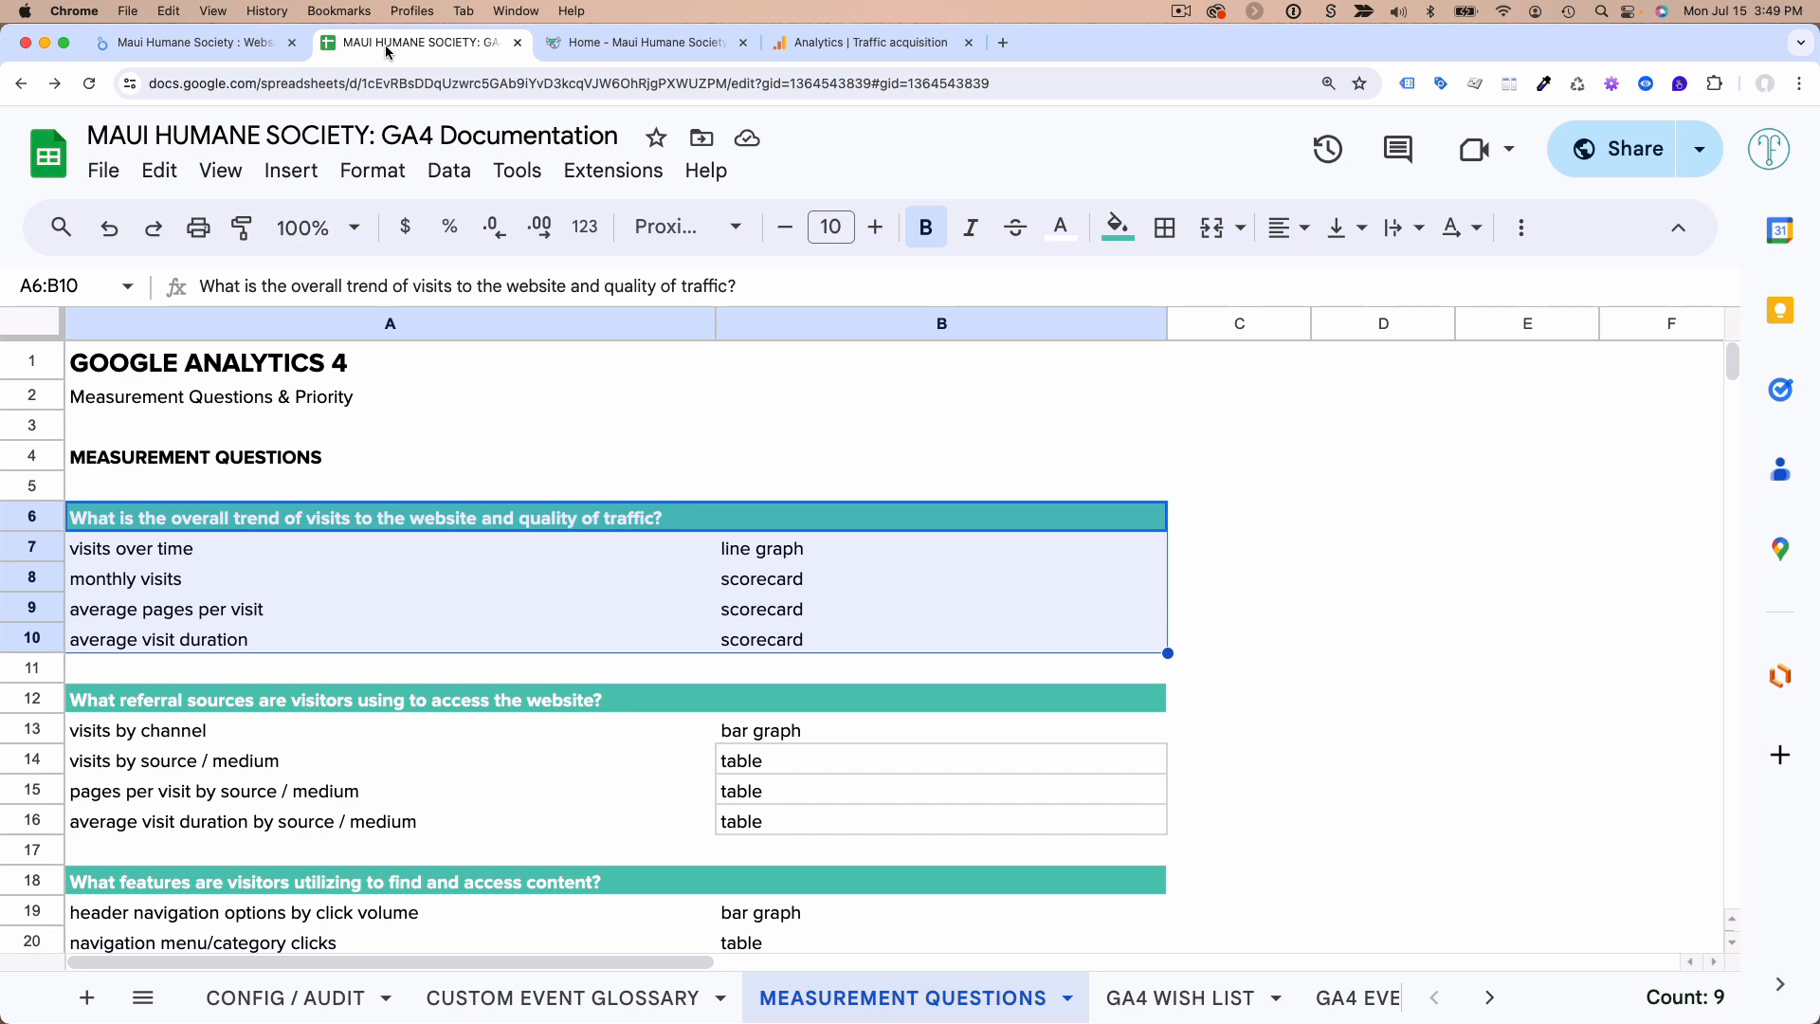
- Examine the Measurement Questions heading and the first question about the overall trend of visits and quality of traffic
click(515, 427)
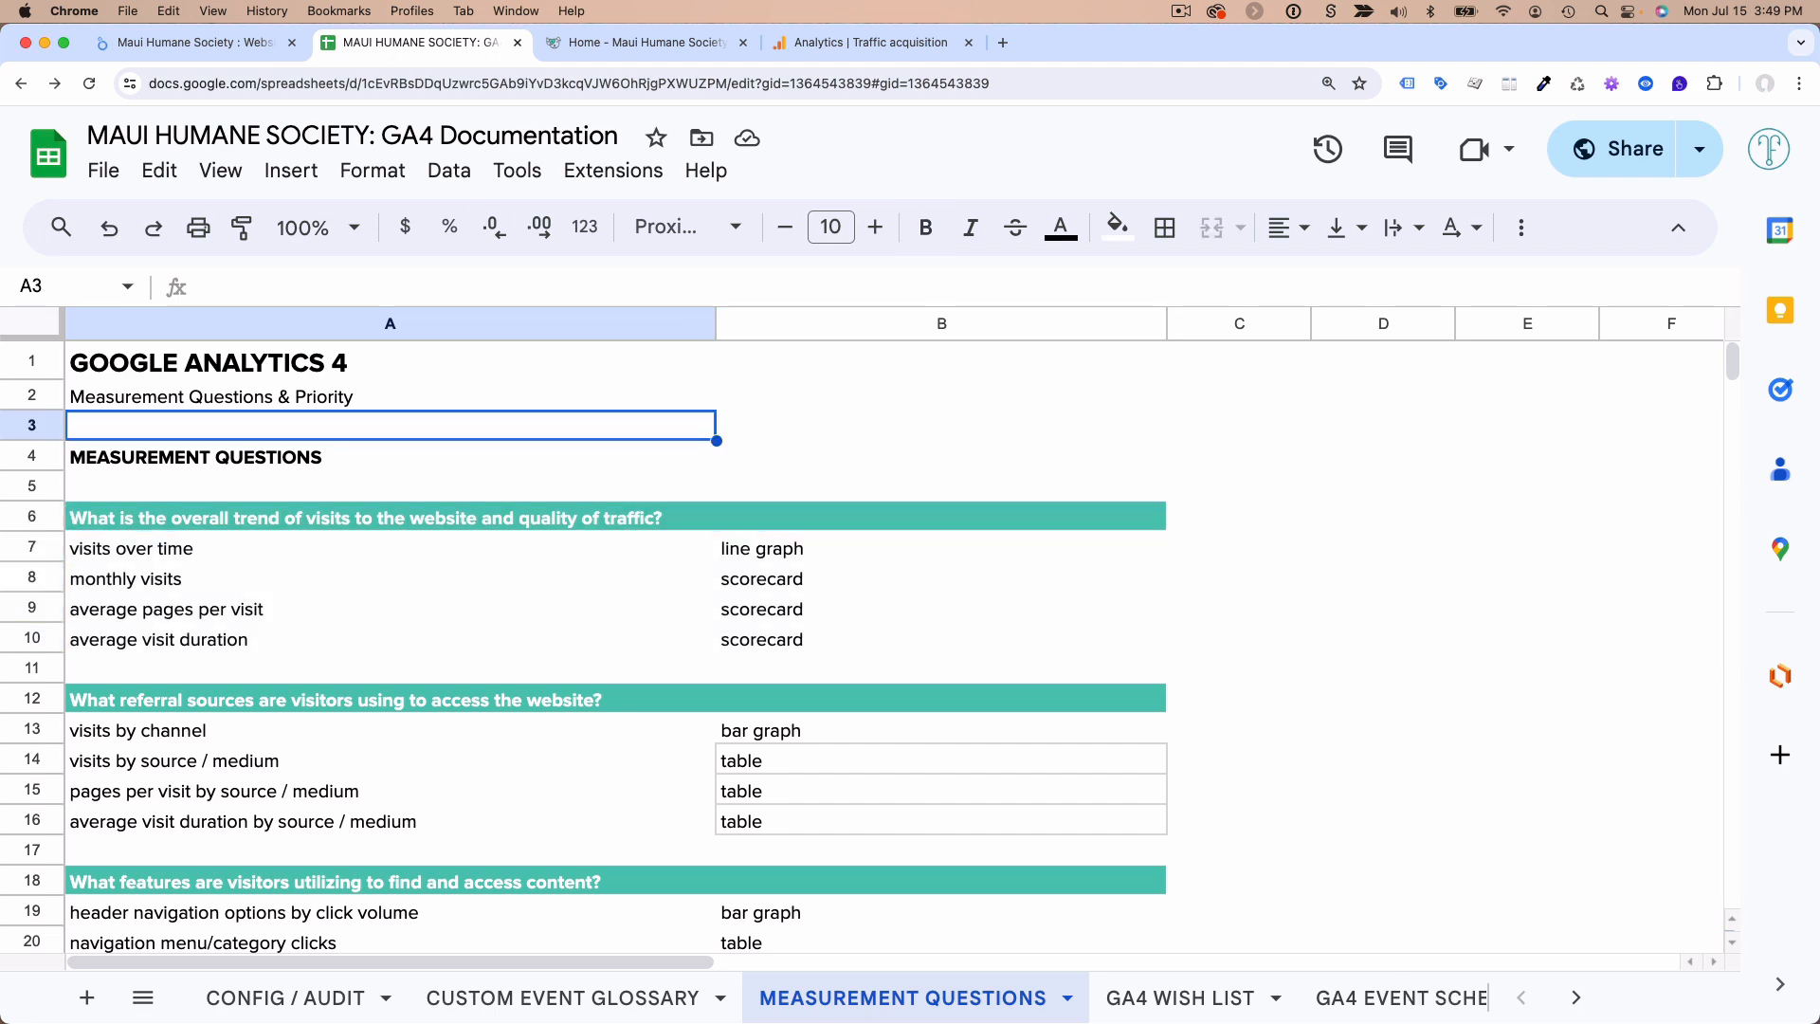
drag(0, 360, 0, 340)
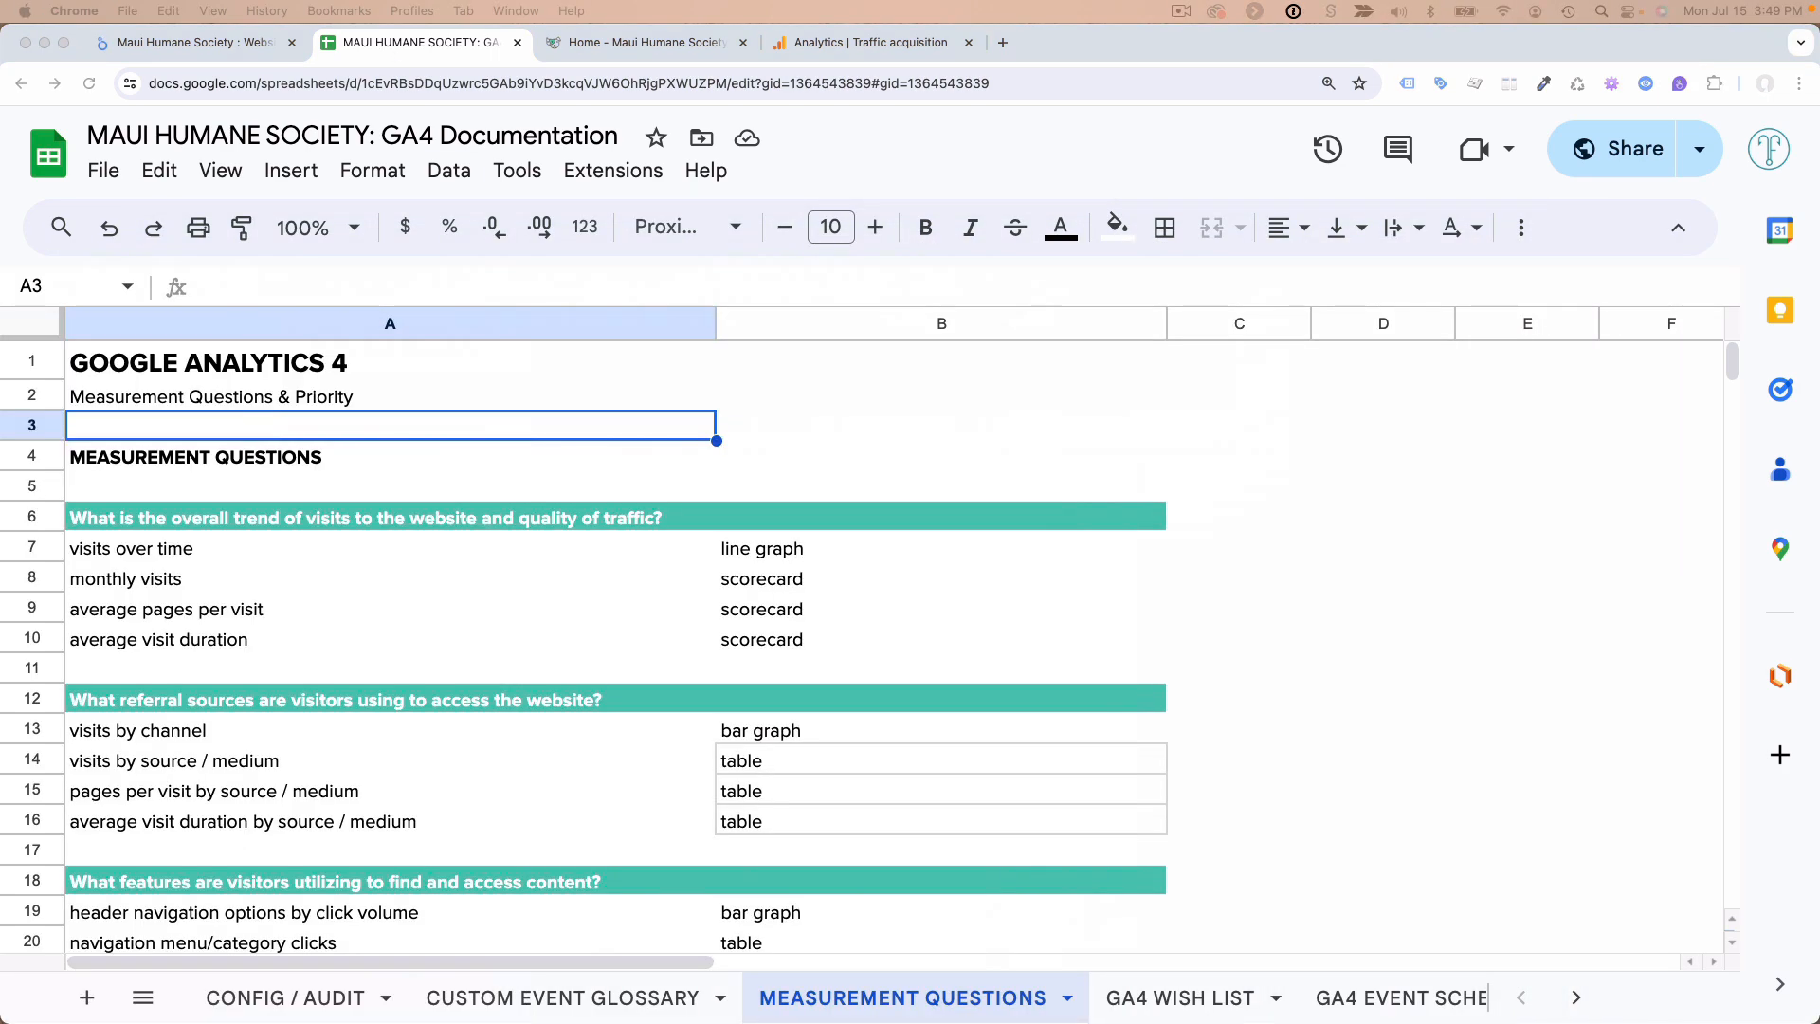
click(584, 476)
click(351, 465)
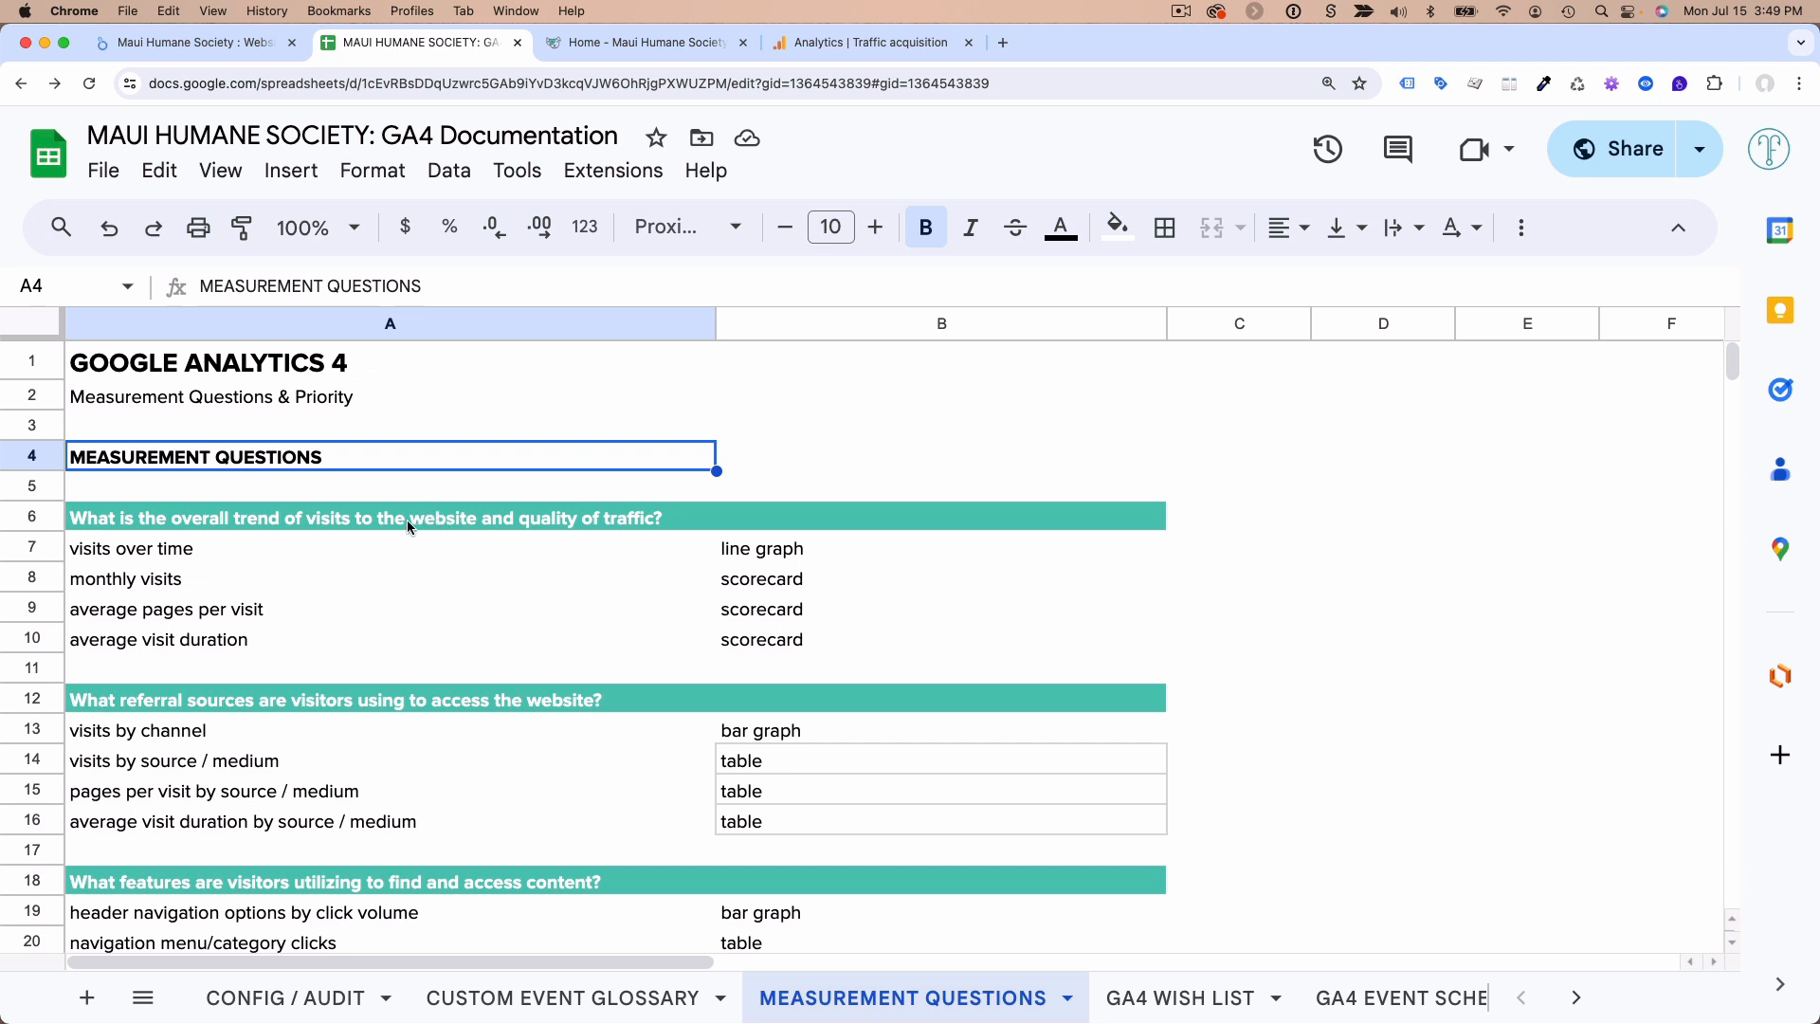
click(355, 527)
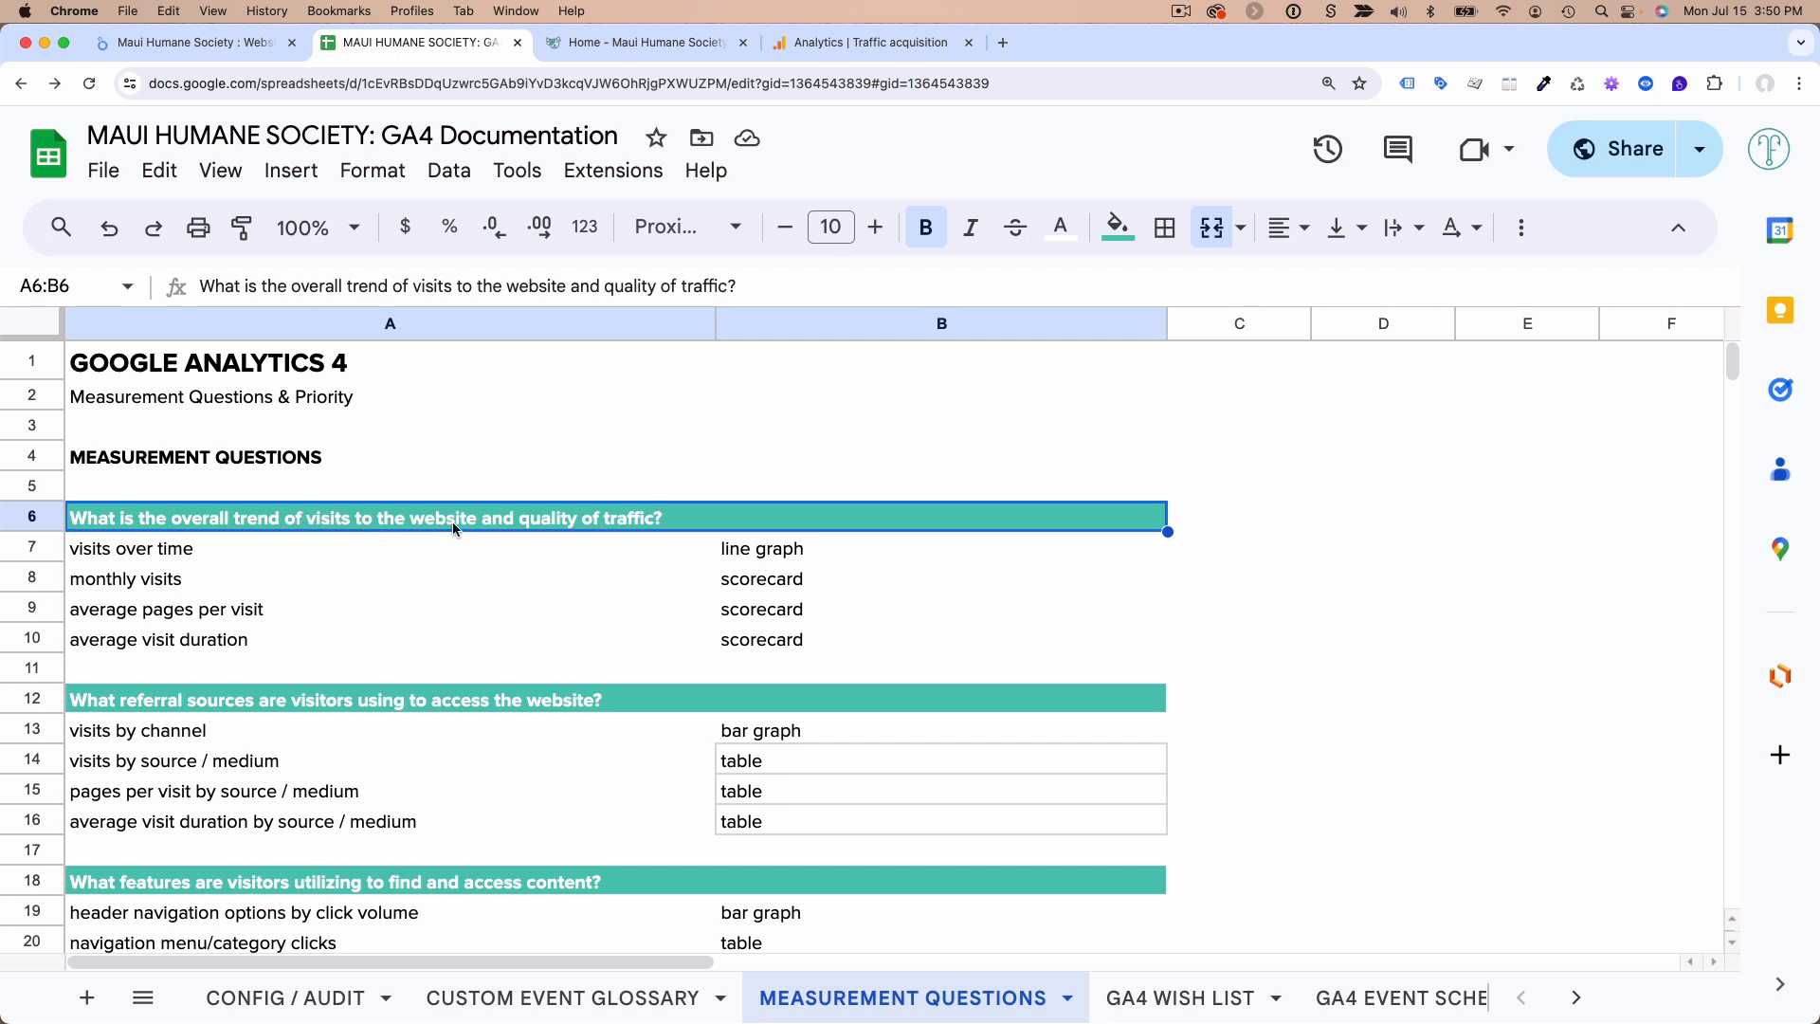
key(super+equal)
- Read through the metrics listed under the overall traffic trend question, from visits over time to average visit duration
click(629, 480)
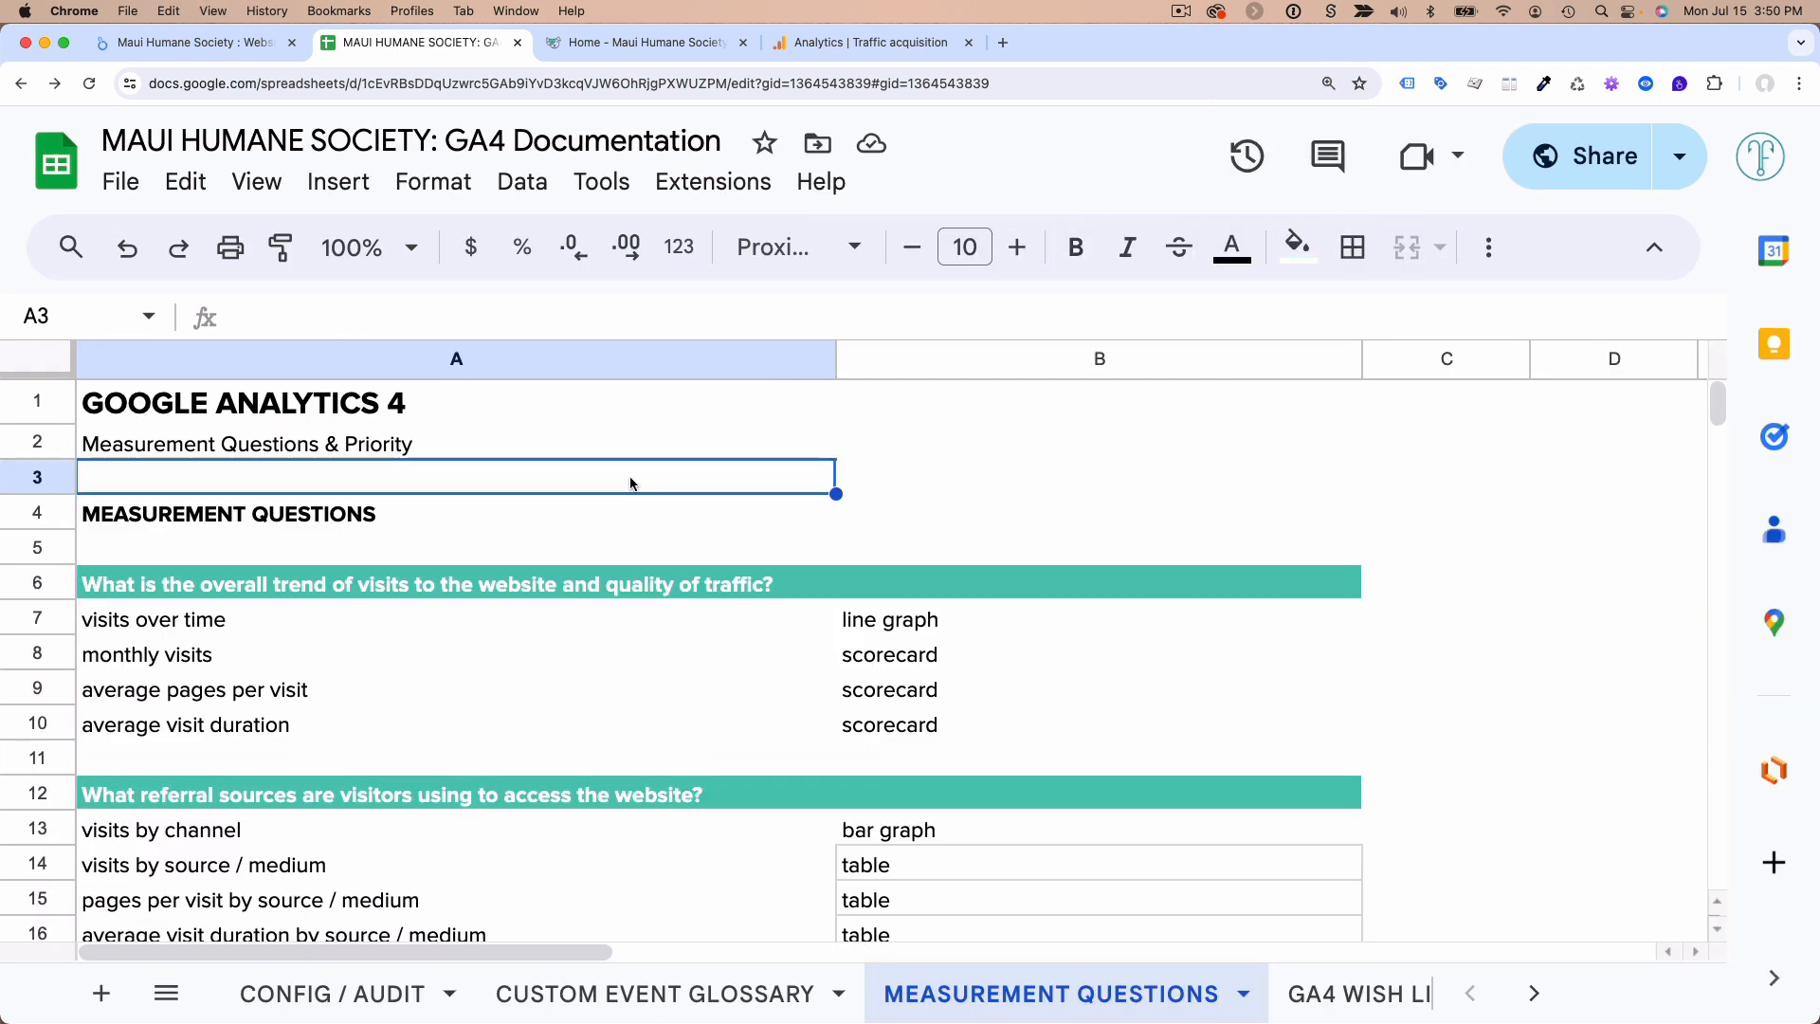
drag(259, 629, 329, 724)
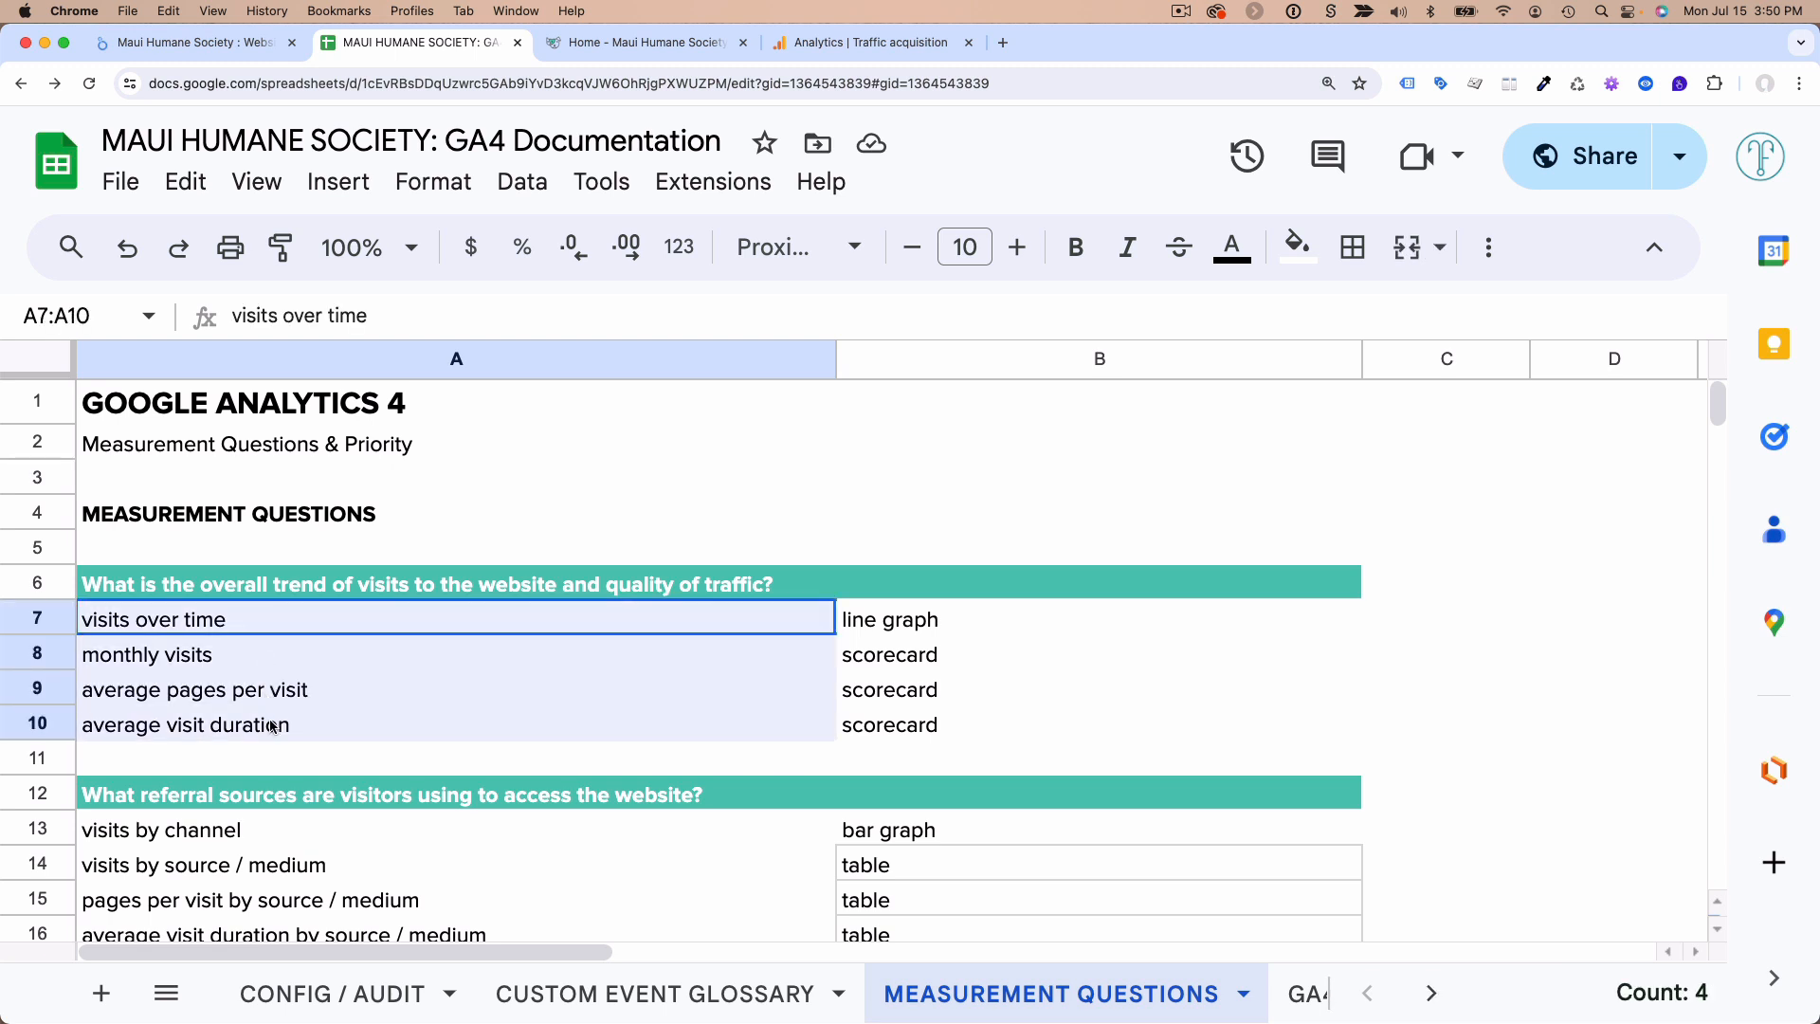
click(348, 594)
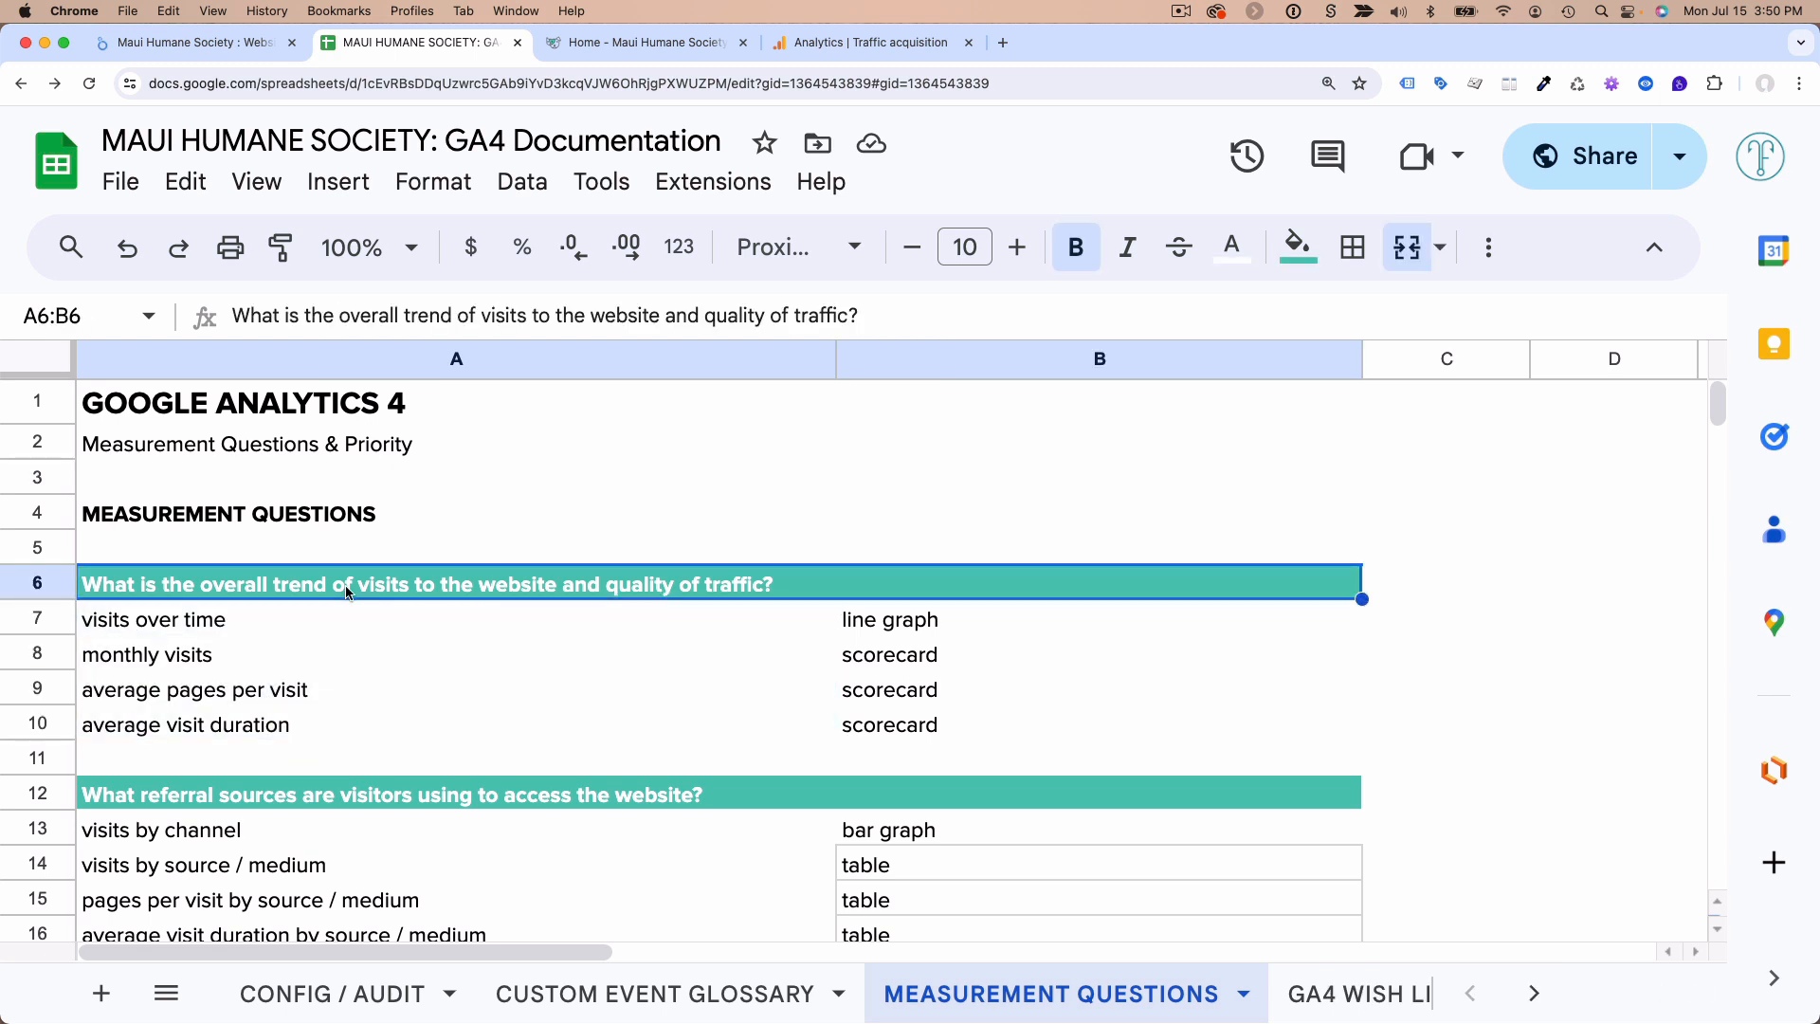
click(252, 618)
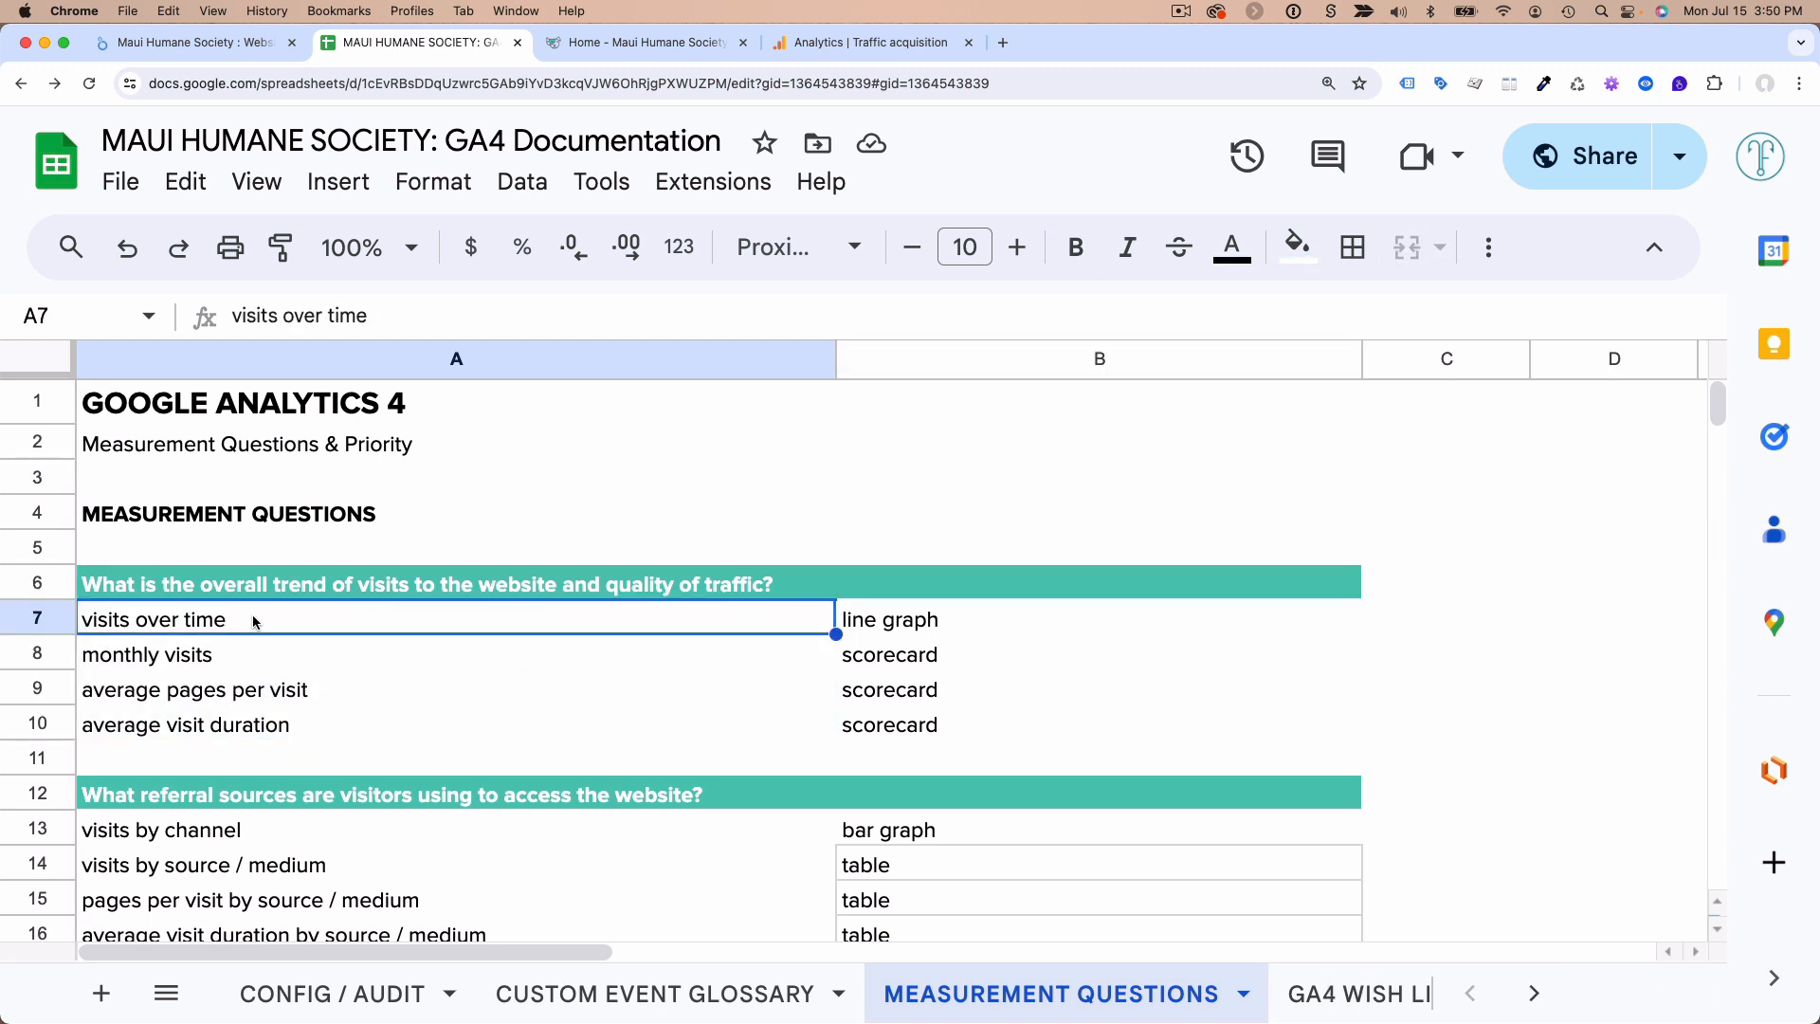
click(246, 653)
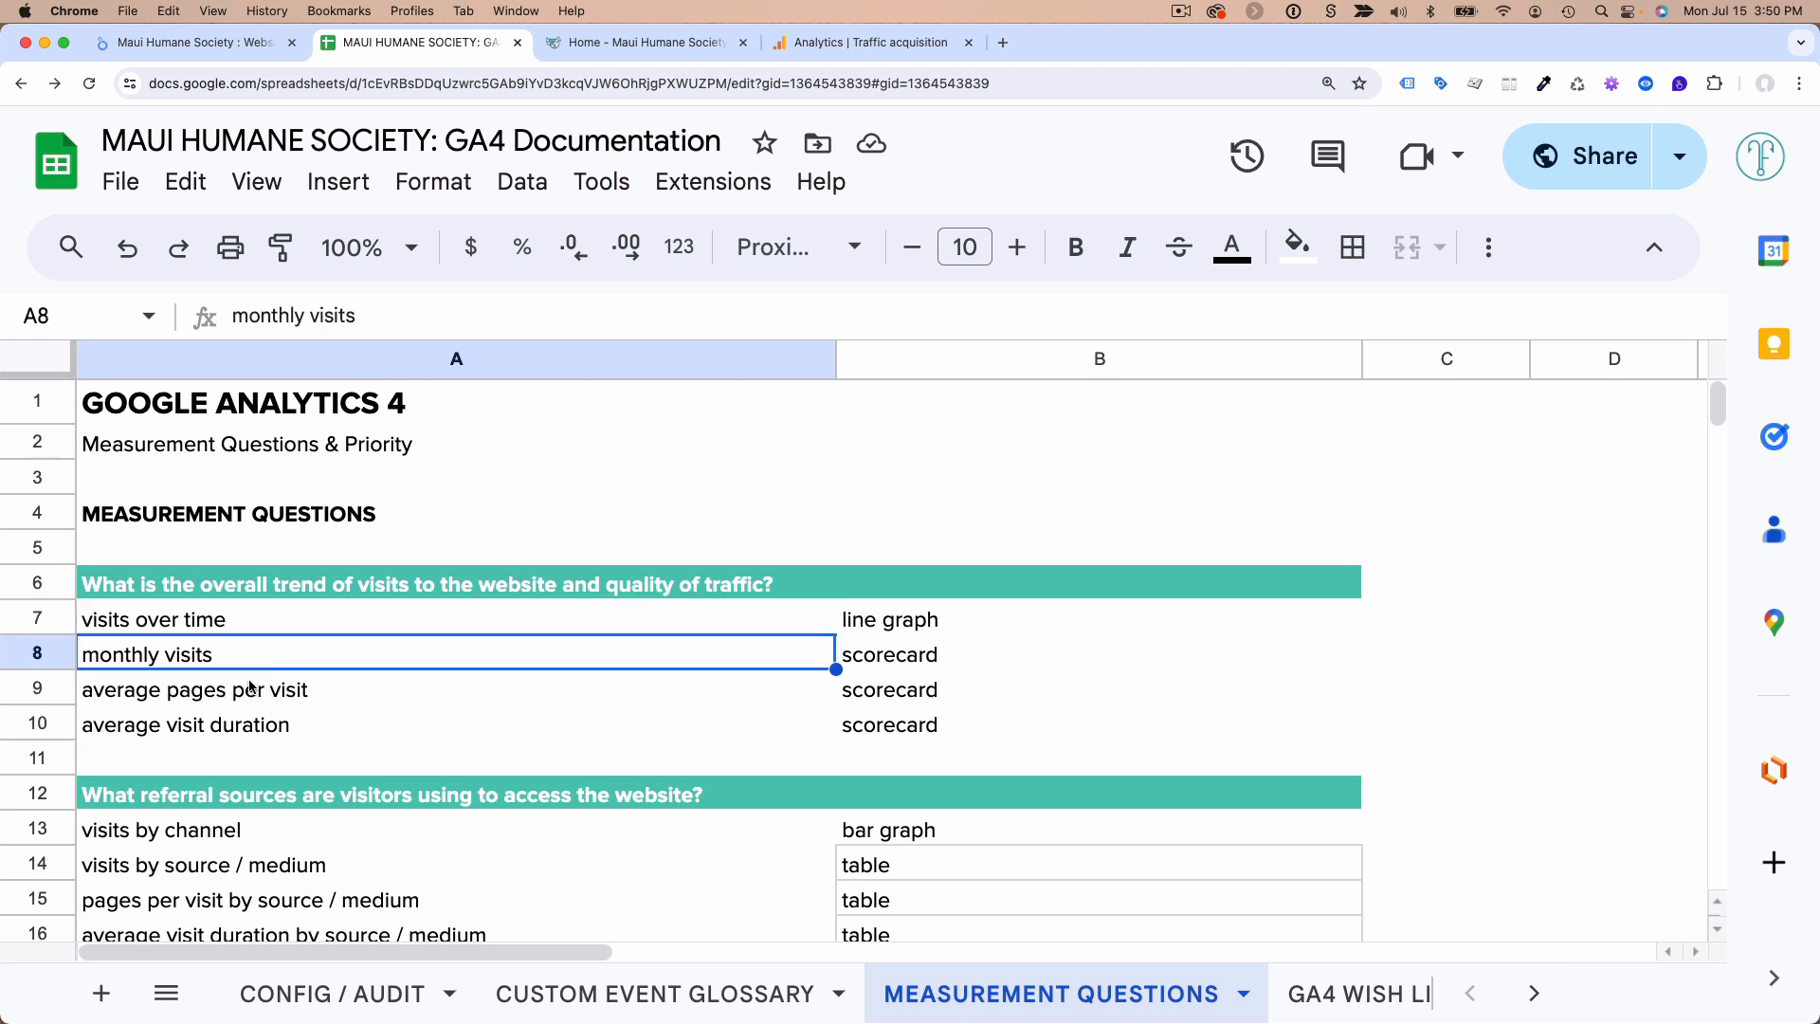
click(249, 699)
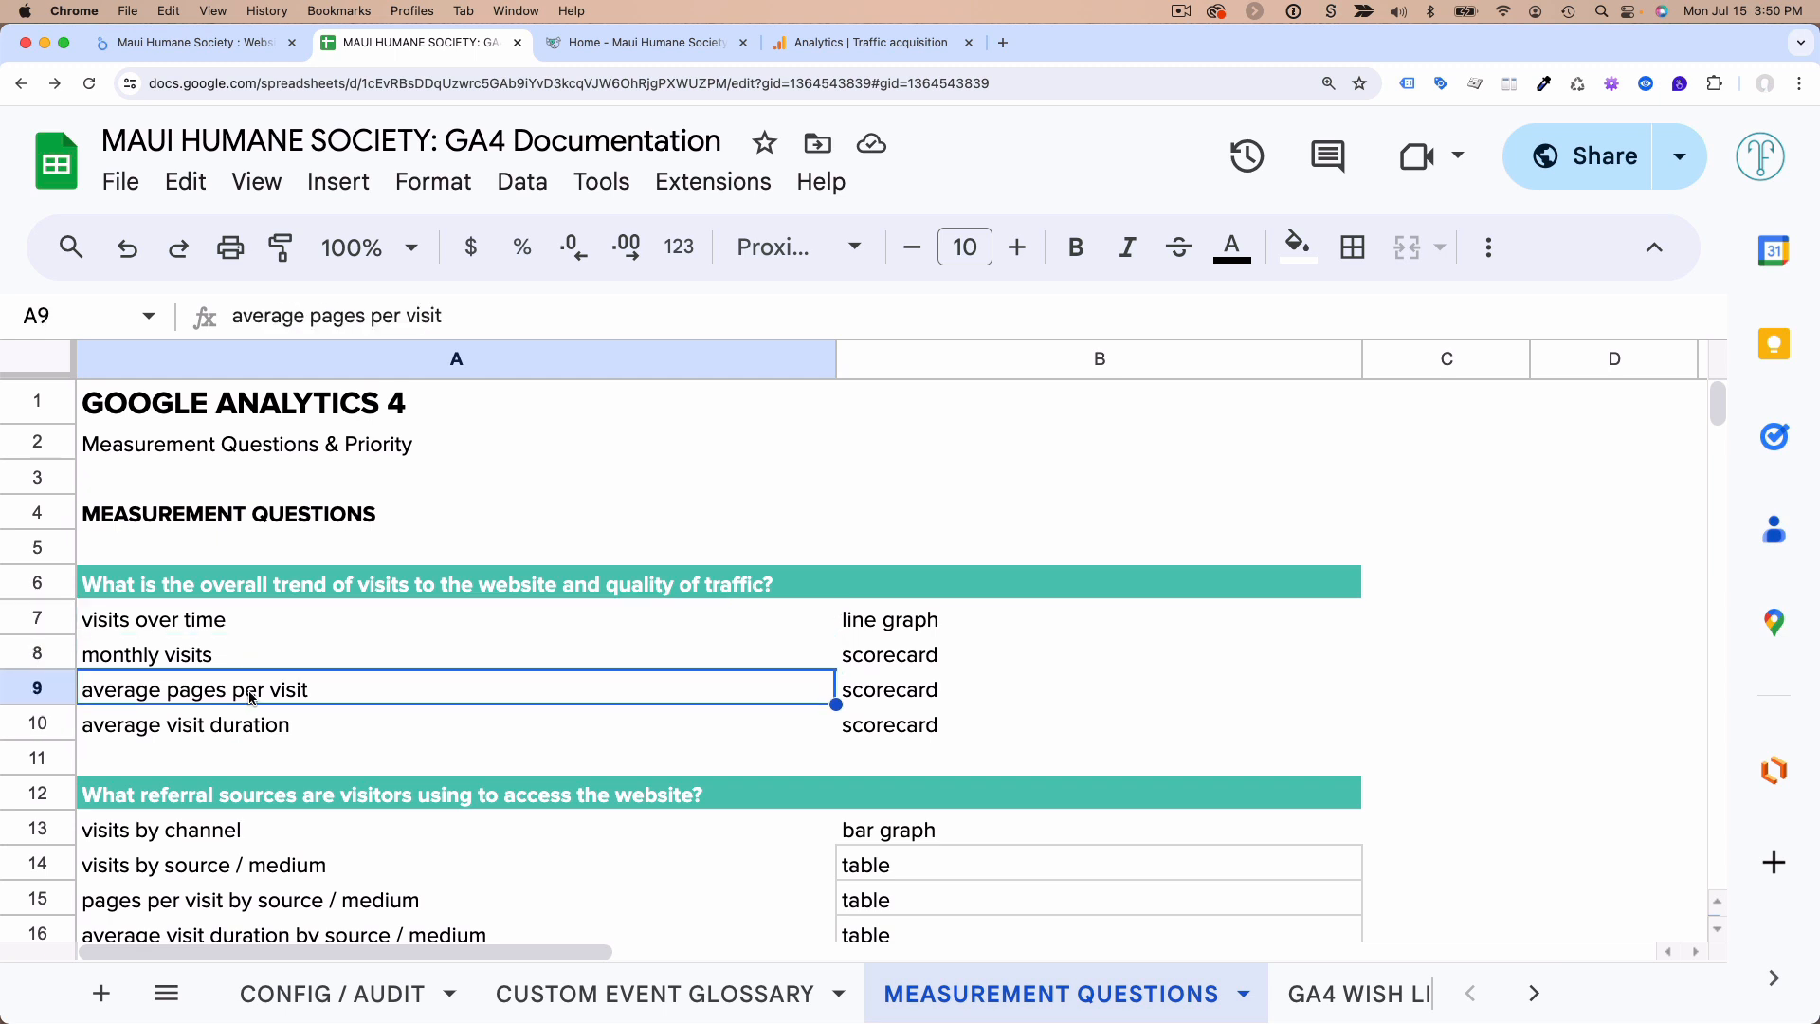
click(253, 725)
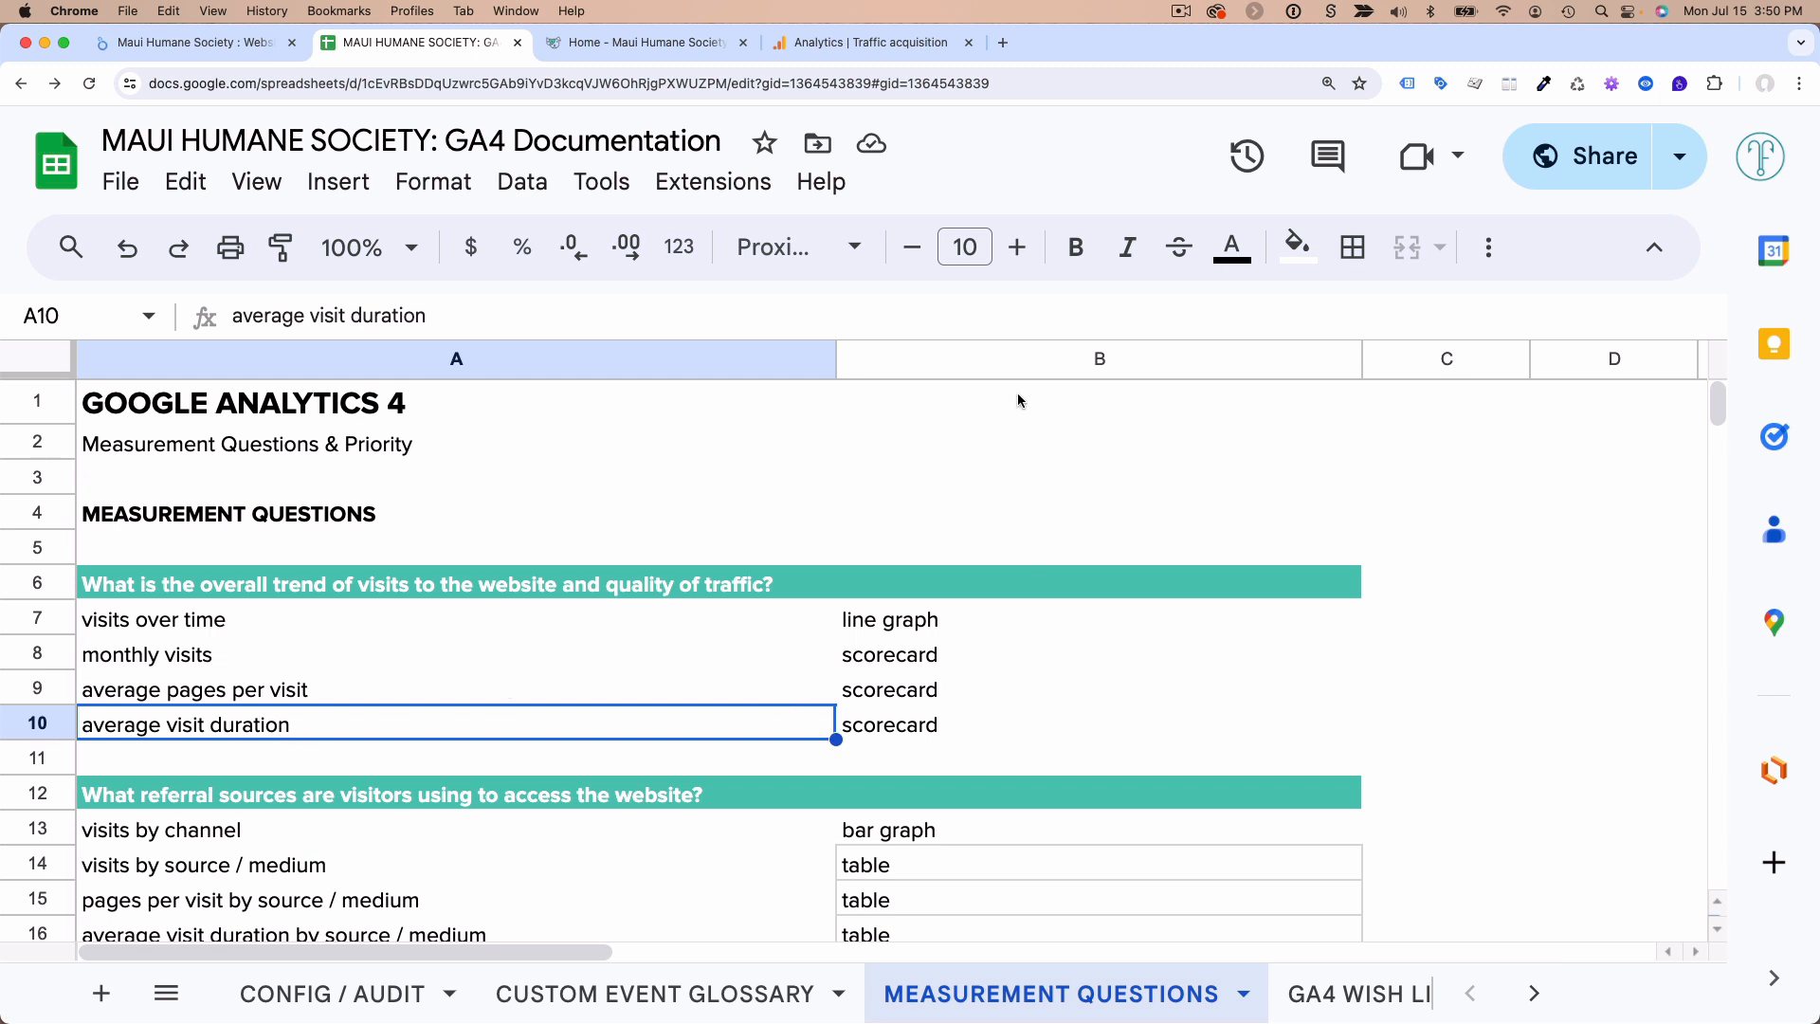
- Check which visualization type is assigned to each metric of the overall traffic trend question
click(250, 626)
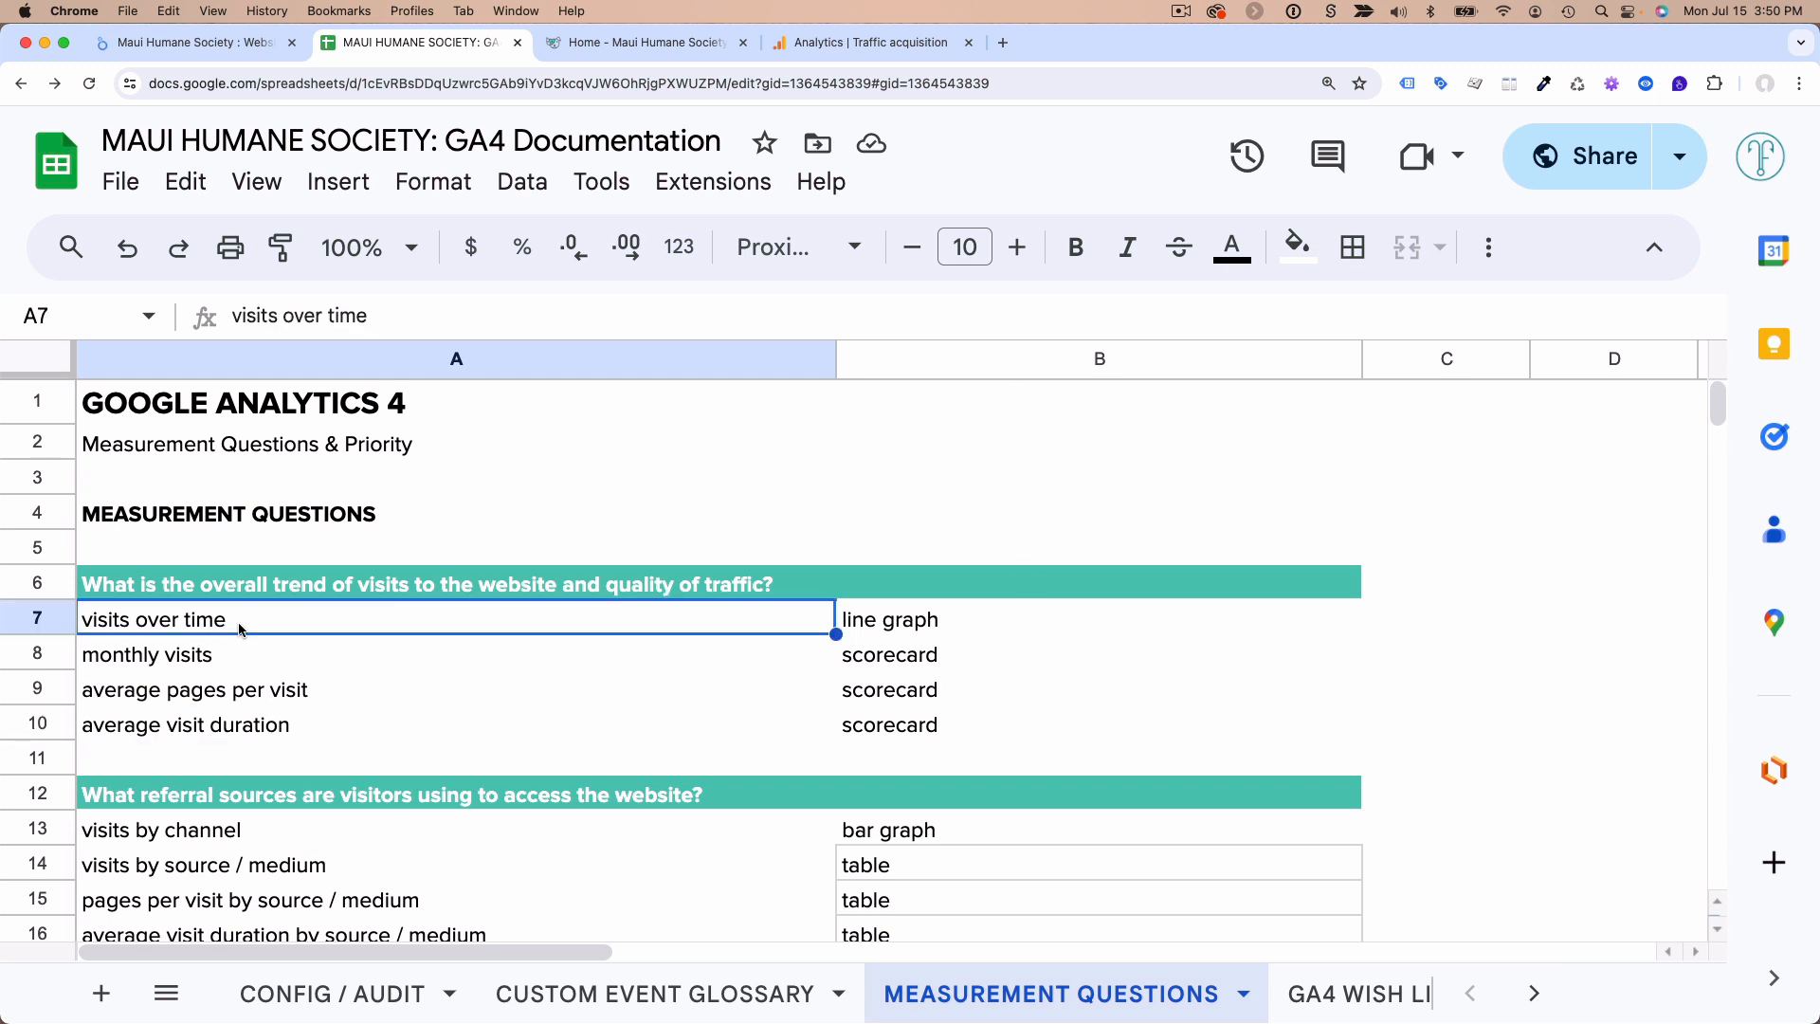
click(900, 637)
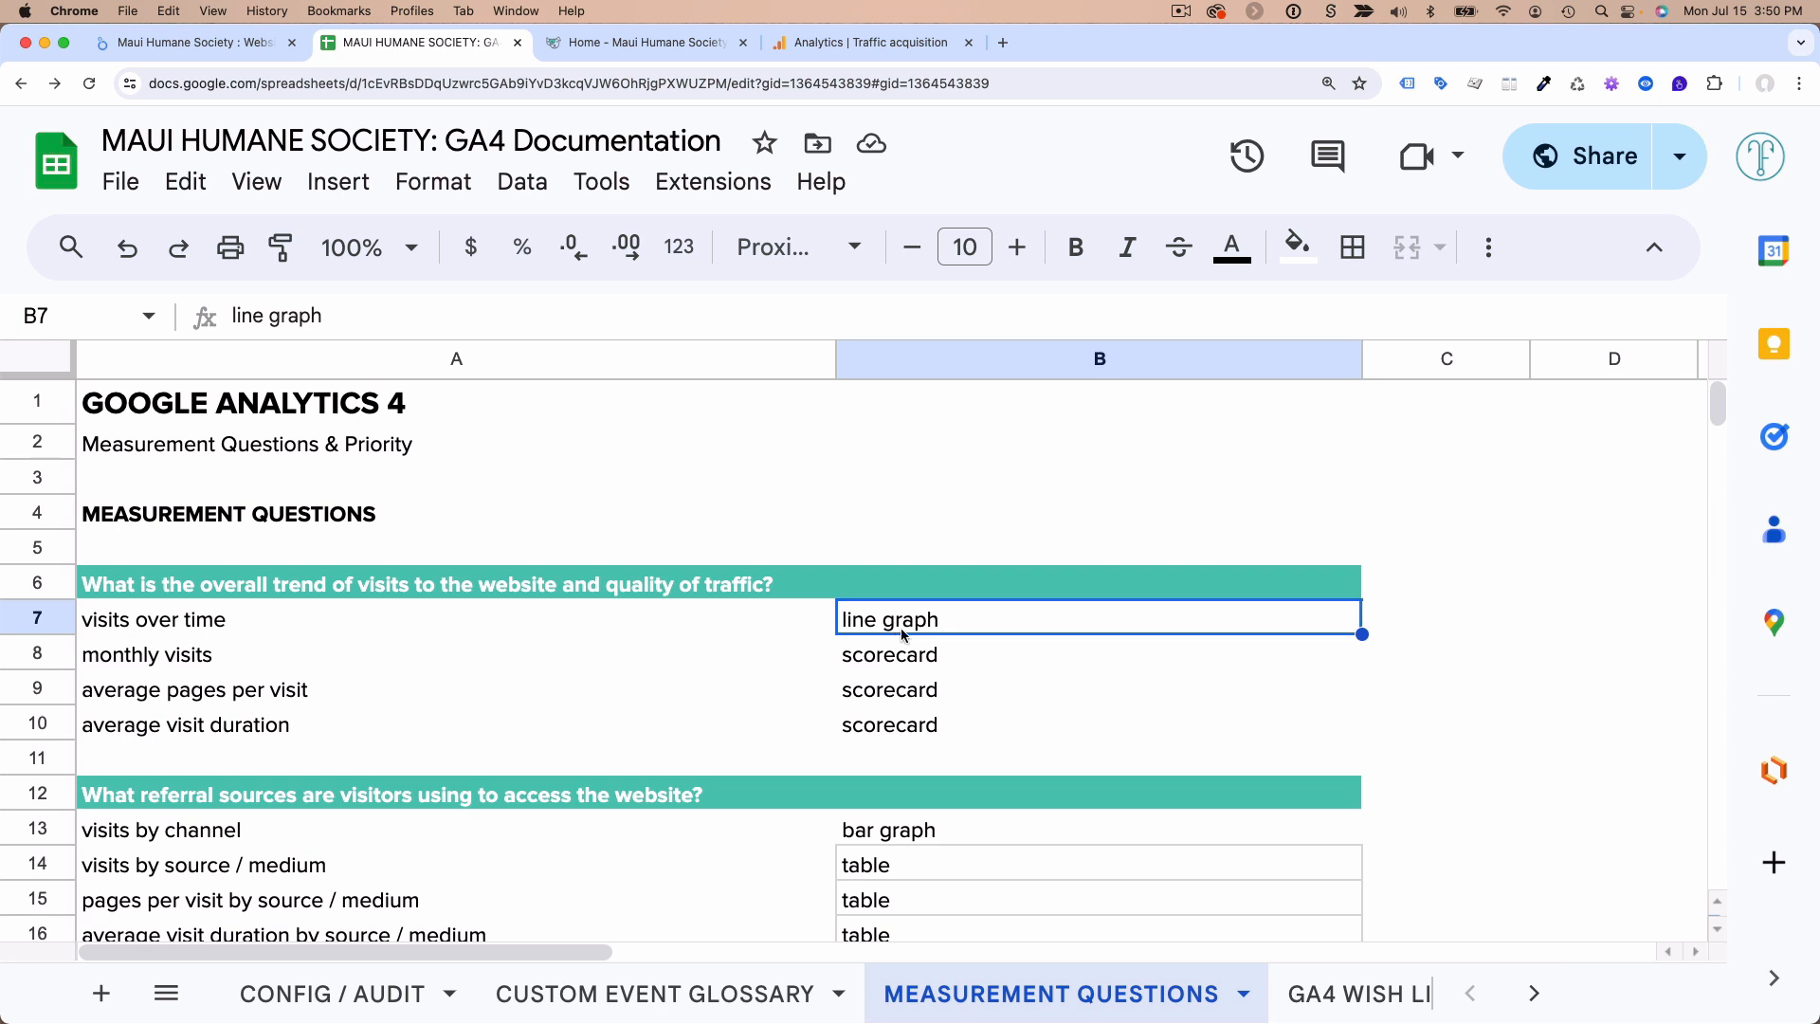
click(284, 666)
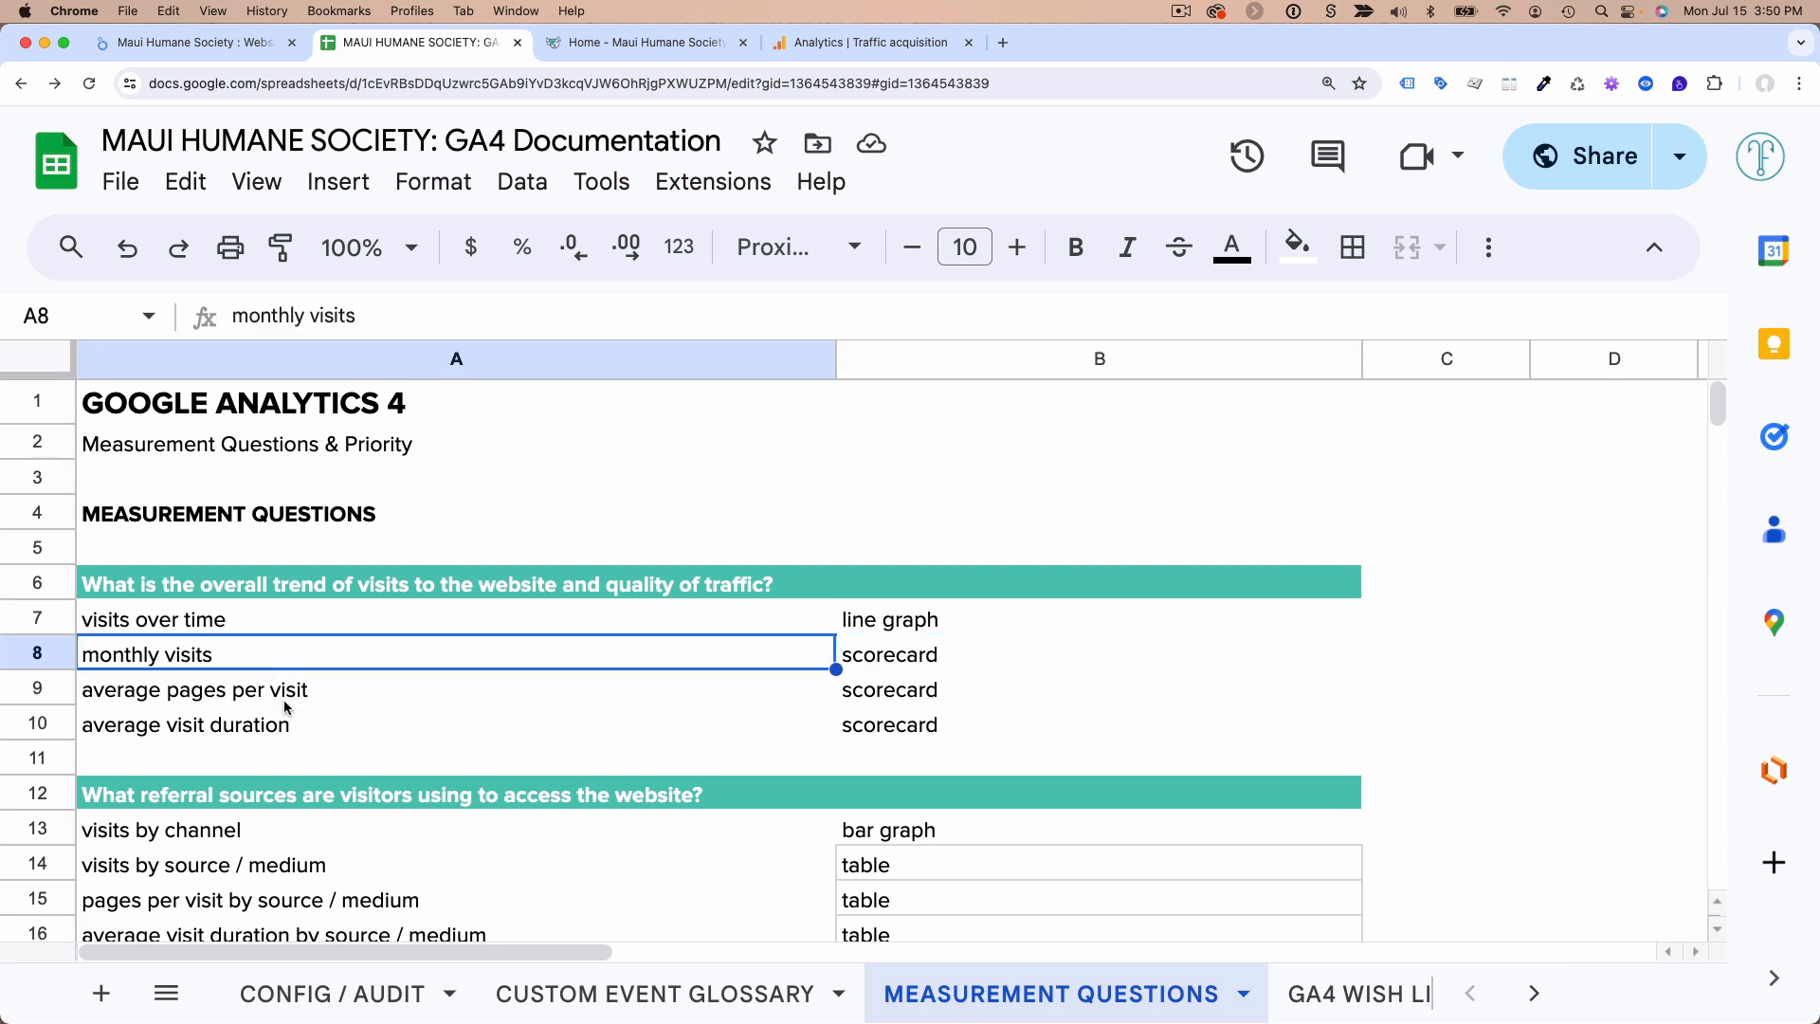
click(290, 699)
click(294, 727)
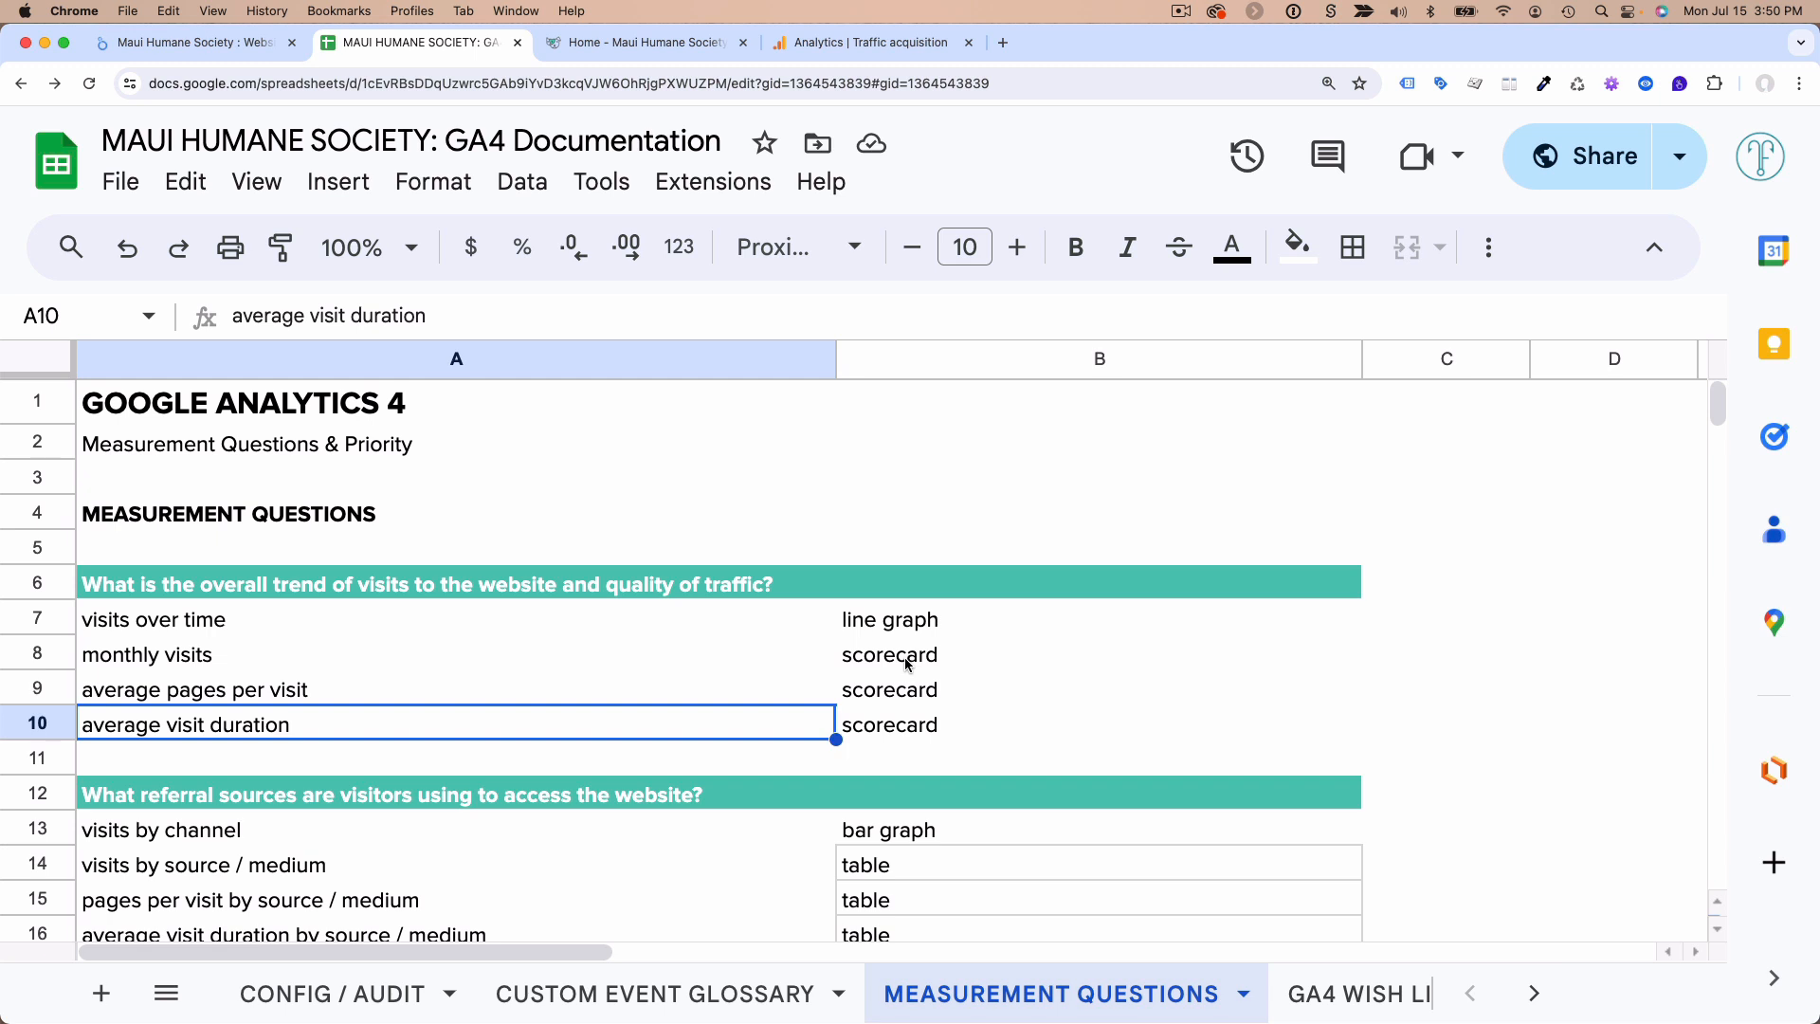
drag(896, 654, 900, 725)
click(712, 701)
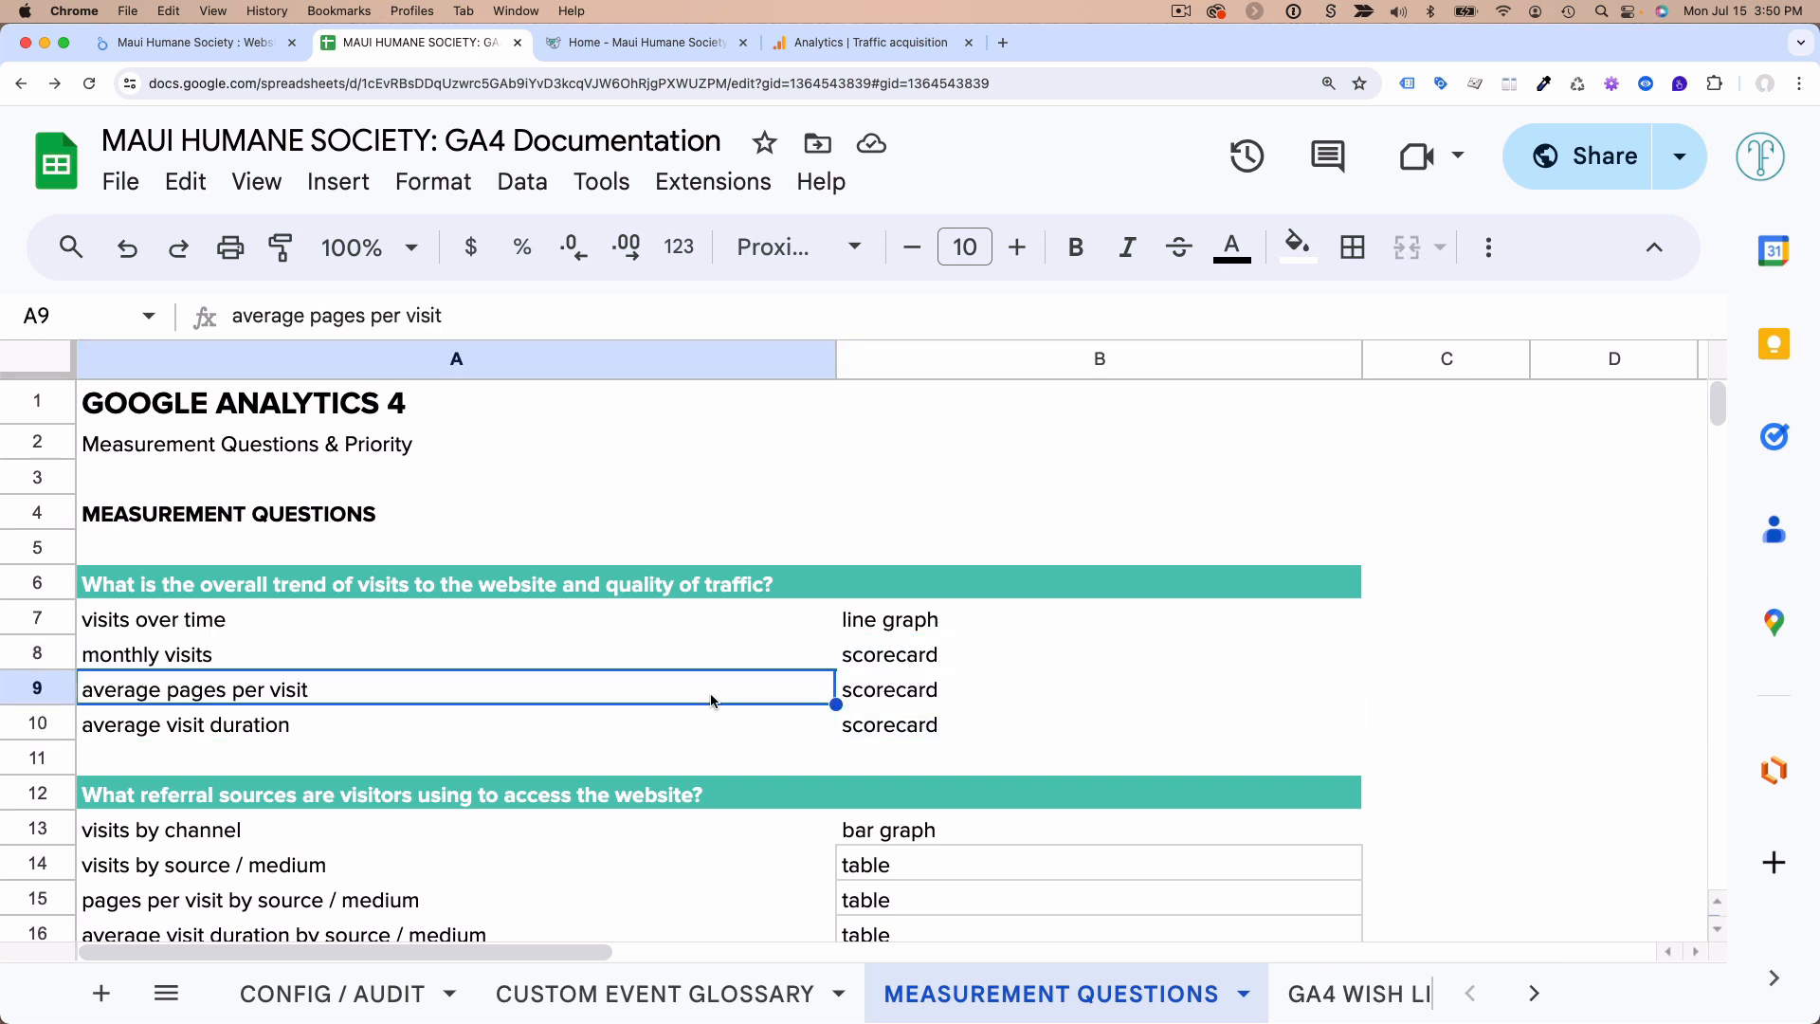
- Review the four traffic trend metrics one by one and highlight the whole question block A6:B10
click(240, 621)
click(417, 660)
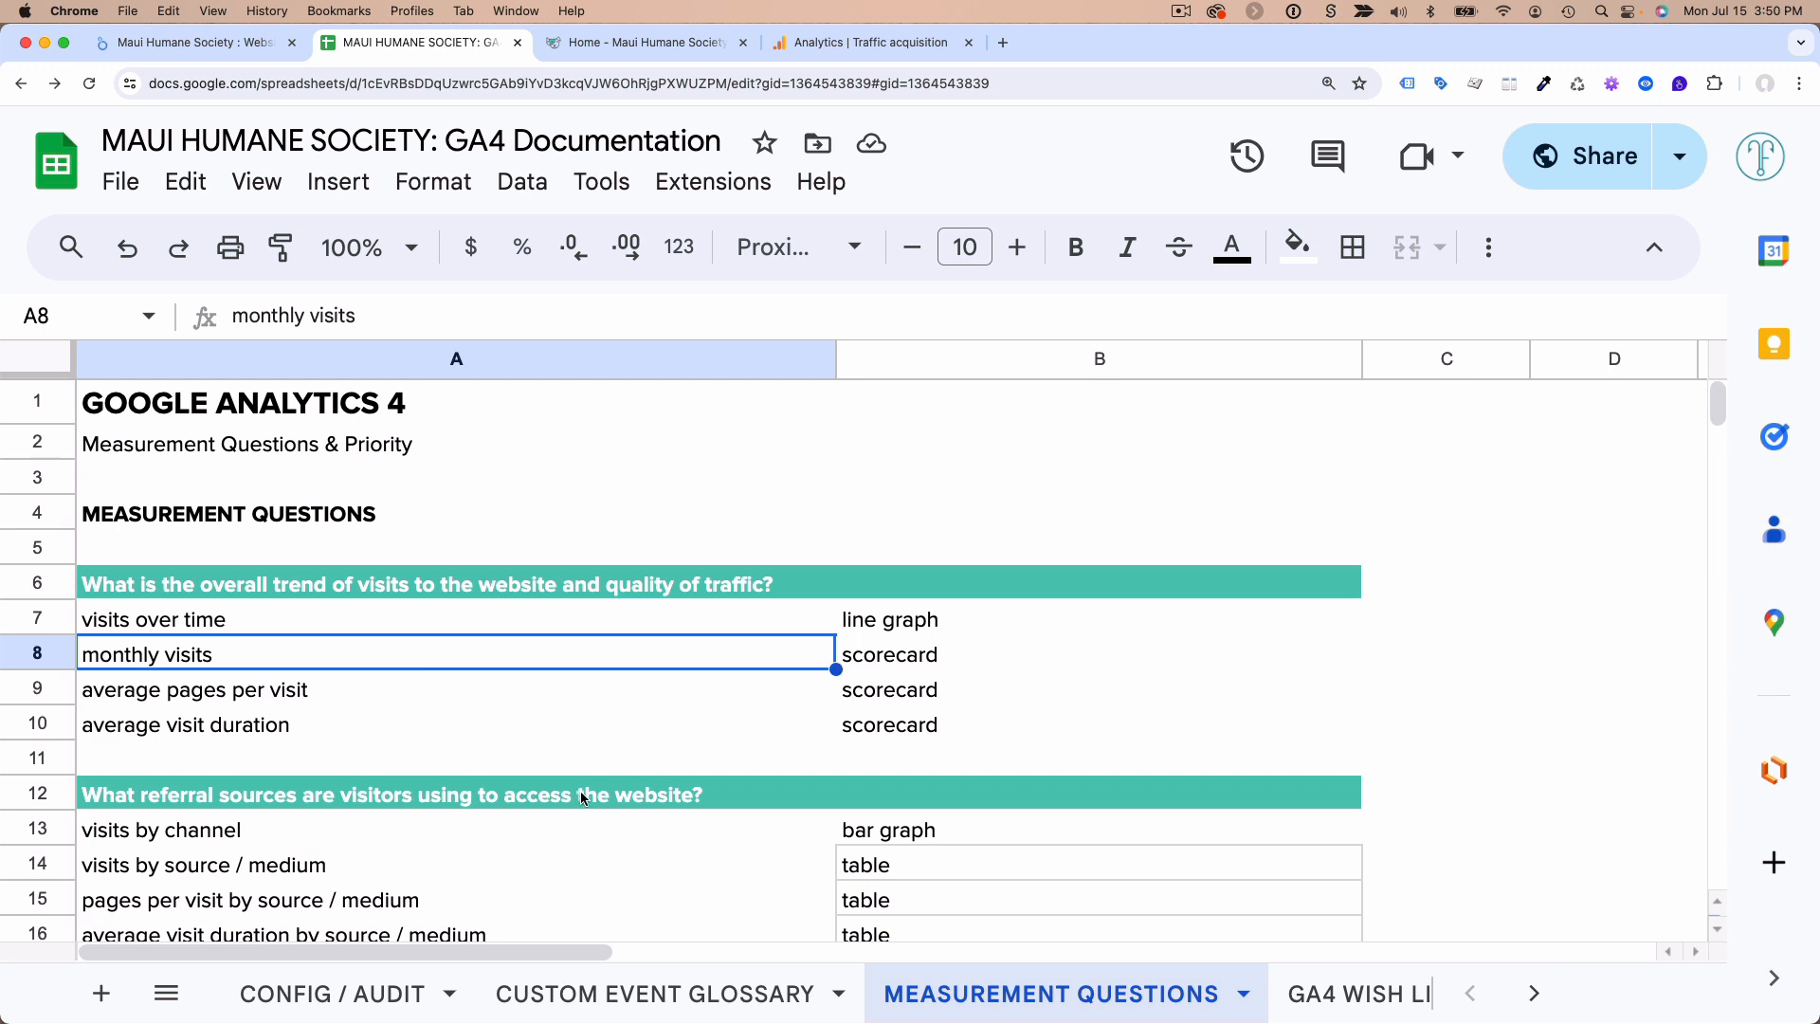
click(296, 695)
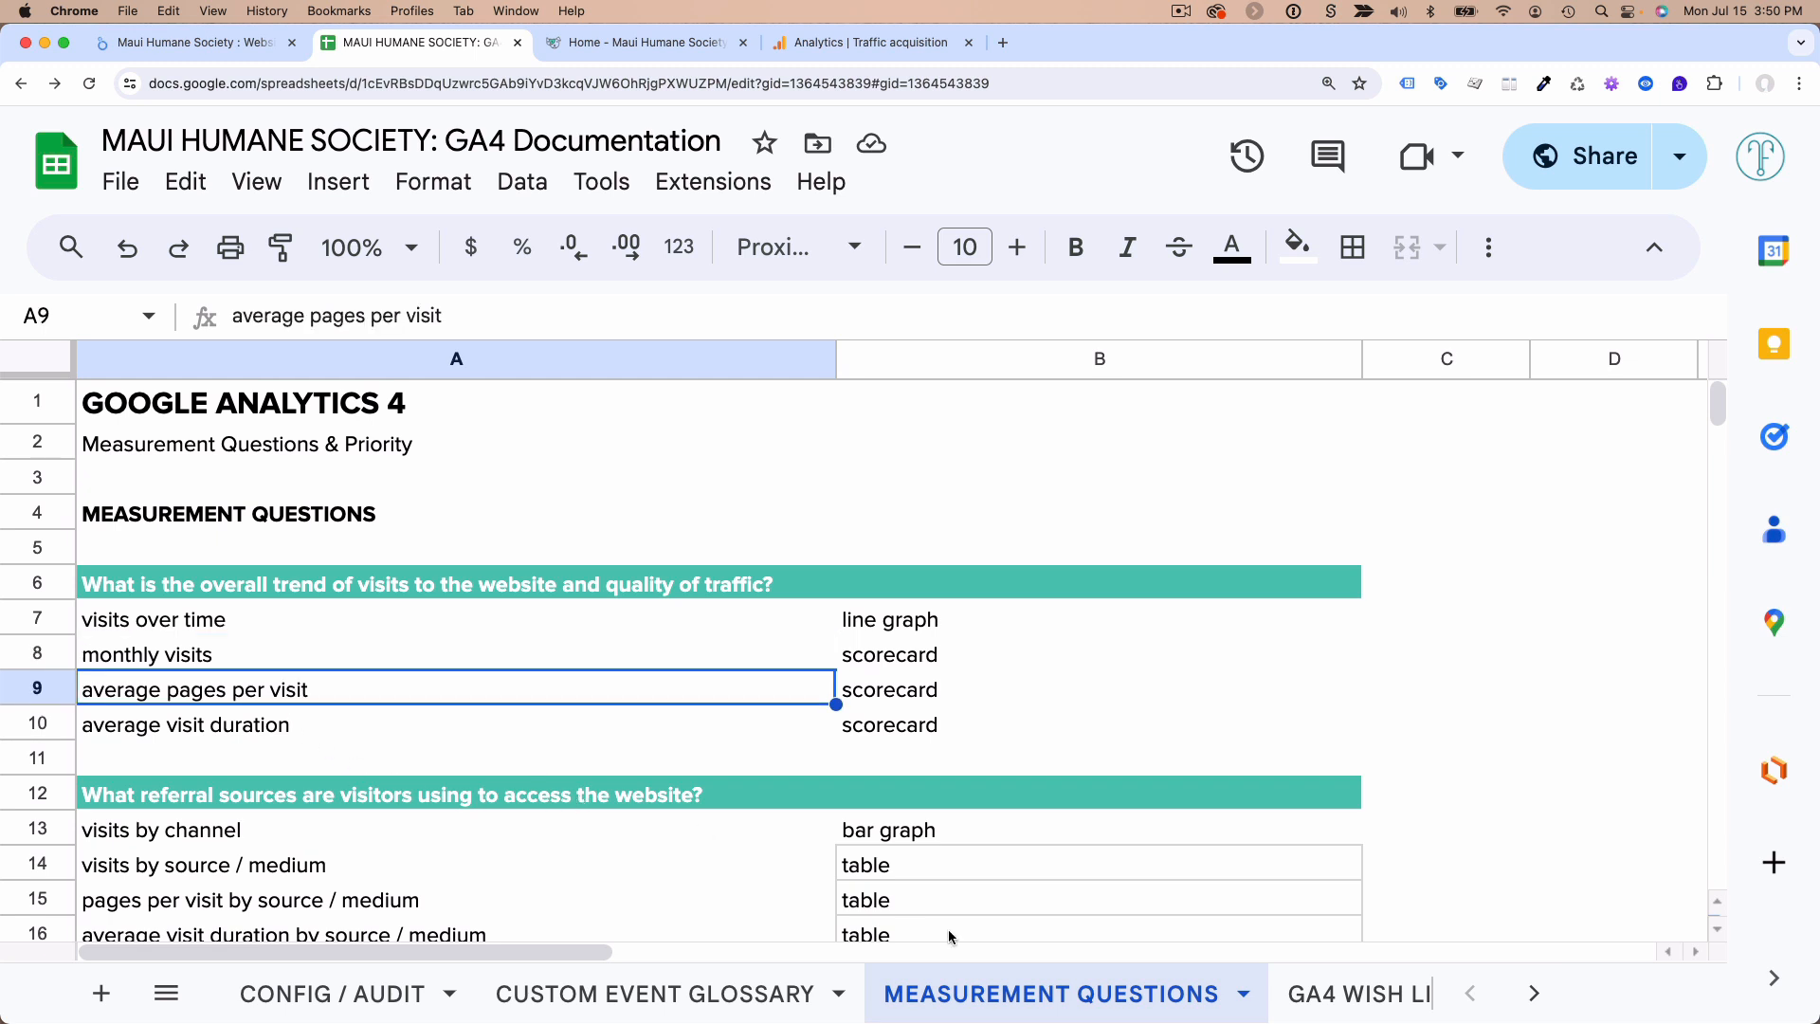
click(463, 724)
drag(465, 588, 811, 714)
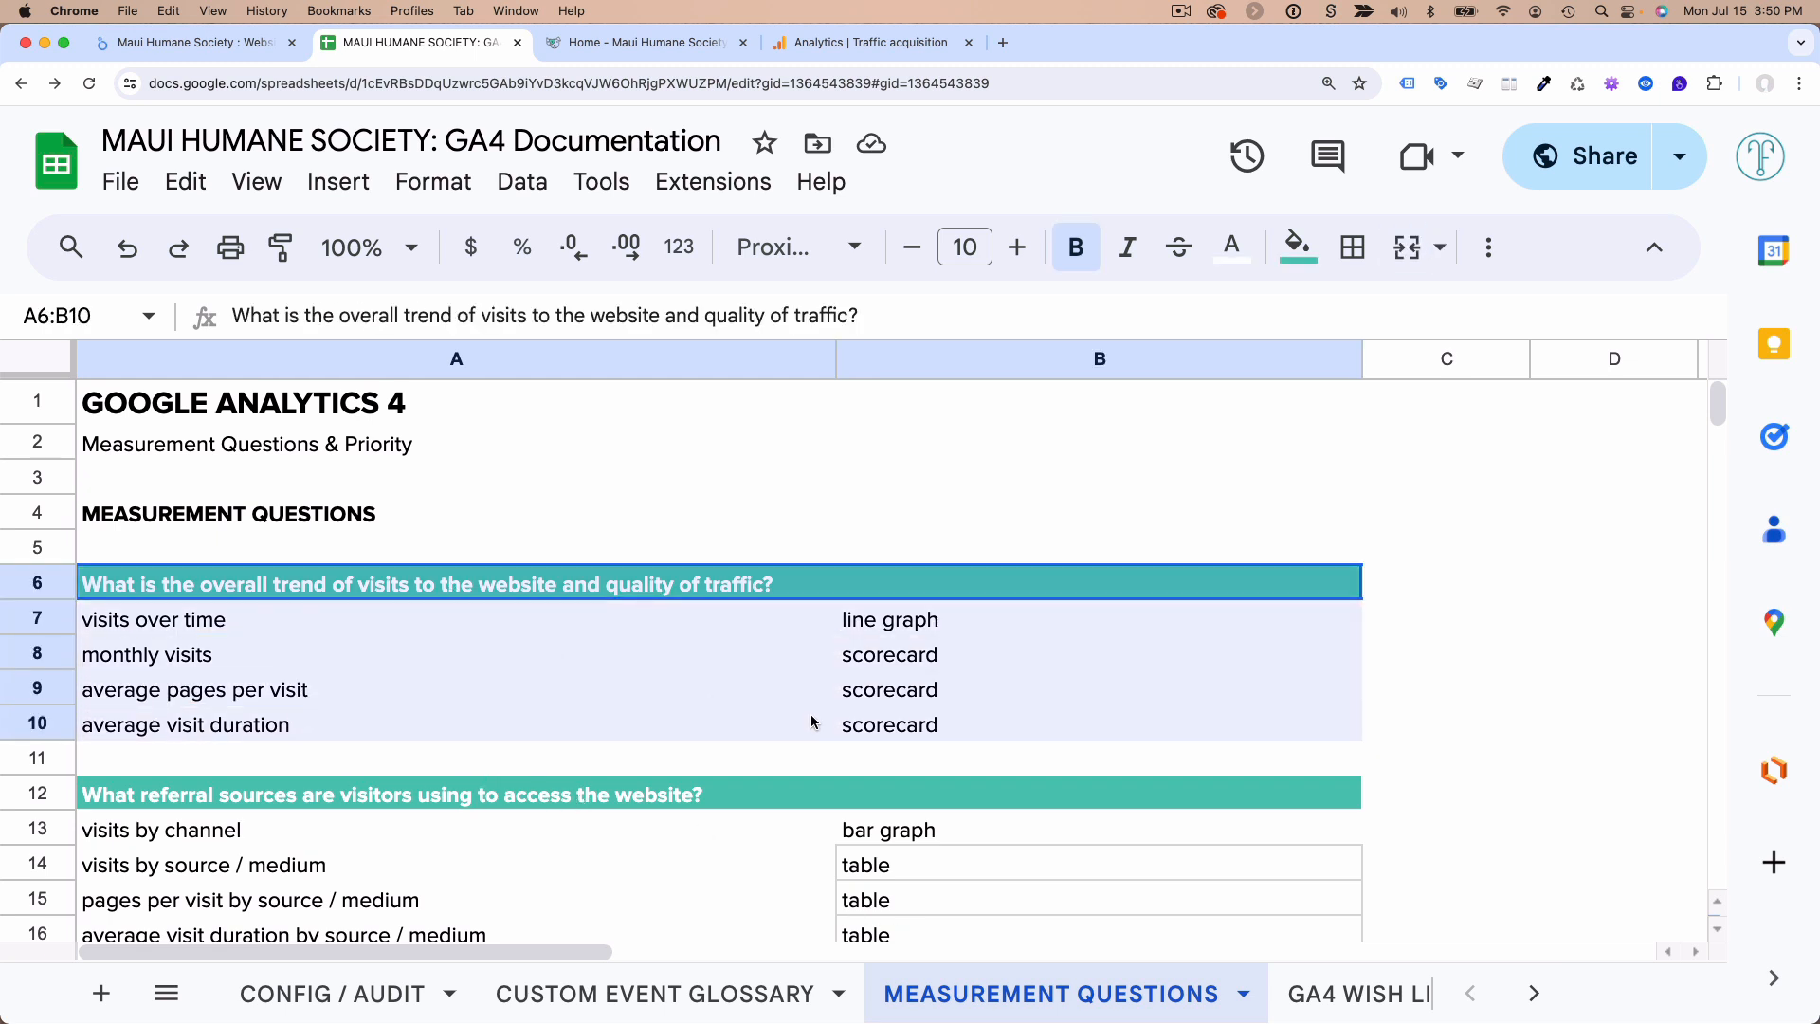
click(442, 560)
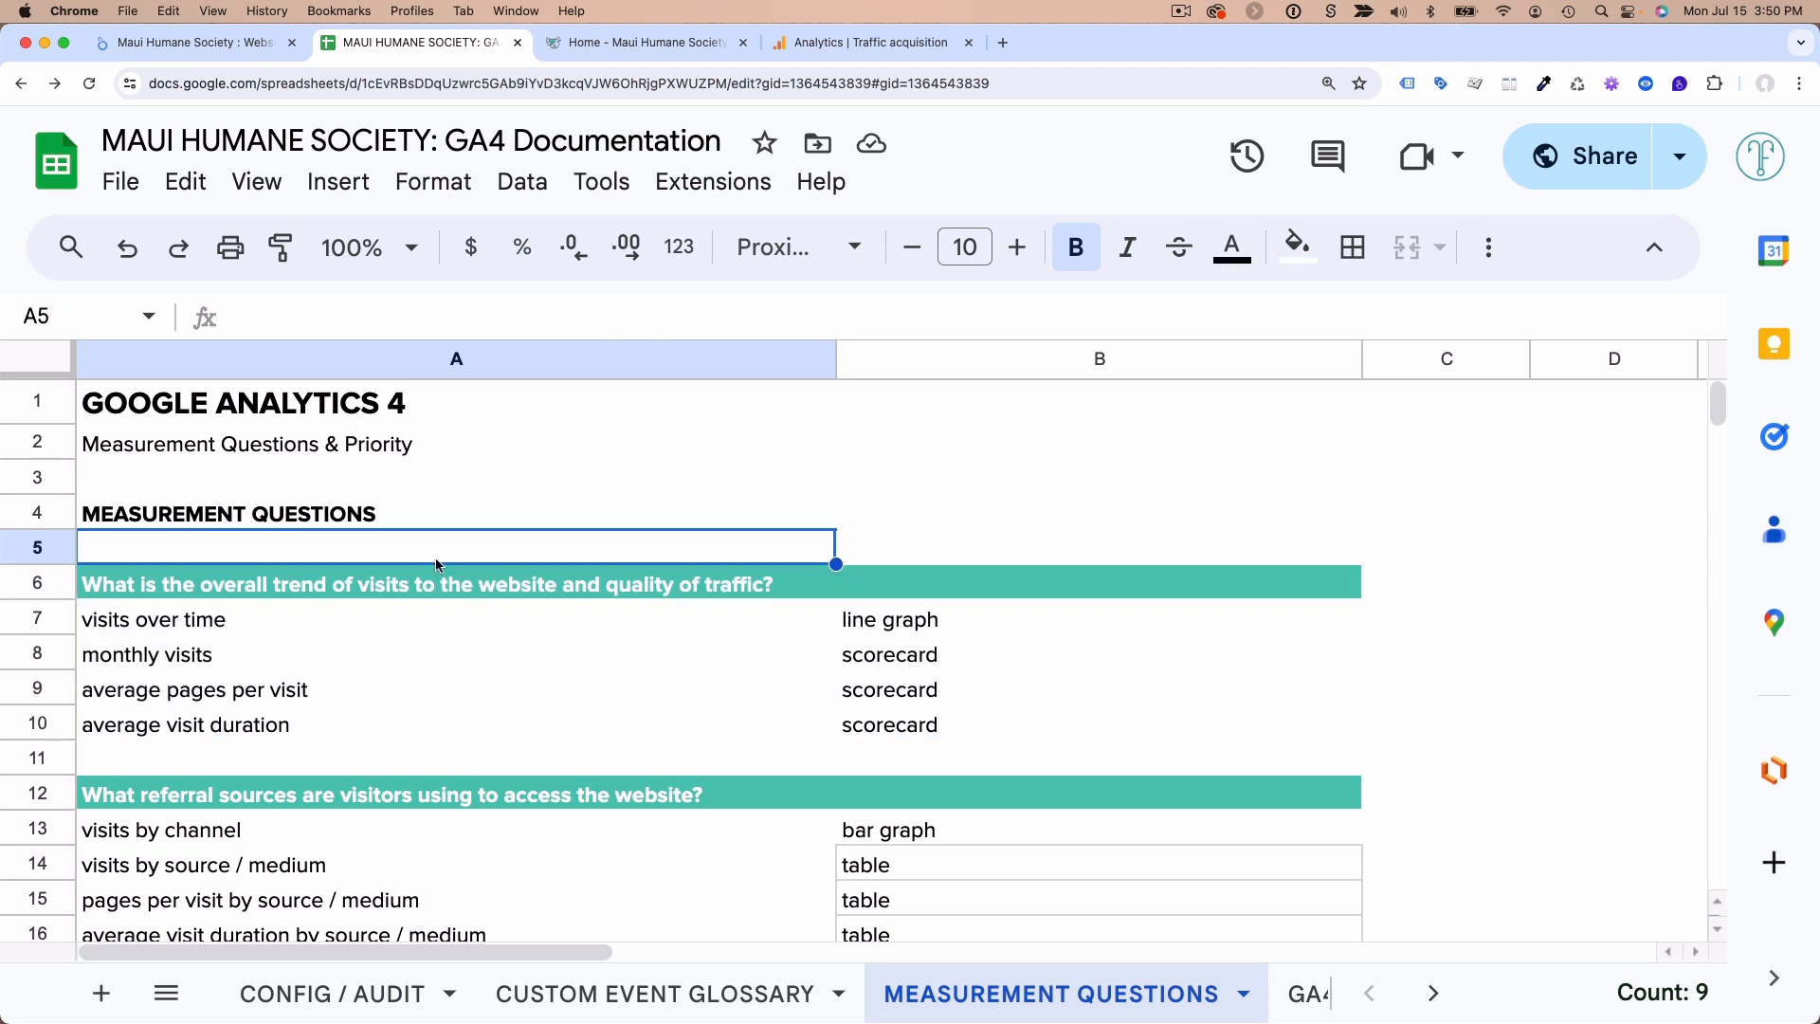
- View the Website Performance report in Looker Studio, and return to Google Sheets to highlight the traffic trend question block
click(232, 54)
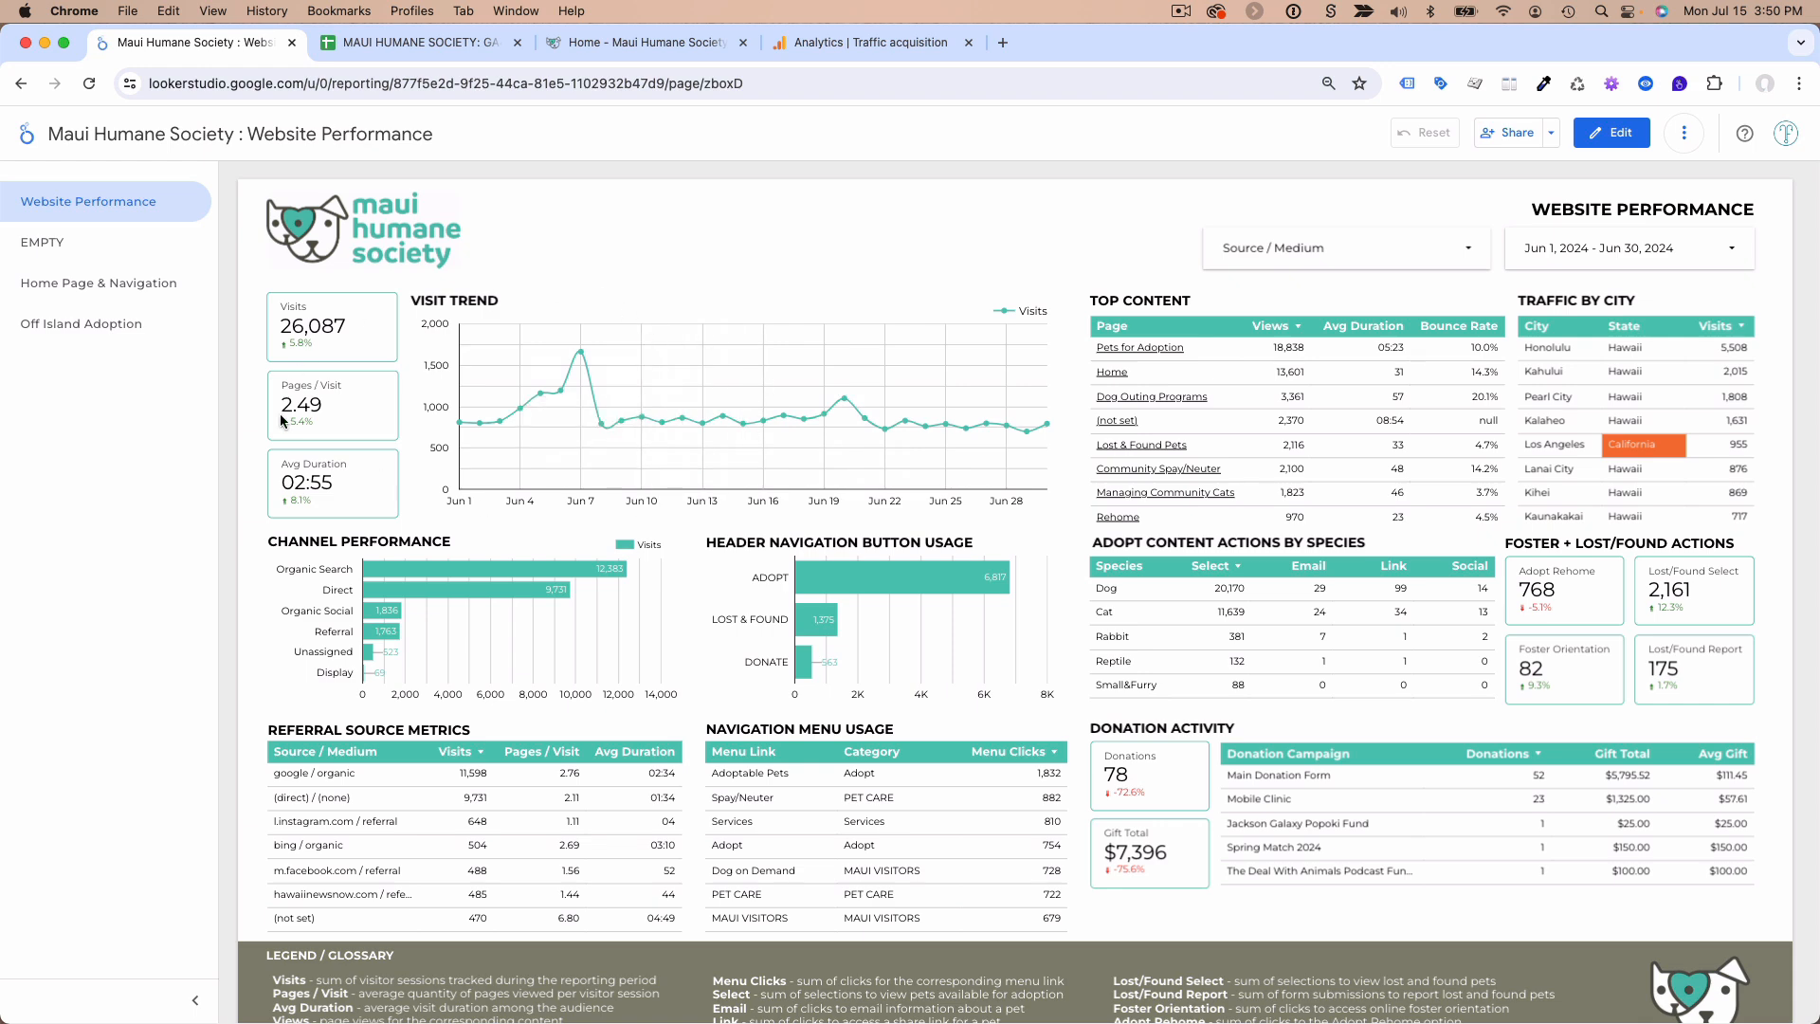
click(417, 43)
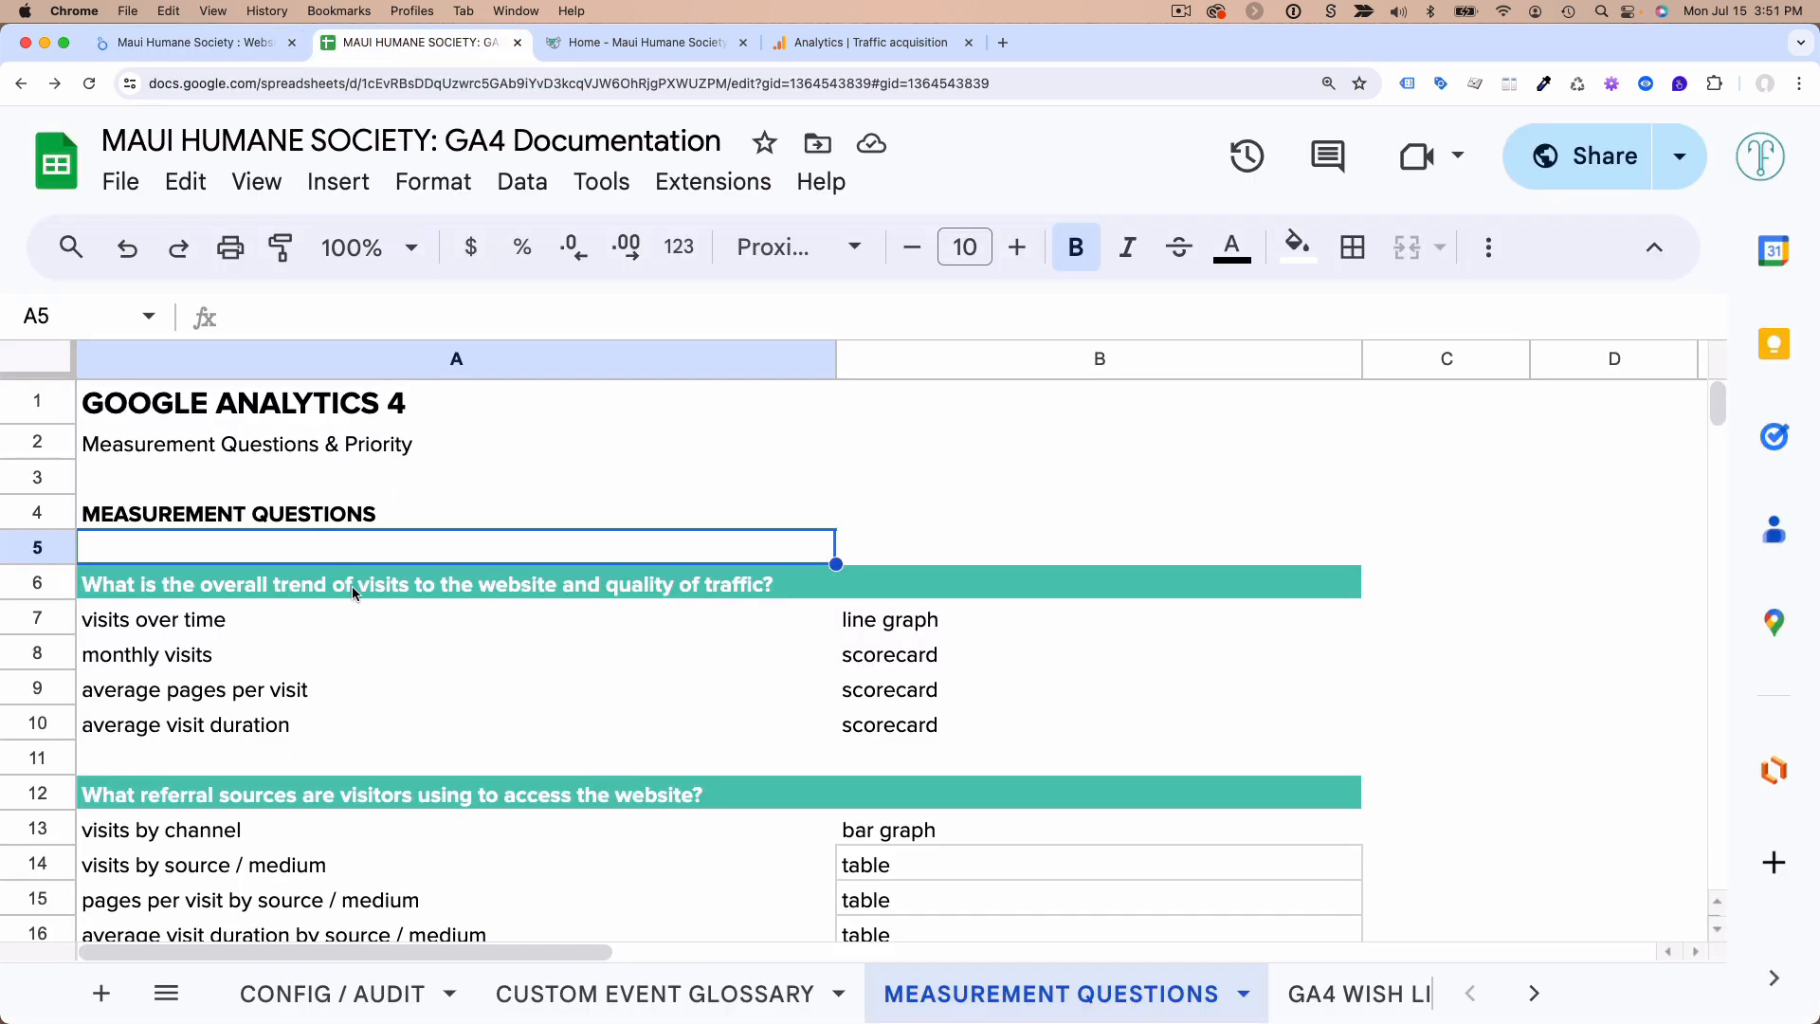
drag(353, 590, 389, 725)
- Examine the referral sources question and the visualization type planned for its visits by channel metric
scroll(392, 693, down, 3)
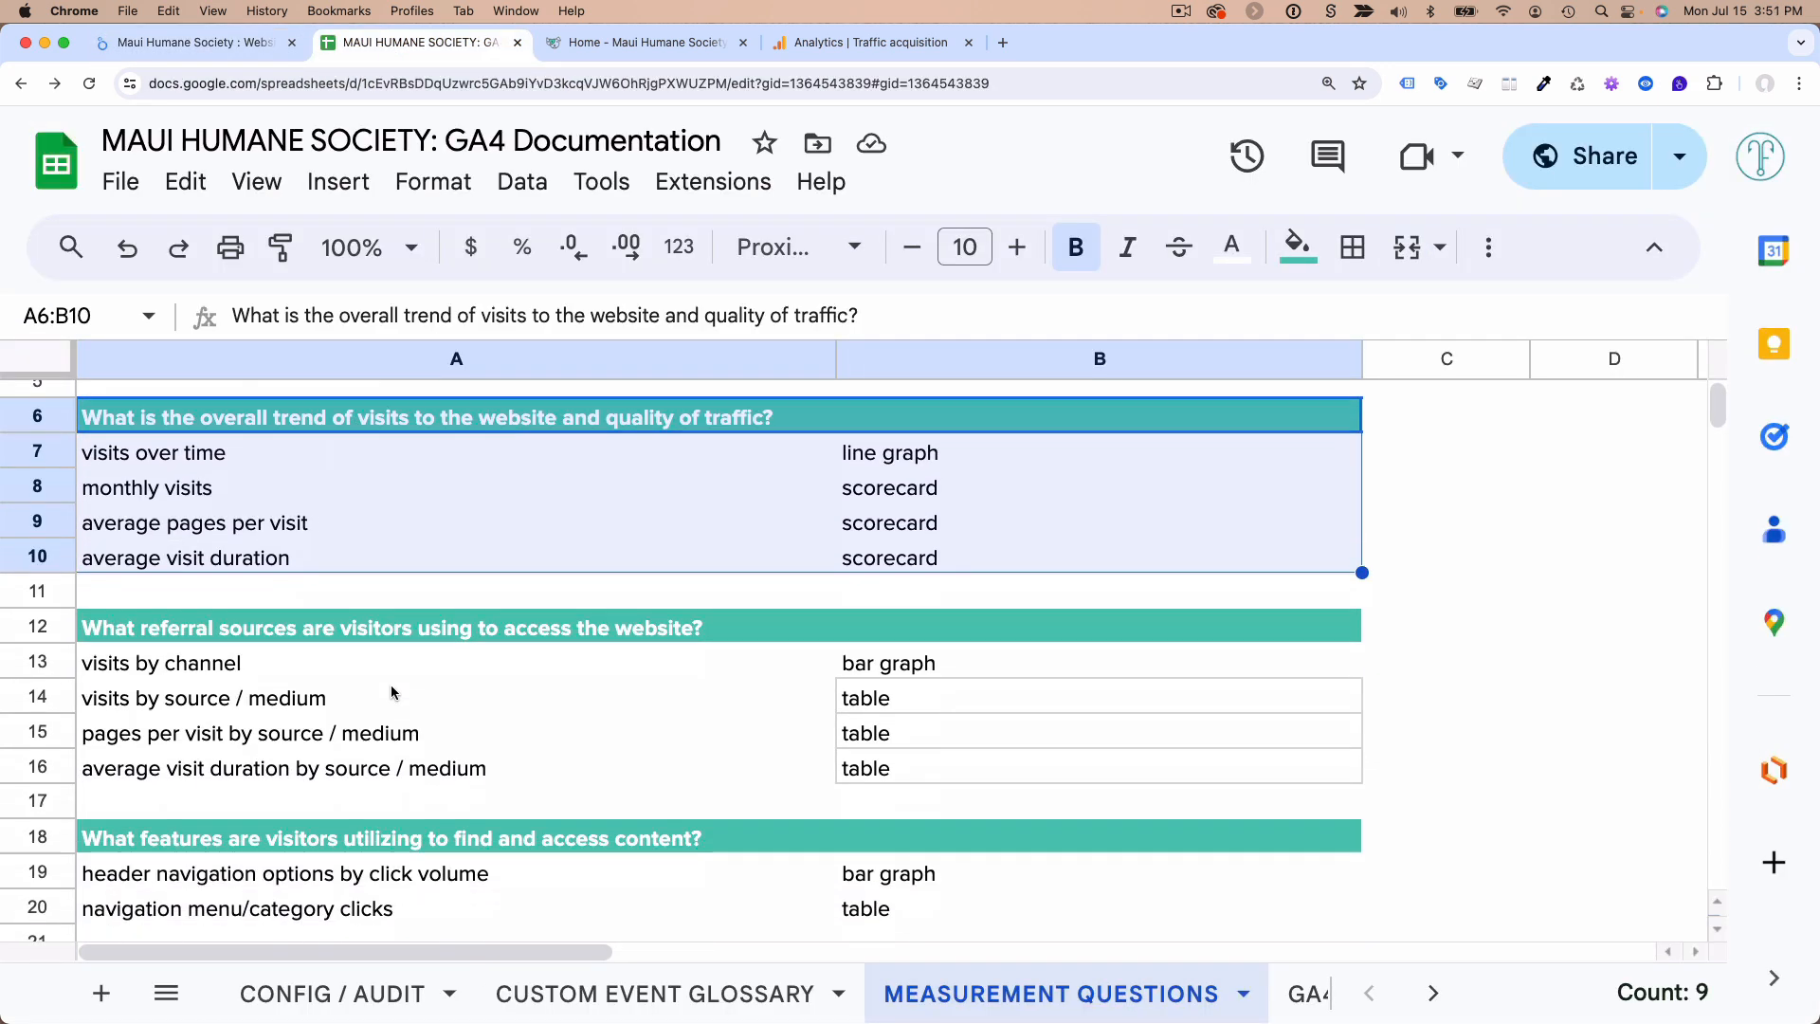
scroll(393, 693, down, 2)
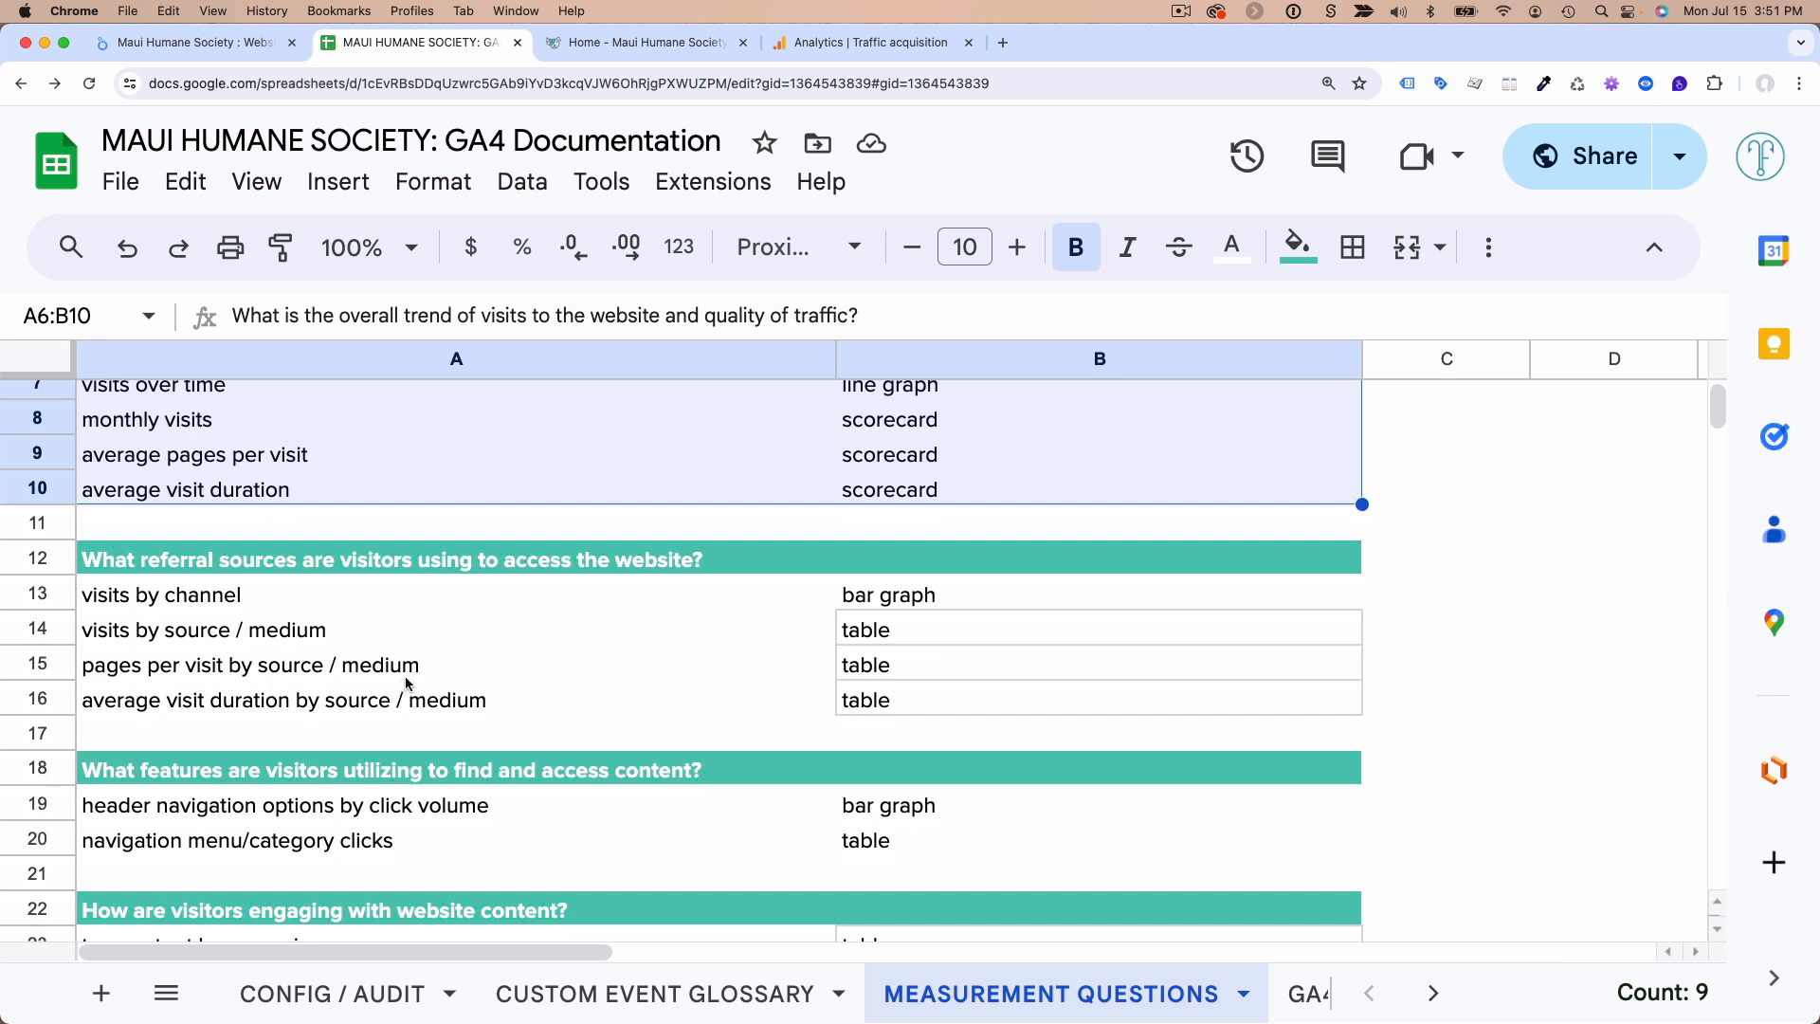
scroll(404, 666, down, 1)
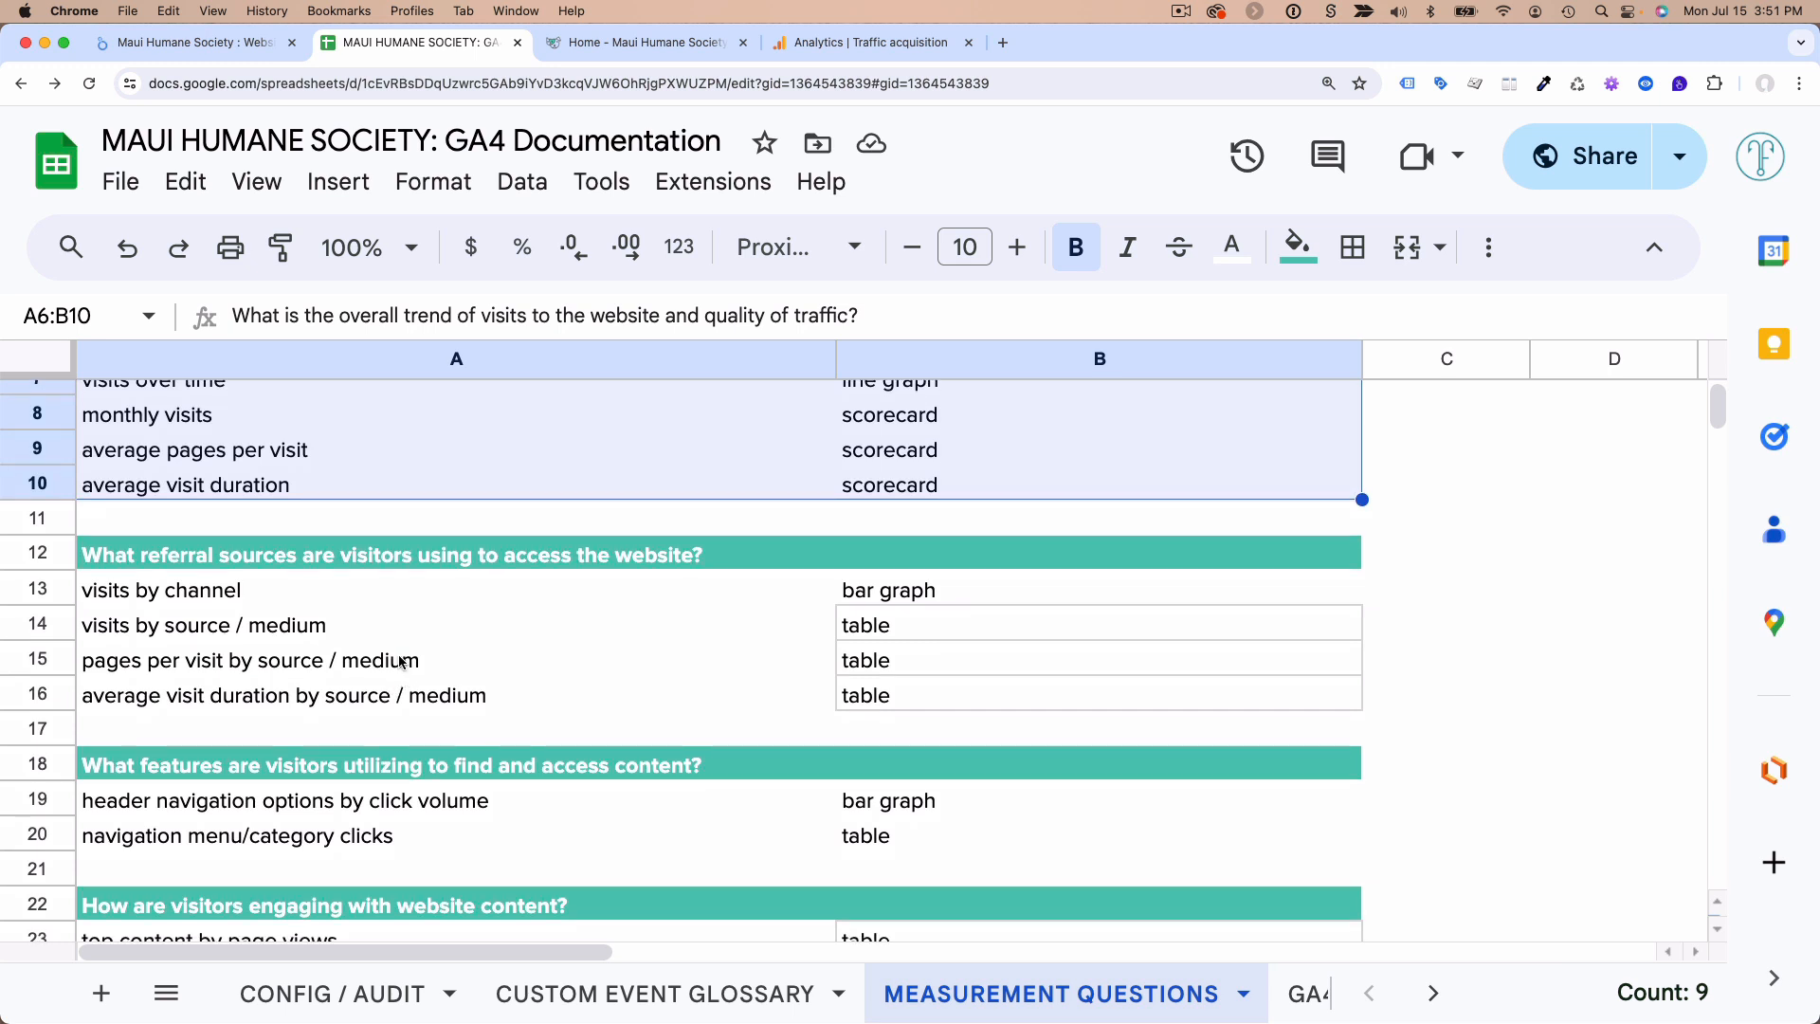
click(247, 561)
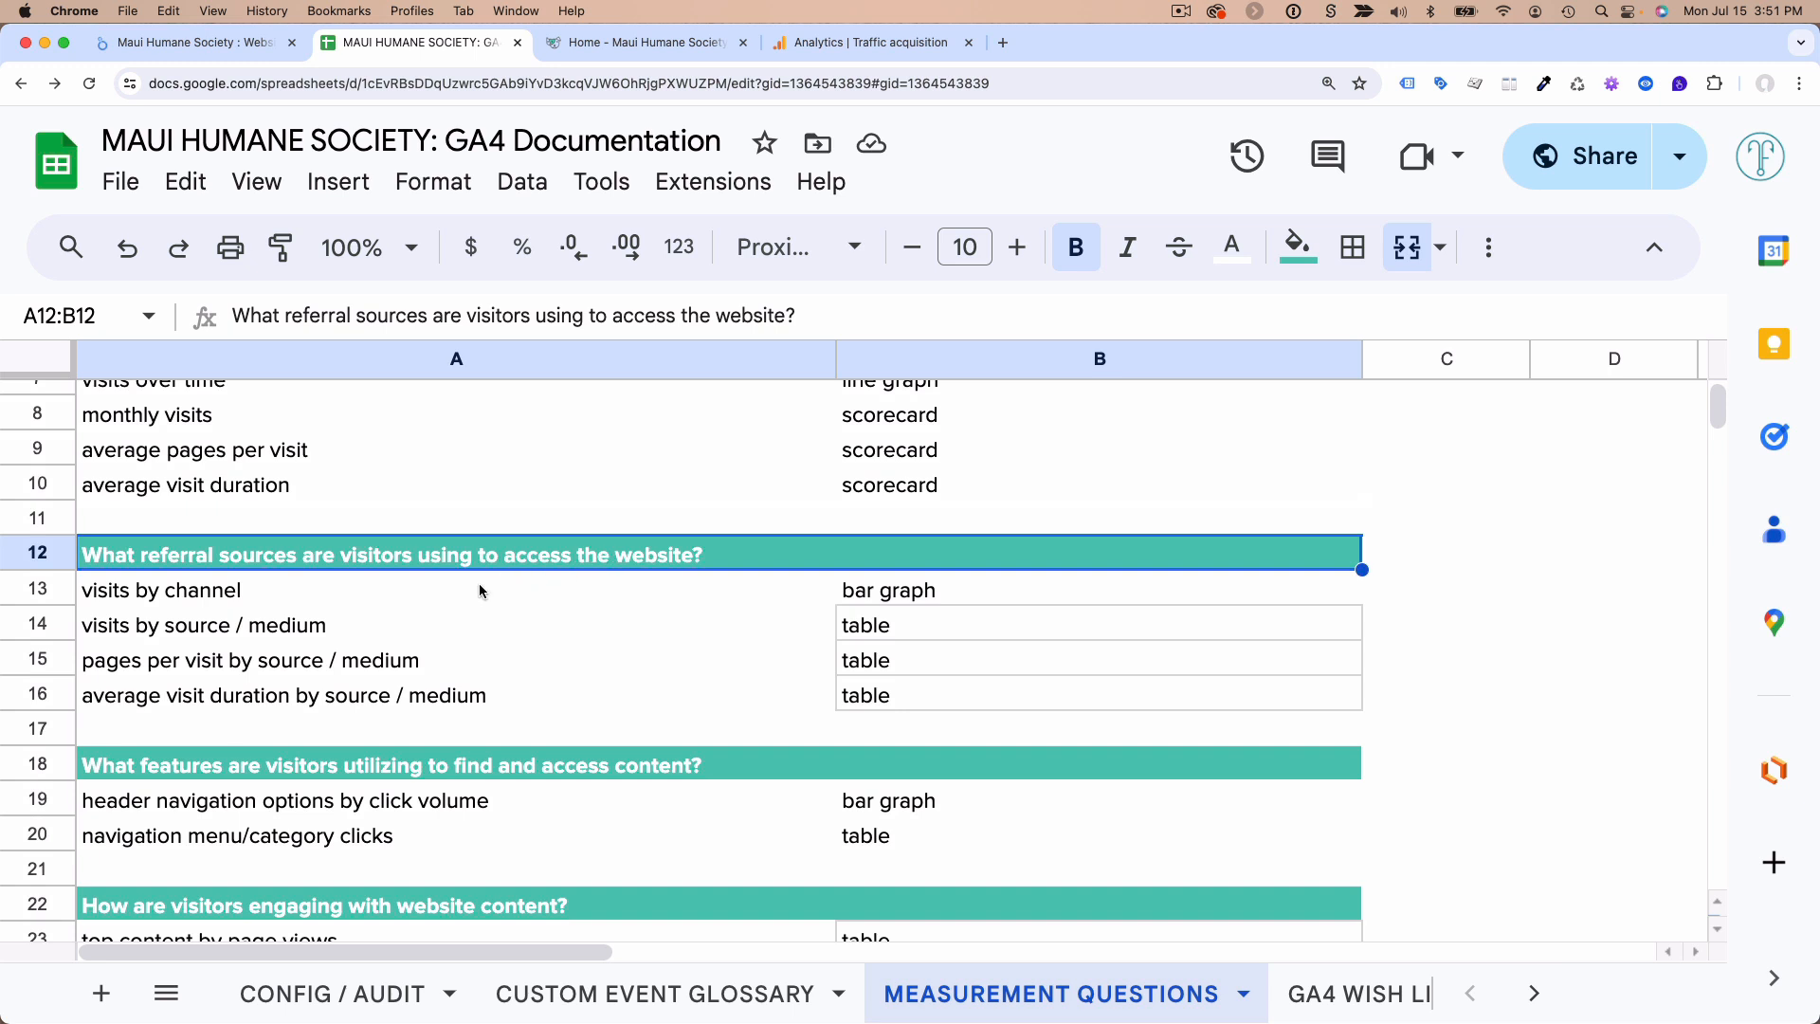
click(370, 590)
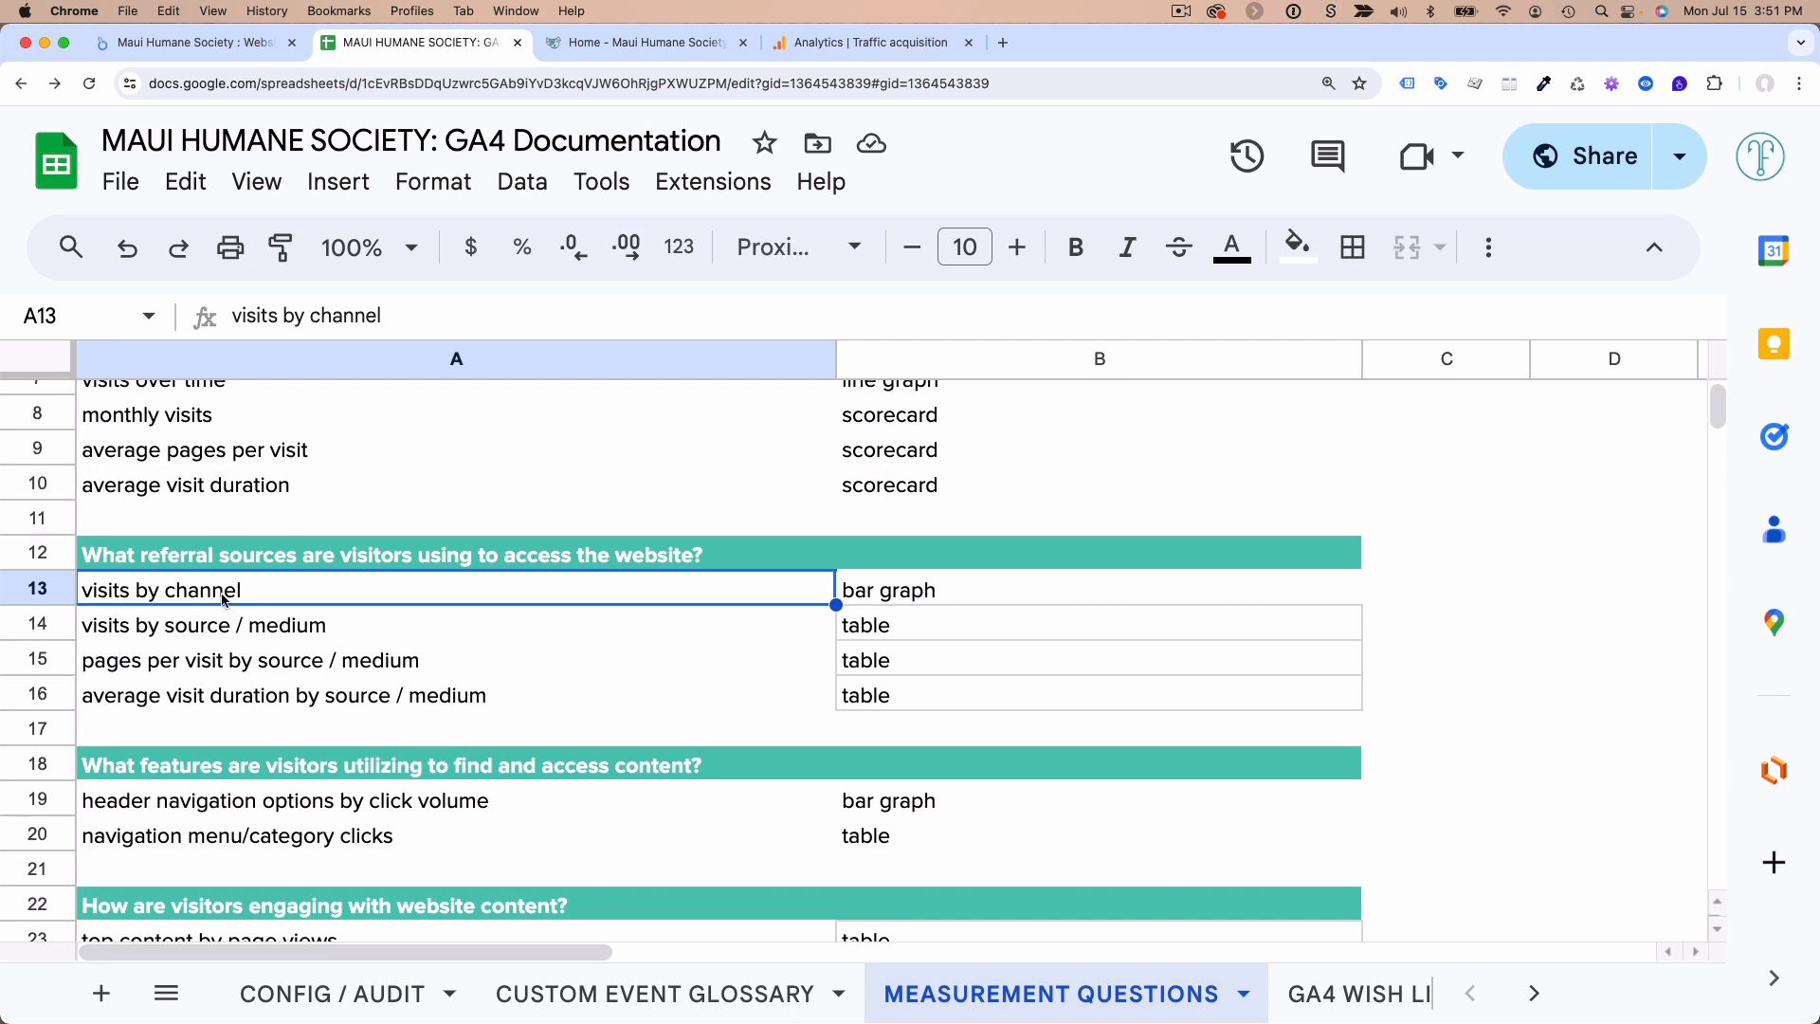
click(934, 598)
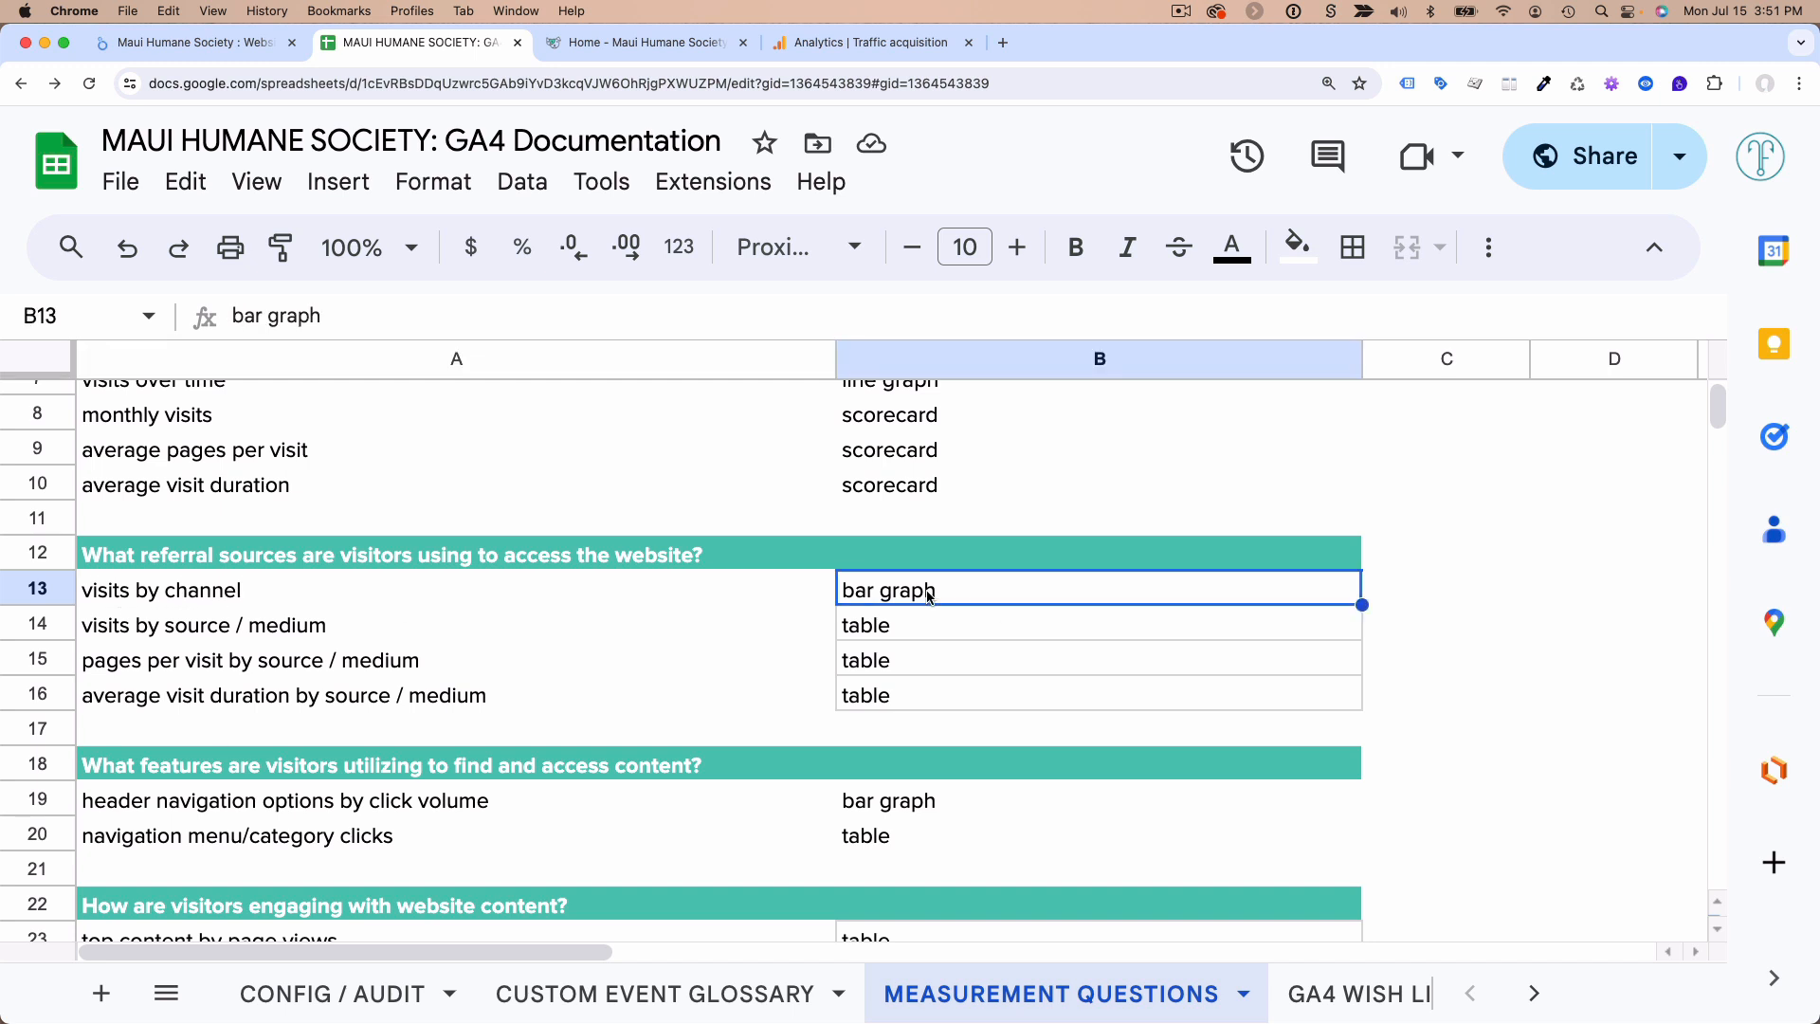
click(783, 599)
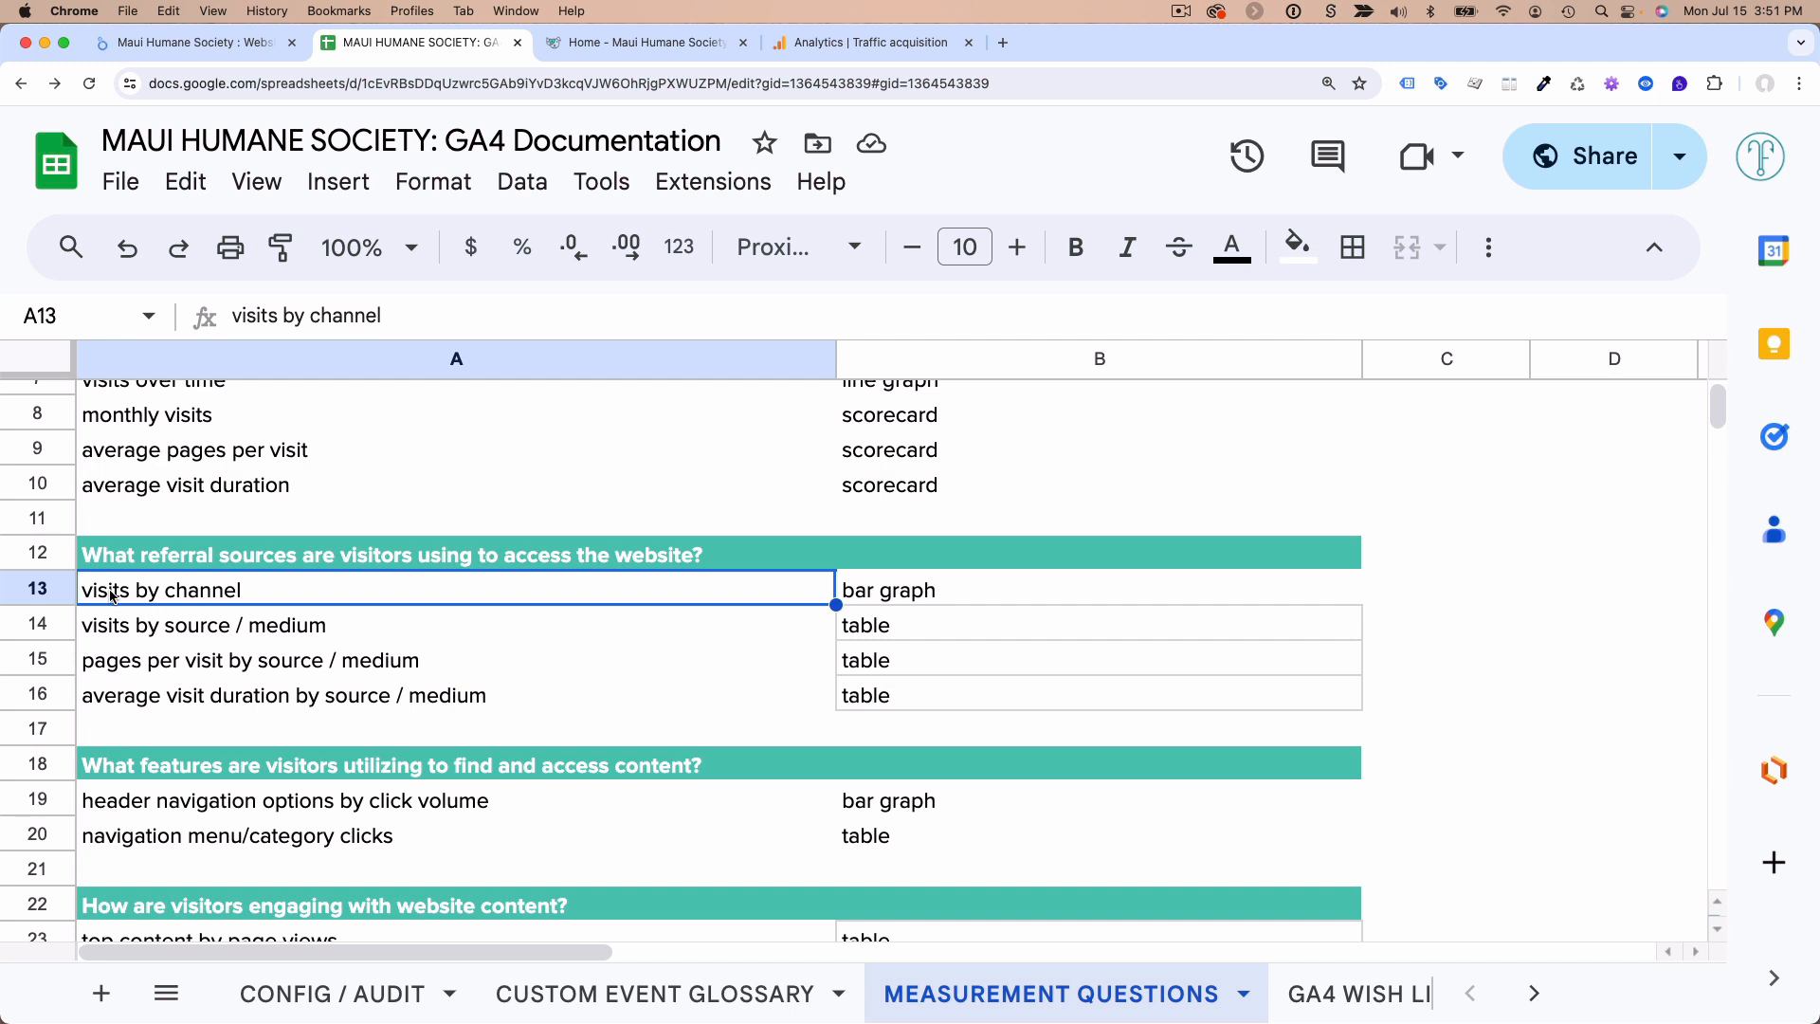
- Check the visualization types of the source / medium metrics and highlight the whole referral sources block A12:B16
click(206, 636)
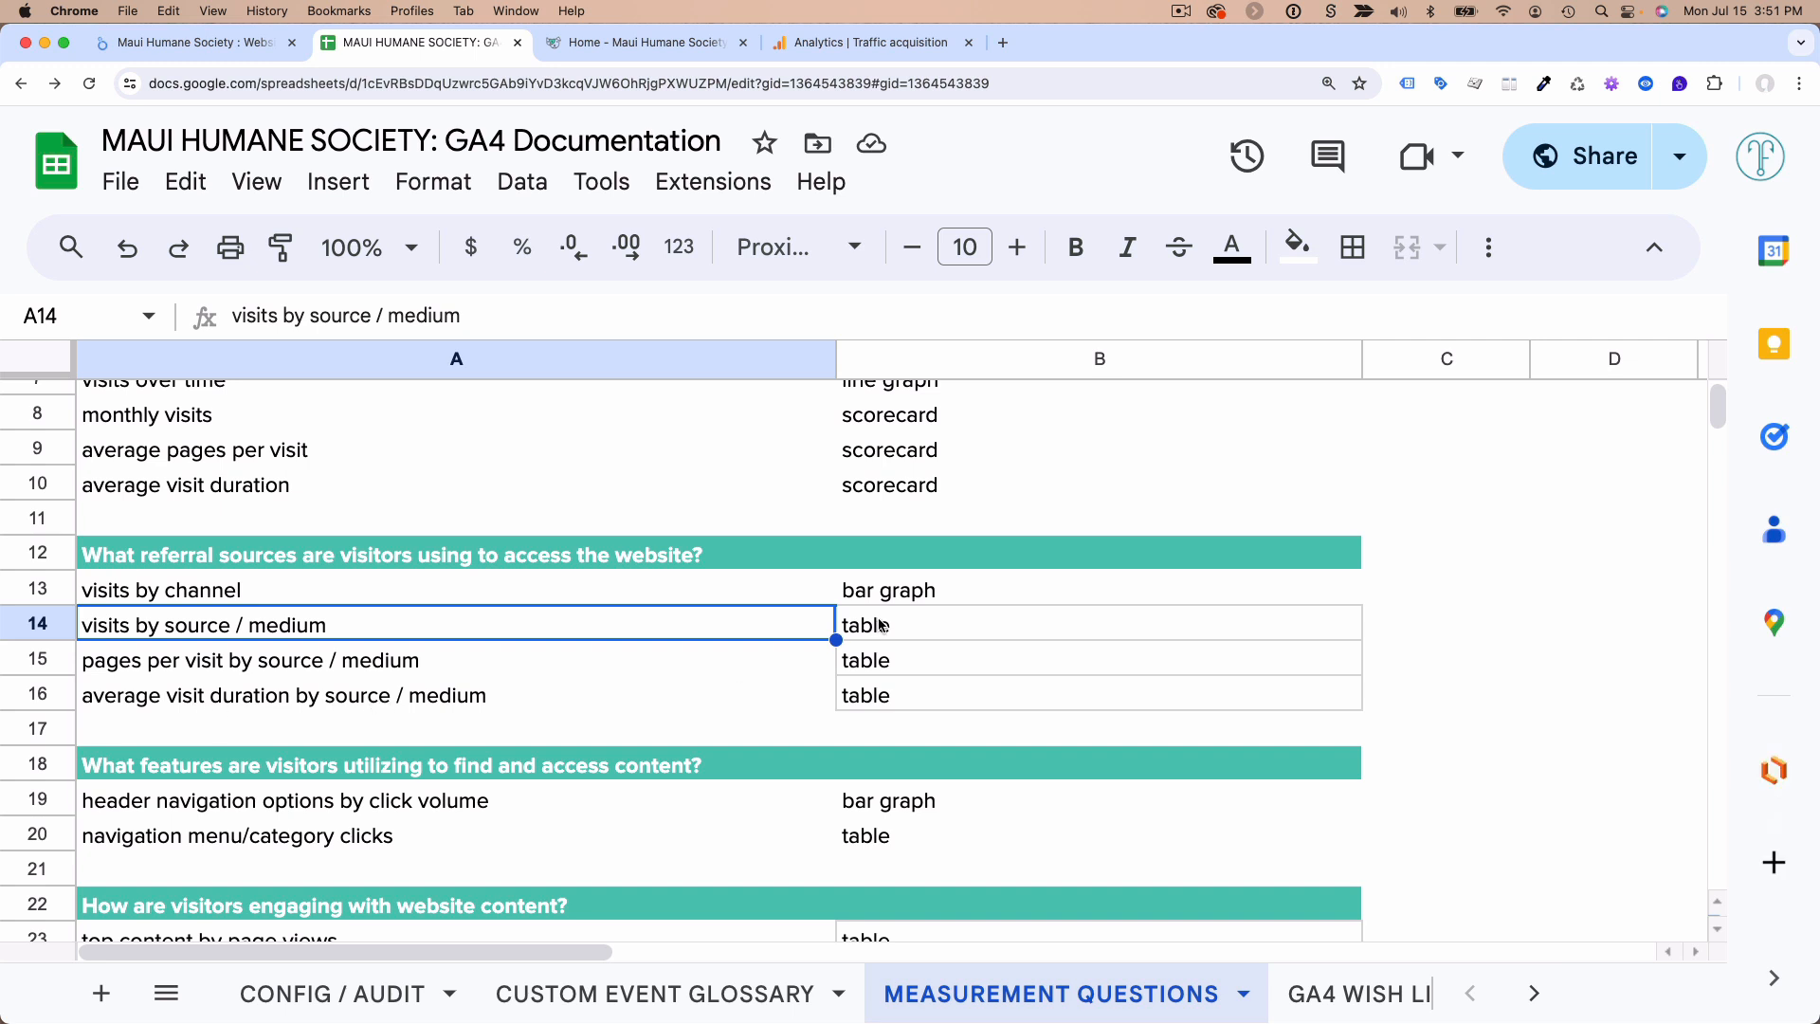
drag(882, 626, 879, 700)
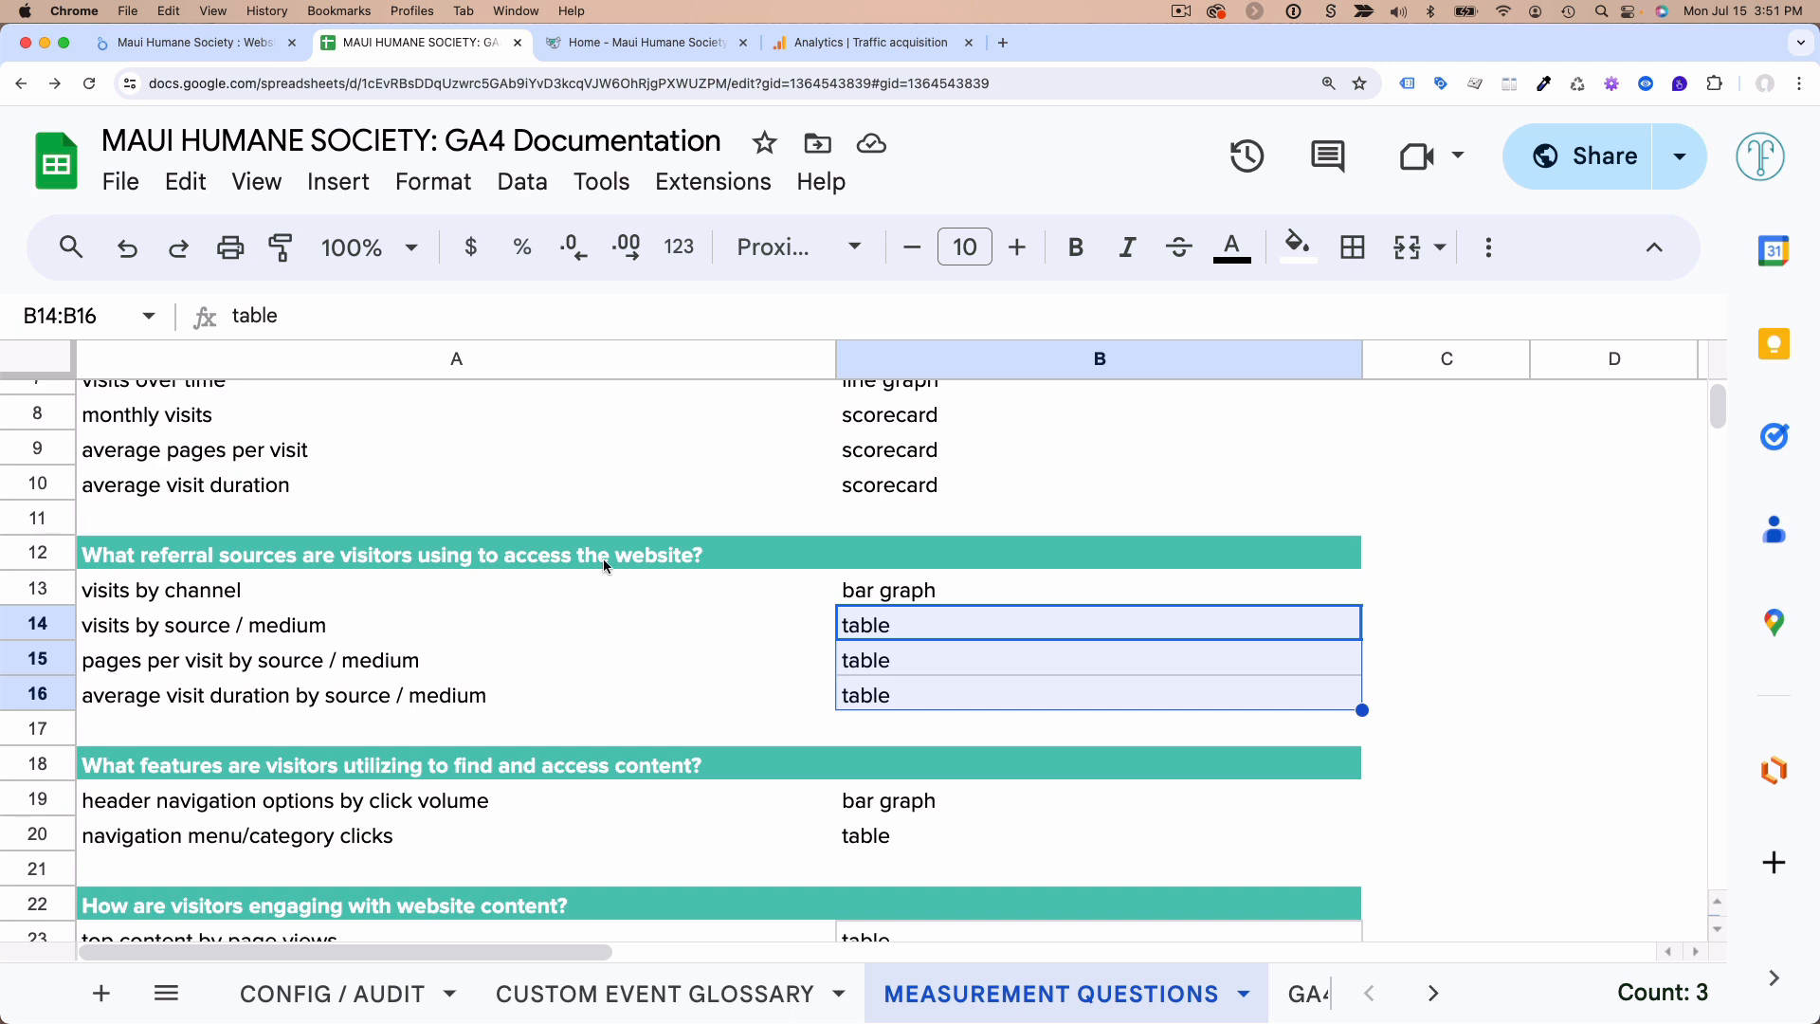
drag(604, 566, 626, 697)
- Revisit the traffic trend question, highlighting its metrics in A7:A10 and their visualization types in B7:B10
scroll(458, 661, up, 2)
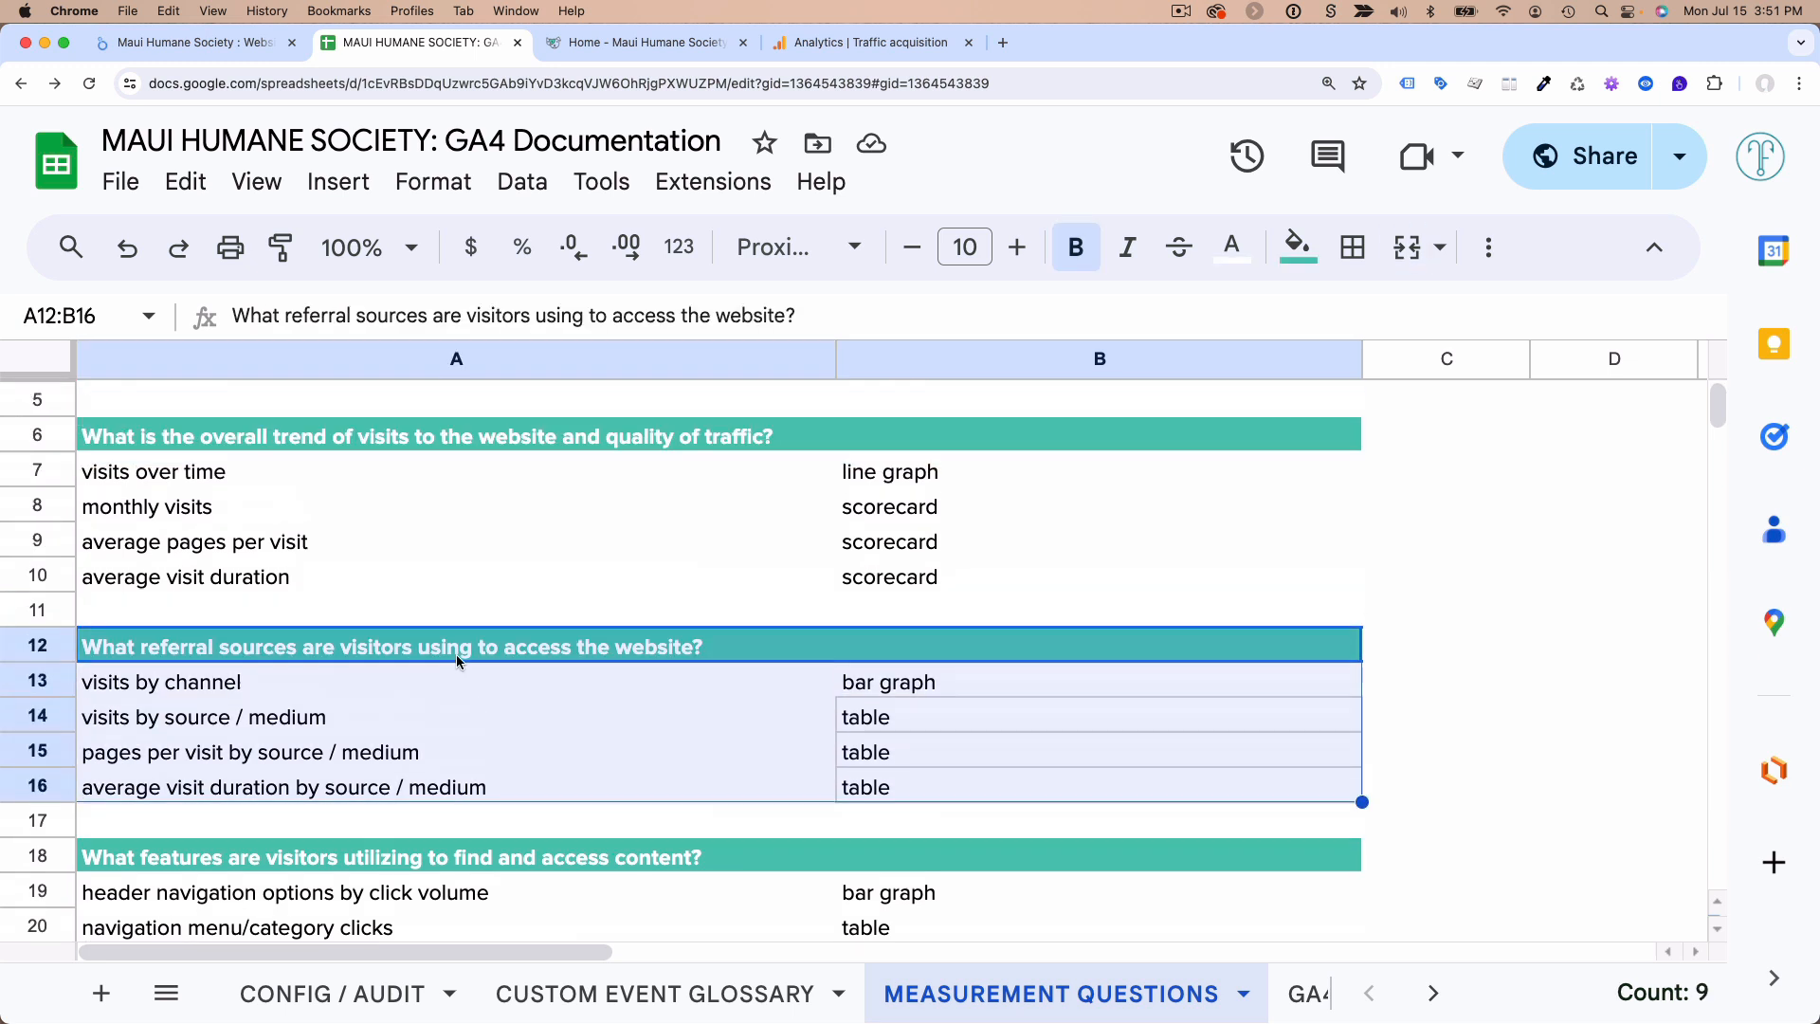
scroll(458, 660, up, 2)
drag(356, 584, 358, 723)
click(464, 698)
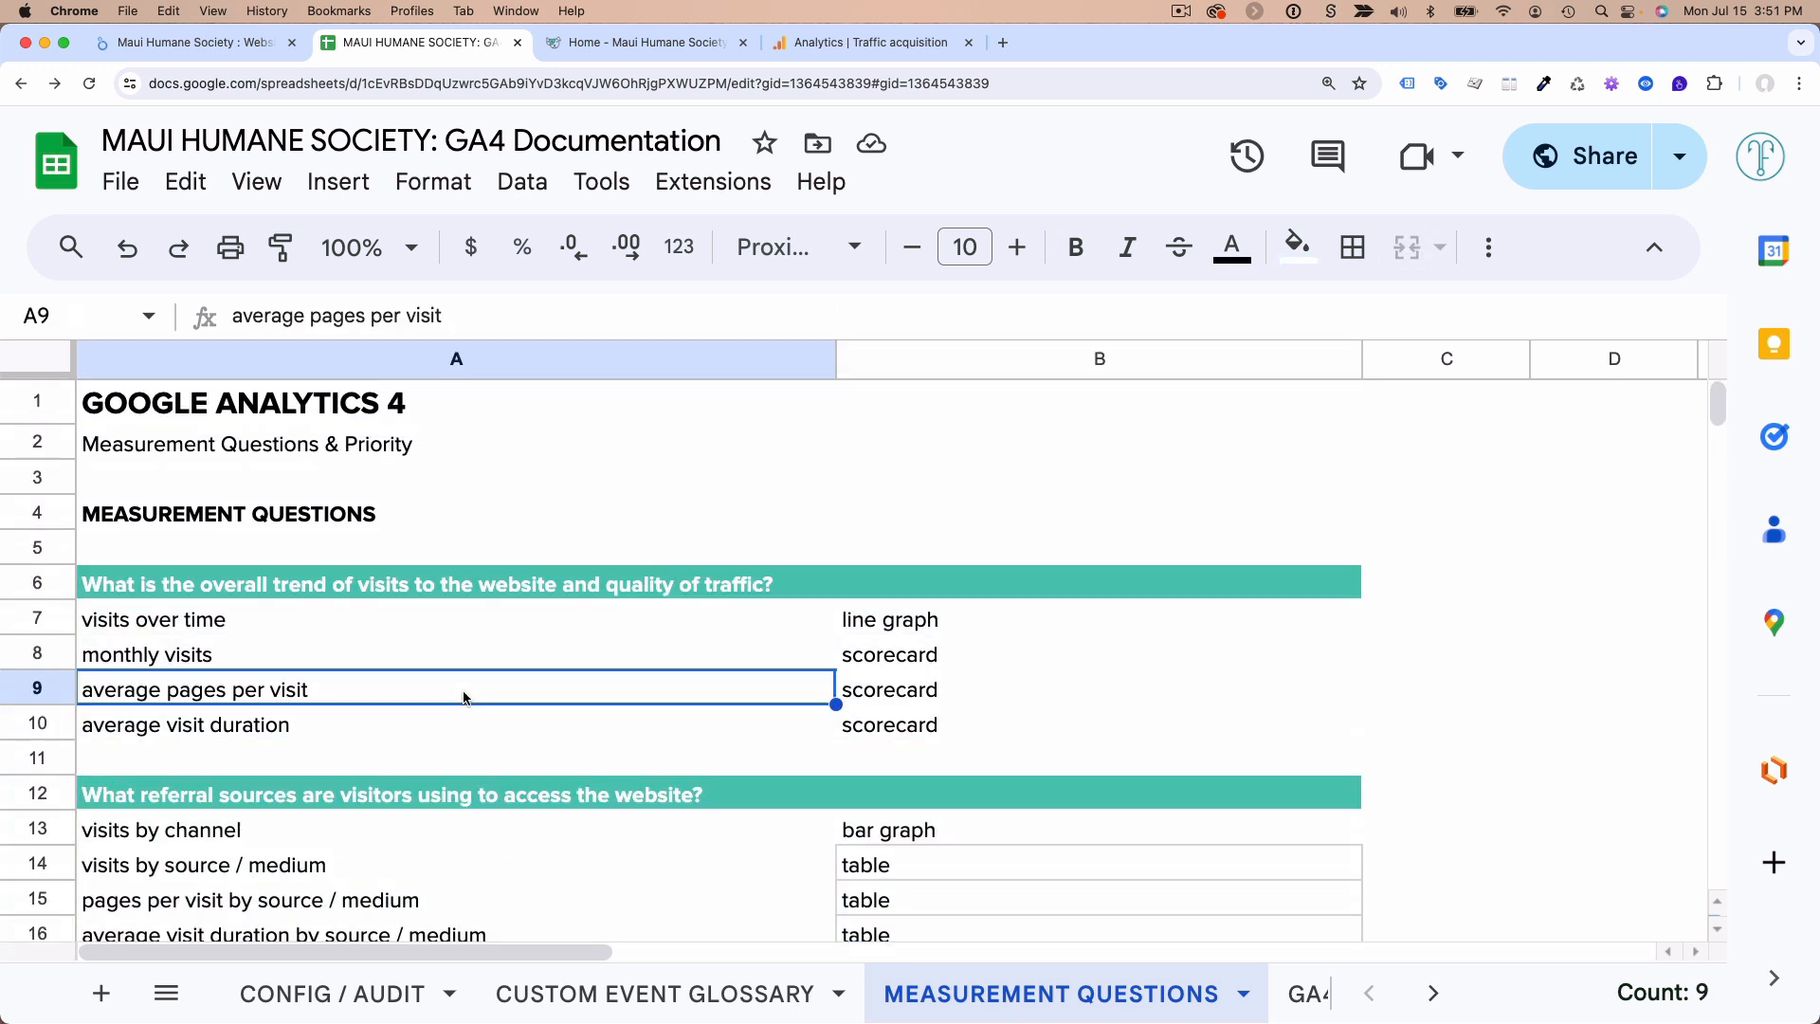
scroll(464, 698, down, 3)
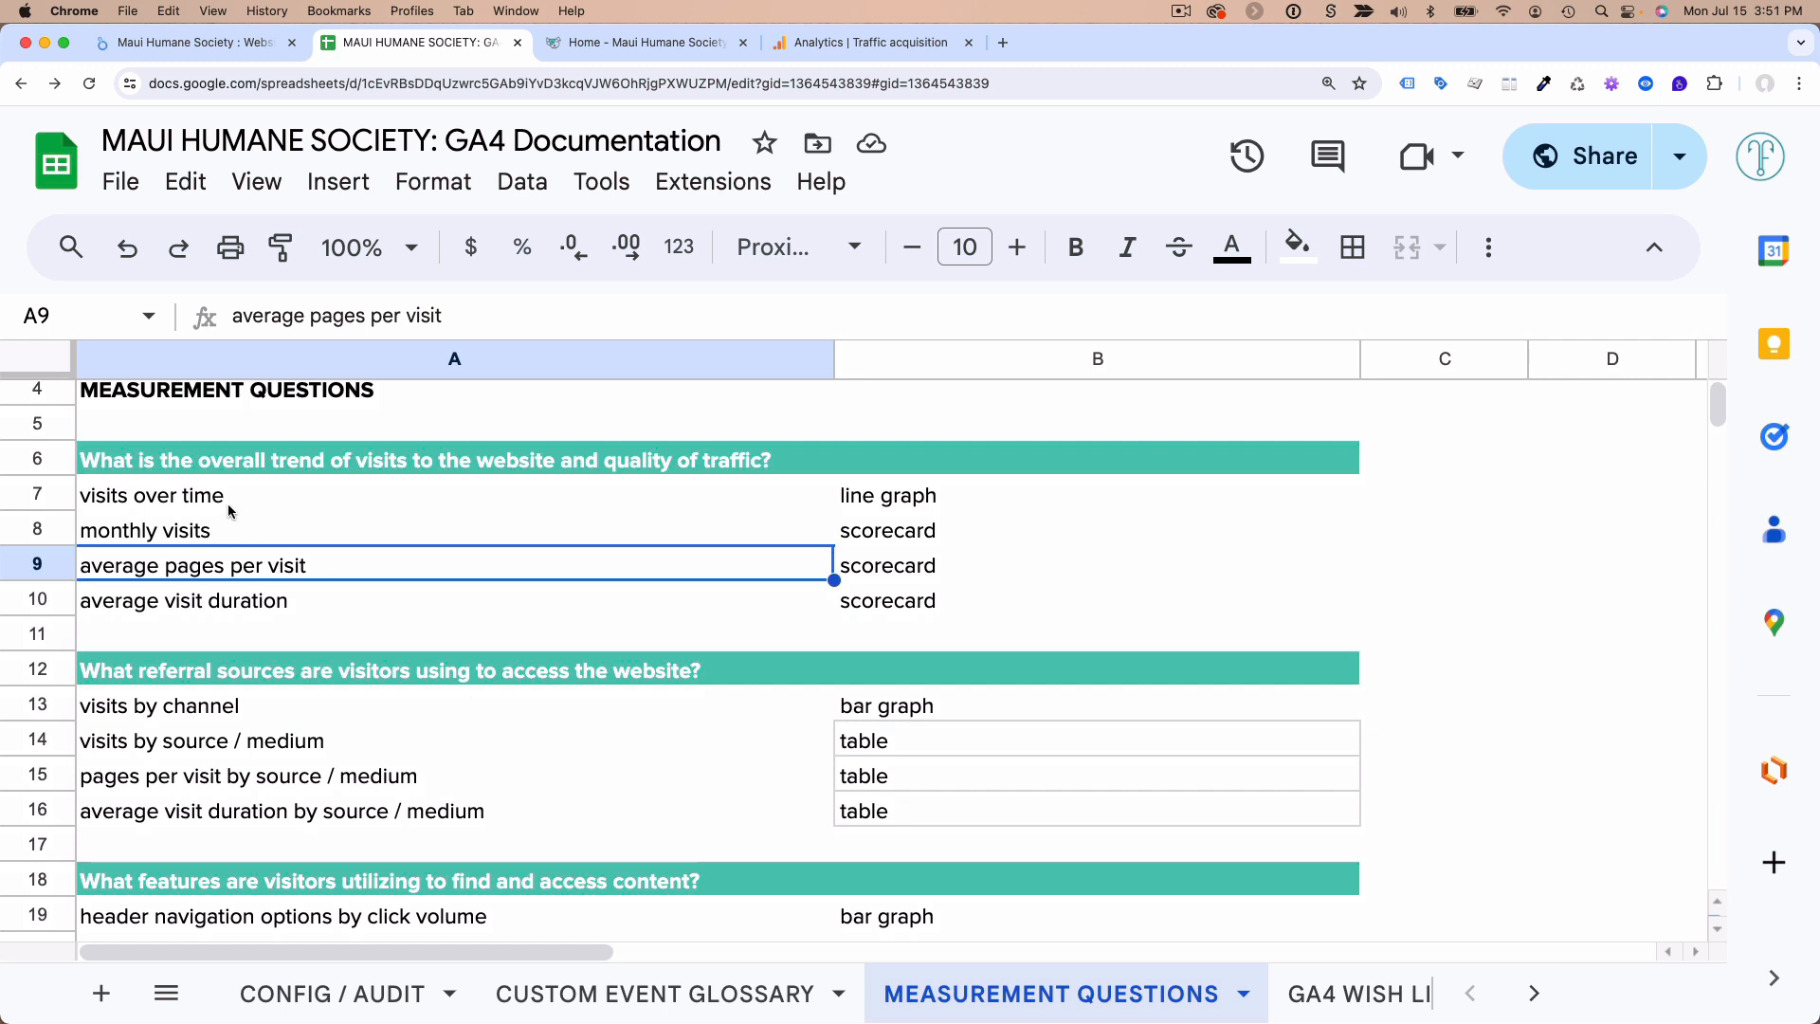
drag(228, 512, 251, 599)
drag(888, 509, 882, 614)
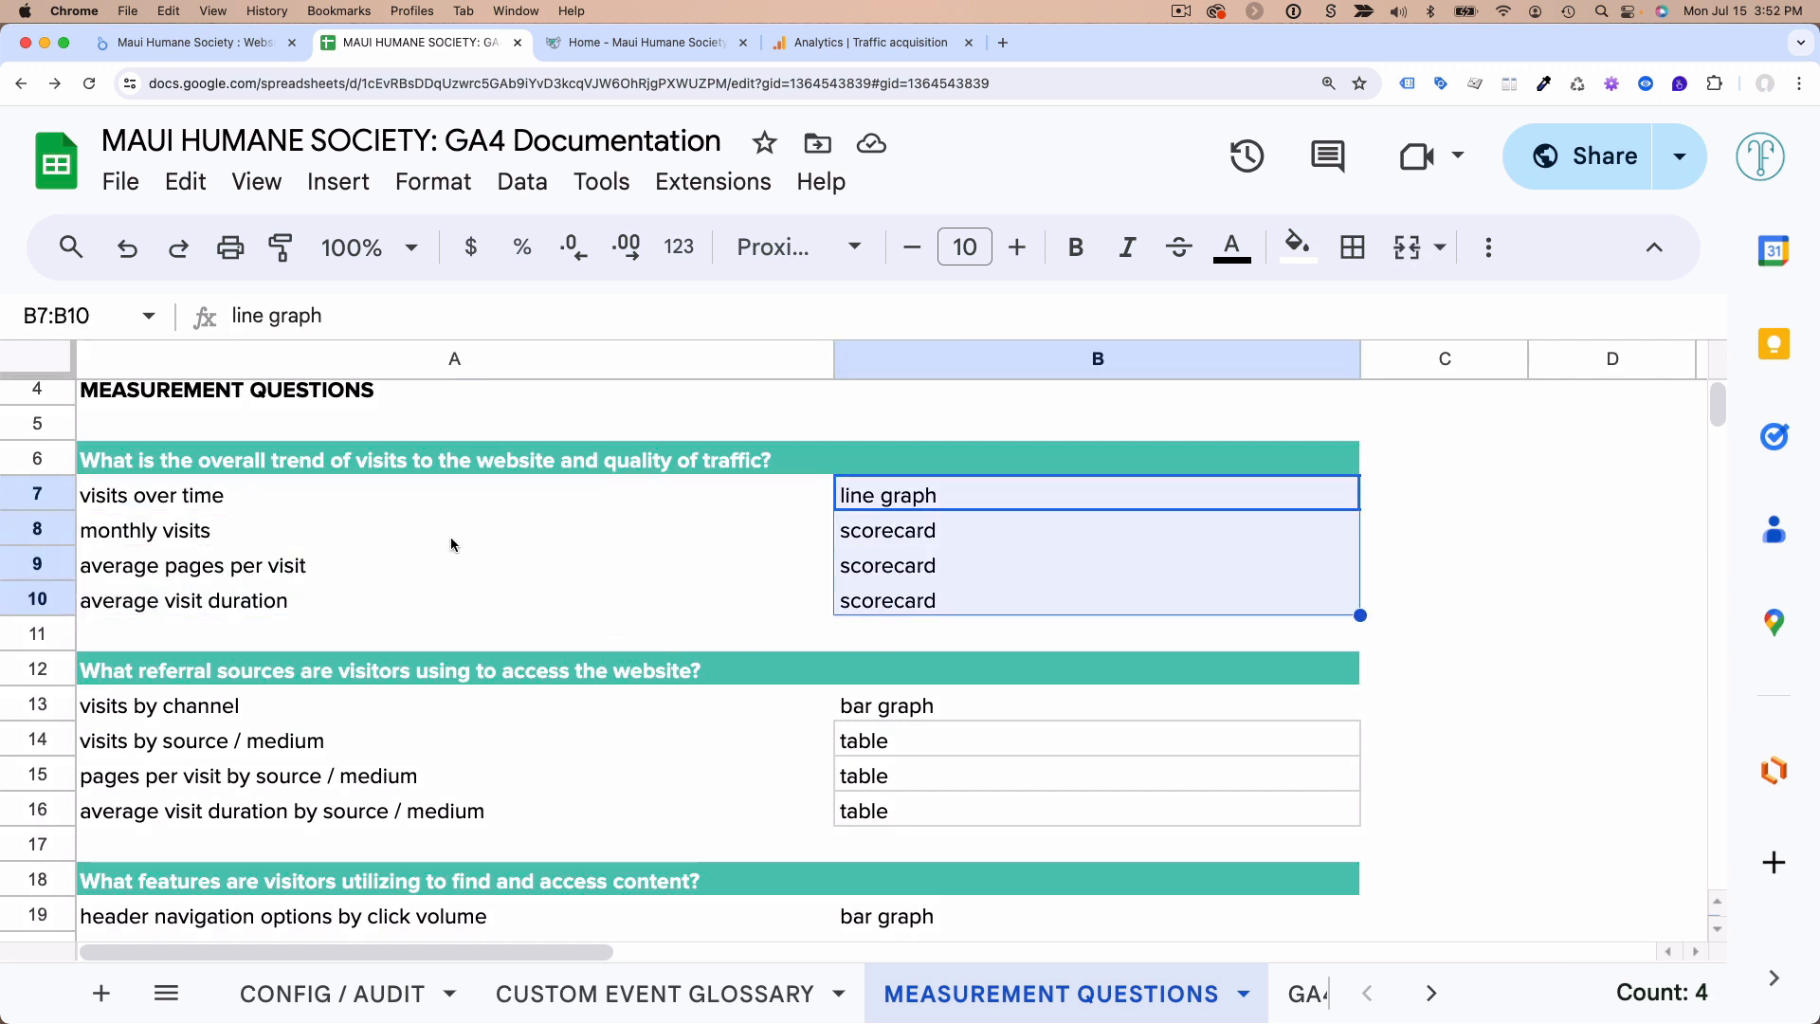
- Examine the visits by channel metric and highlight the three source / medium metrics in A14:A16
click(482, 735)
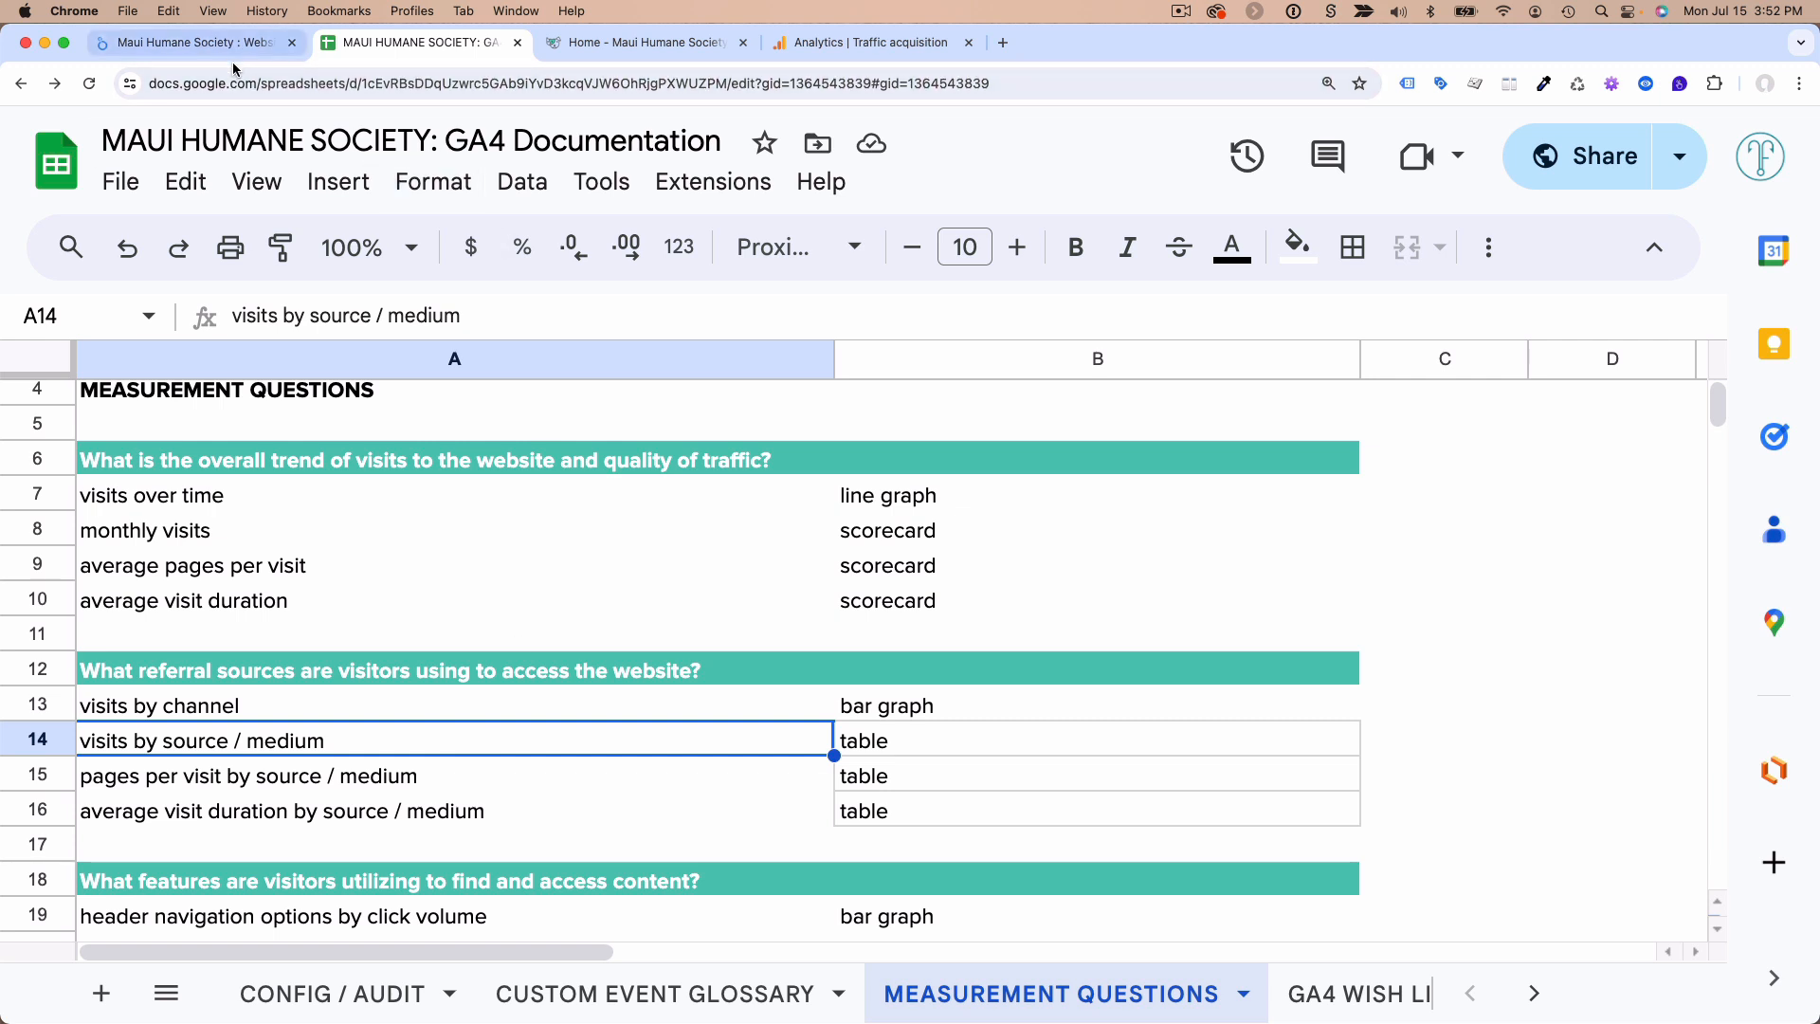
click(182, 705)
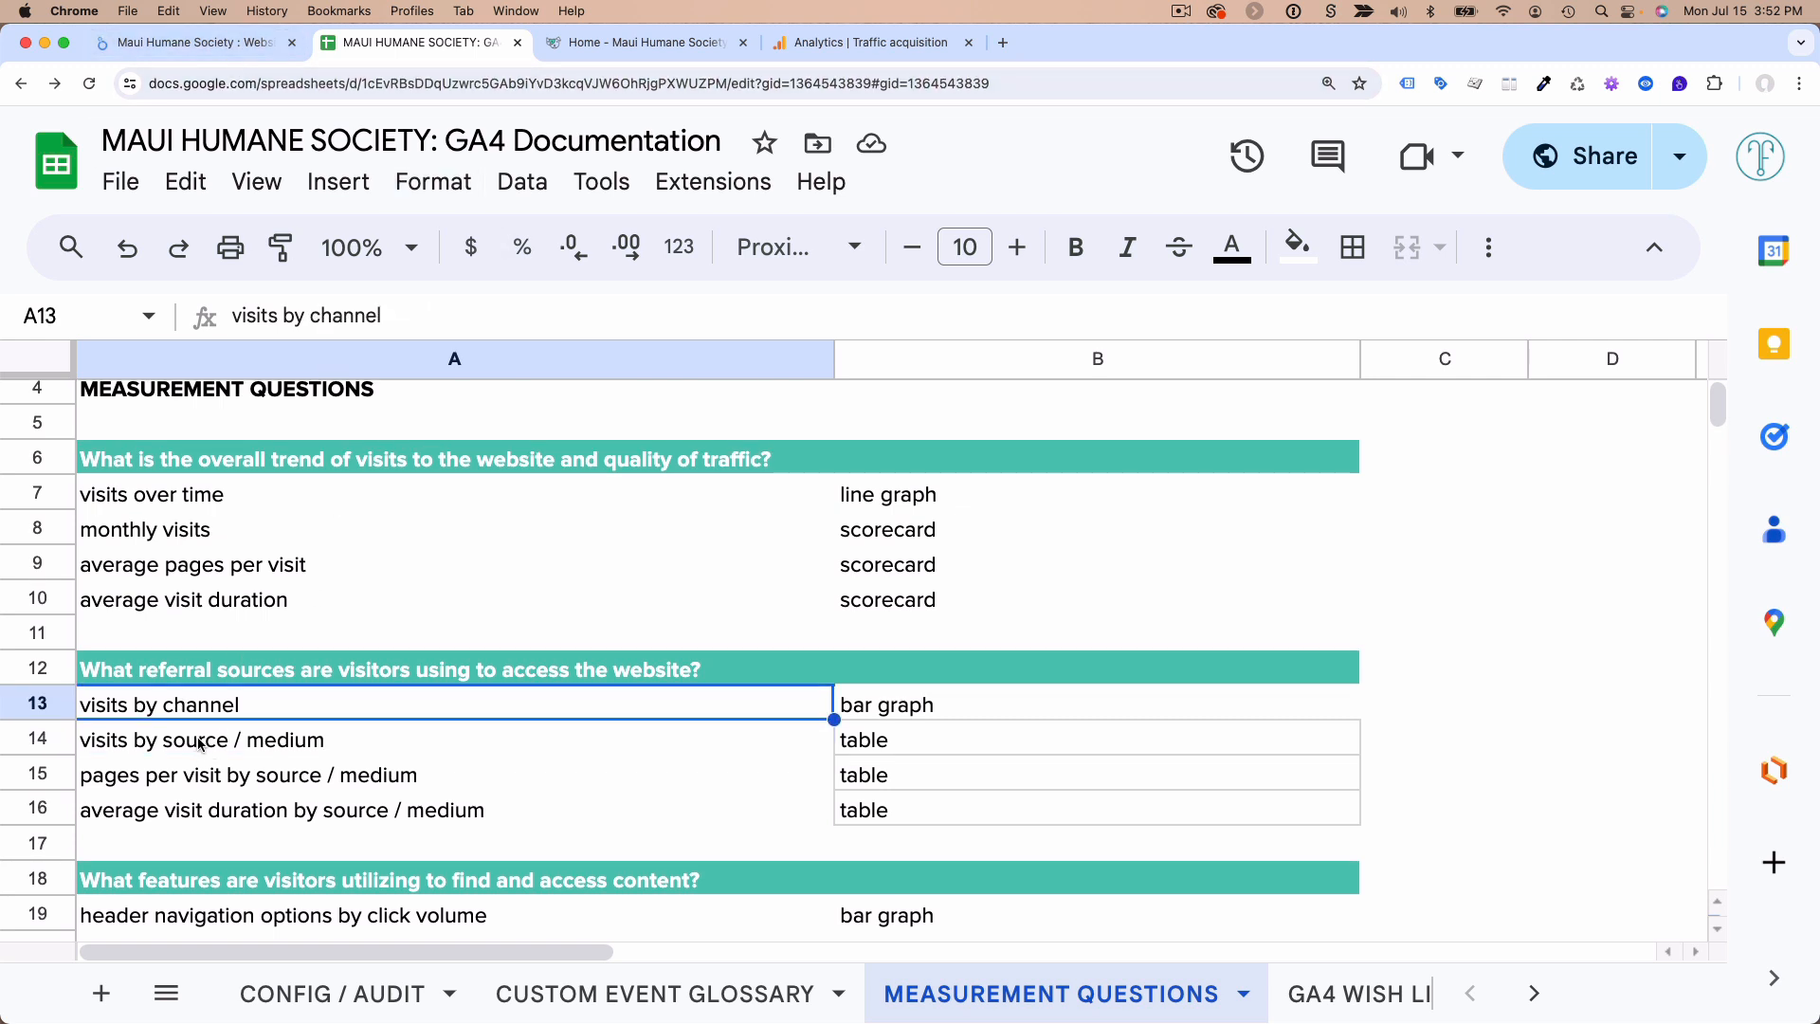
drag(200, 745, 228, 820)
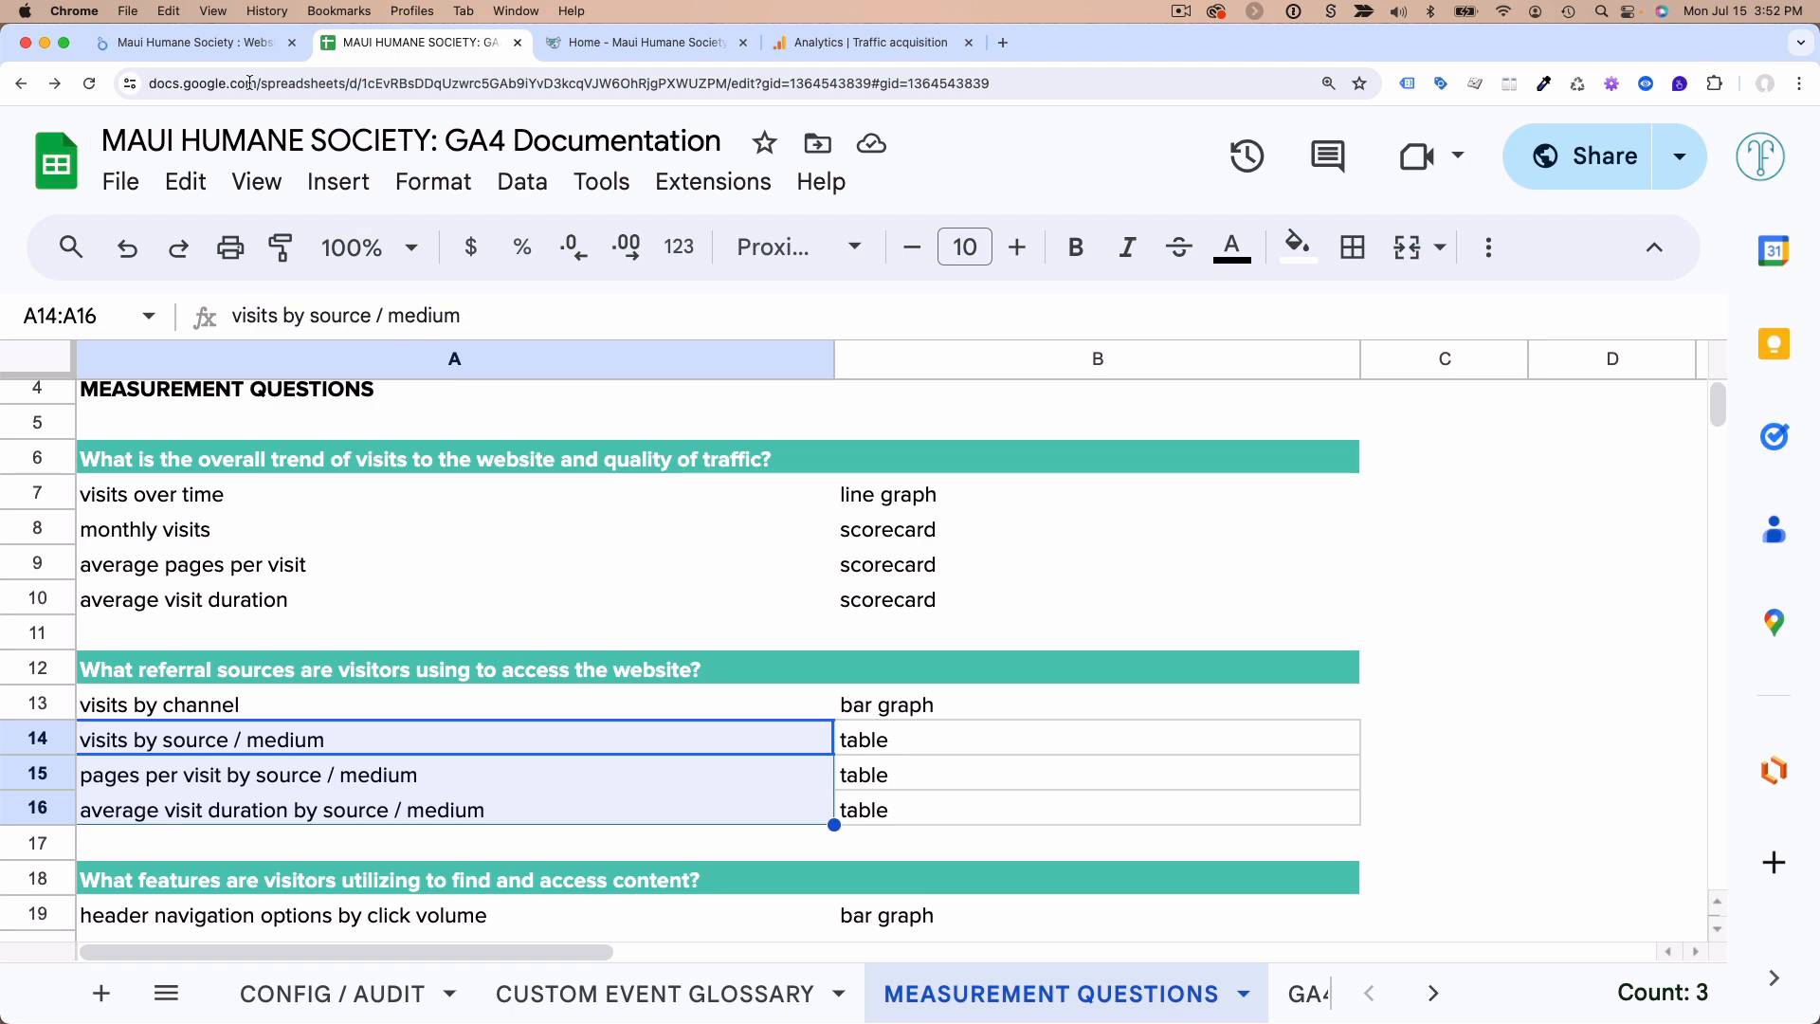
- View the Website Performance report in Looker Studio, and return to Google Sheets to highlight the referral sources block A12:B16
click(227, 43)
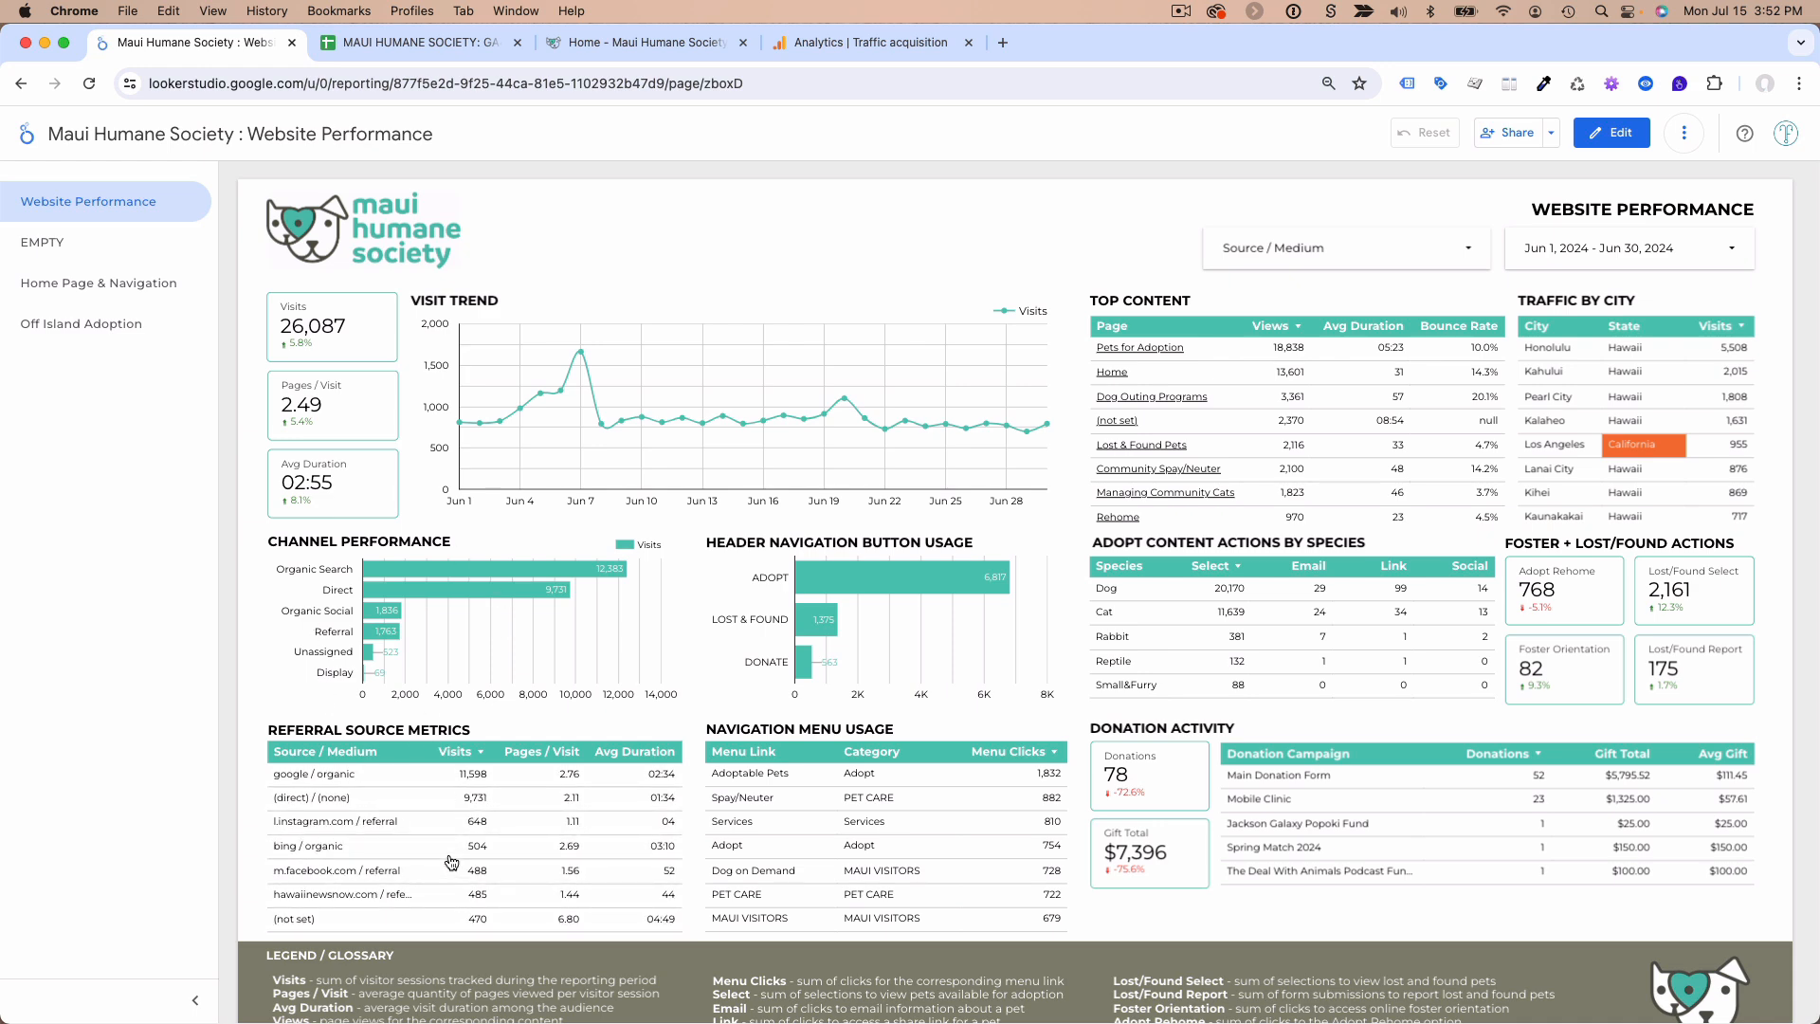
click(398, 44)
drag(296, 668, 858, 813)
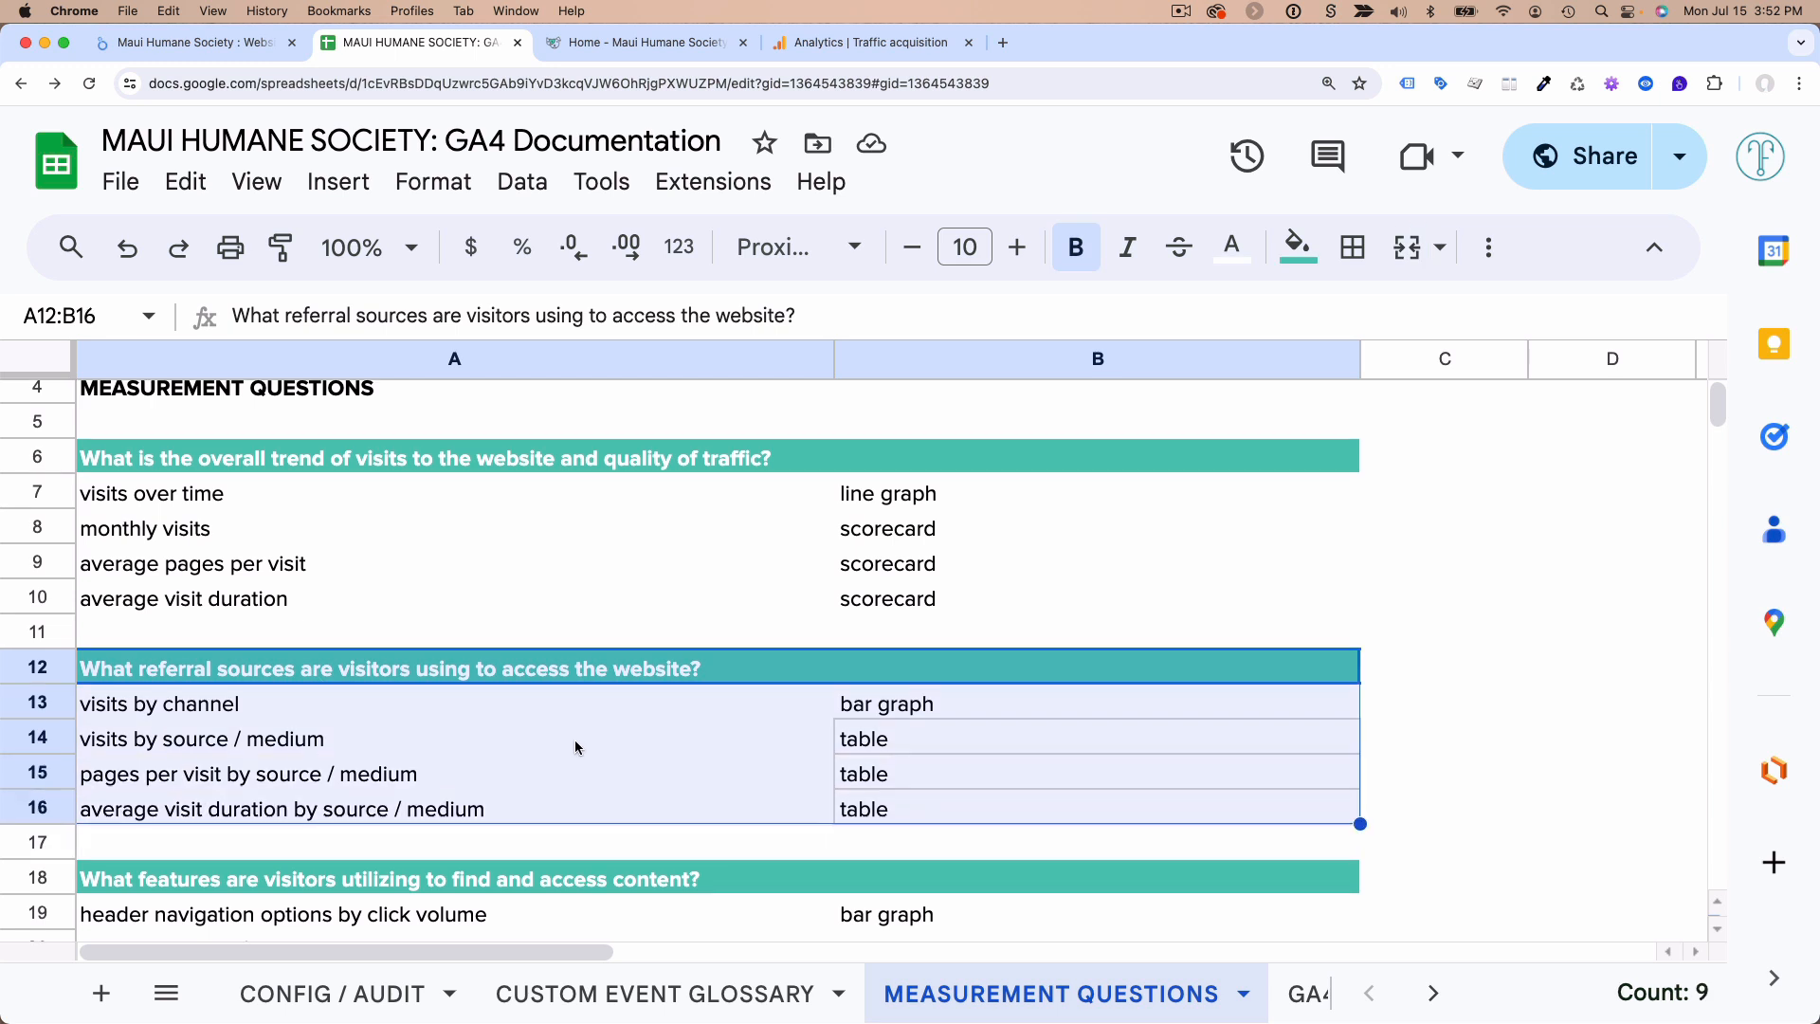
- Skim the other measurement questions in the sheet and return to the beginning of the list
scroll(574, 740, down, 5)
scroll(574, 748, up, 6)
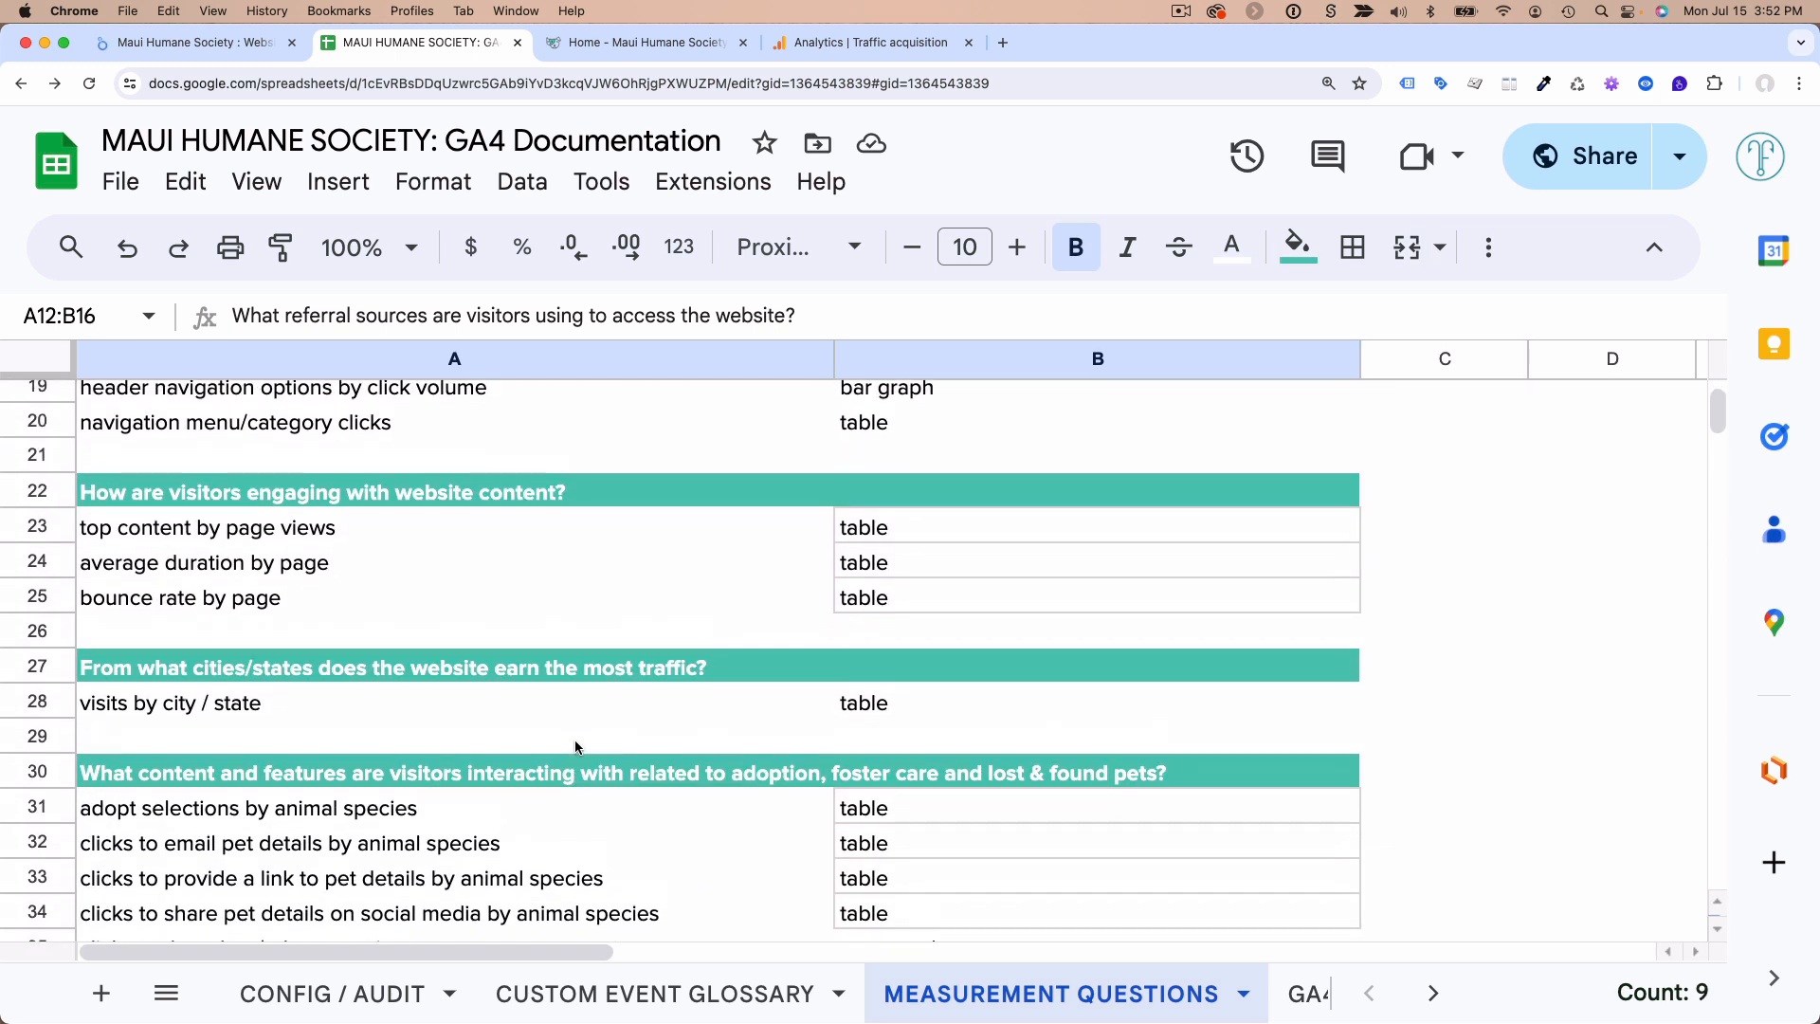
scroll(575, 747, up, 3)
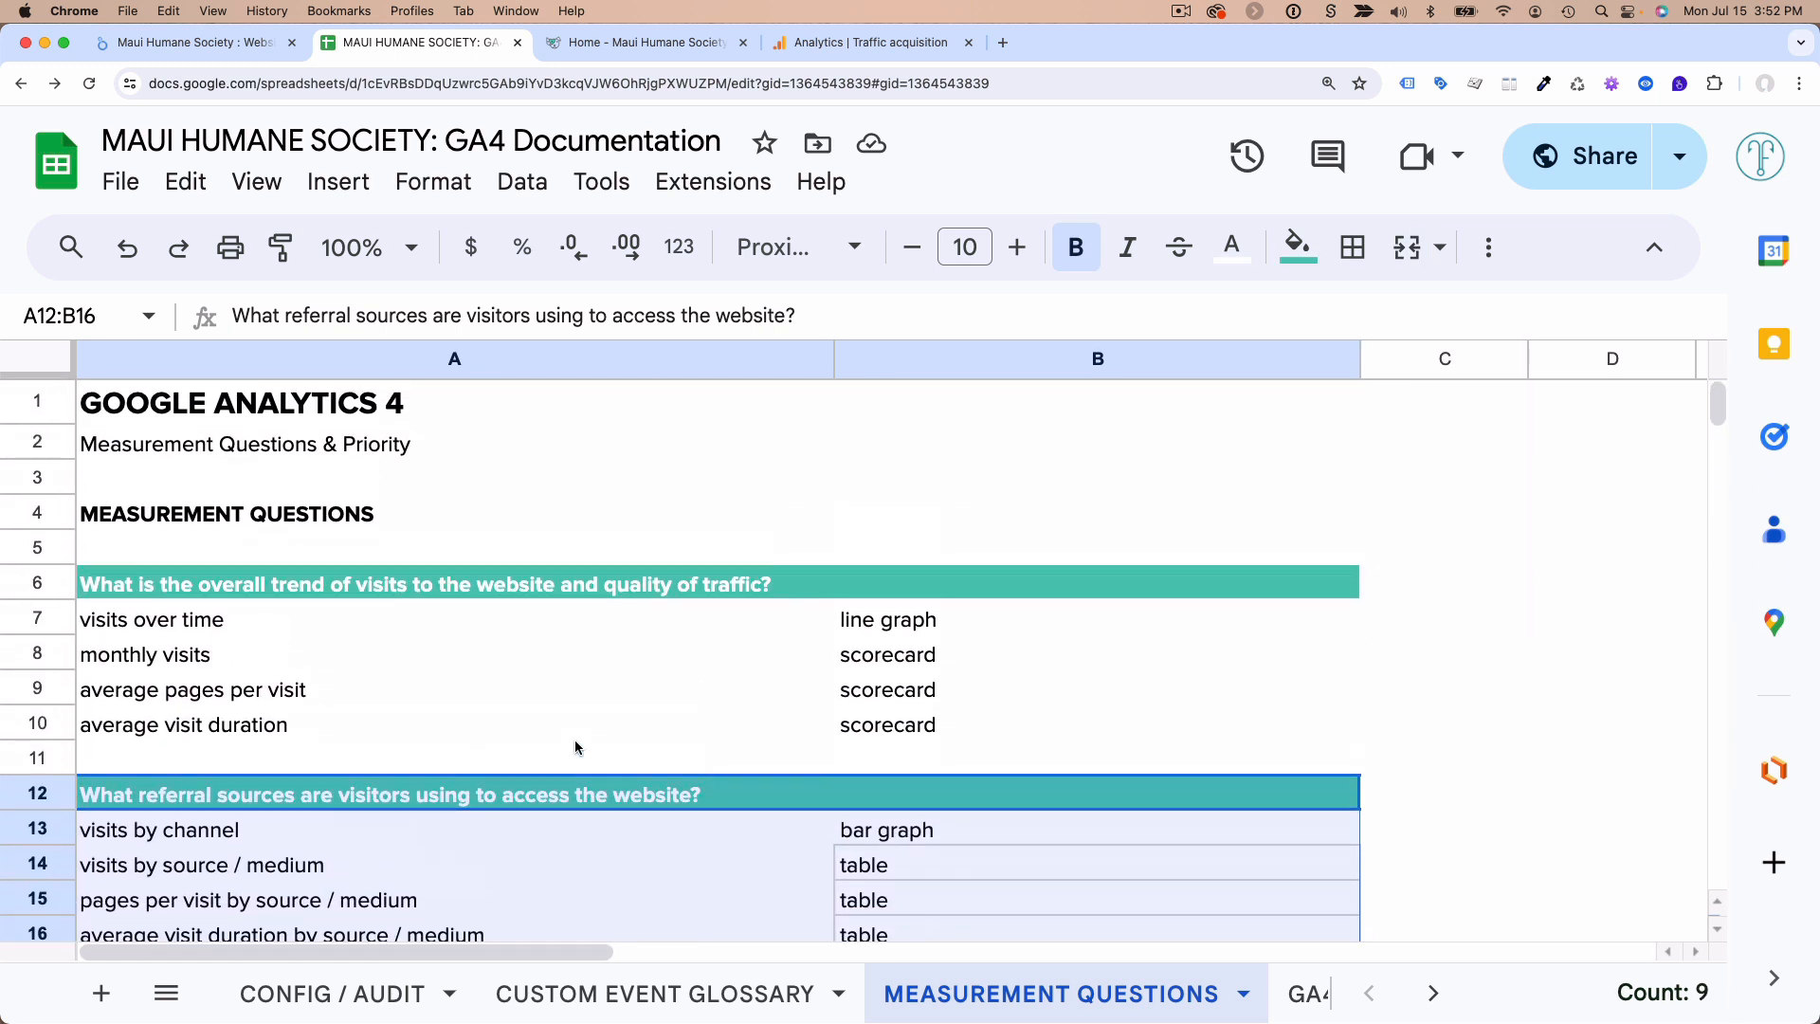
scroll(441, 627, down, 1)
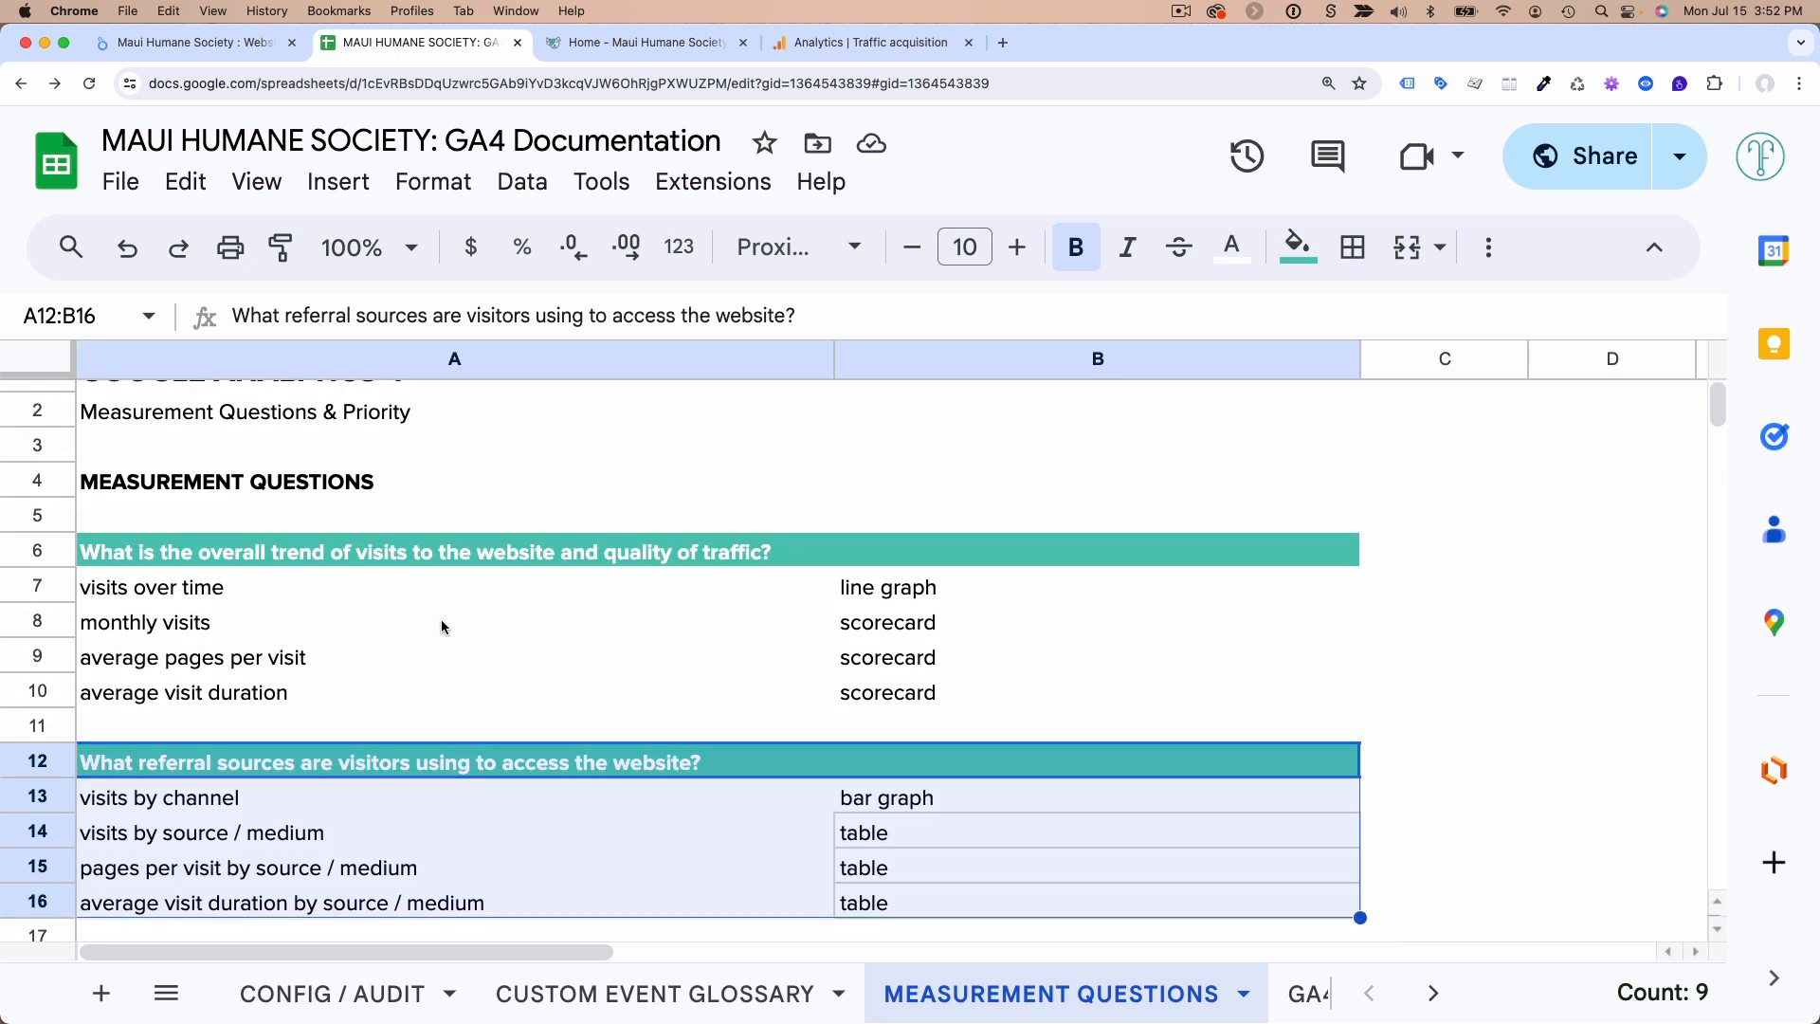
scroll(441, 626, up, 1)
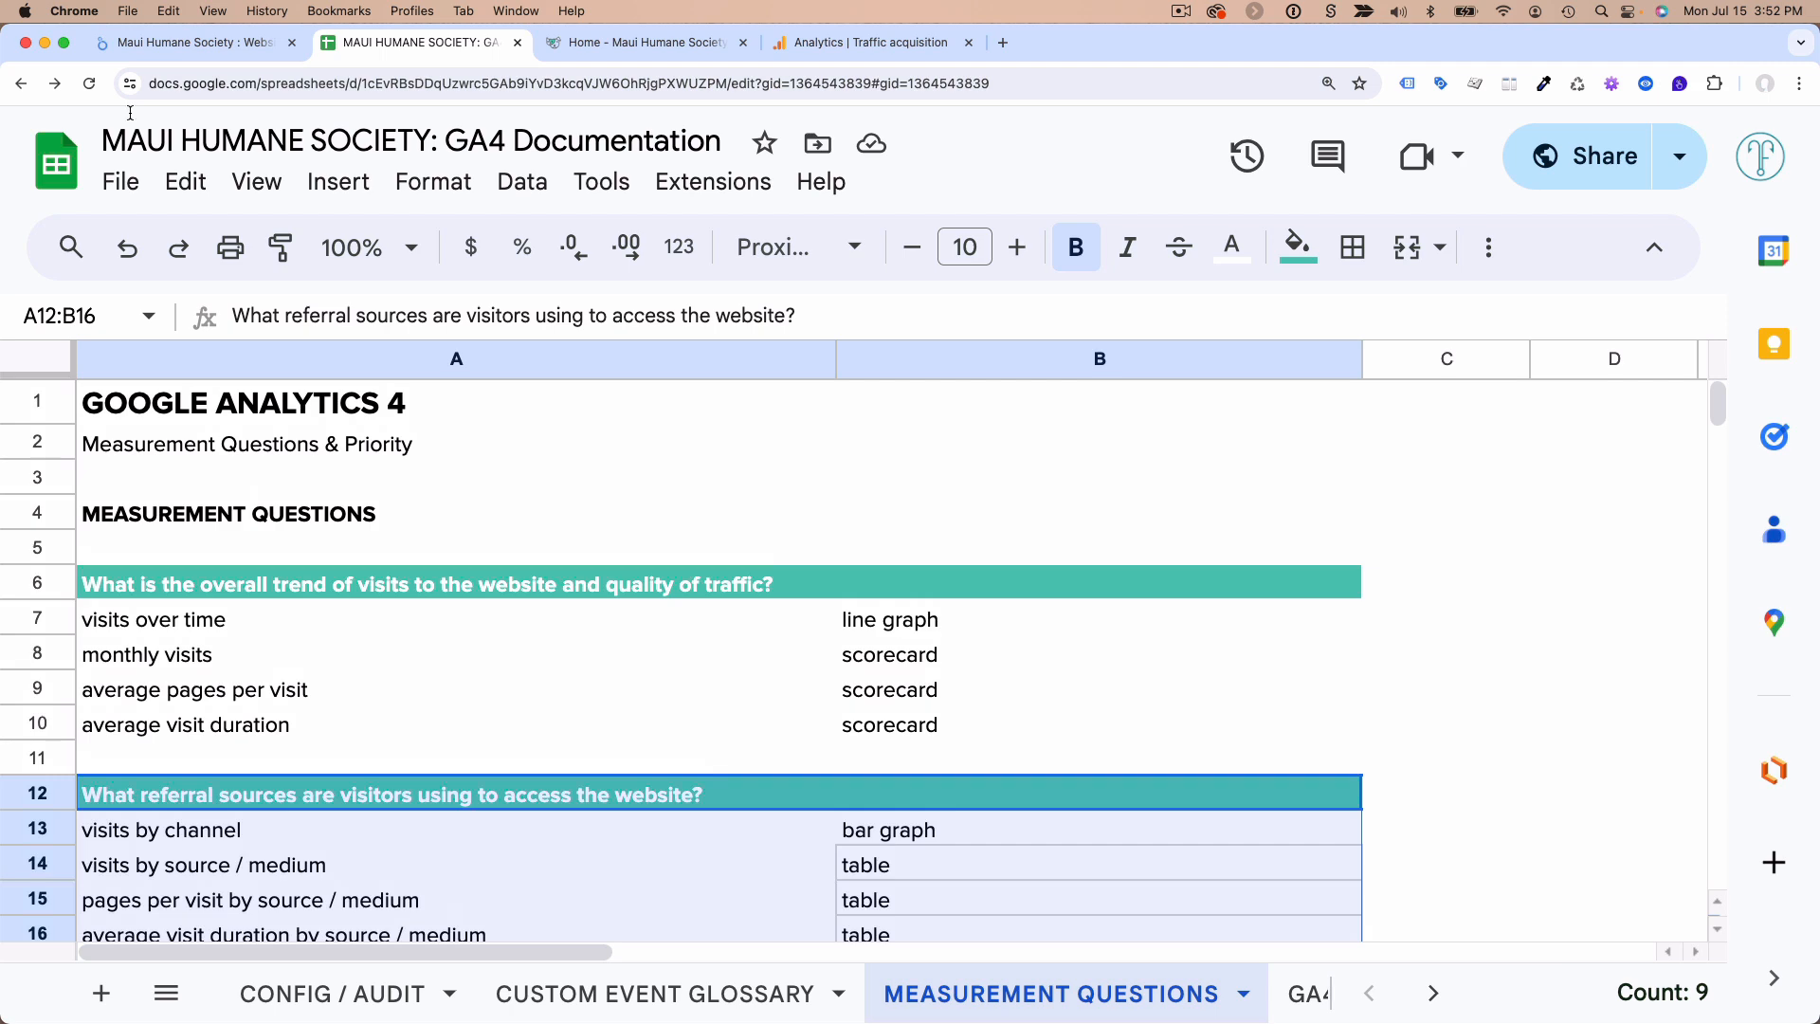
- Switch to Looker Studio and view the EMPTY page, followed by the finished Website Performance page
click(152, 43)
click(127, 260)
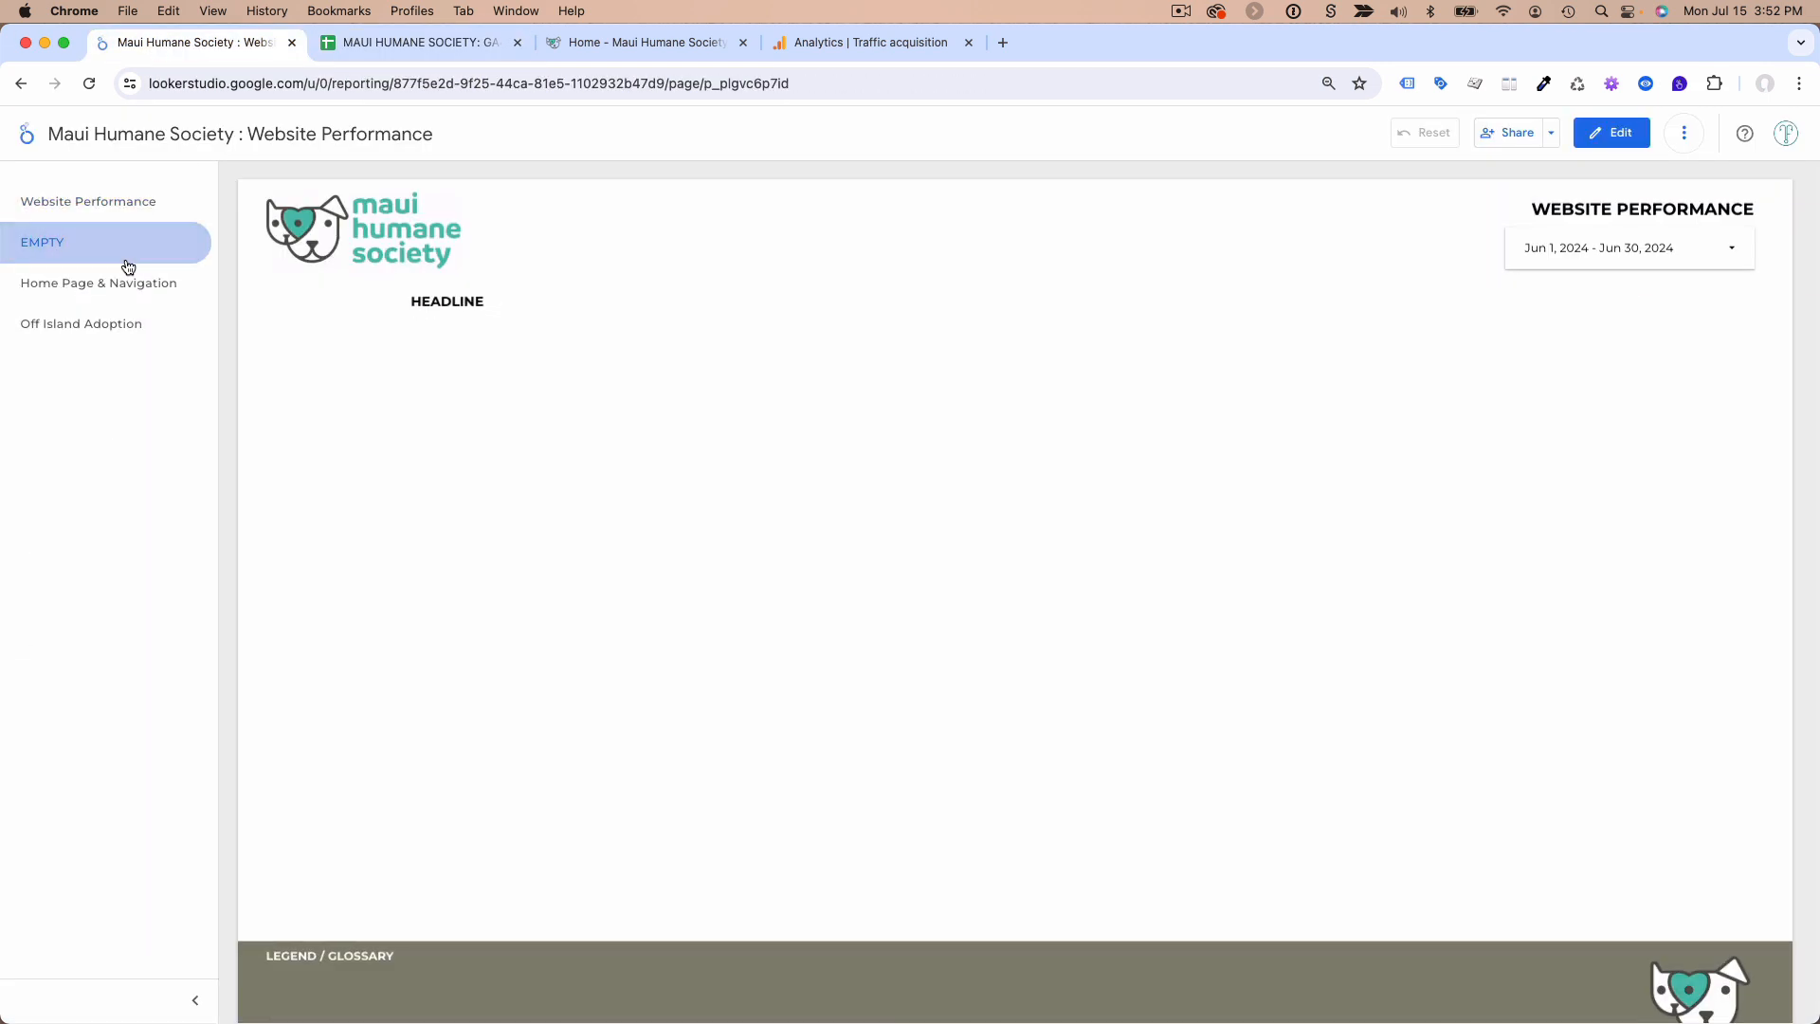
click(105, 203)
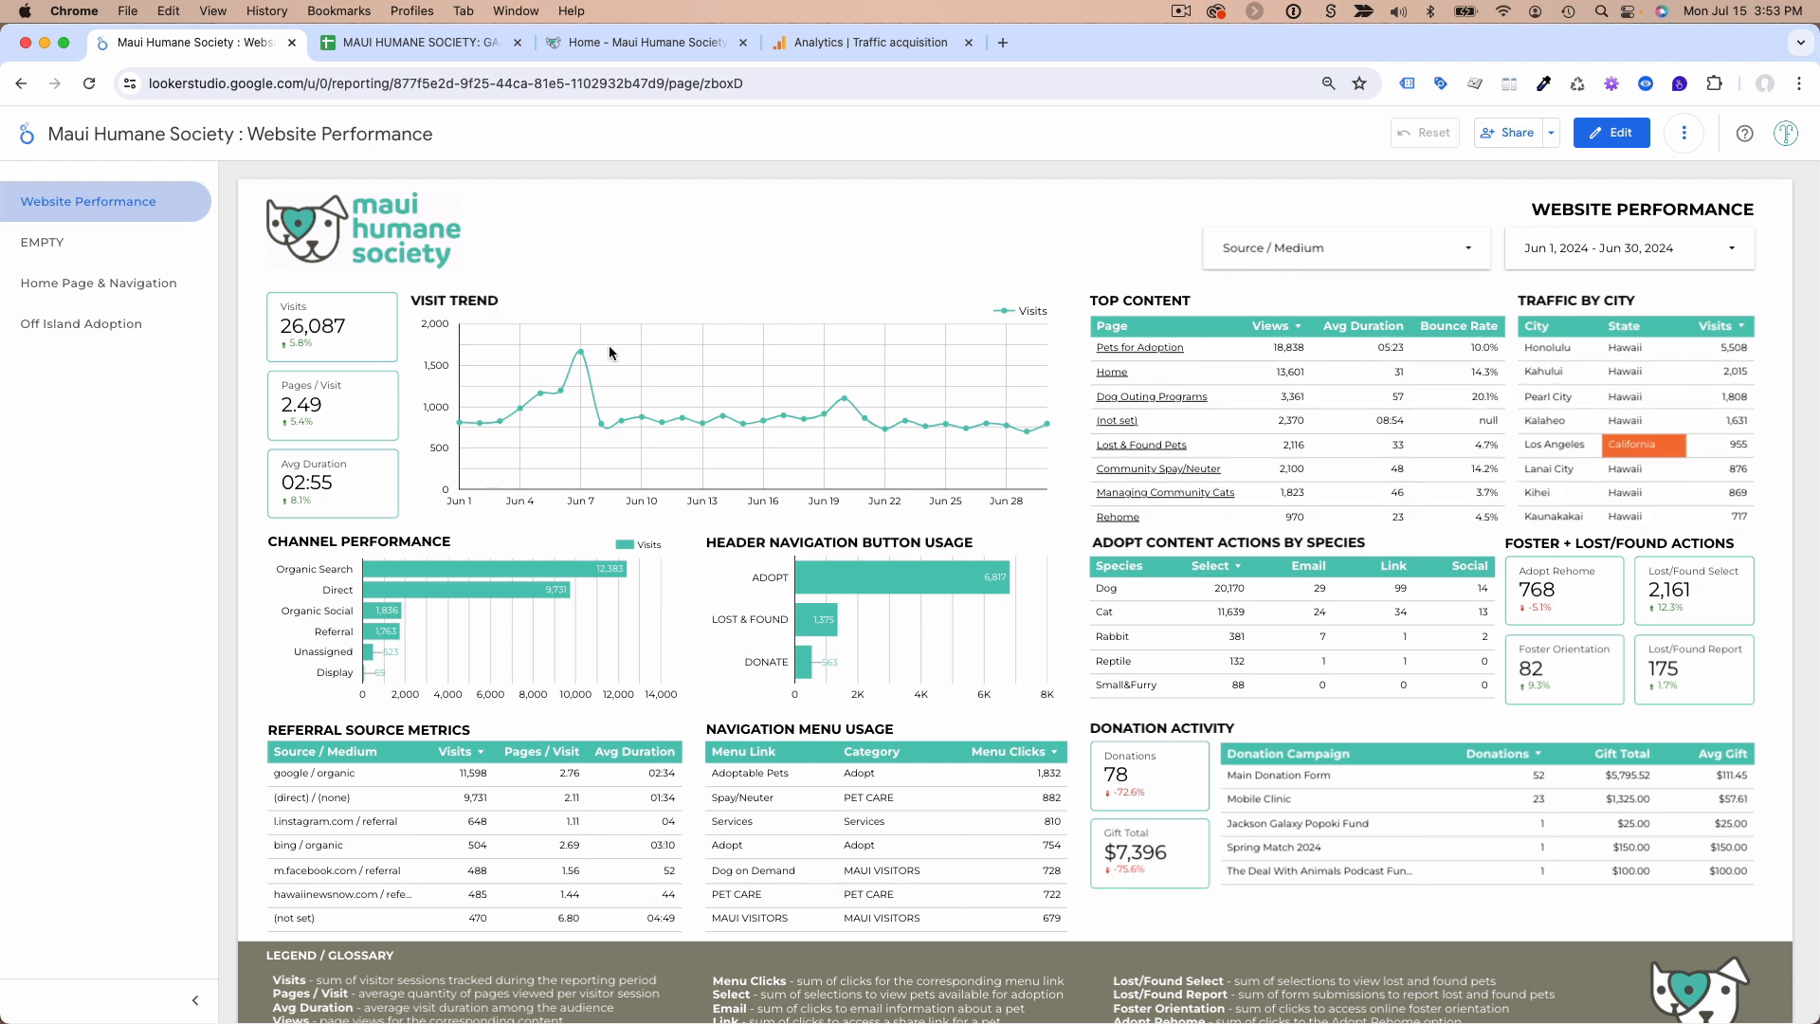
- Return to Google Sheets and look over the measurement questions again
click(393, 42)
scroll(409, 498, down, 8)
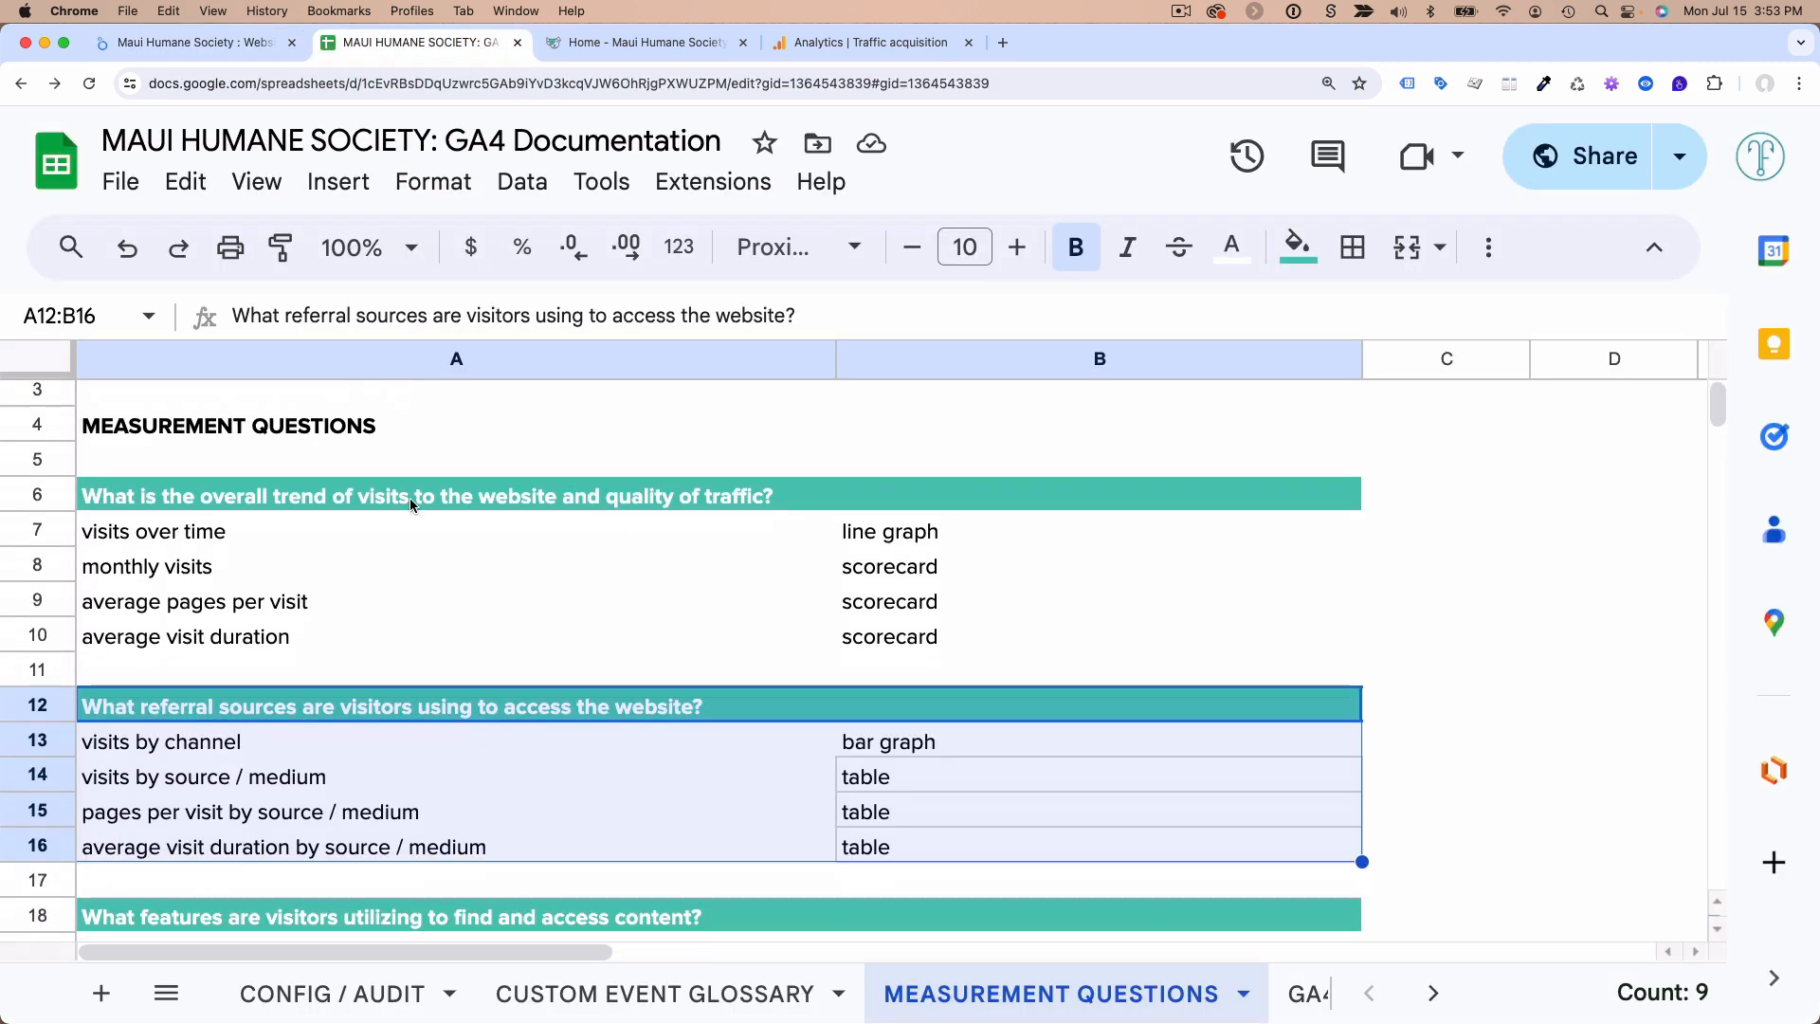
scroll(409, 497, up, 10)
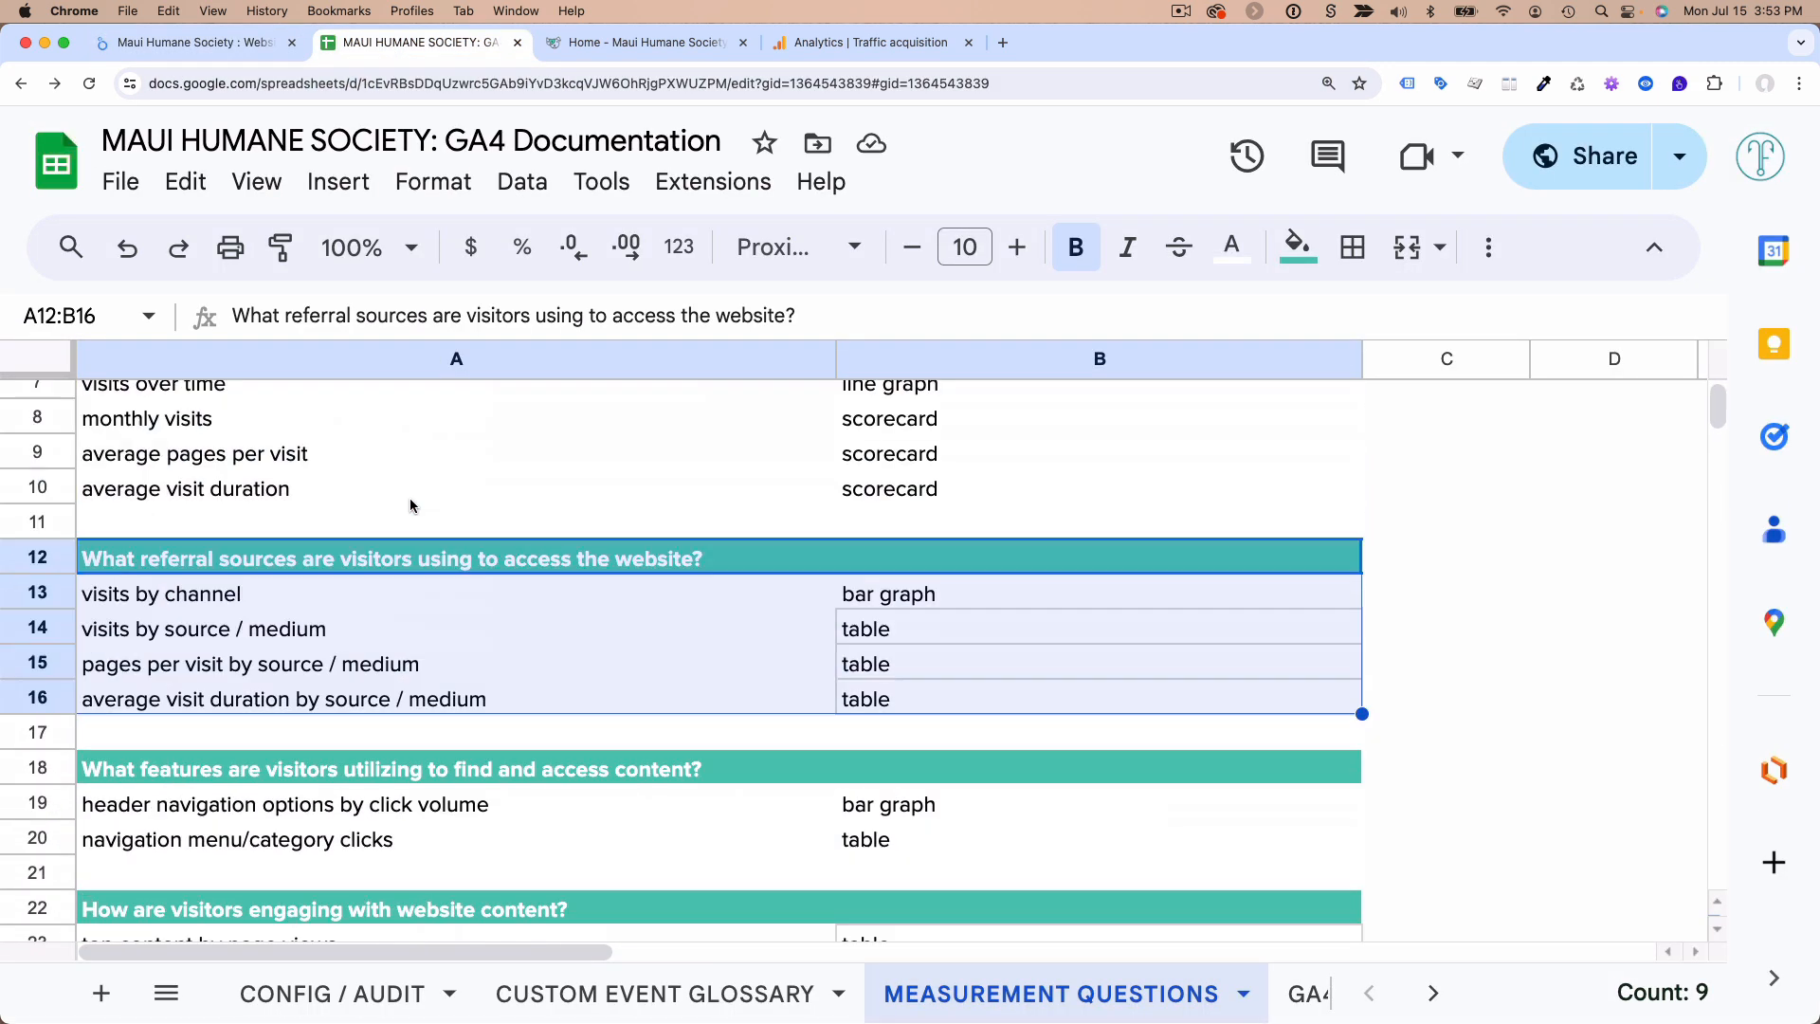
- Switch to Looker Studio, view the Website Performance report in full-screen presentation mode, and leave that mode
click(254, 52)
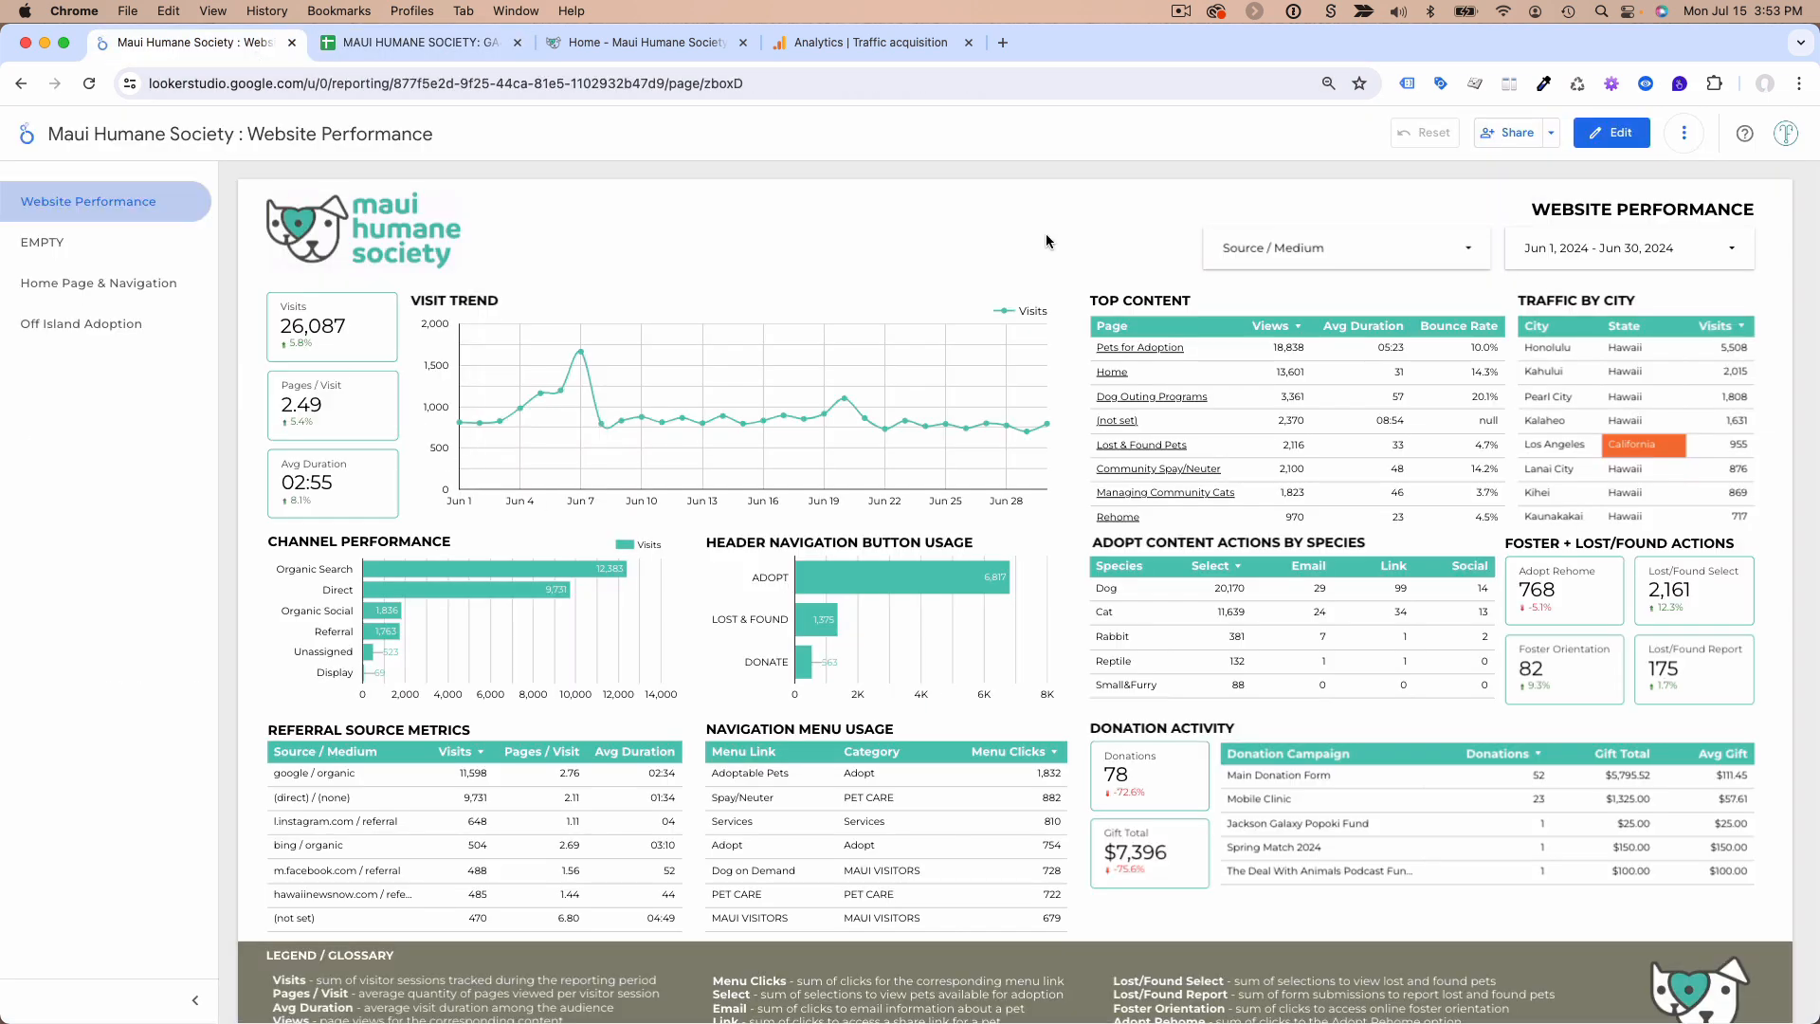
click(1684, 133)
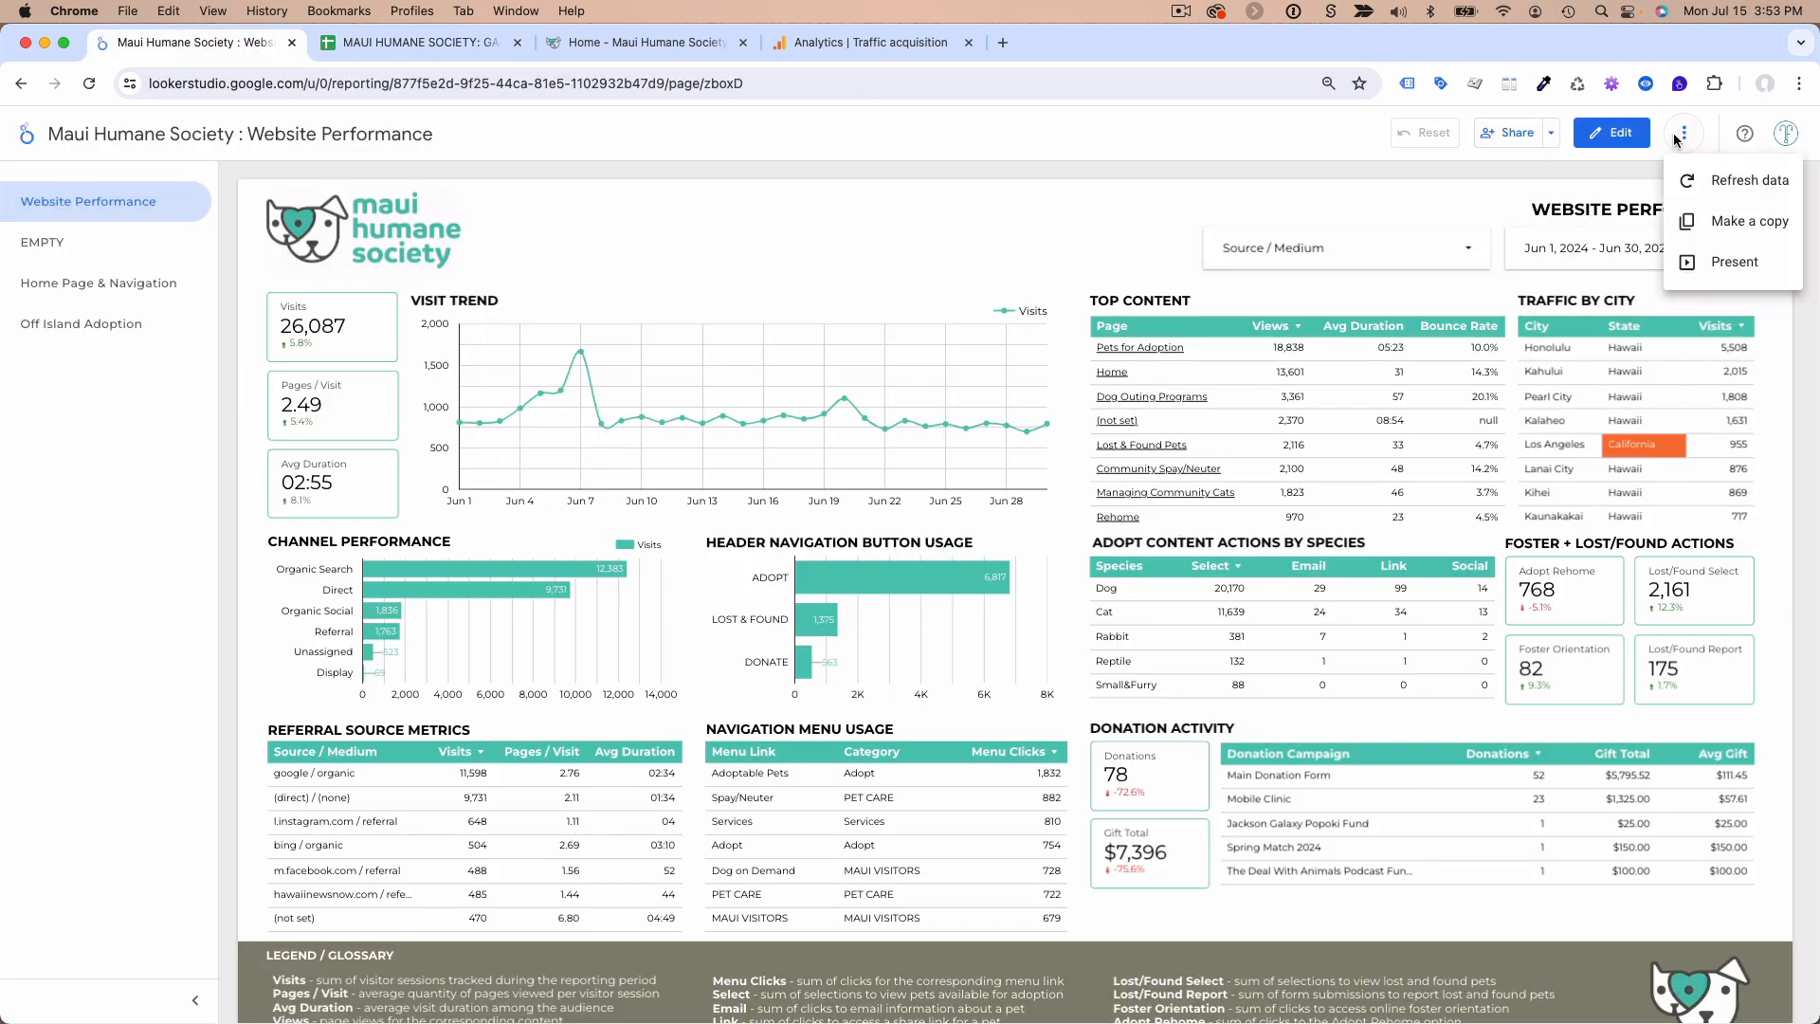
click(1702, 258)
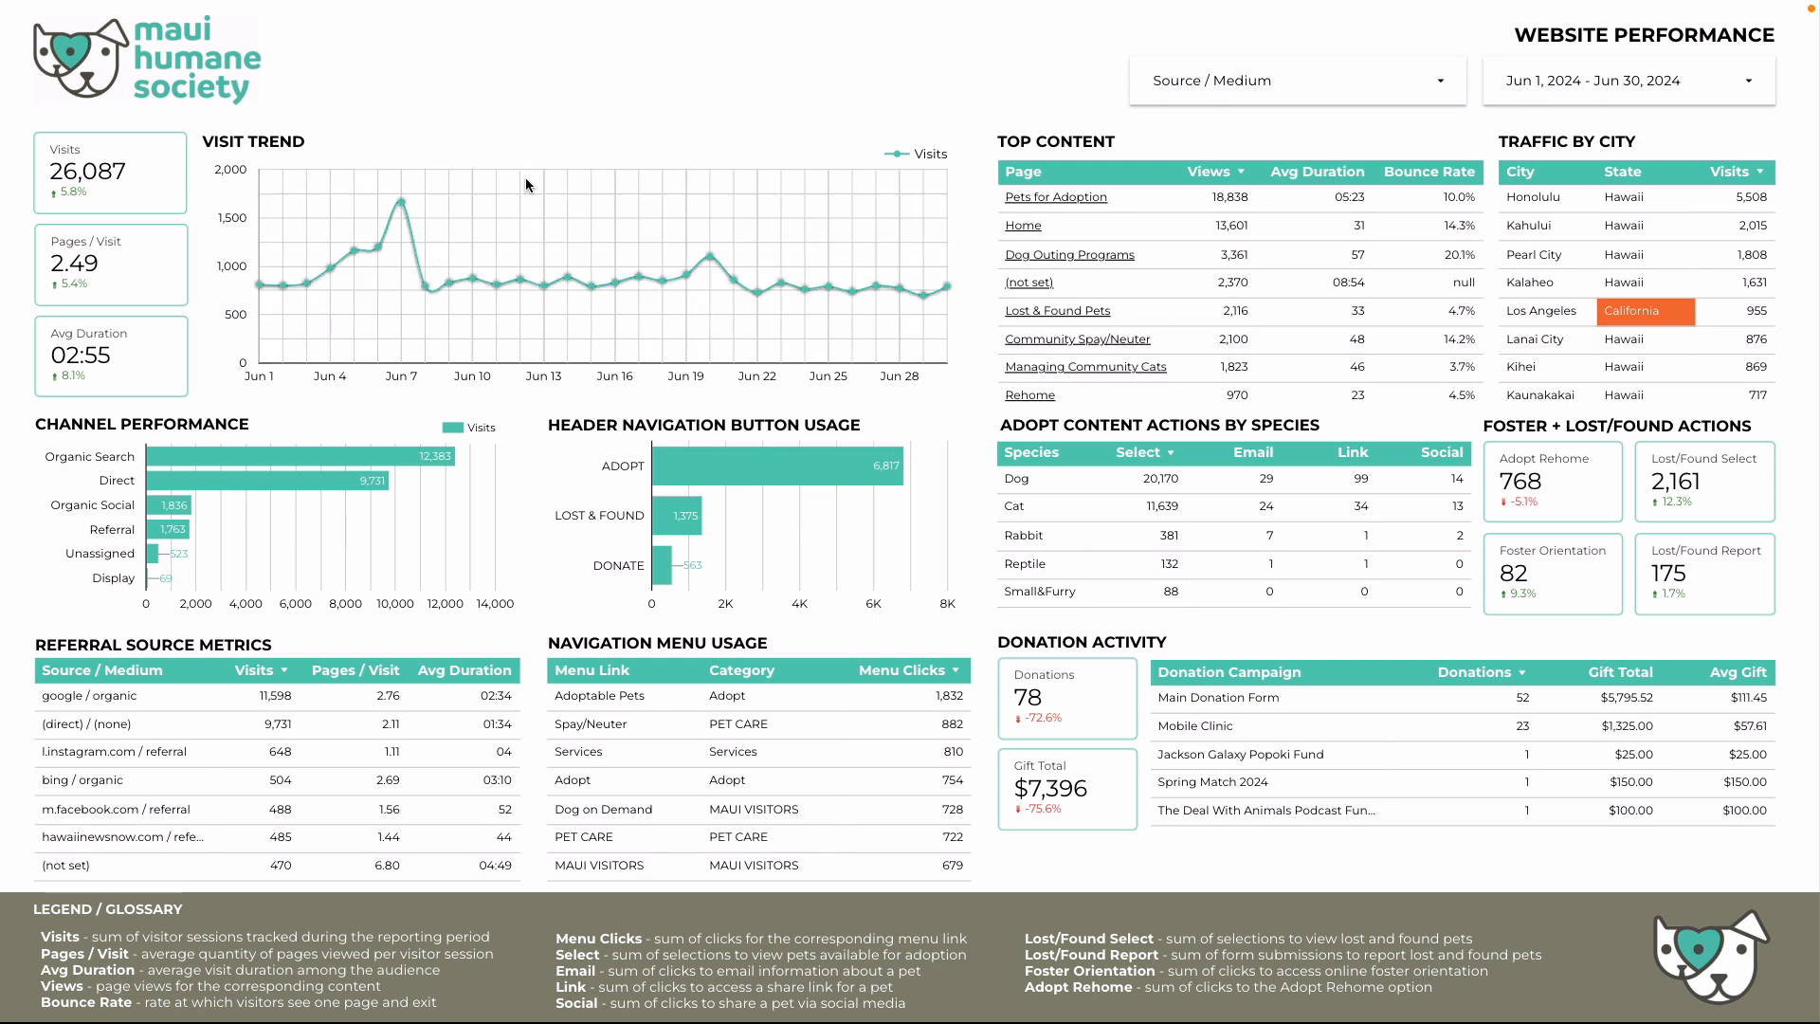
key(Escape)
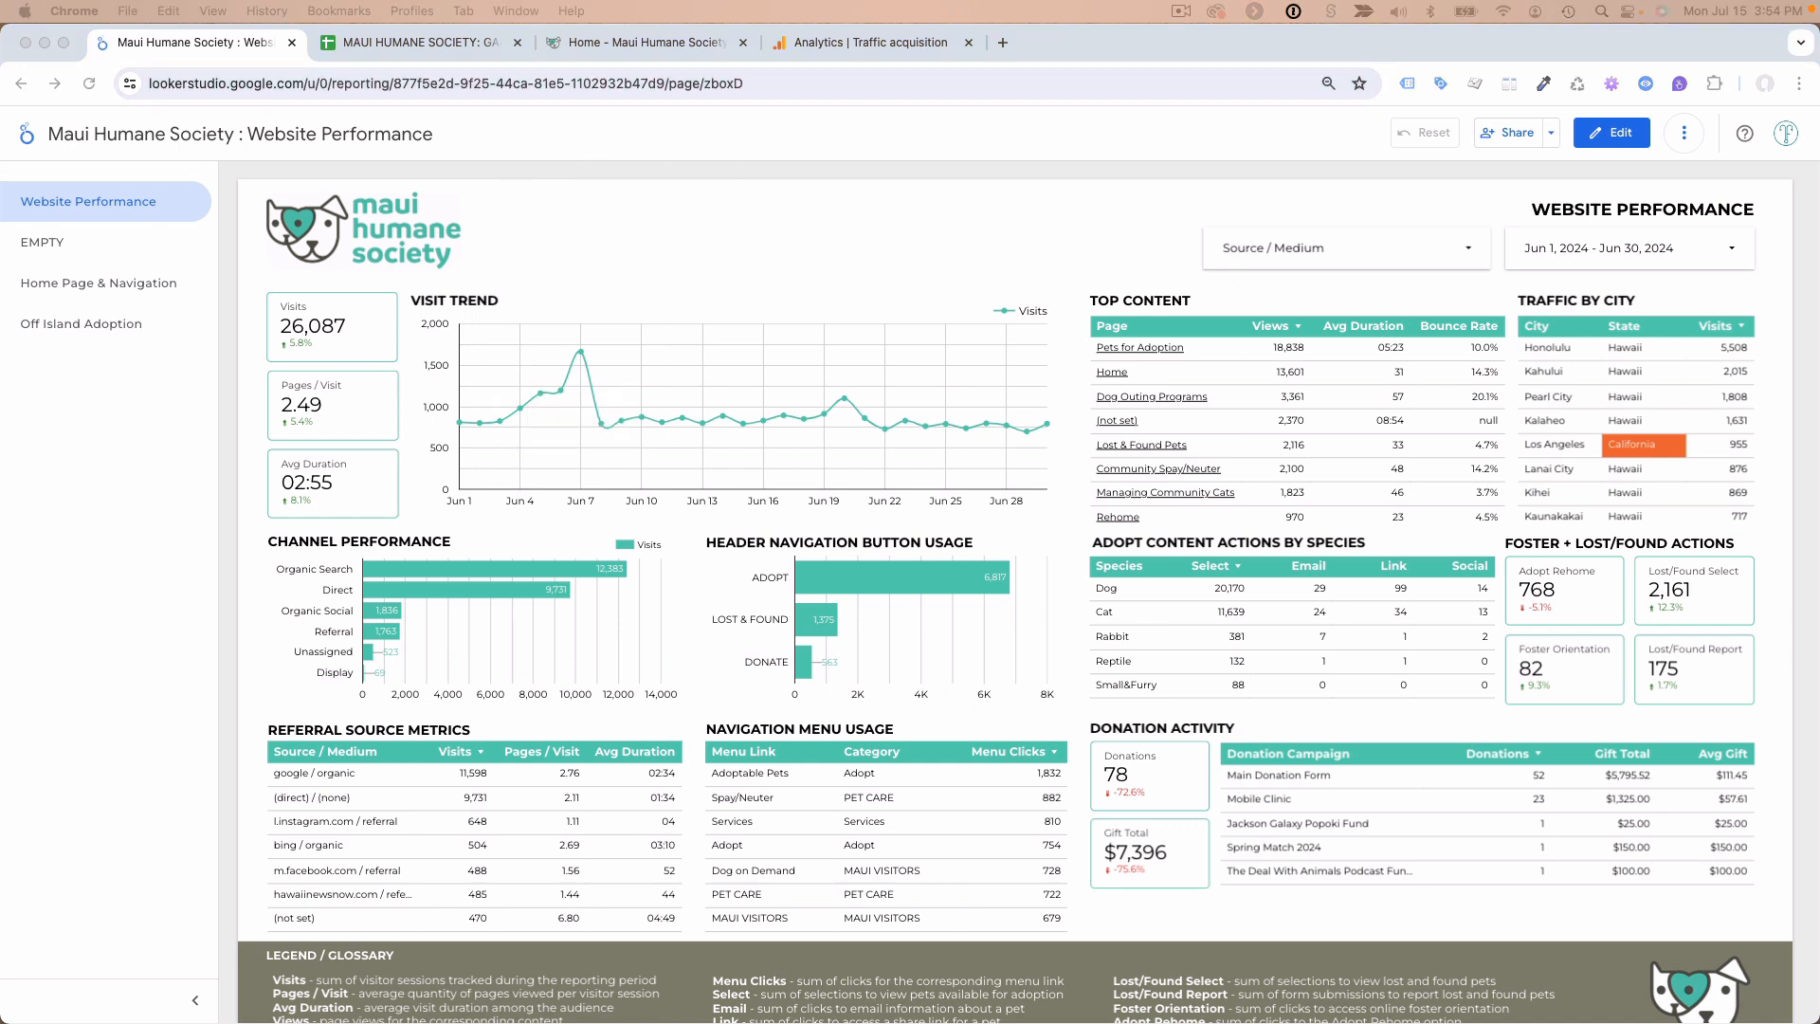
- Compare the EMPTY page with the Website Performance page, ending on the EMPTY page
click(92, 244)
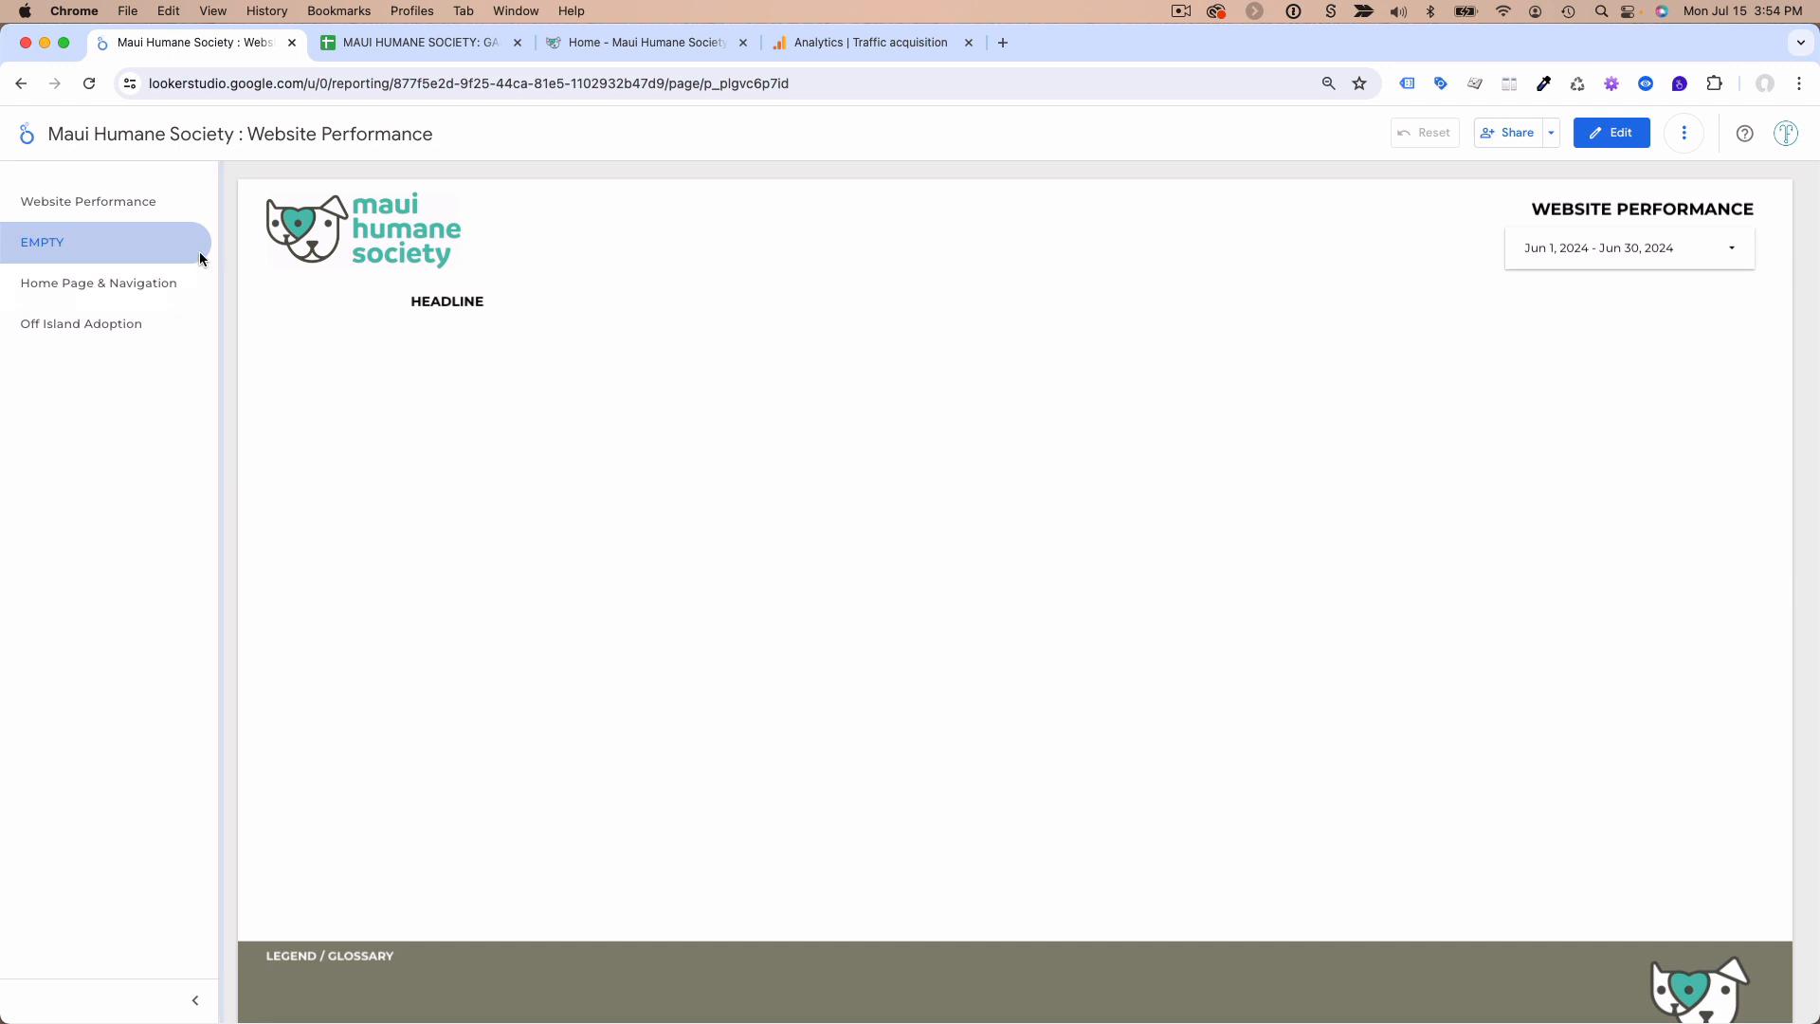
click(89, 201)
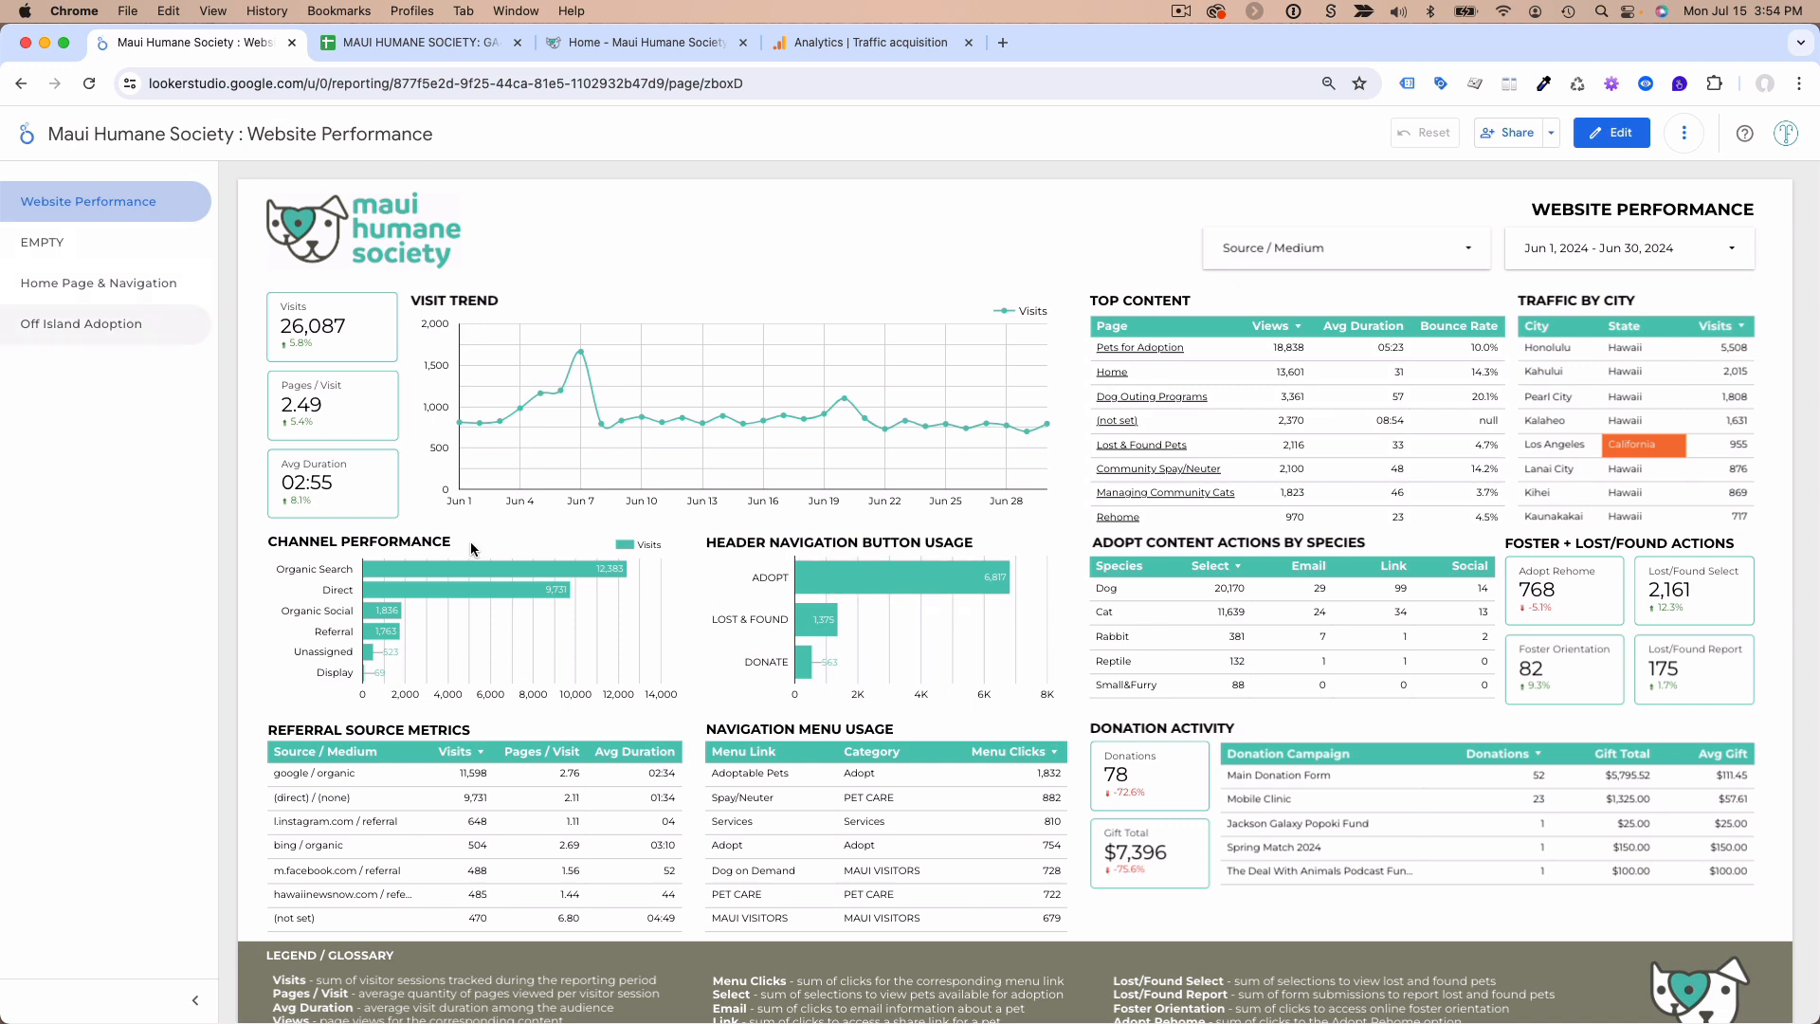
click(66, 247)
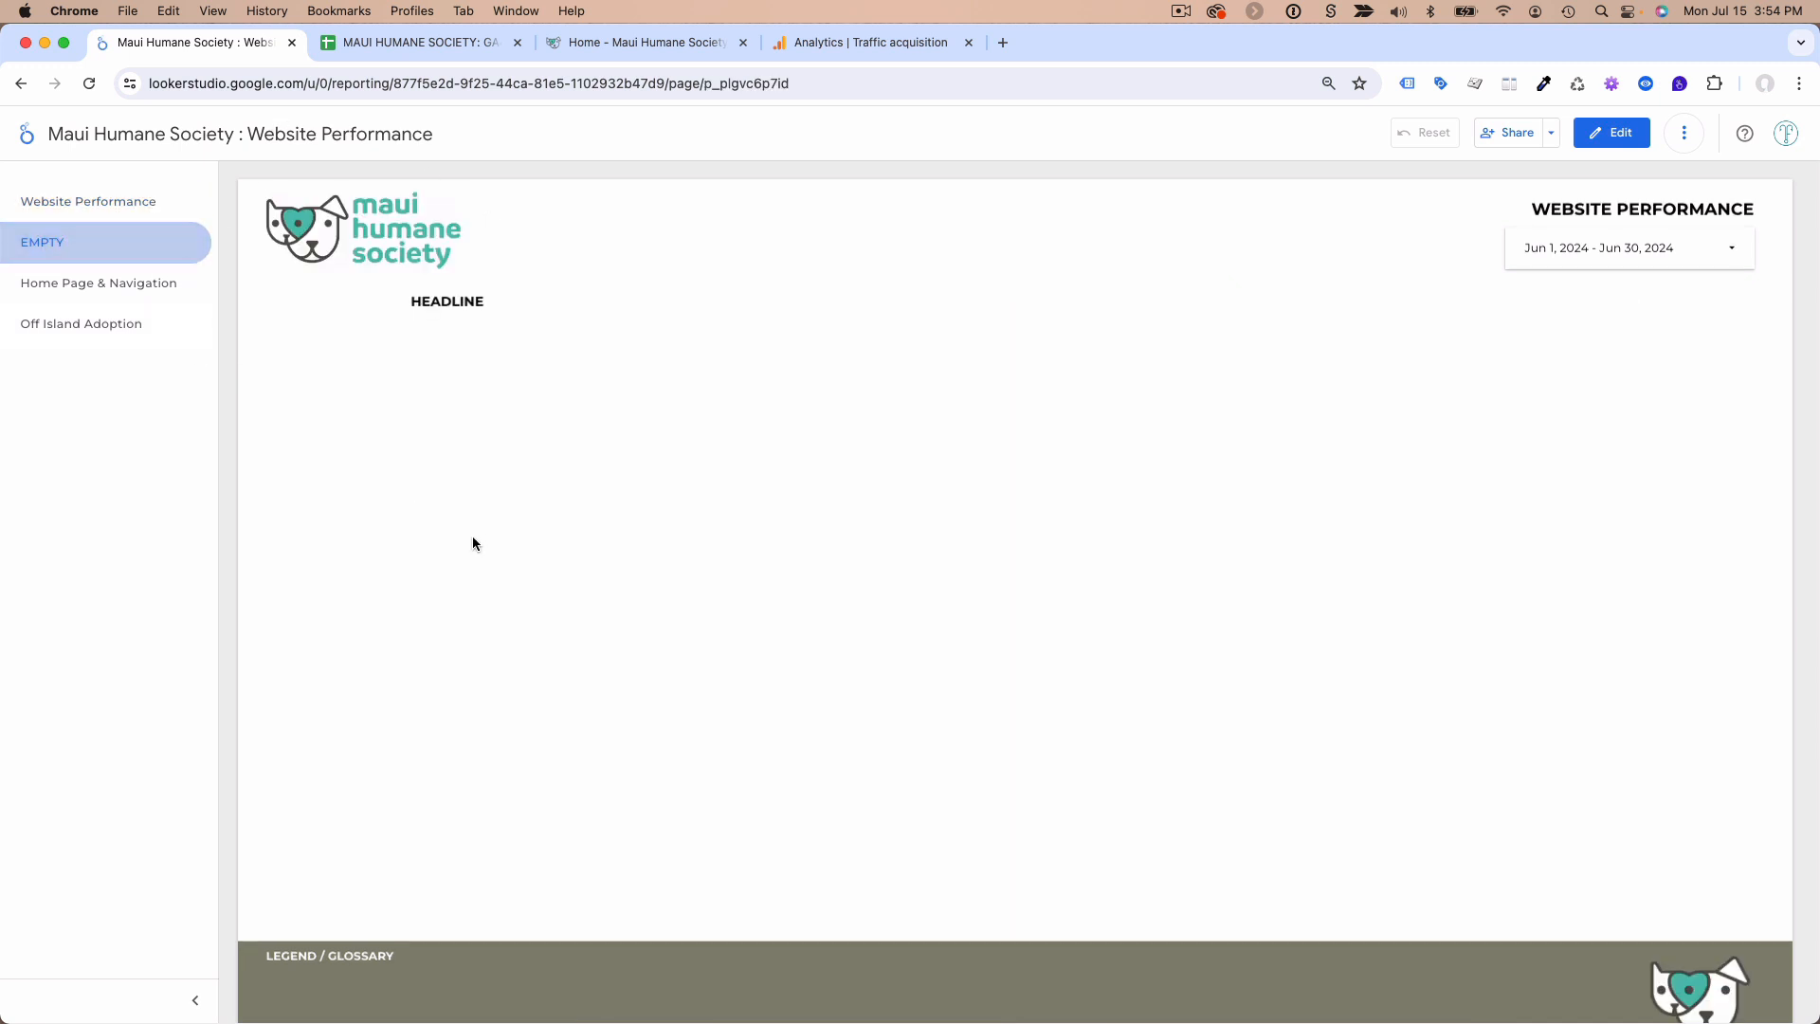
- Return to Google Sheets and highlight the traffic trend block A6:B11 and the referral sources block A12:B16
click(388, 49)
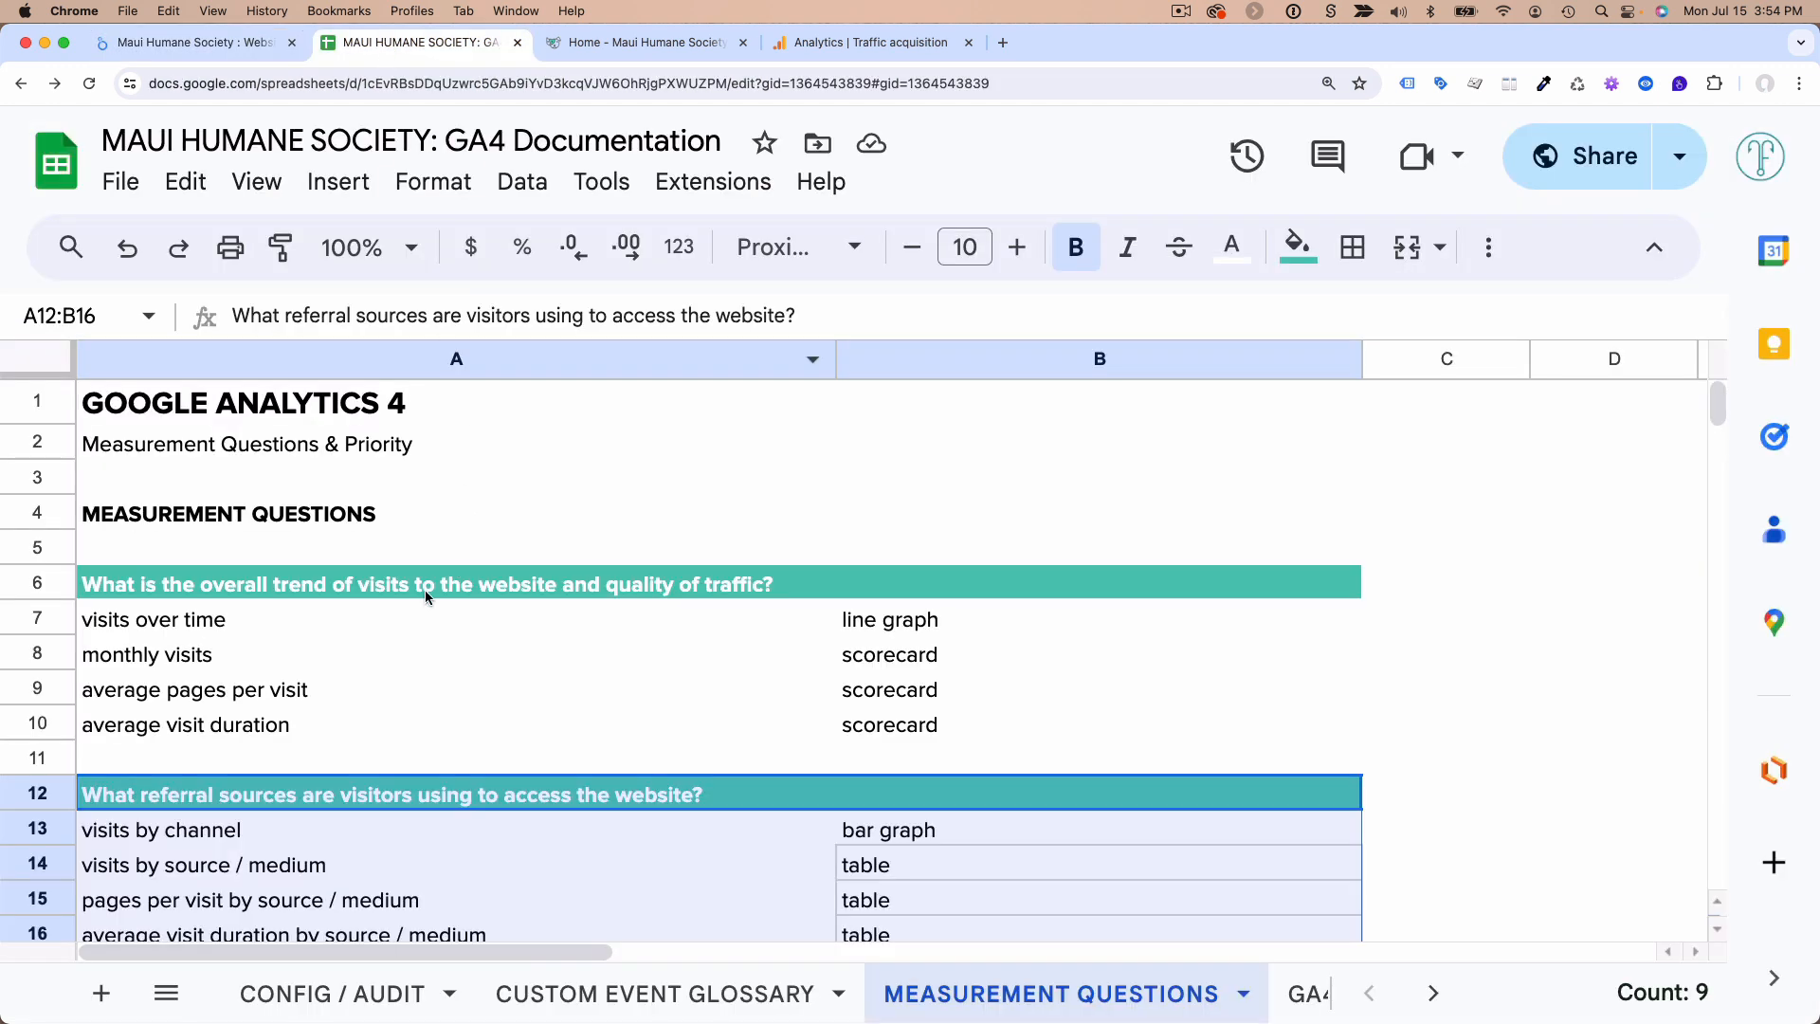
click(427, 559)
drag(554, 587, 717, 748)
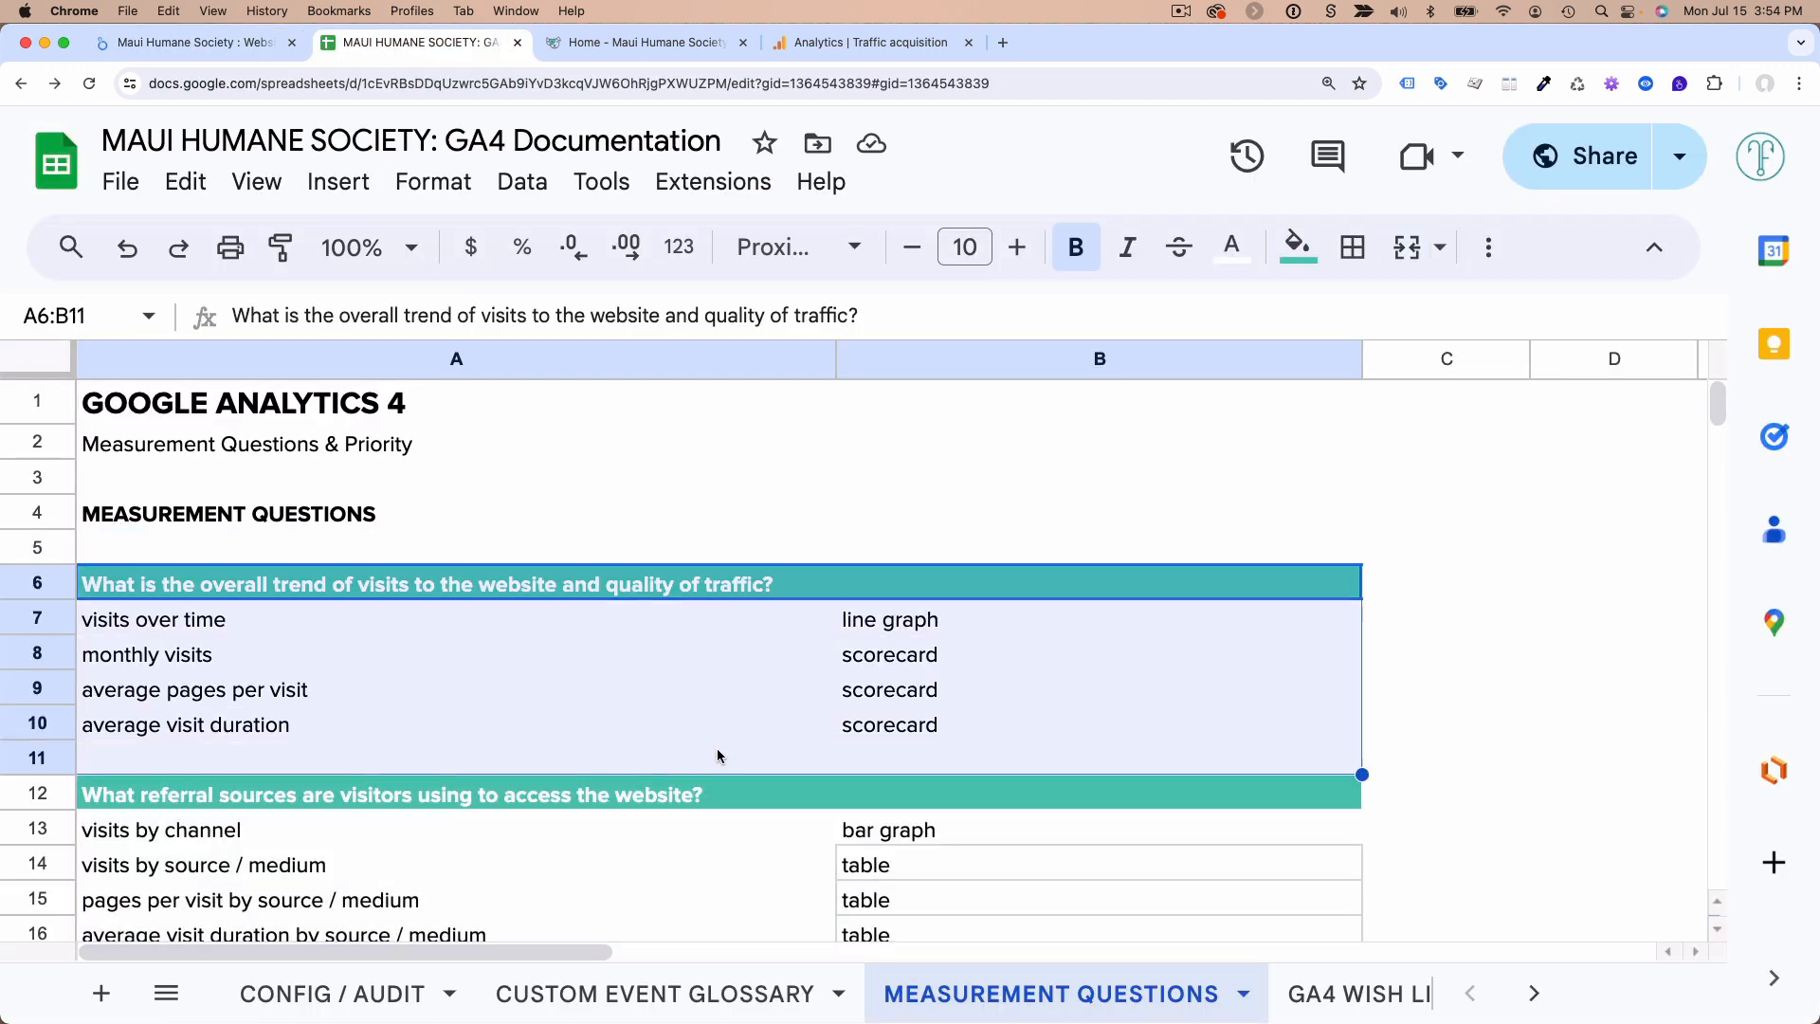
scroll(554, 775, down, 3)
scroll(554, 775, down, 3)
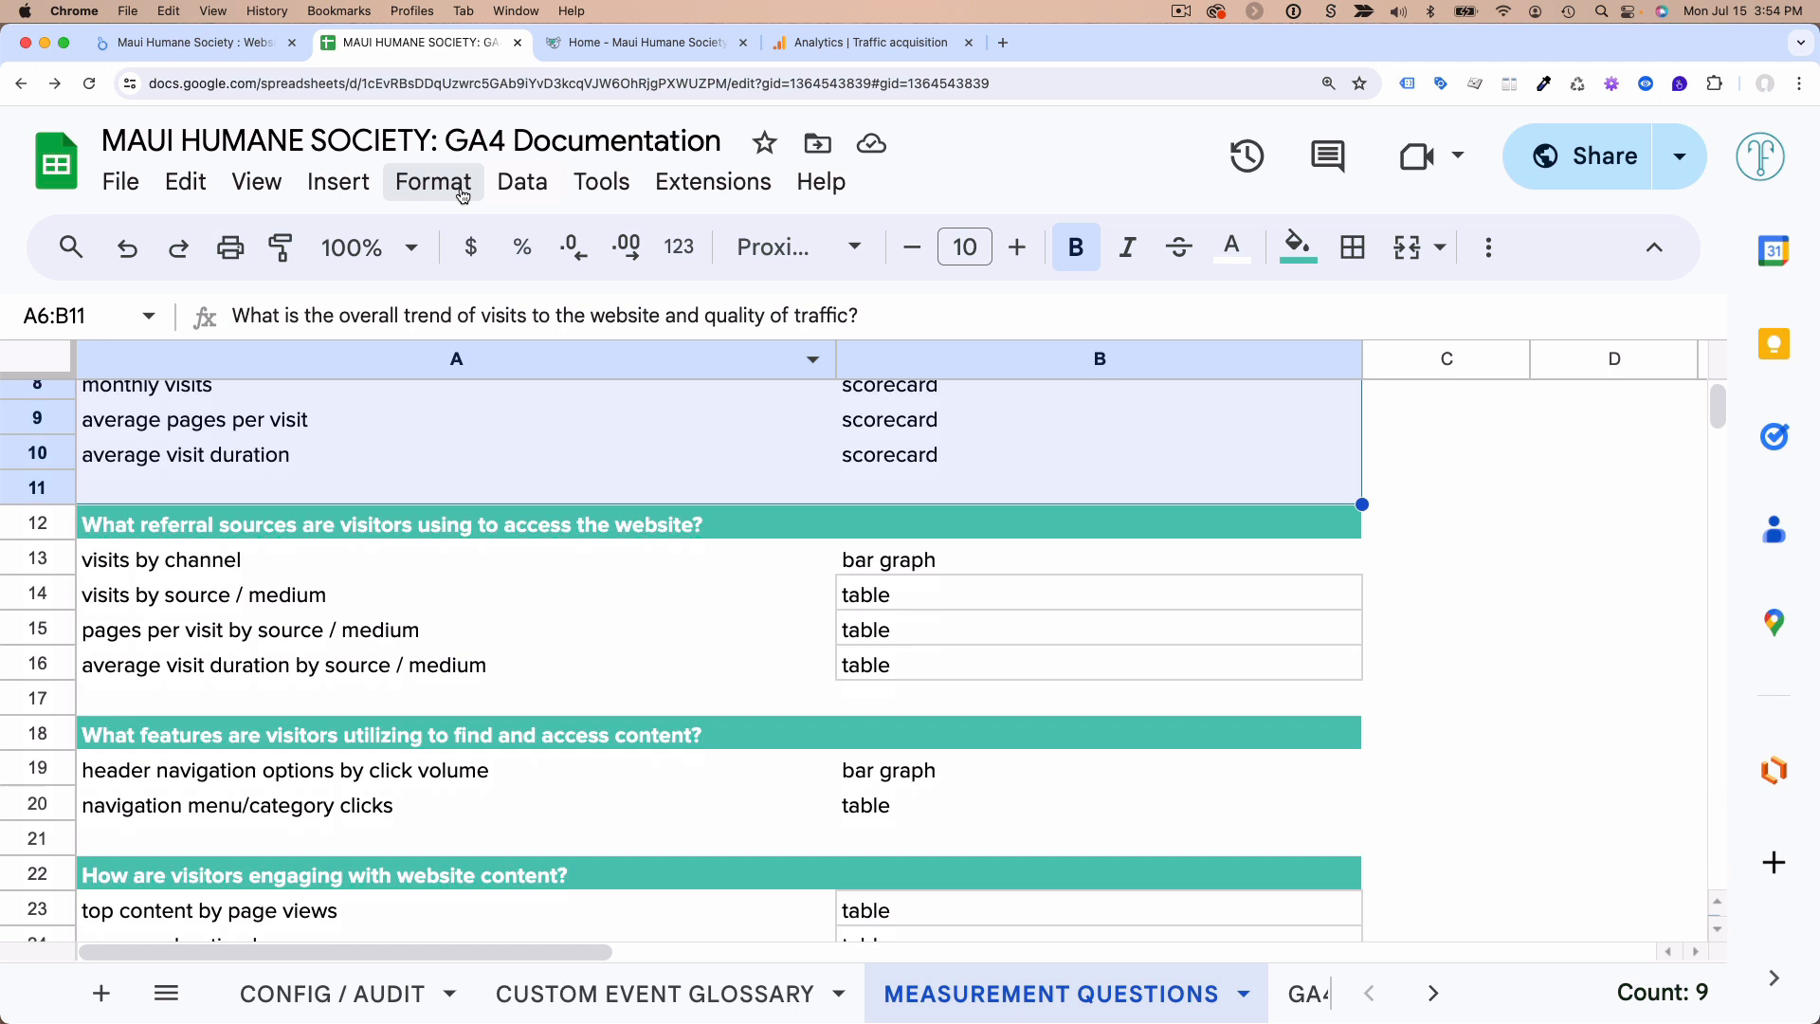
drag(315, 530, 322, 662)
scroll(327, 660, down, 3)
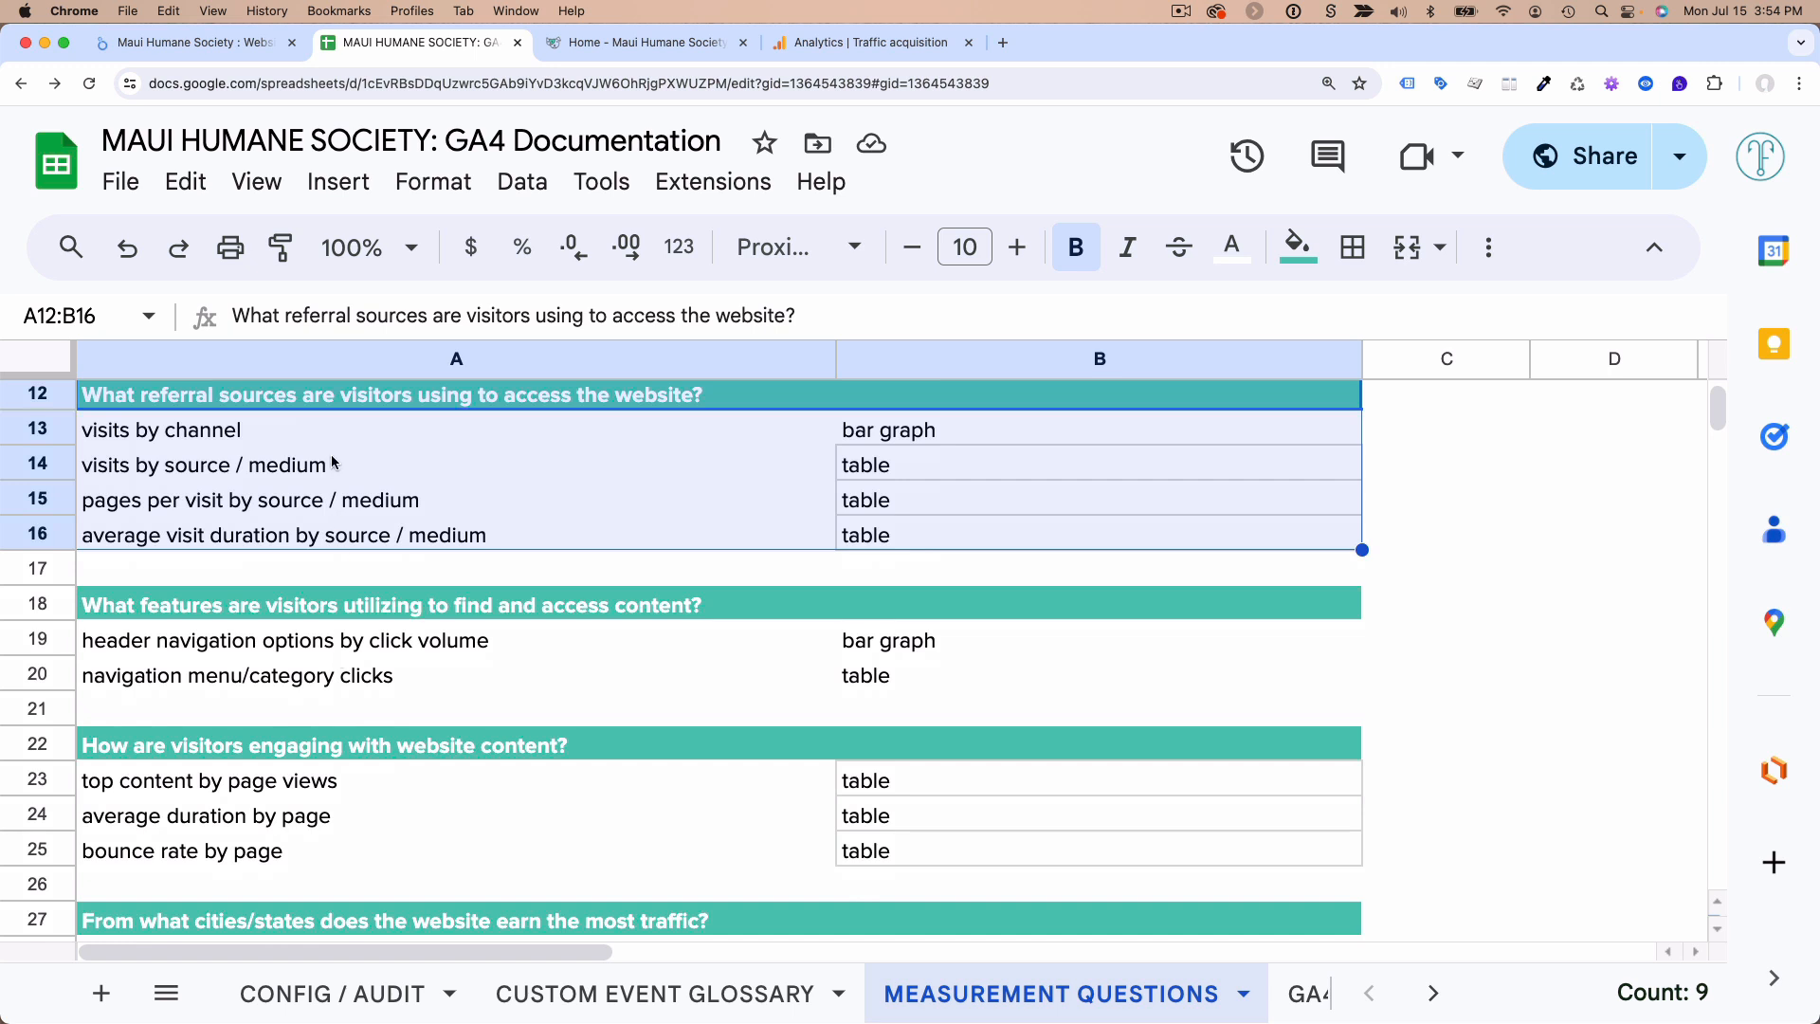
- Highlight the referral sources metrics in A13:A16 and their visualization types in B13:B16
click(333, 405)
drag(284, 431, 292, 533)
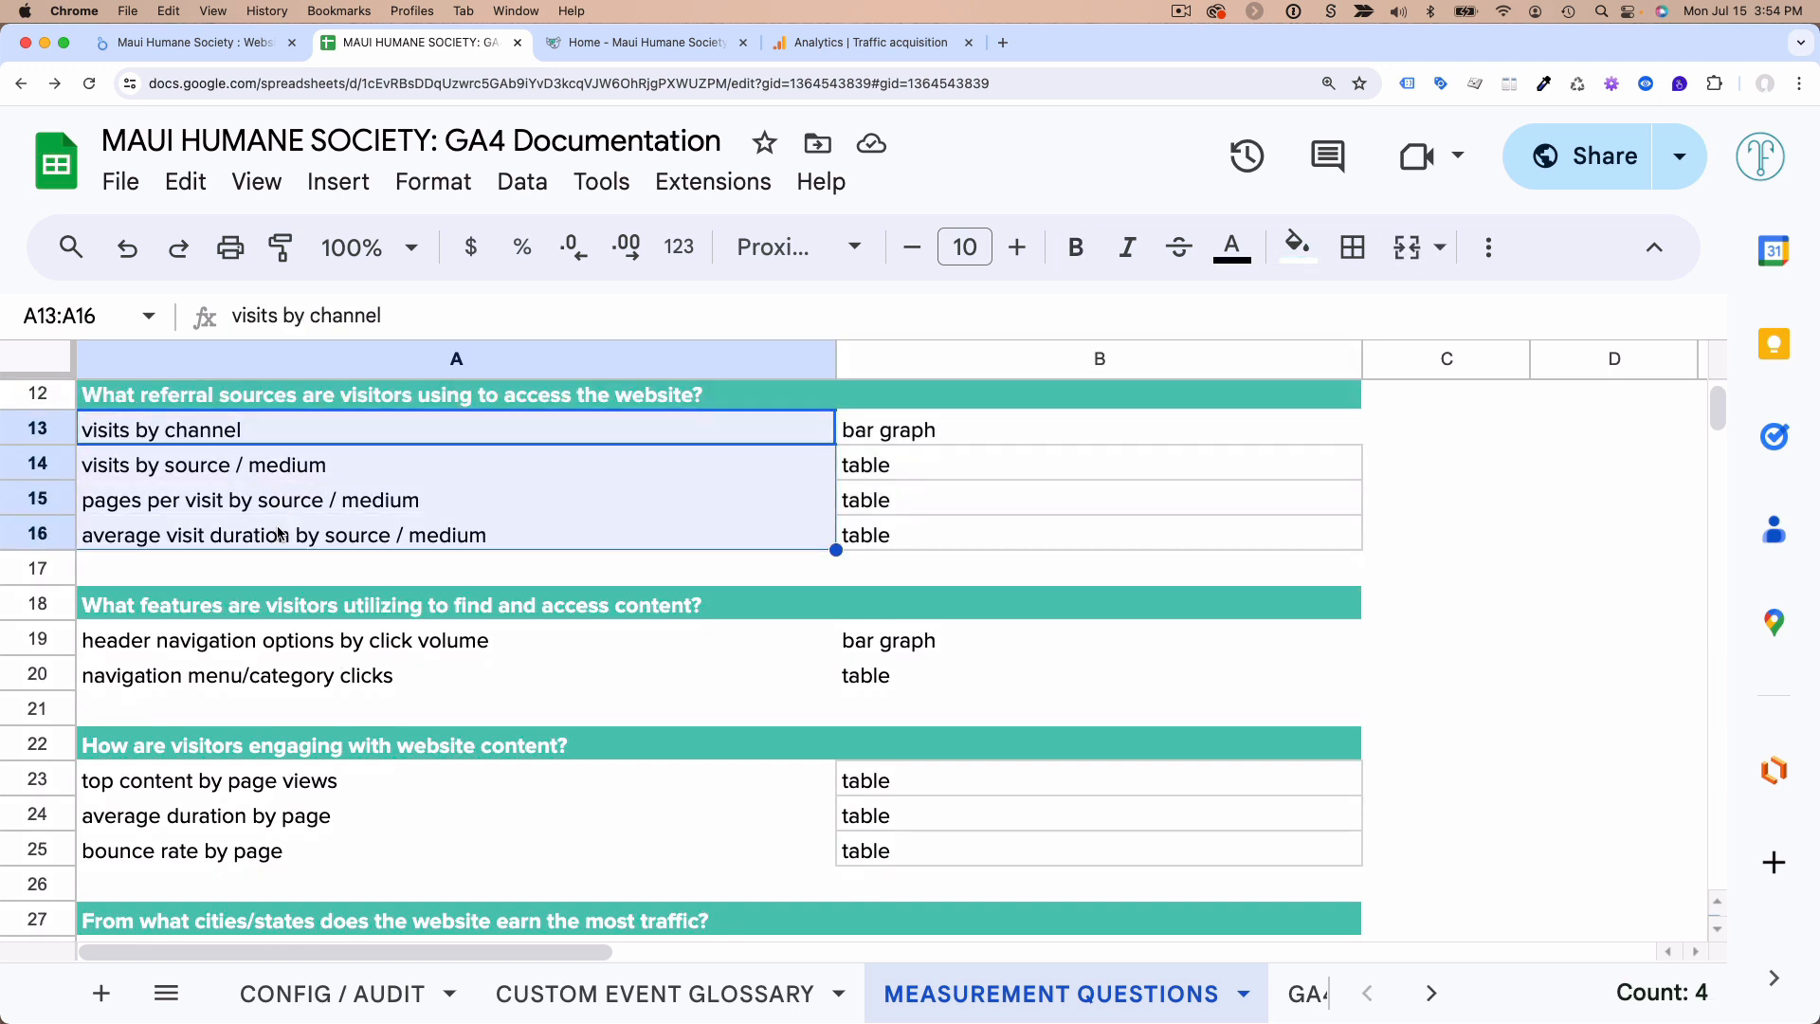
click(436, 533)
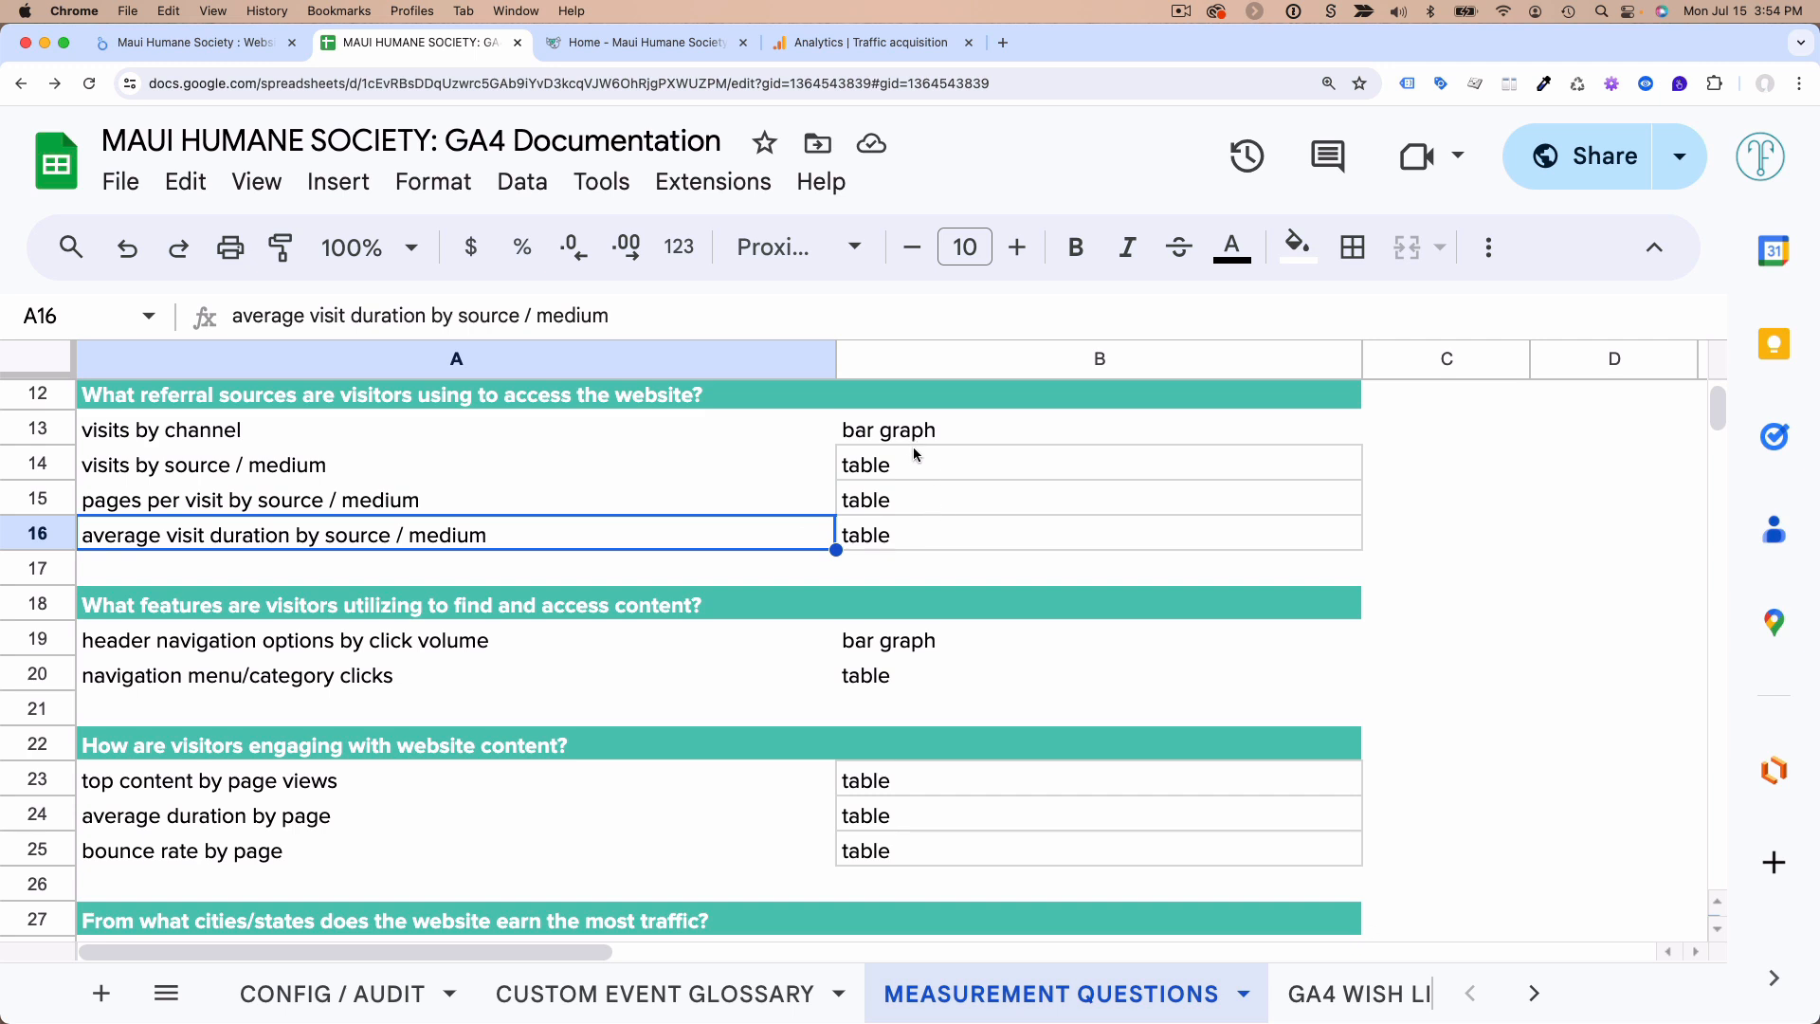
drag(912, 434, 912, 536)
click(651, 569)
- Revisit the referral sources question heading in row 12 and highlight the metrics beneath it
scroll(651, 568, up, 3)
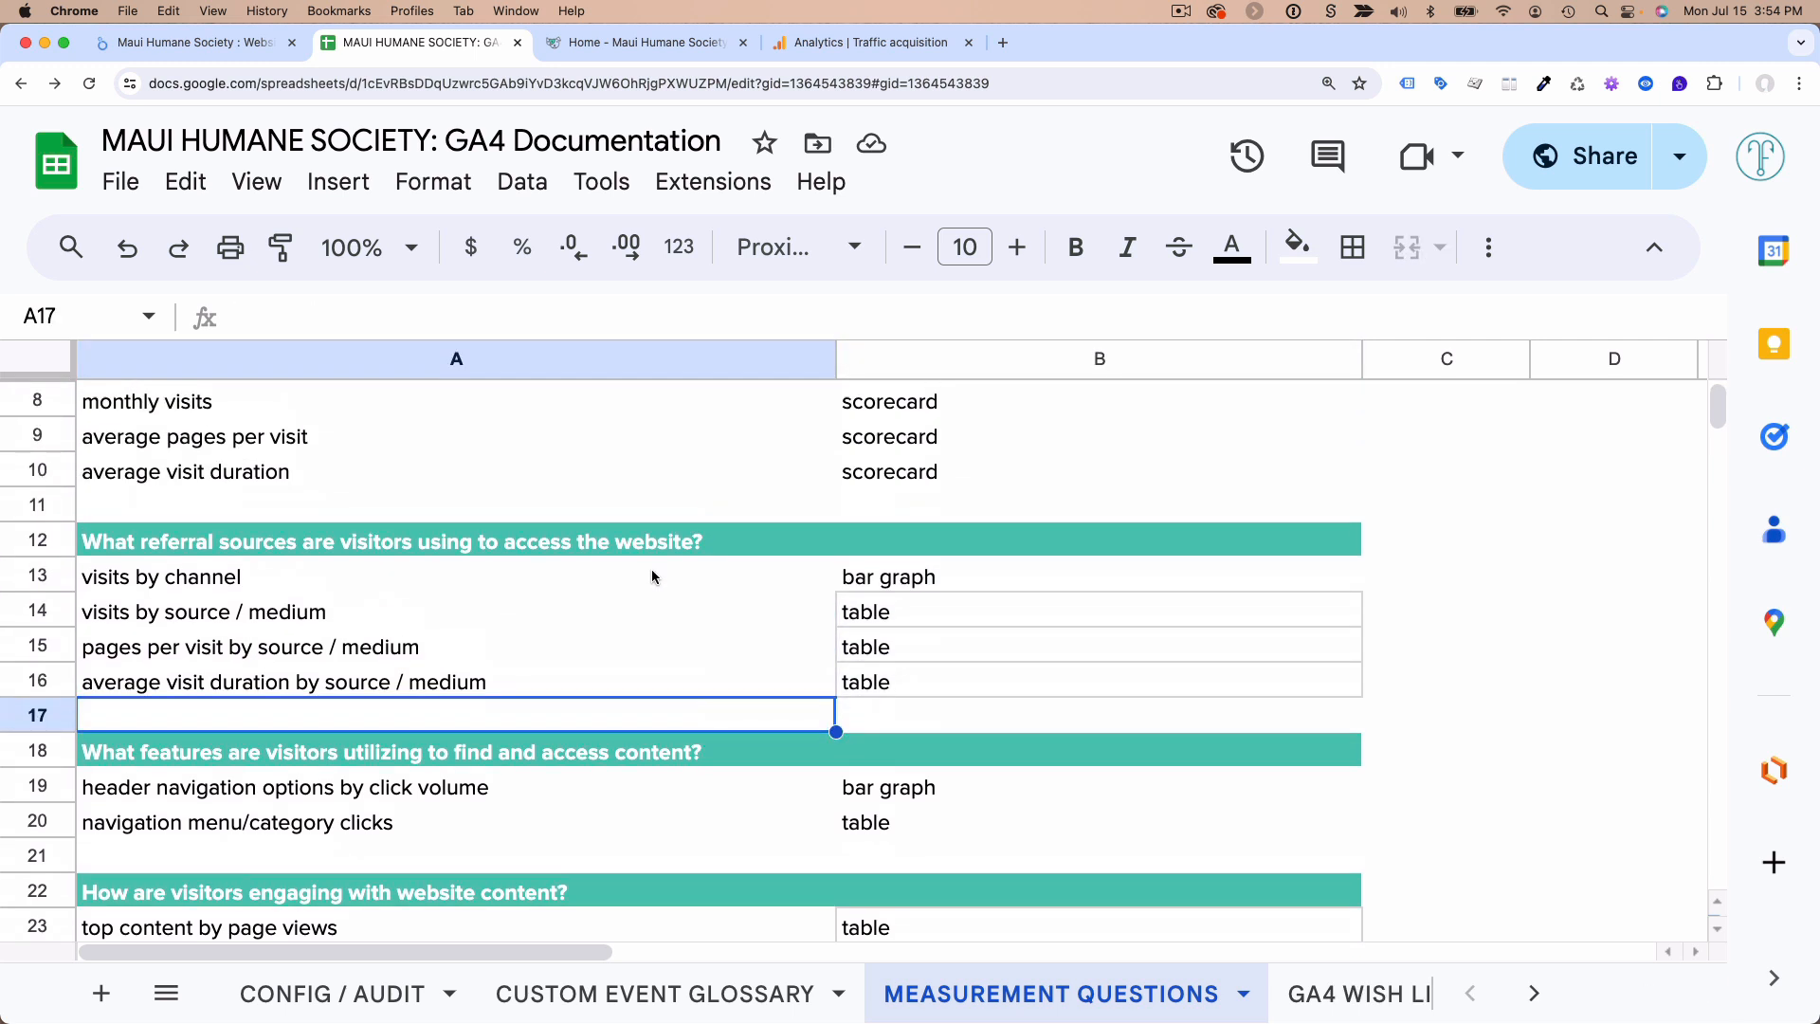
click(500, 554)
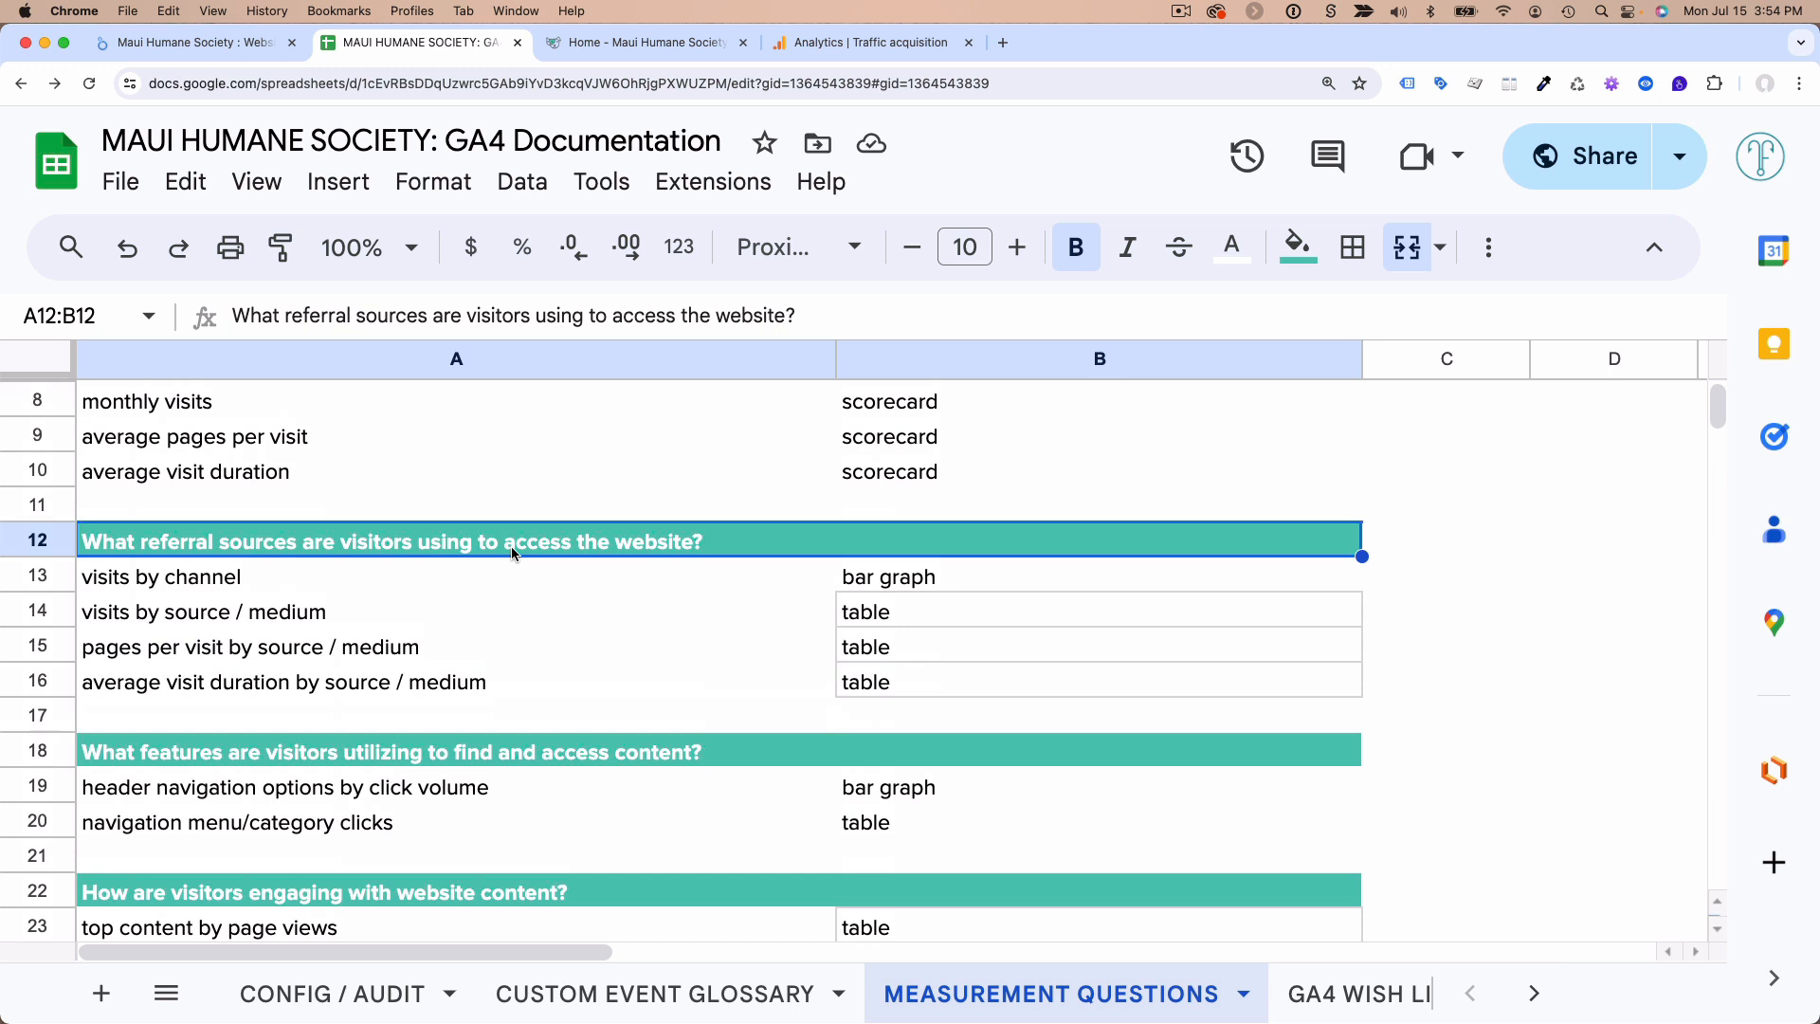
drag(292, 574, 323, 671)
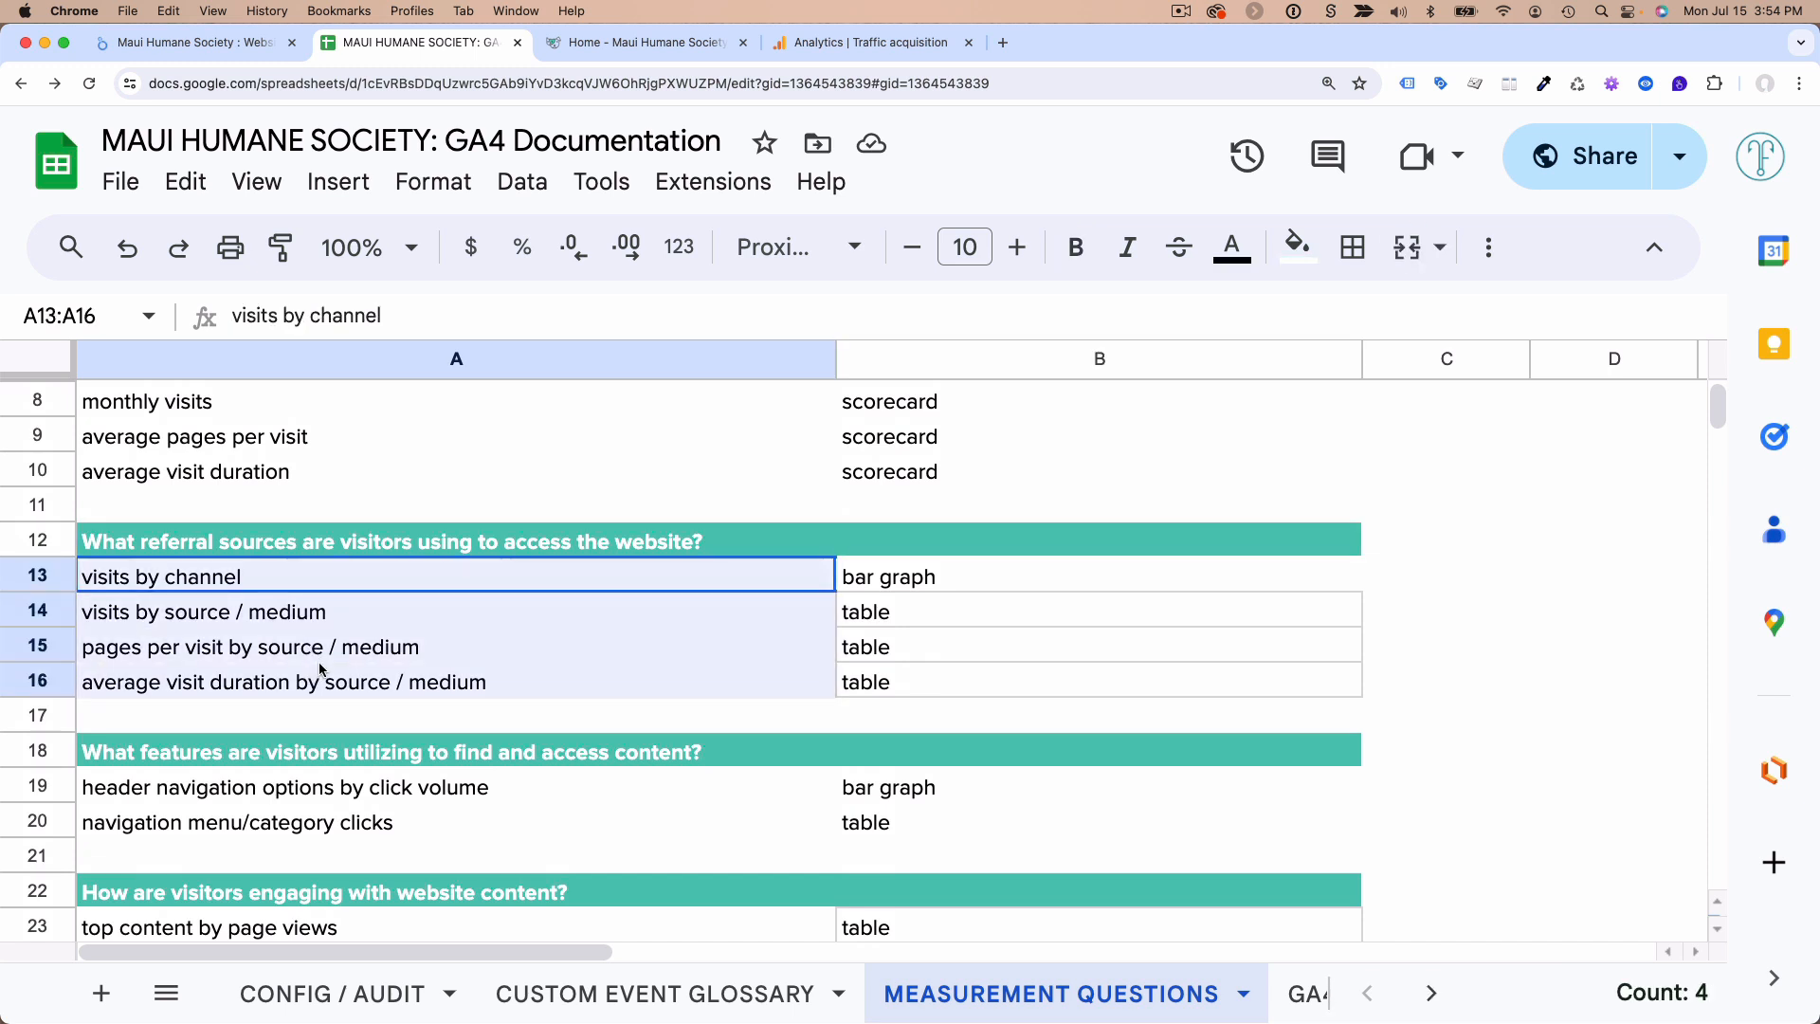
click(338, 654)
- Go back to the traffic trend question and select its visits over time metric
scroll(339, 652, up, 5)
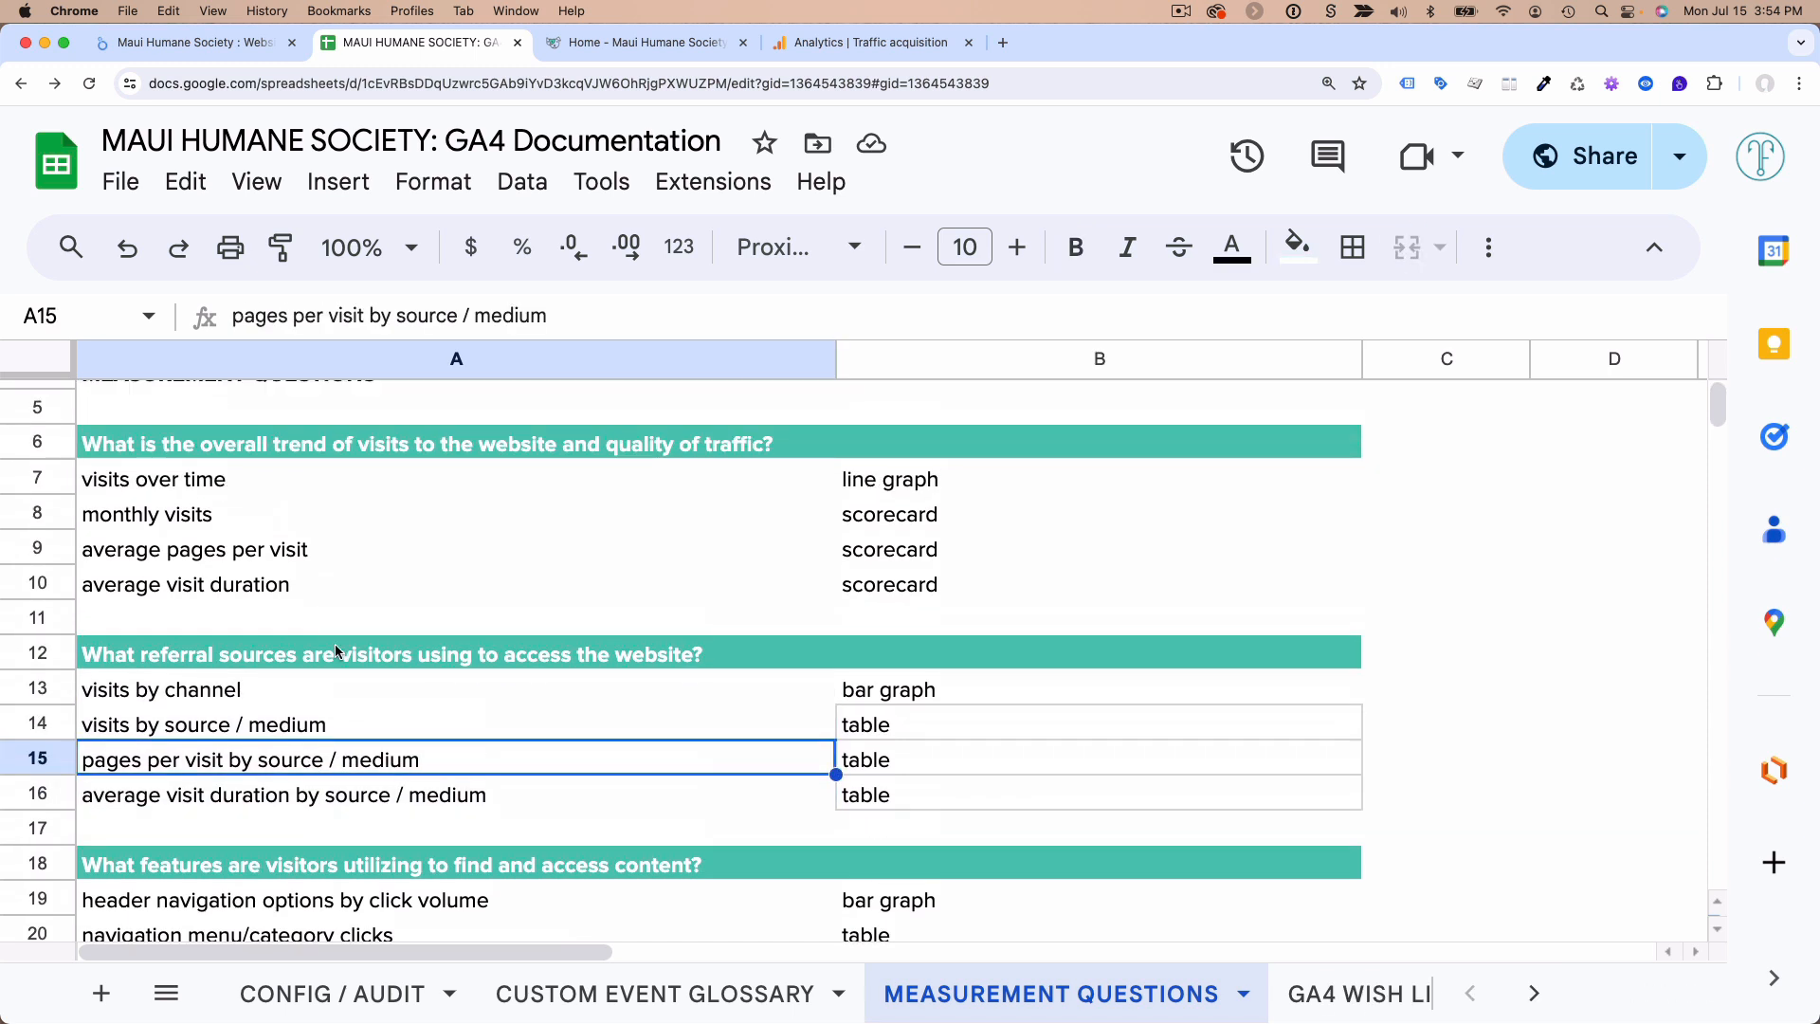
scroll(337, 653, up, 1)
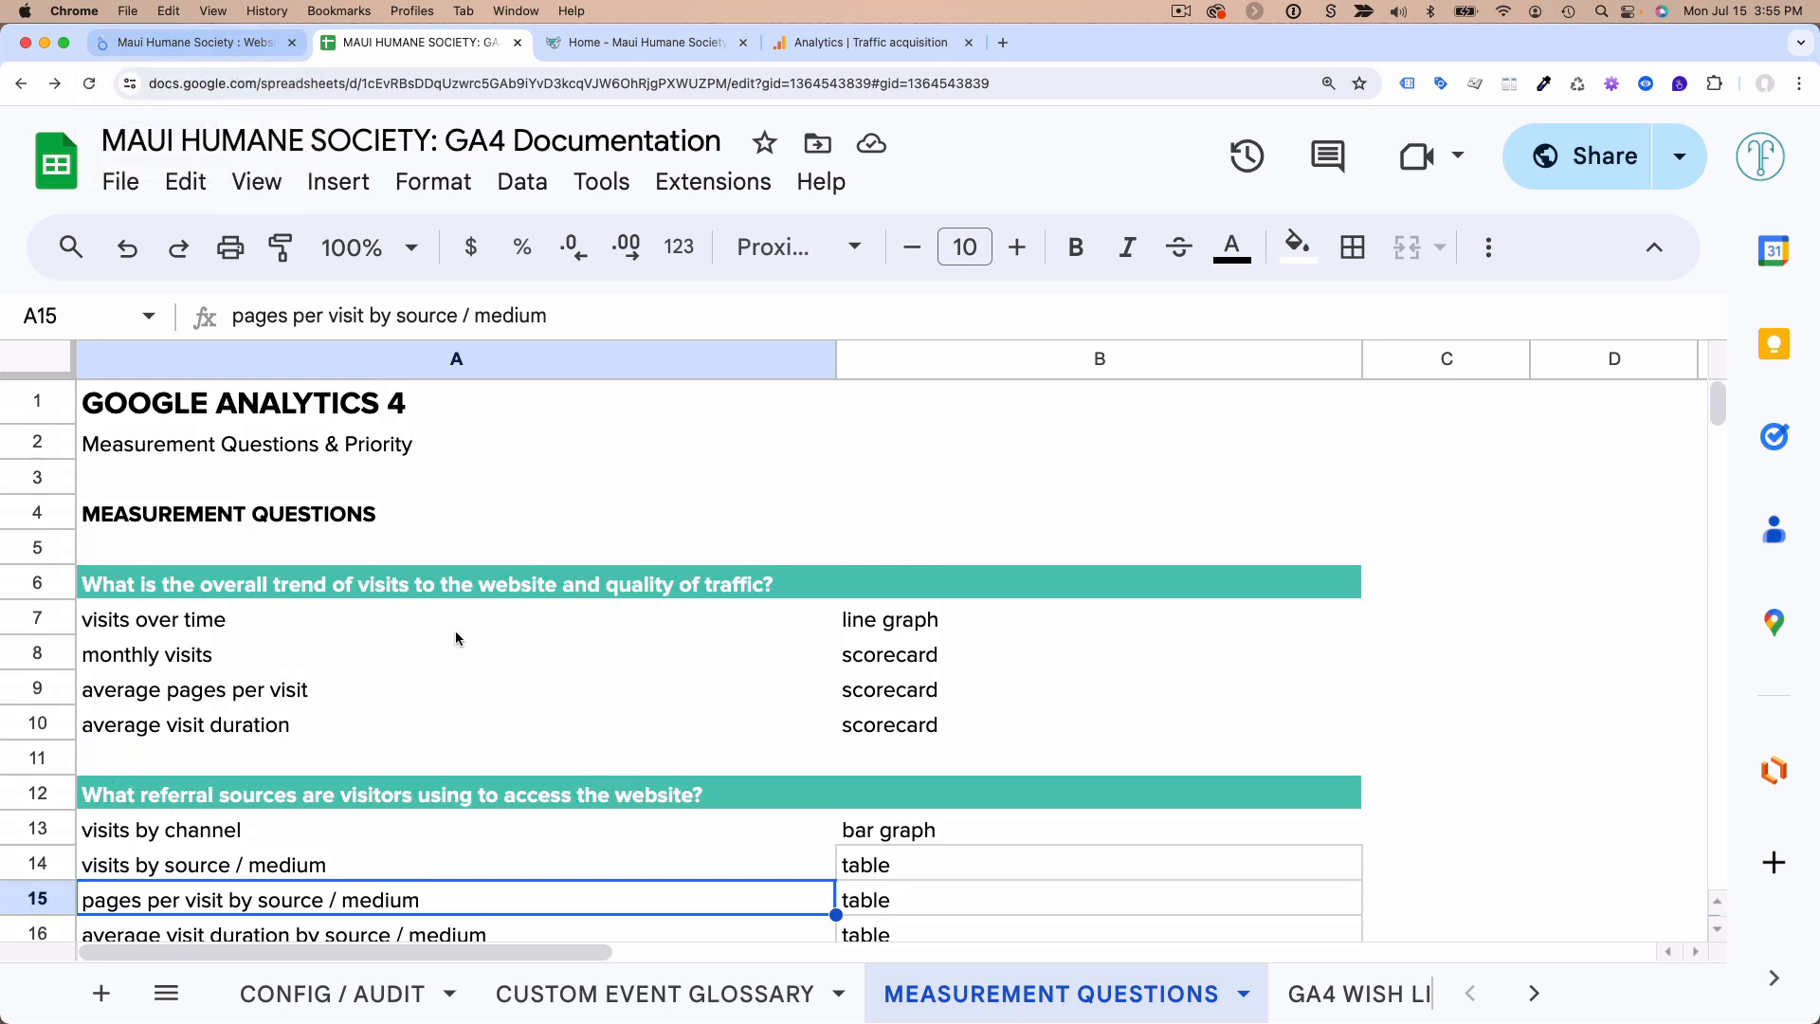
click(220, 630)
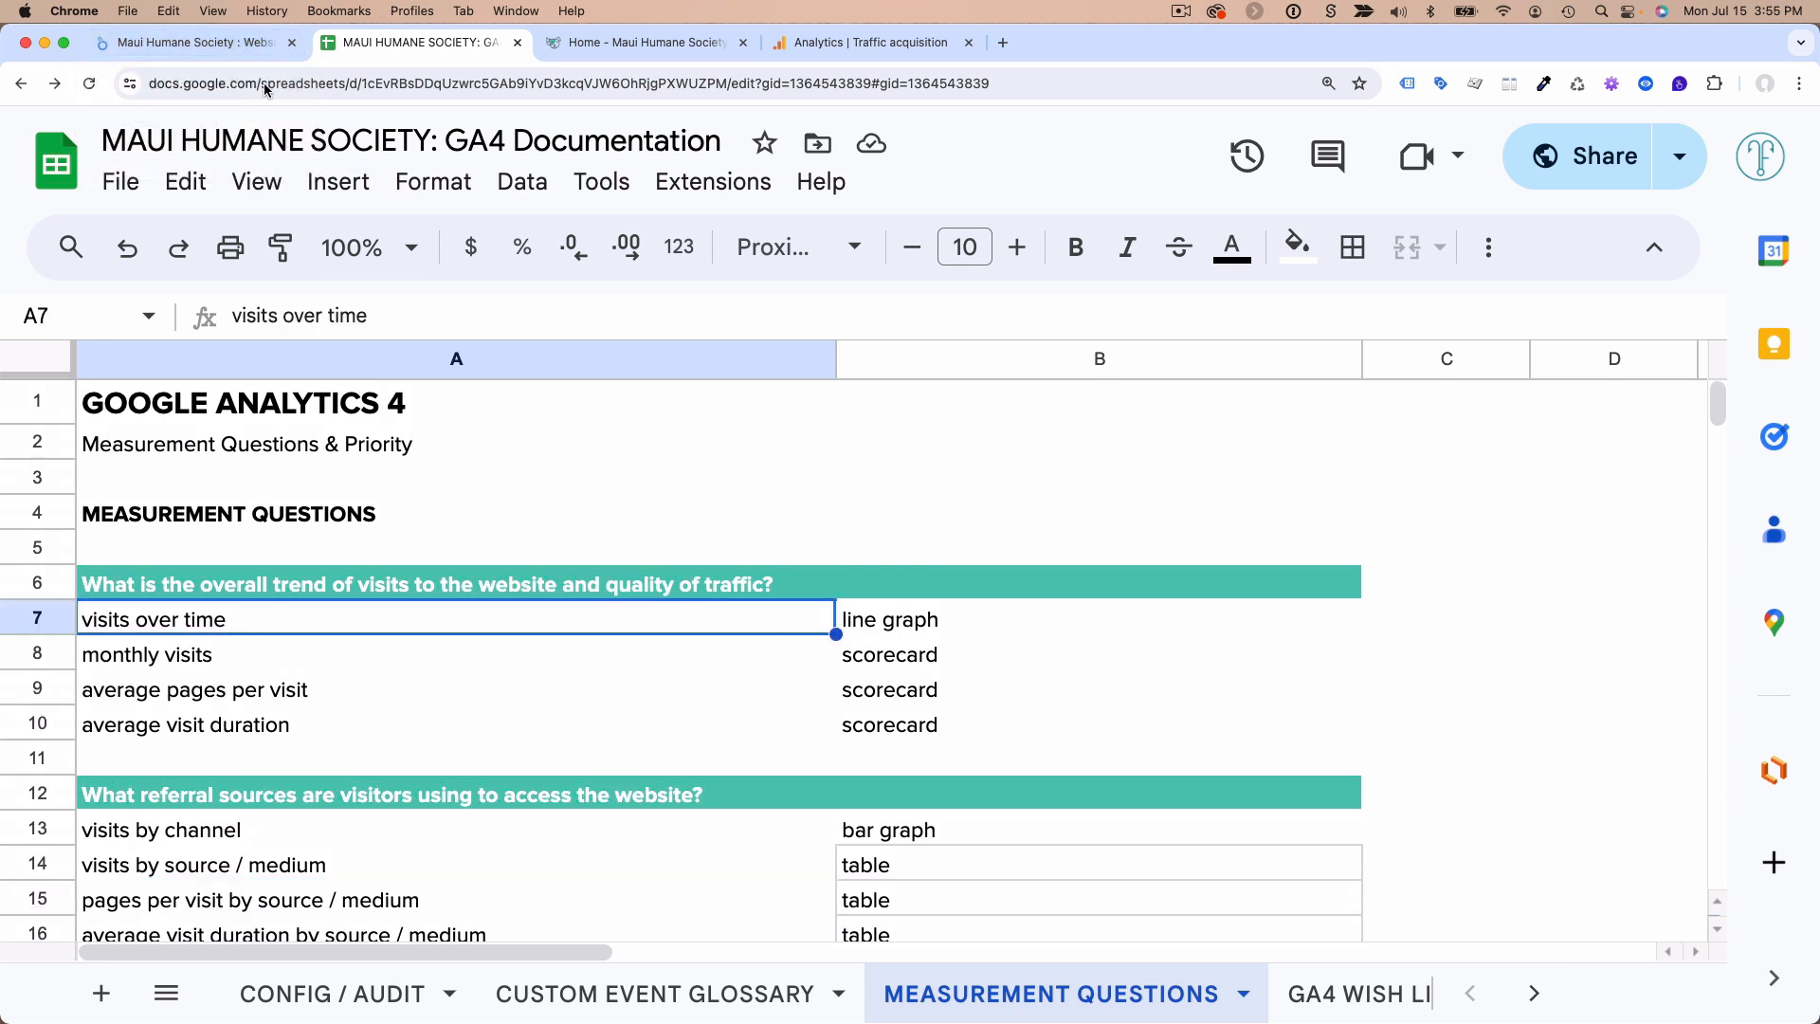
- Switch to Looker Studio, open the EMPTY page for editing and place a time series chart below the HEADLINE text
click(228, 47)
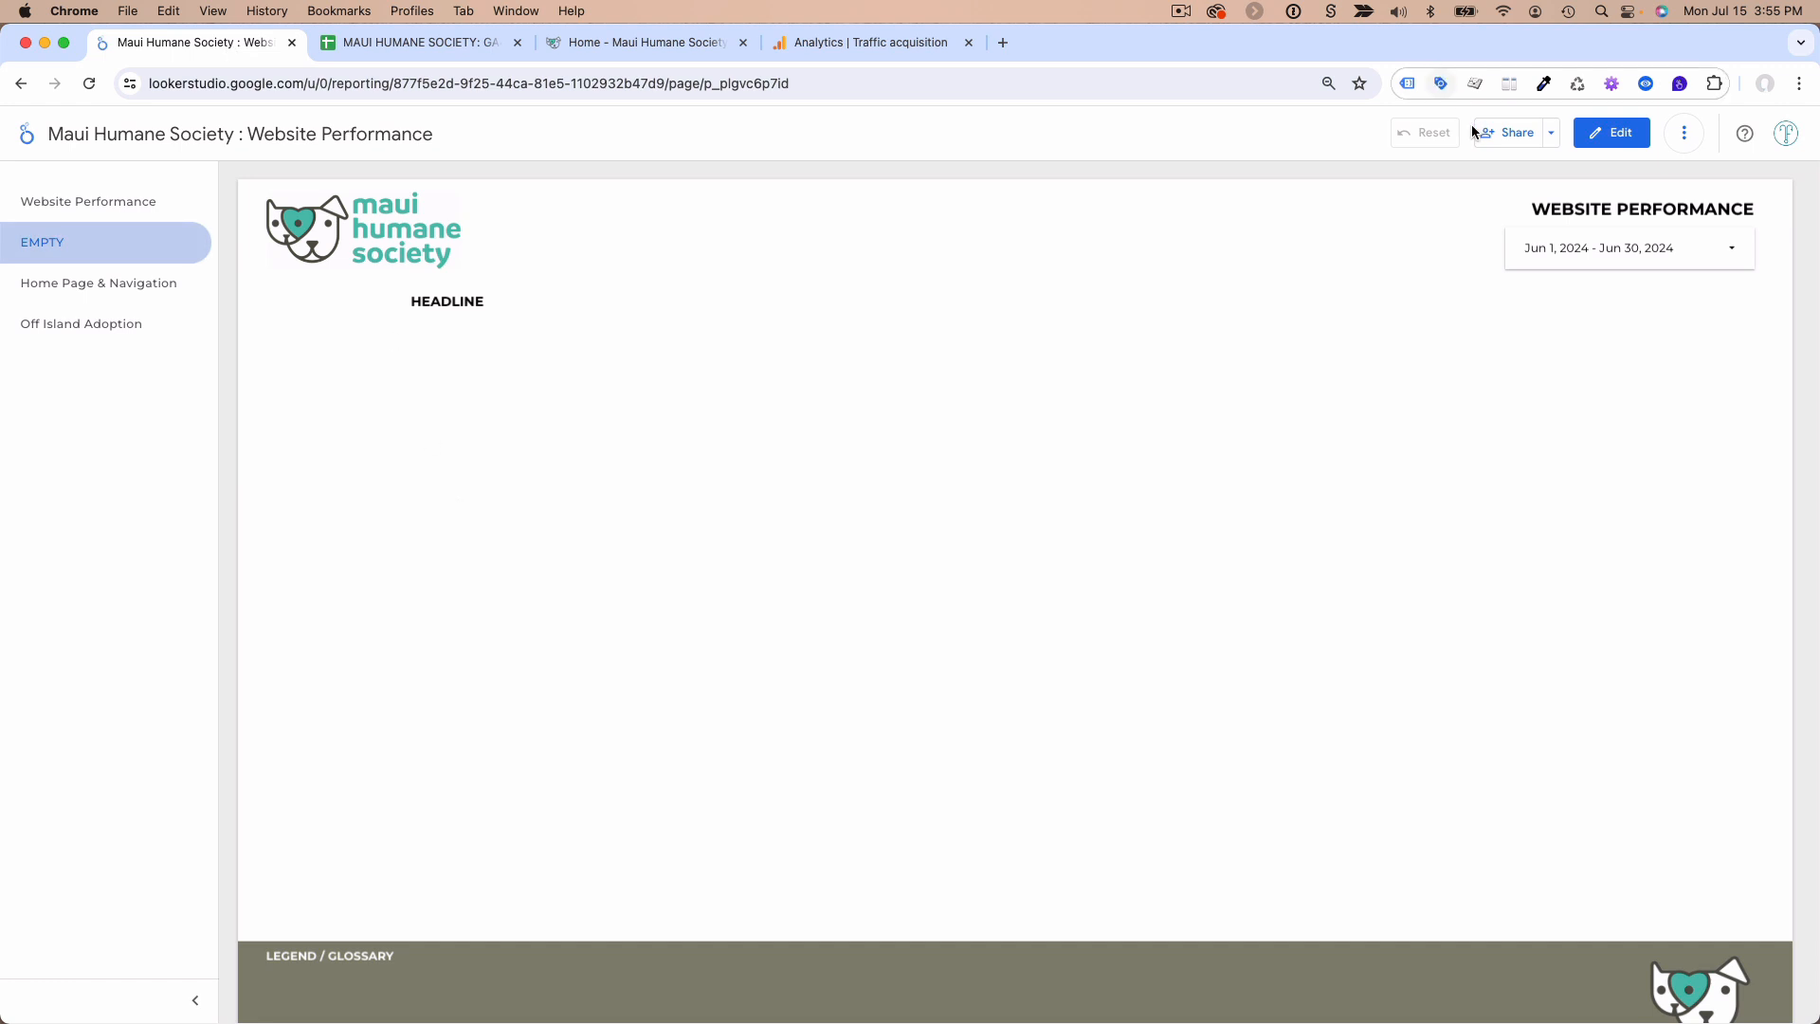
click(1609, 140)
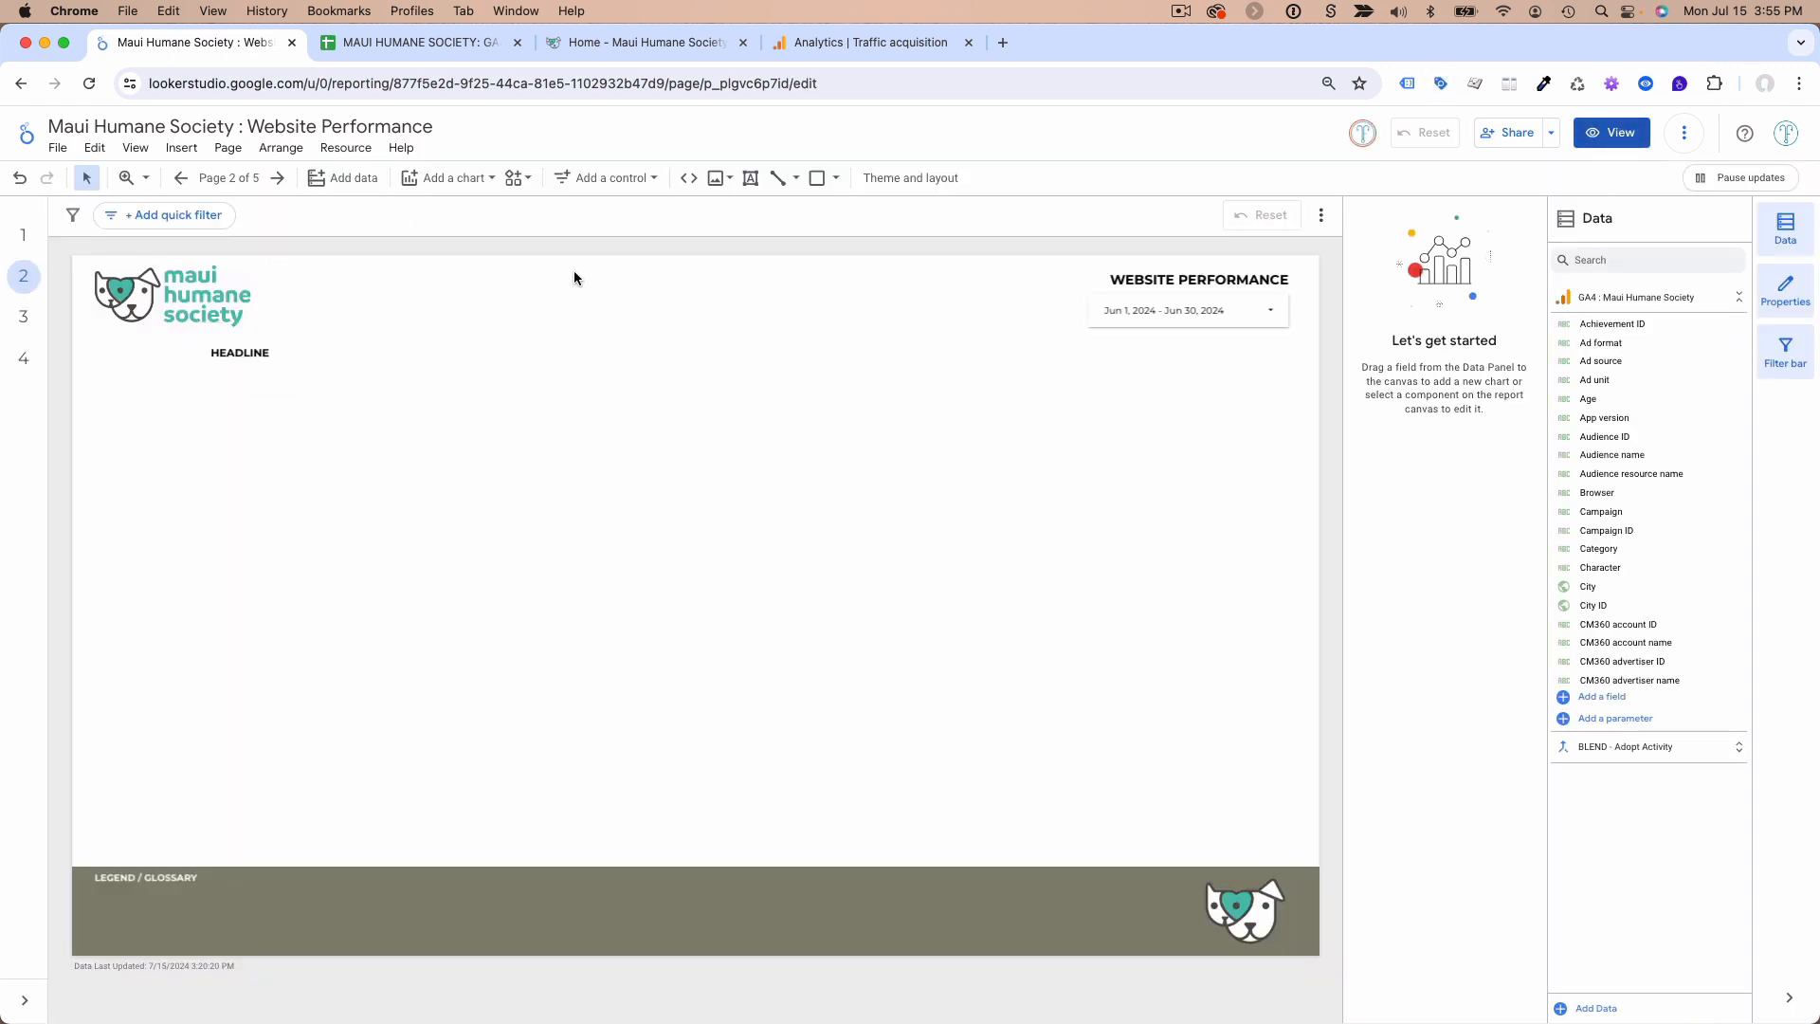
click(444, 180)
click(426, 357)
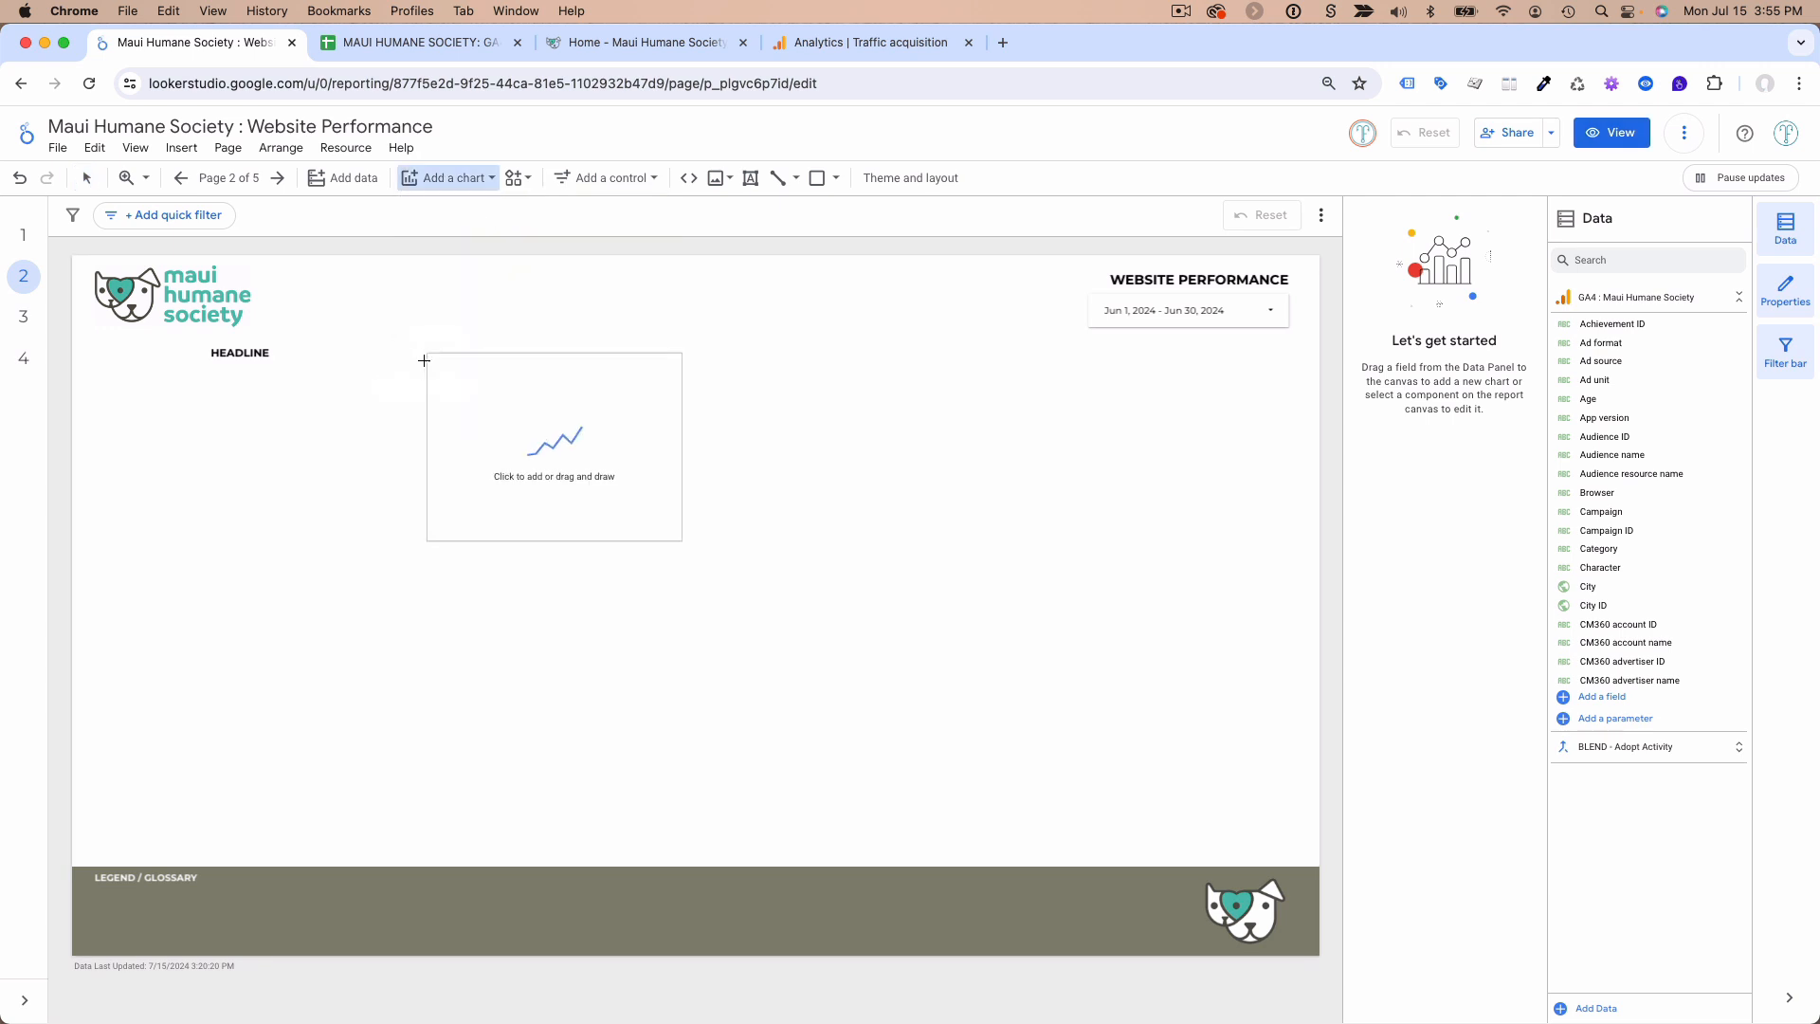
click(252, 378)
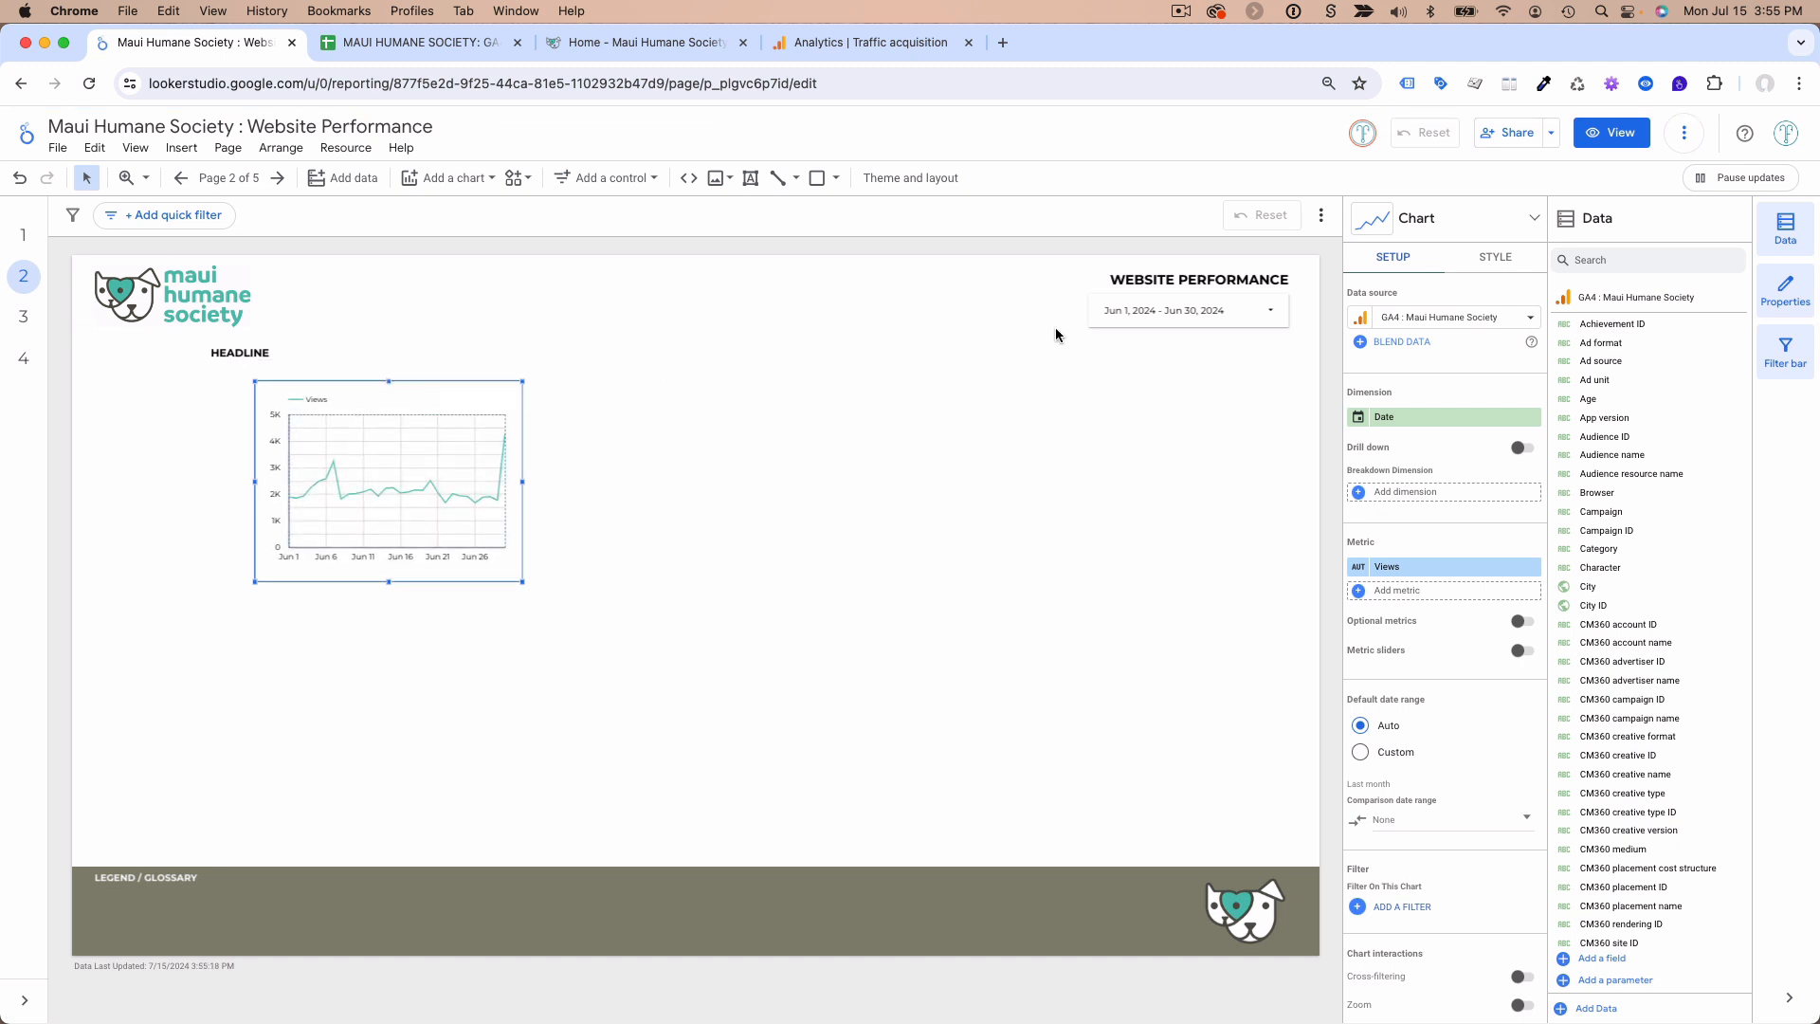
- Look through the time series chart's style and setup properties, and shift the chart slightly closer to the page's left edge
click(1453, 269)
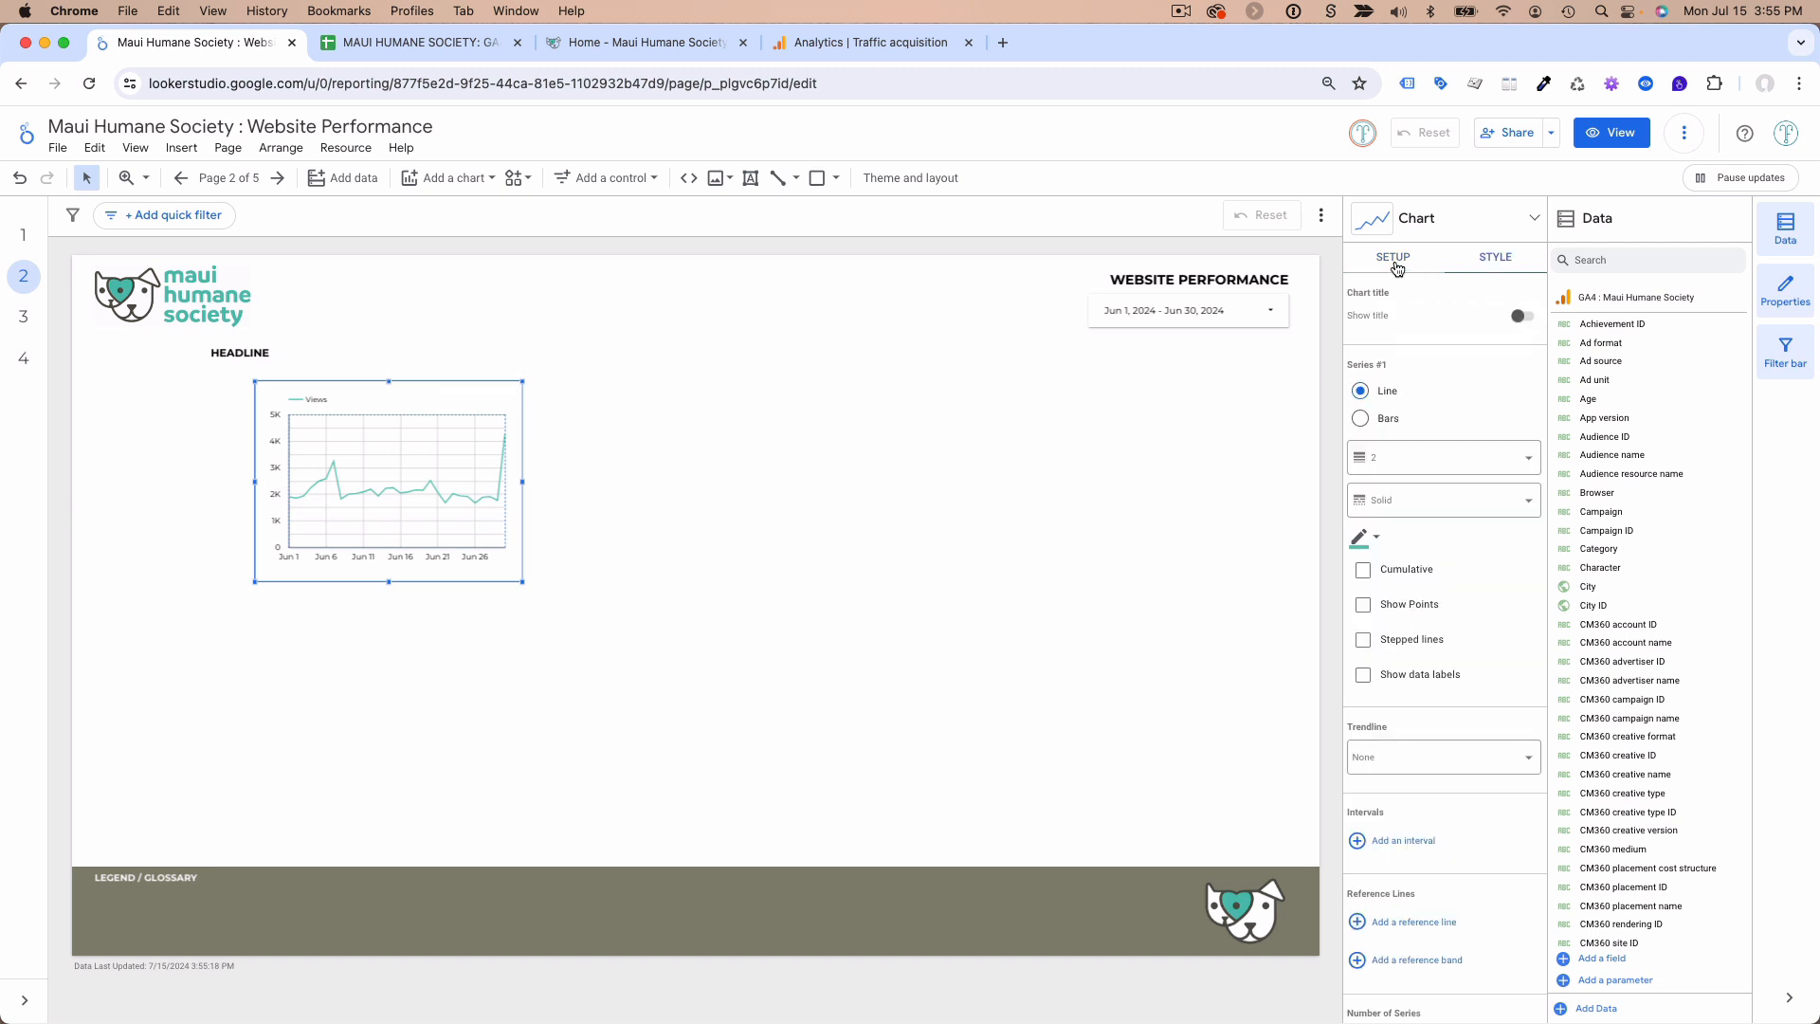
click(1400, 269)
click(1493, 268)
click(1400, 266)
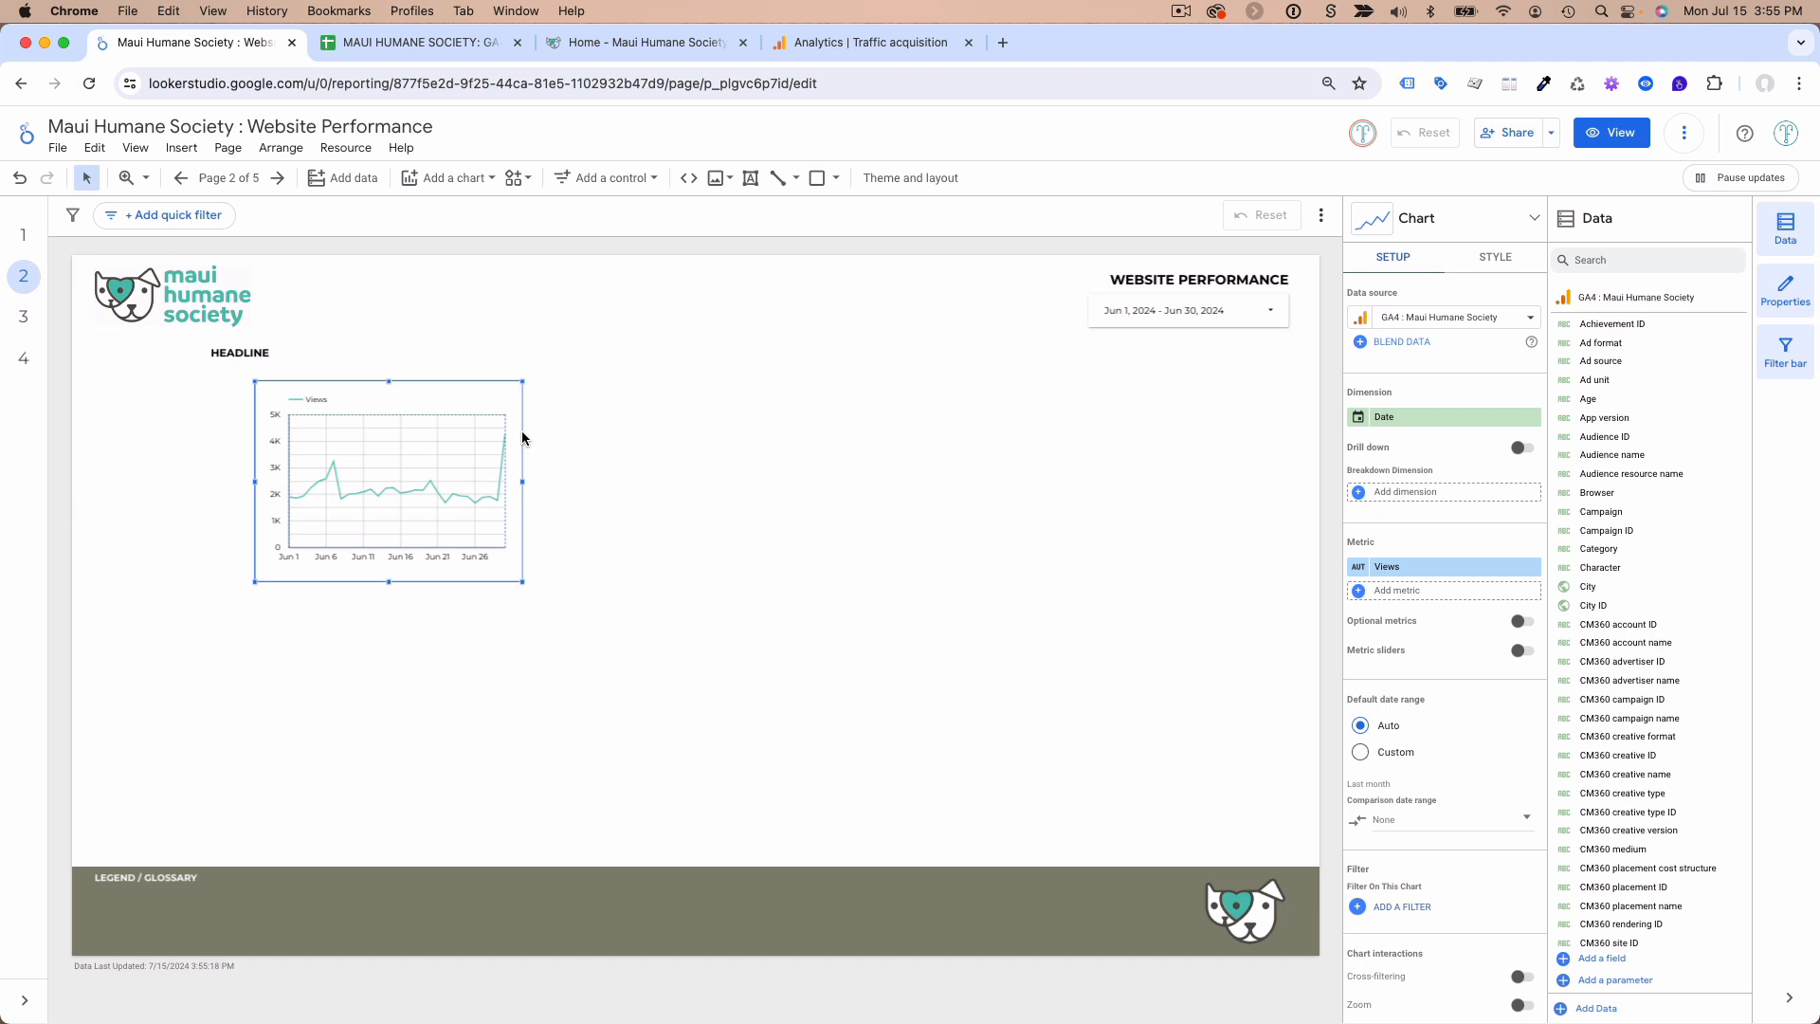
drag(468, 405, 437, 414)
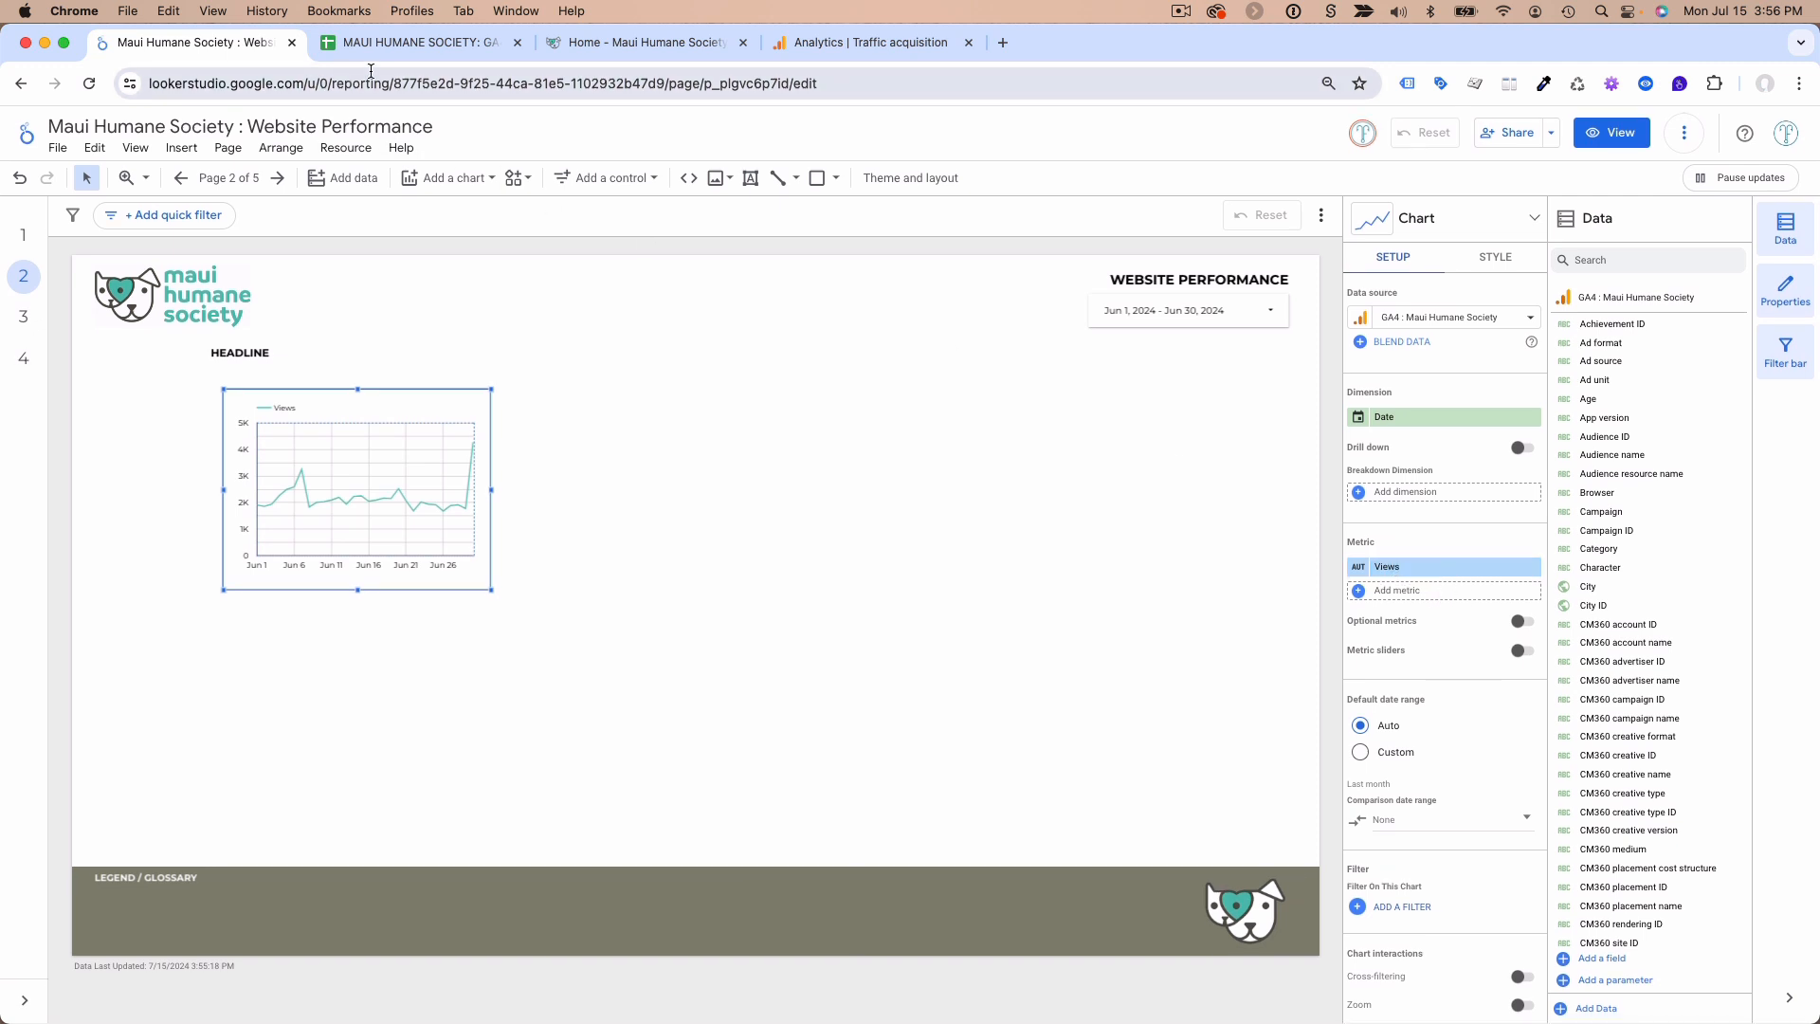
- Check the traffic trend metric in Google Sheets, search the Looker Studio data fields for "visits", and clear the search
click(417, 42)
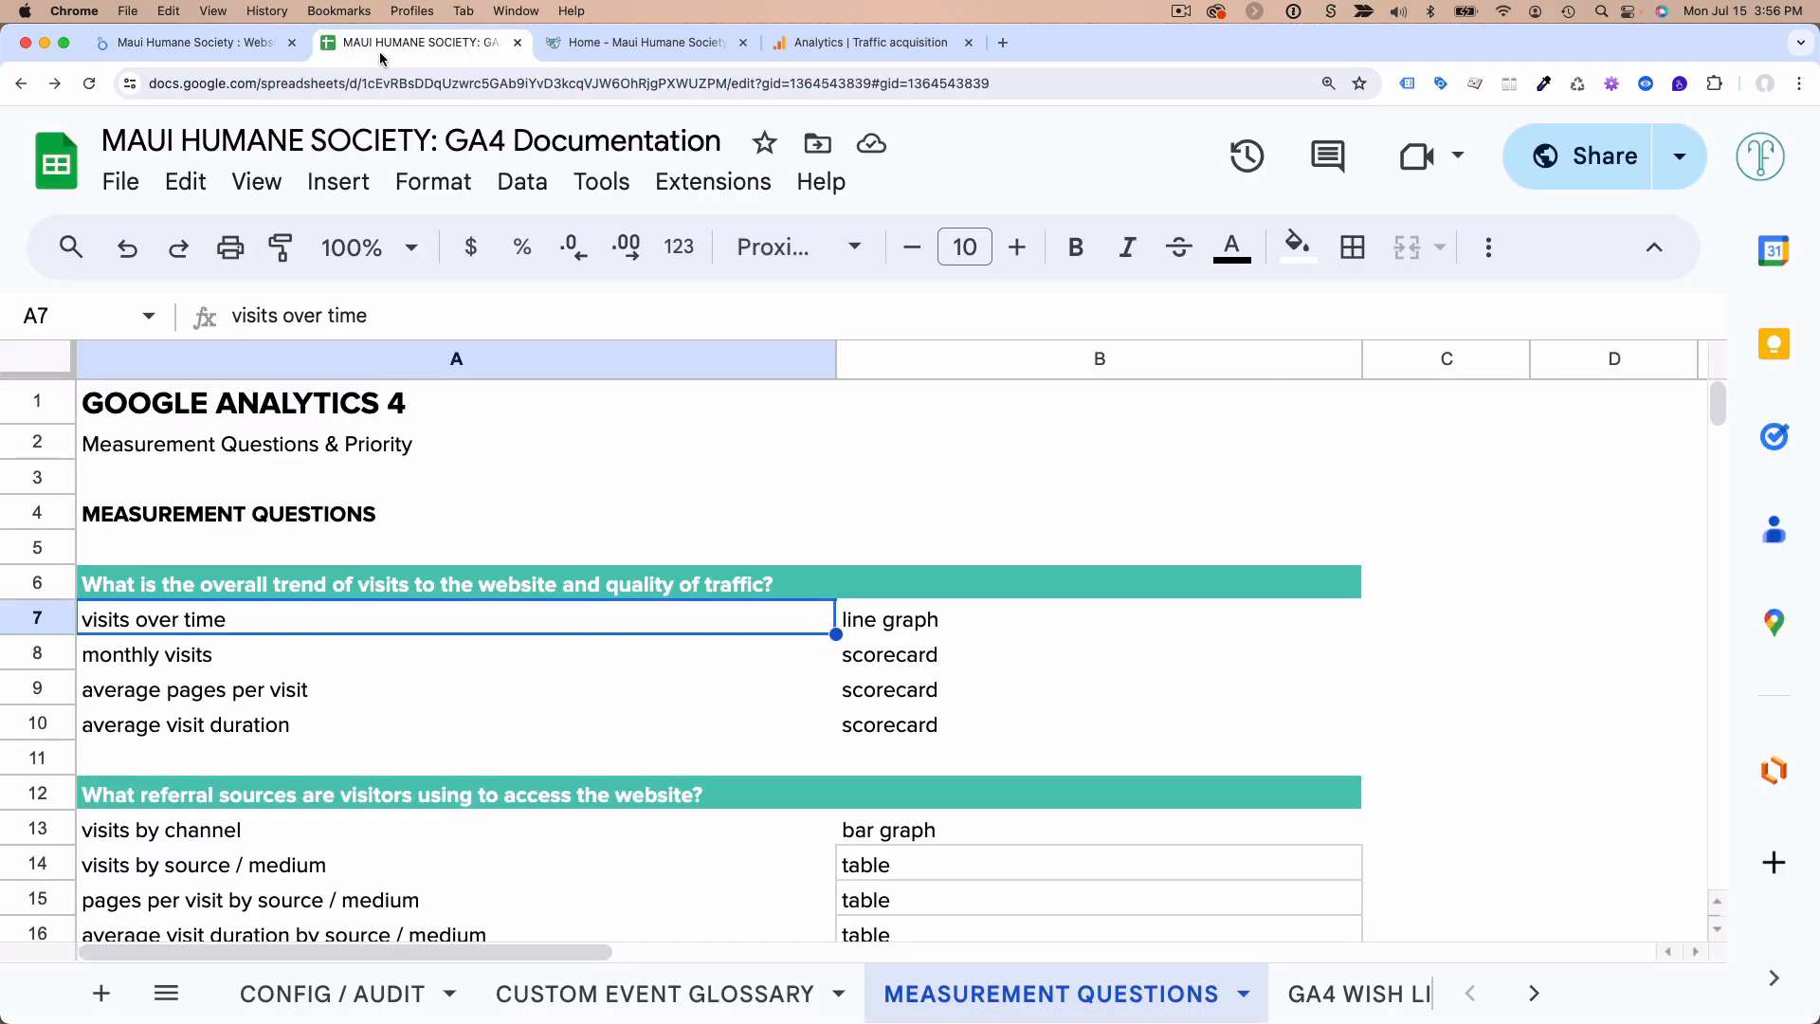
click(193, 47)
click(1623, 262)
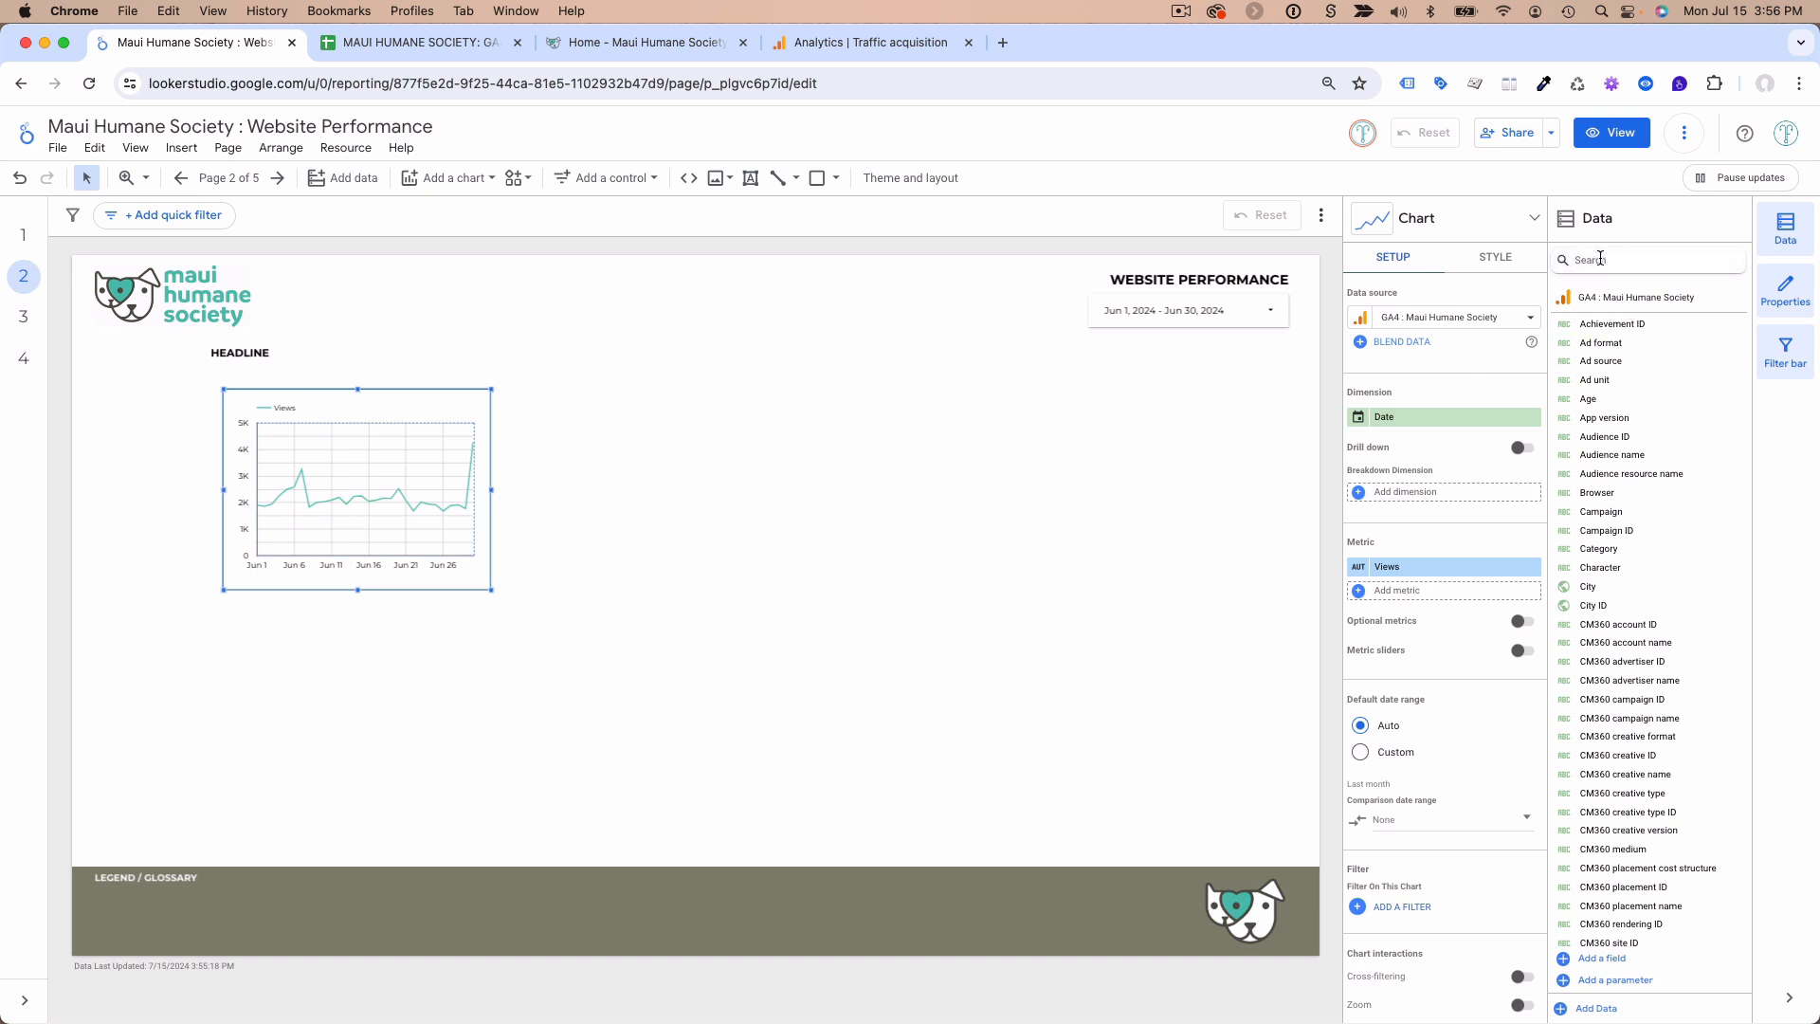
text(visits)
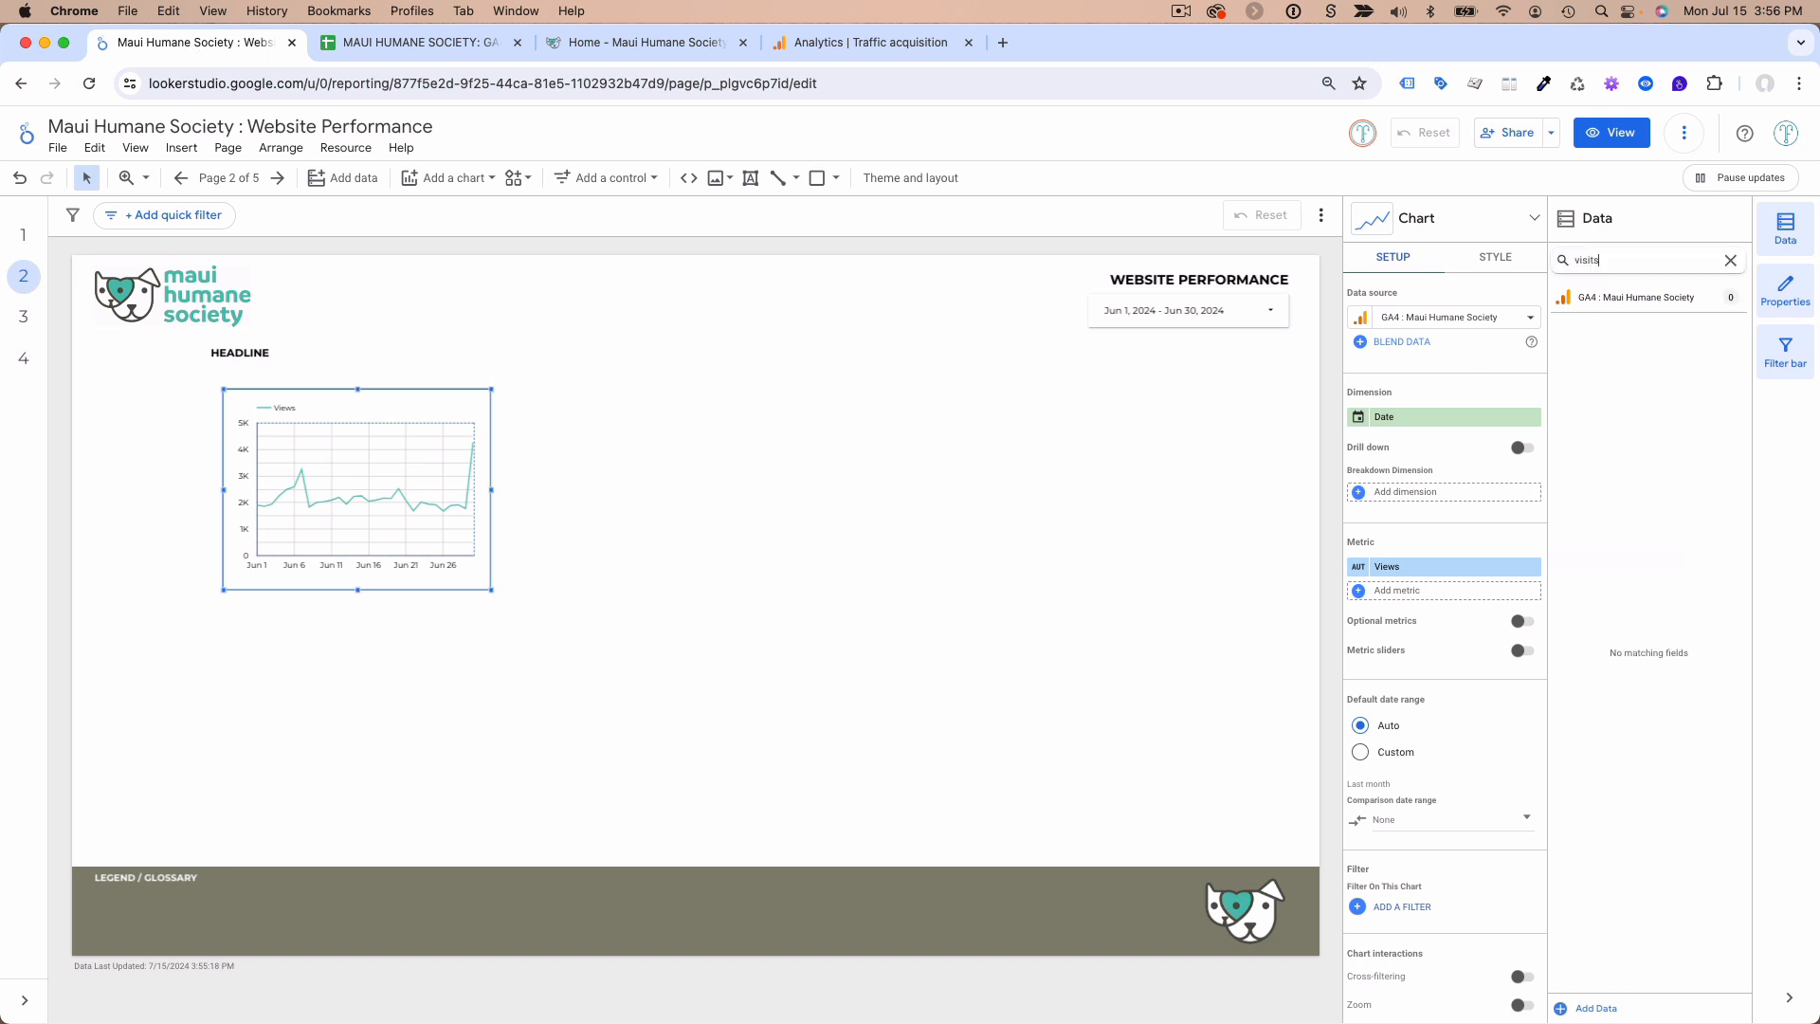
key(BackSpace)
key(BackSpace)
key(BackSpace)
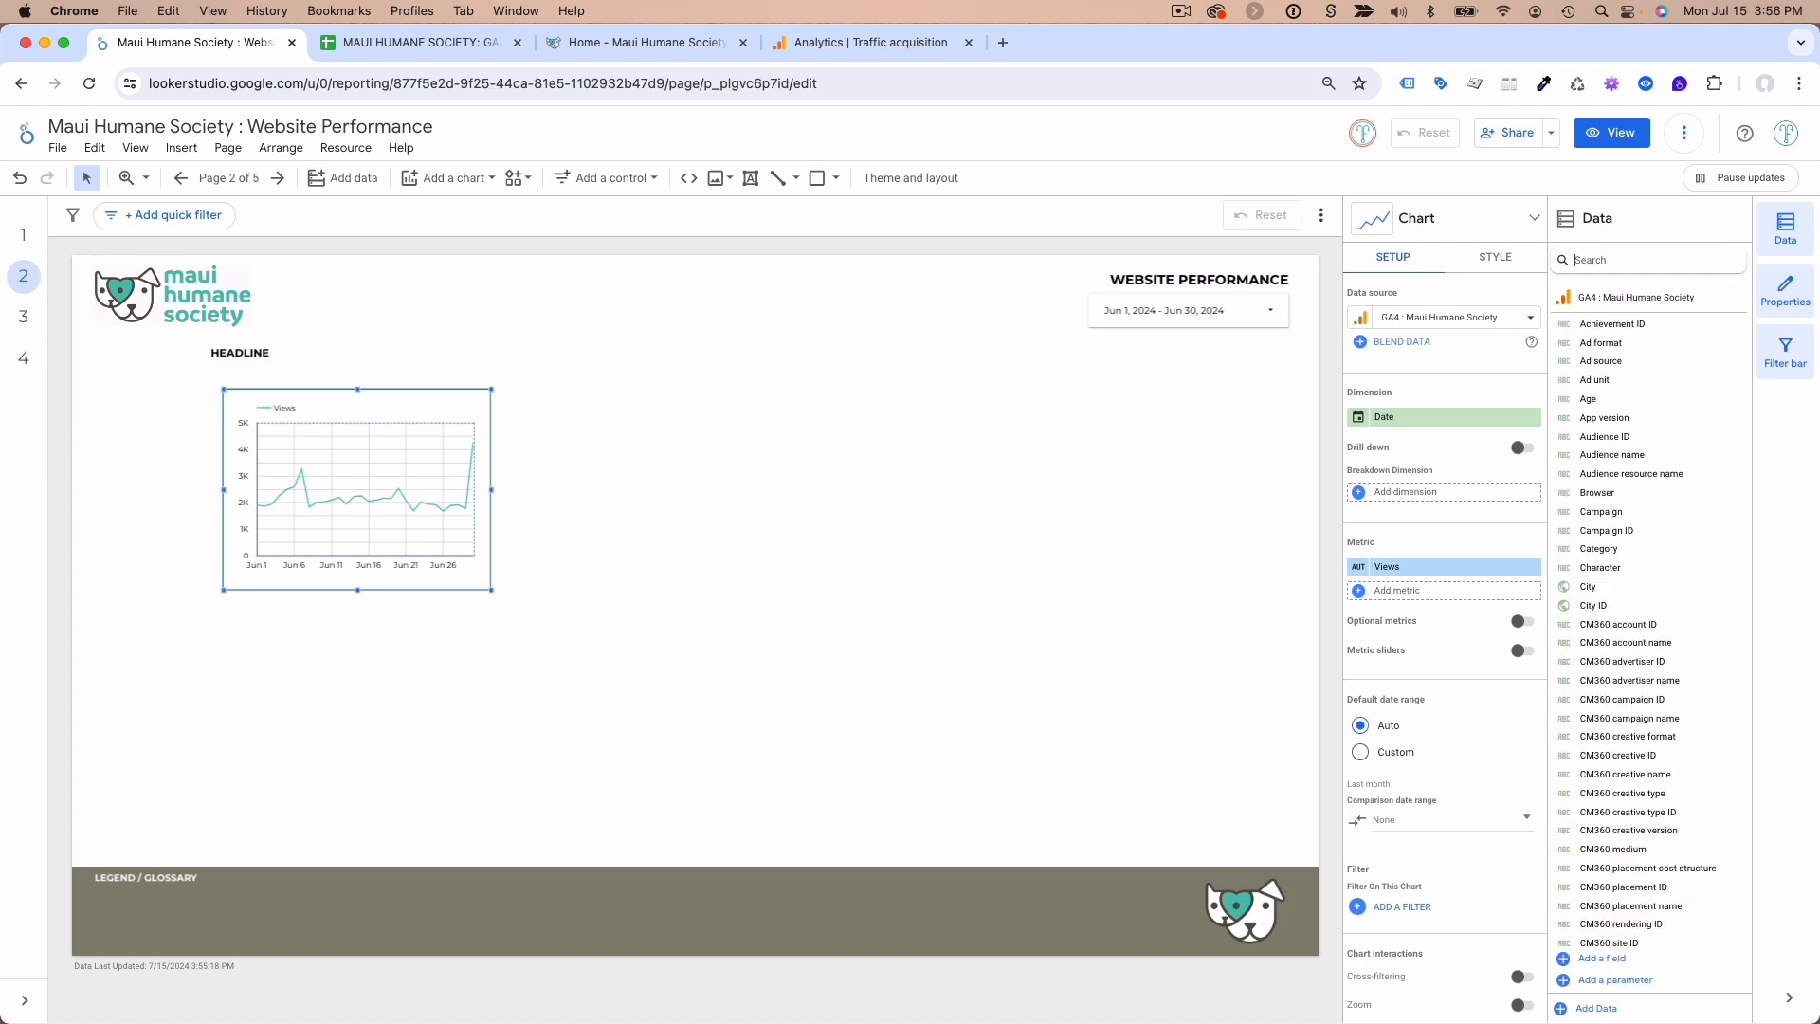
- Compare the sheet's visits over time metric with the Sessions and Users columns in the Google Analytics Traffic acquisition report
click(858, 42)
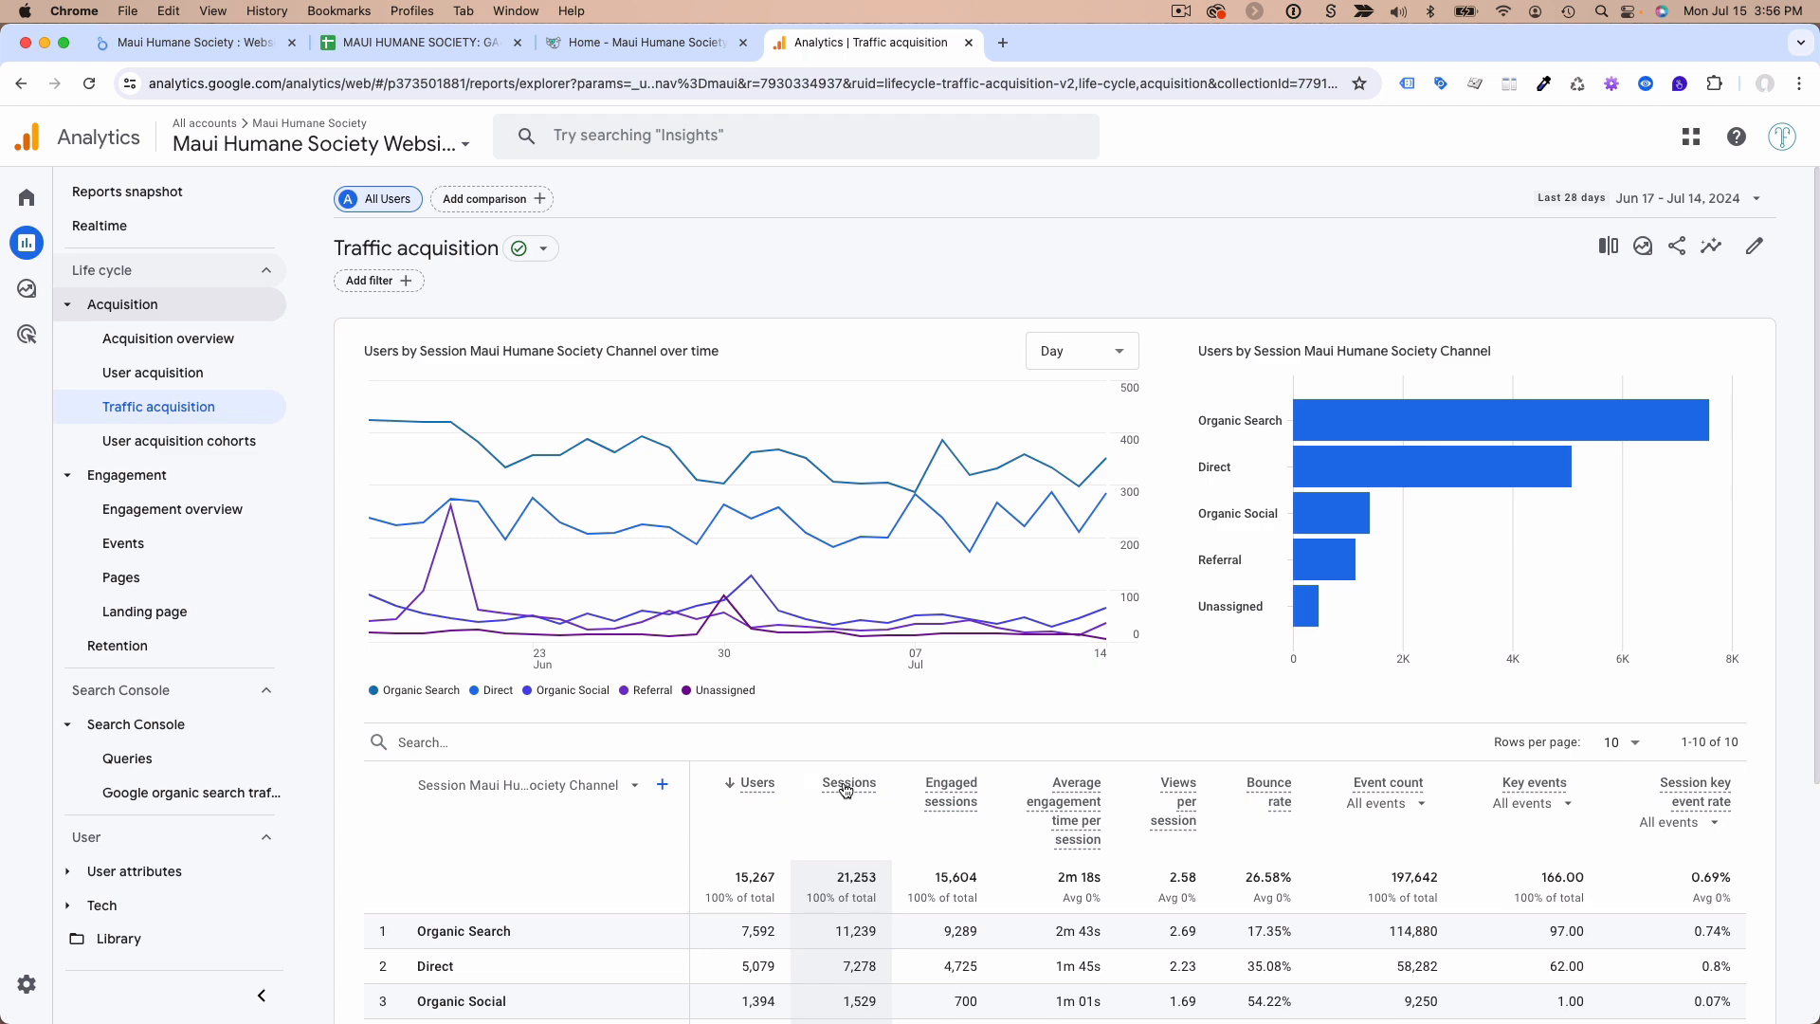
click(375, 49)
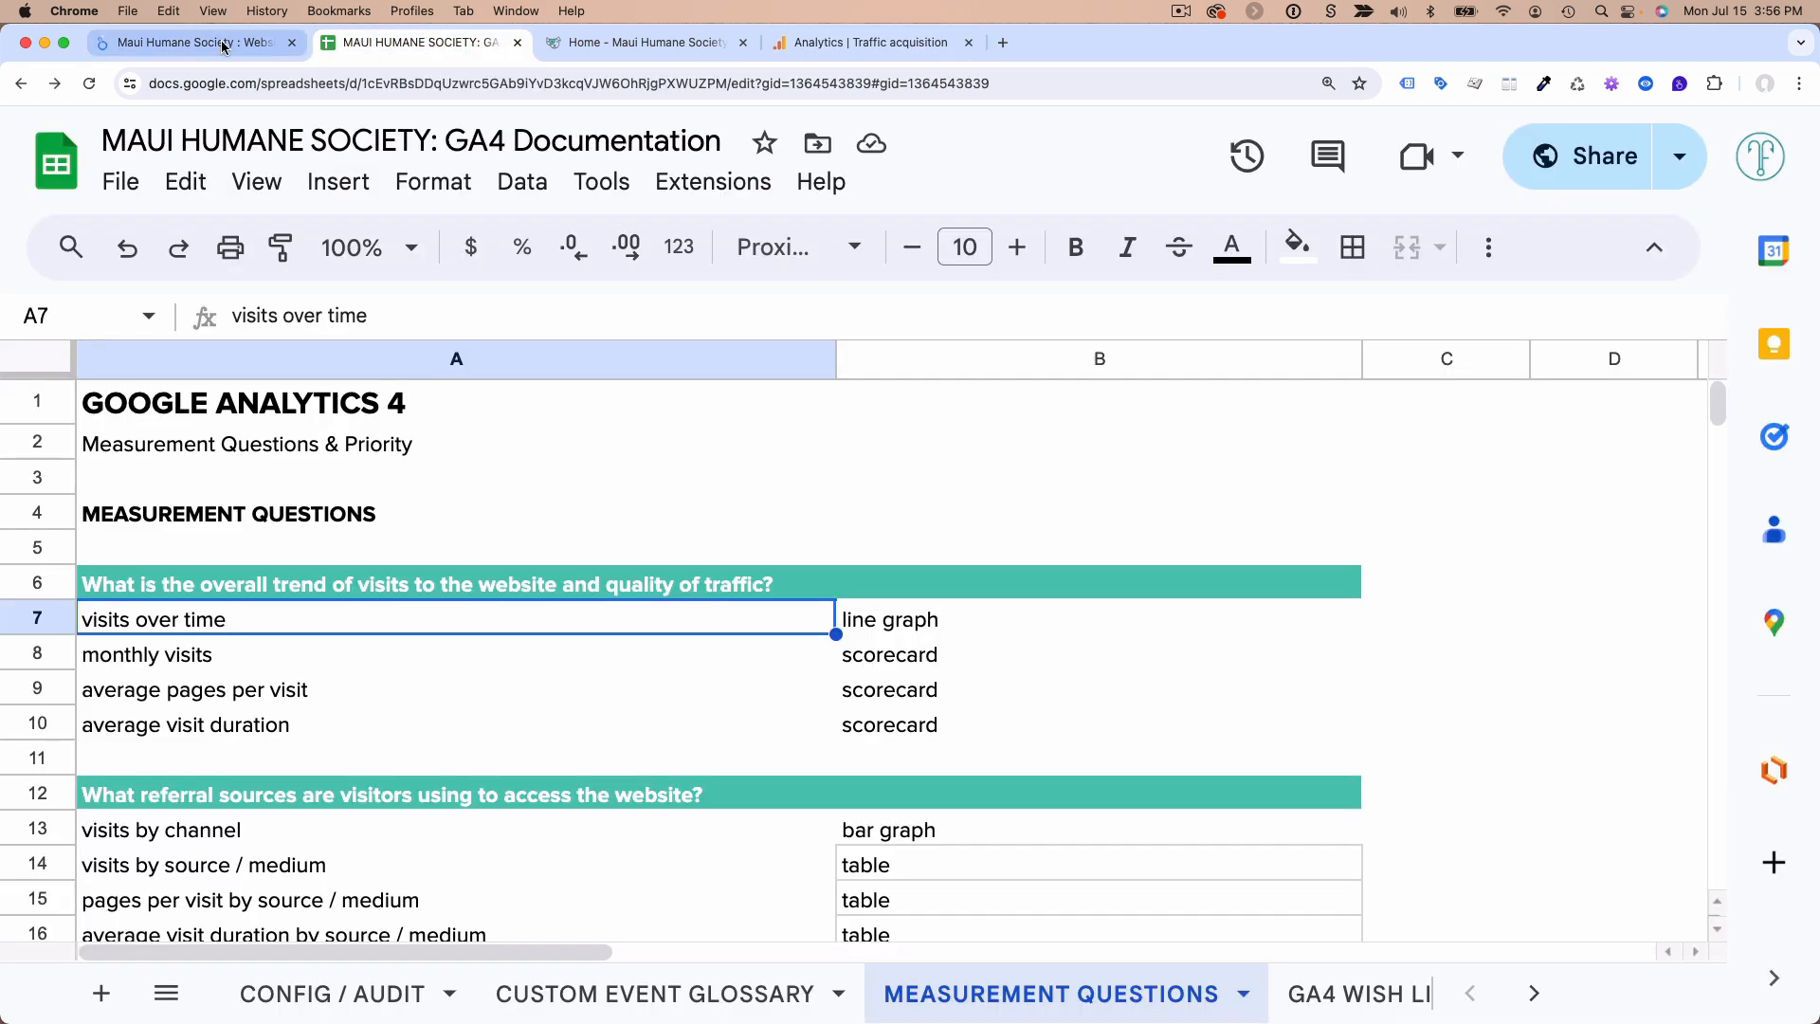
click(225, 48)
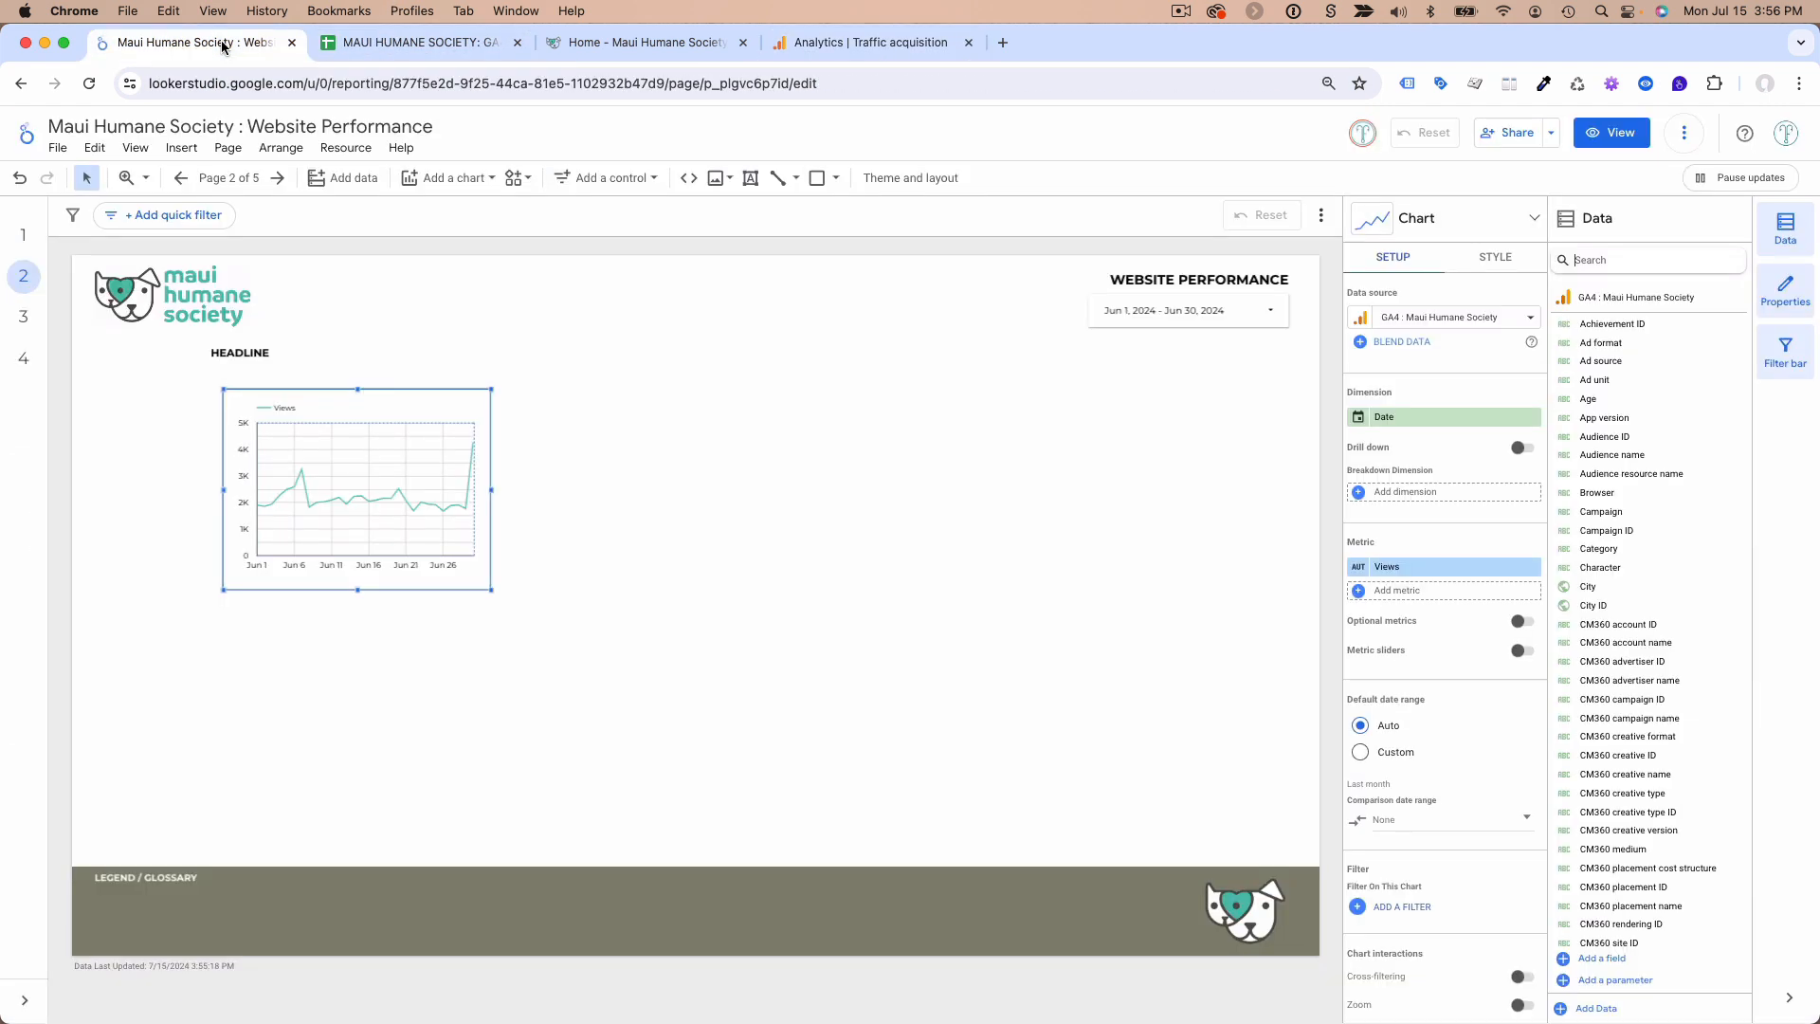
click(802, 45)
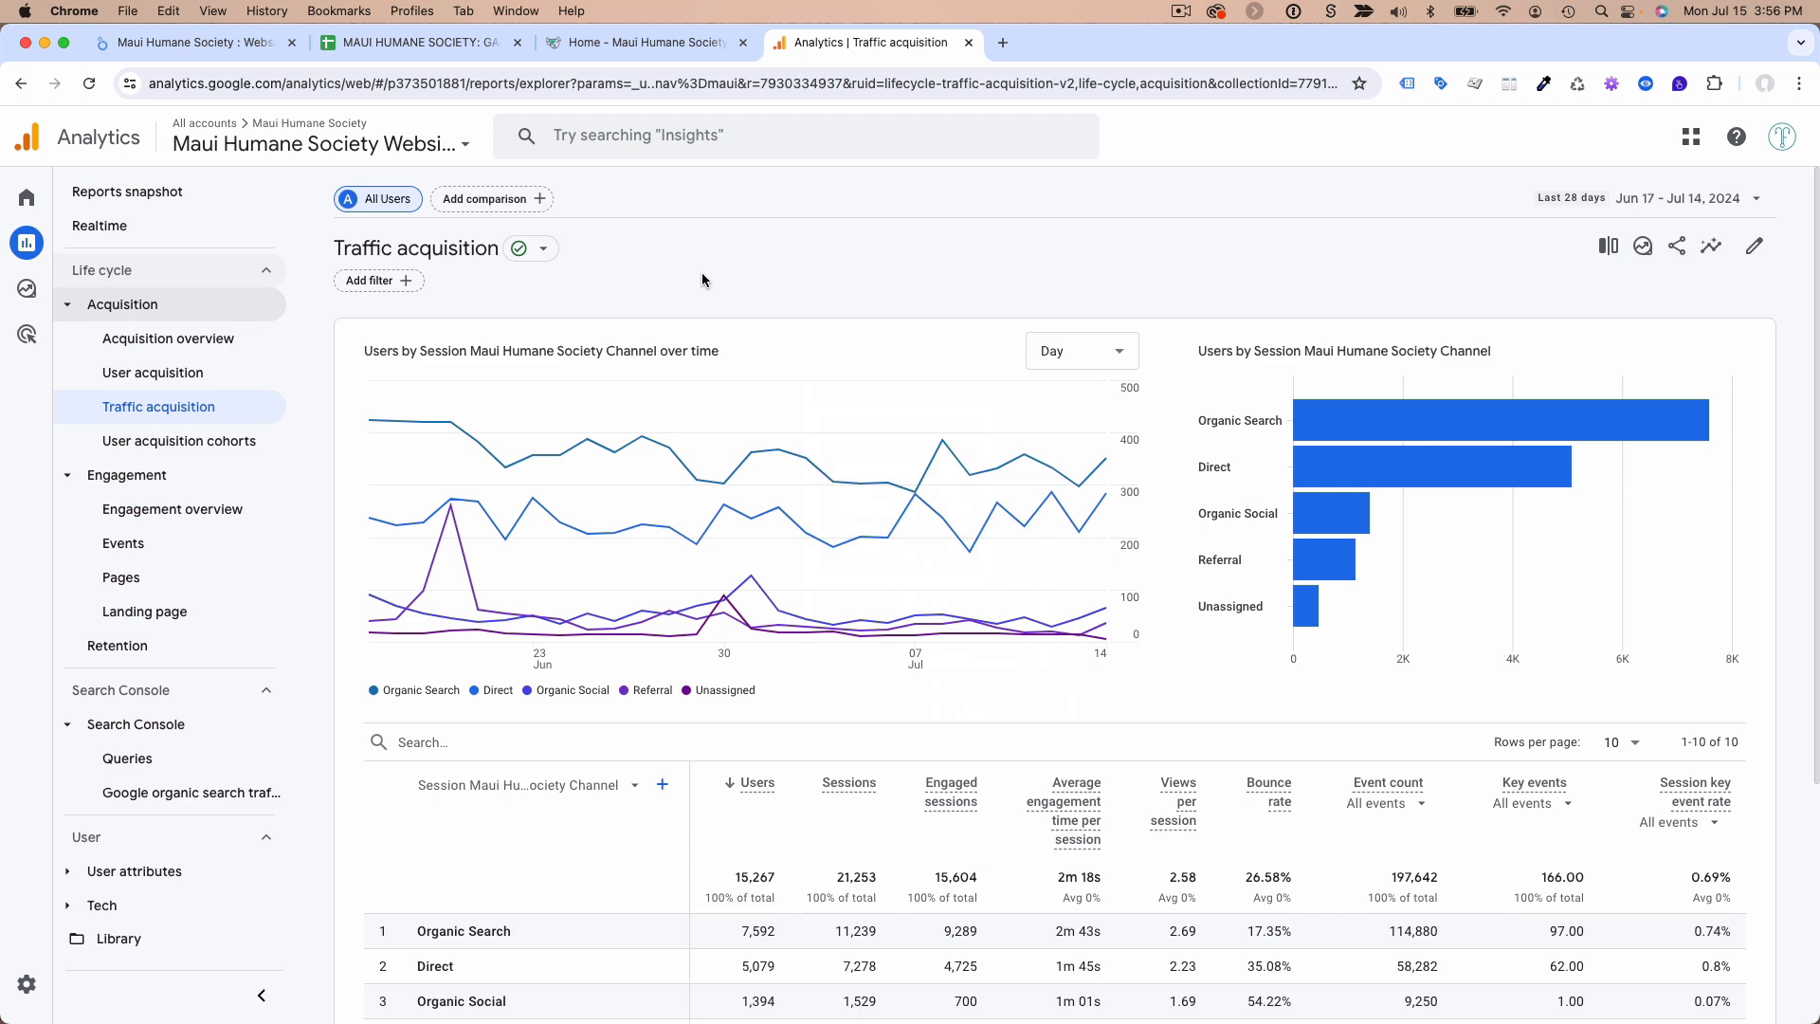
click(398, 42)
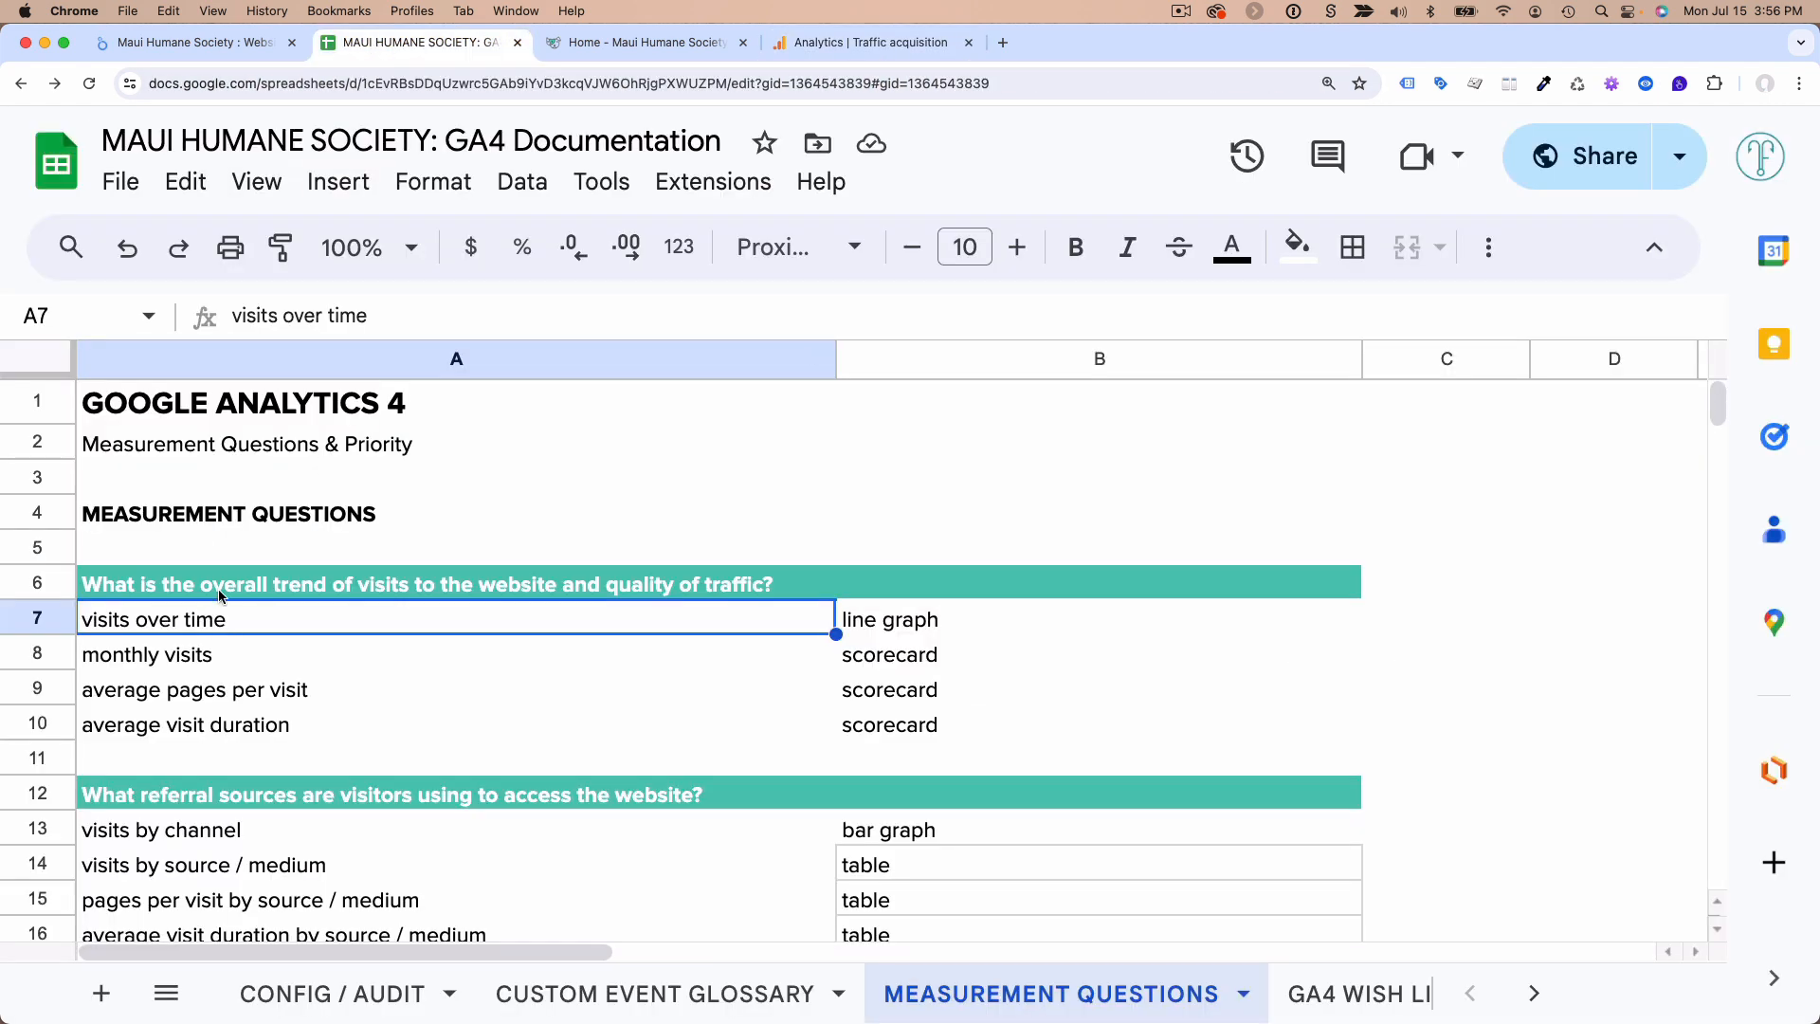
click(861, 43)
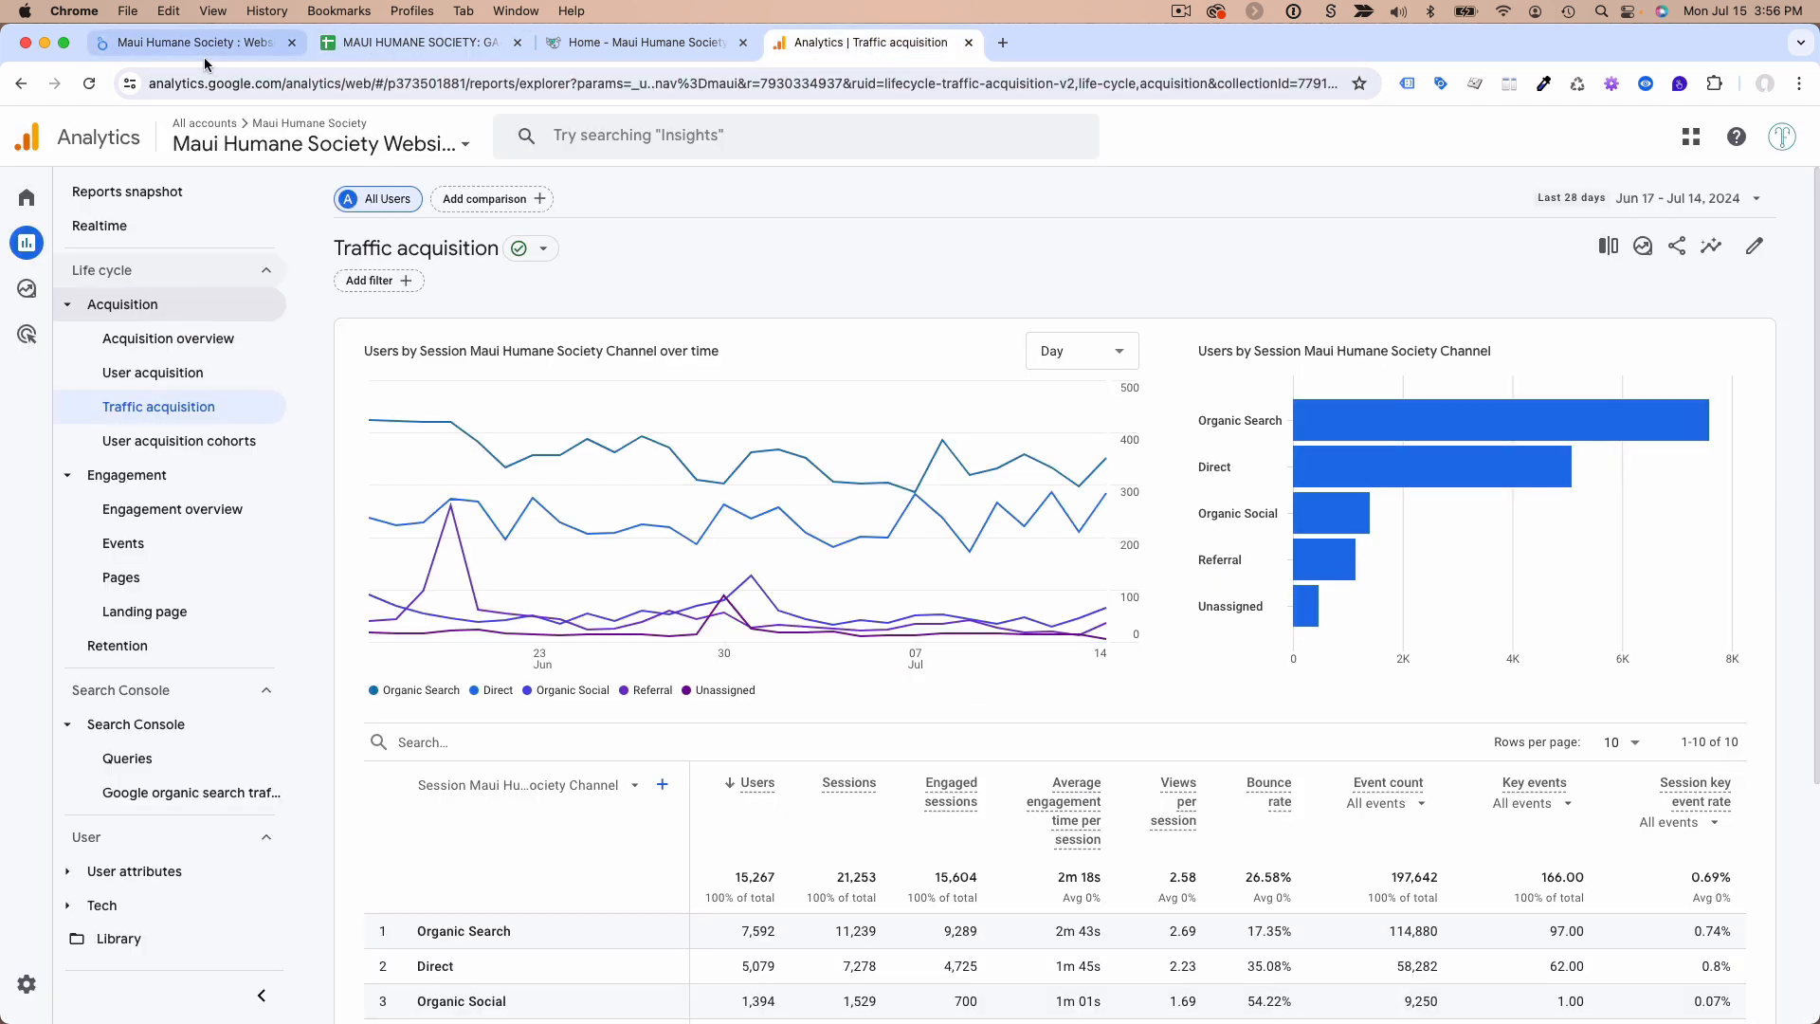
mouse_move(846, 787)
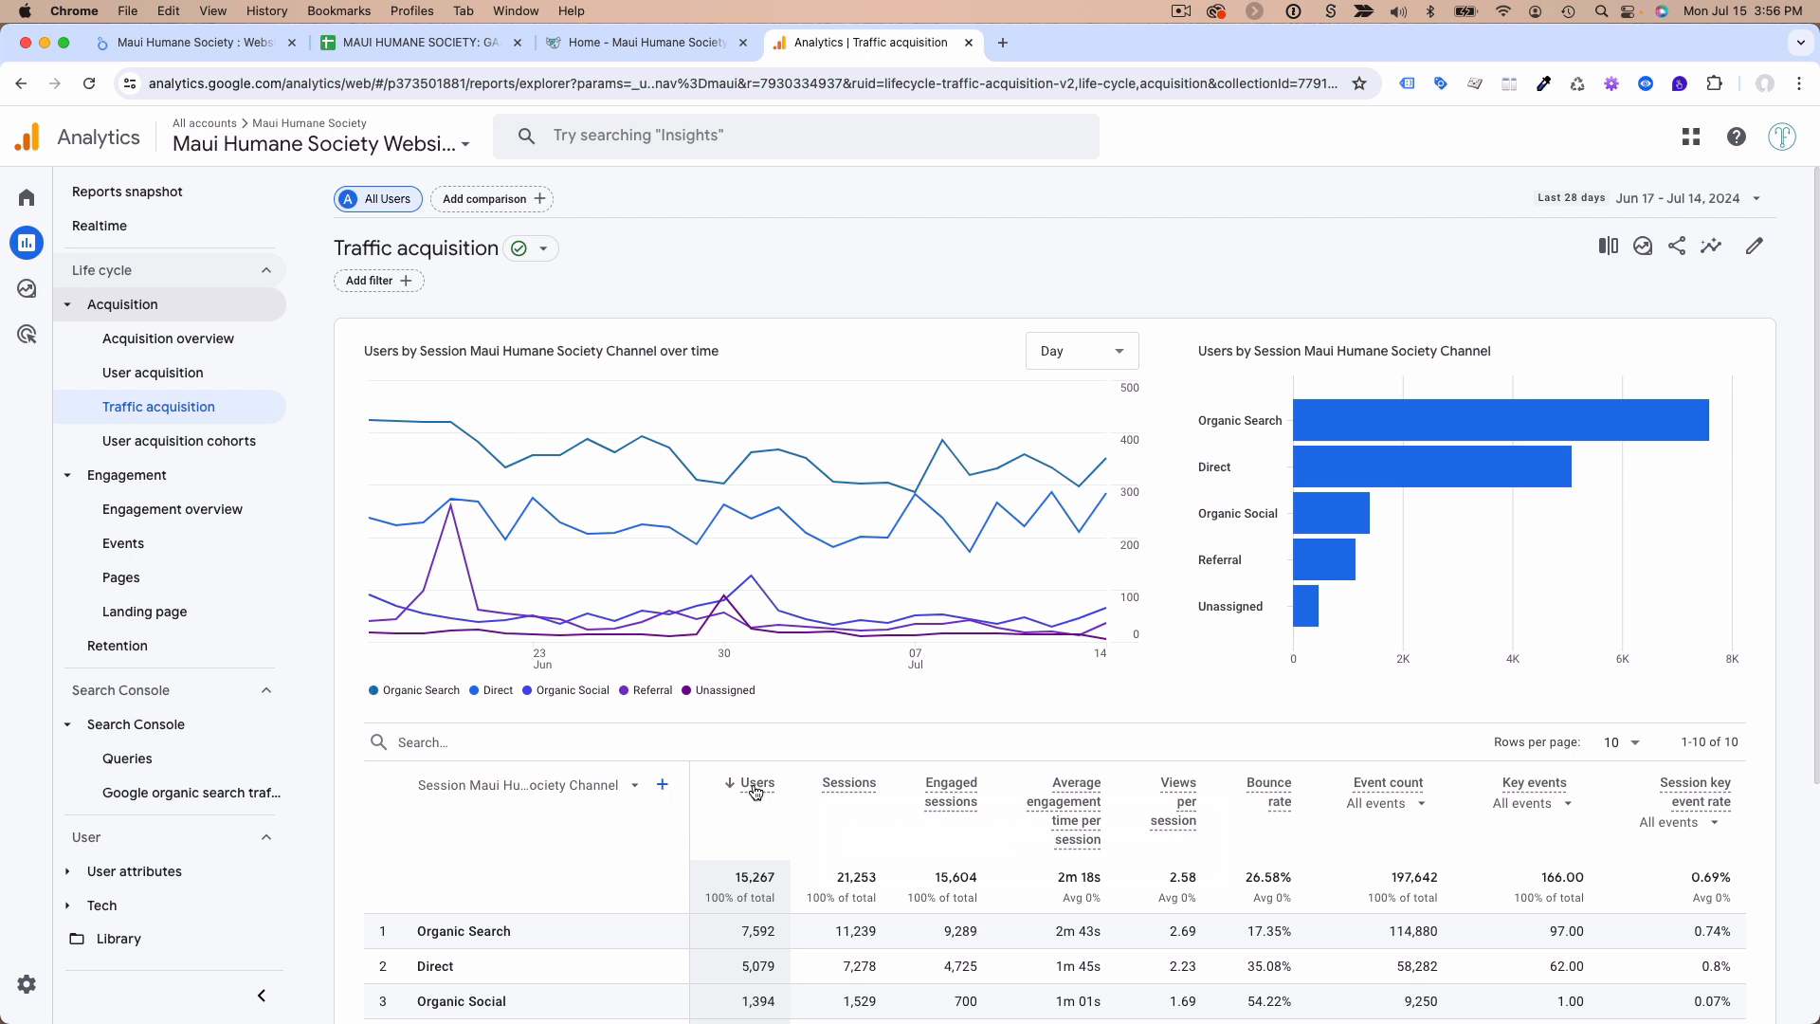
scroll(490, 268, down, 1)
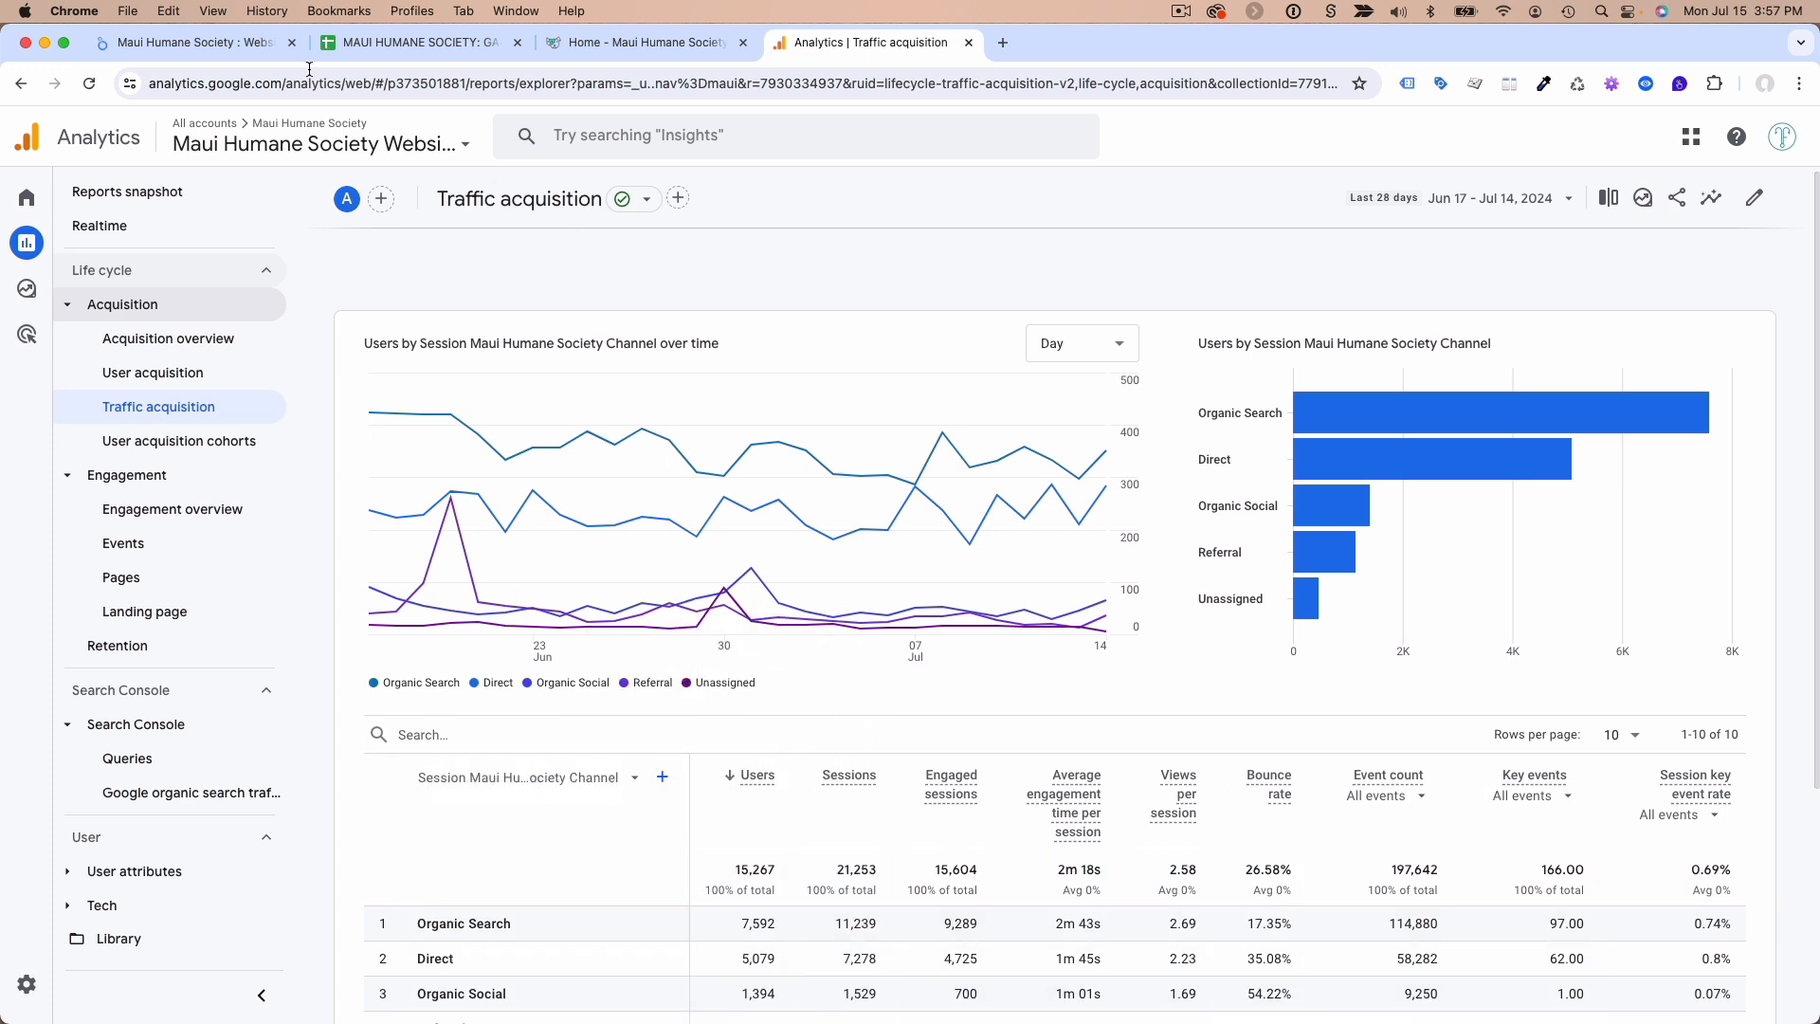
- Return to Looker Studio, search the data fields for "sessions", and clear the search
click(236, 50)
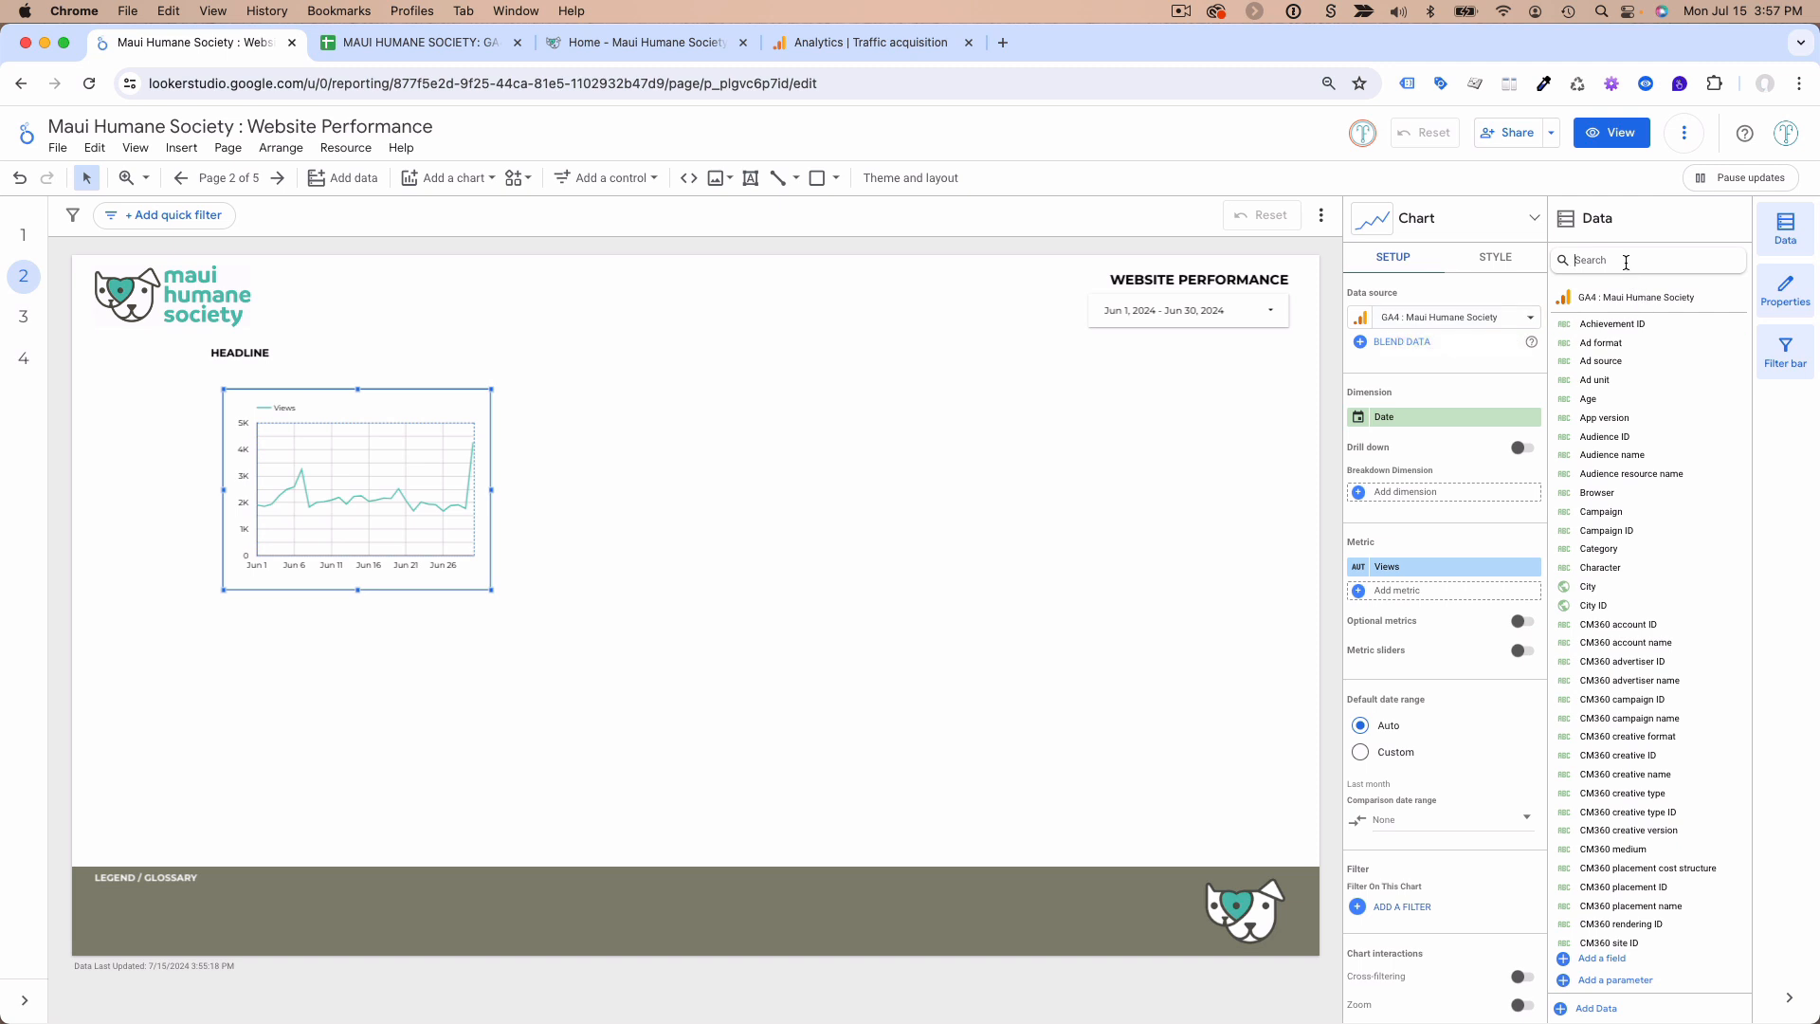
text(sessions)
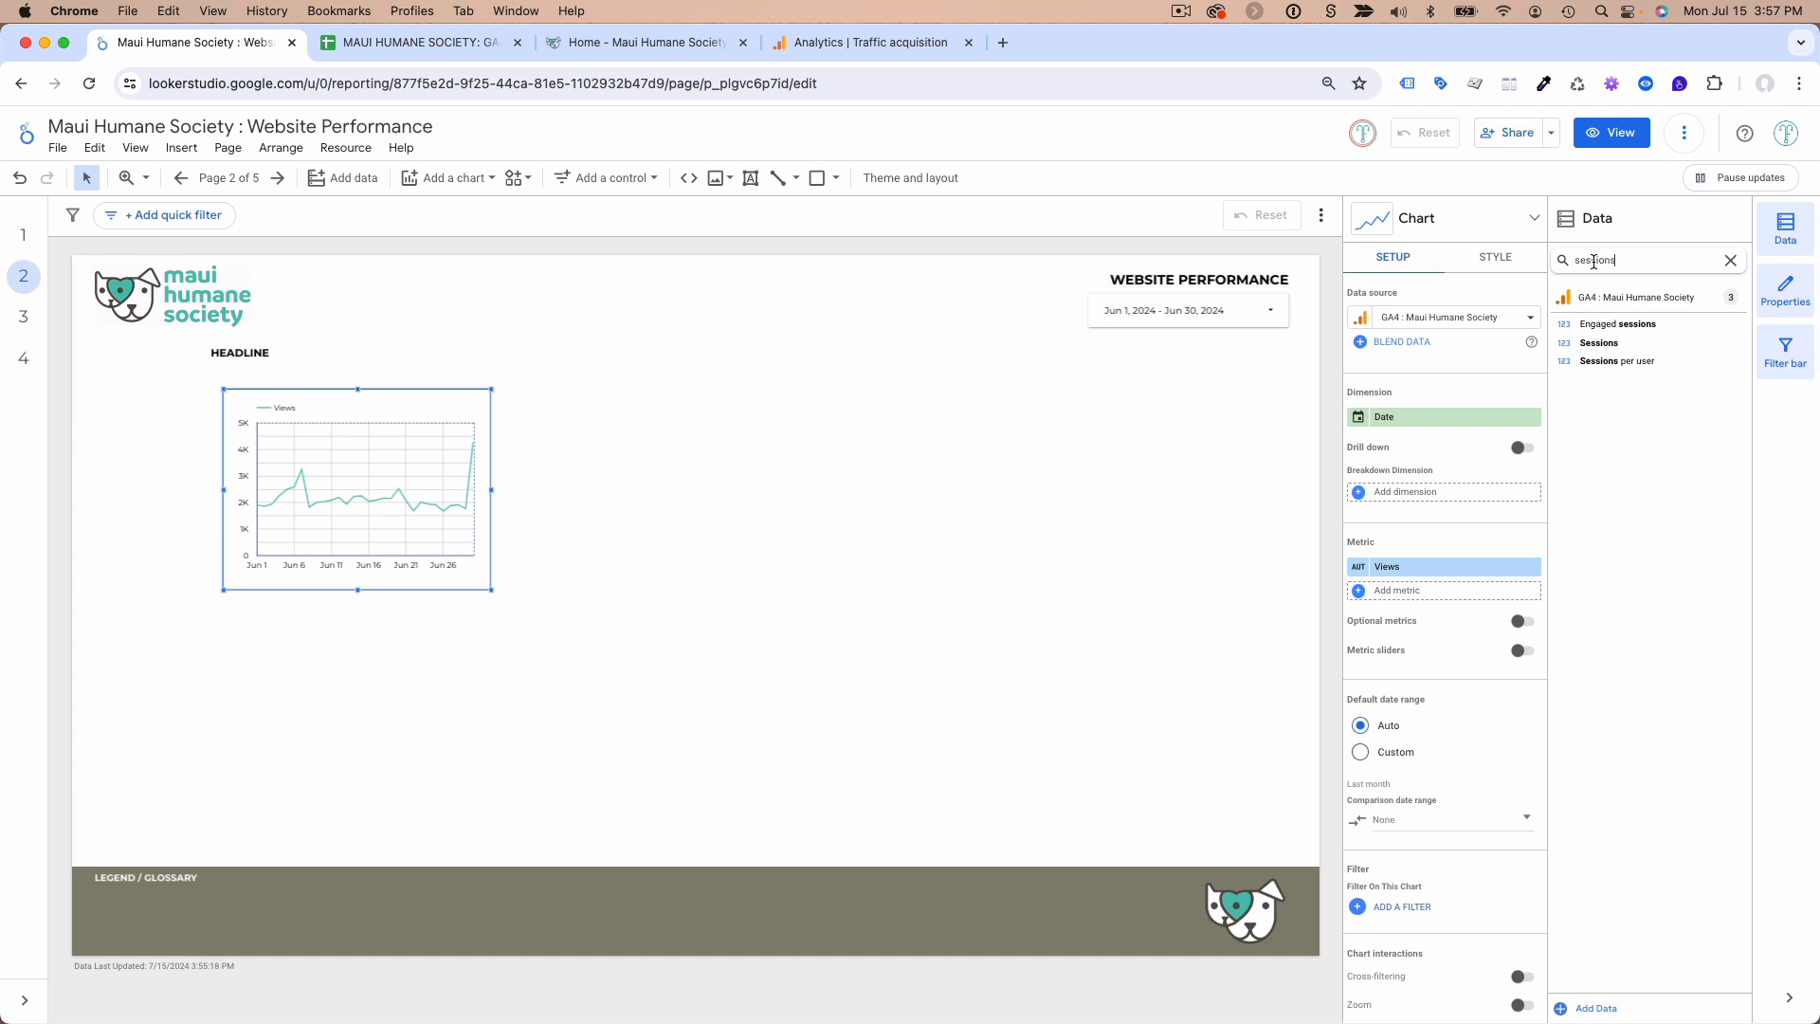
click(1731, 260)
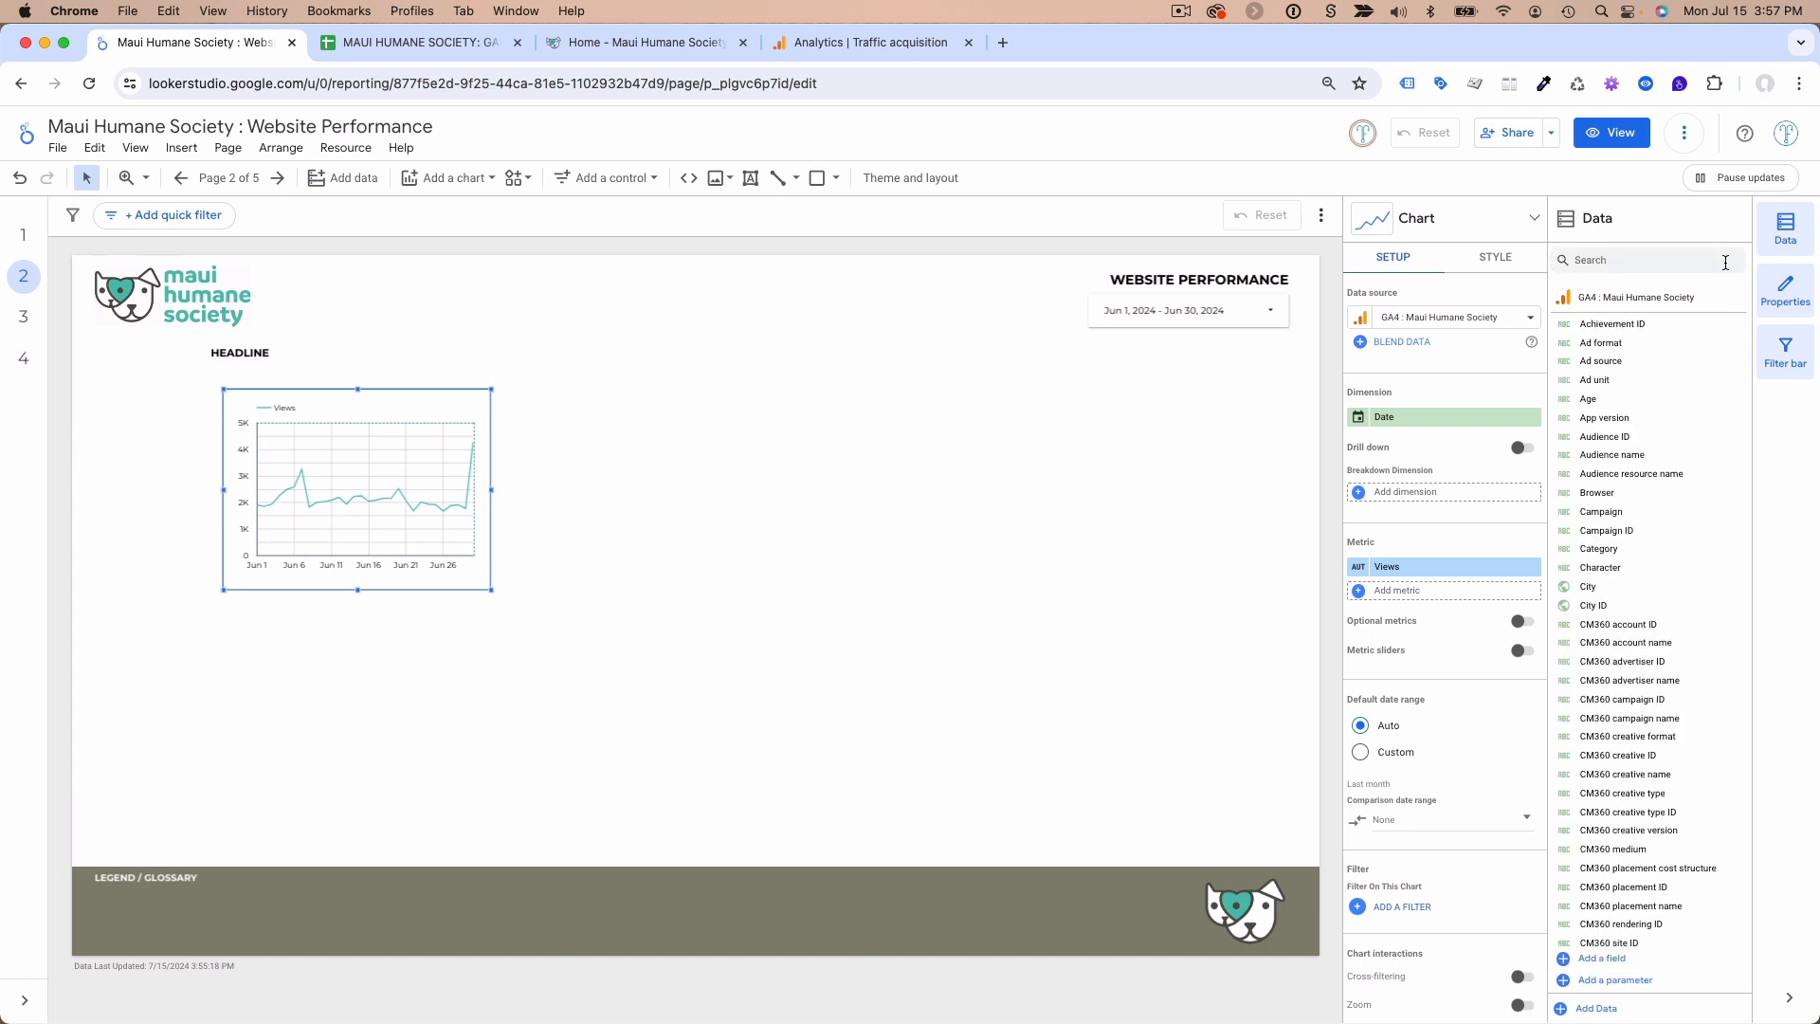
- Replace the chart's Views metric with Sessions from the GA4 field list, then widen the chart and align it under HEADLINE
scroll(1654, 455, down, 10)
scroll(1662, 448, down, 15)
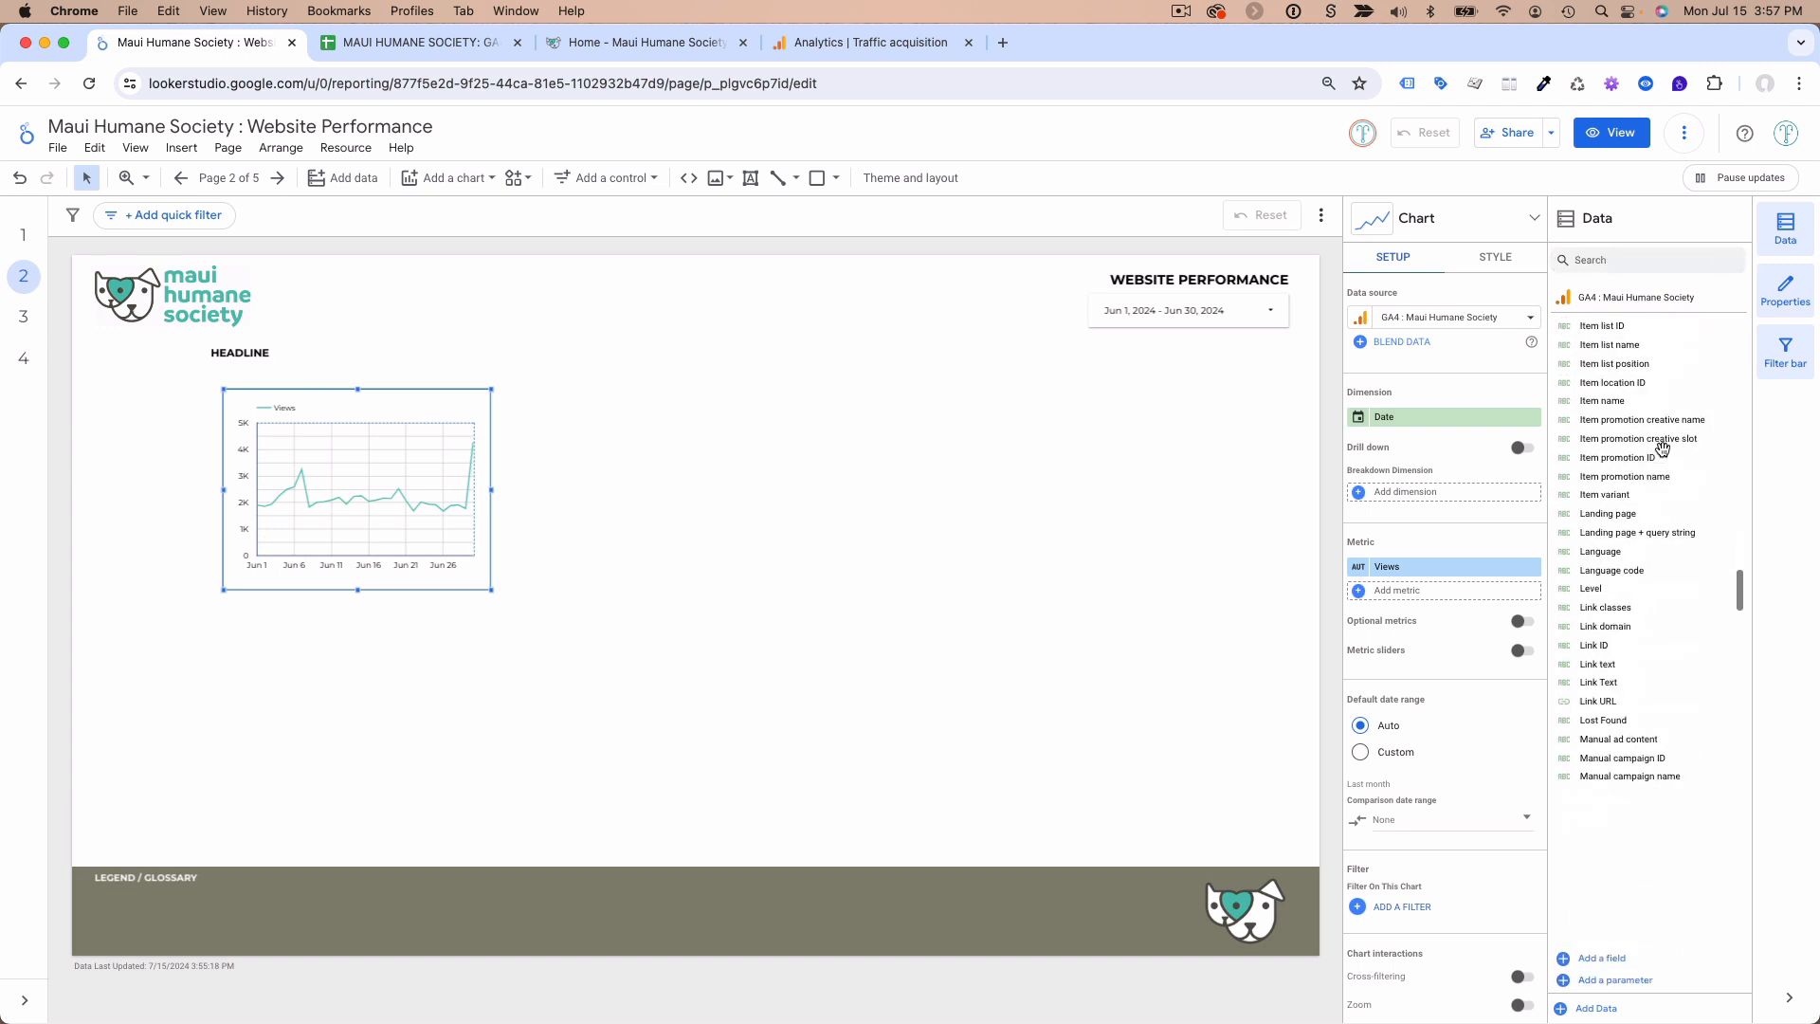
scroll(1662, 449, down, 5)
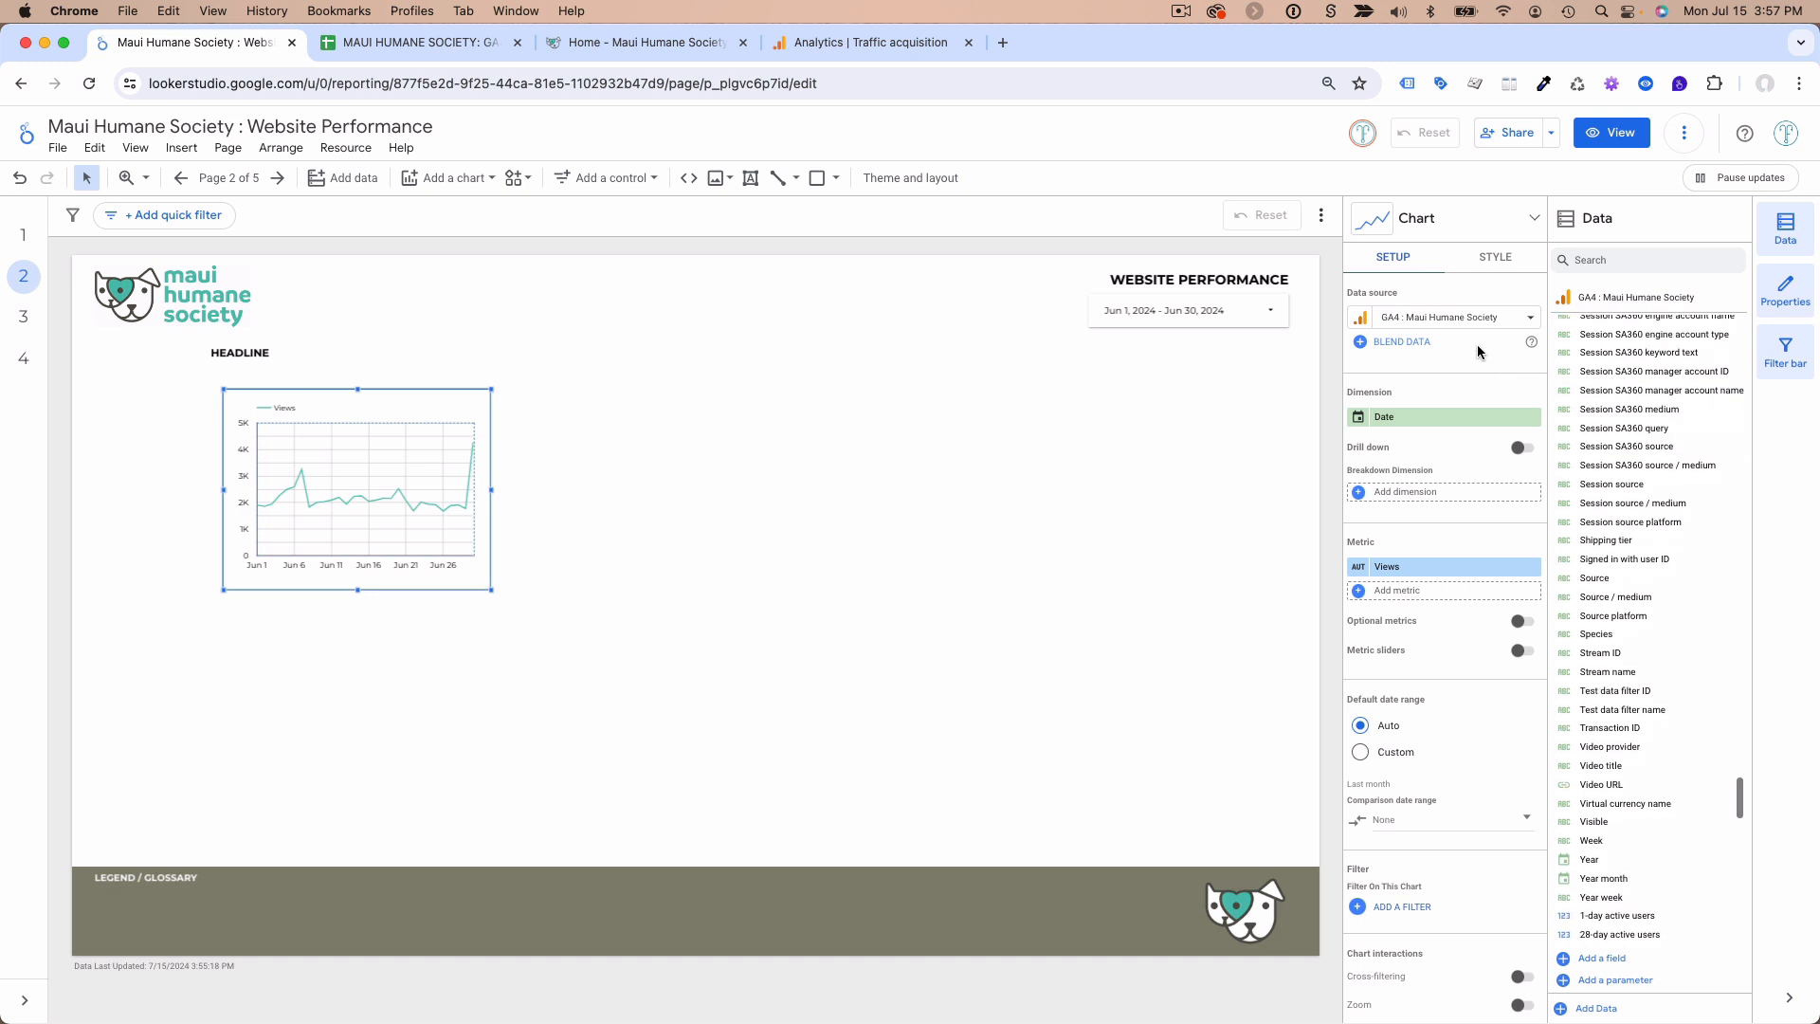
scroll(1649, 510, down, 10)
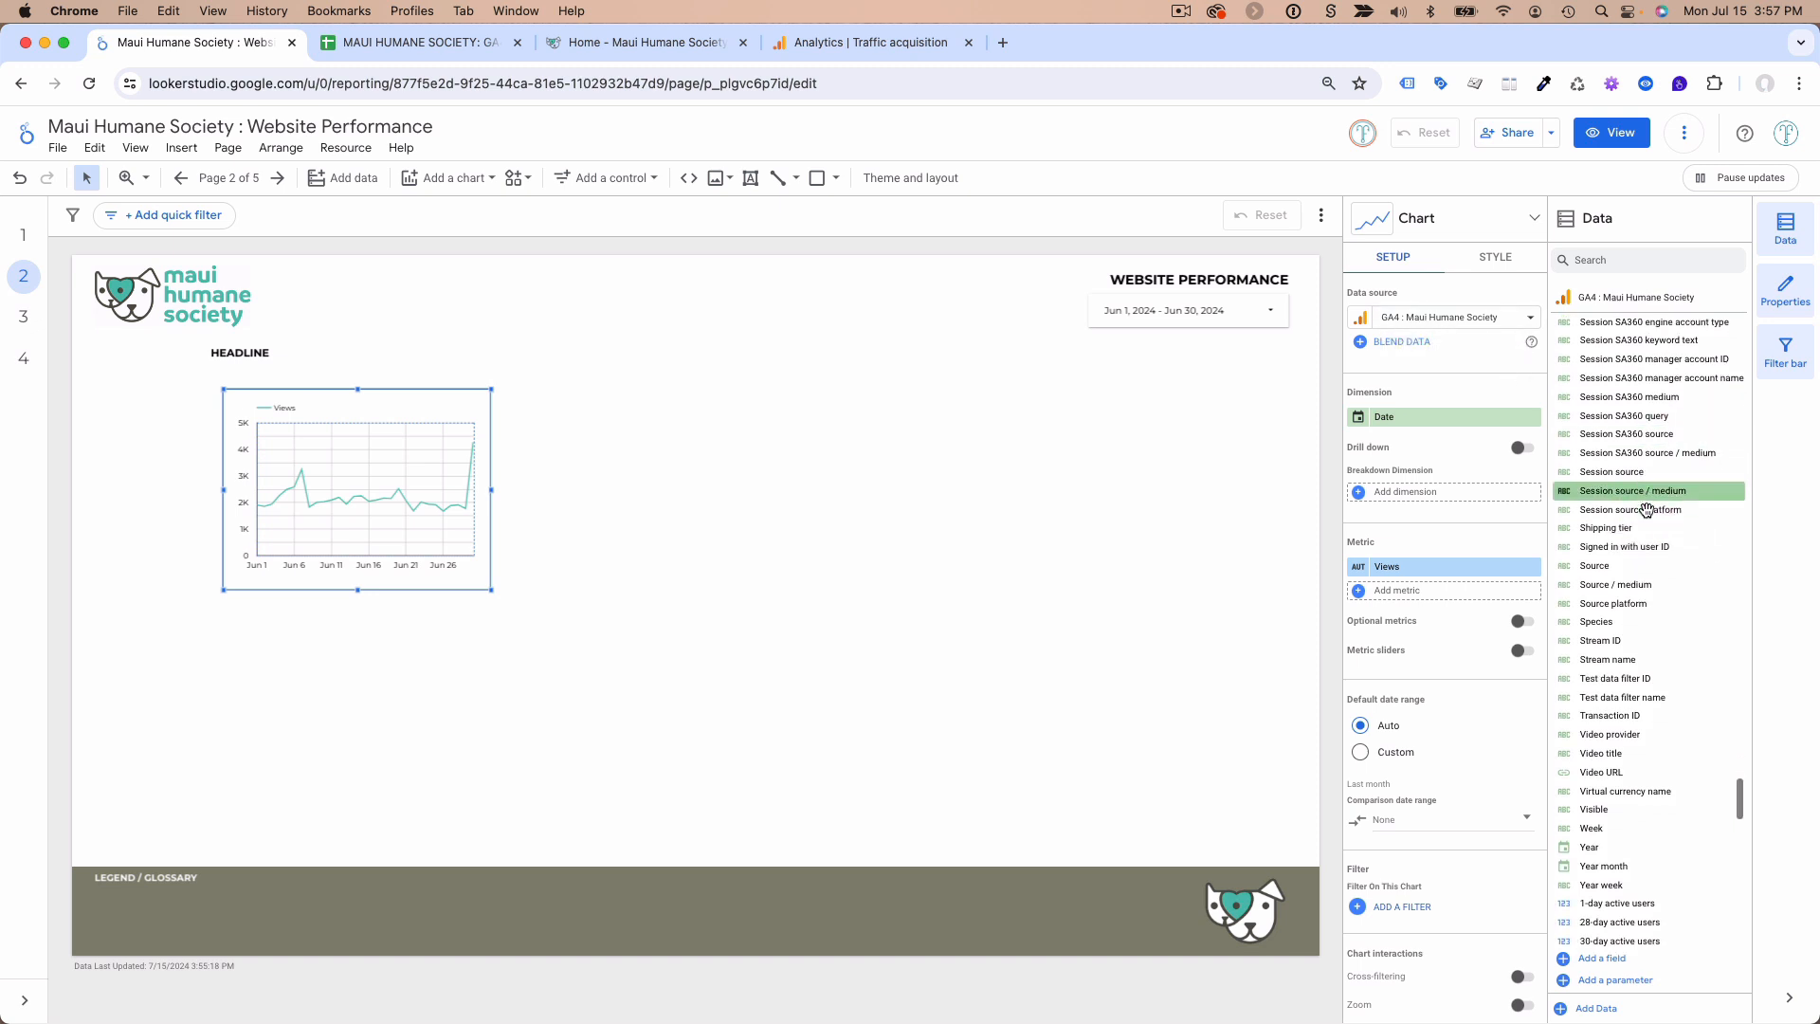
scroll(1647, 510, down, 5)
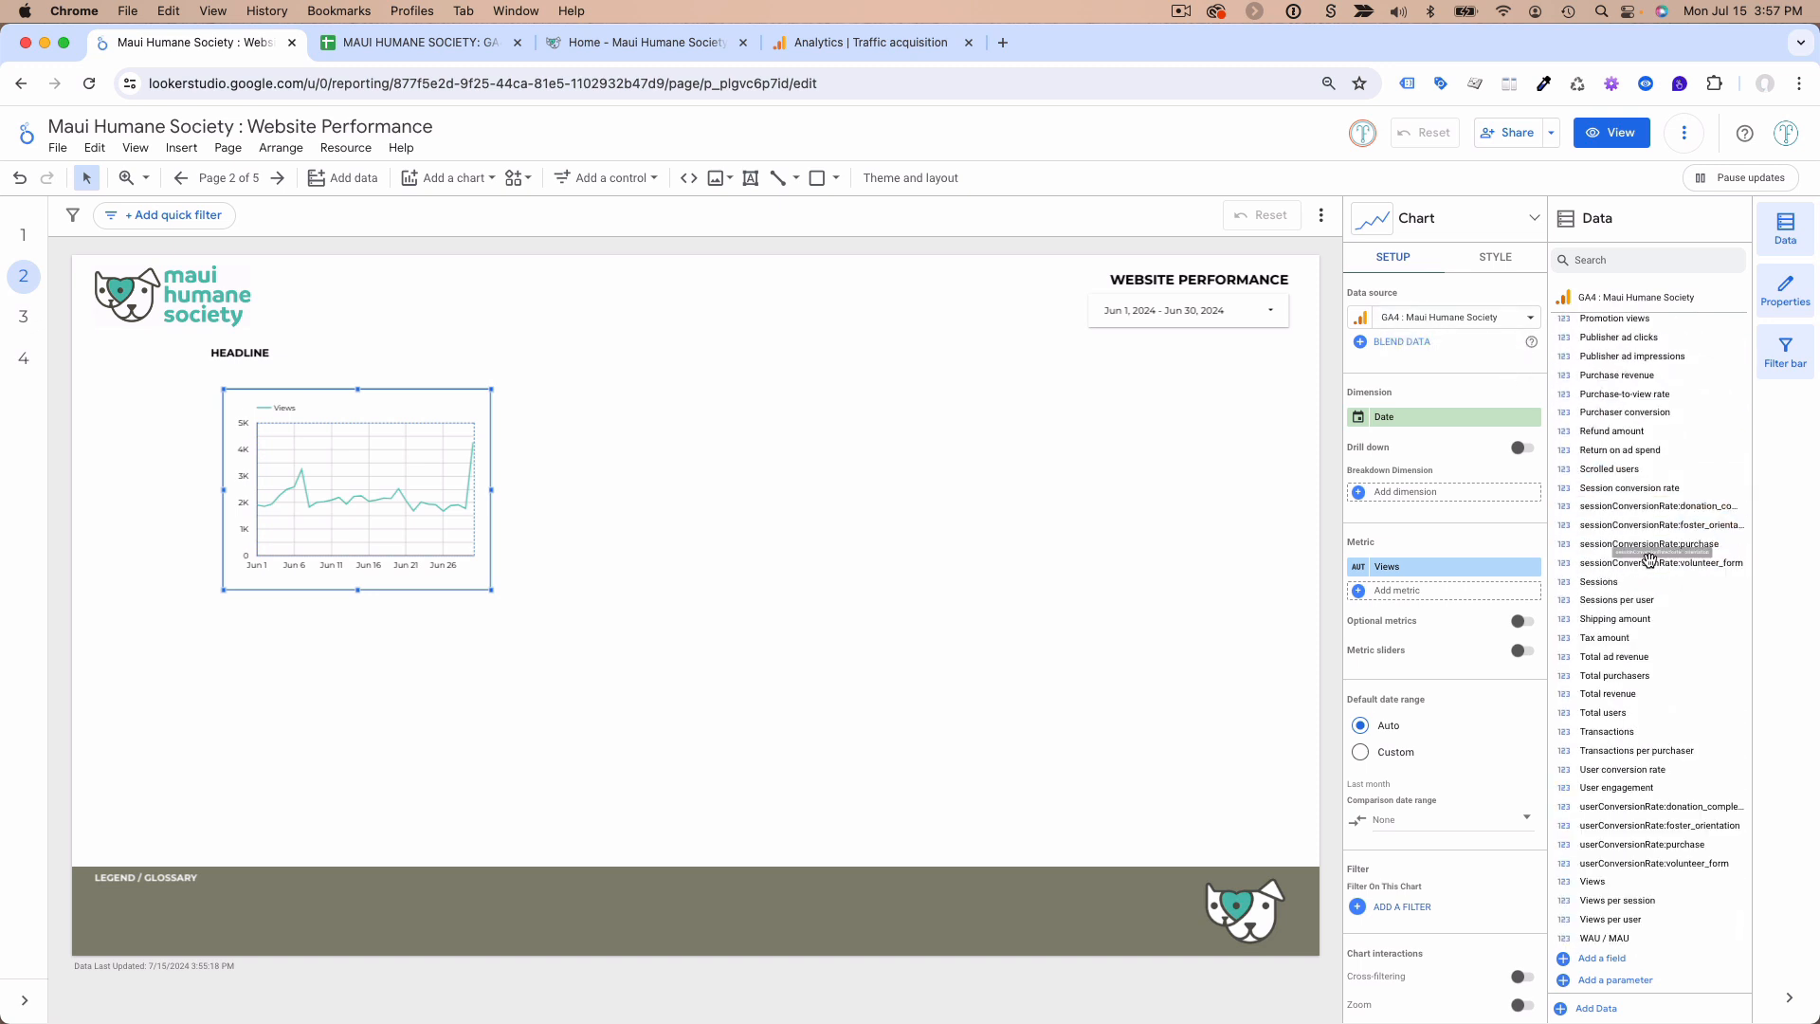
drag(1644, 581, 1485, 572)
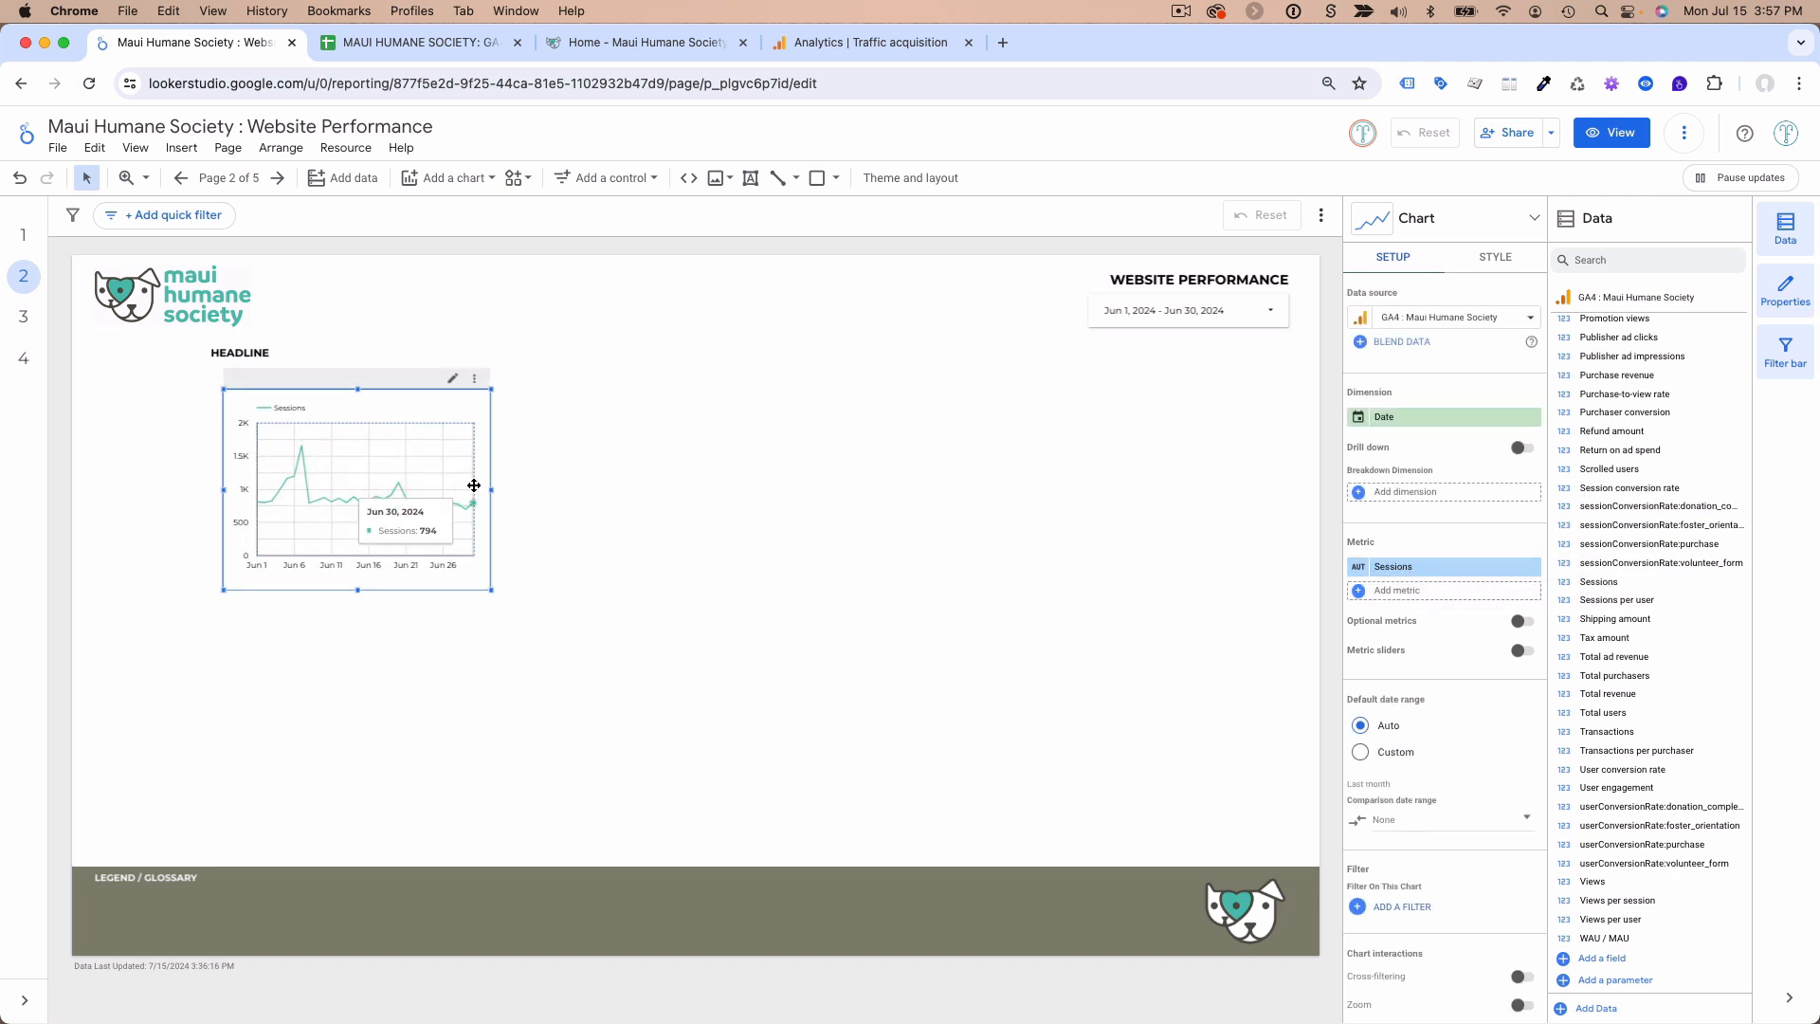
drag(492, 489, 637, 486)
drag(407, 404, 386, 385)
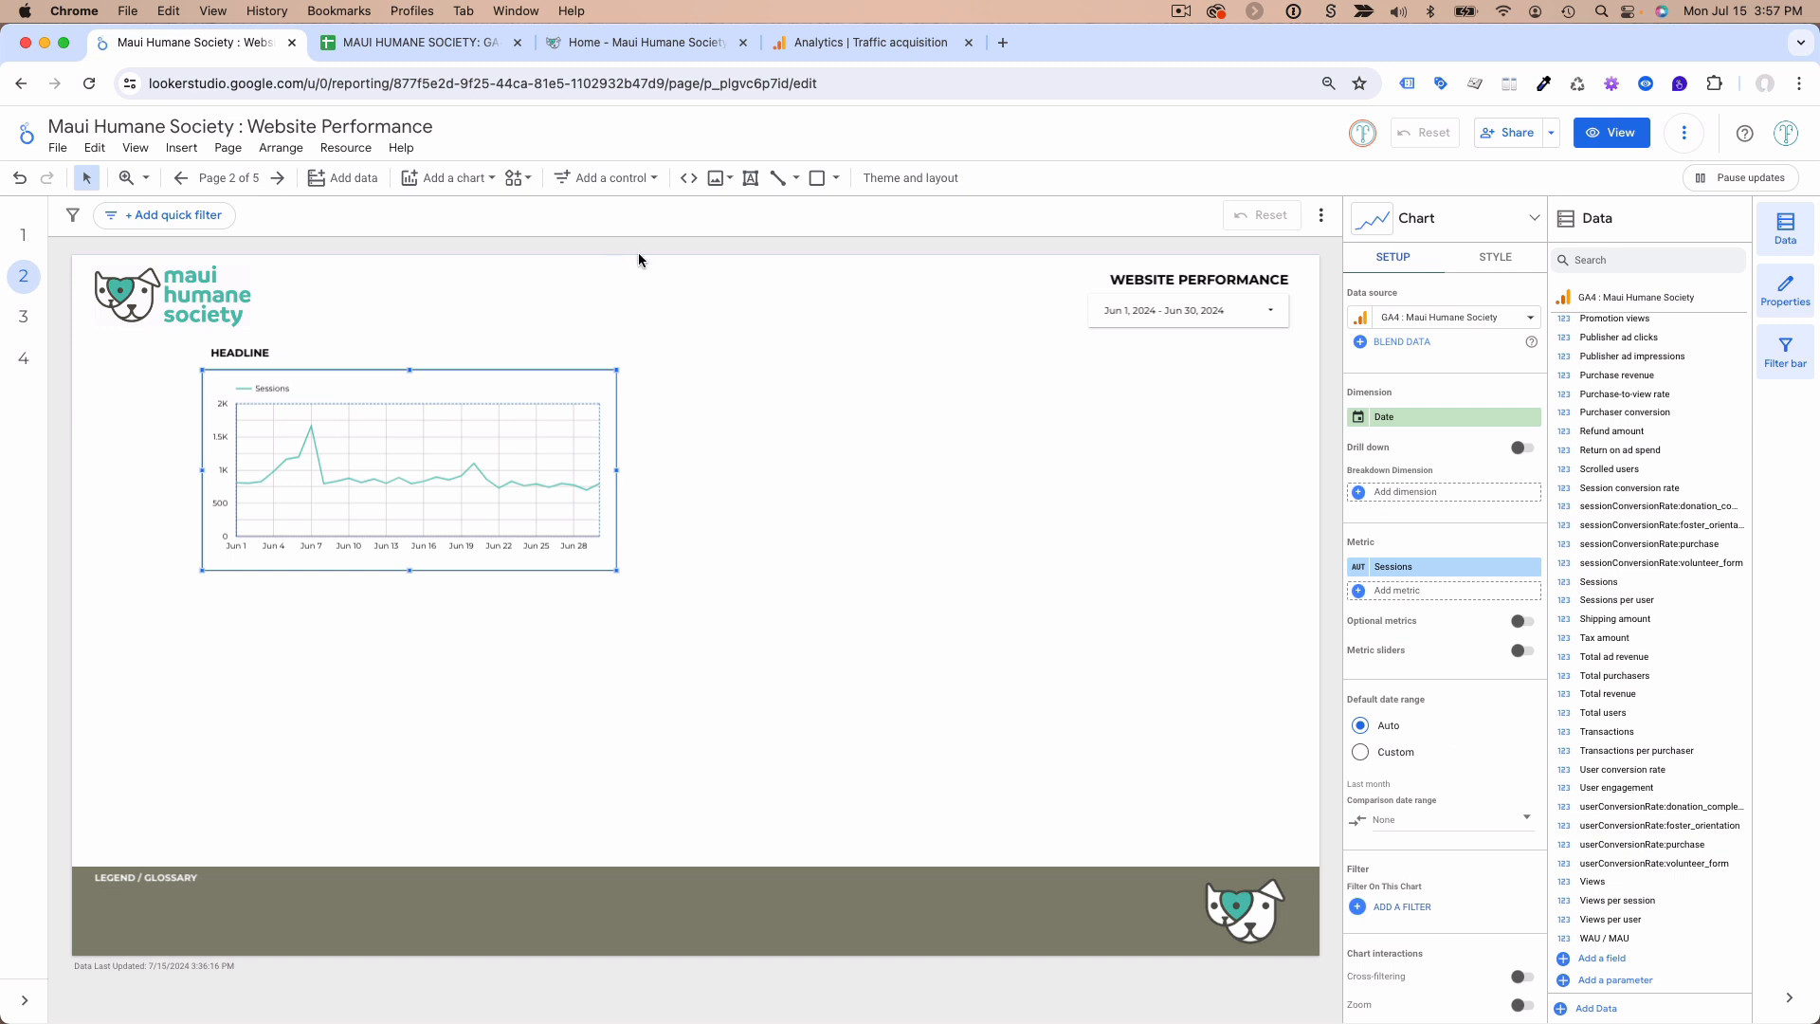
- Check the visits wording in Google Sheets, rename the chart's Sessions metric to Visits in Looker Studio, and nudge the chart up toward HEADLINE
click(397, 59)
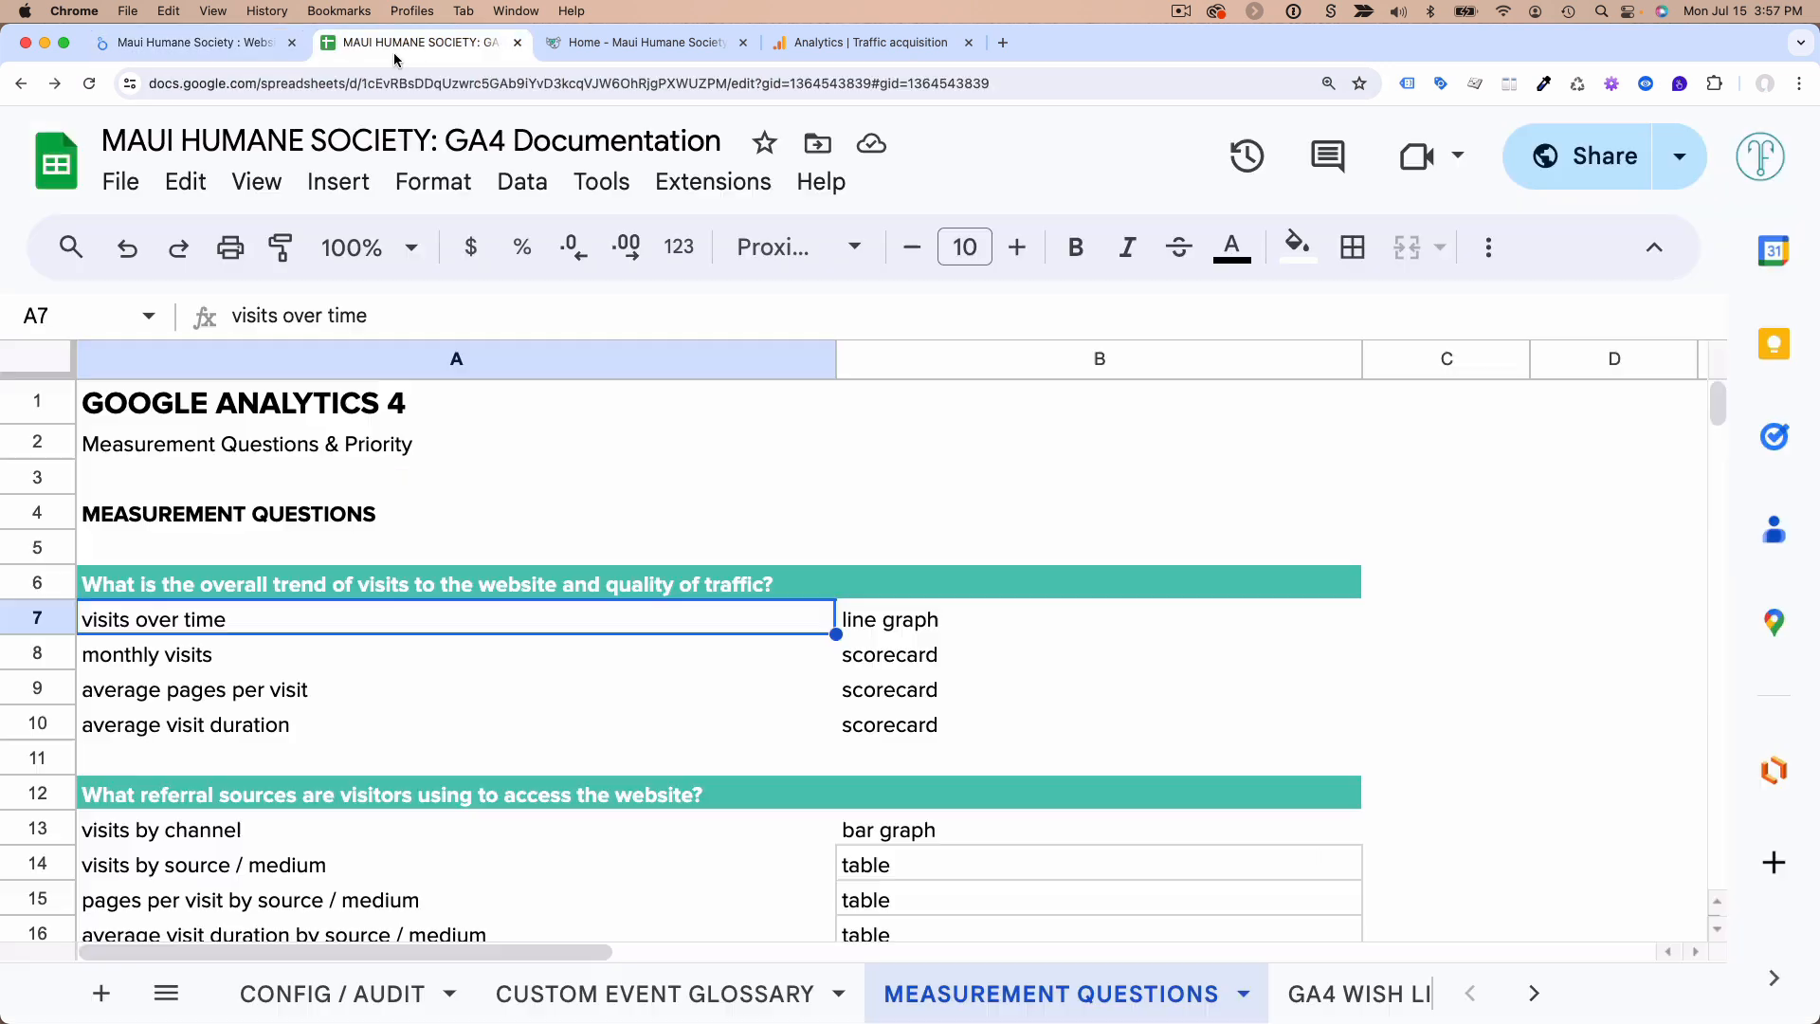
double_click(106, 623)
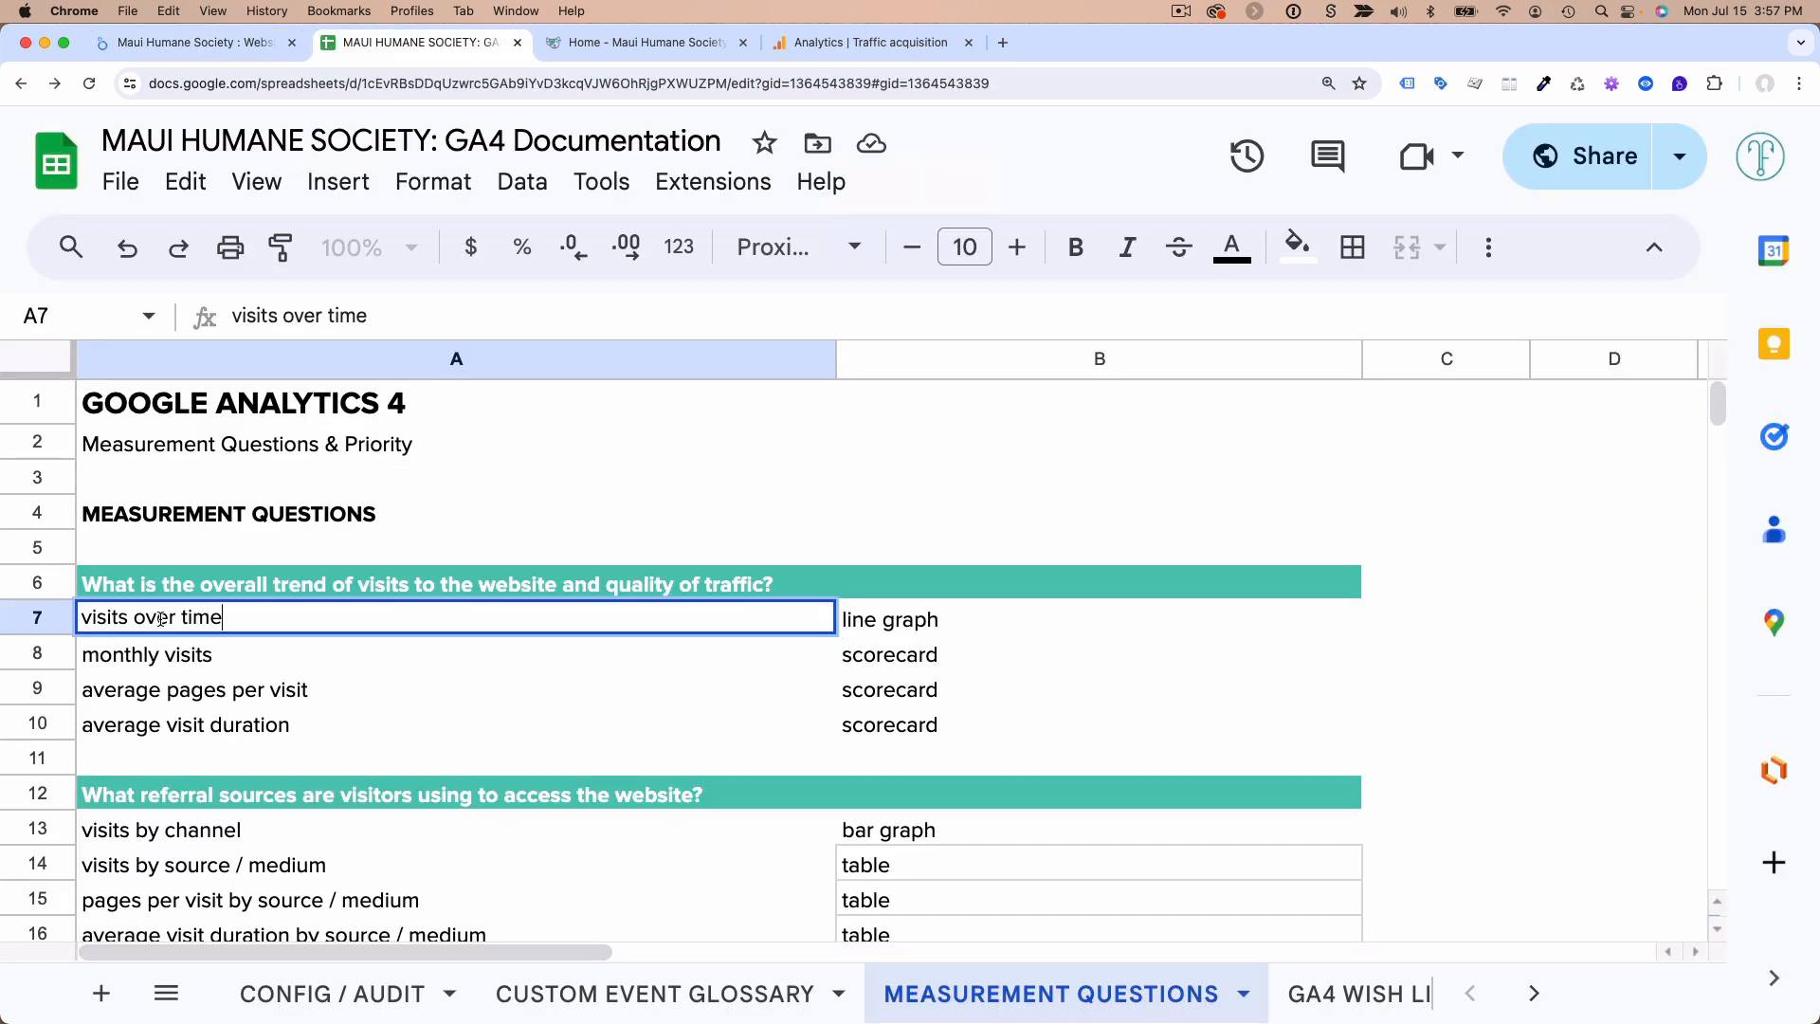
click(193, 45)
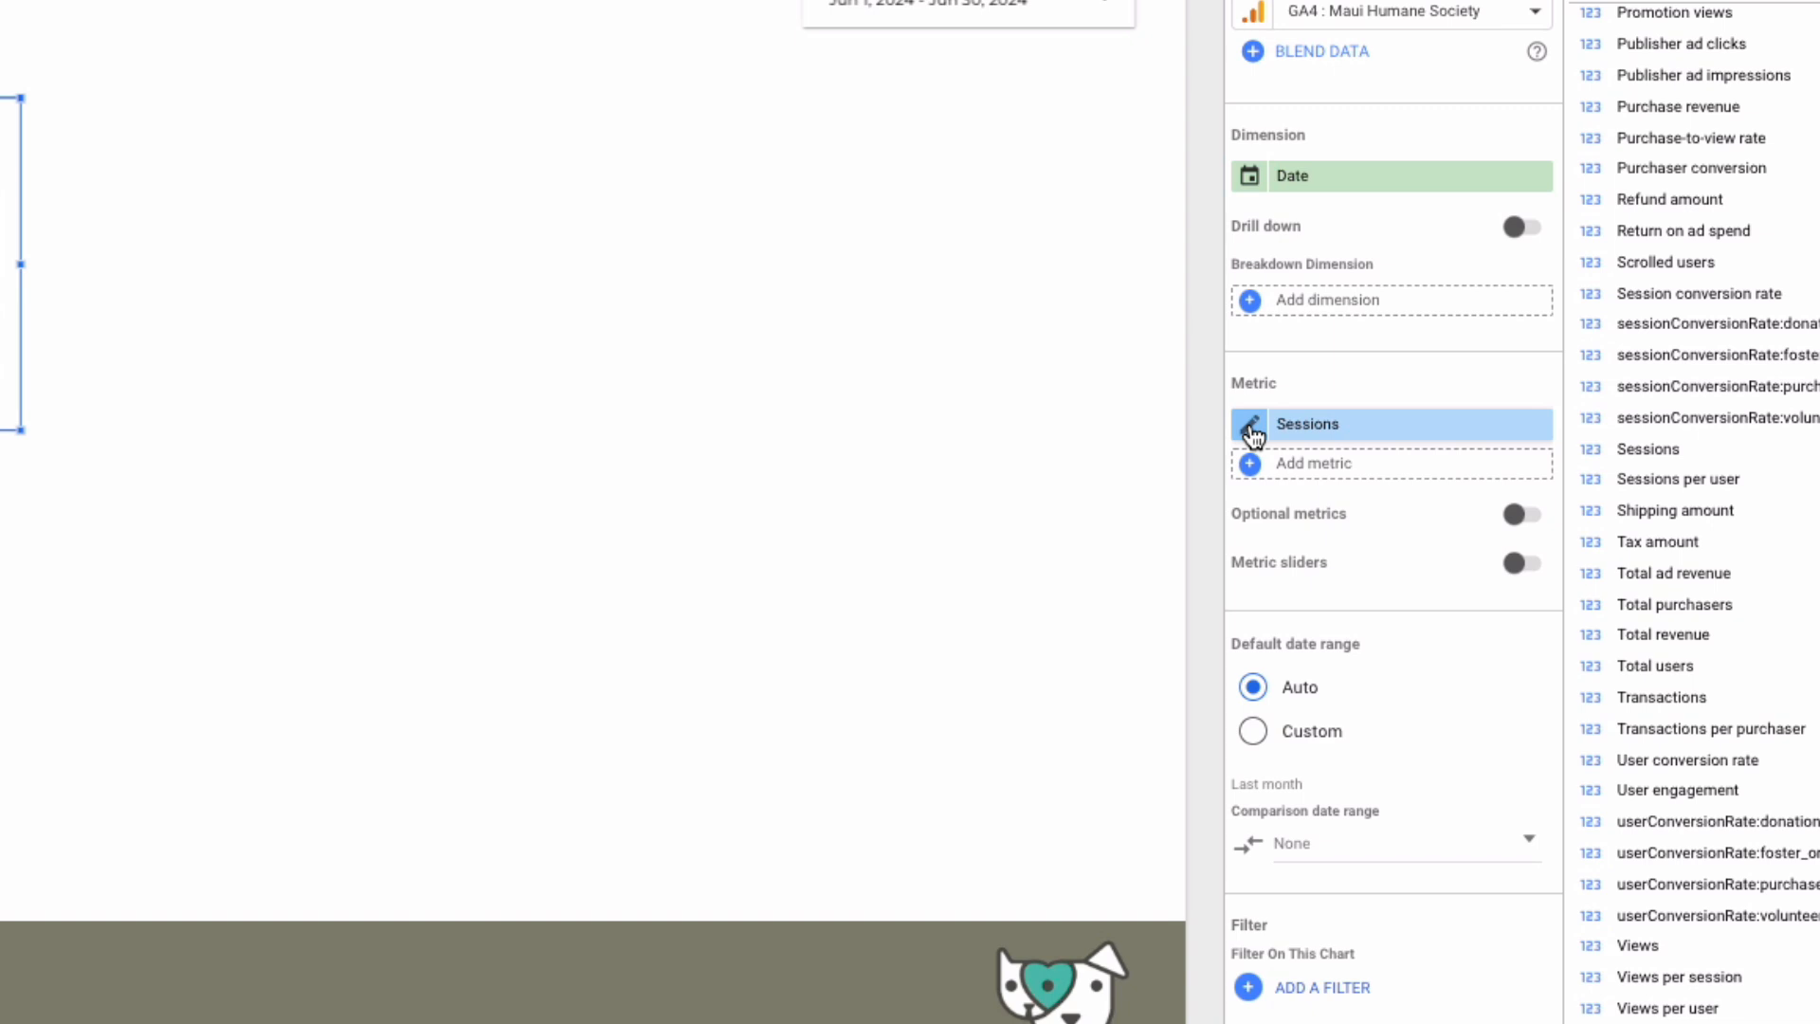
click(1251, 431)
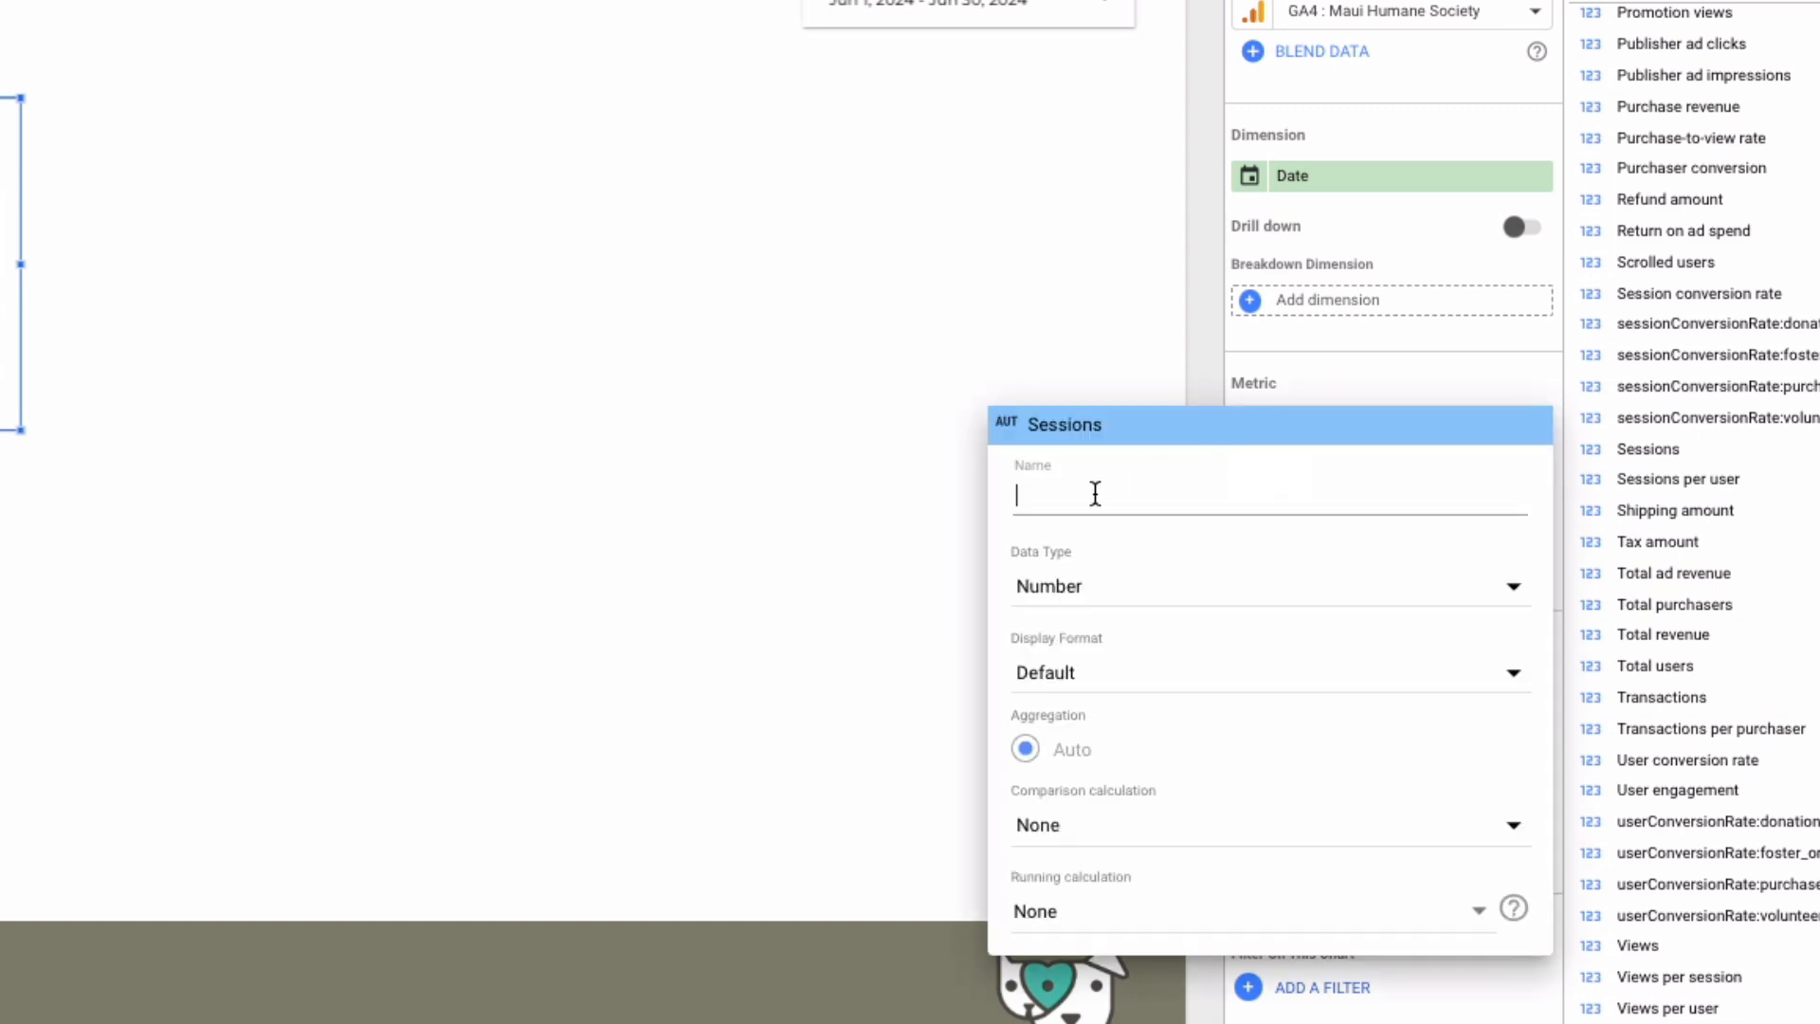
text(Visits)
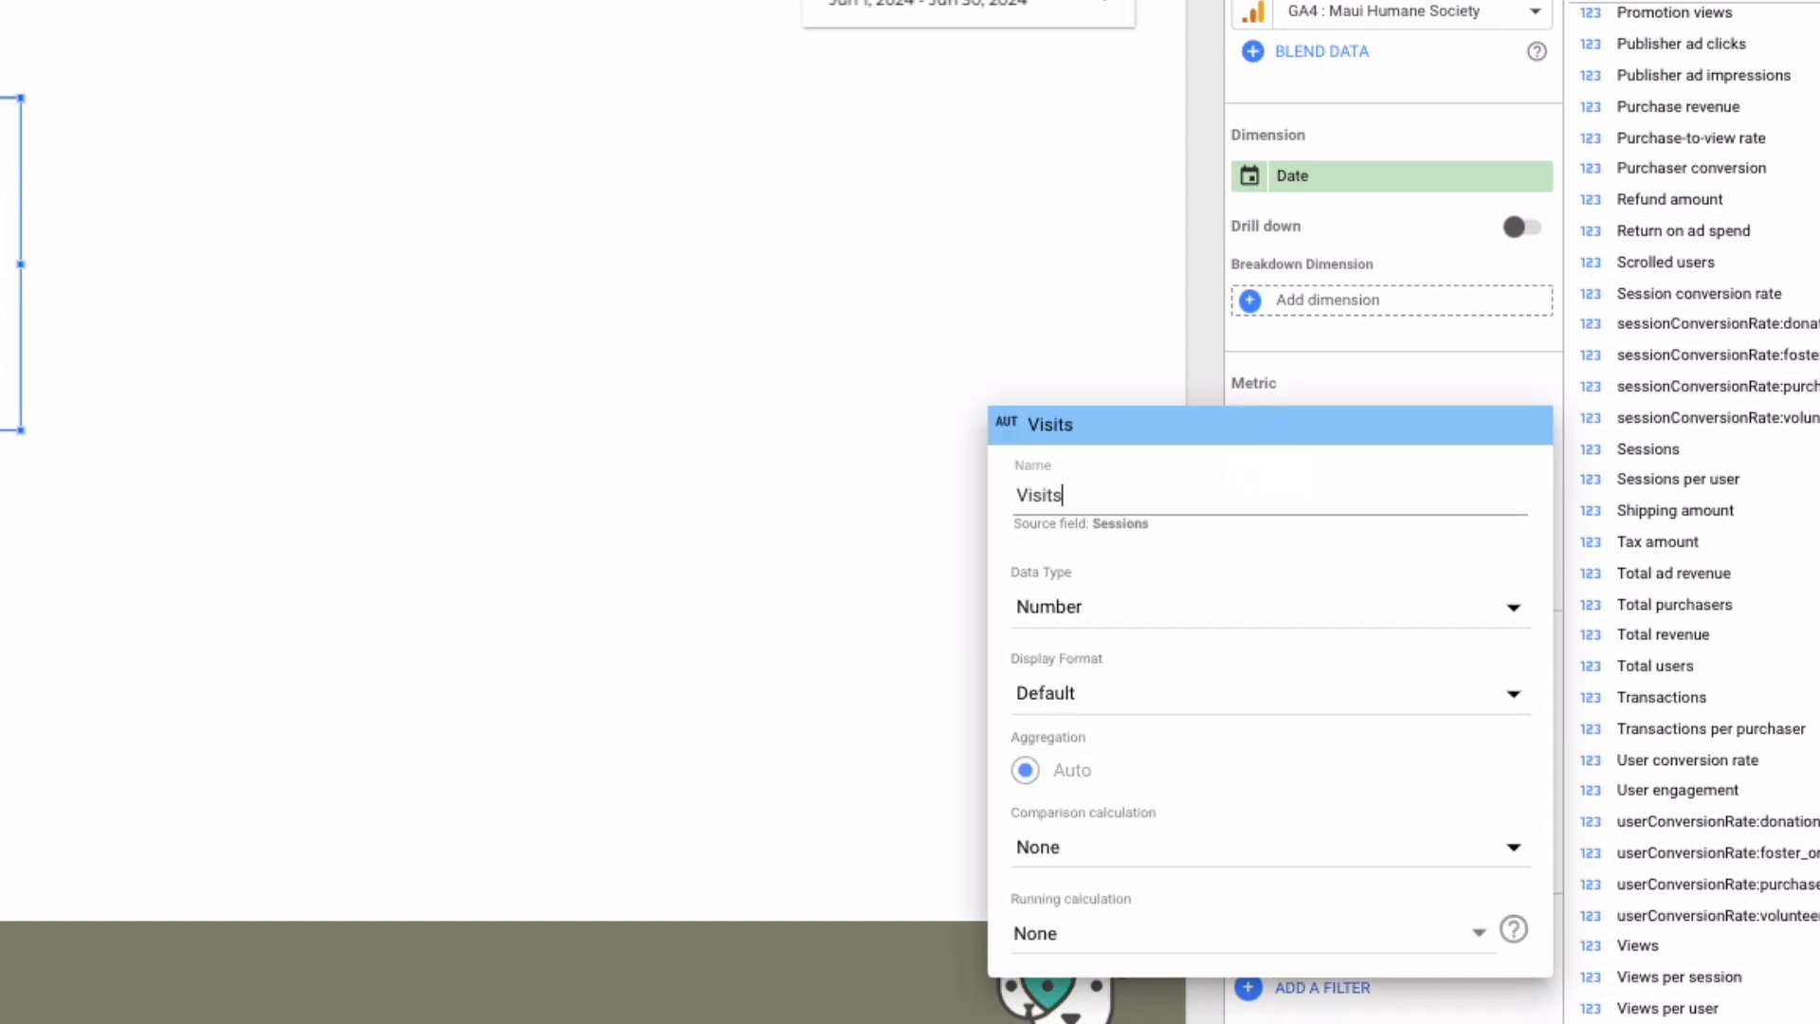
click(186, 149)
click(186, 149)
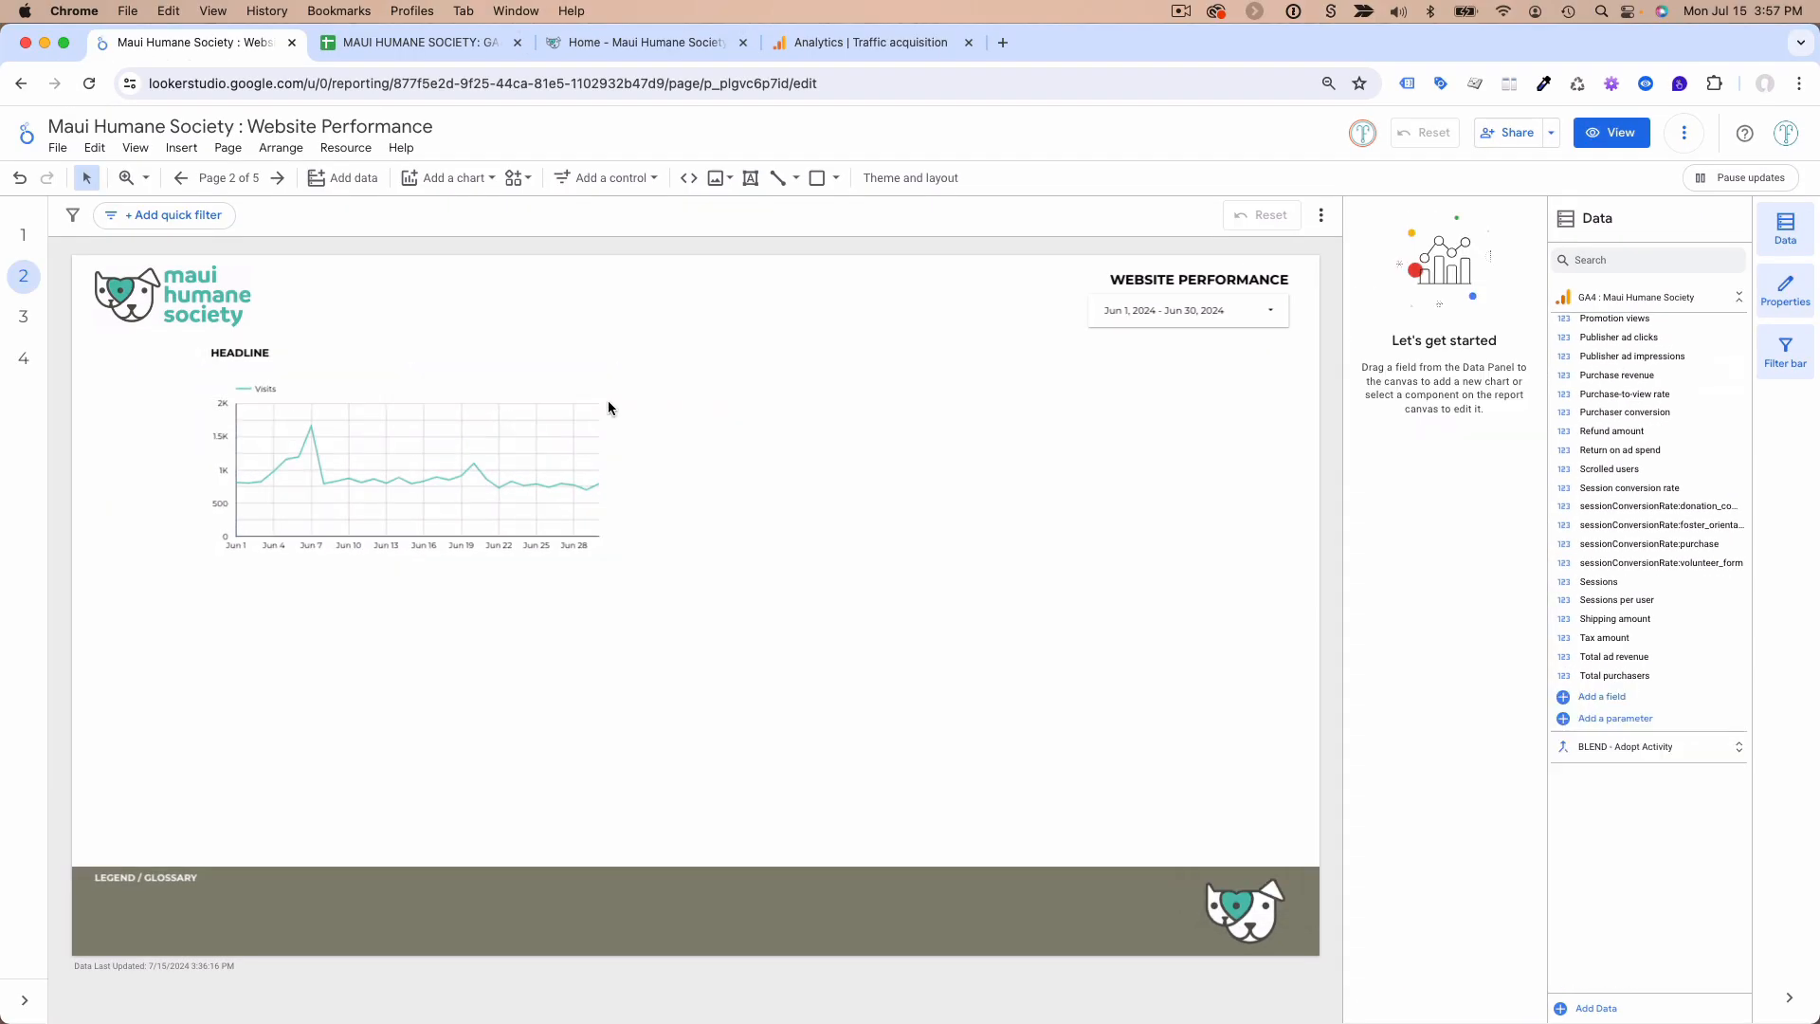
click(486, 389)
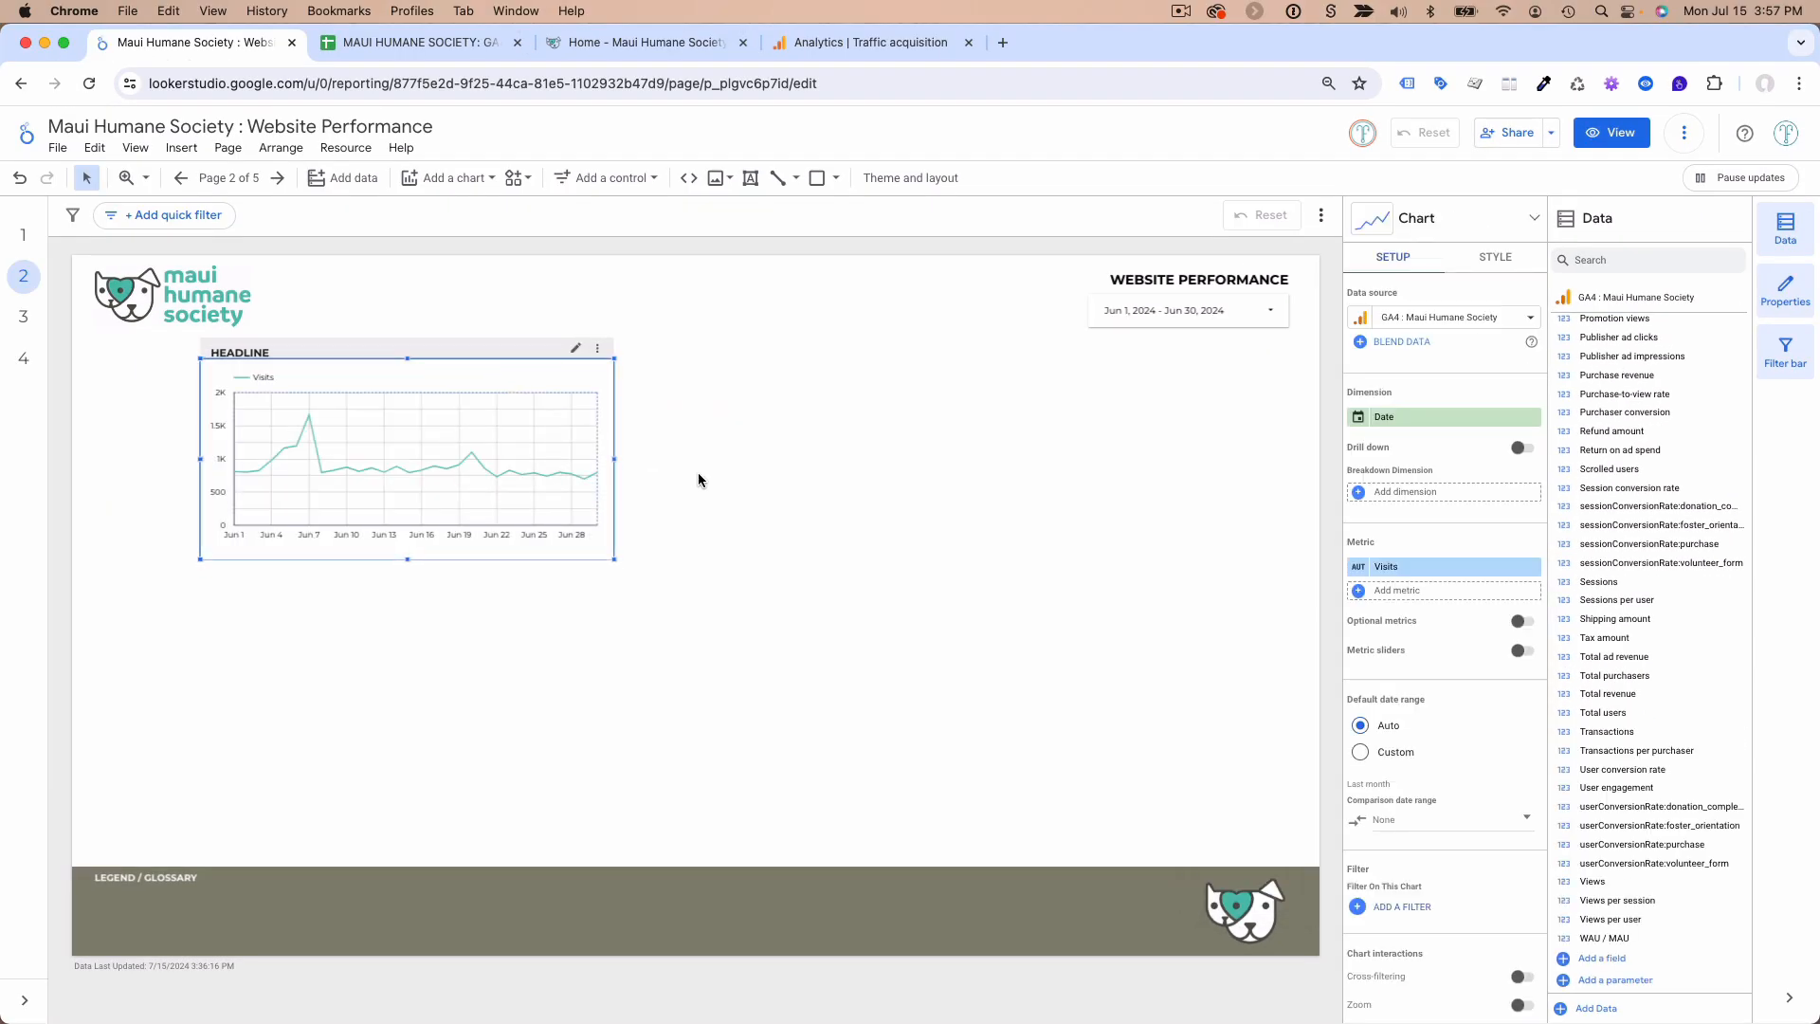
- Review the available report control types and the preset periods of the date range control, leaving both unchanged
scroll(1470, 583, down, 1)
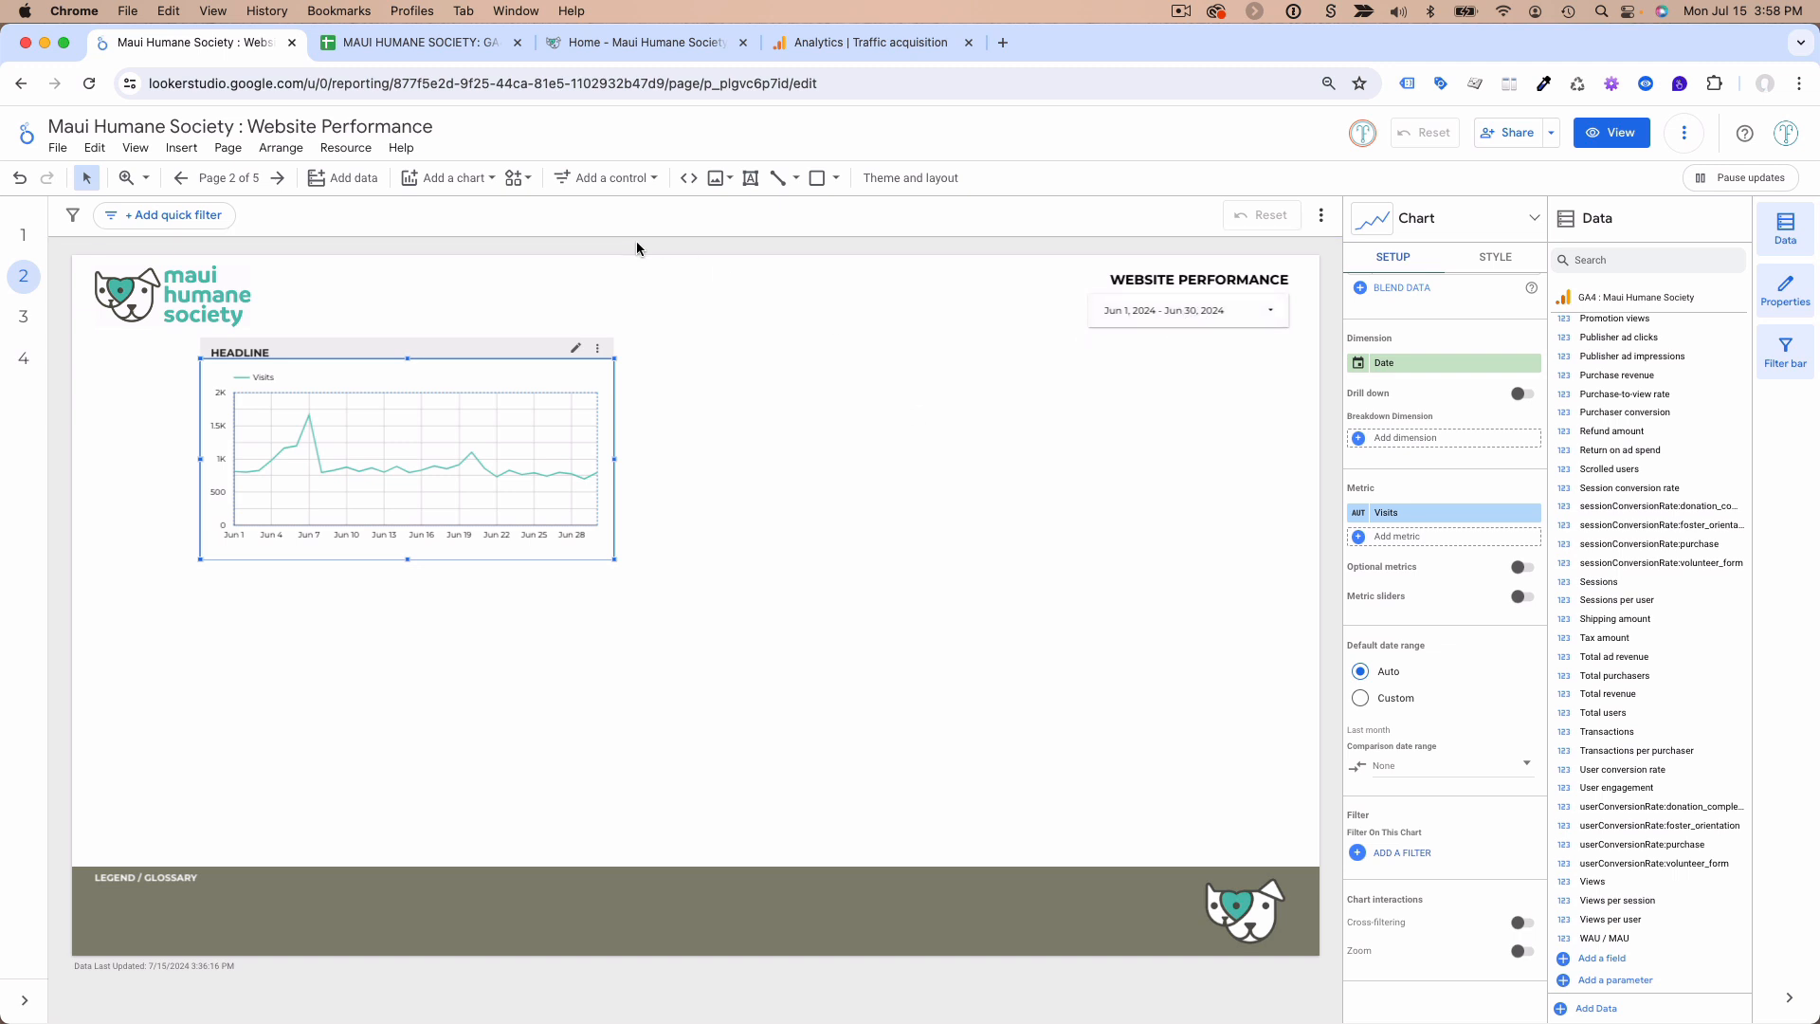
click(603, 178)
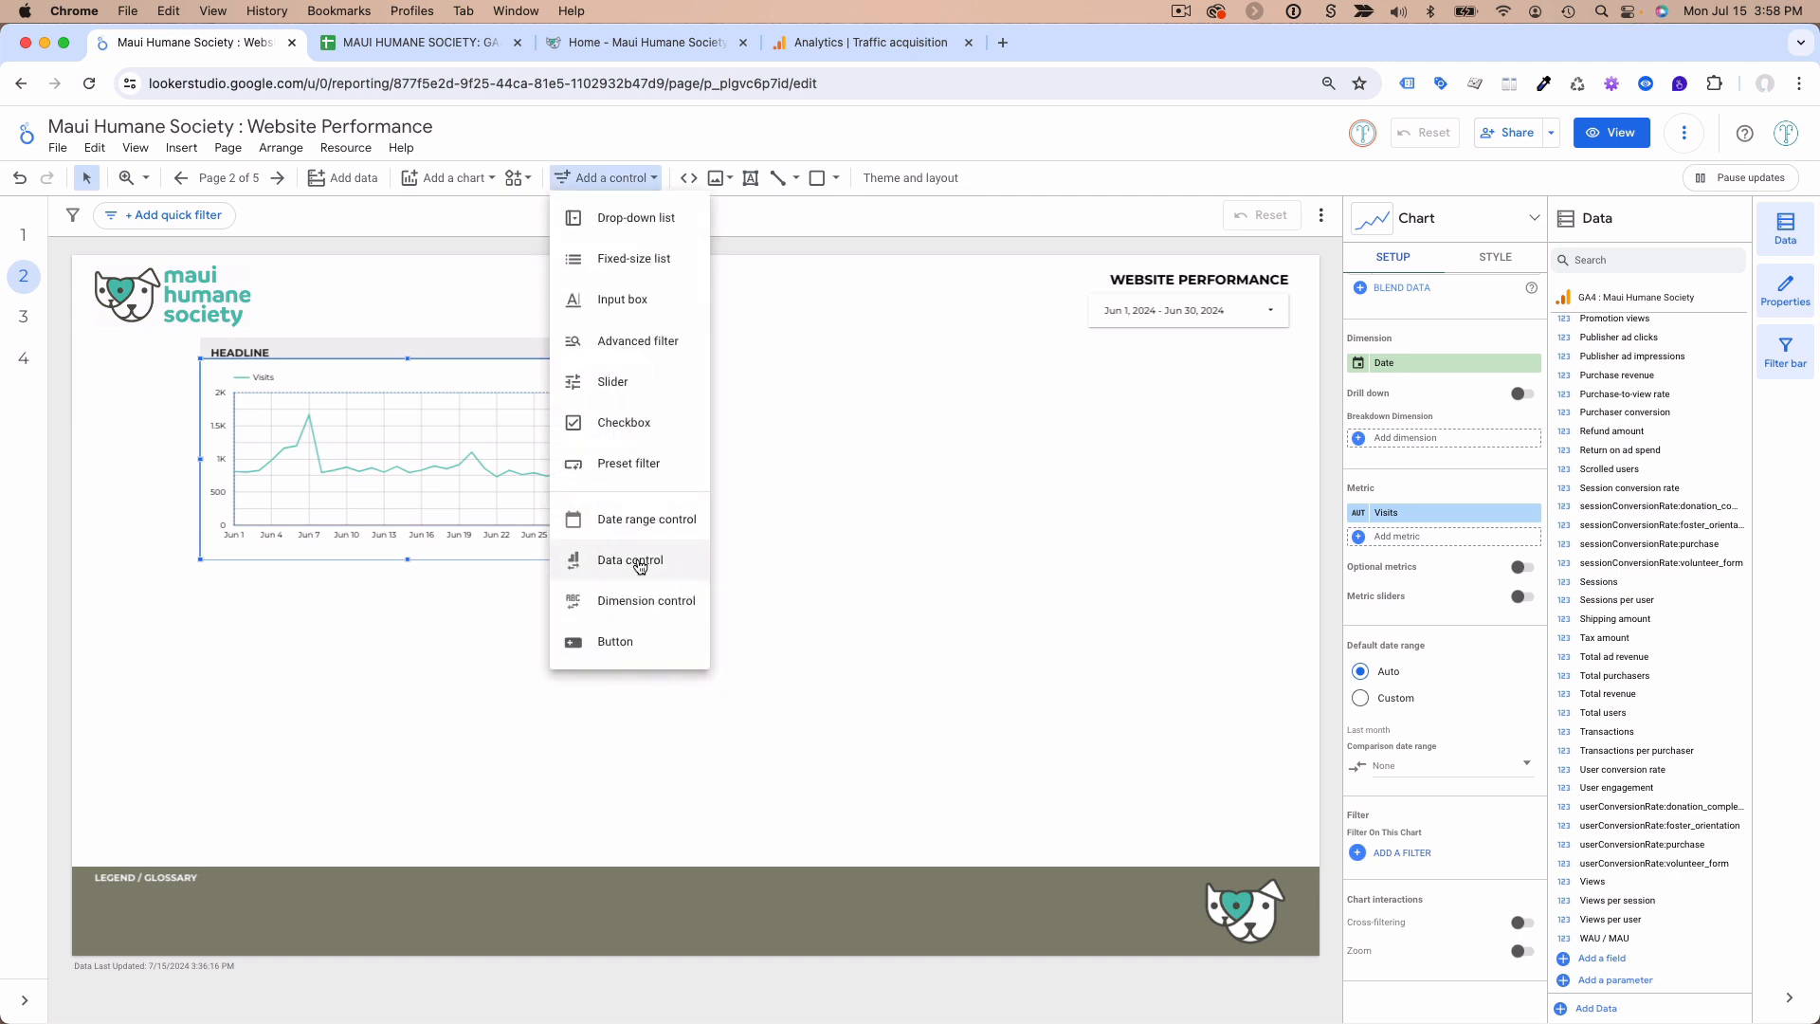
click(1020, 463)
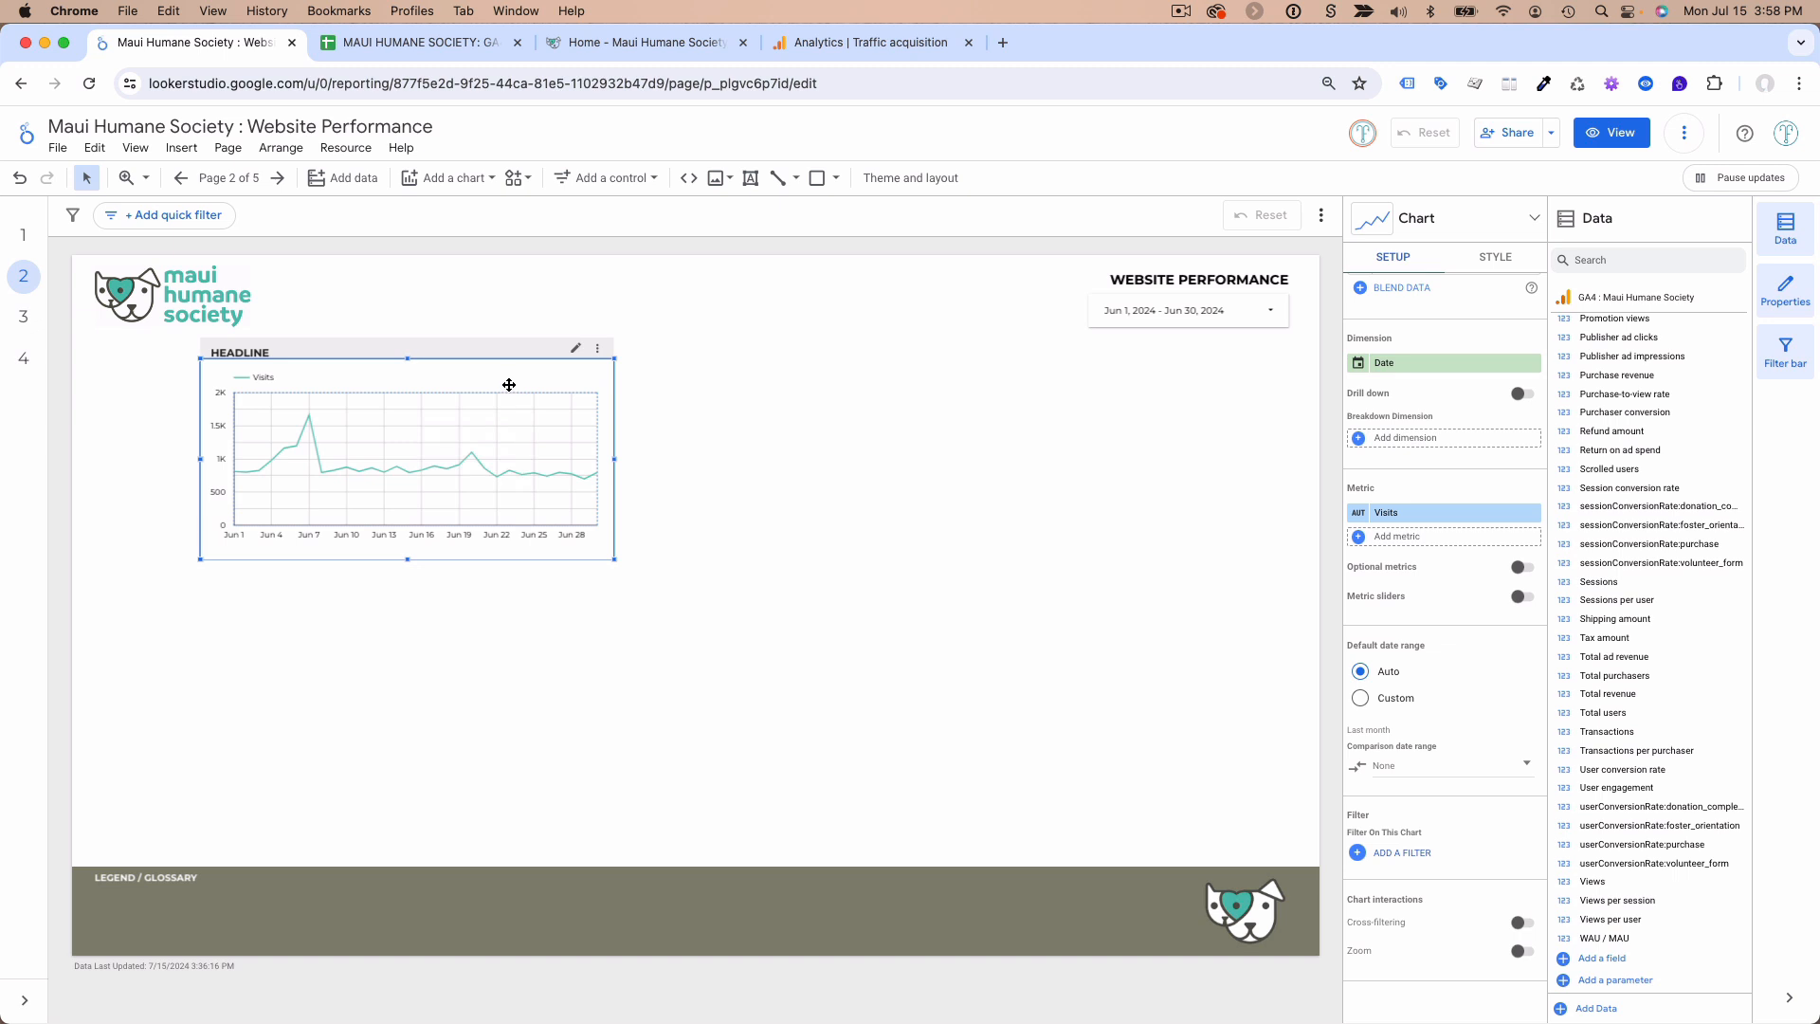
click(1266, 311)
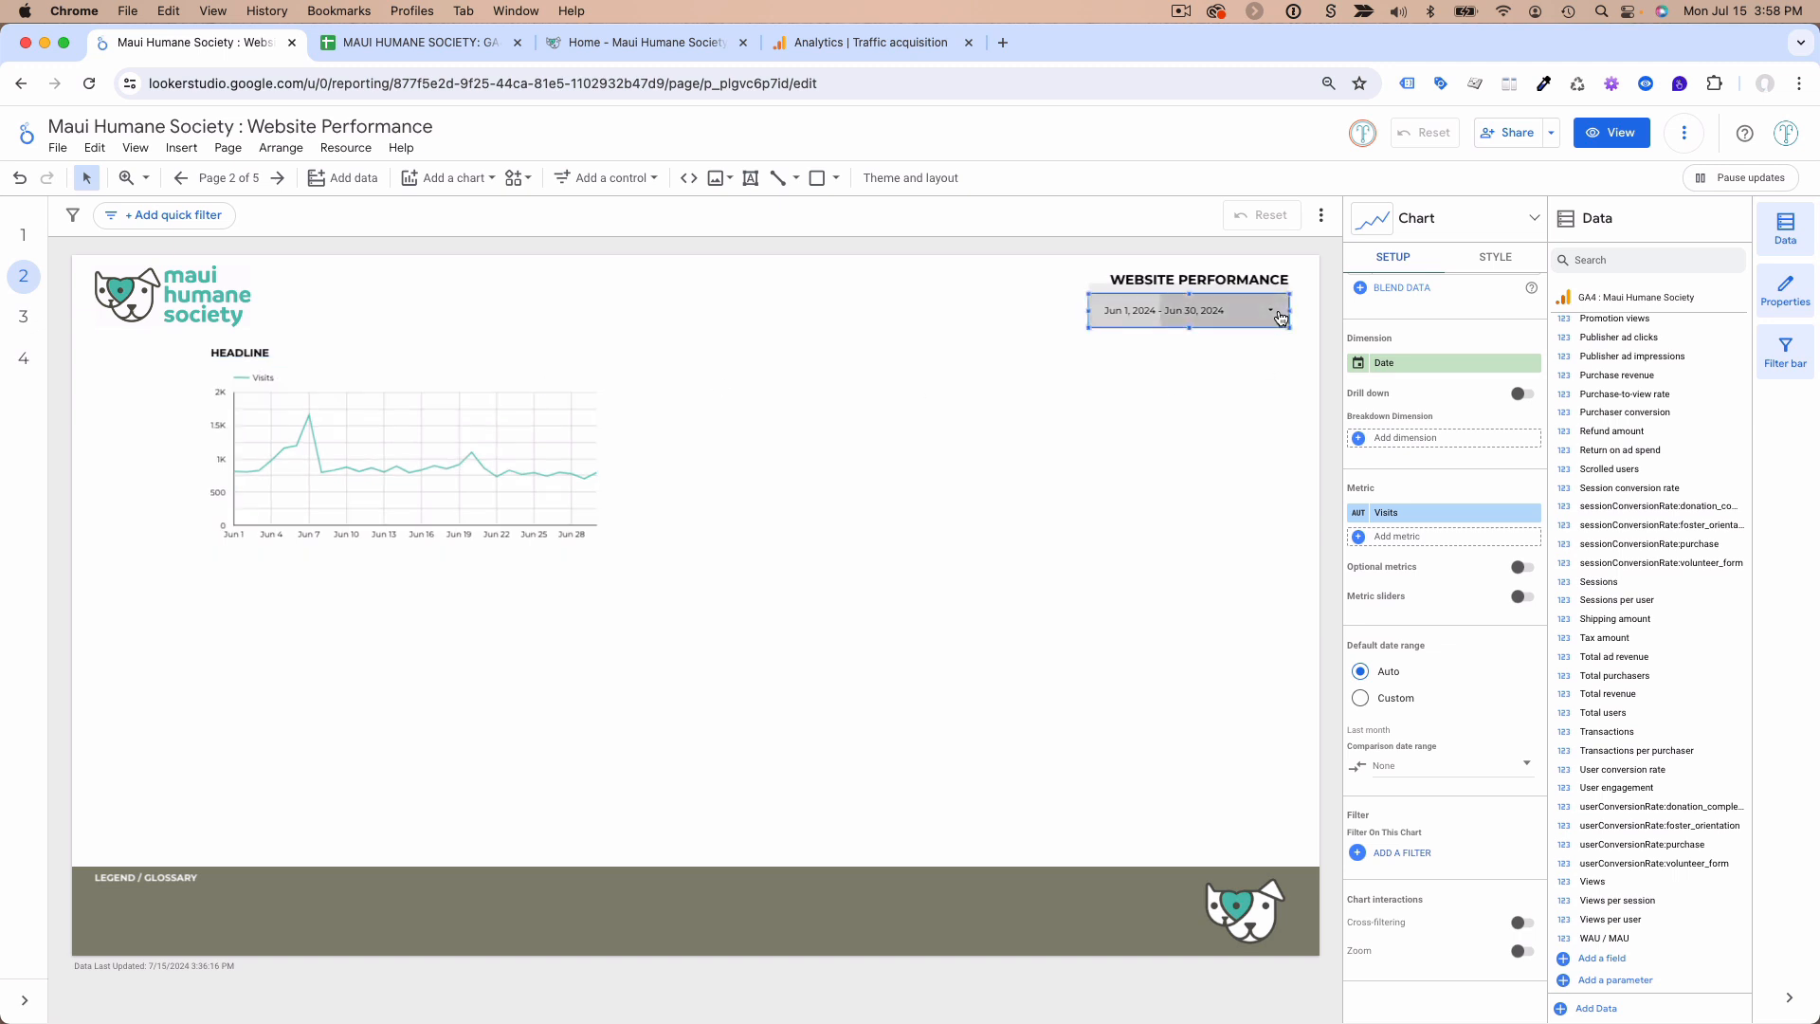
click(1272, 312)
click(1264, 322)
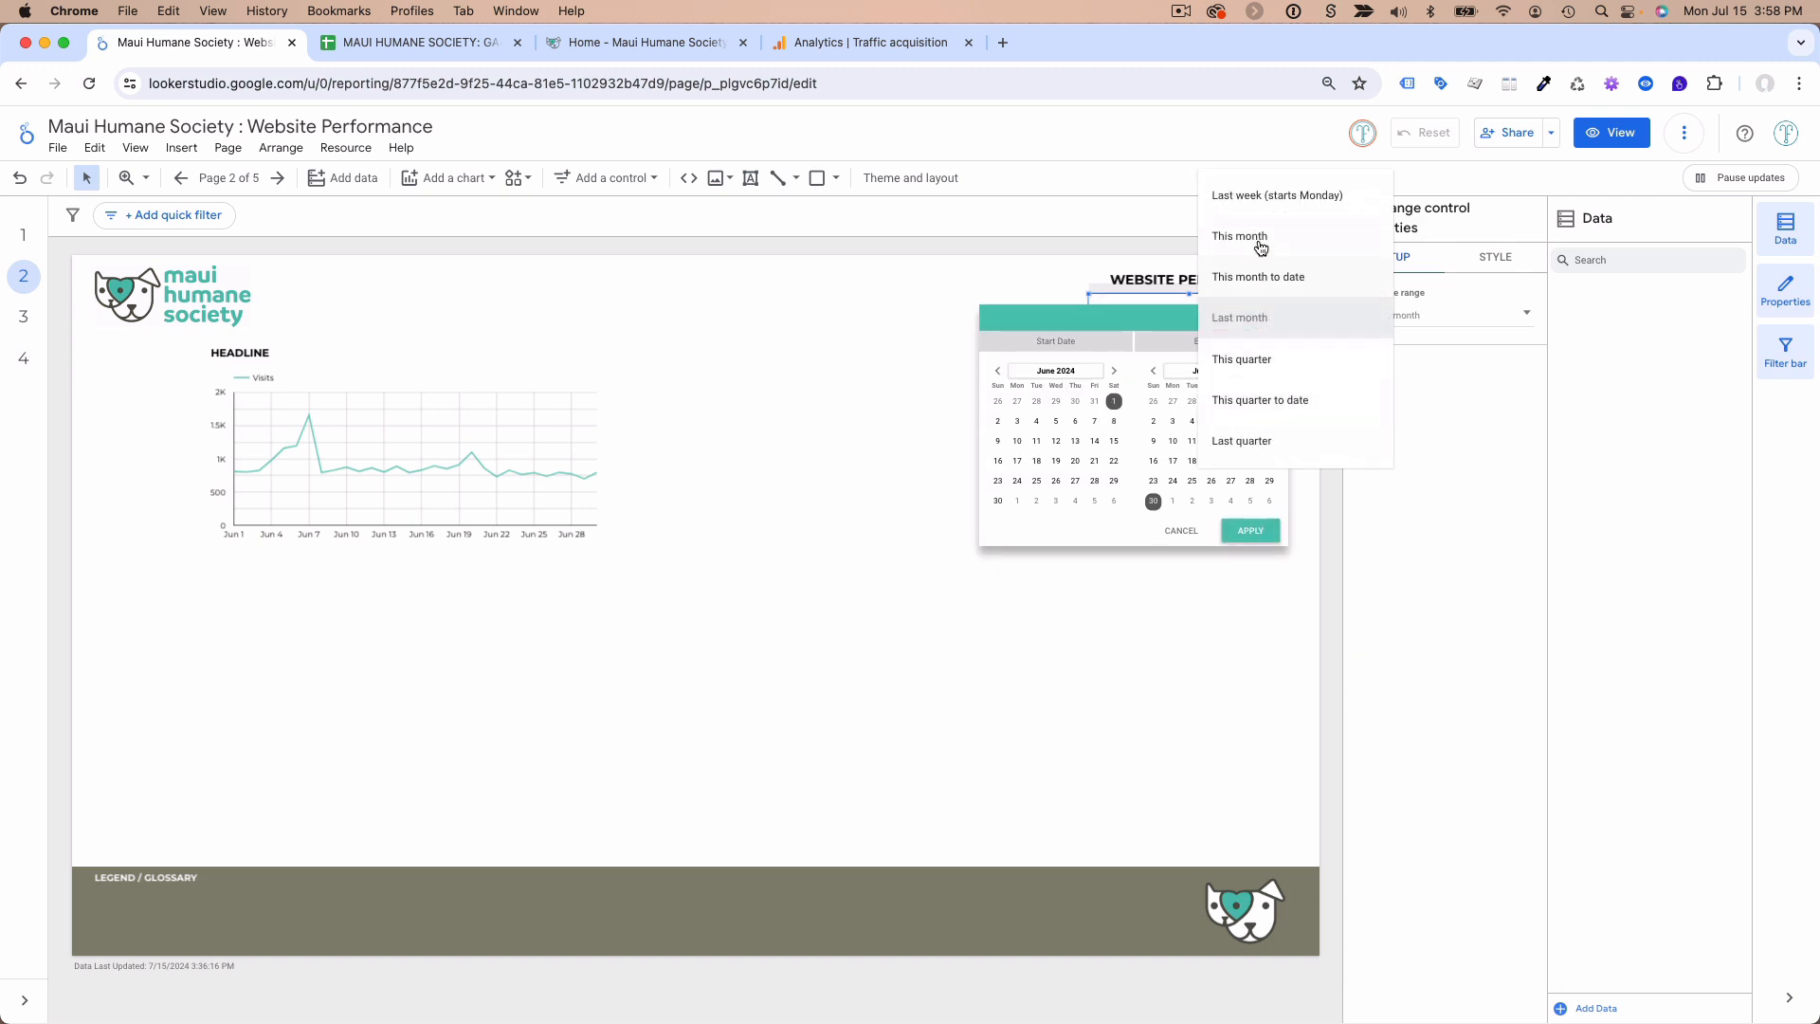
click(828, 450)
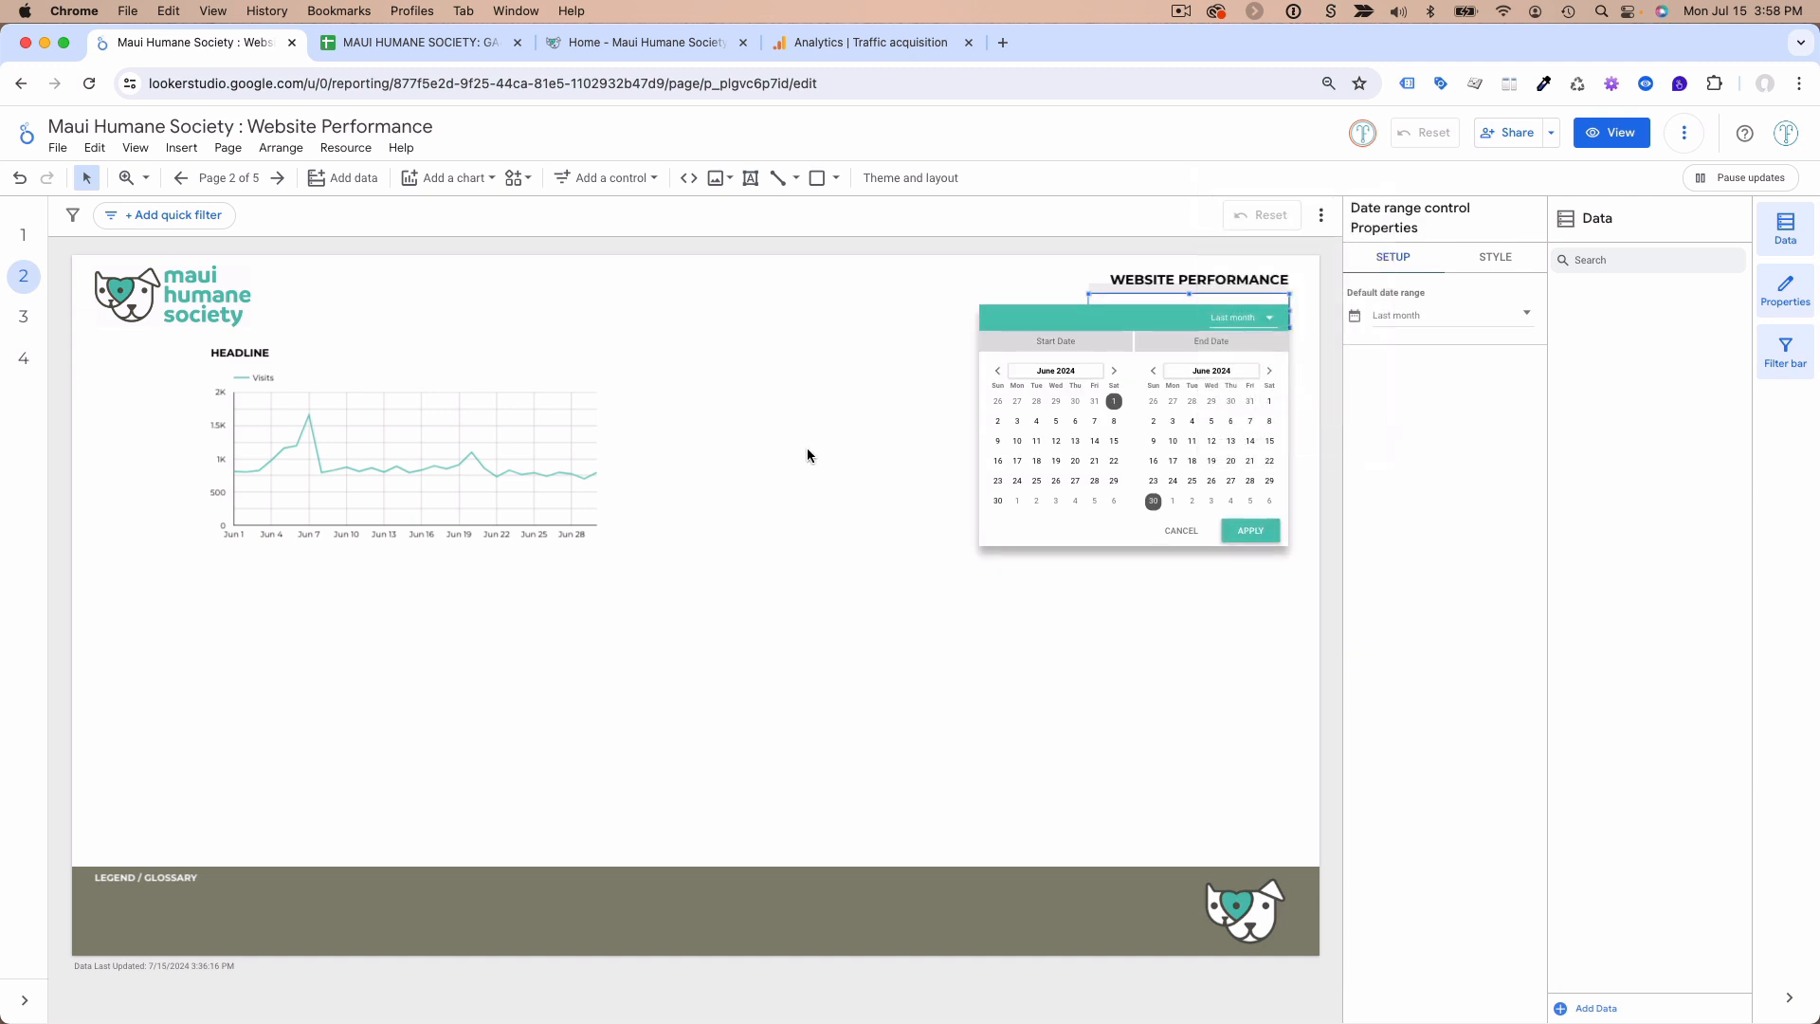
click(739, 449)
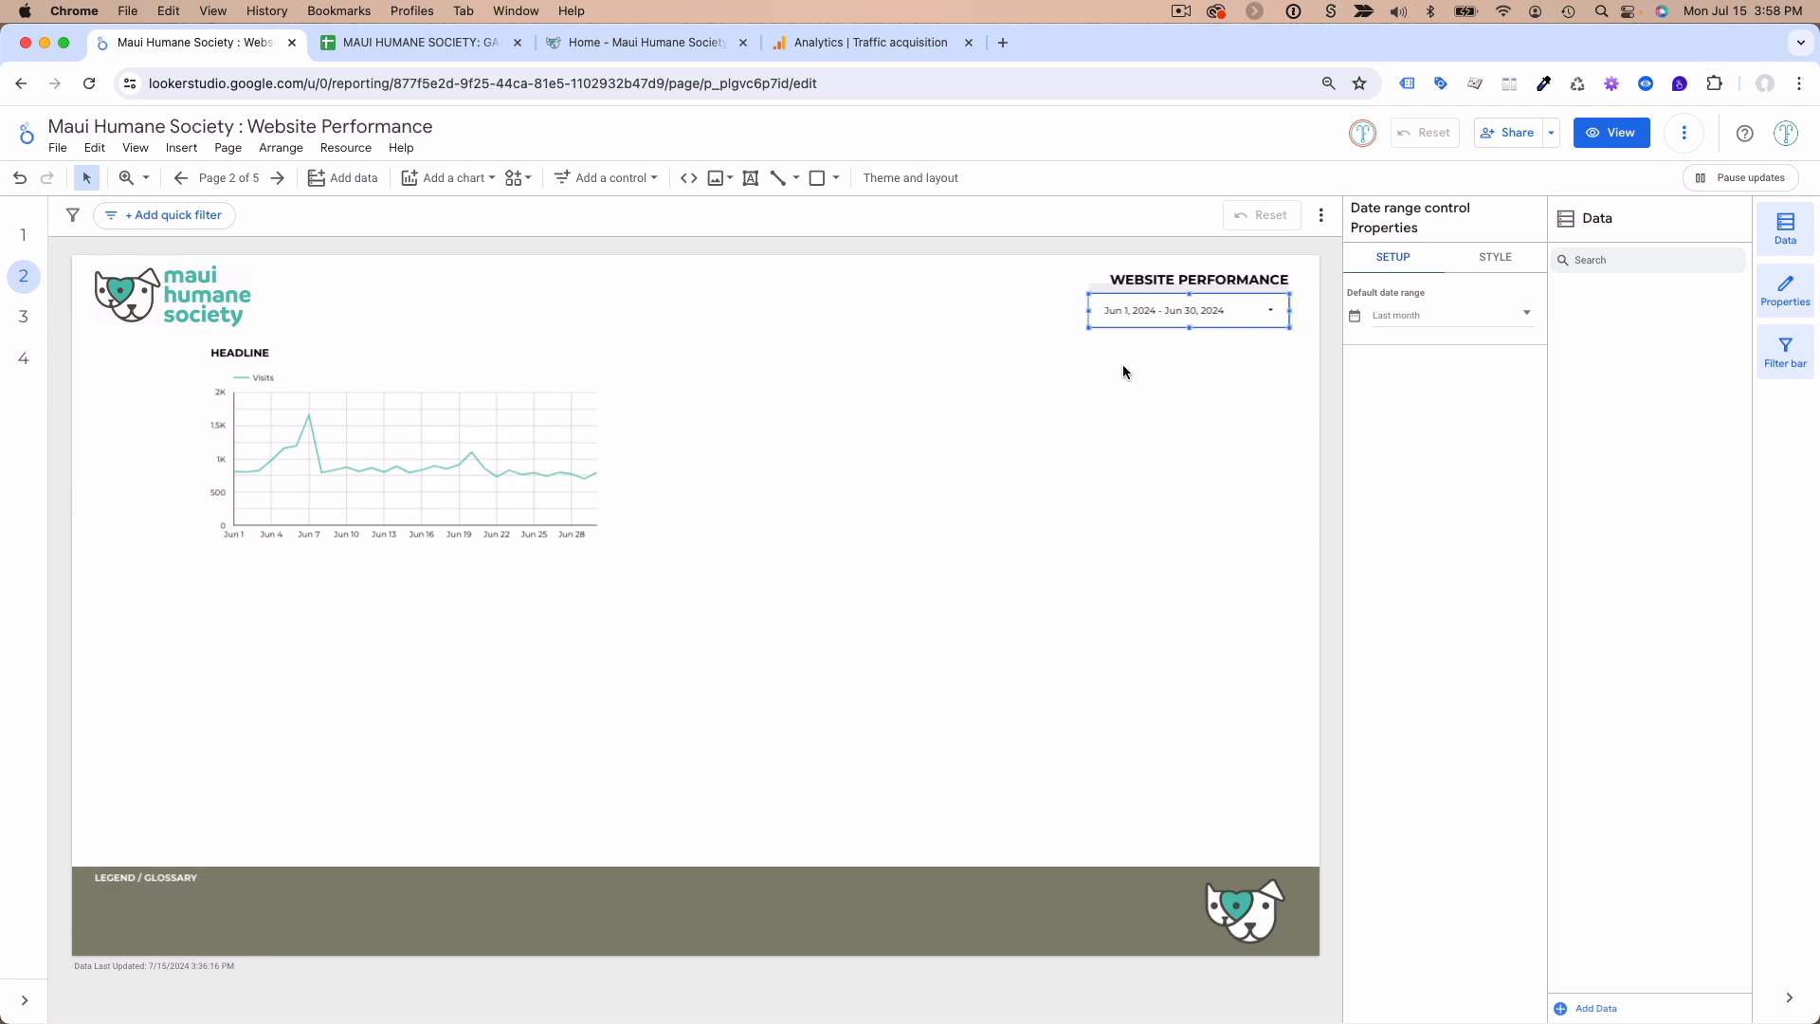
- Style the visits line chart to show data points and use a smooth line
click(516, 377)
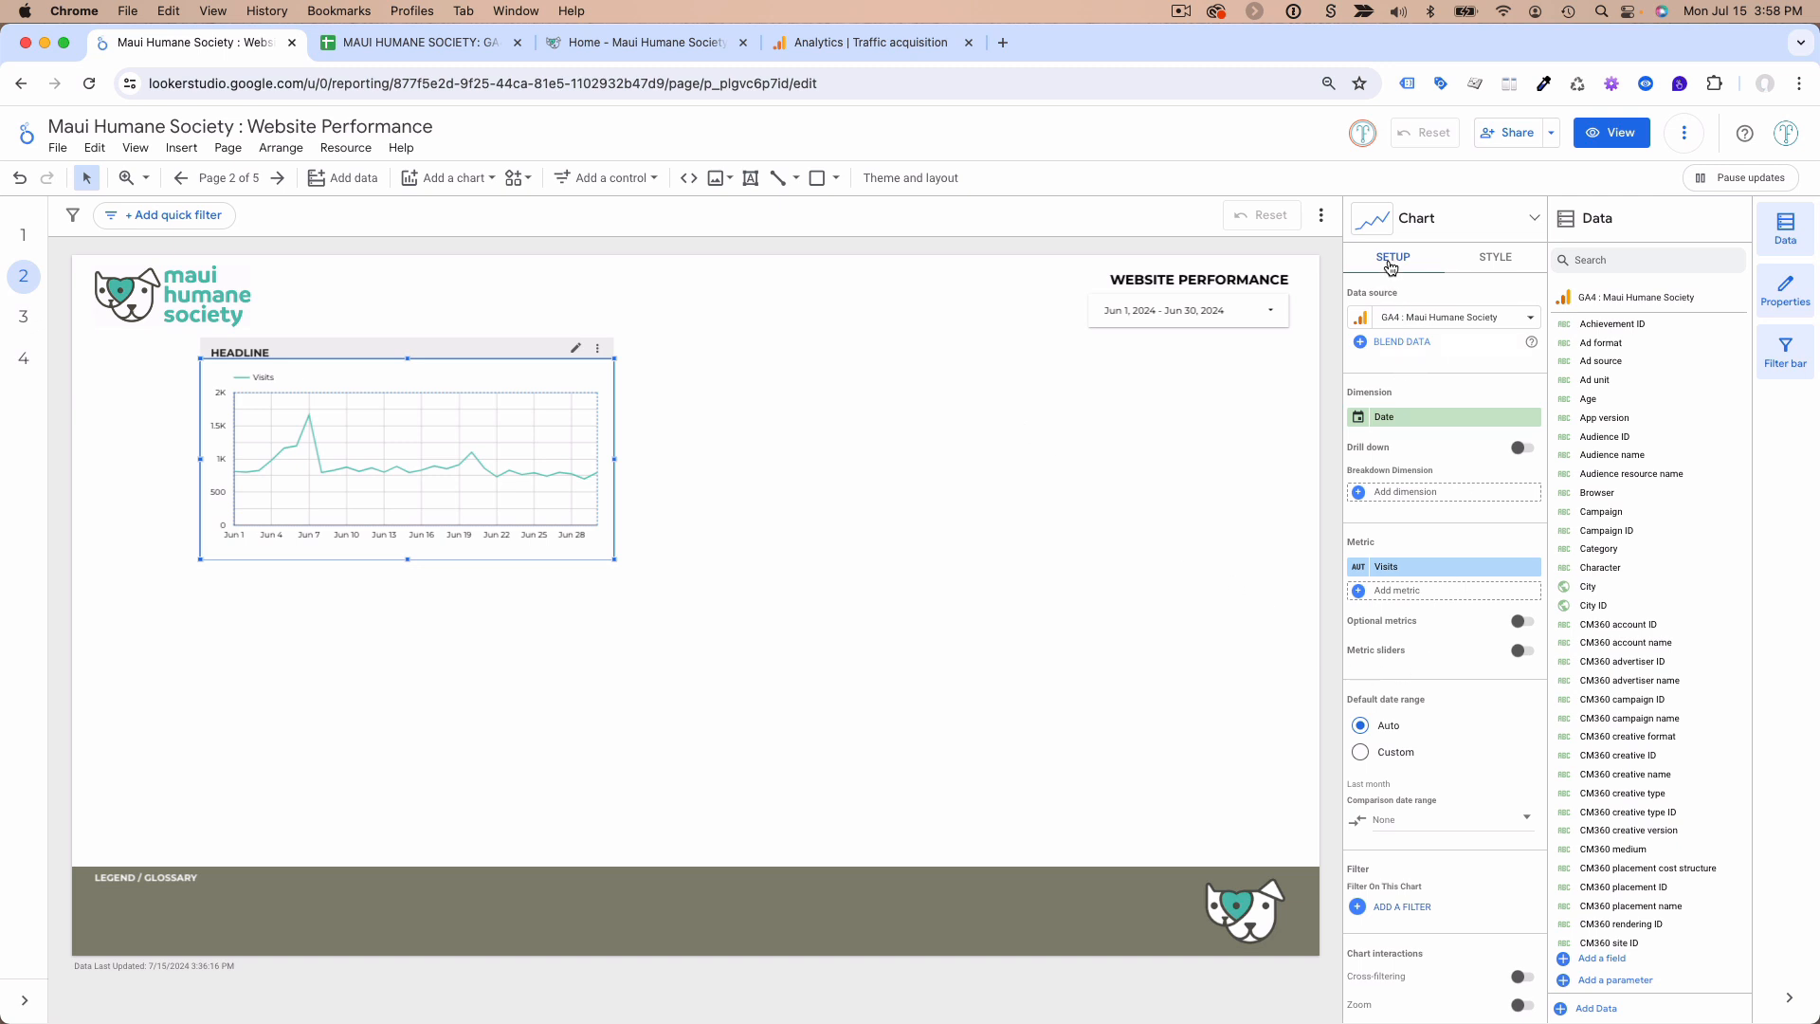
click(1489, 266)
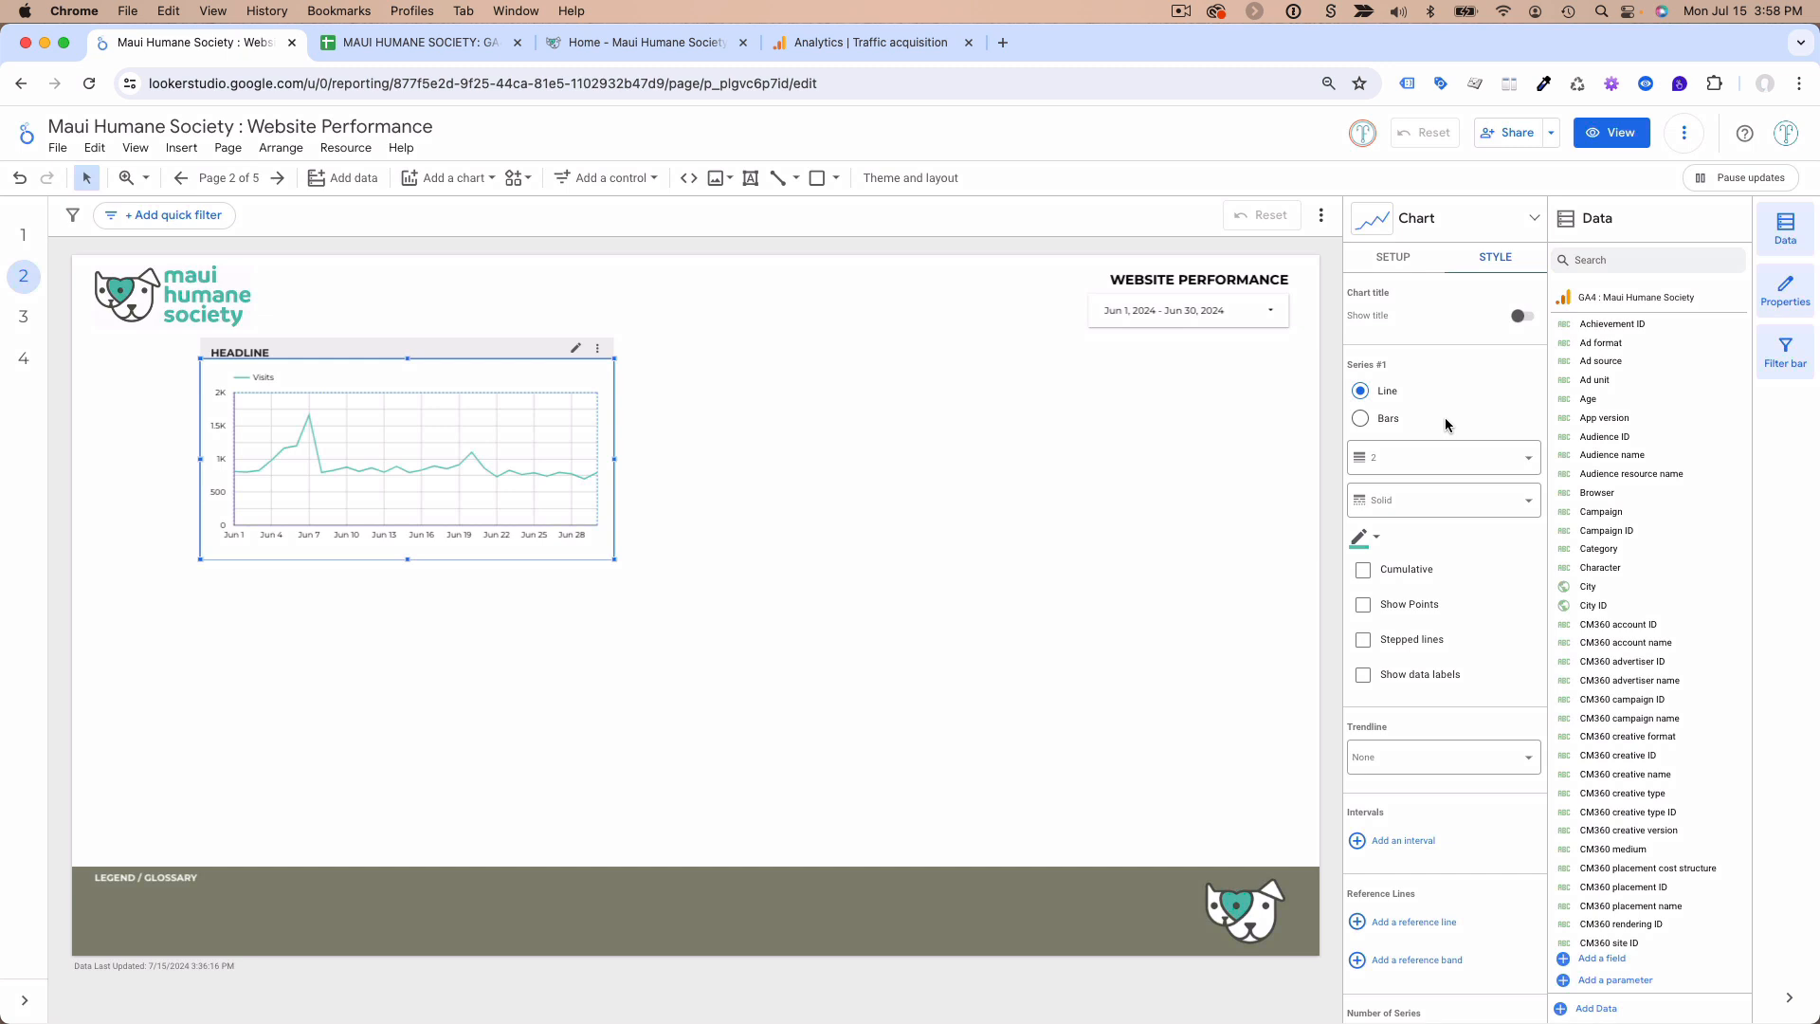
scroll(1448, 422, down, 5)
scroll(1448, 414, up, 5)
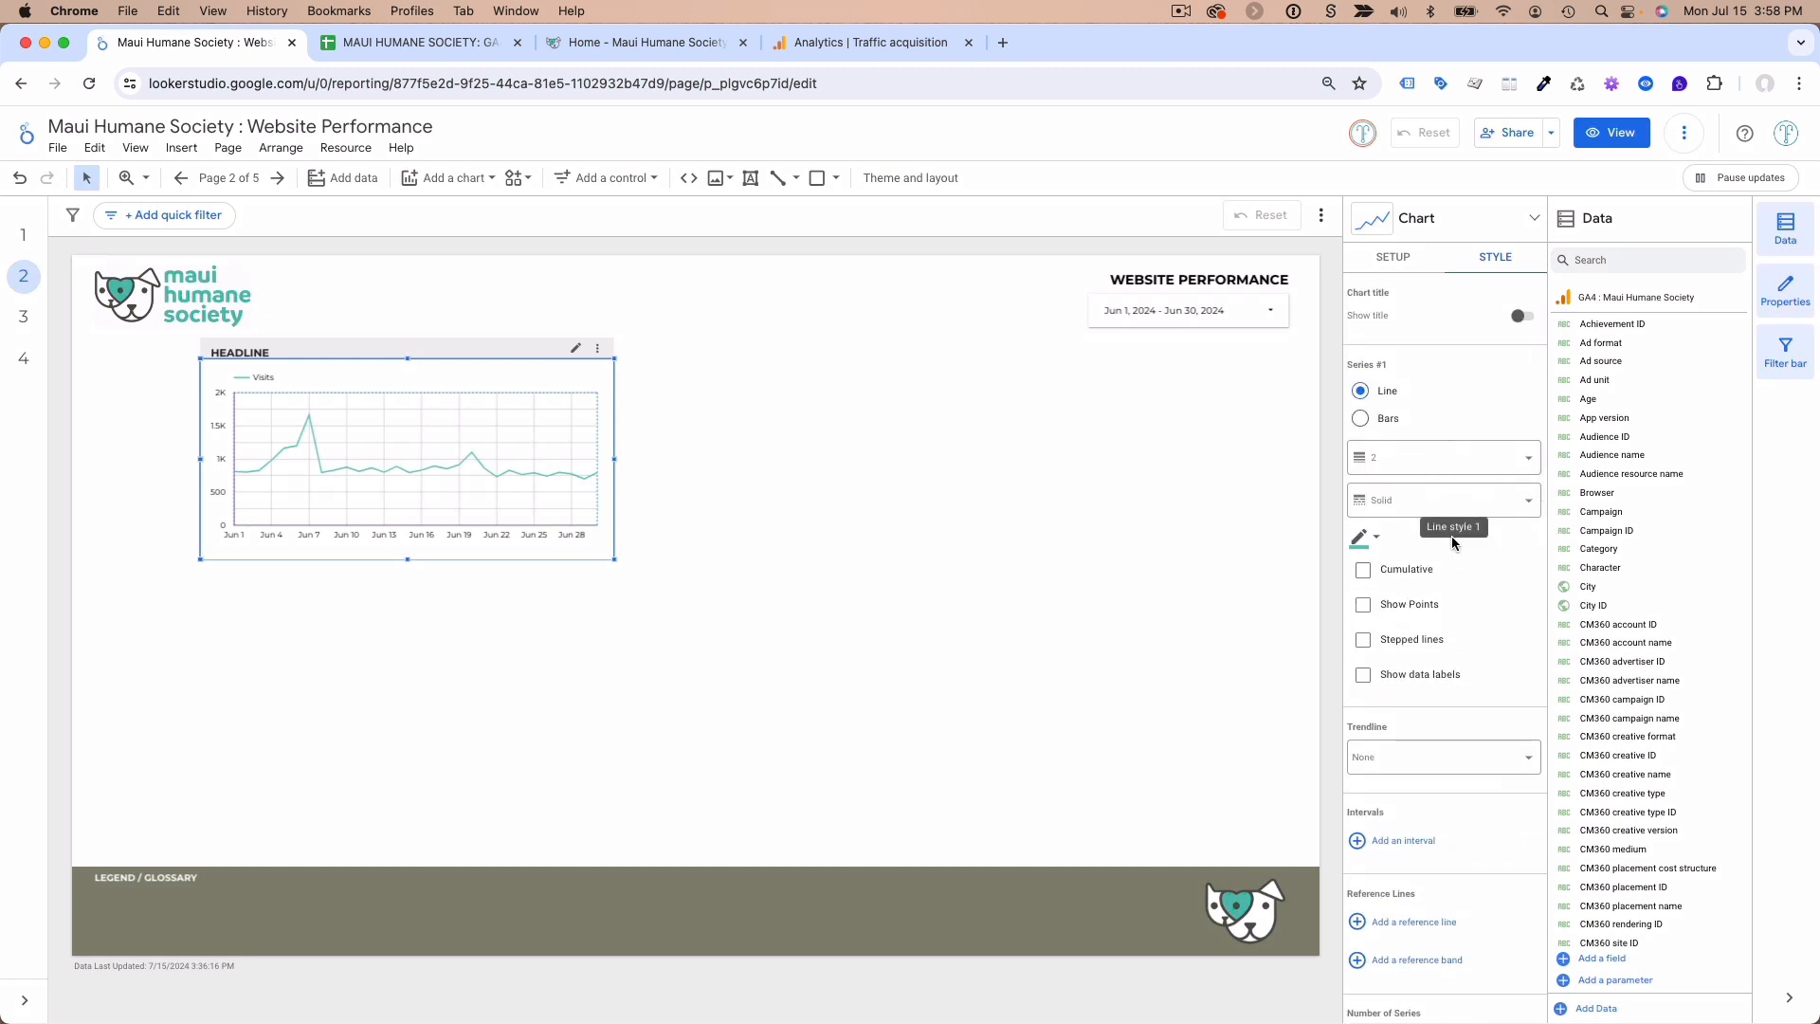
click(1367, 611)
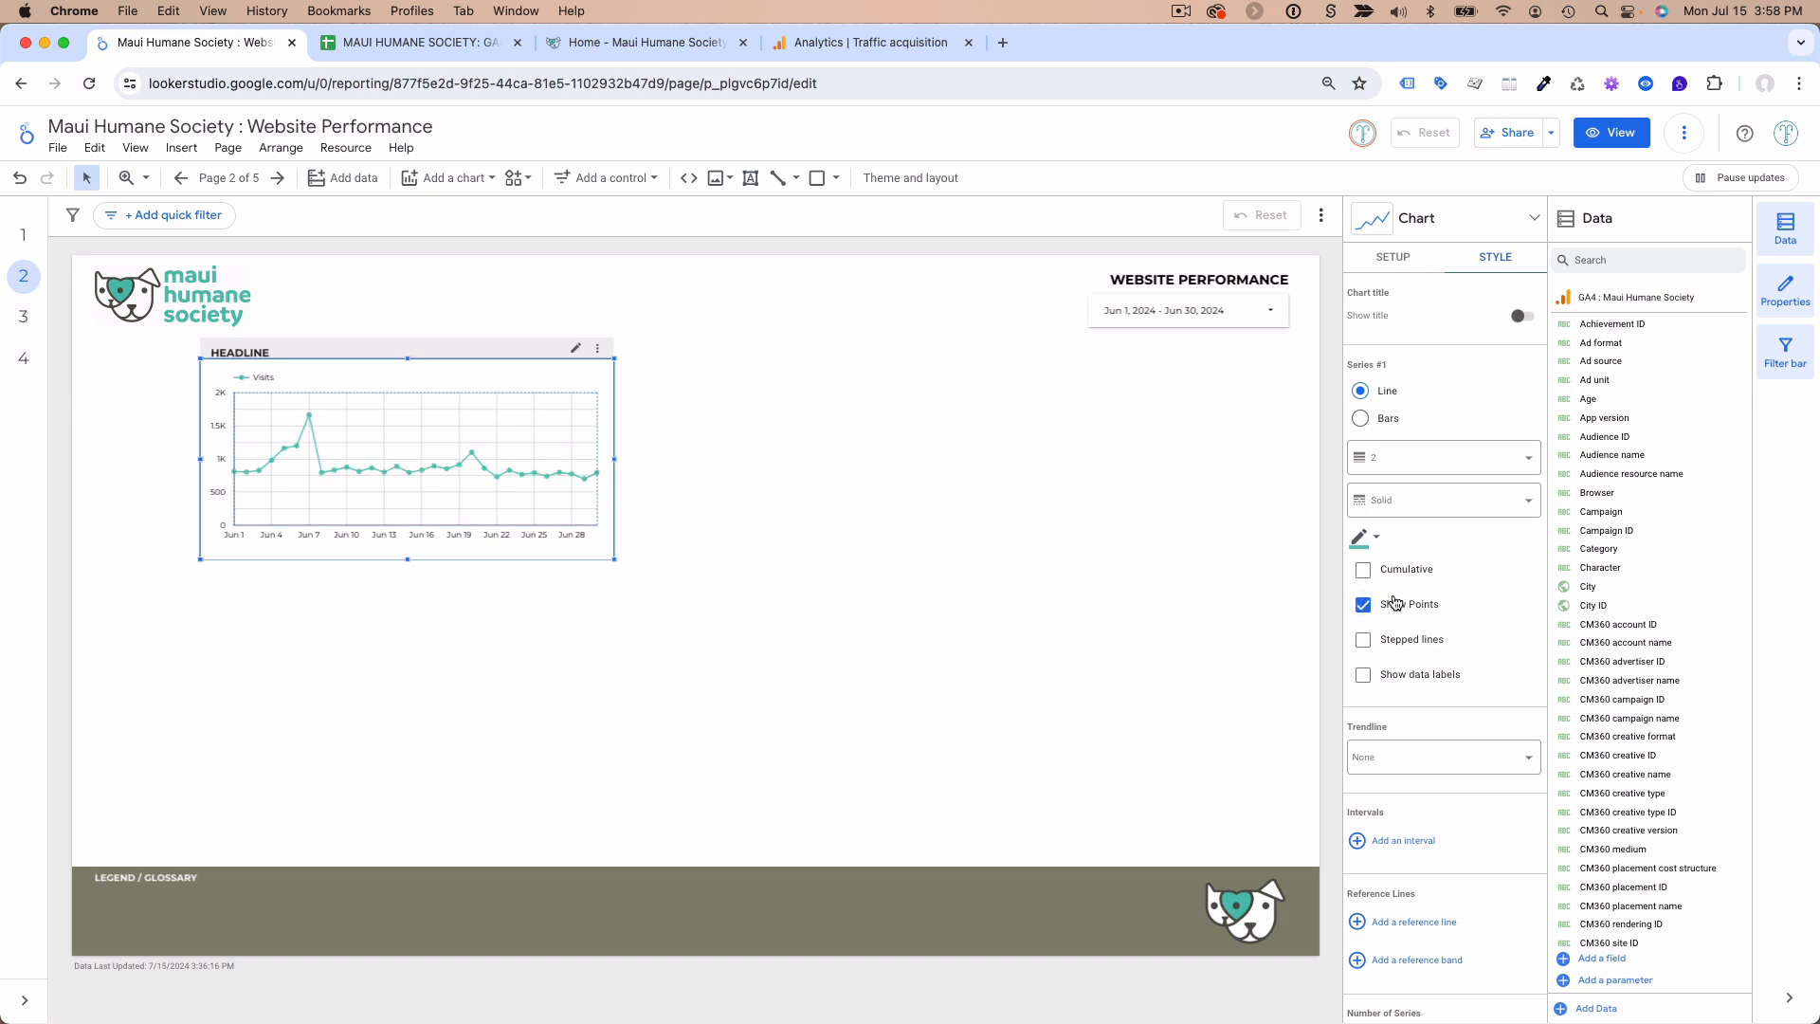
scroll(1423, 588, down, 5)
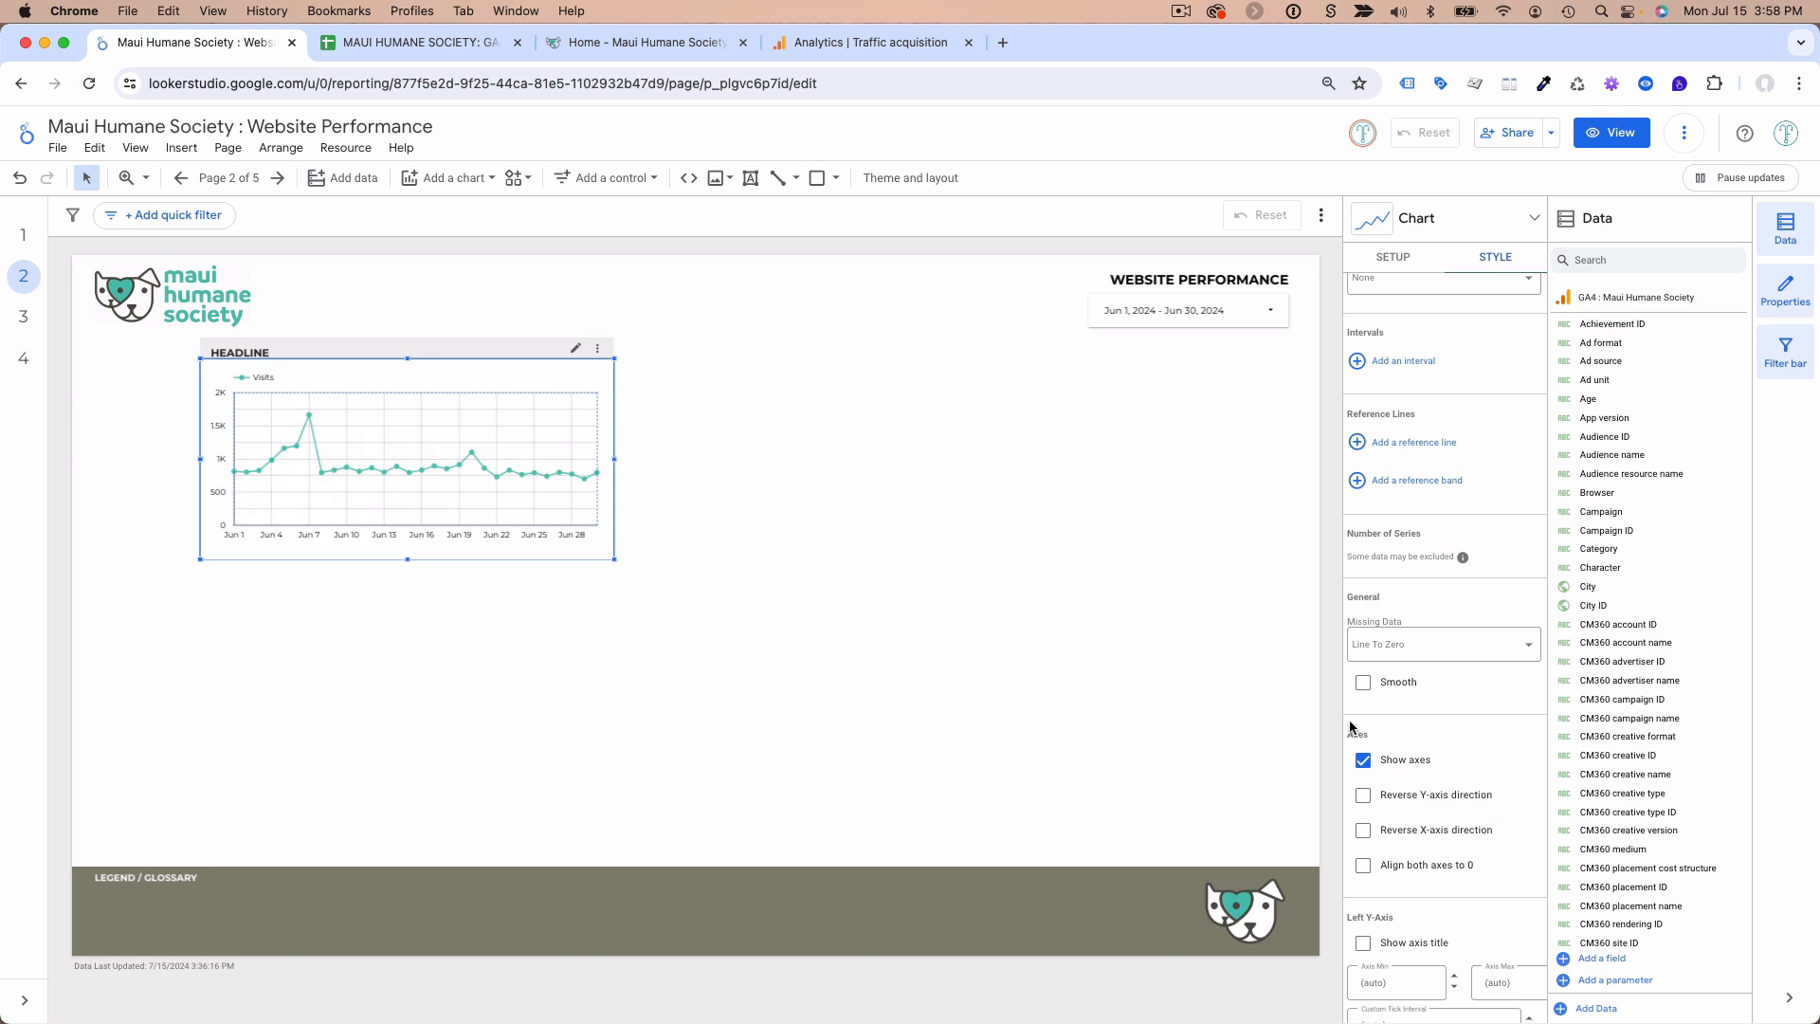
click(1366, 685)
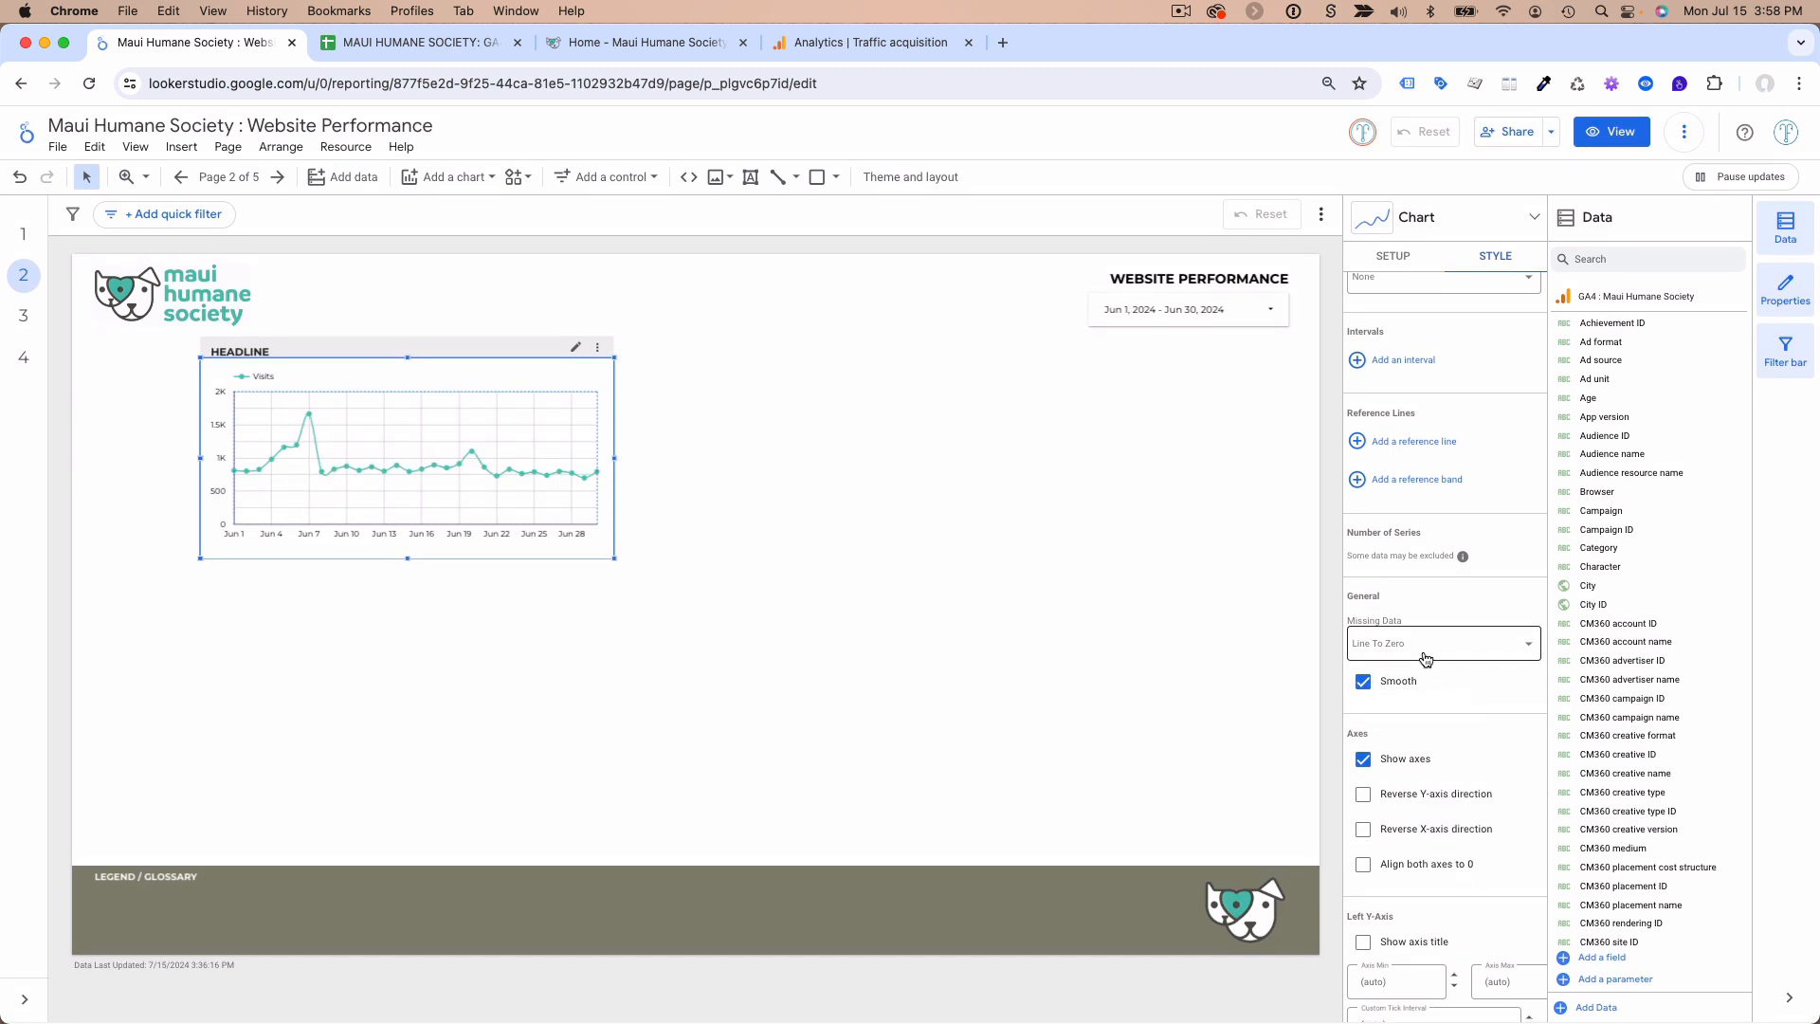
- Set the visits chart's legend alignment to Right
scroll(1418, 664, down, 1)
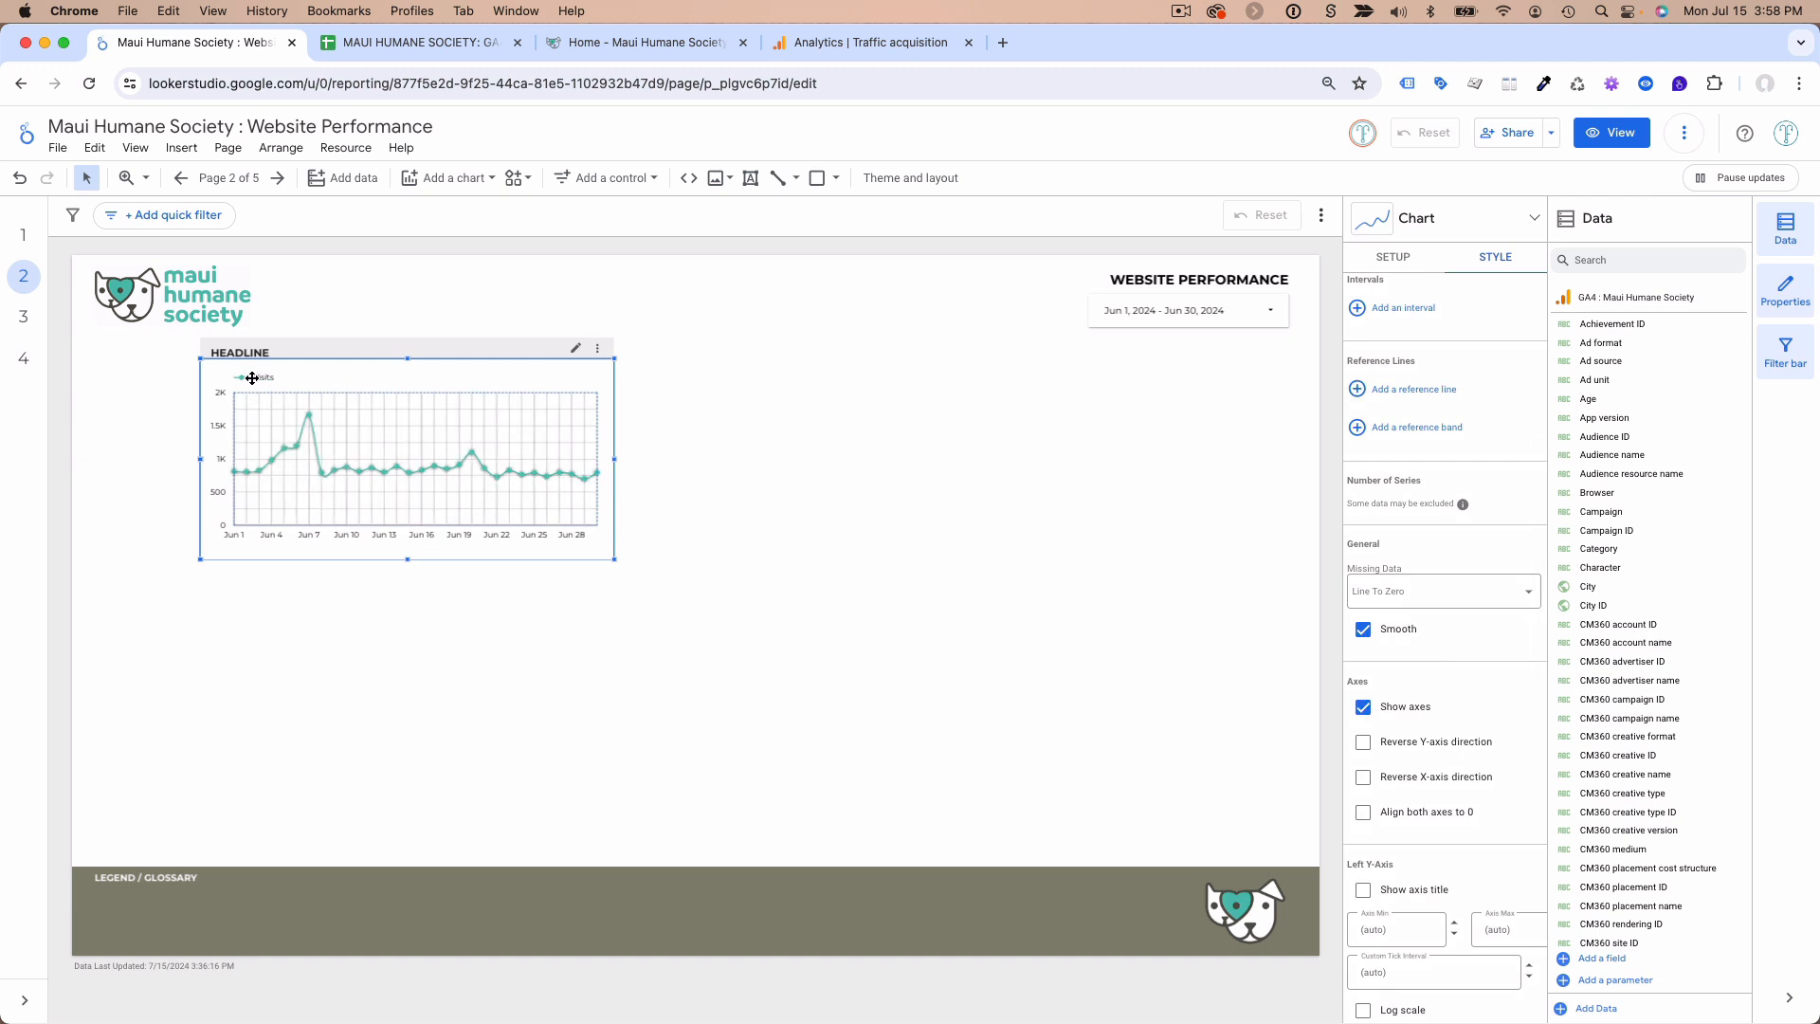
scroll(1467, 693, down, 6)
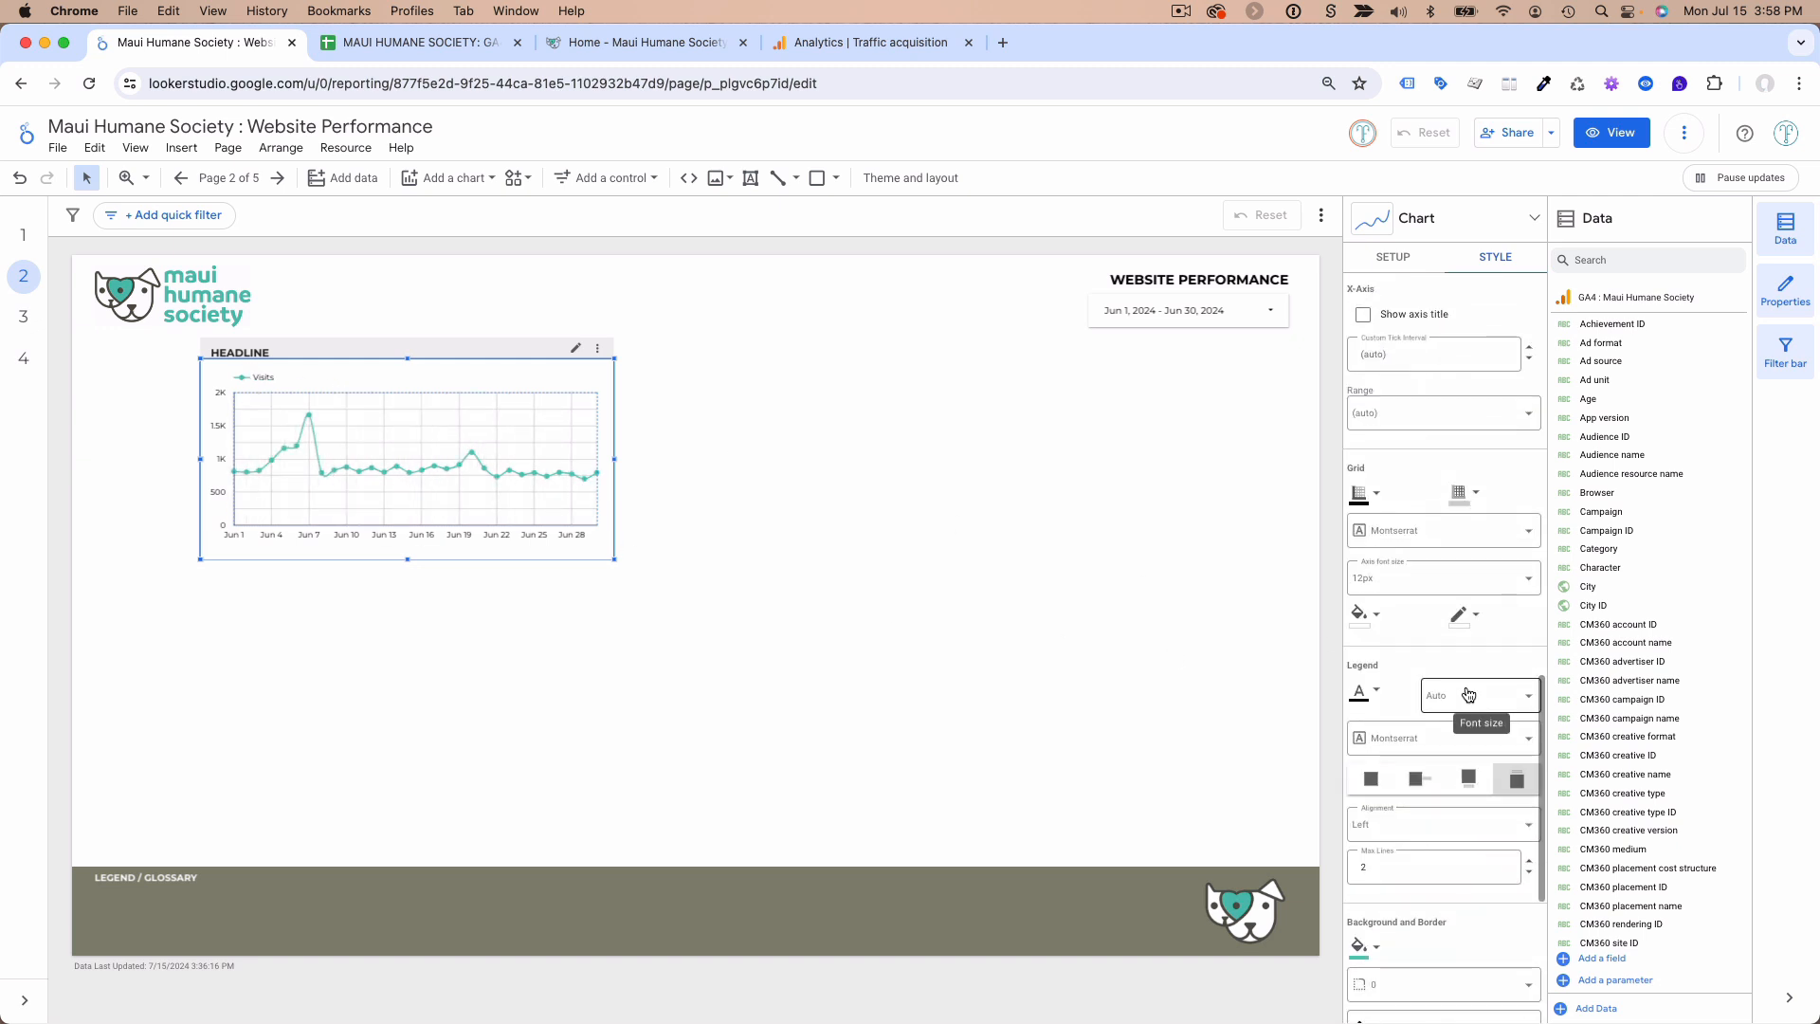
scroll(1466, 693, down, 2)
scroll(1468, 694, down, 1)
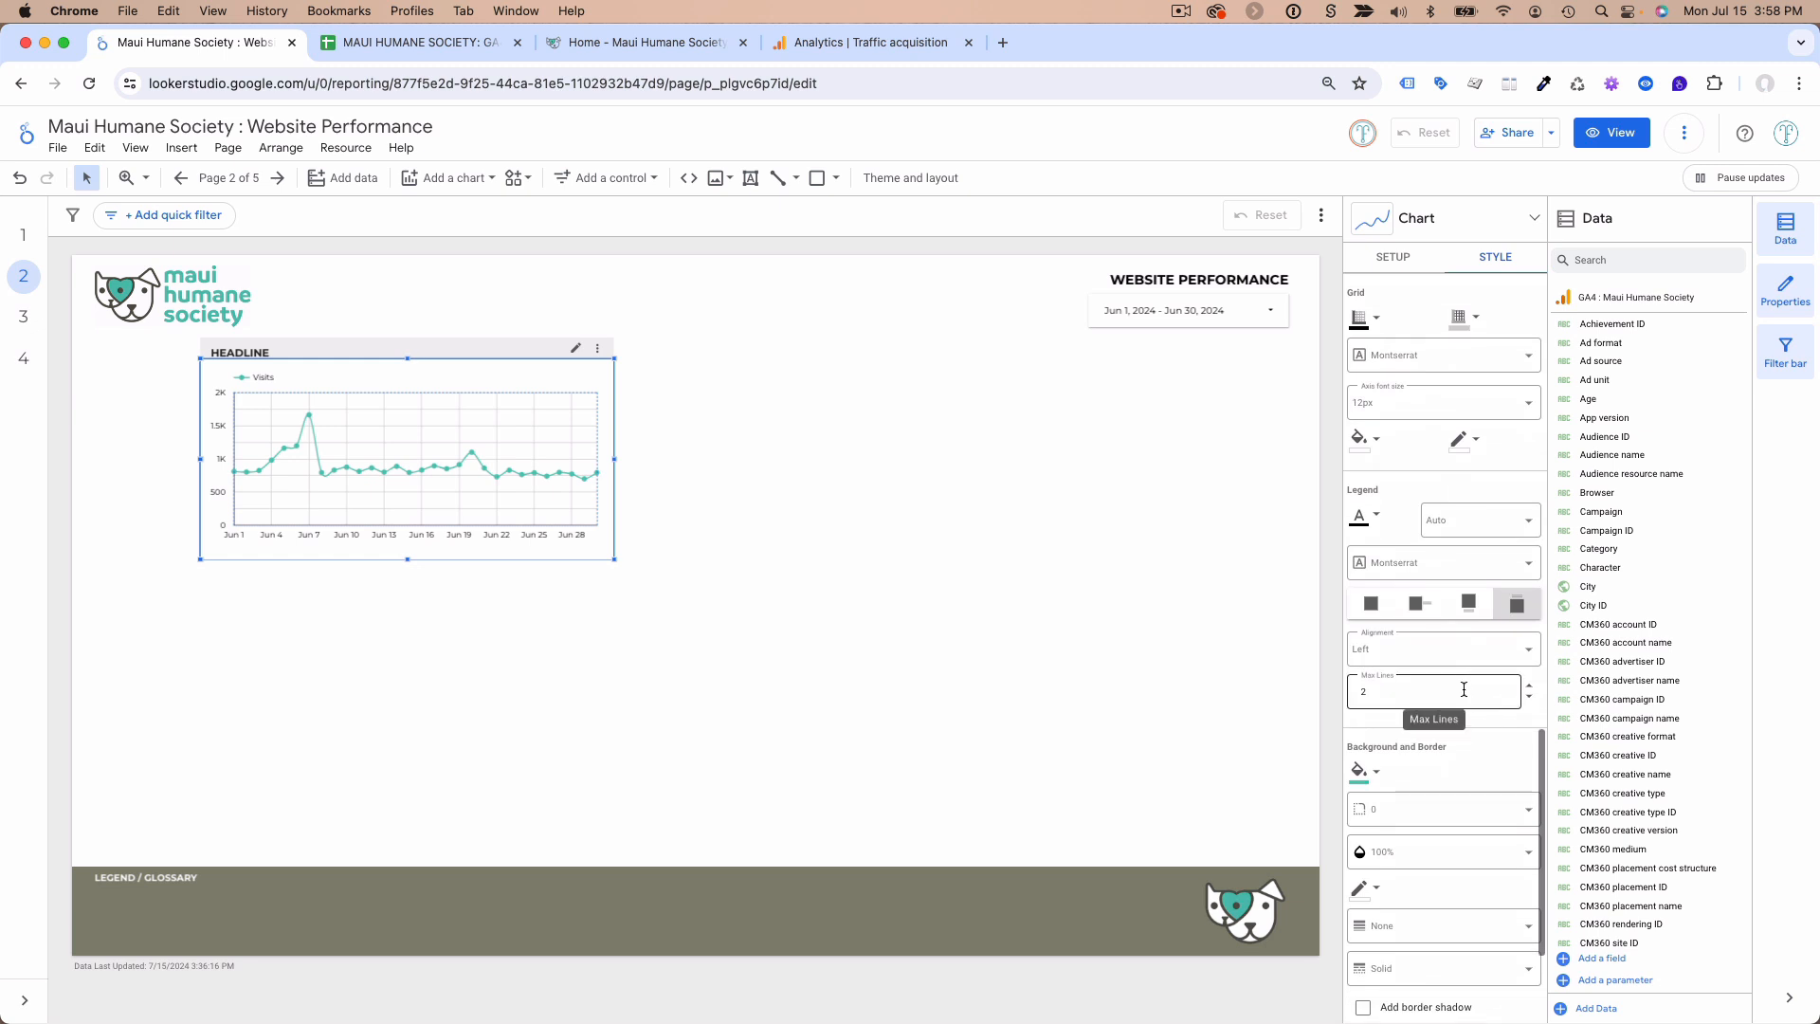
click(1381, 662)
click(1401, 775)
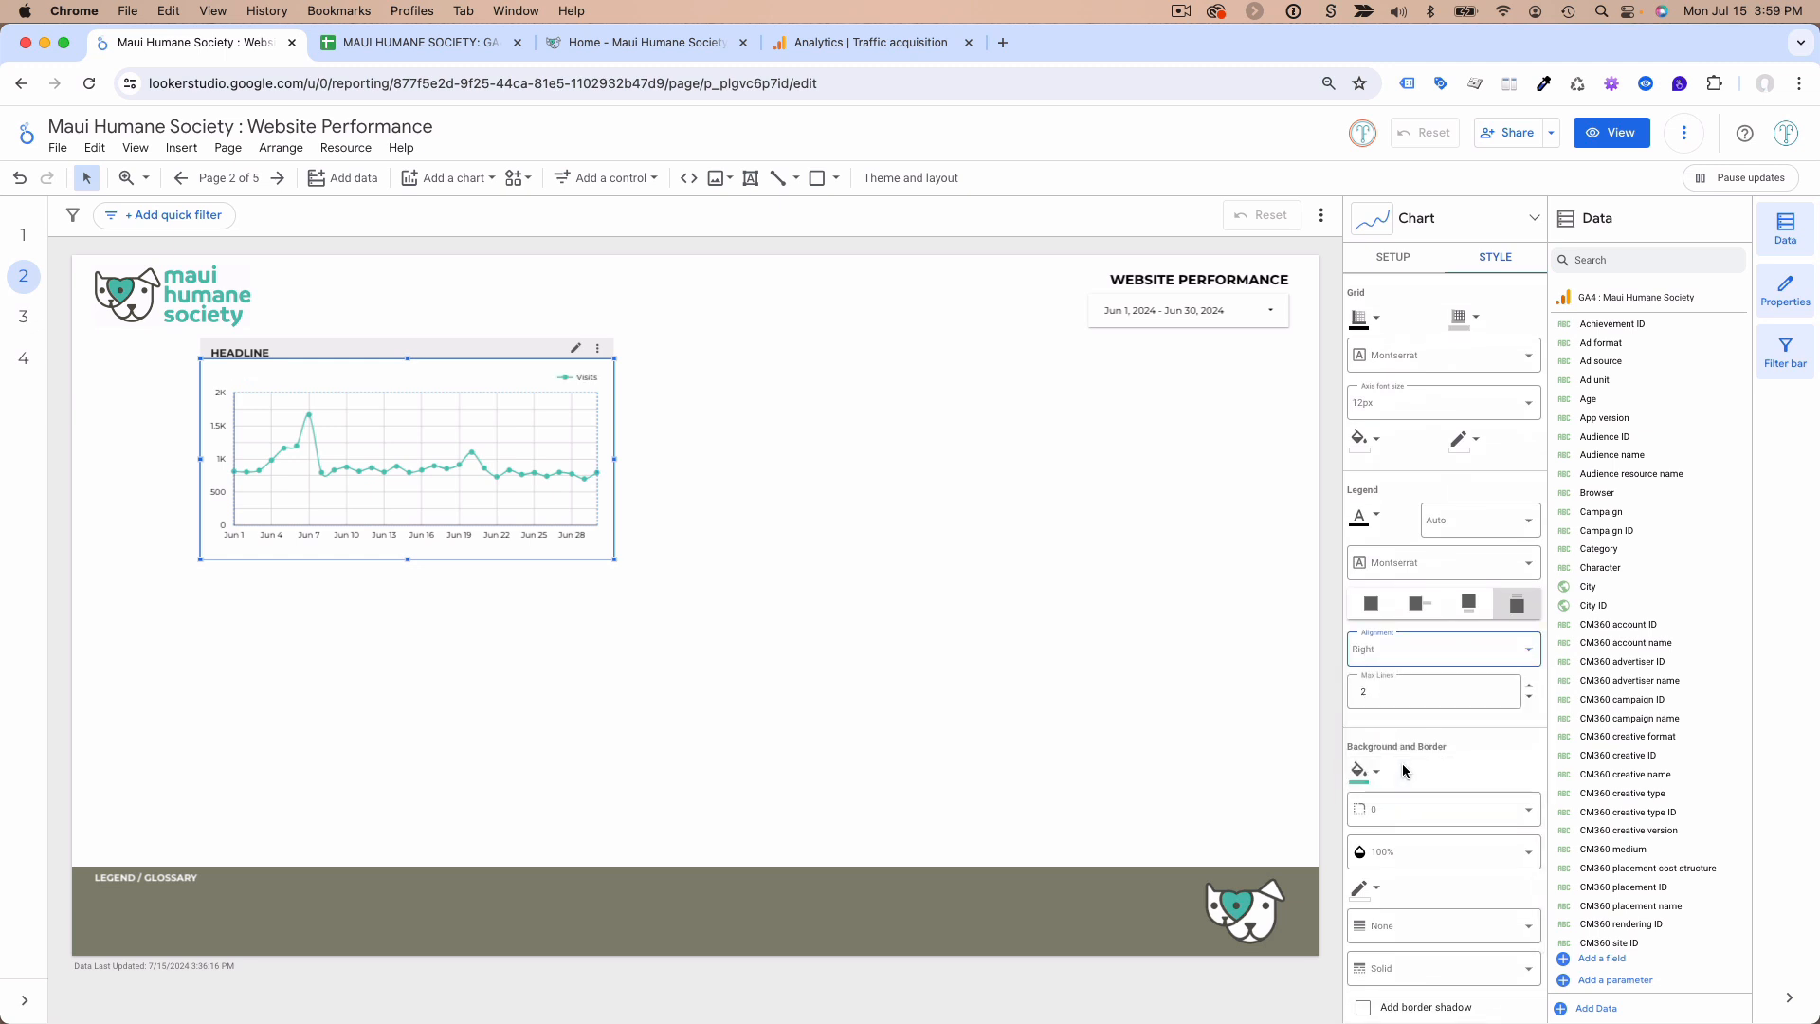
click(885, 575)
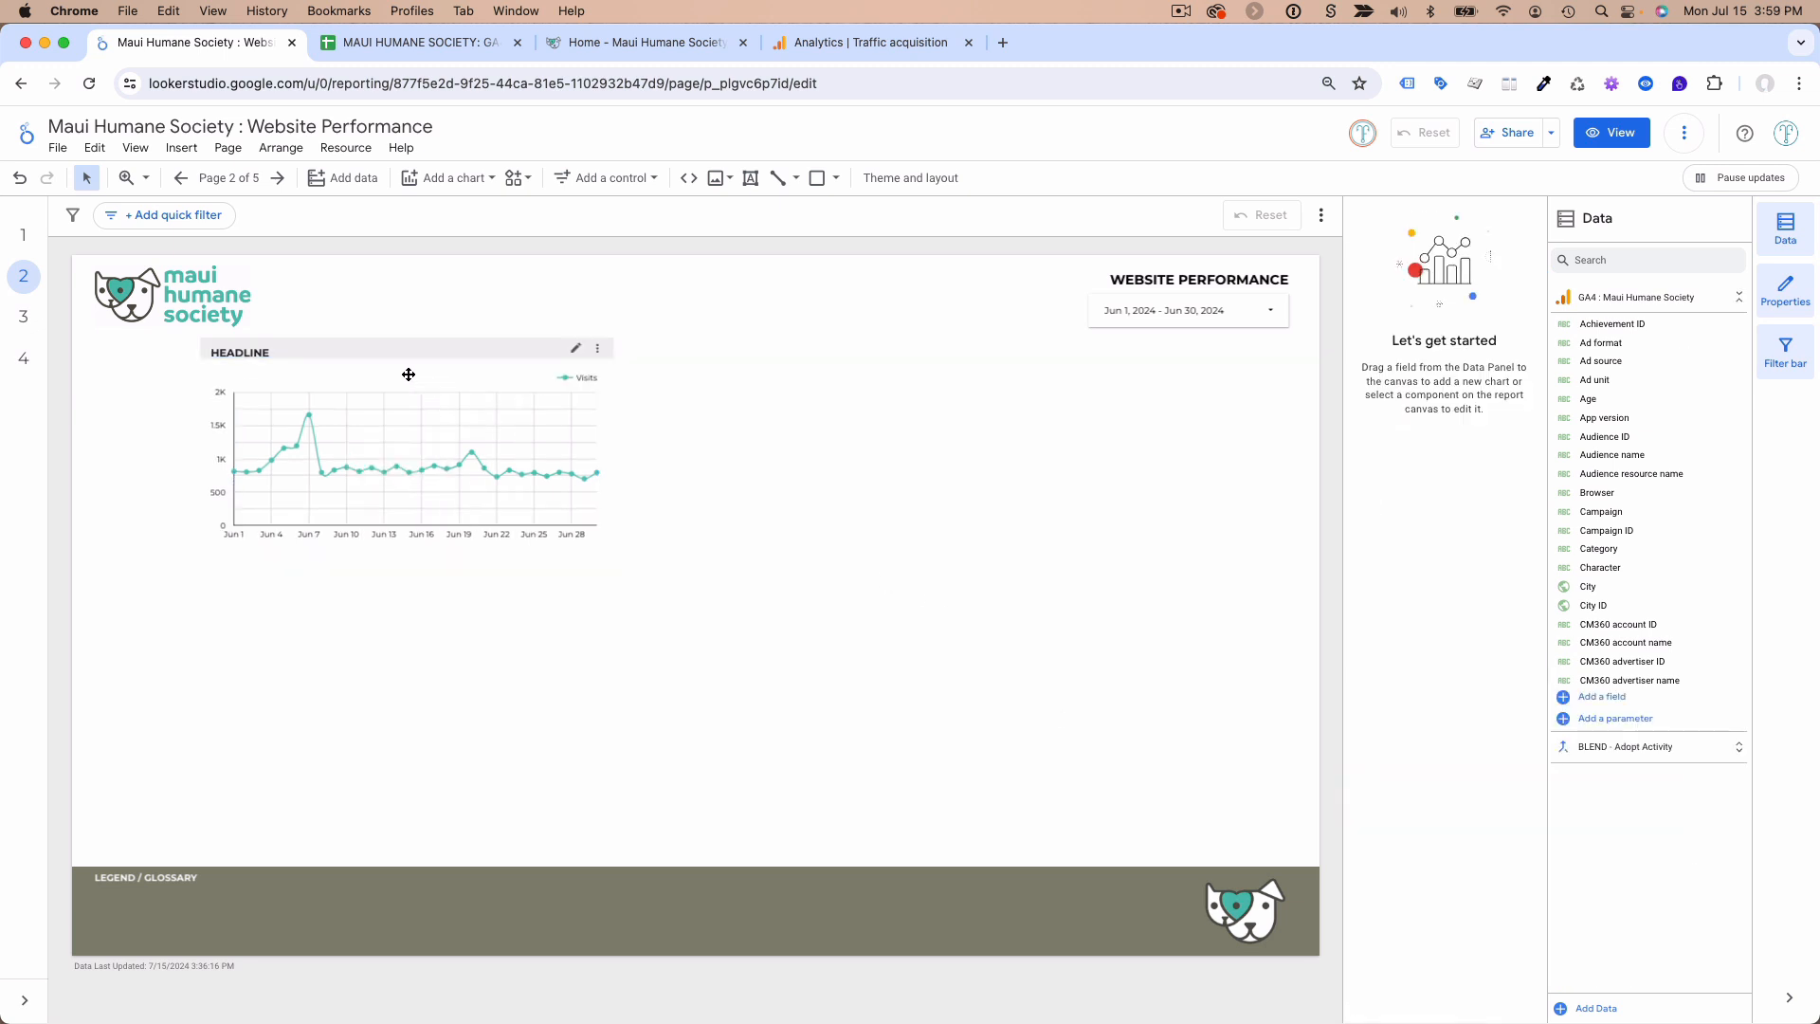
- Move the chart down away from its heading, nudge the HEADLINE text up and right, and change it to VISIT TREND
drag(405, 373, 425, 443)
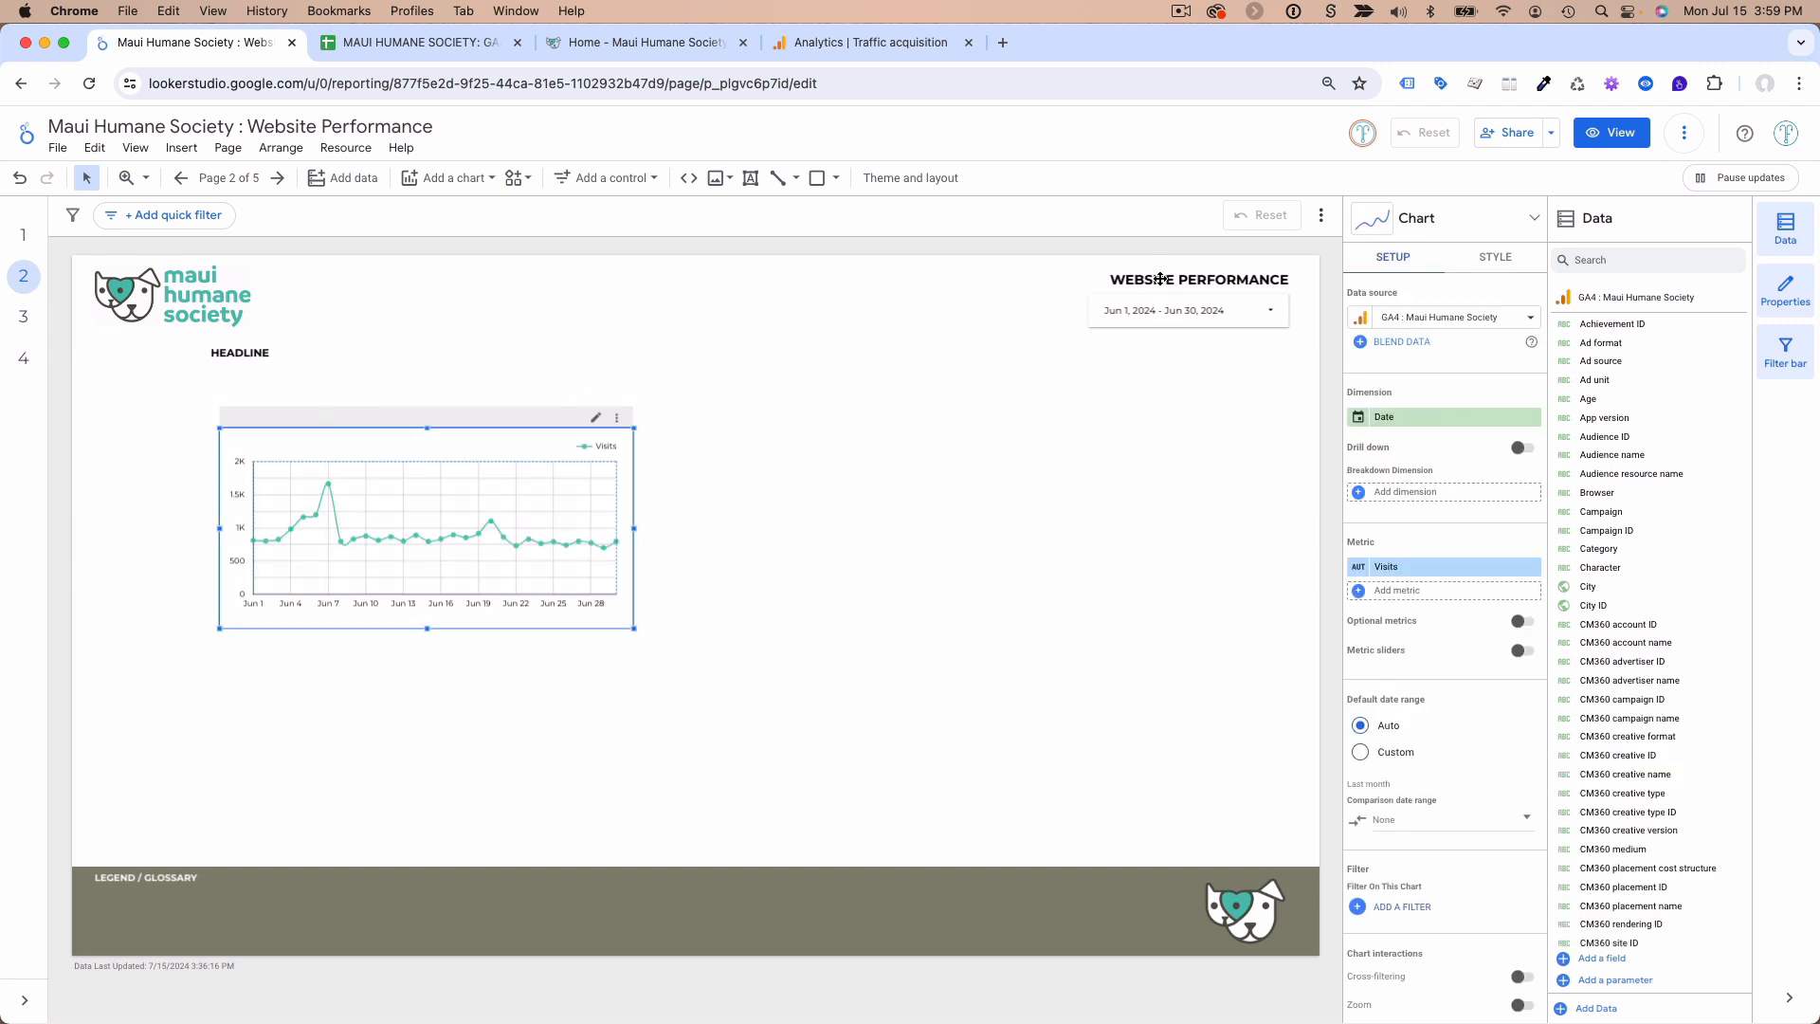
click(1161, 279)
click(248, 351)
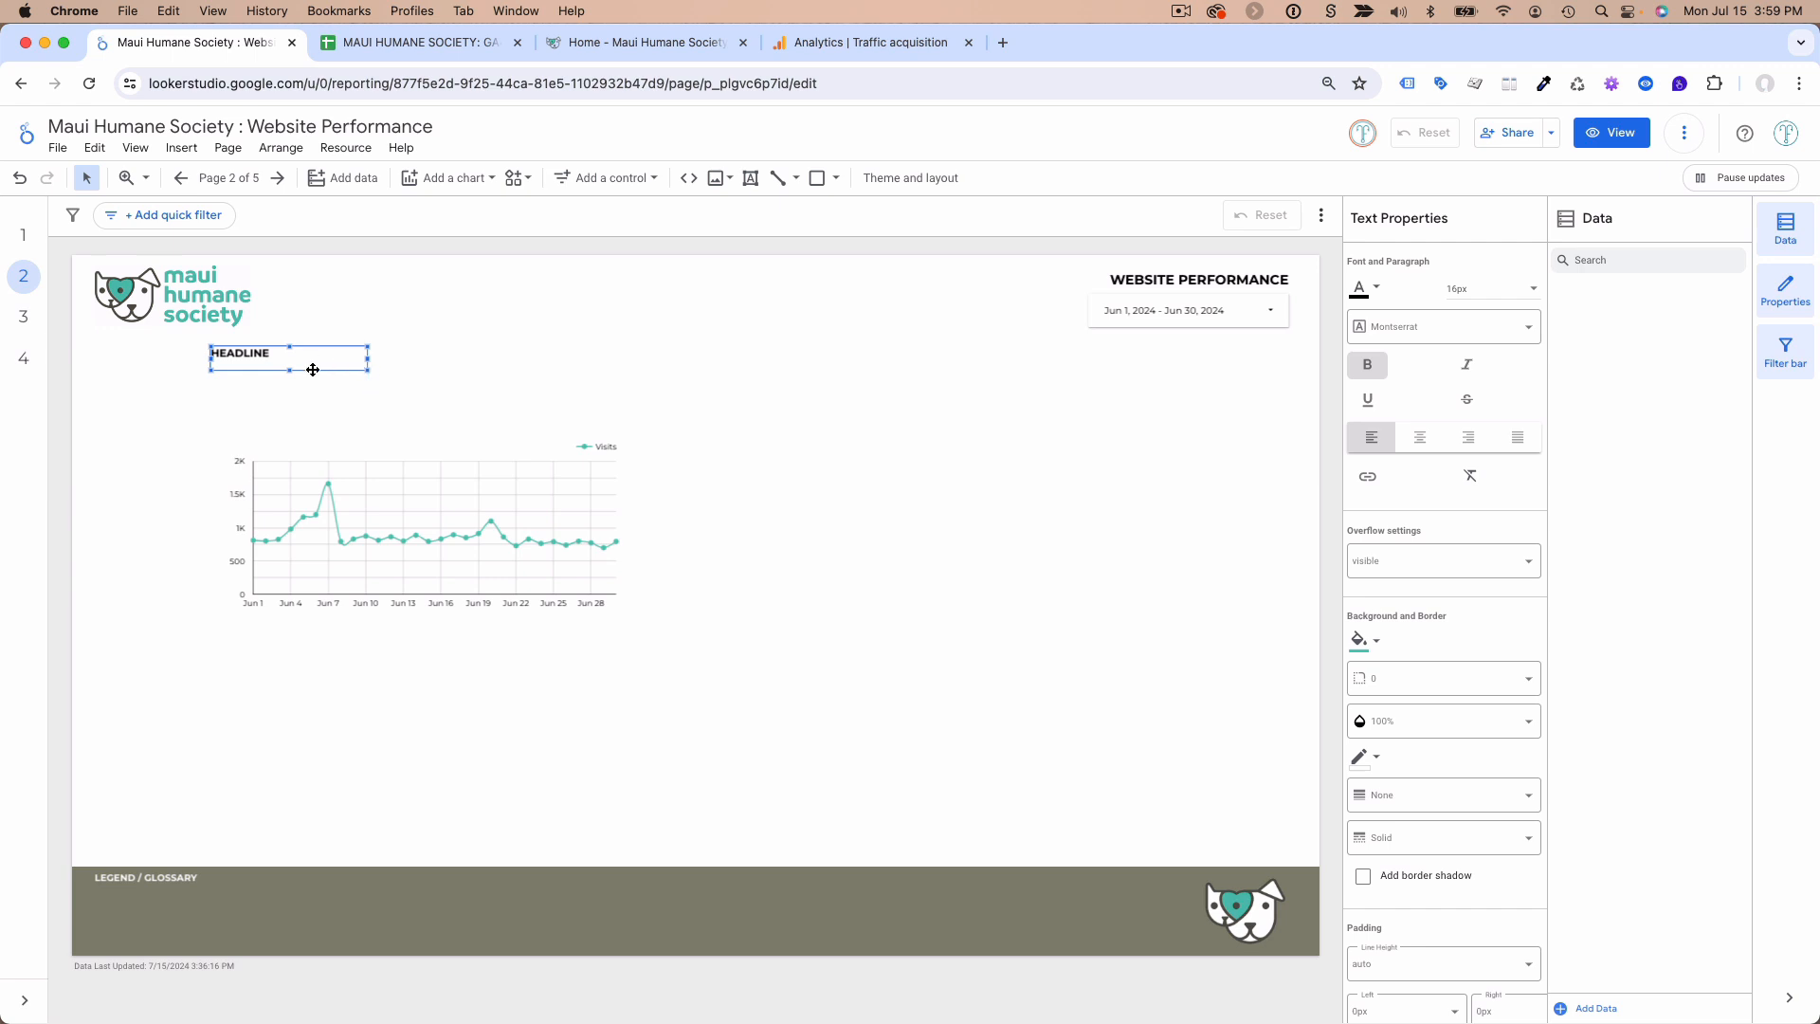
mouse_move(314, 369)
mouse_down()
mouse_move(357, 390)
mouse_move(322, 363)
mouse_up()
double_click(256, 351)
text(Vi)
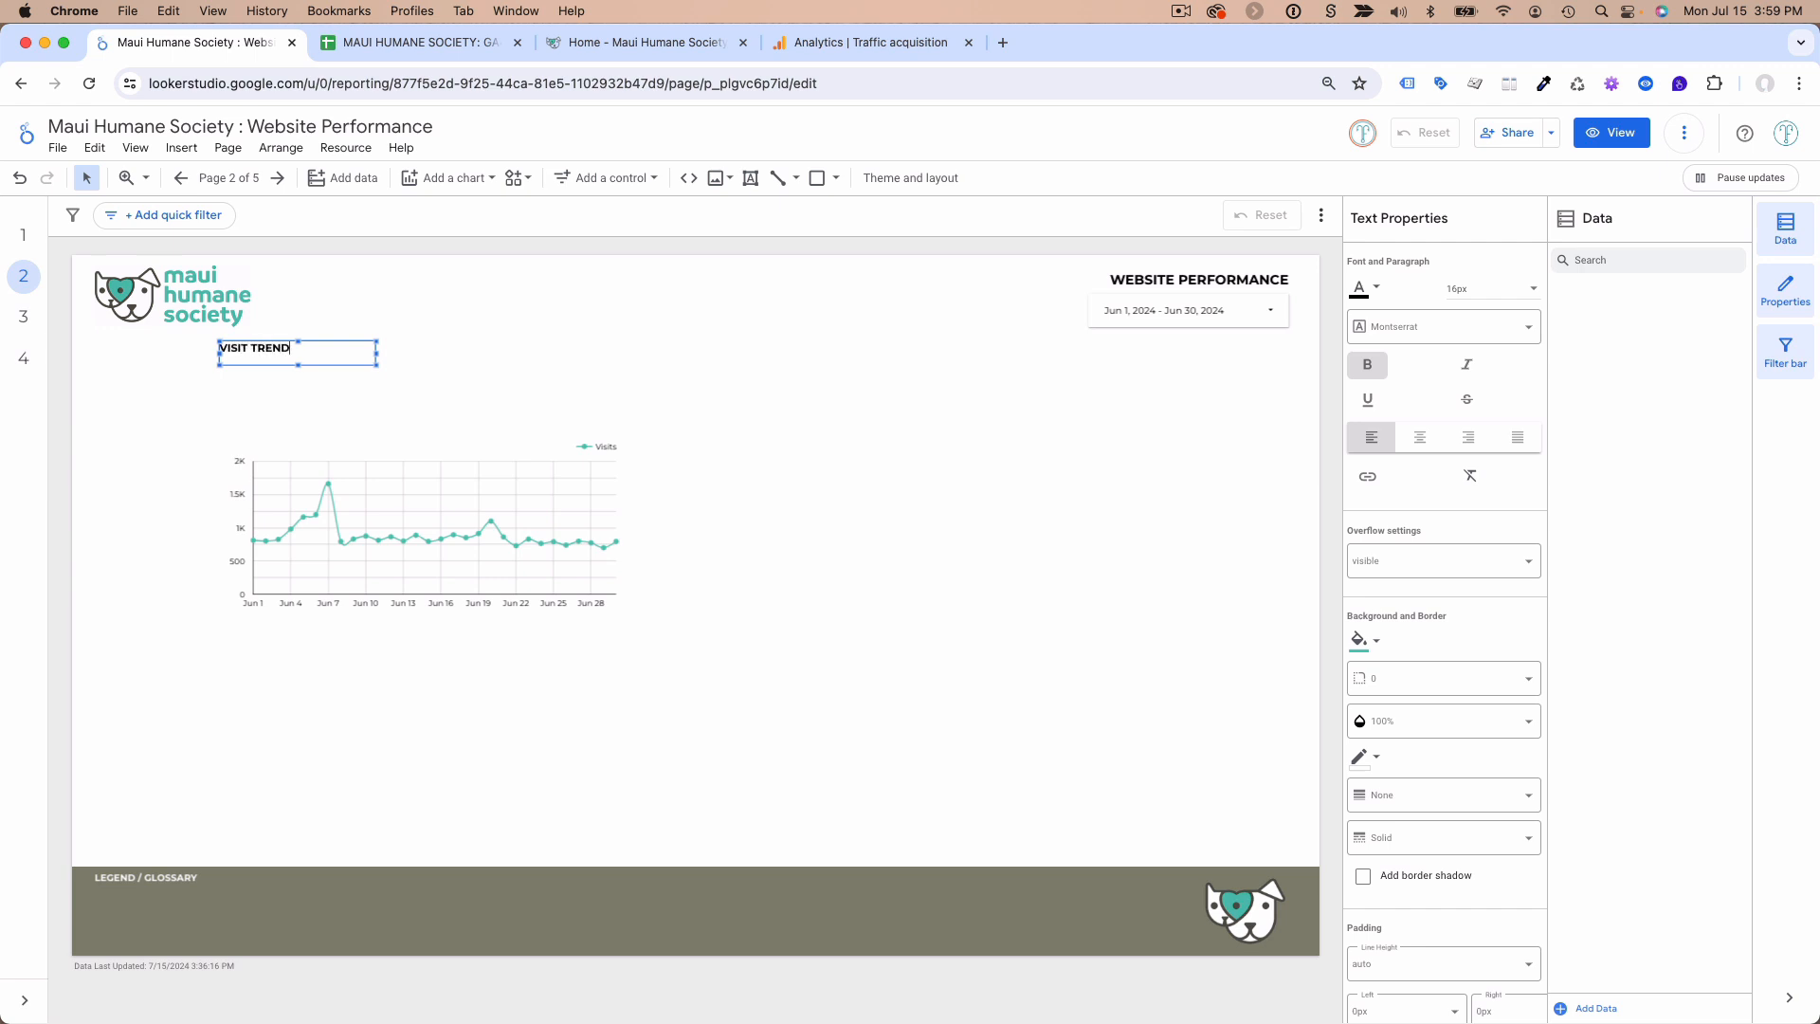
- Move the chart back up to the VISIT TREND heading, extend its plot area downward, and widen the chart slightly
drag(321, 442, 320, 350)
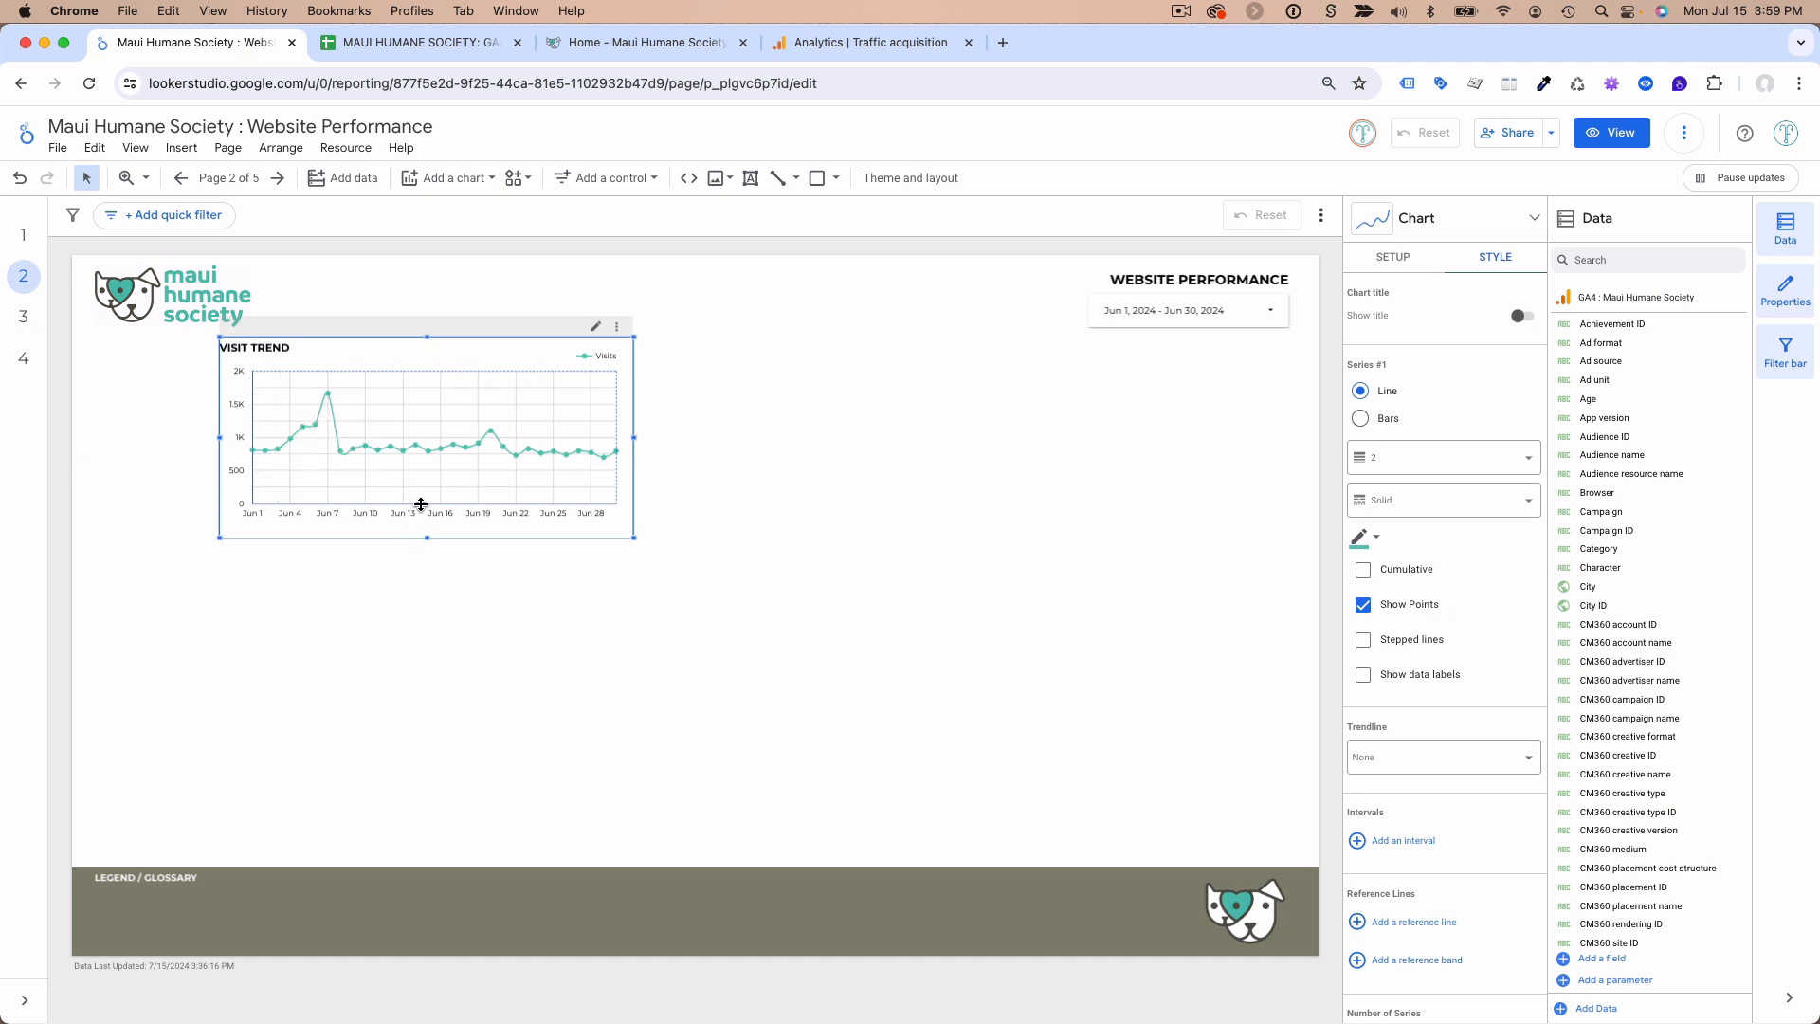
drag(421, 505, 423, 511)
drag(632, 439, 649, 439)
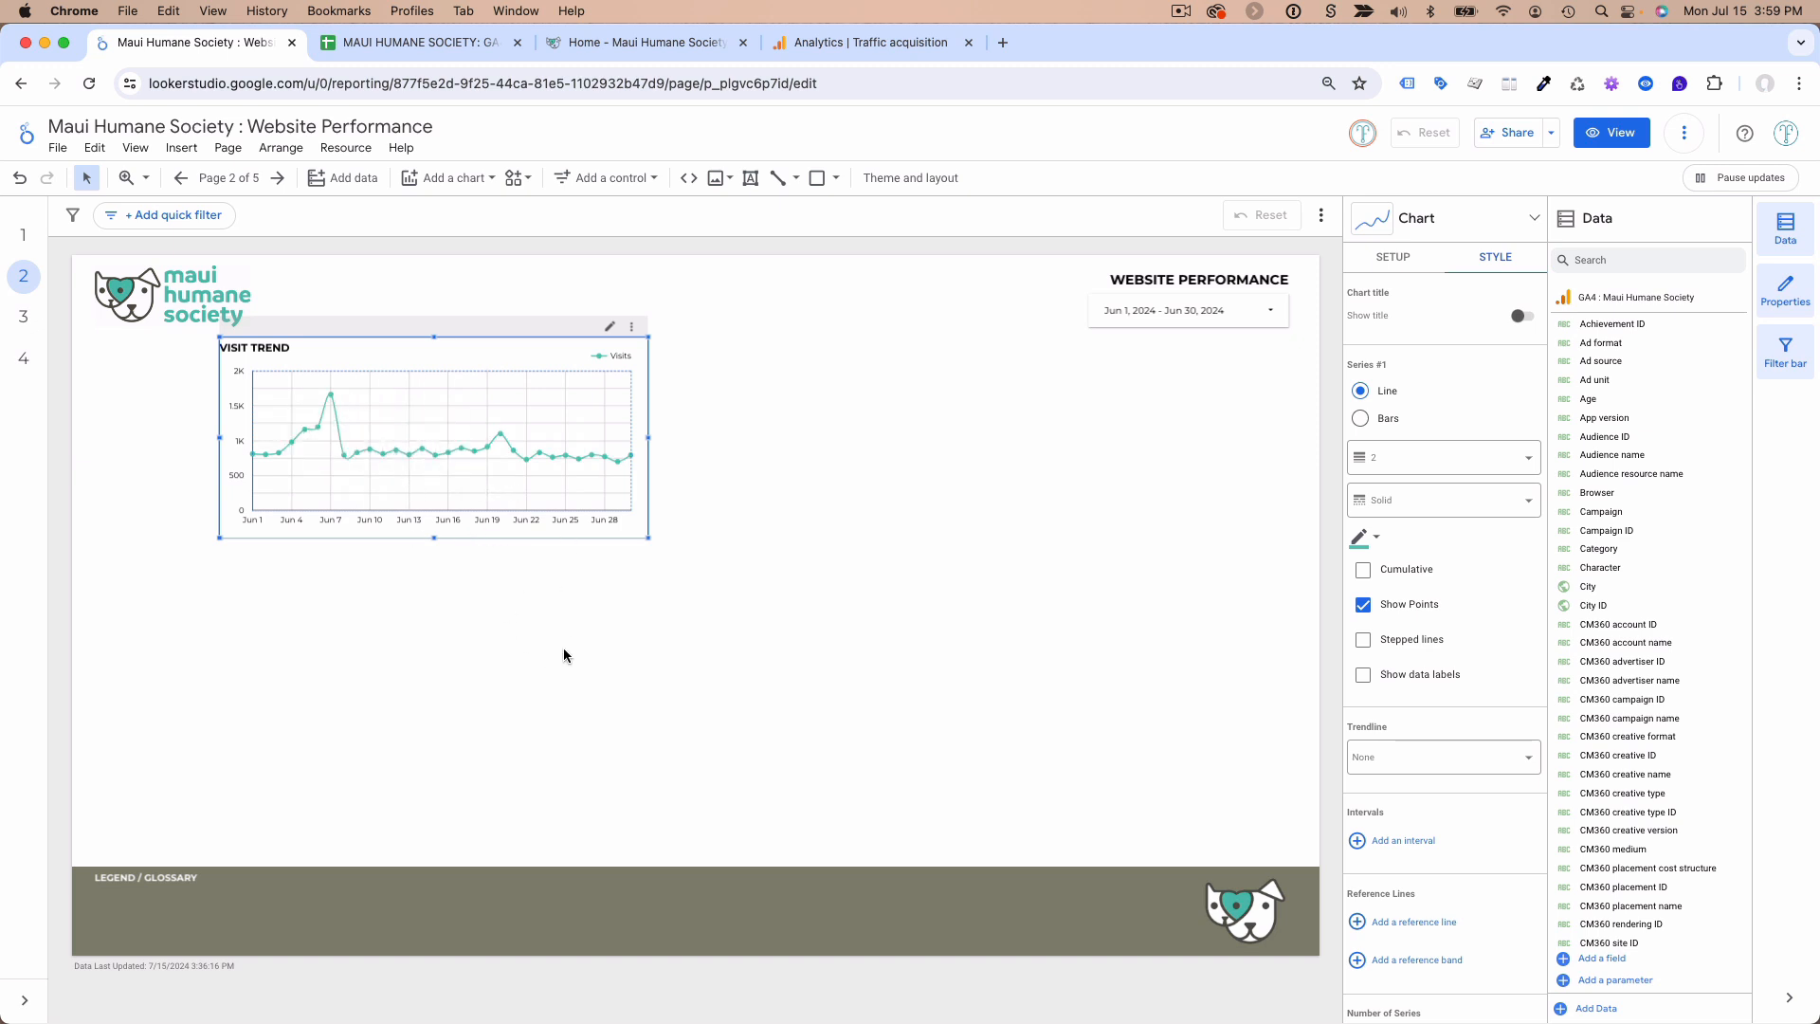
click(550, 677)
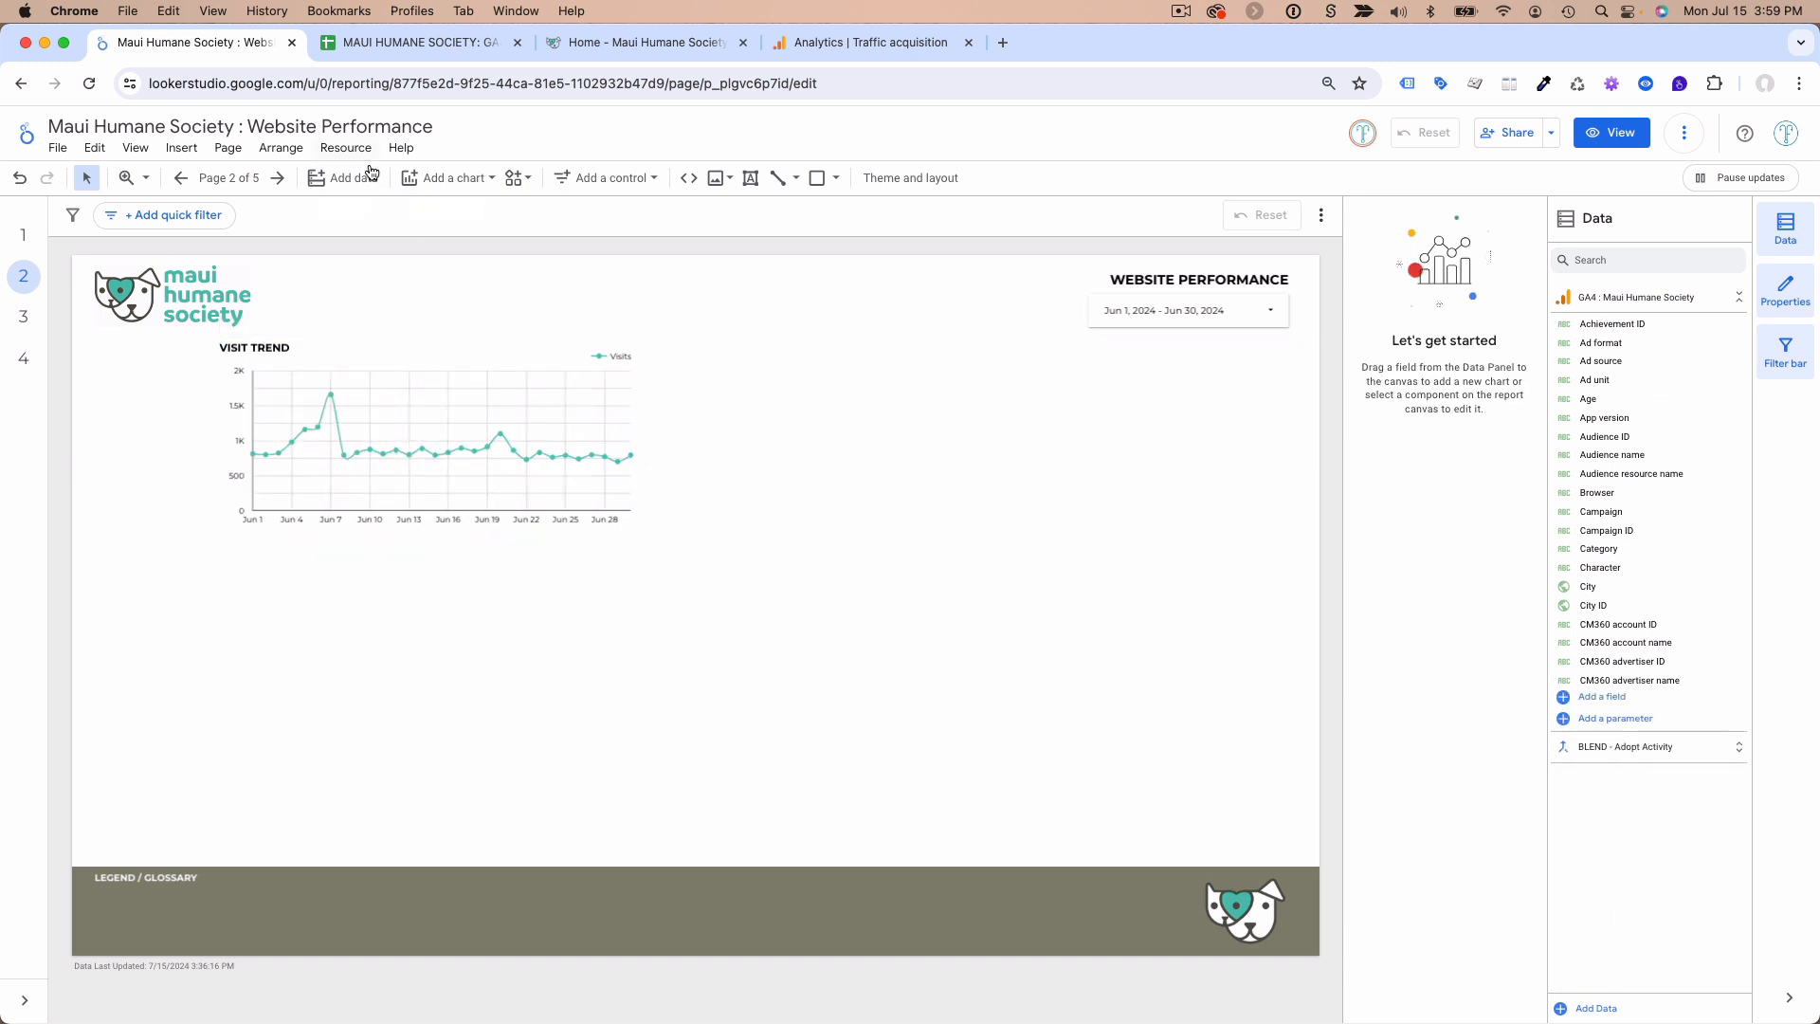
- Check the monthly visits entry in Google Sheets and the finished dashboard on page 1 in Looker Studio, and return to page 2
click(388, 44)
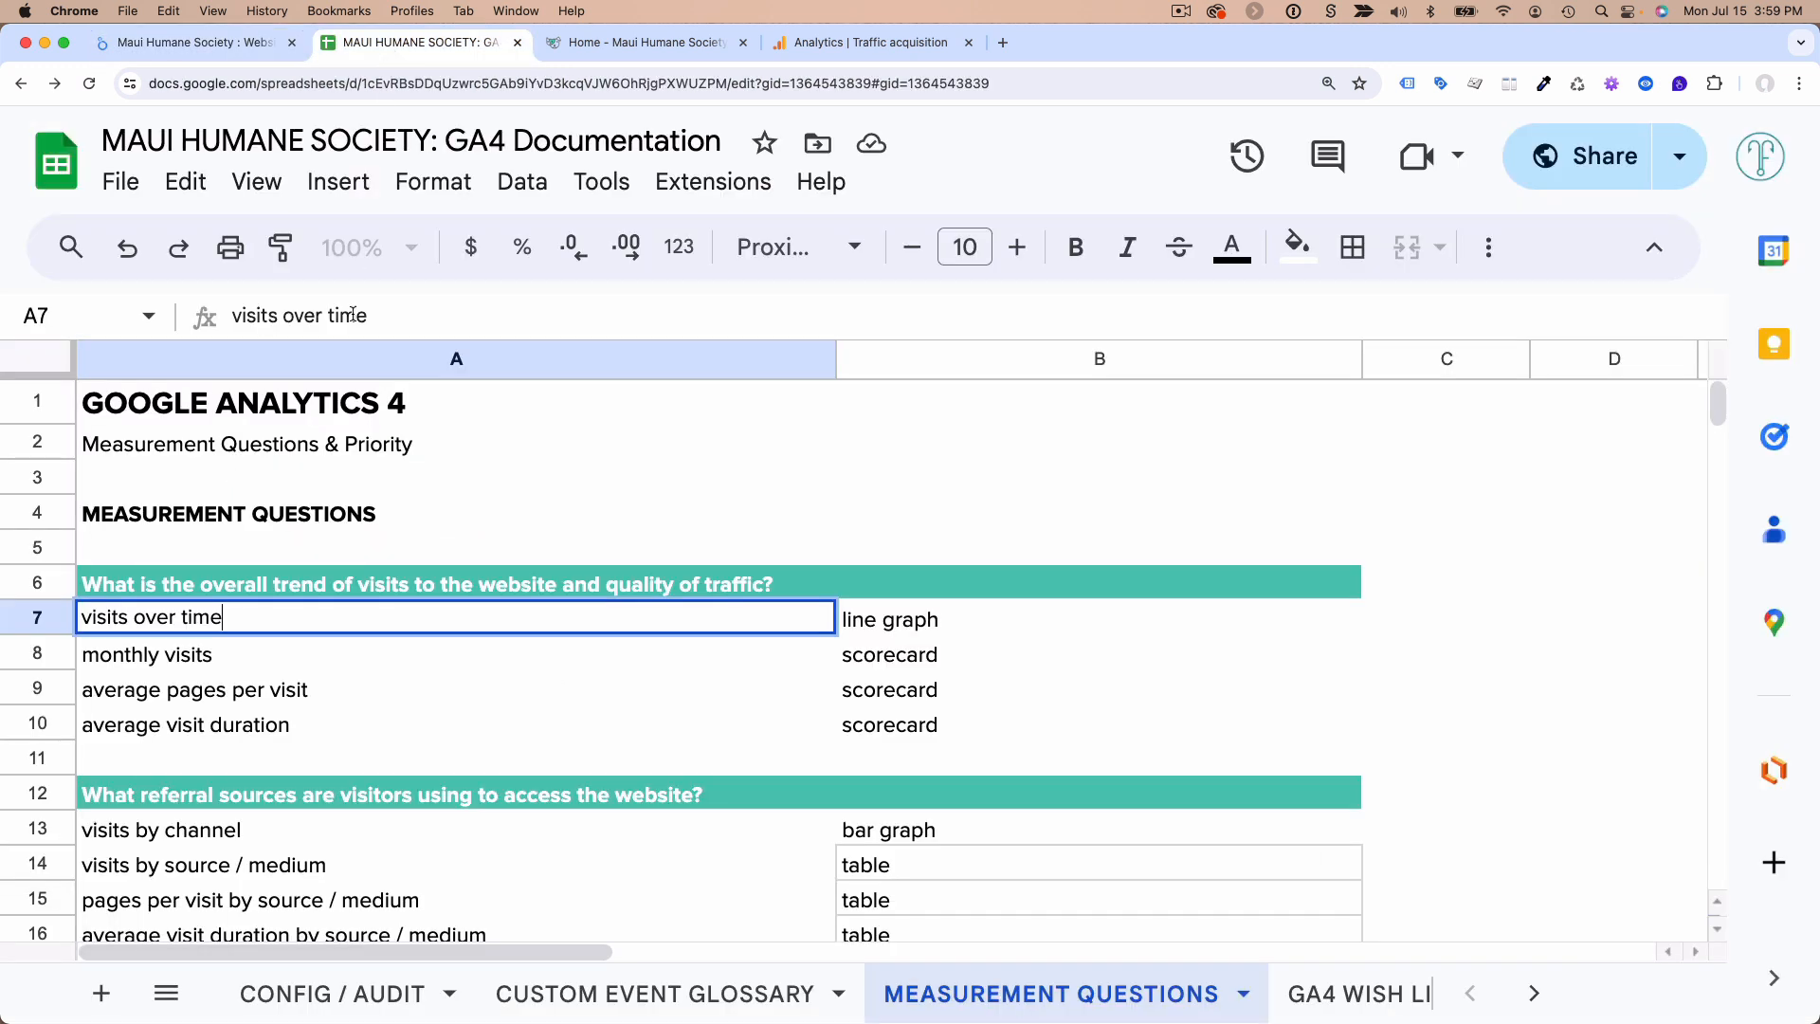
click(266, 656)
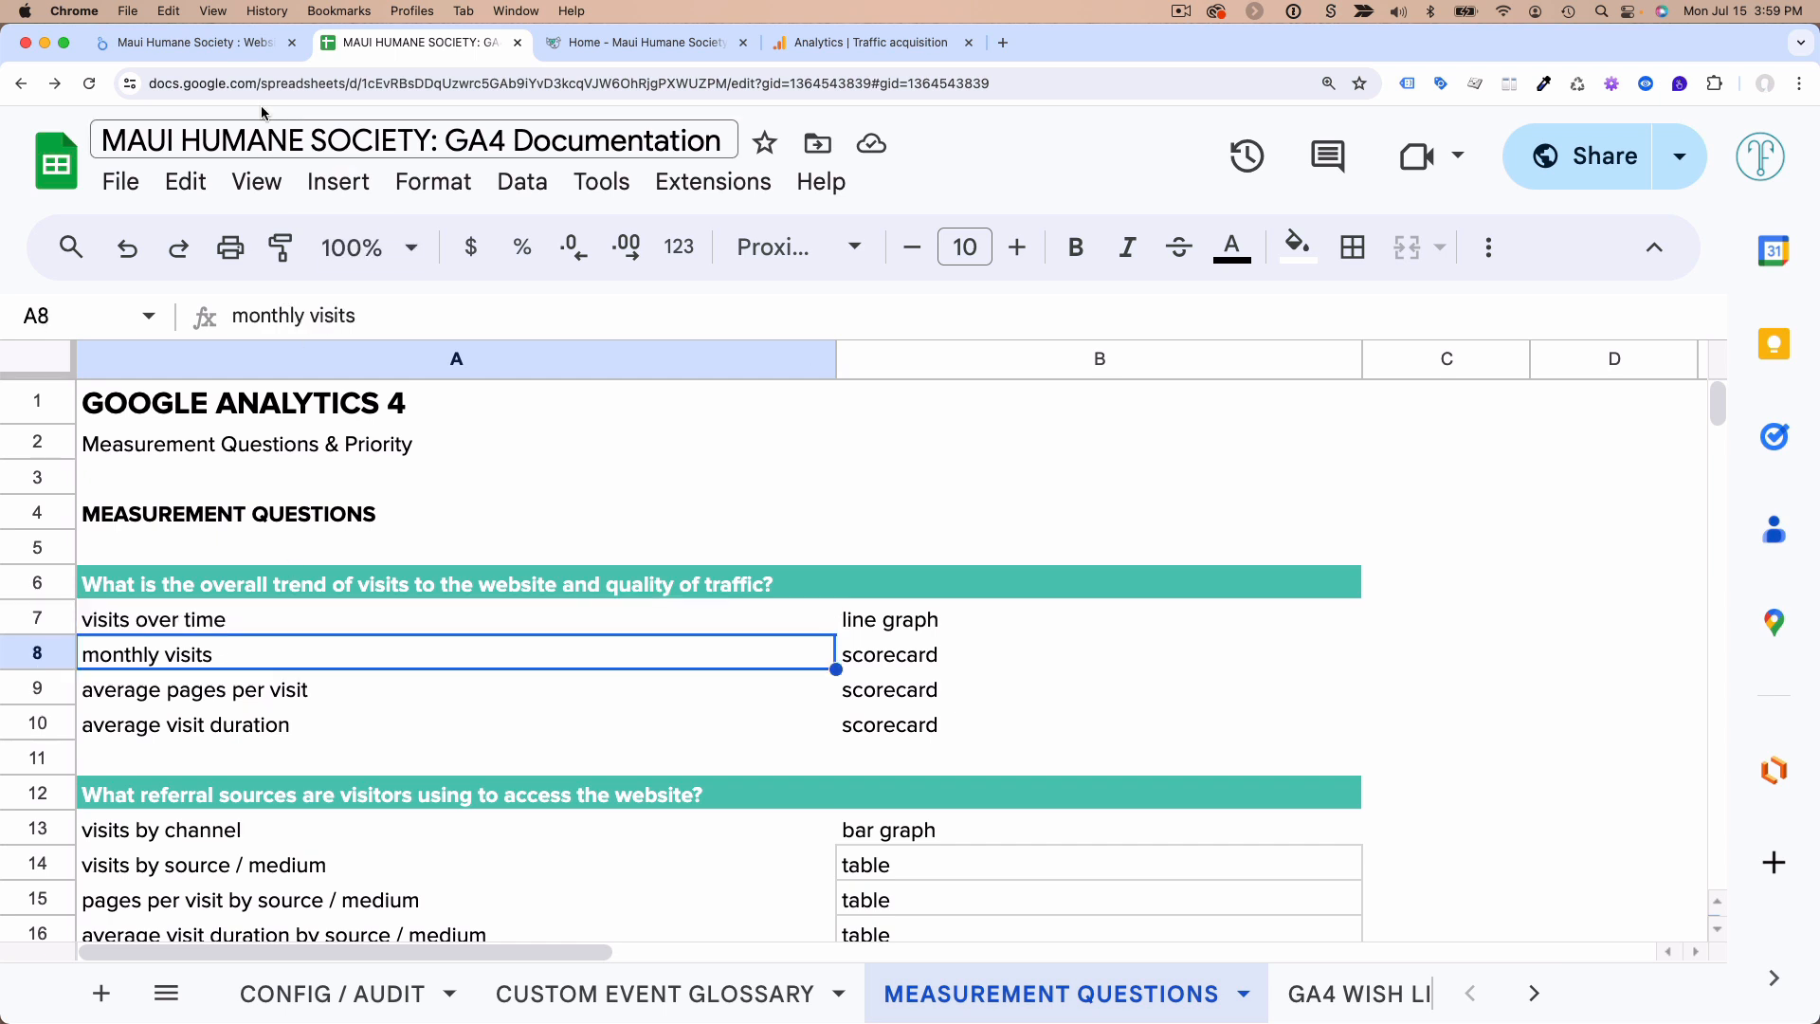
click(239, 48)
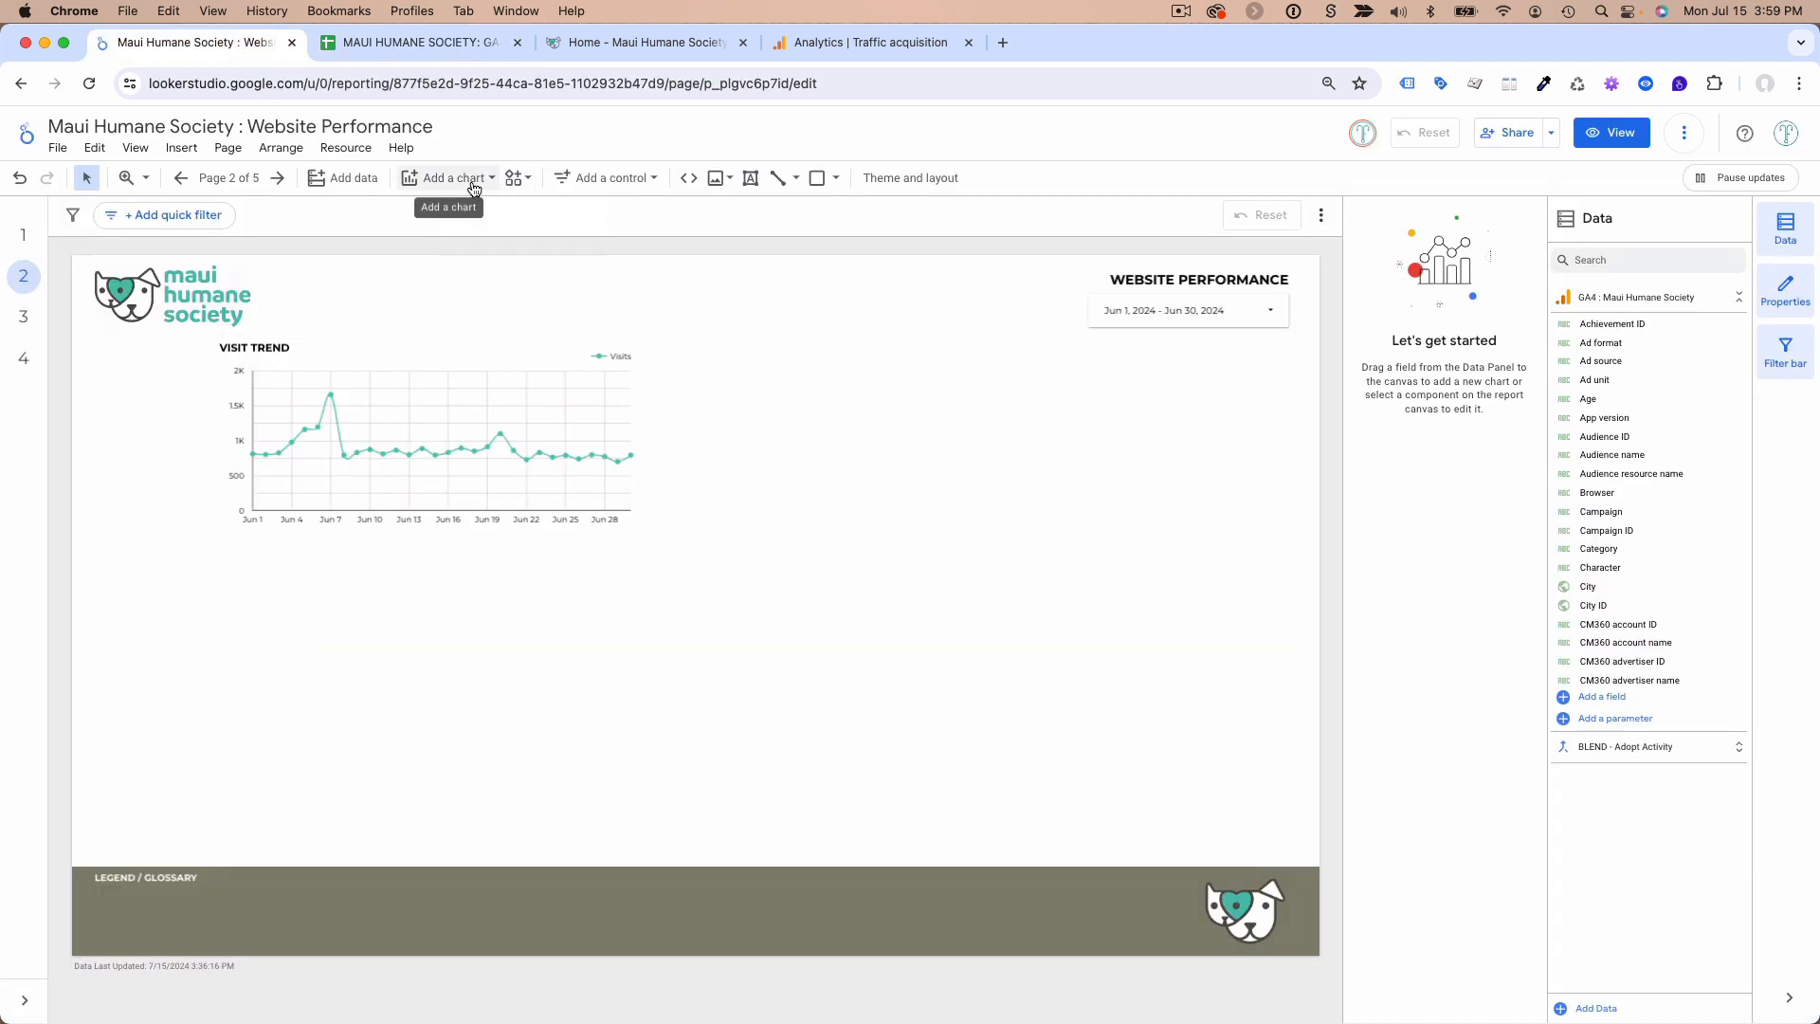
click(34, 241)
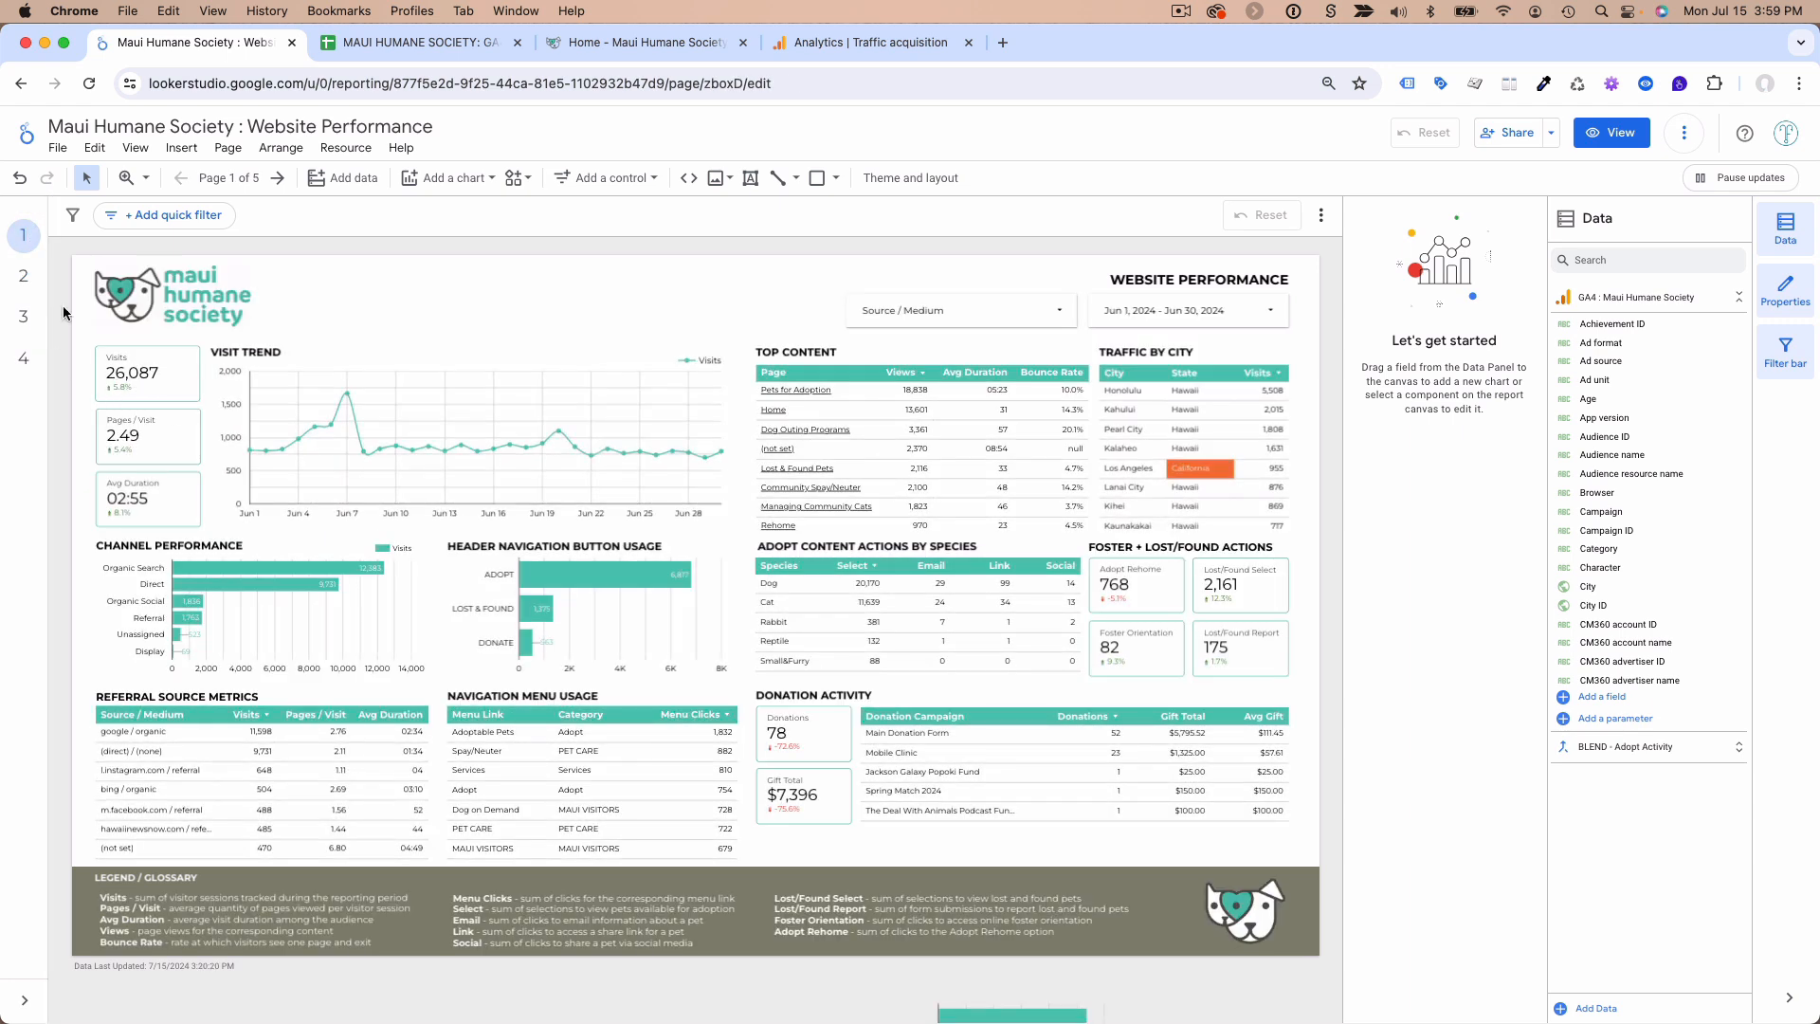
click(26, 286)
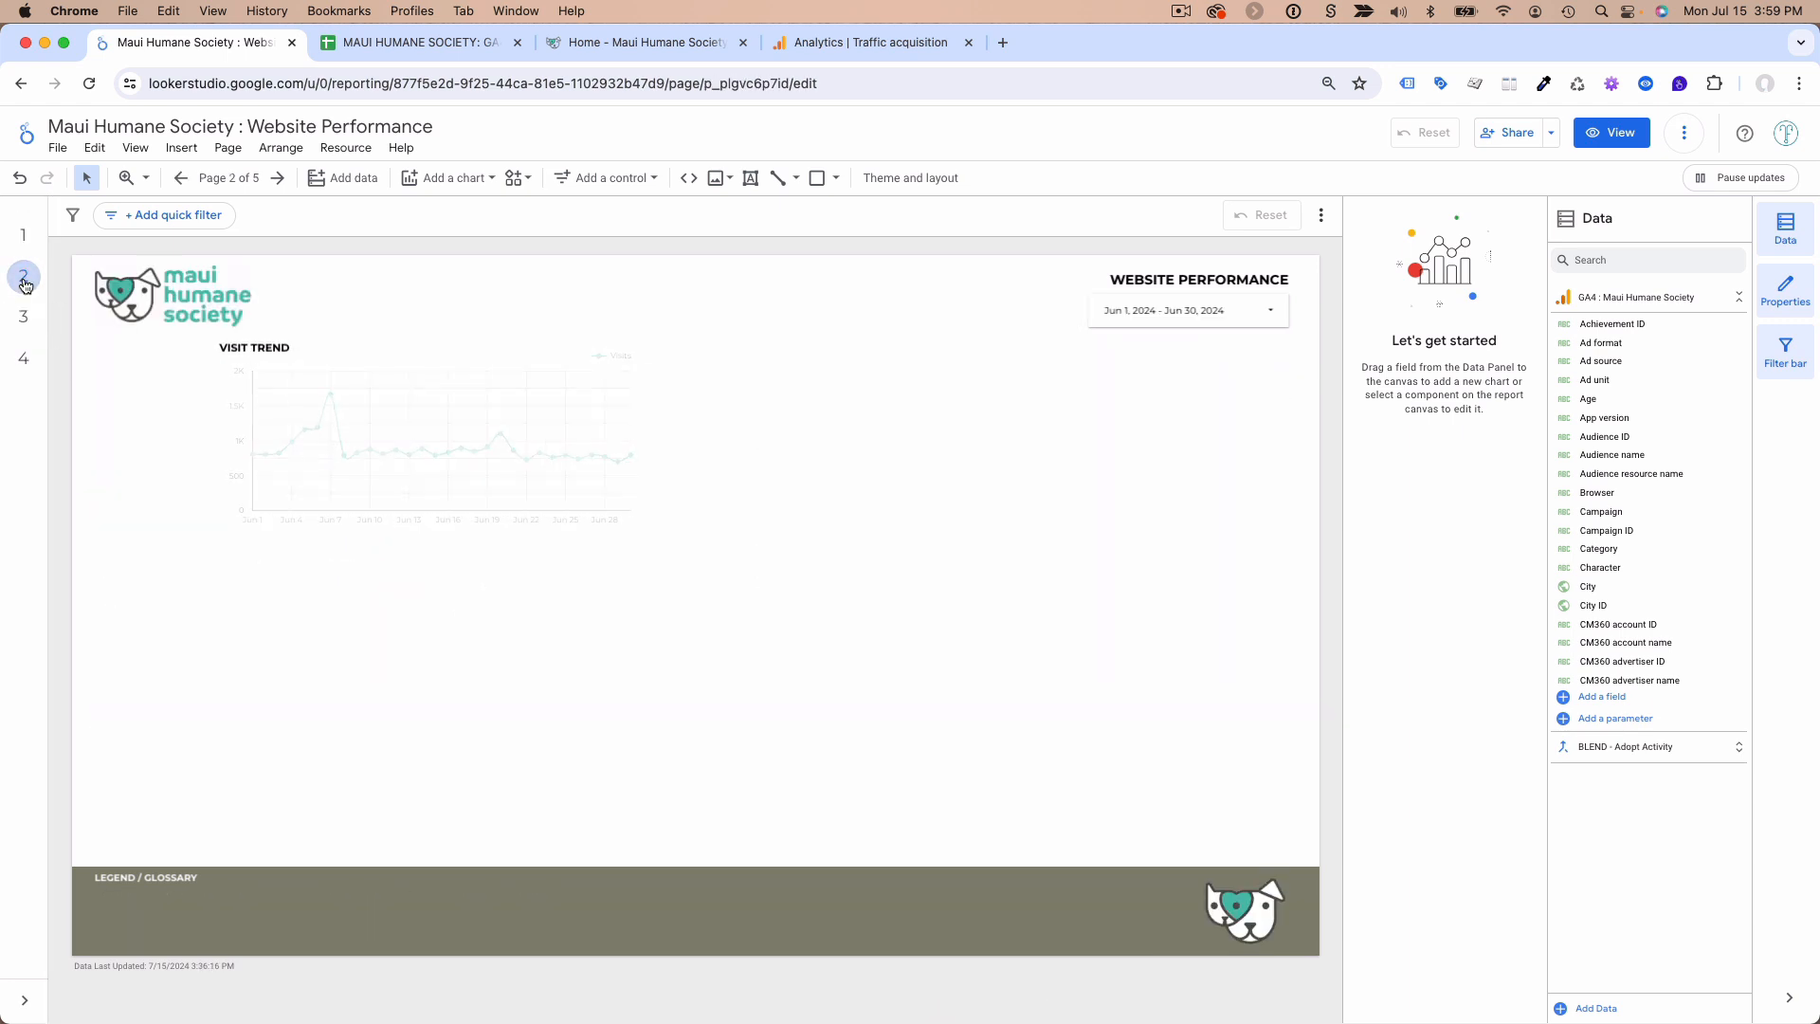
- Add a scorecard with the Sessions metric to the left of the VISIT TREND chart and shift it slightly down
click(445, 177)
click(427, 296)
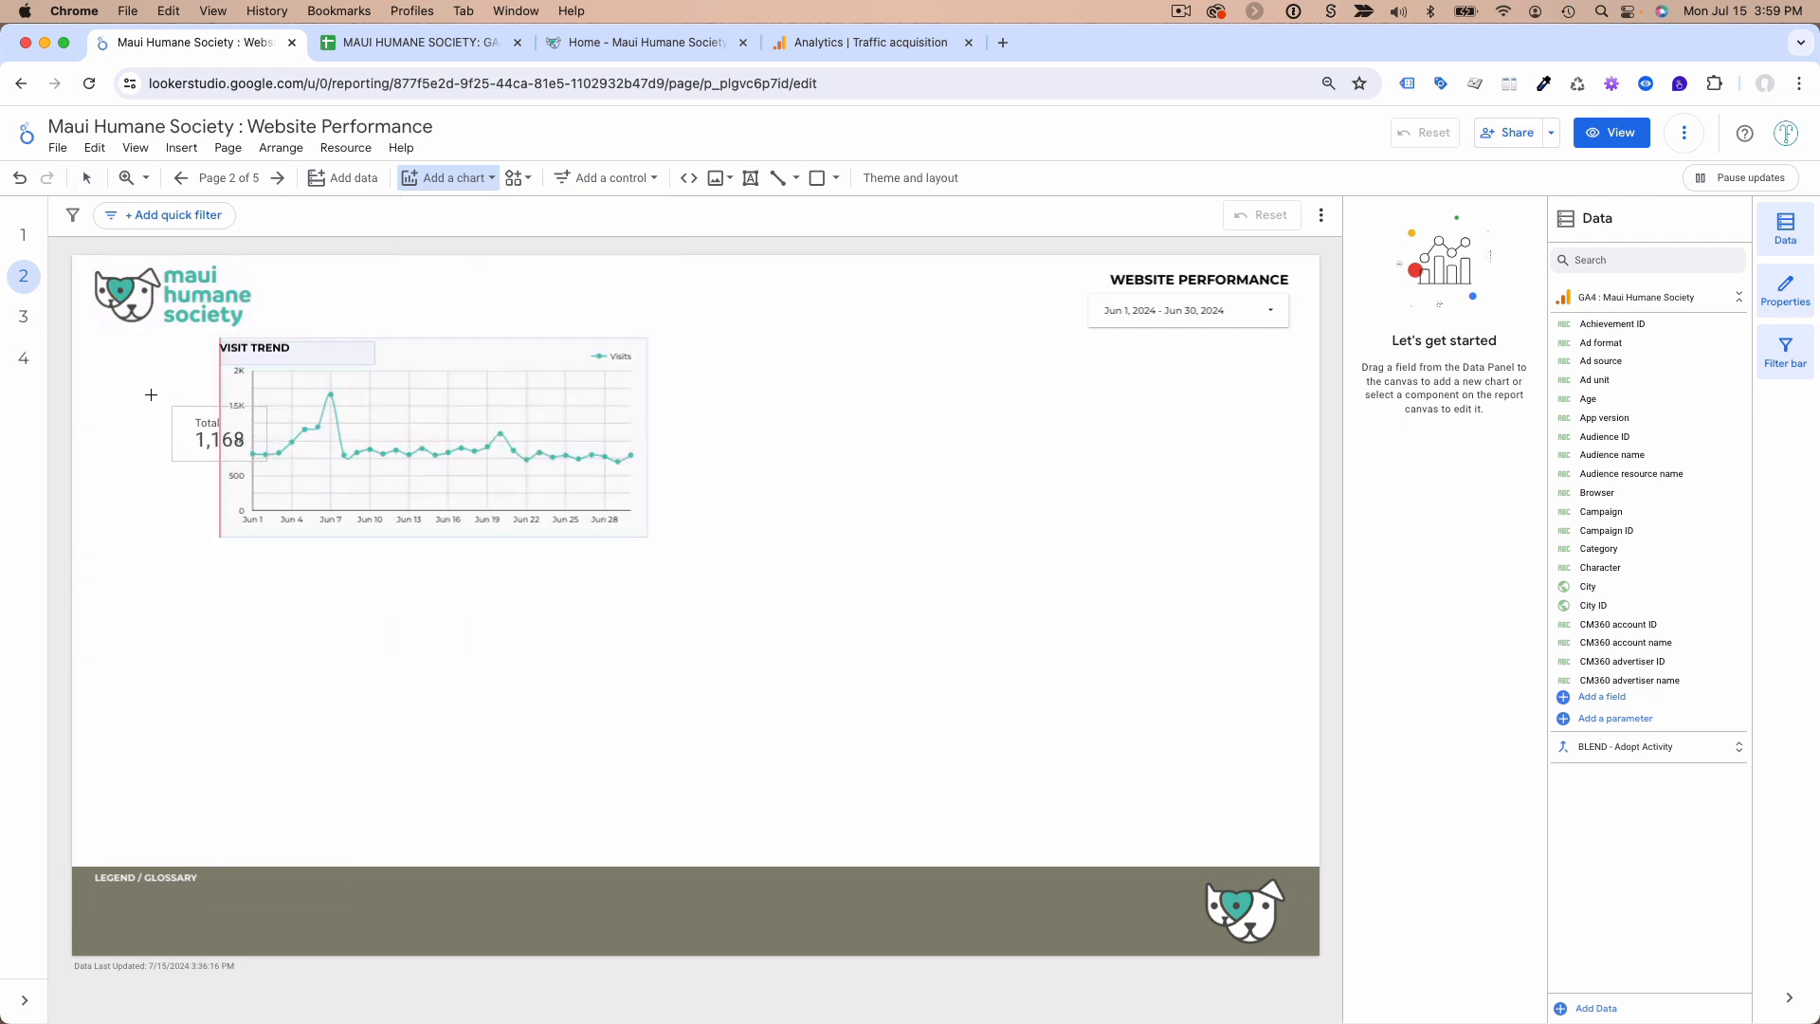
key(Escape)
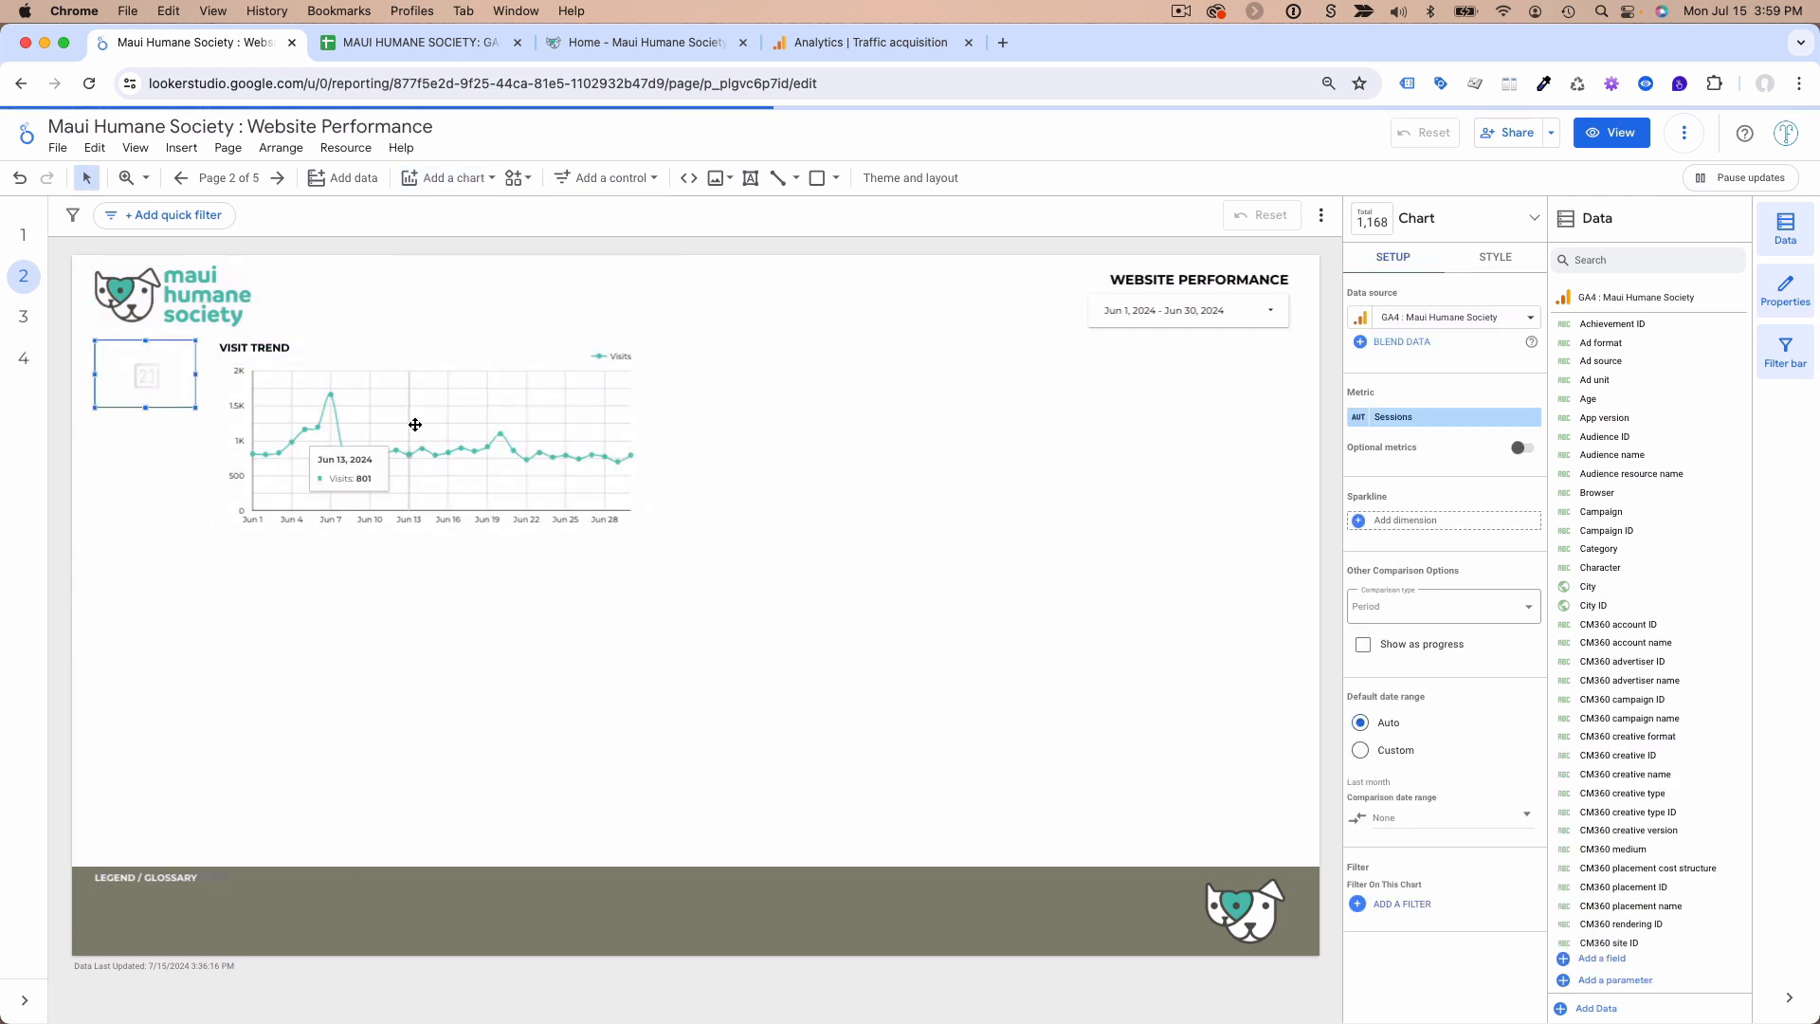
drag(161, 394, 161, 420)
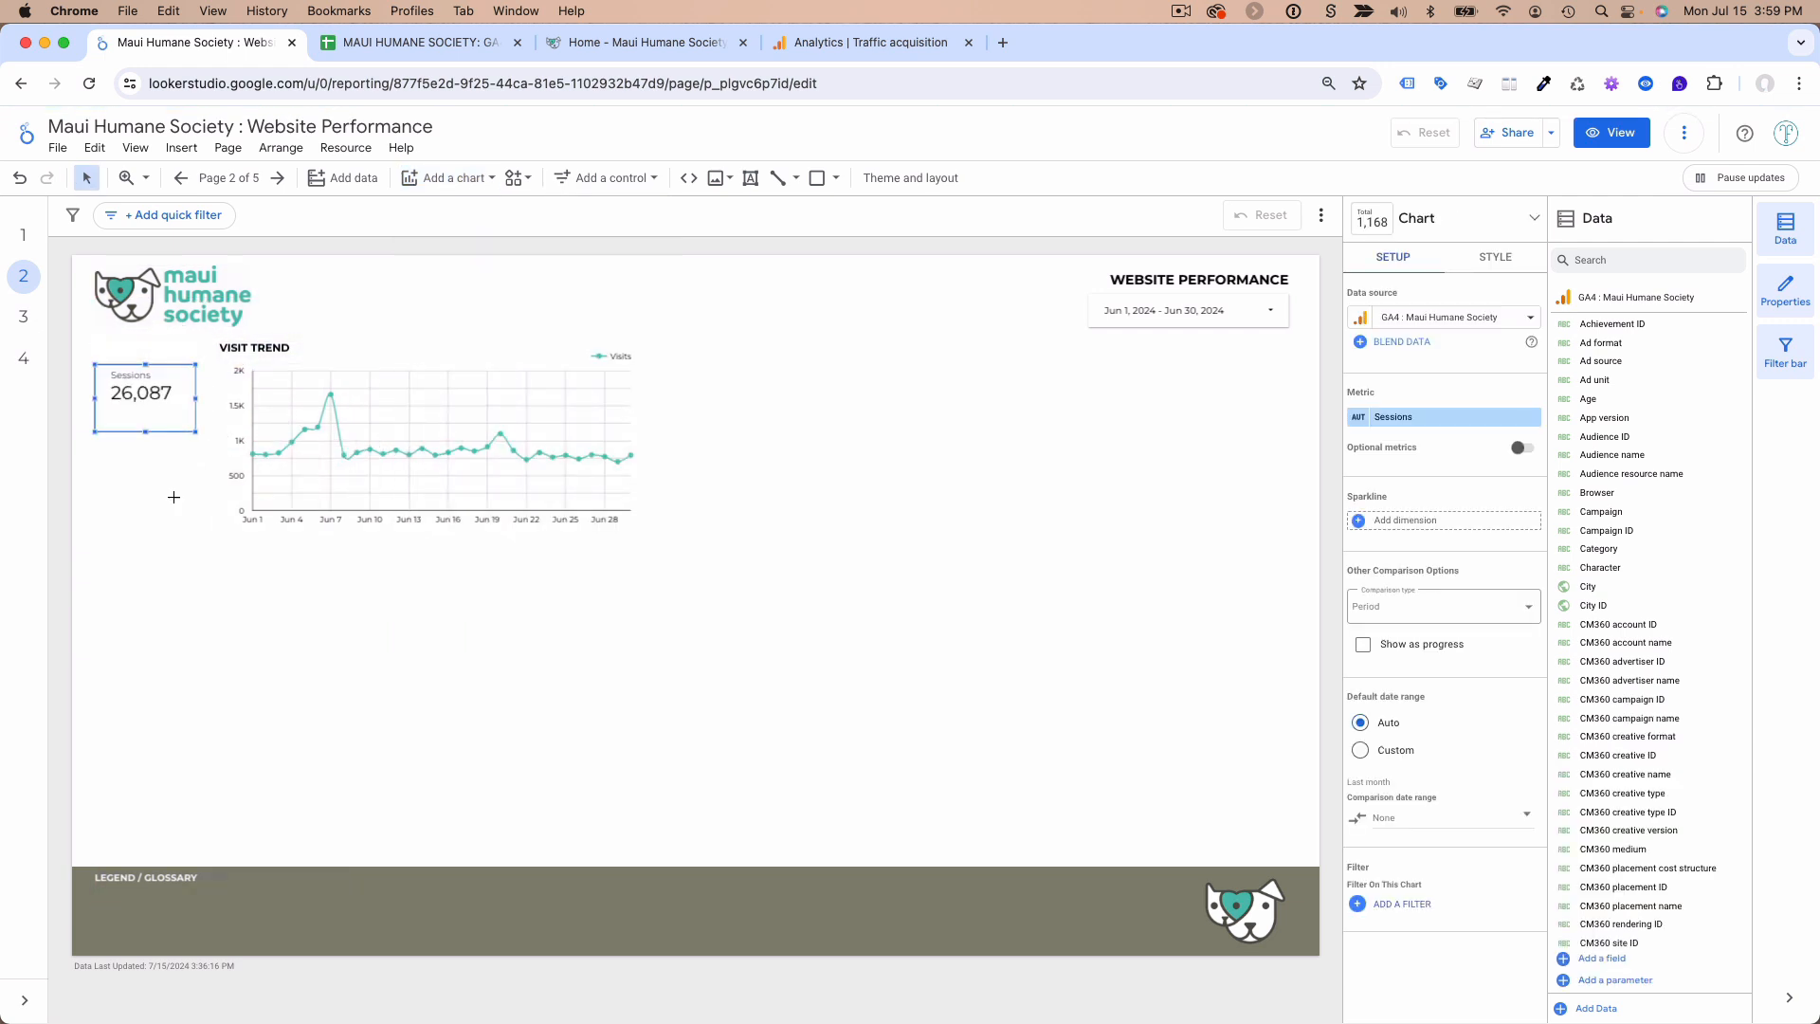
click(172, 496)
- Rename the scorecard's Sessions metric to Visits
click(148, 415)
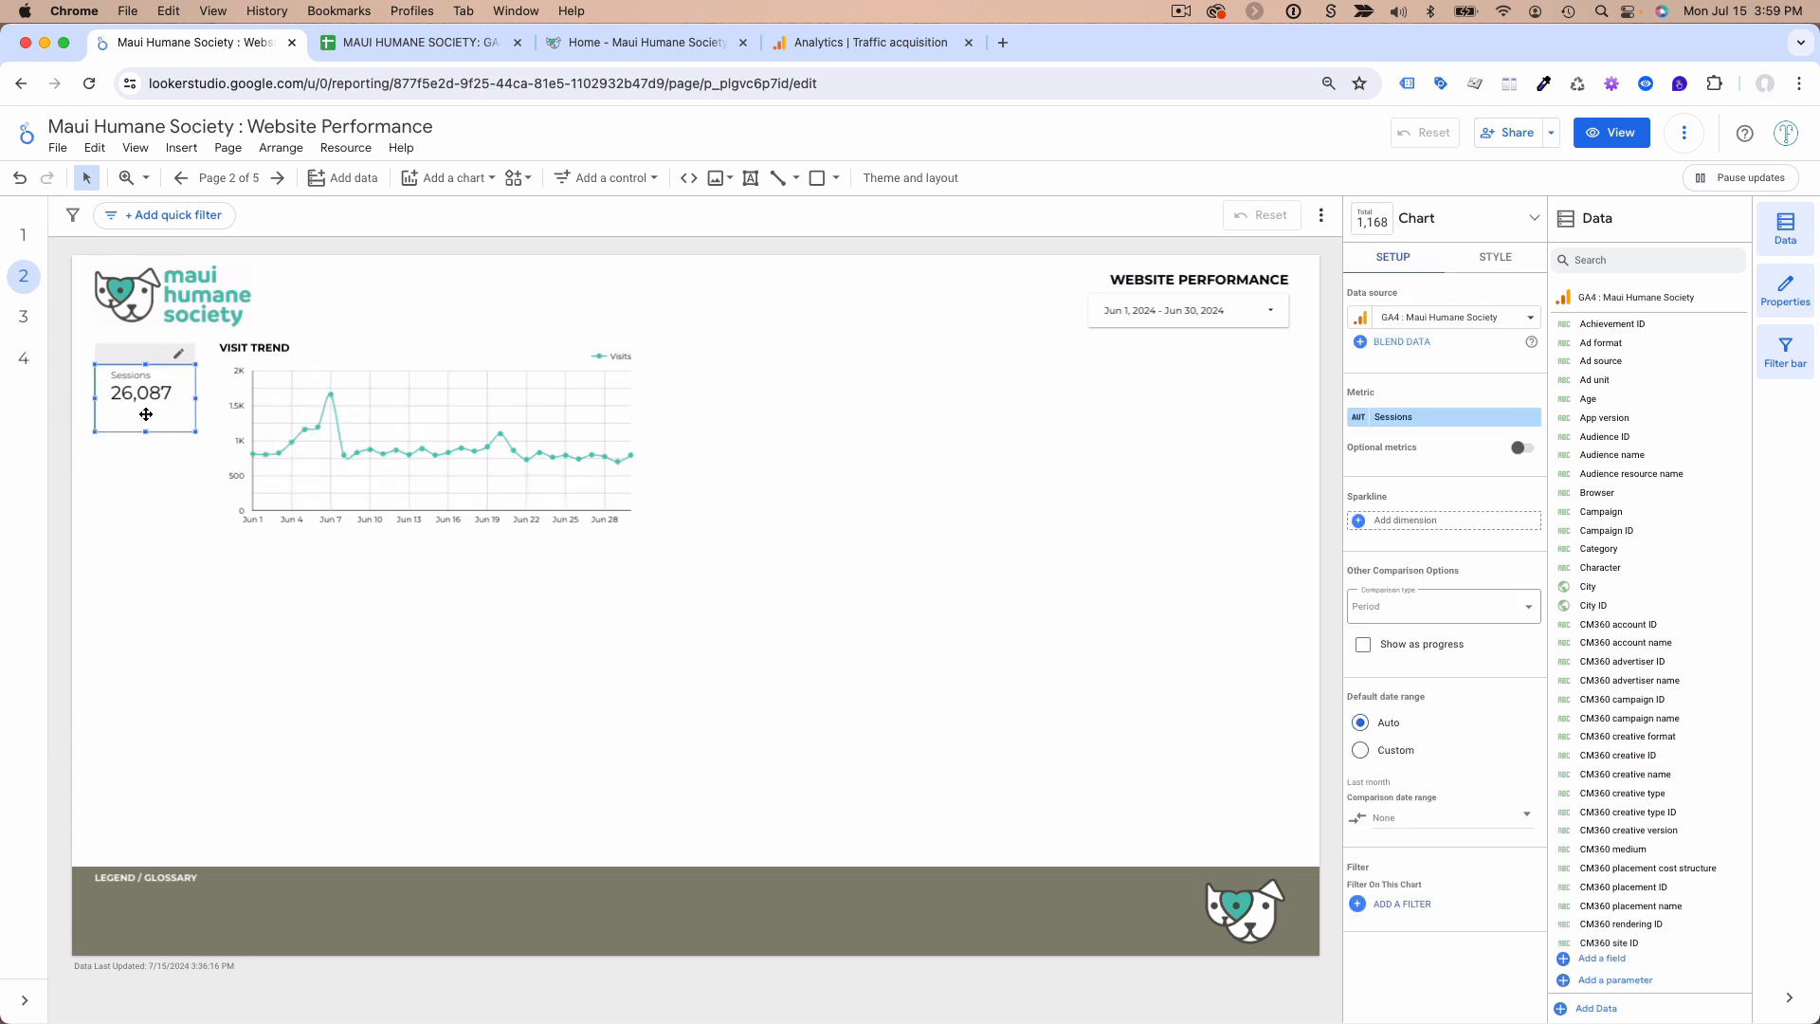
click(1362, 422)
text(Visi)
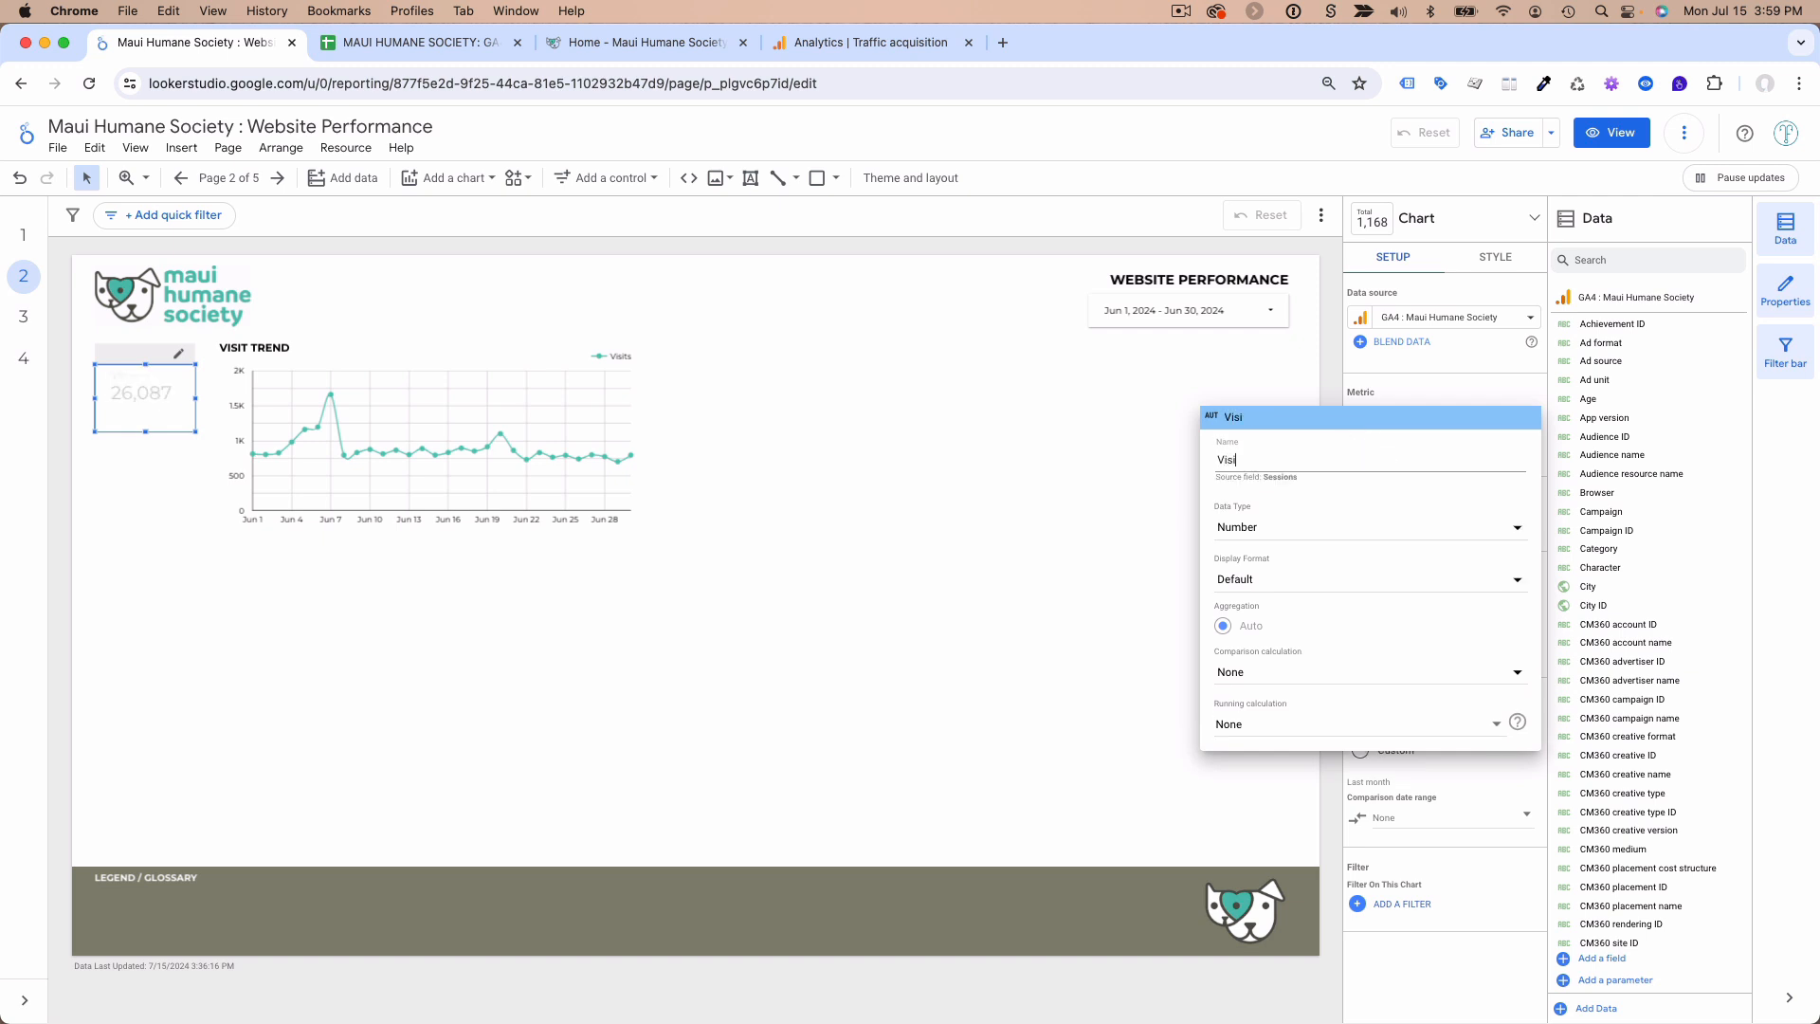
text(ts)
click(1117, 426)
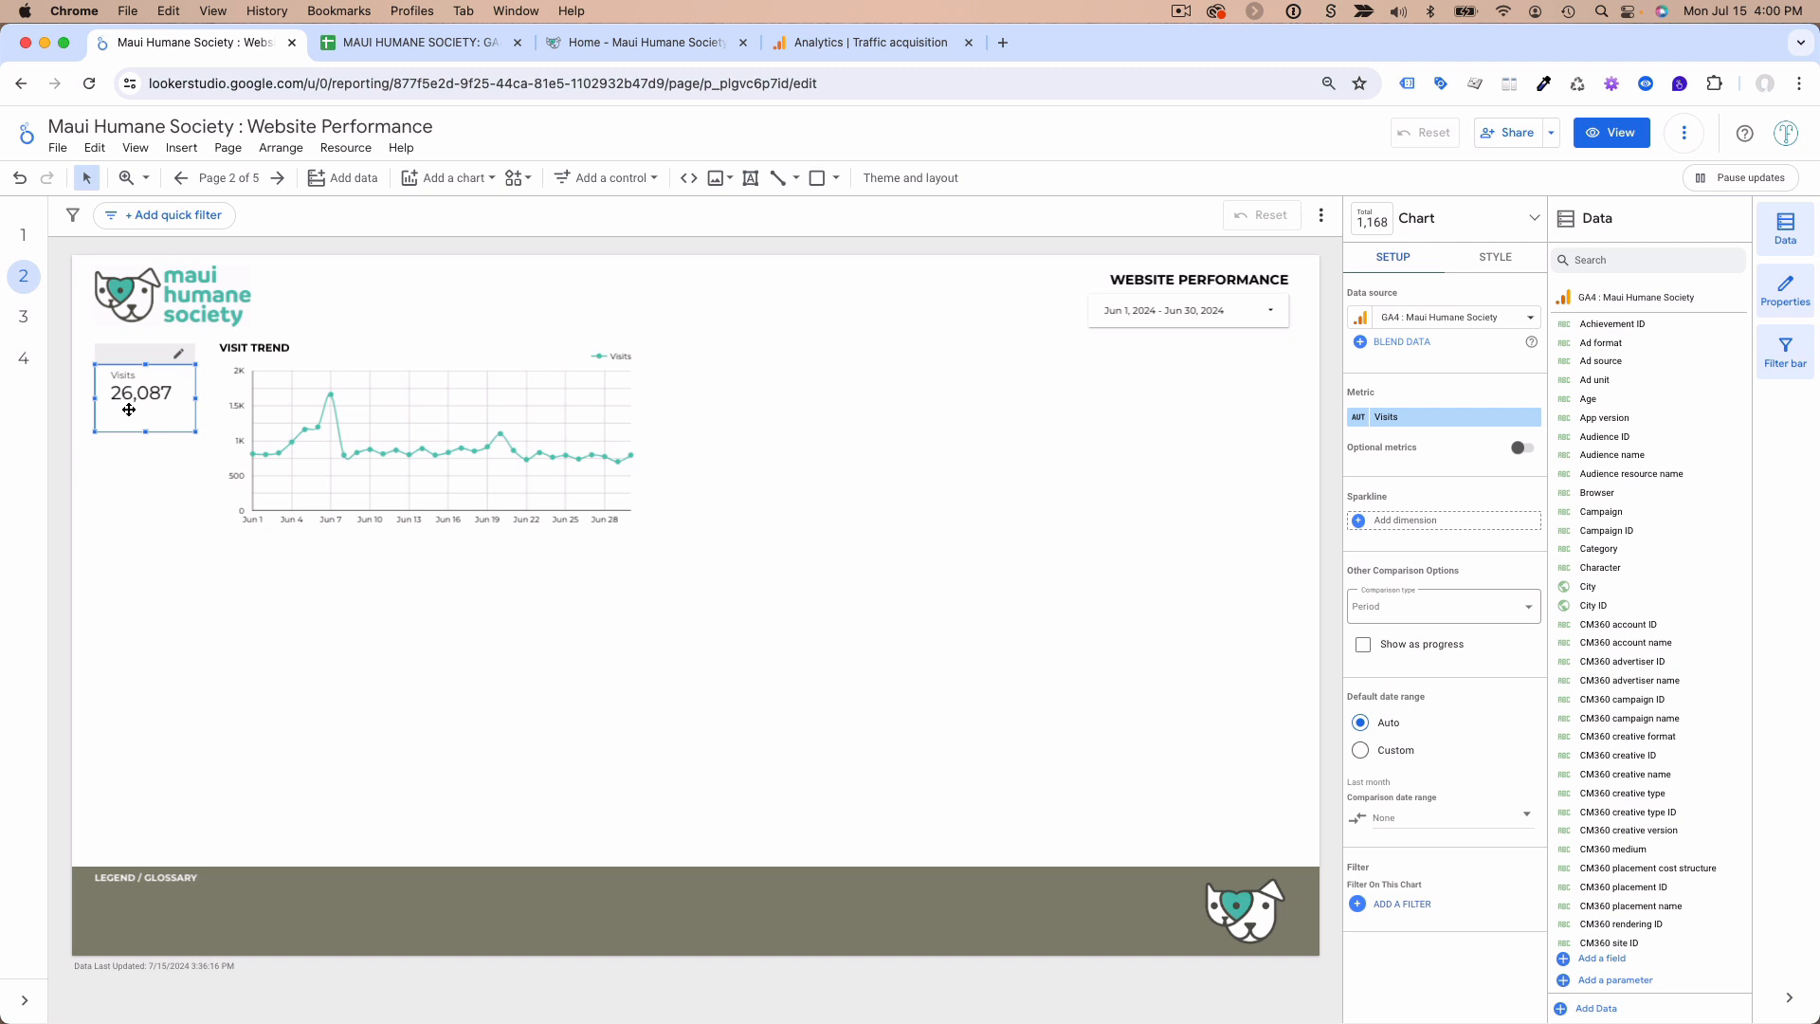
- Move the Visits scorecard up level with the VISIT TREND heading and set its comparison date range to Previous period
drag(129, 410, 131, 387)
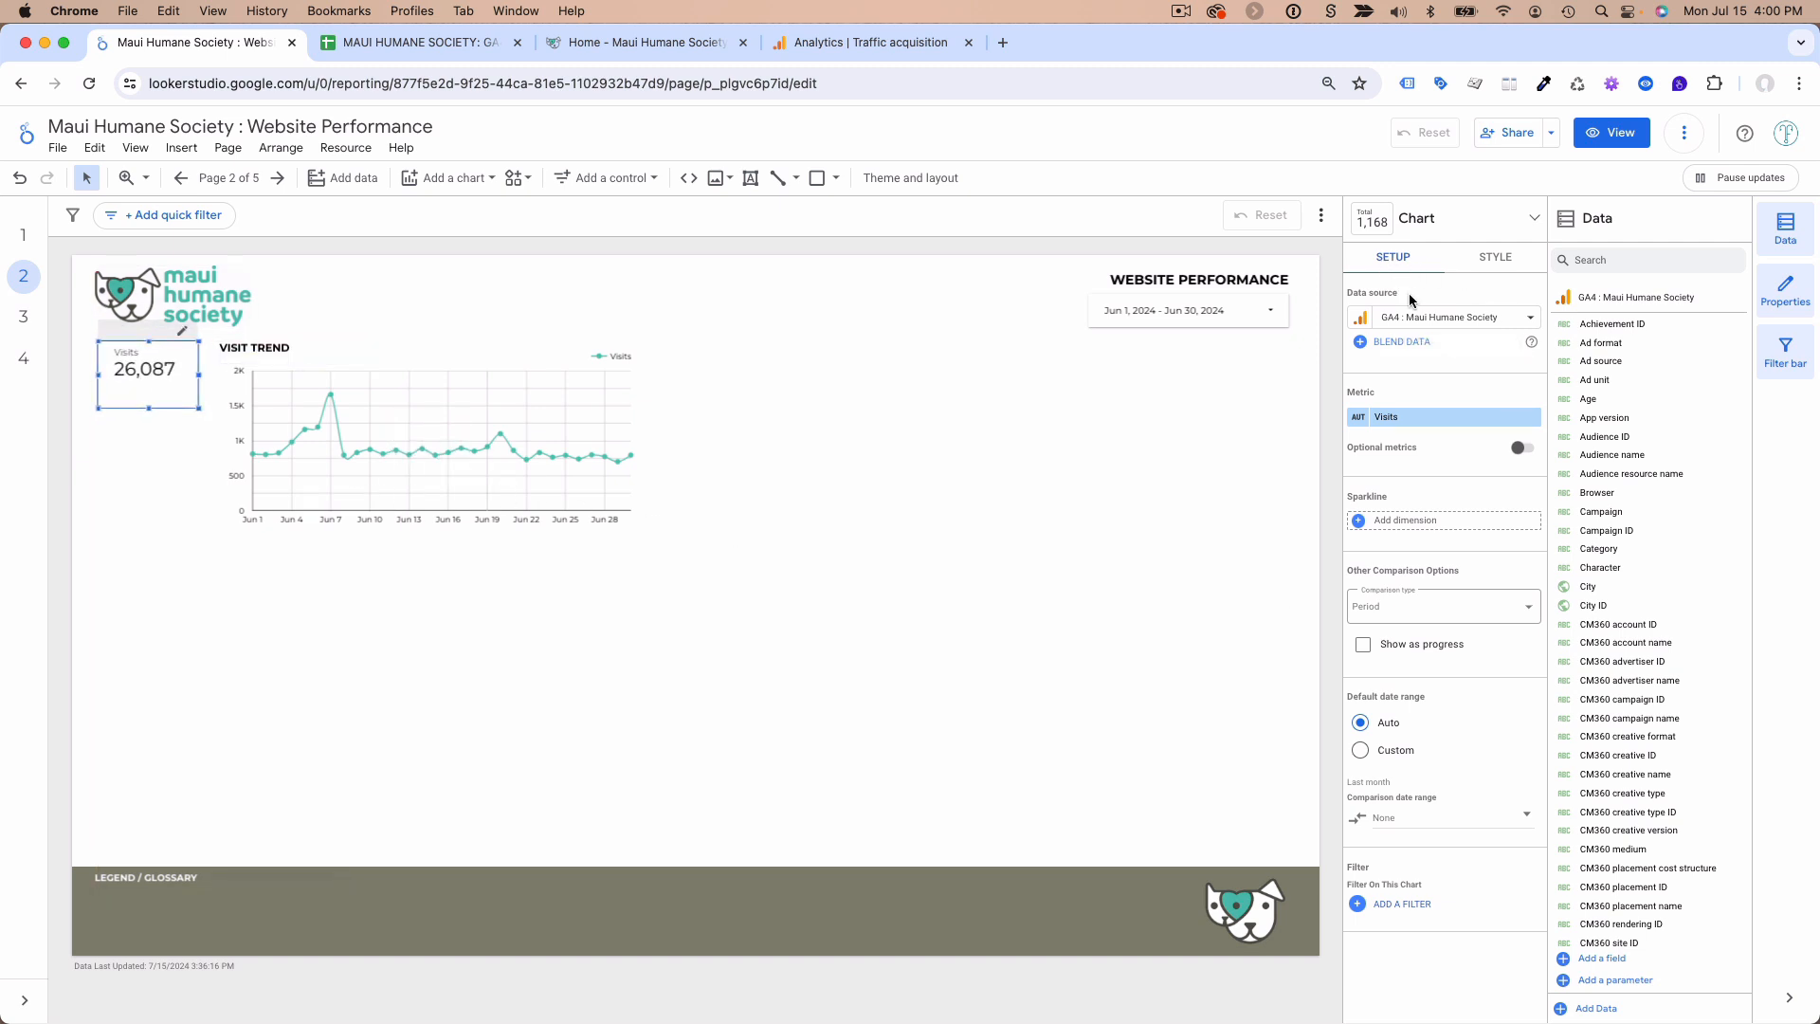
click(1398, 818)
click(1496, 687)
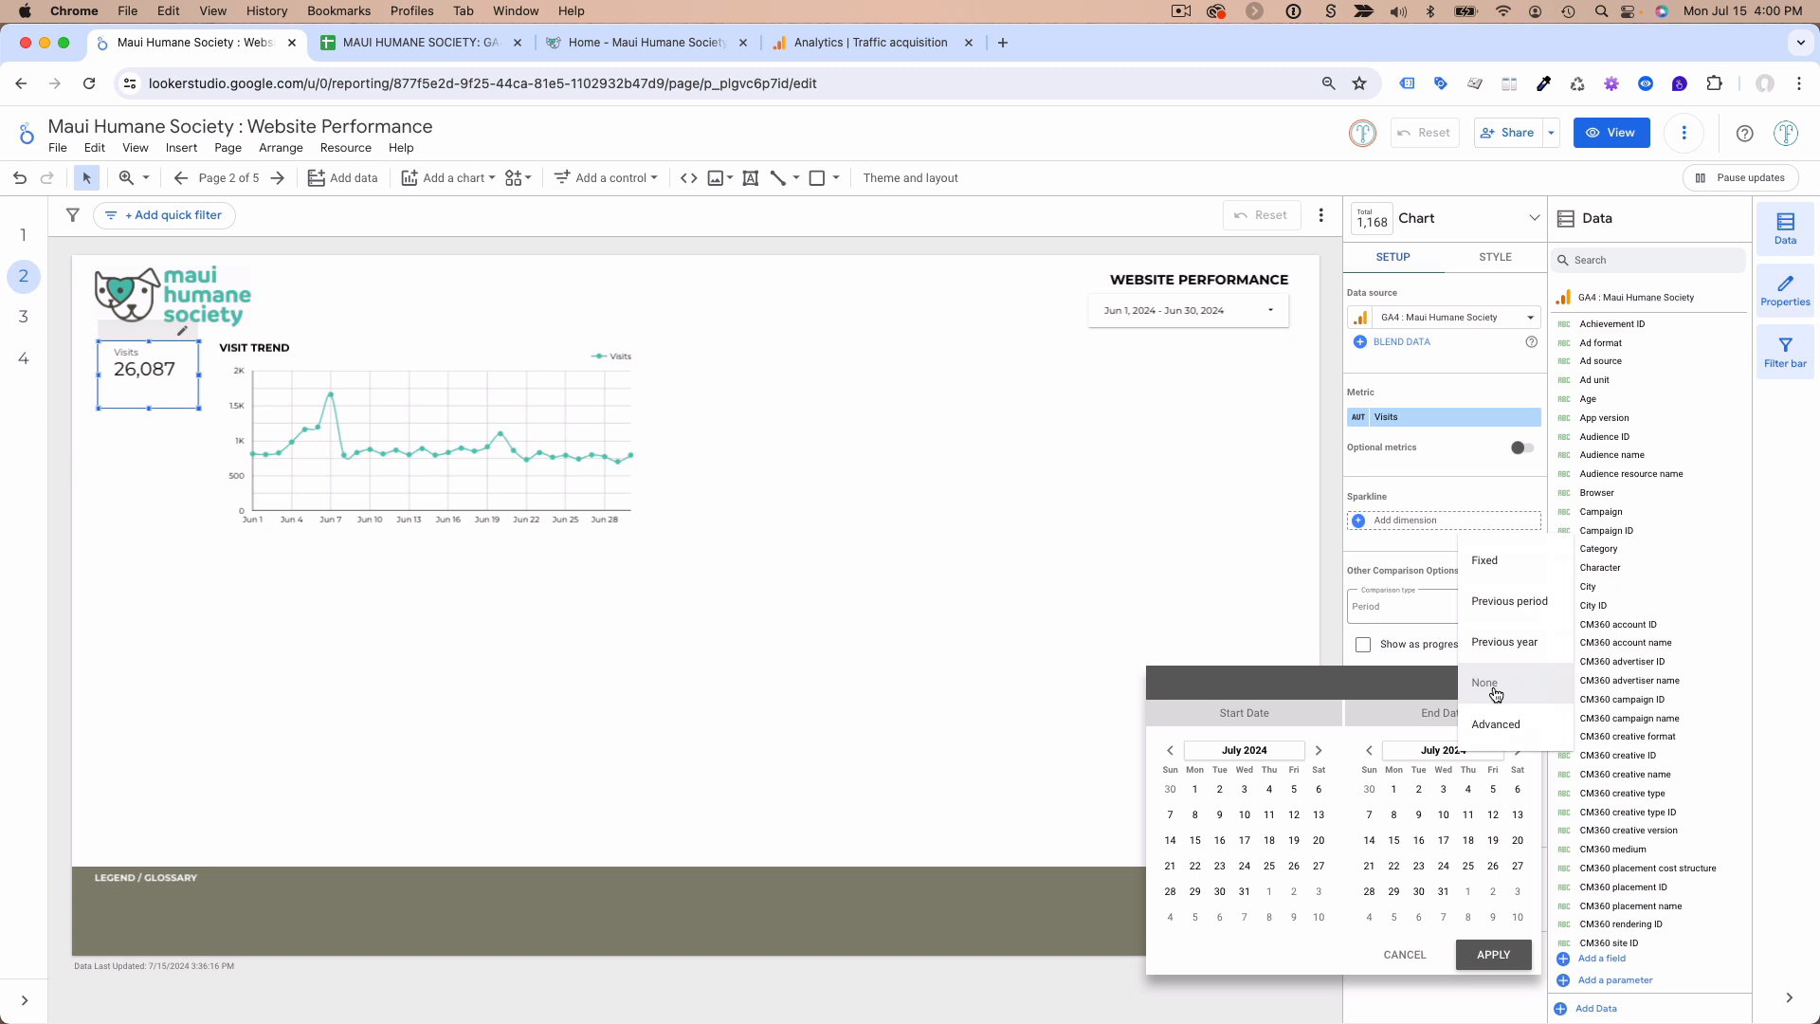
click(1528, 609)
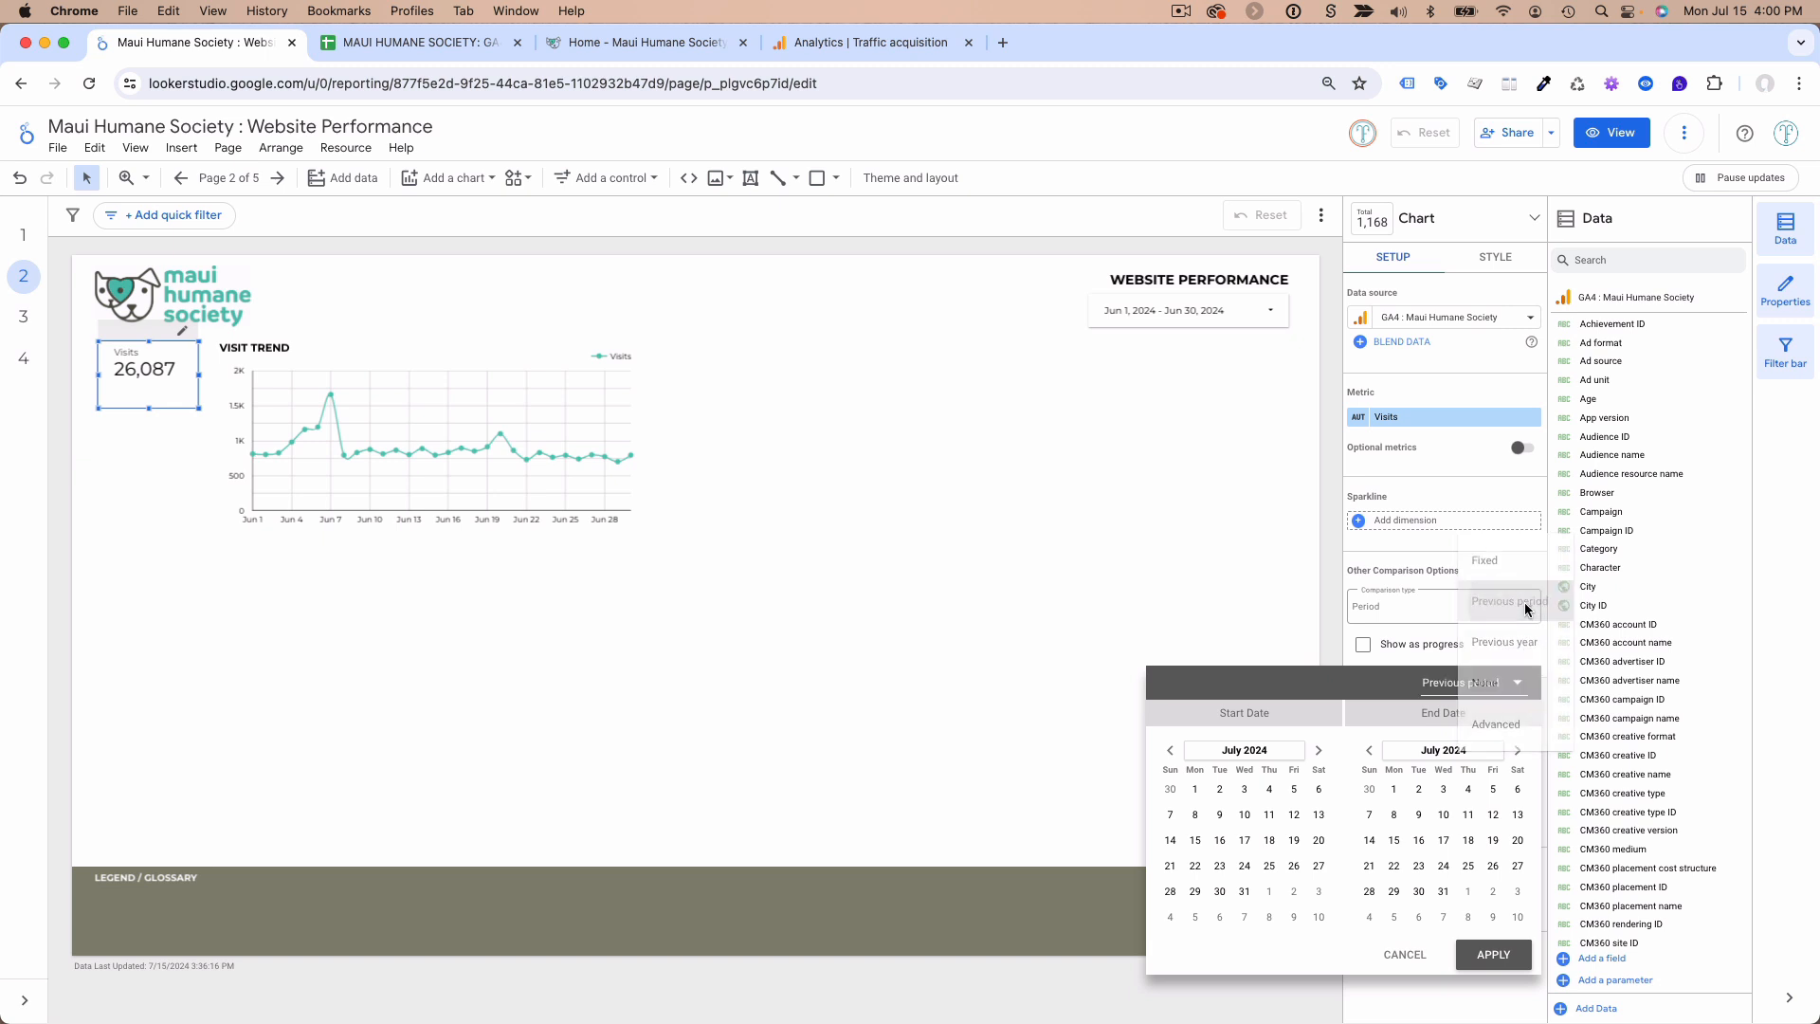
click(1507, 958)
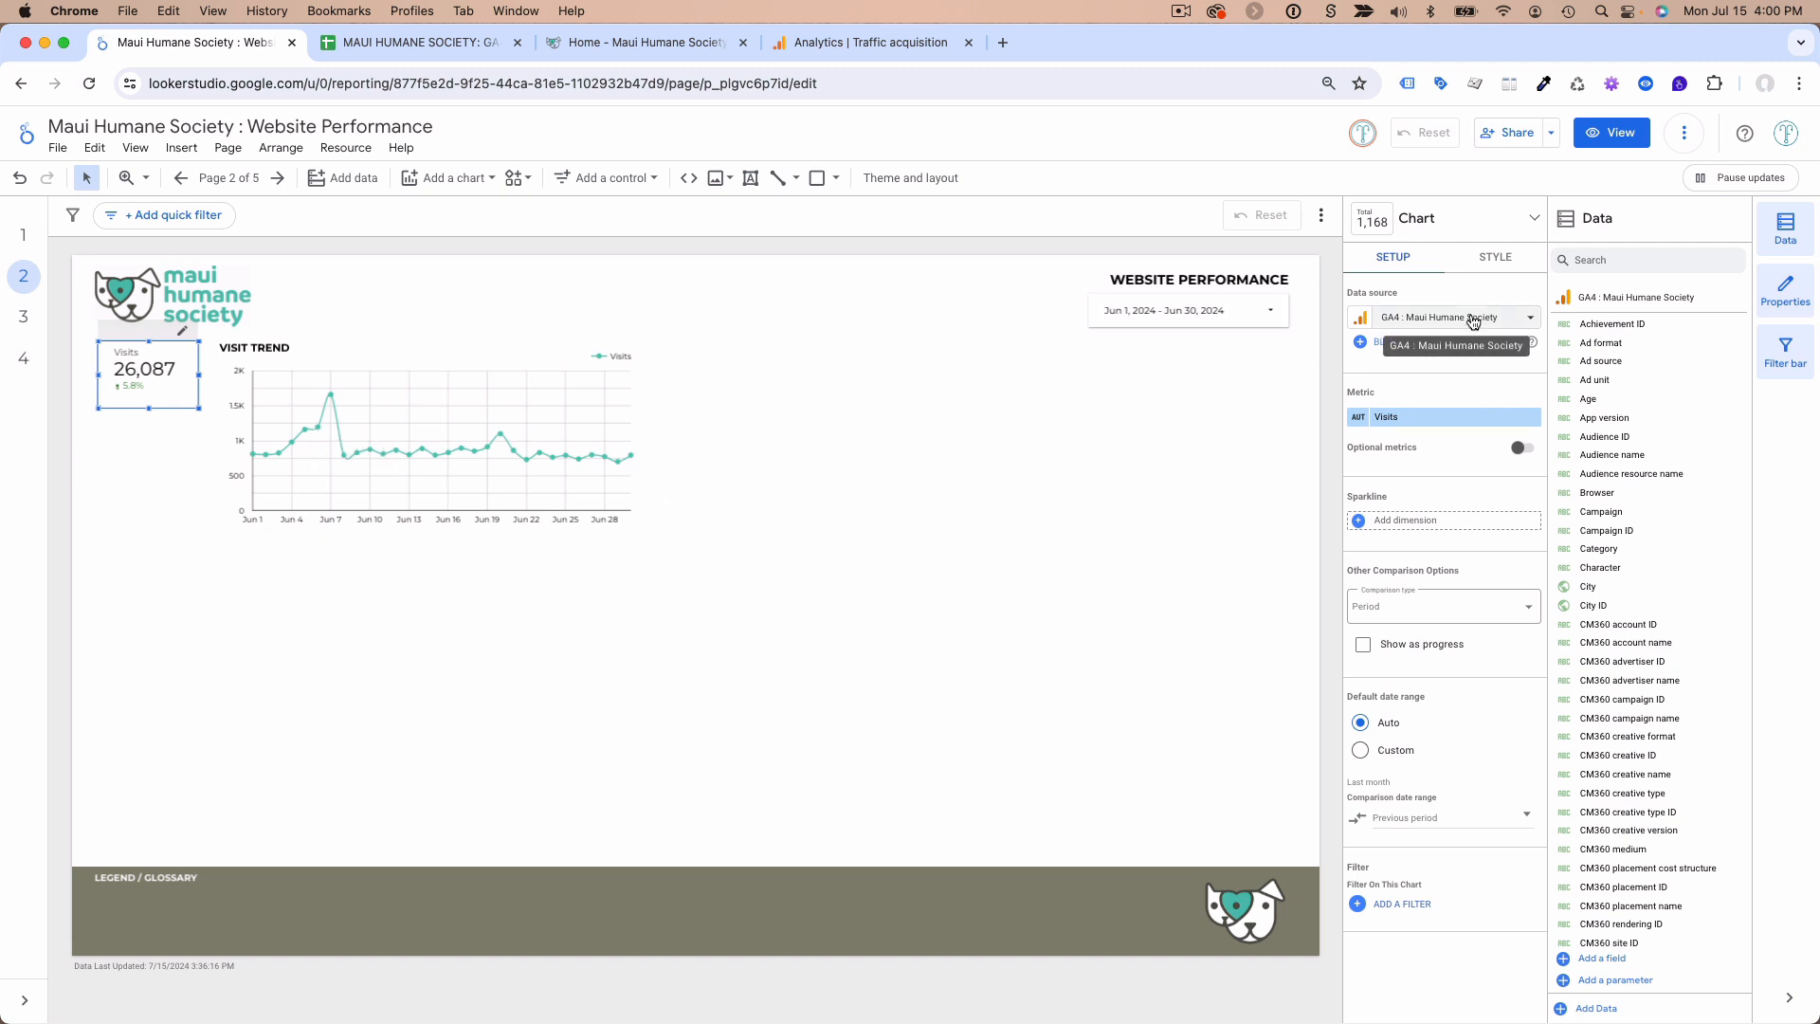
- Give the Visits scorecard a teal theme-colored border and a corner radius of 4
click(1491, 270)
scroll(1432, 618, down, 1)
scroll(1432, 618, down, 10)
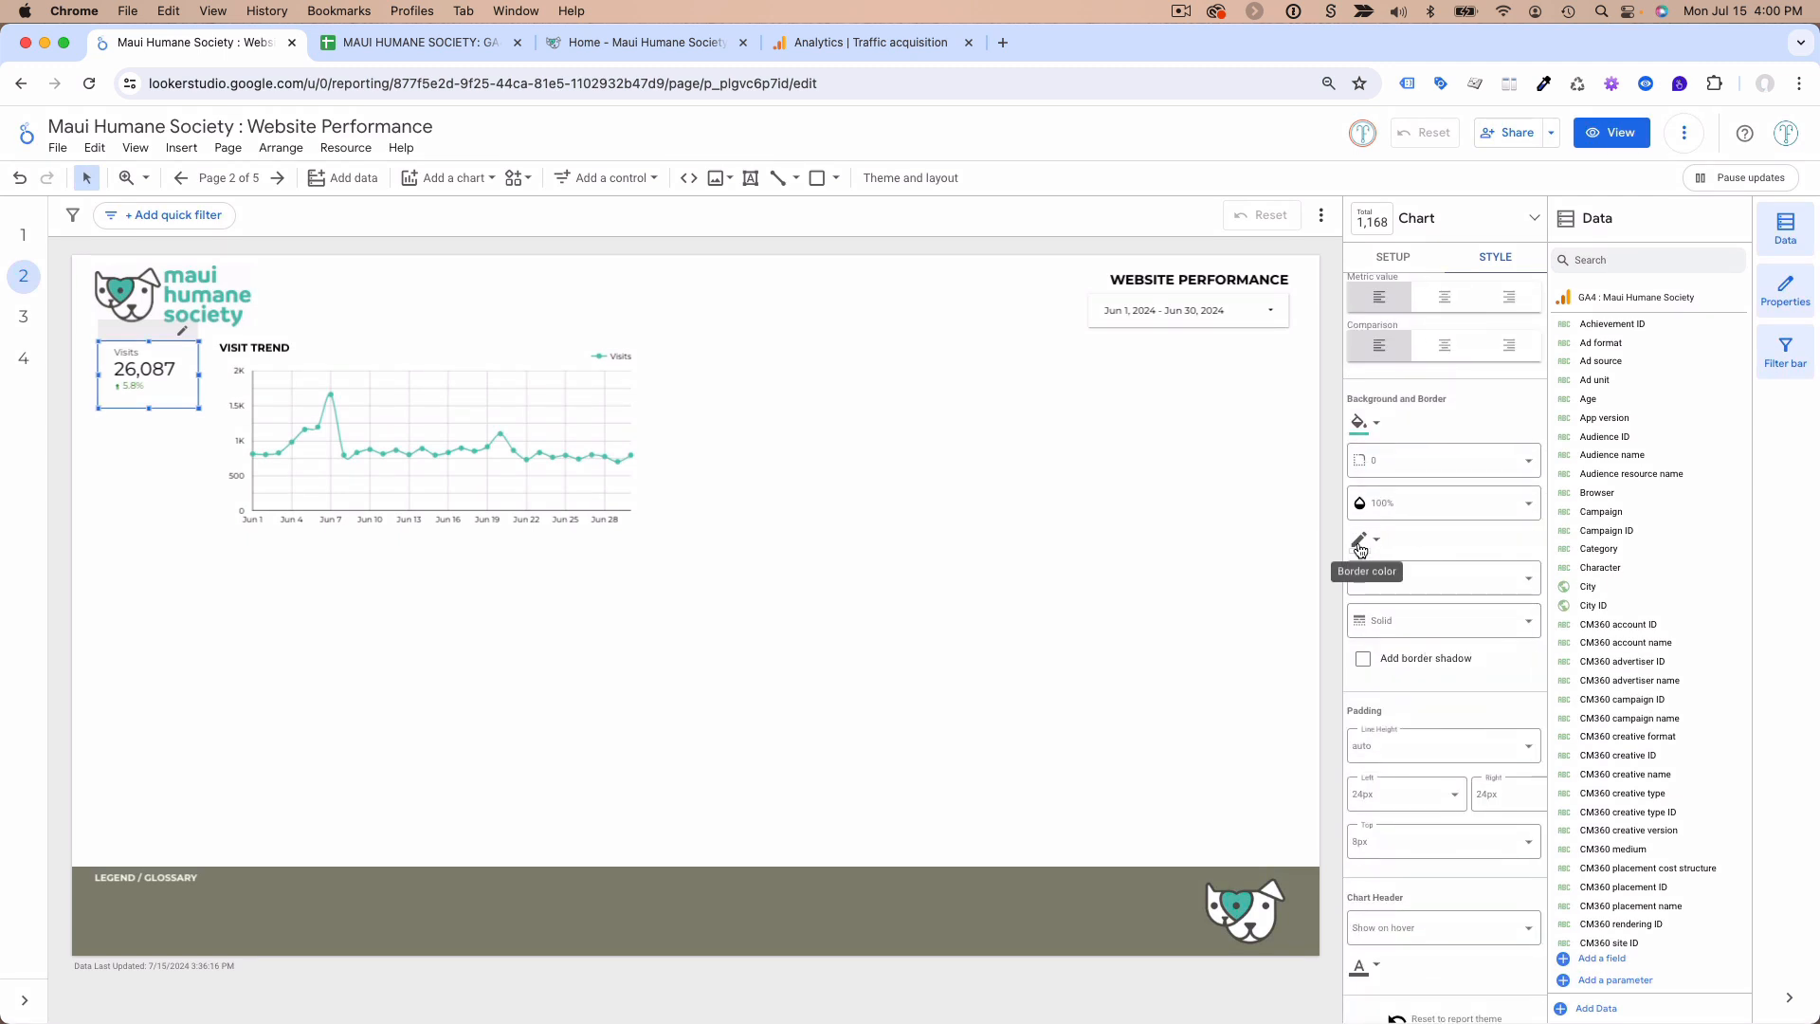
click(1361, 547)
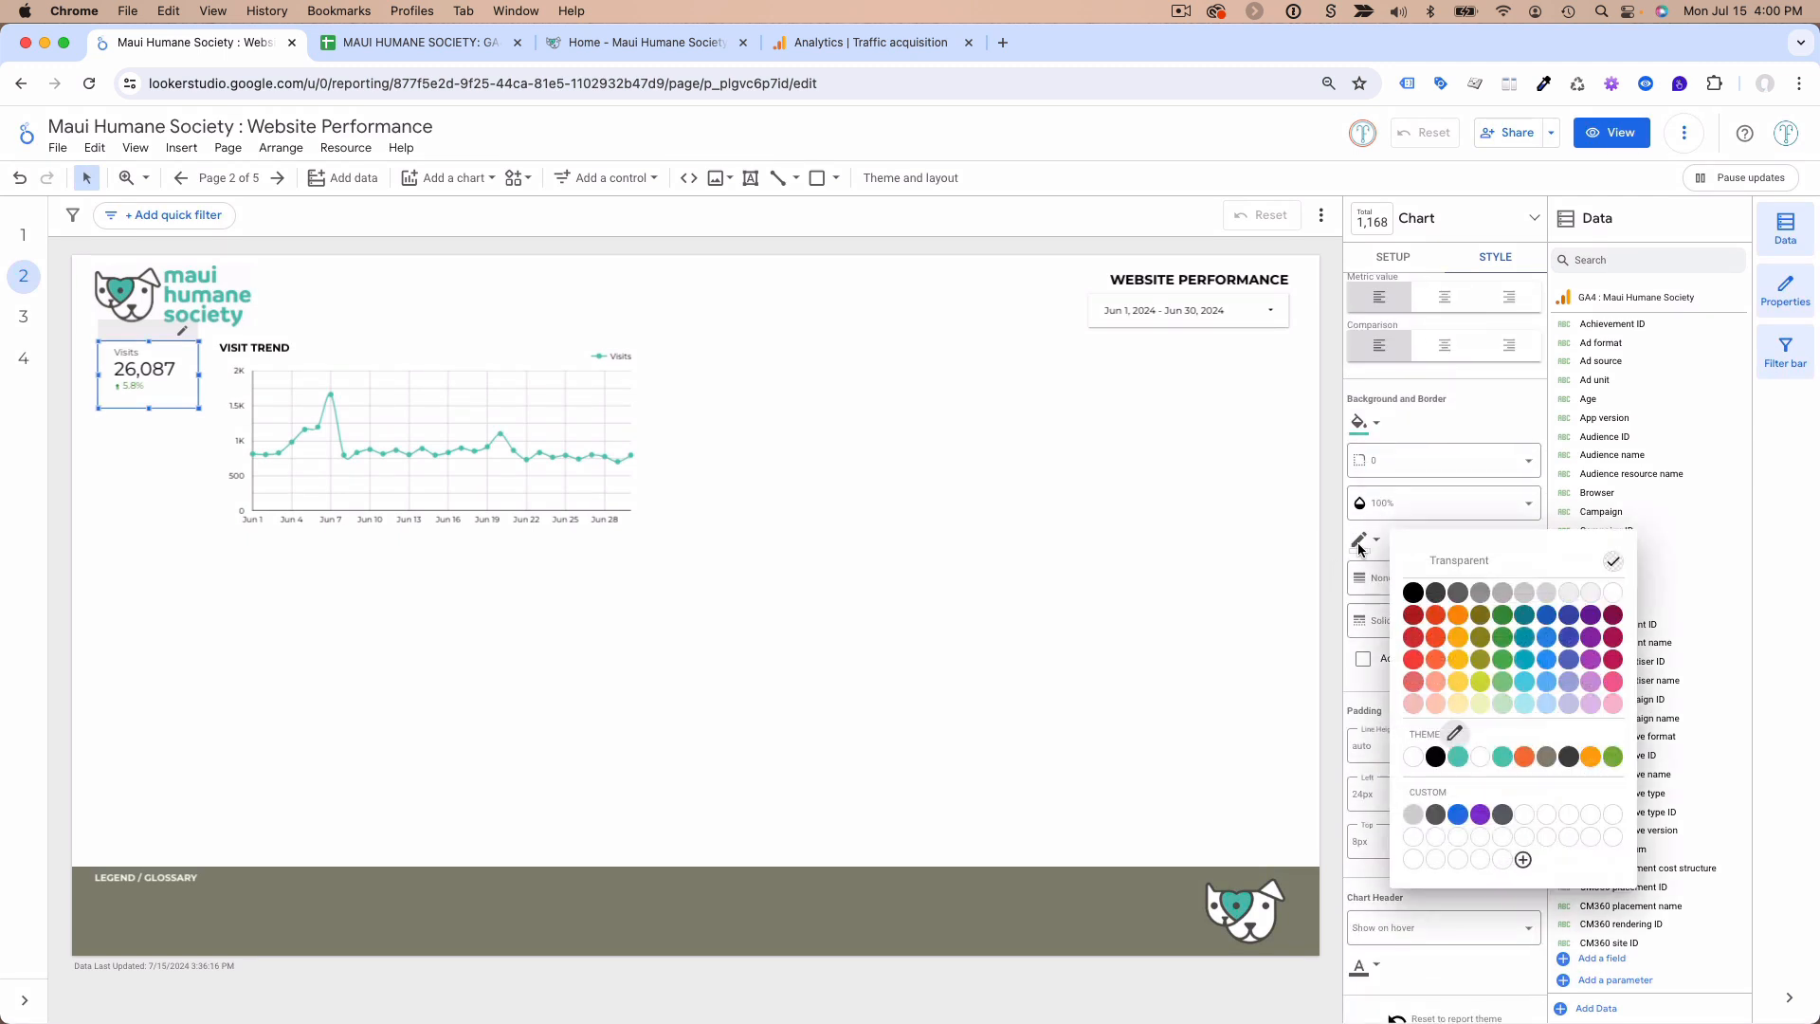
click(1505, 757)
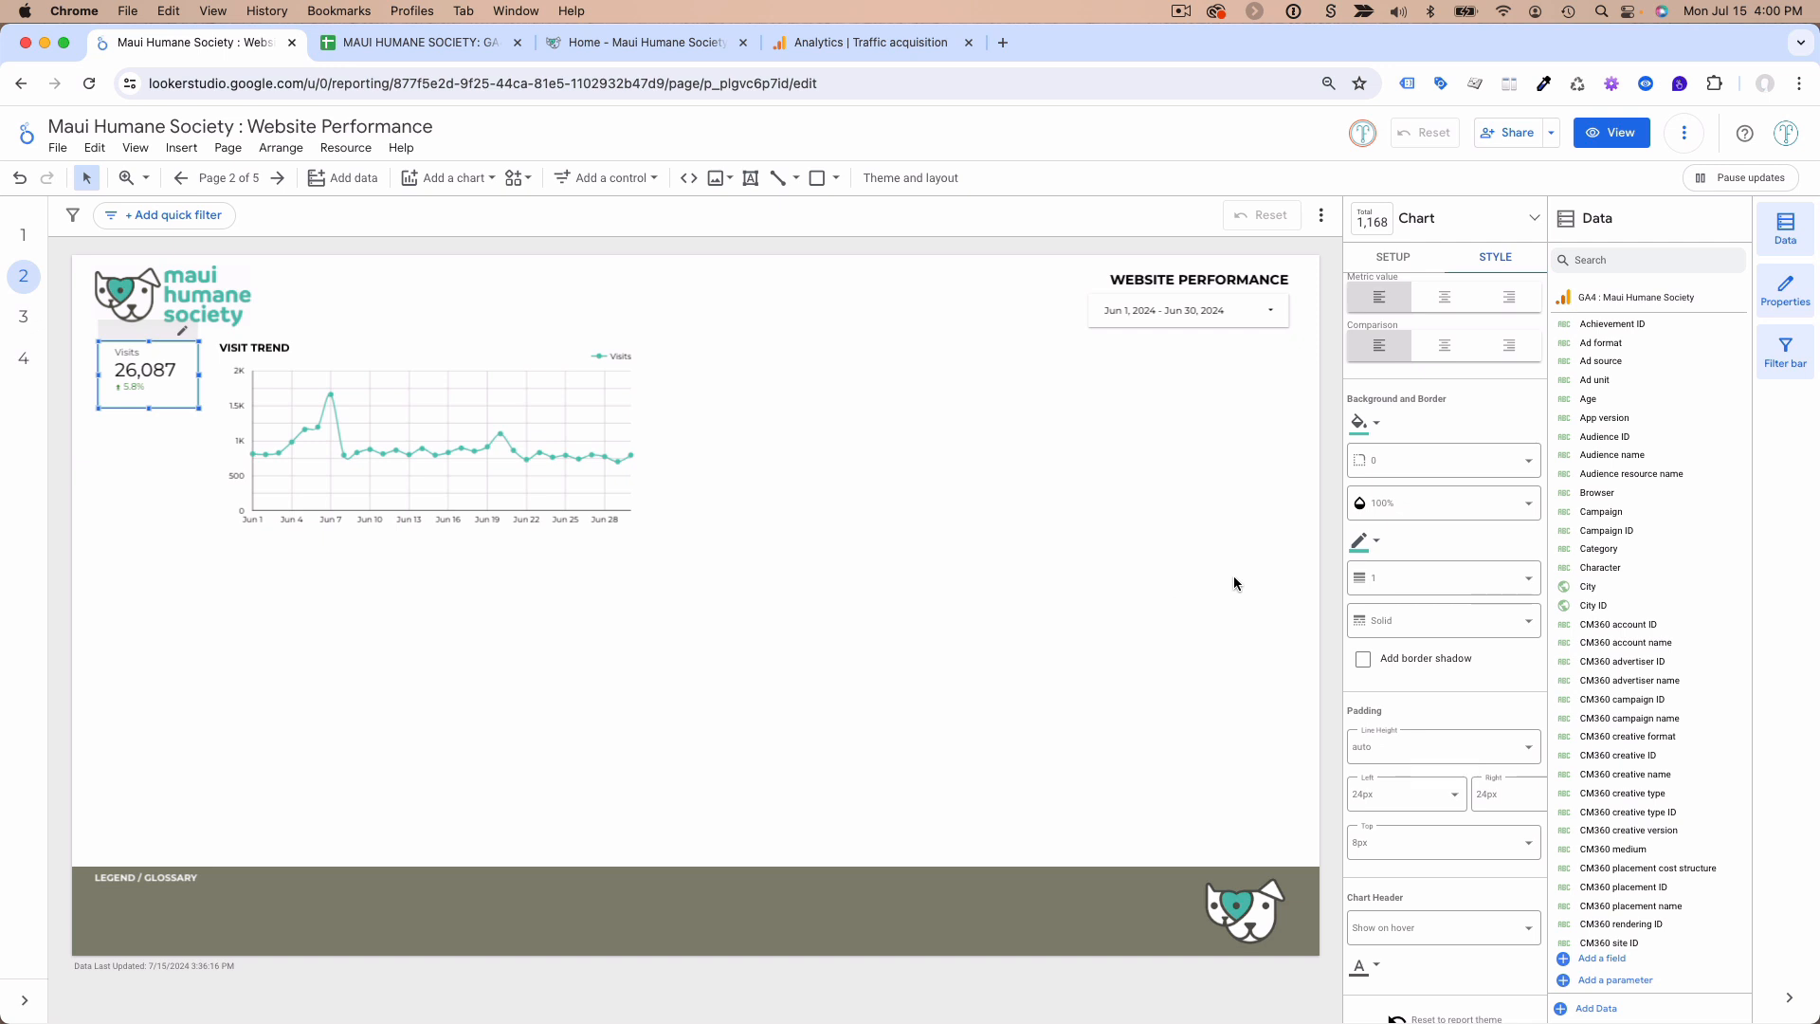
click(1407, 465)
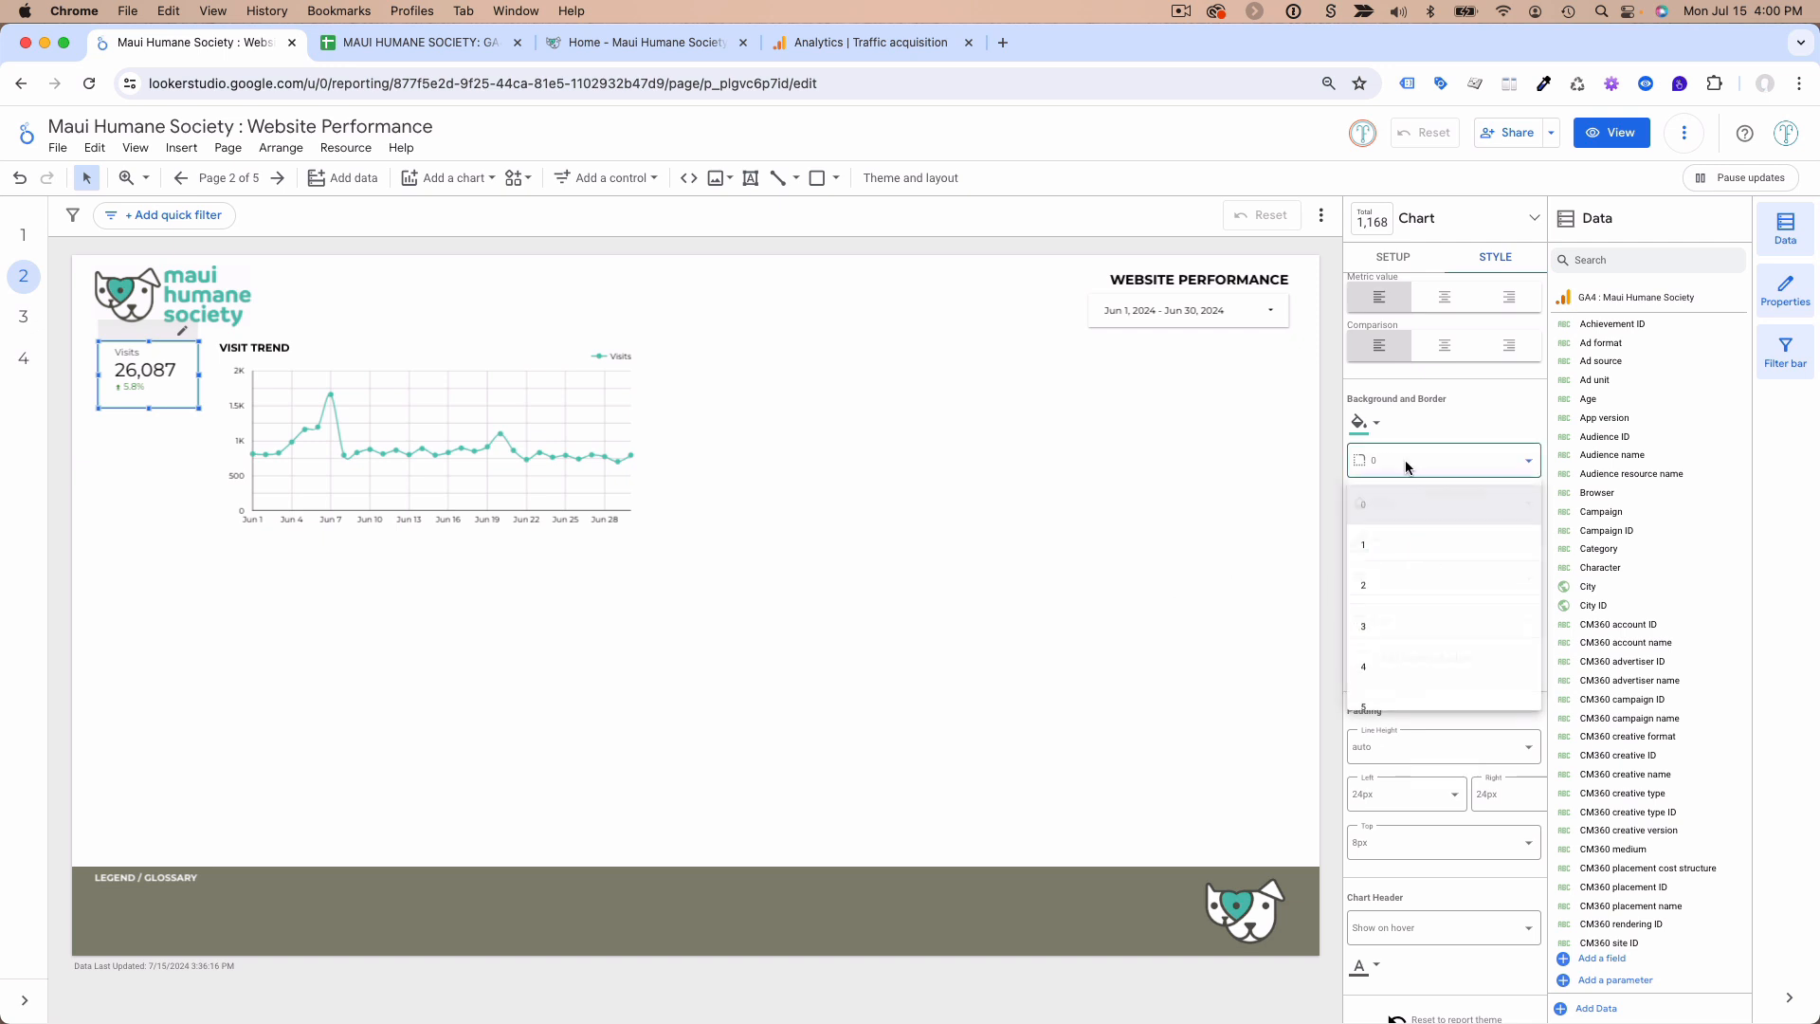
click(1410, 667)
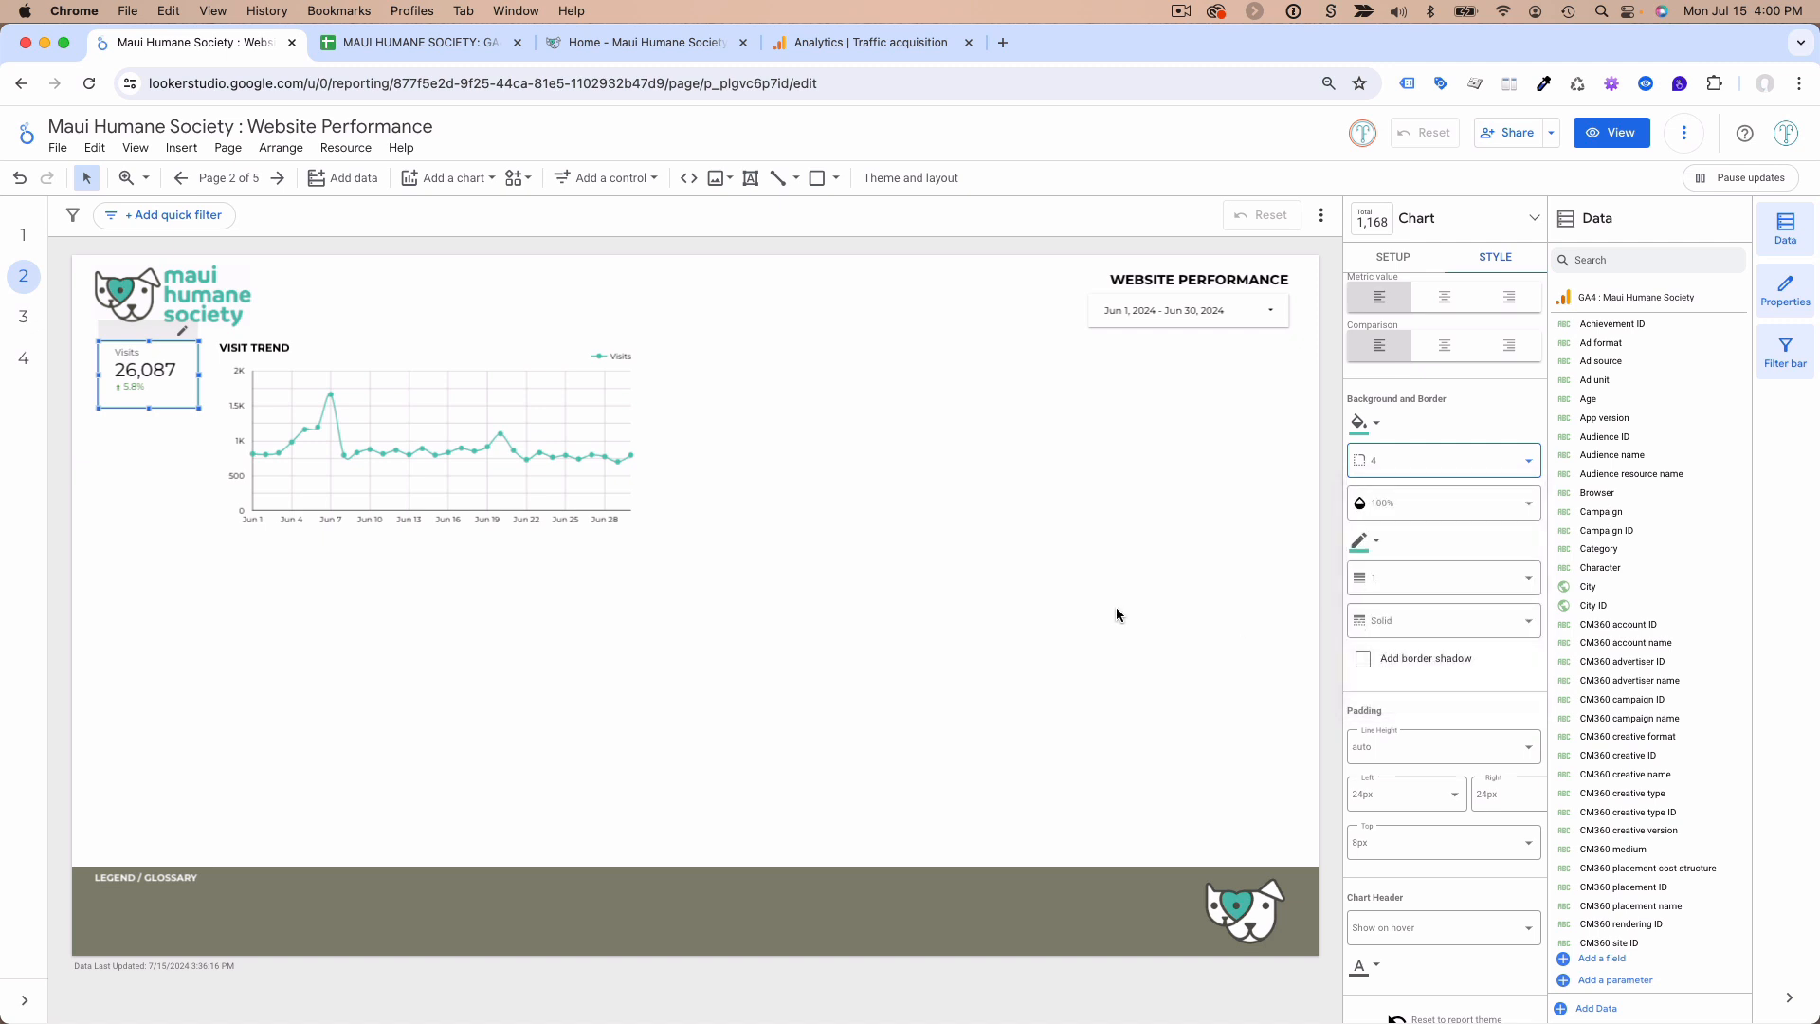
click(1117, 614)
- Set the Visits scorecard's left, right and top padding to 10px
click(169, 394)
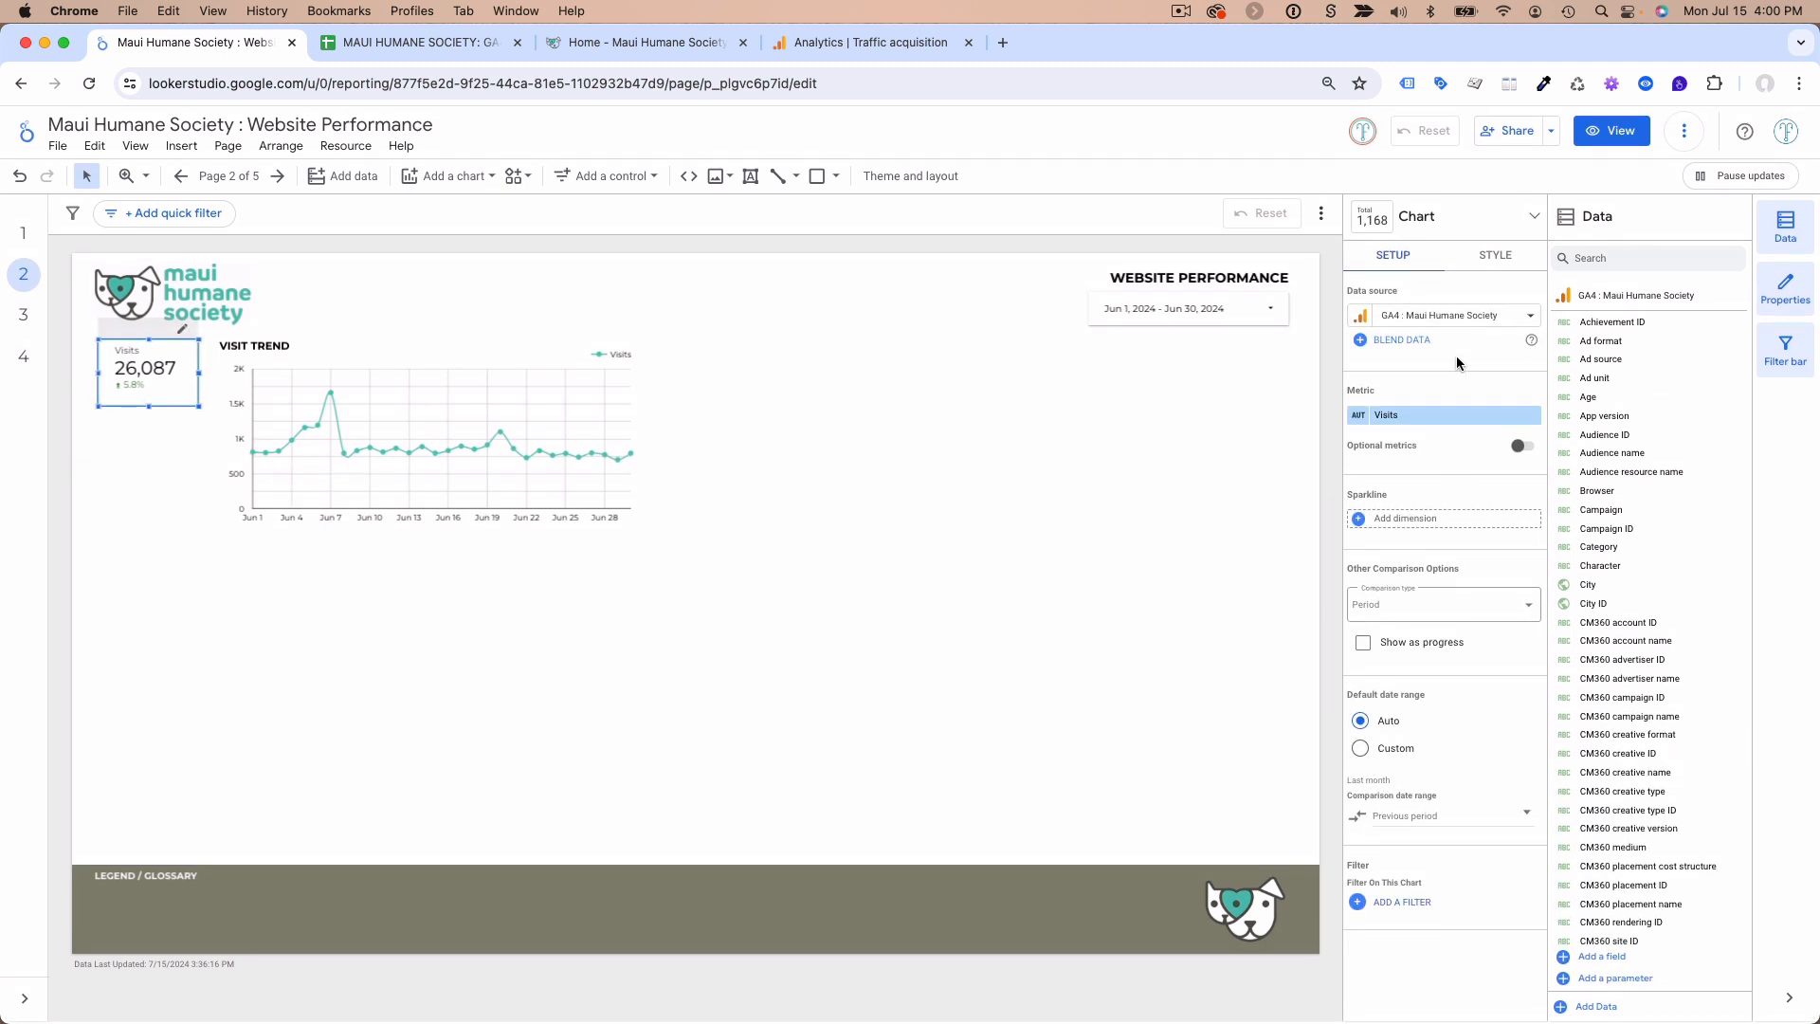
click(1490, 258)
scroll(1434, 569, down, 5)
scroll(1434, 568, down, 5)
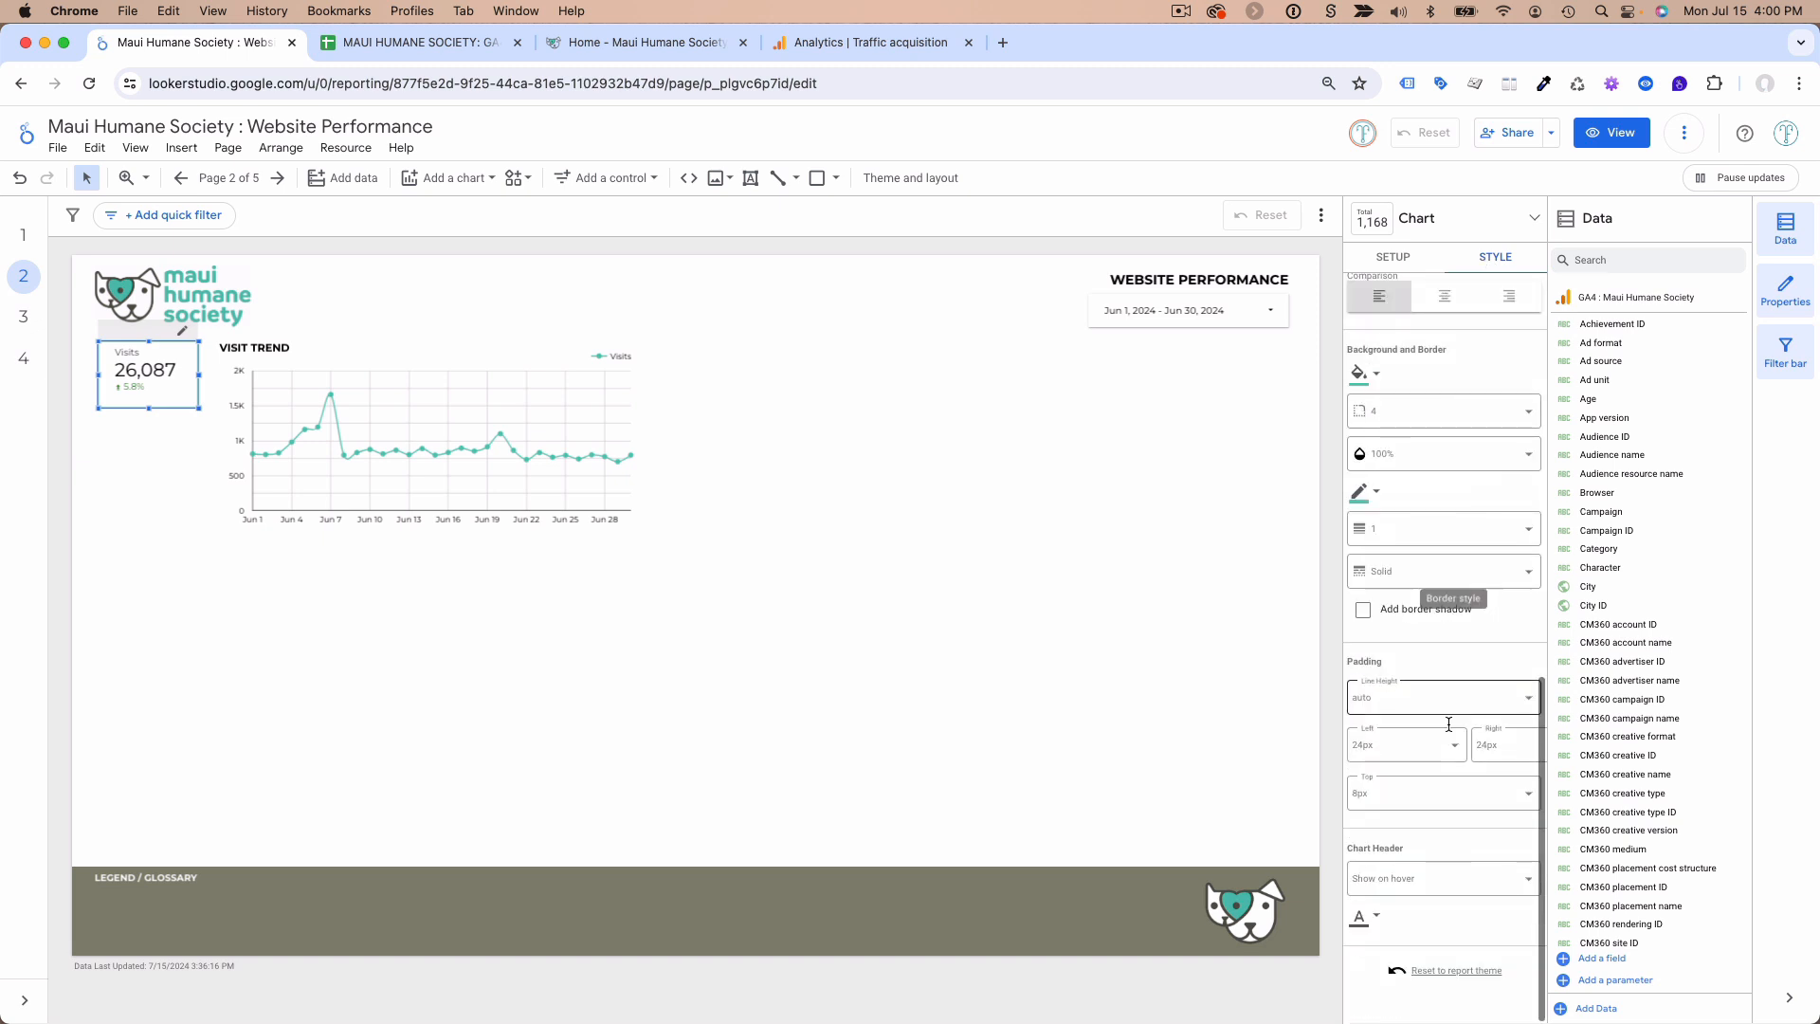
click(1411, 754)
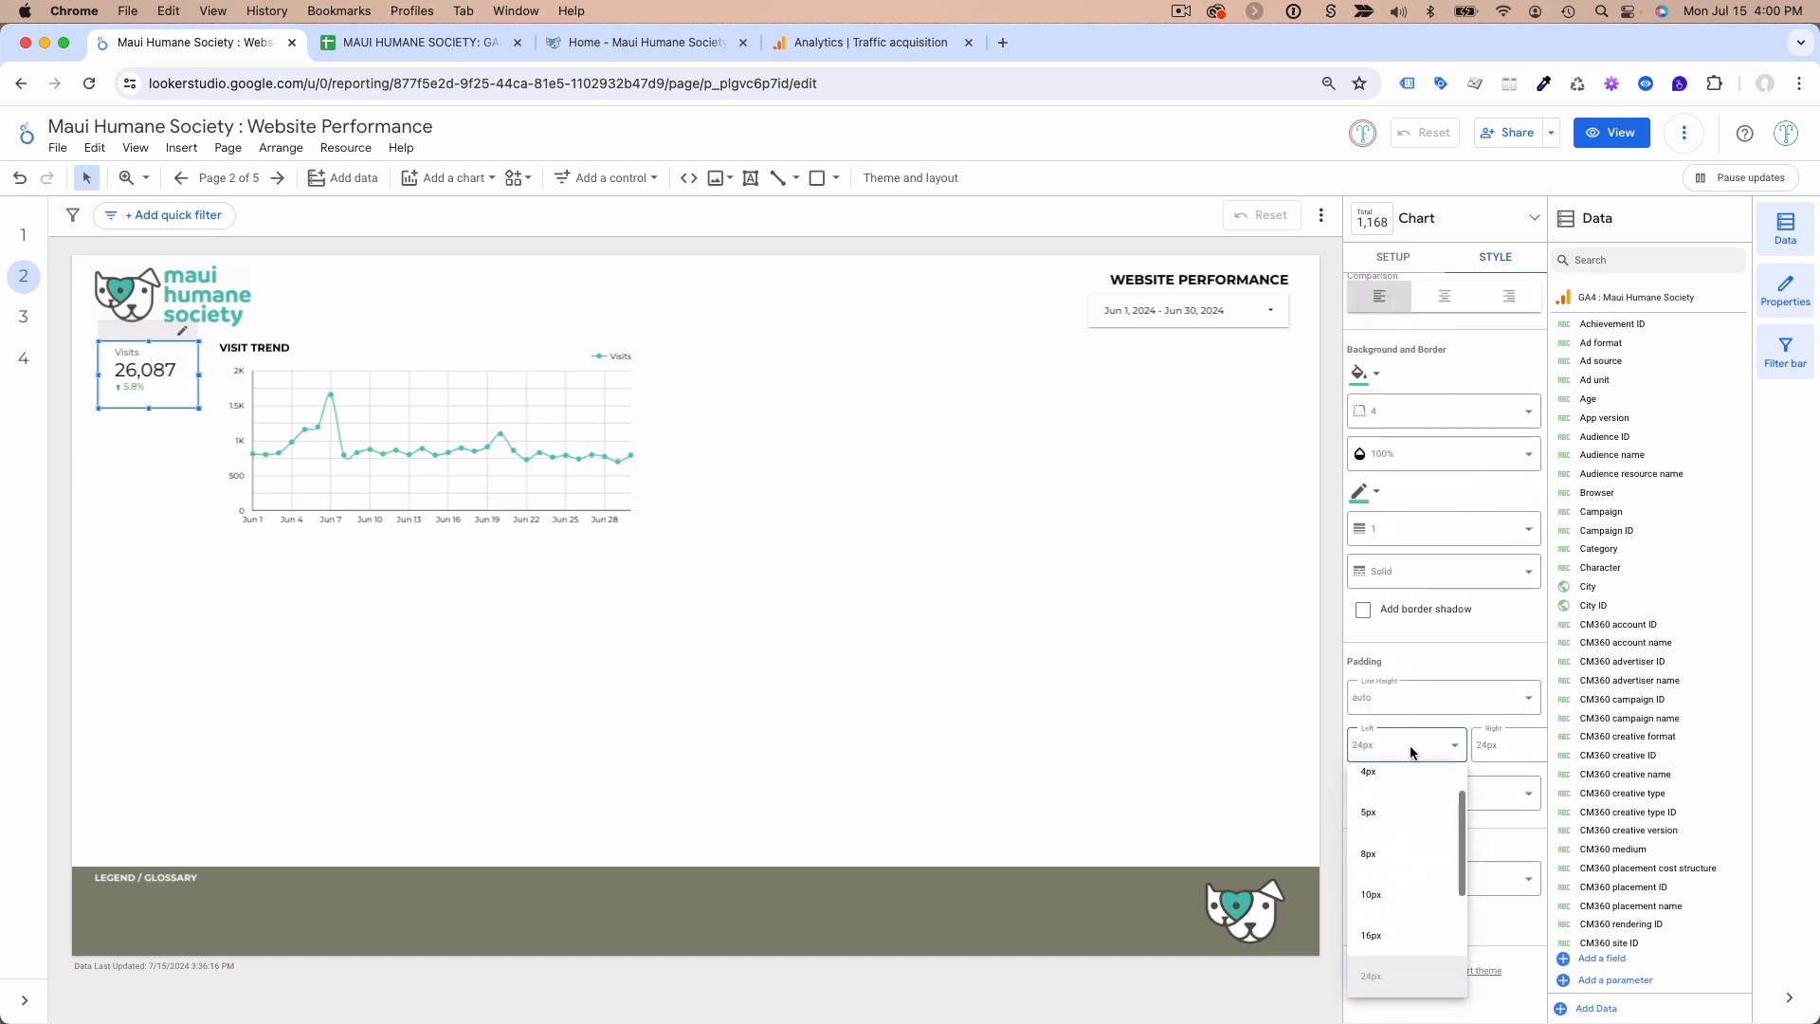
click(1413, 891)
click(1507, 756)
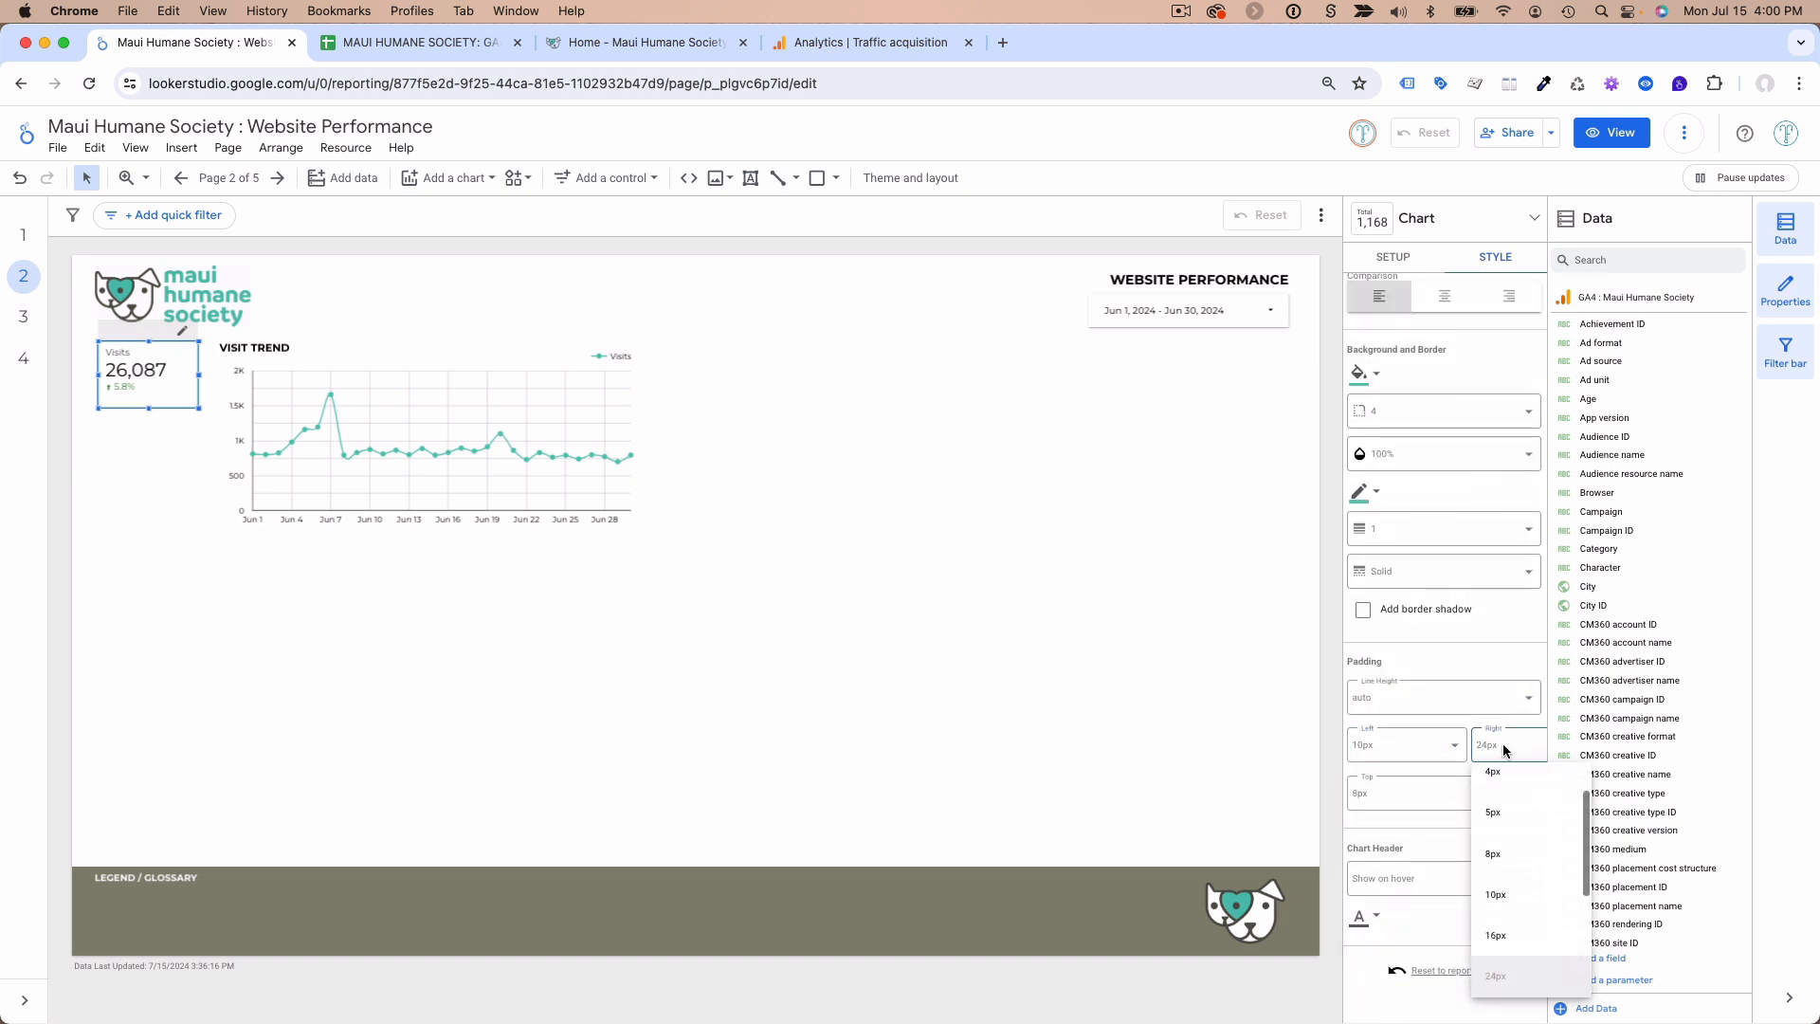
click(1506, 892)
click(1398, 800)
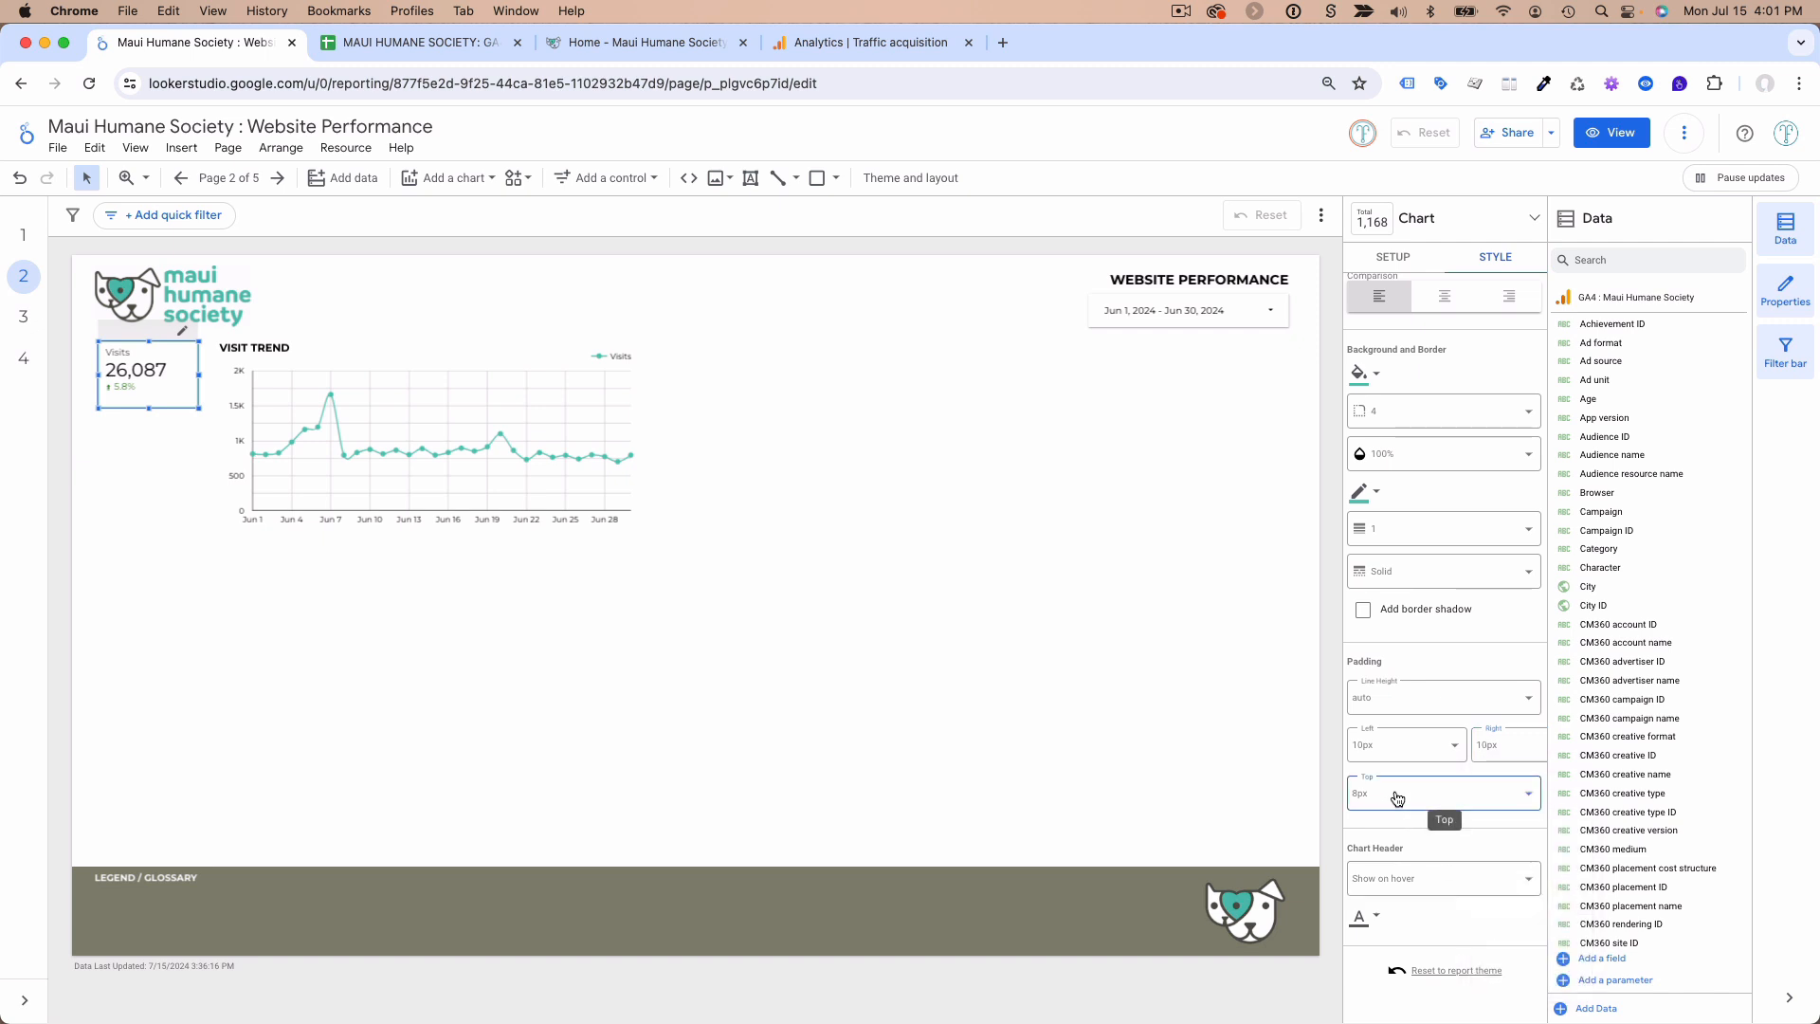
click(1401, 730)
- Set the Visits scorecard's left padding to 16px
click(1409, 751)
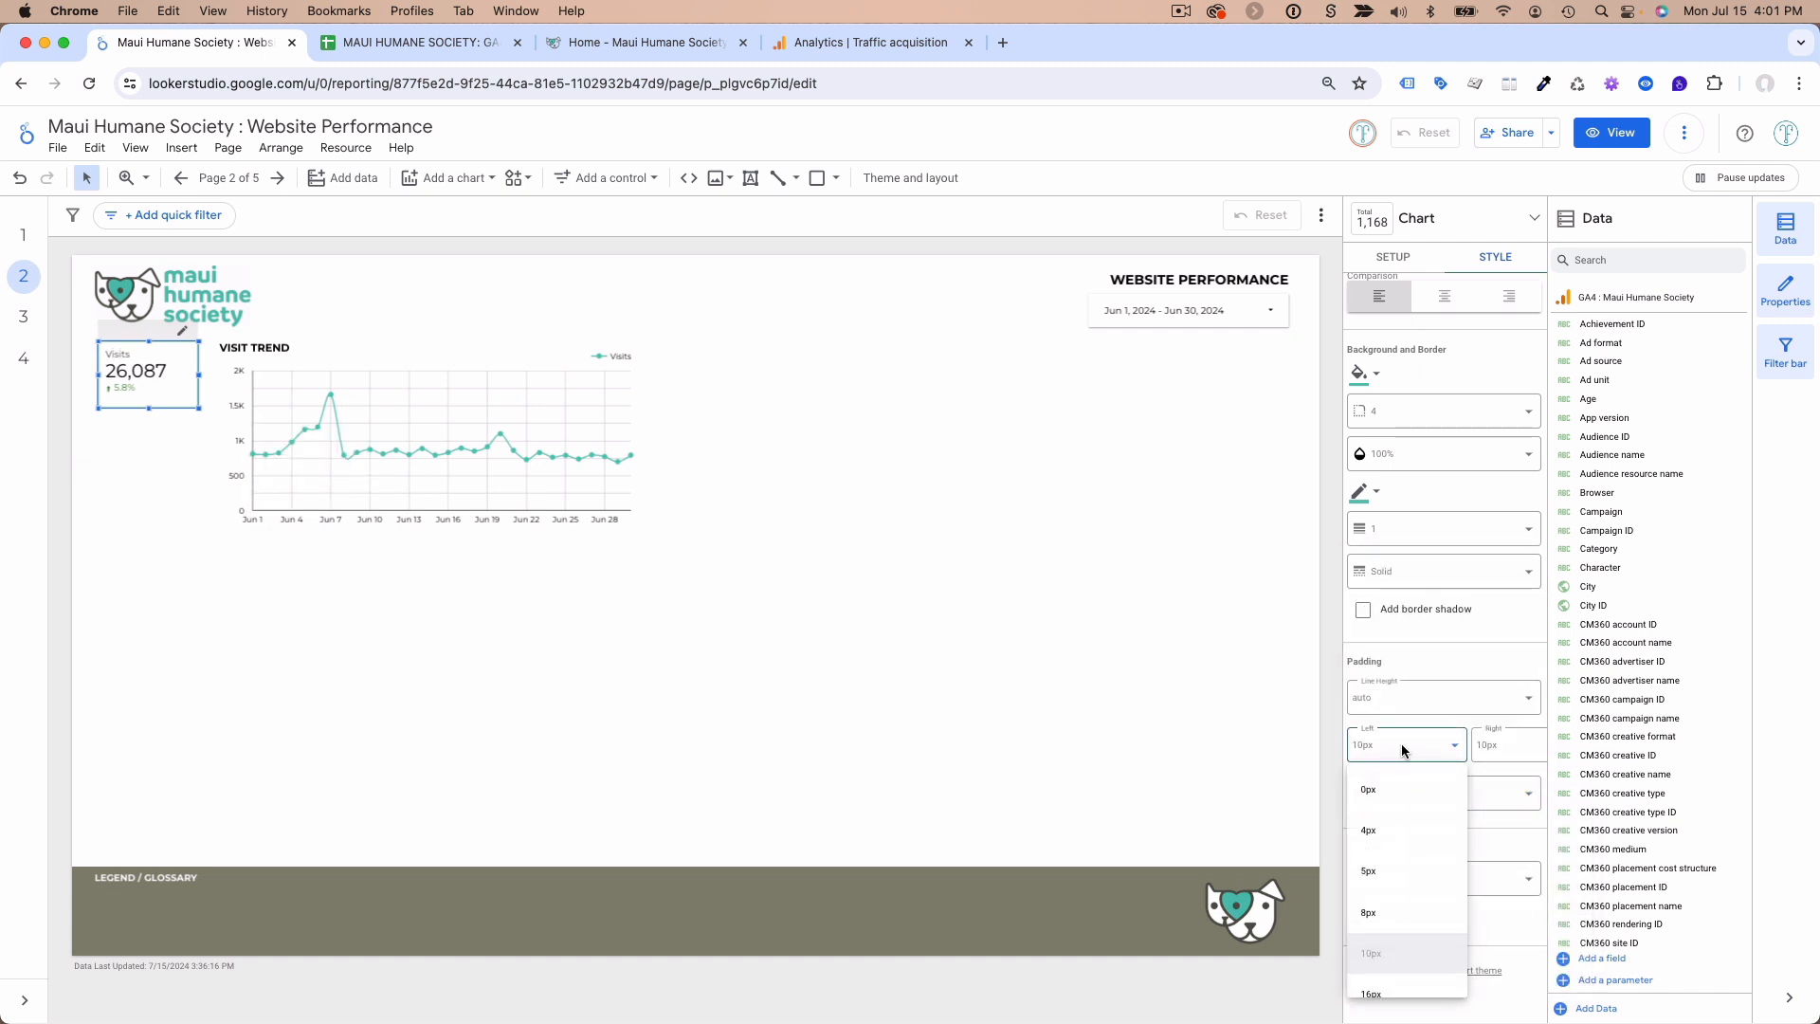
scroll(1399, 954, down, 2)
click(1392, 936)
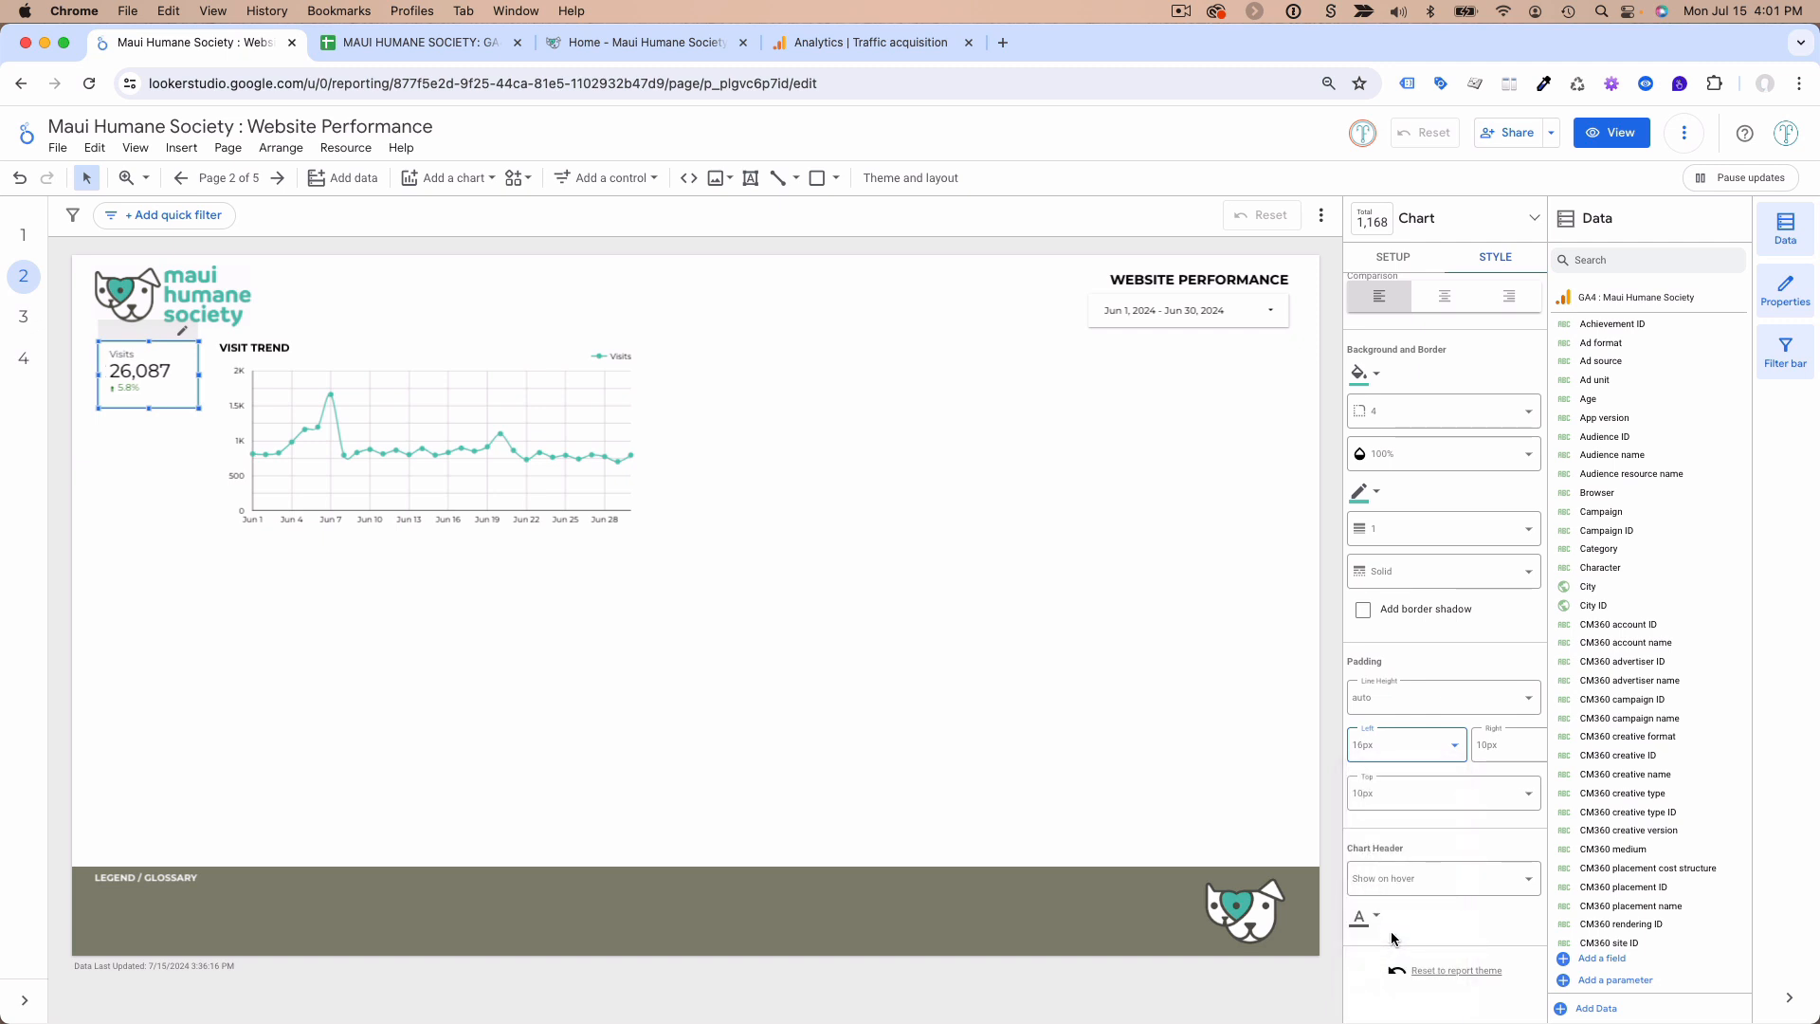
- Align the Visits scorecard with the logo's left edge and shorten its height slightly
drag(148, 407, 157, 378)
click(151, 445)
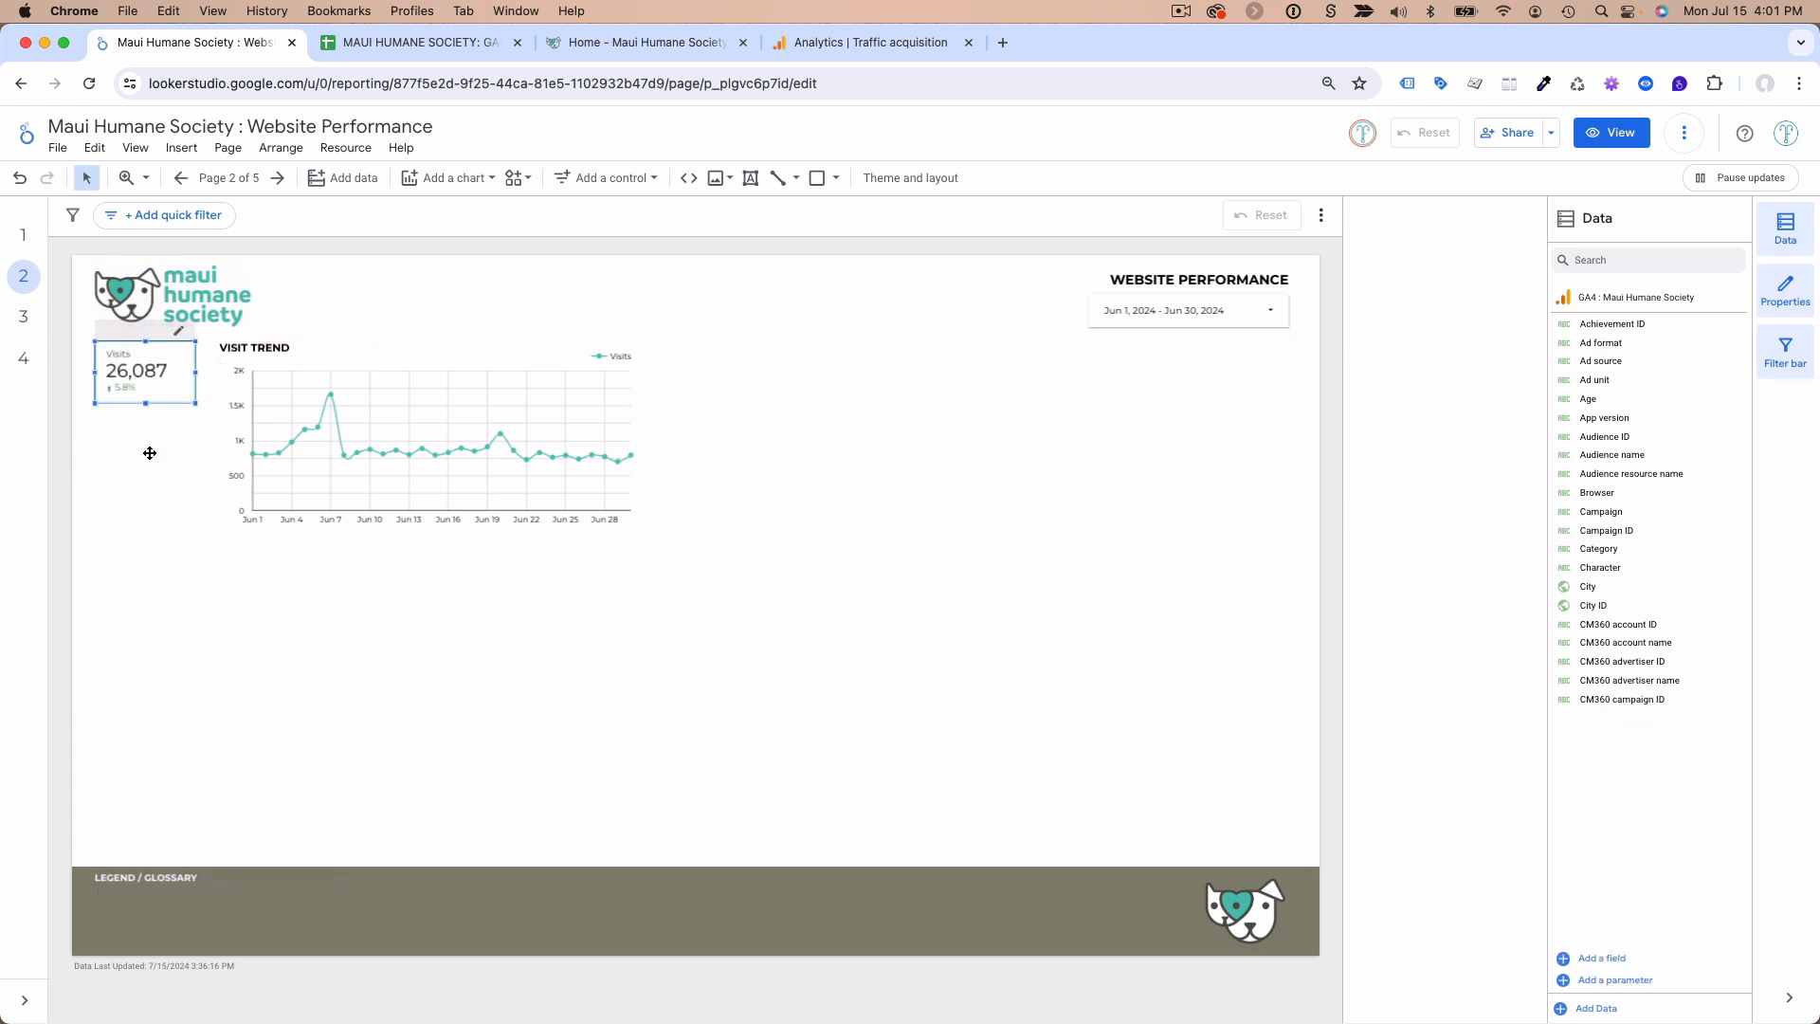
click(460, 181)
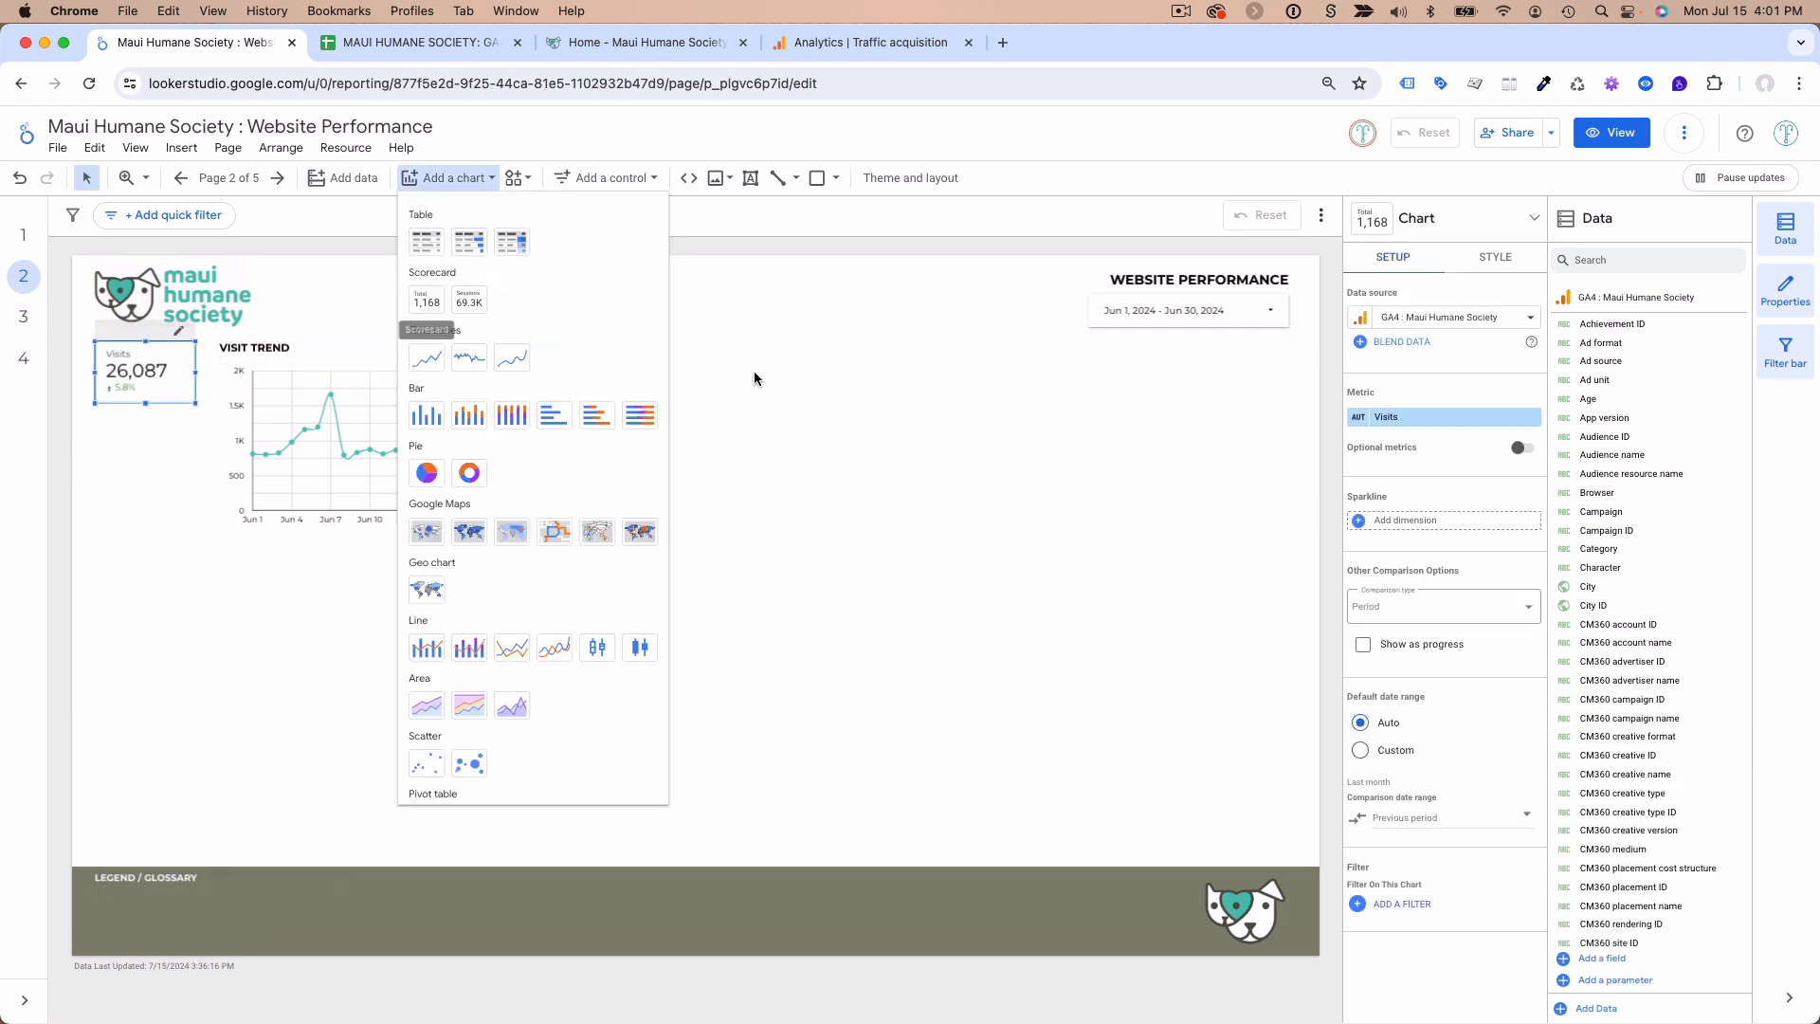
click(838, 441)
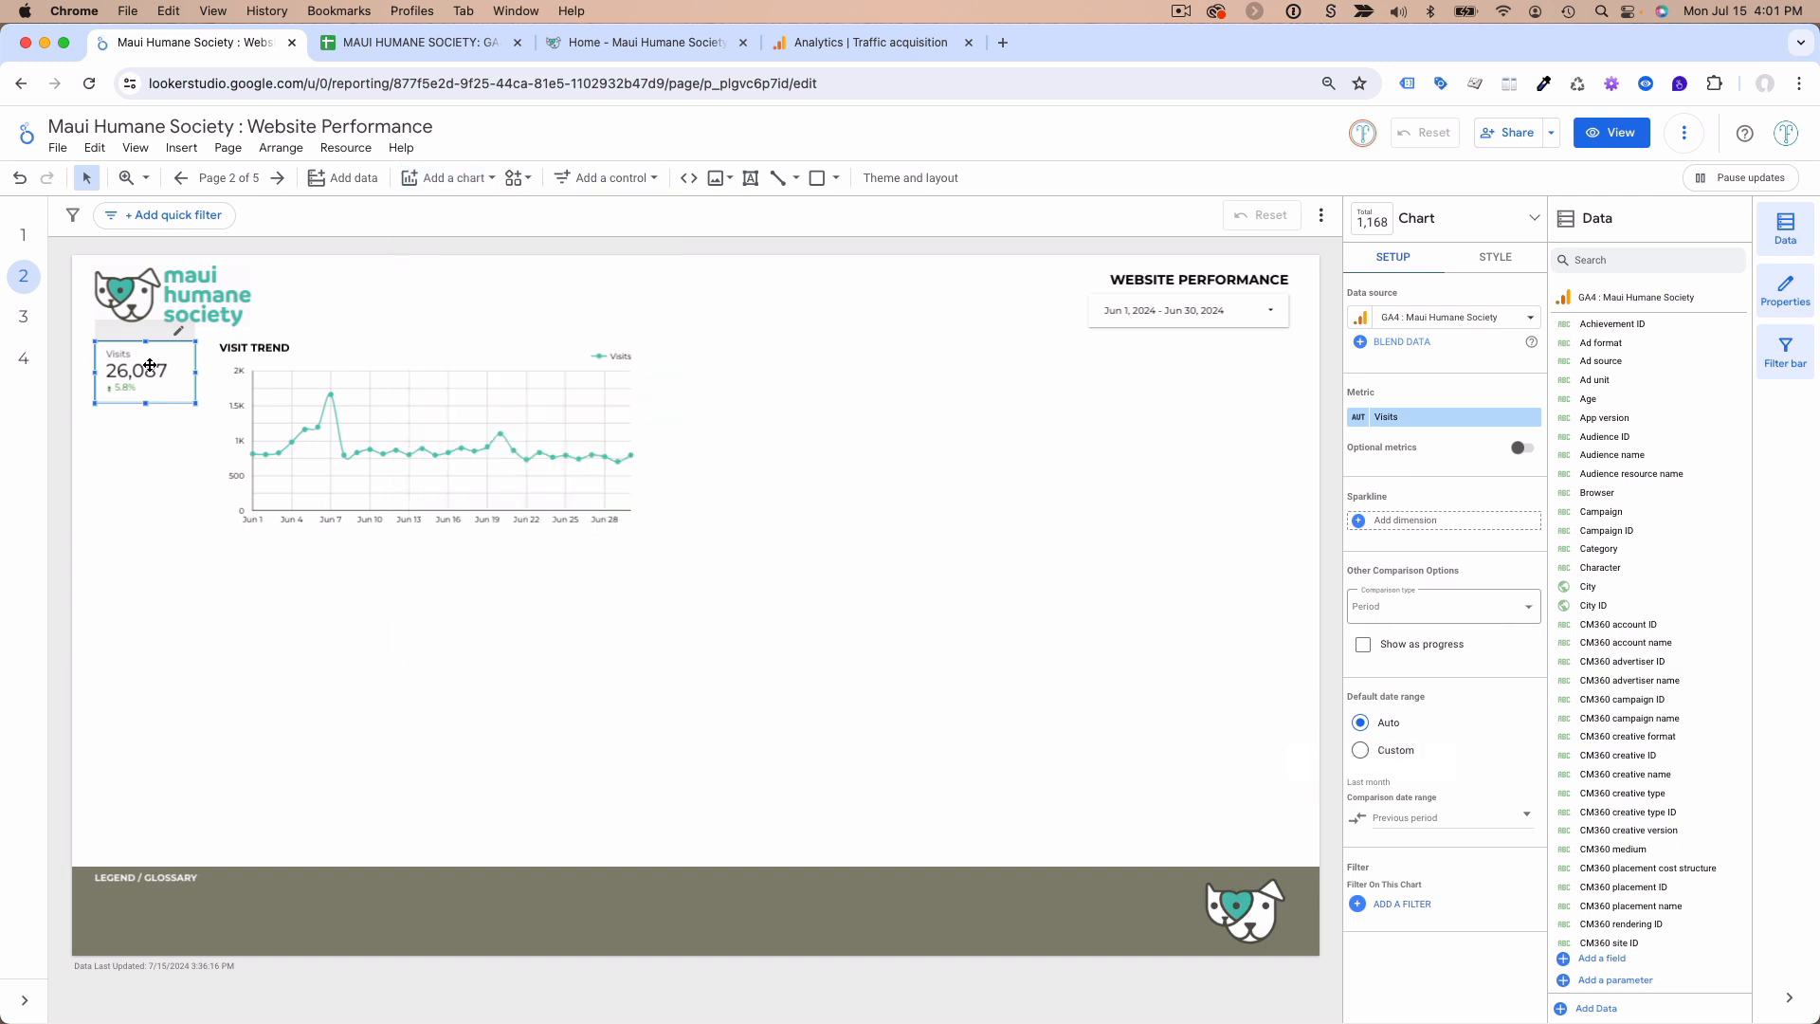
drag(145, 405, 145, 399)
- Check the average pages per visit entry in Google Sheets, return to Looker Studio, and duplicate the Visits scorecard directly below the original
click(381, 53)
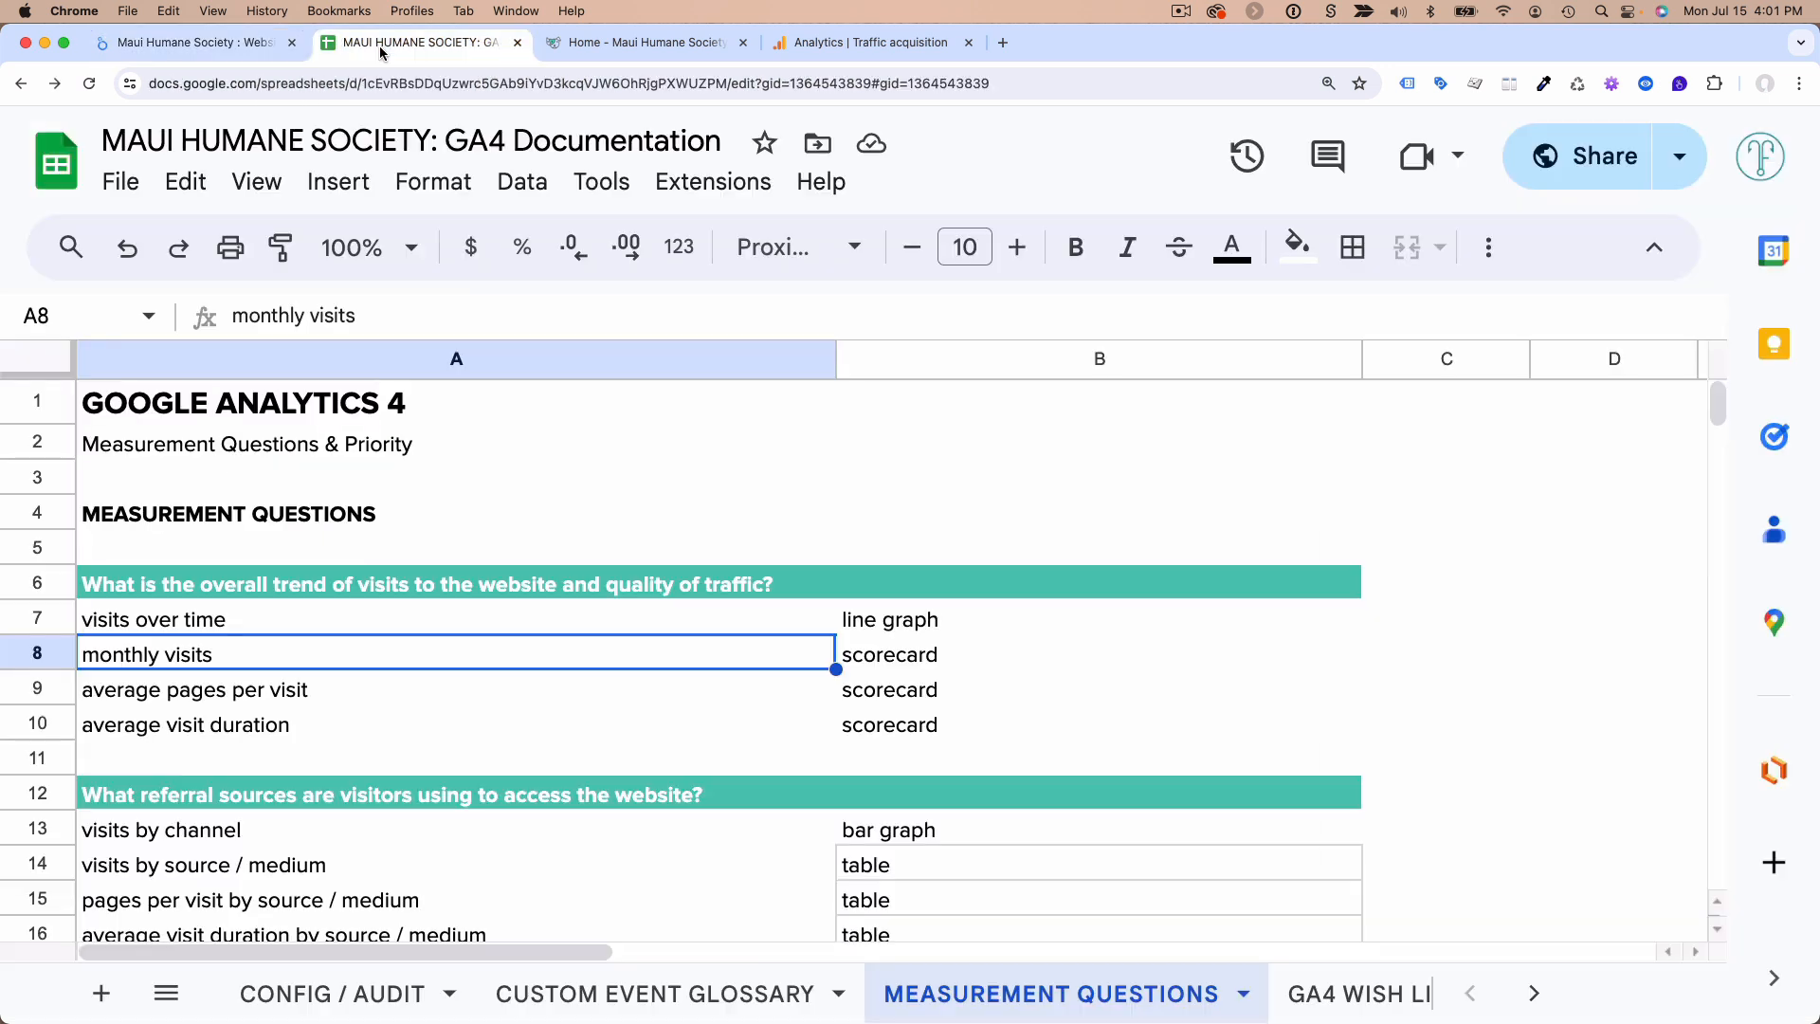
click(233, 690)
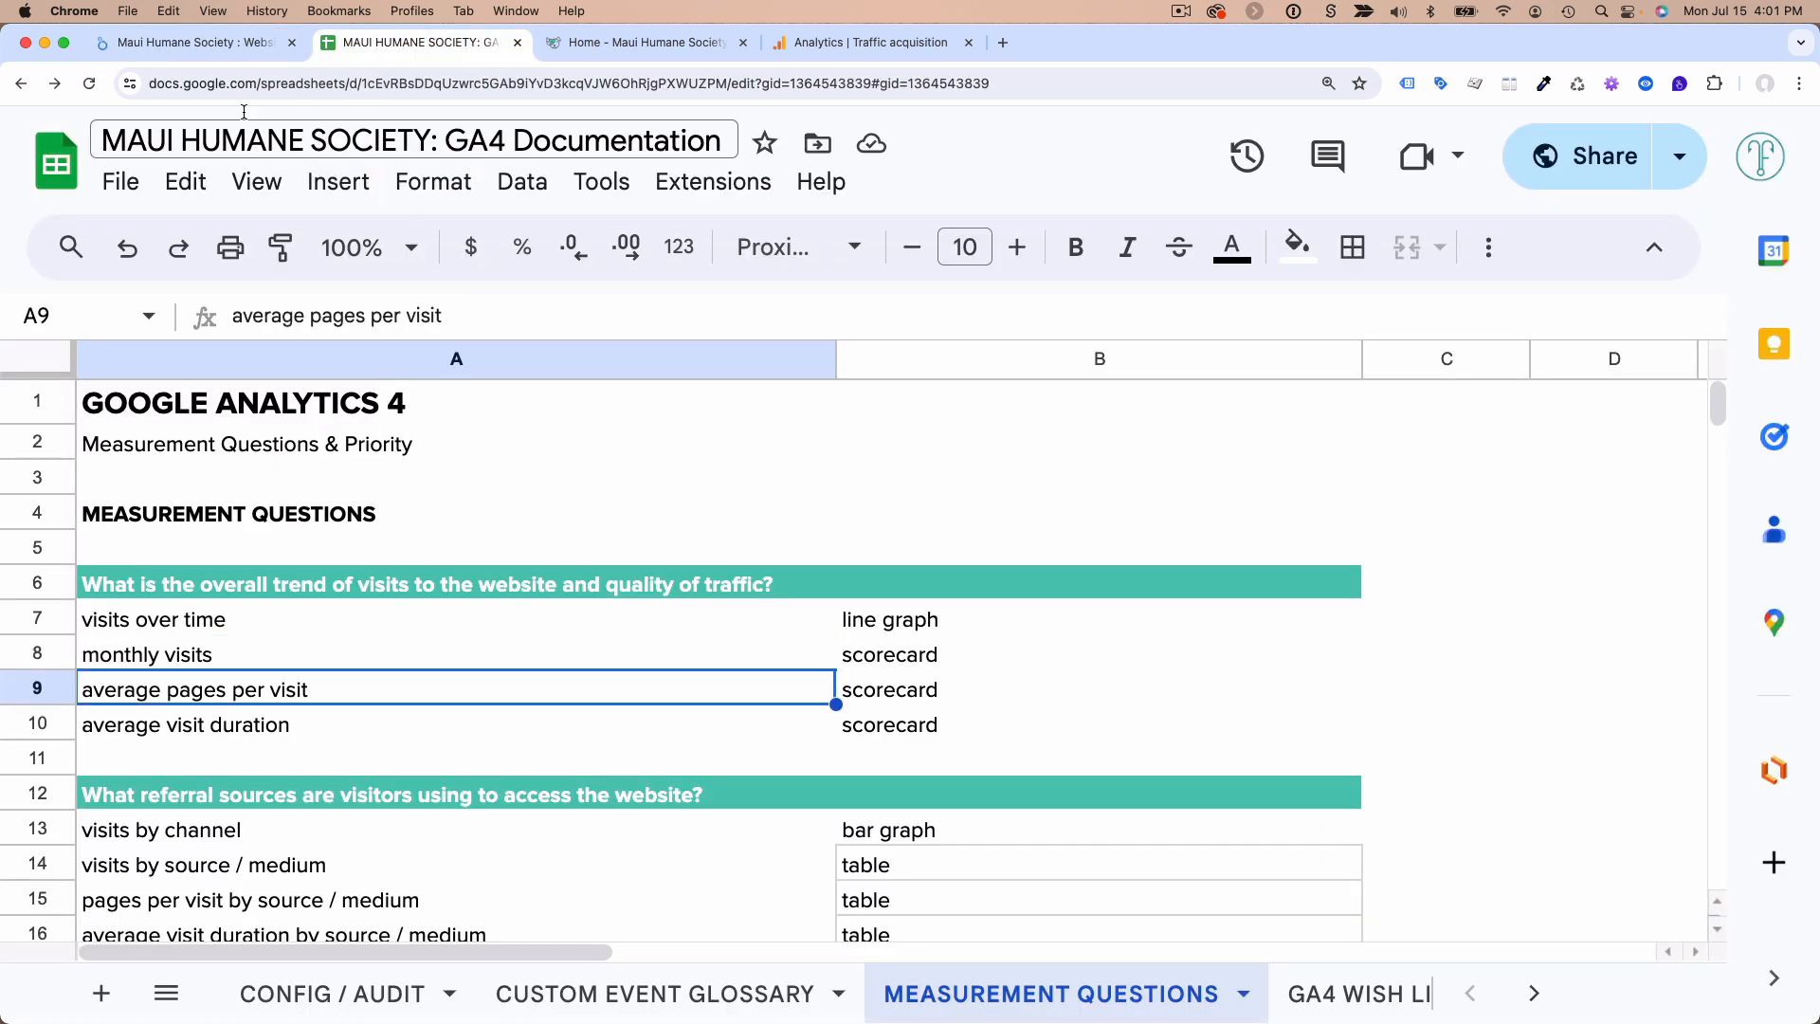
click(242, 52)
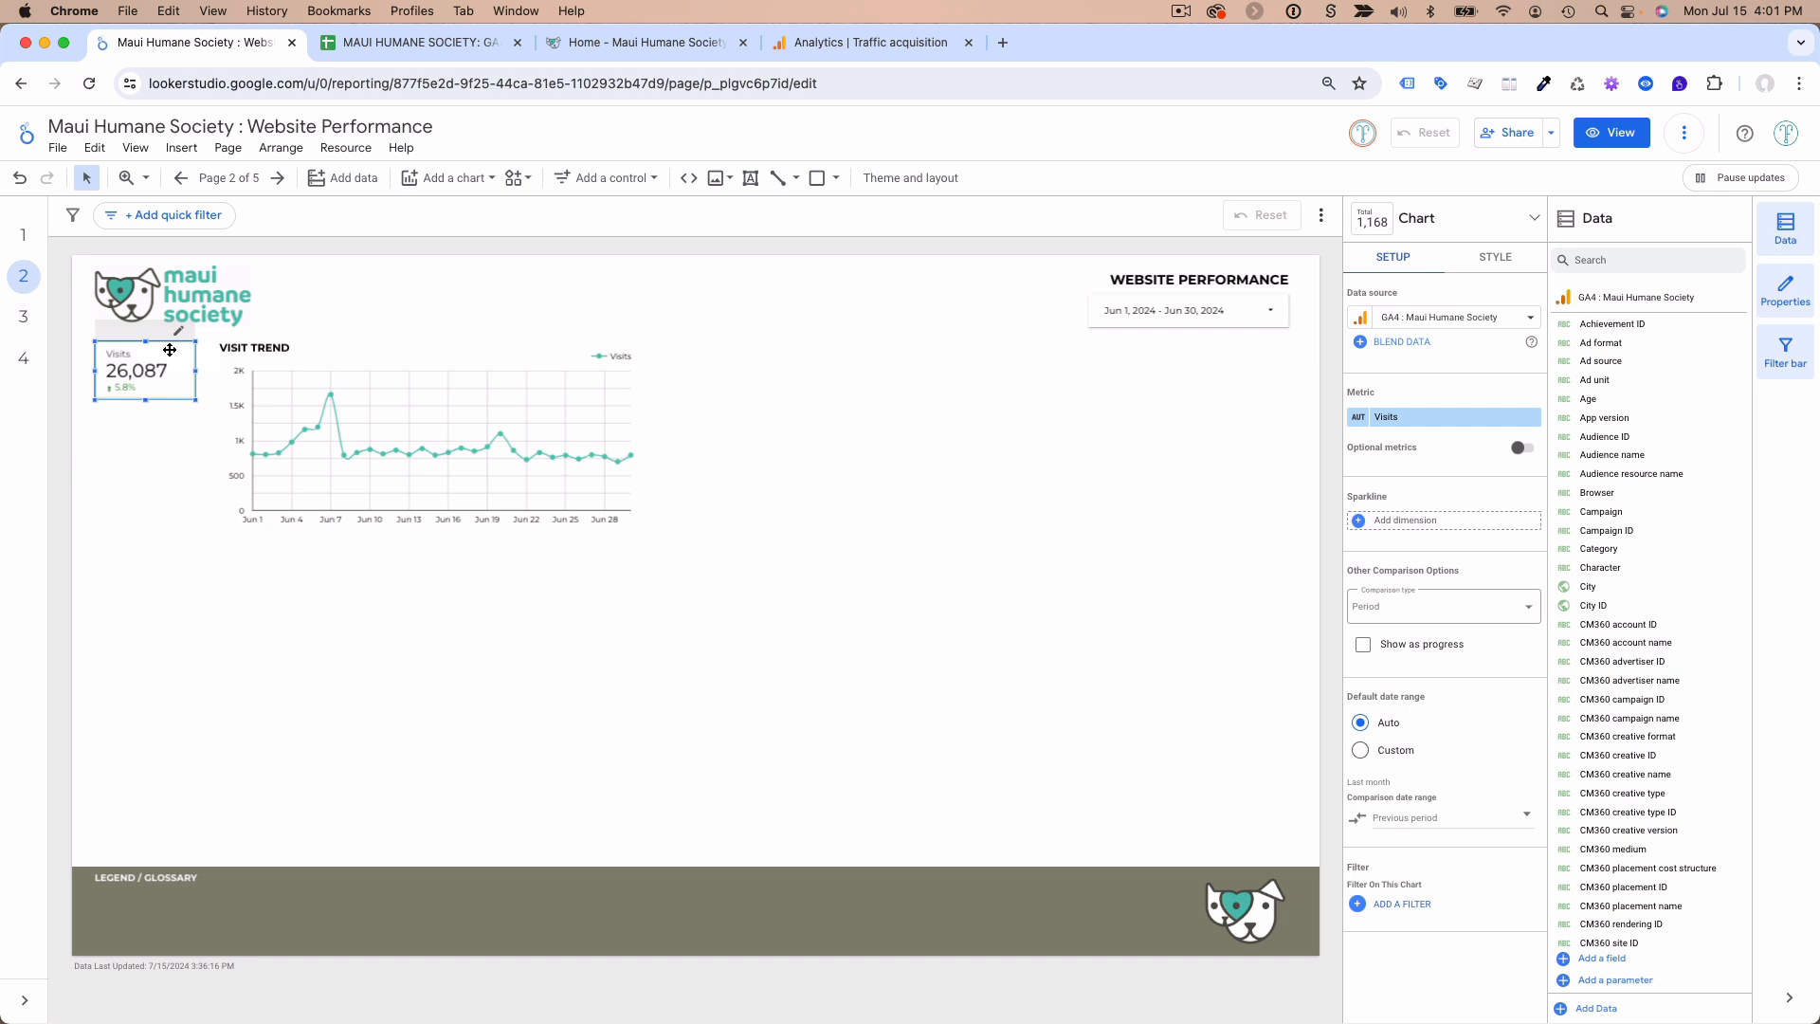
key(super+c)
key(super+v)
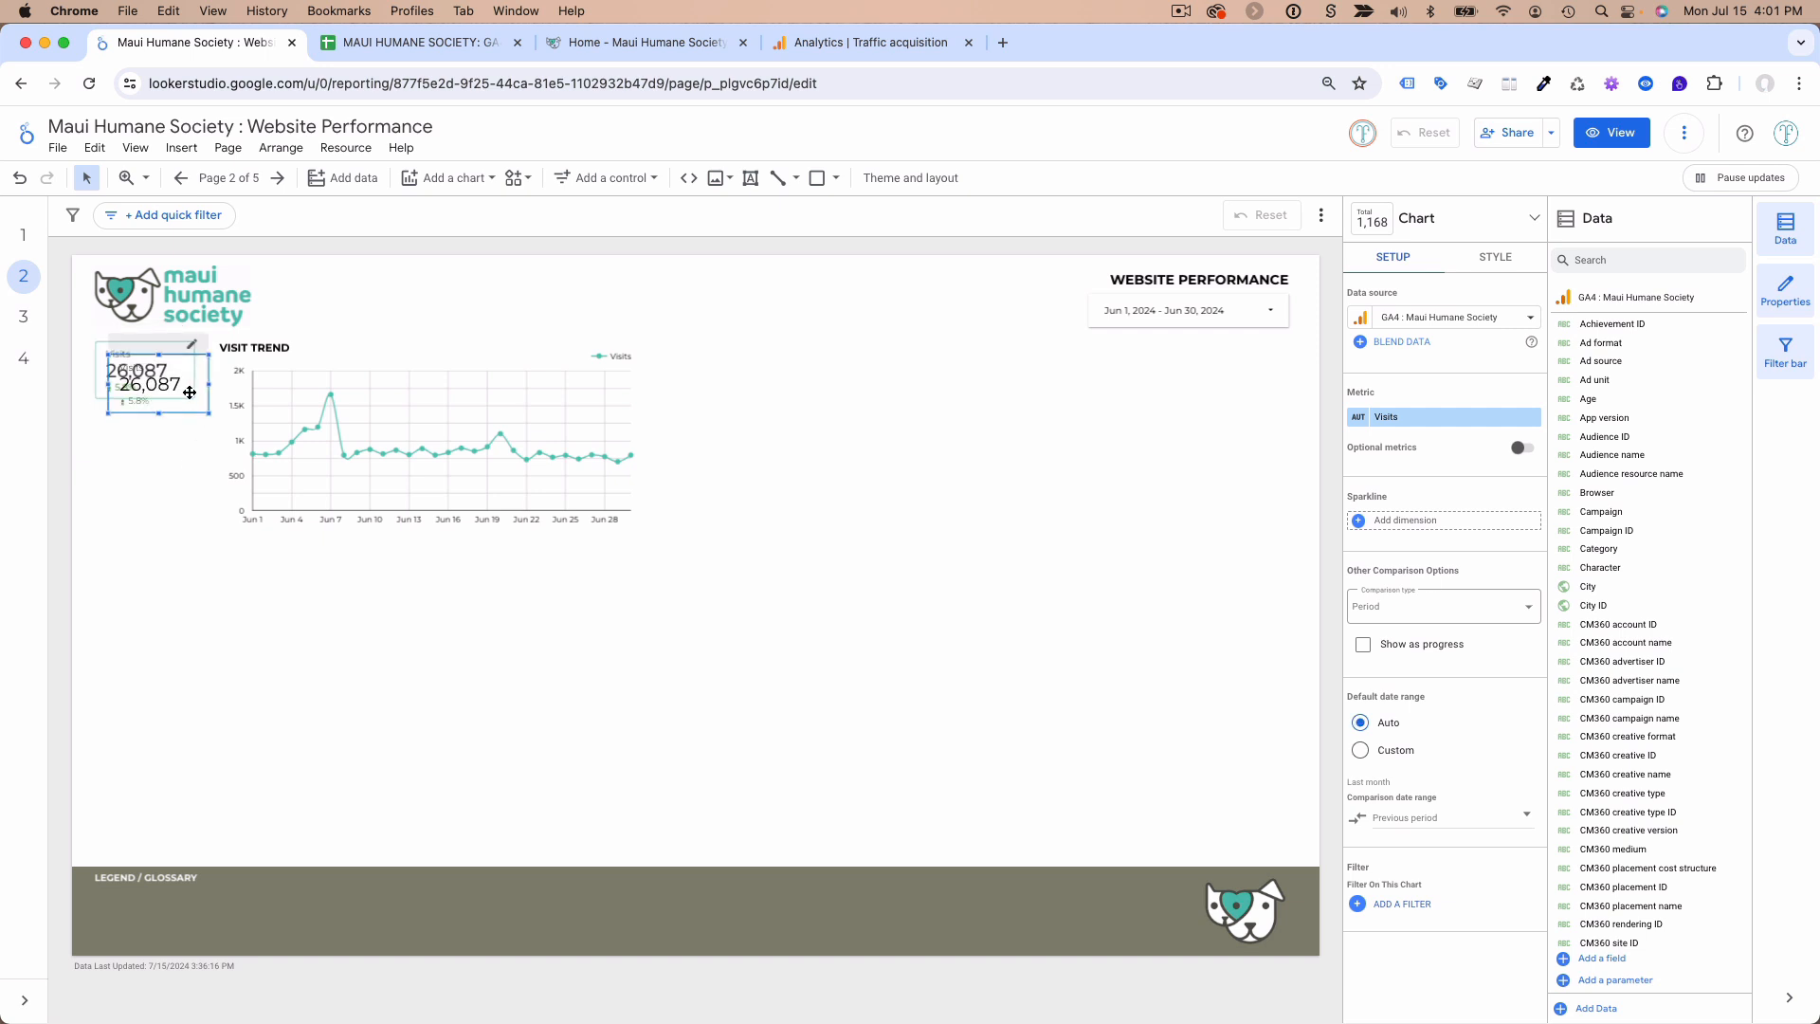
drag(190, 387, 182, 431)
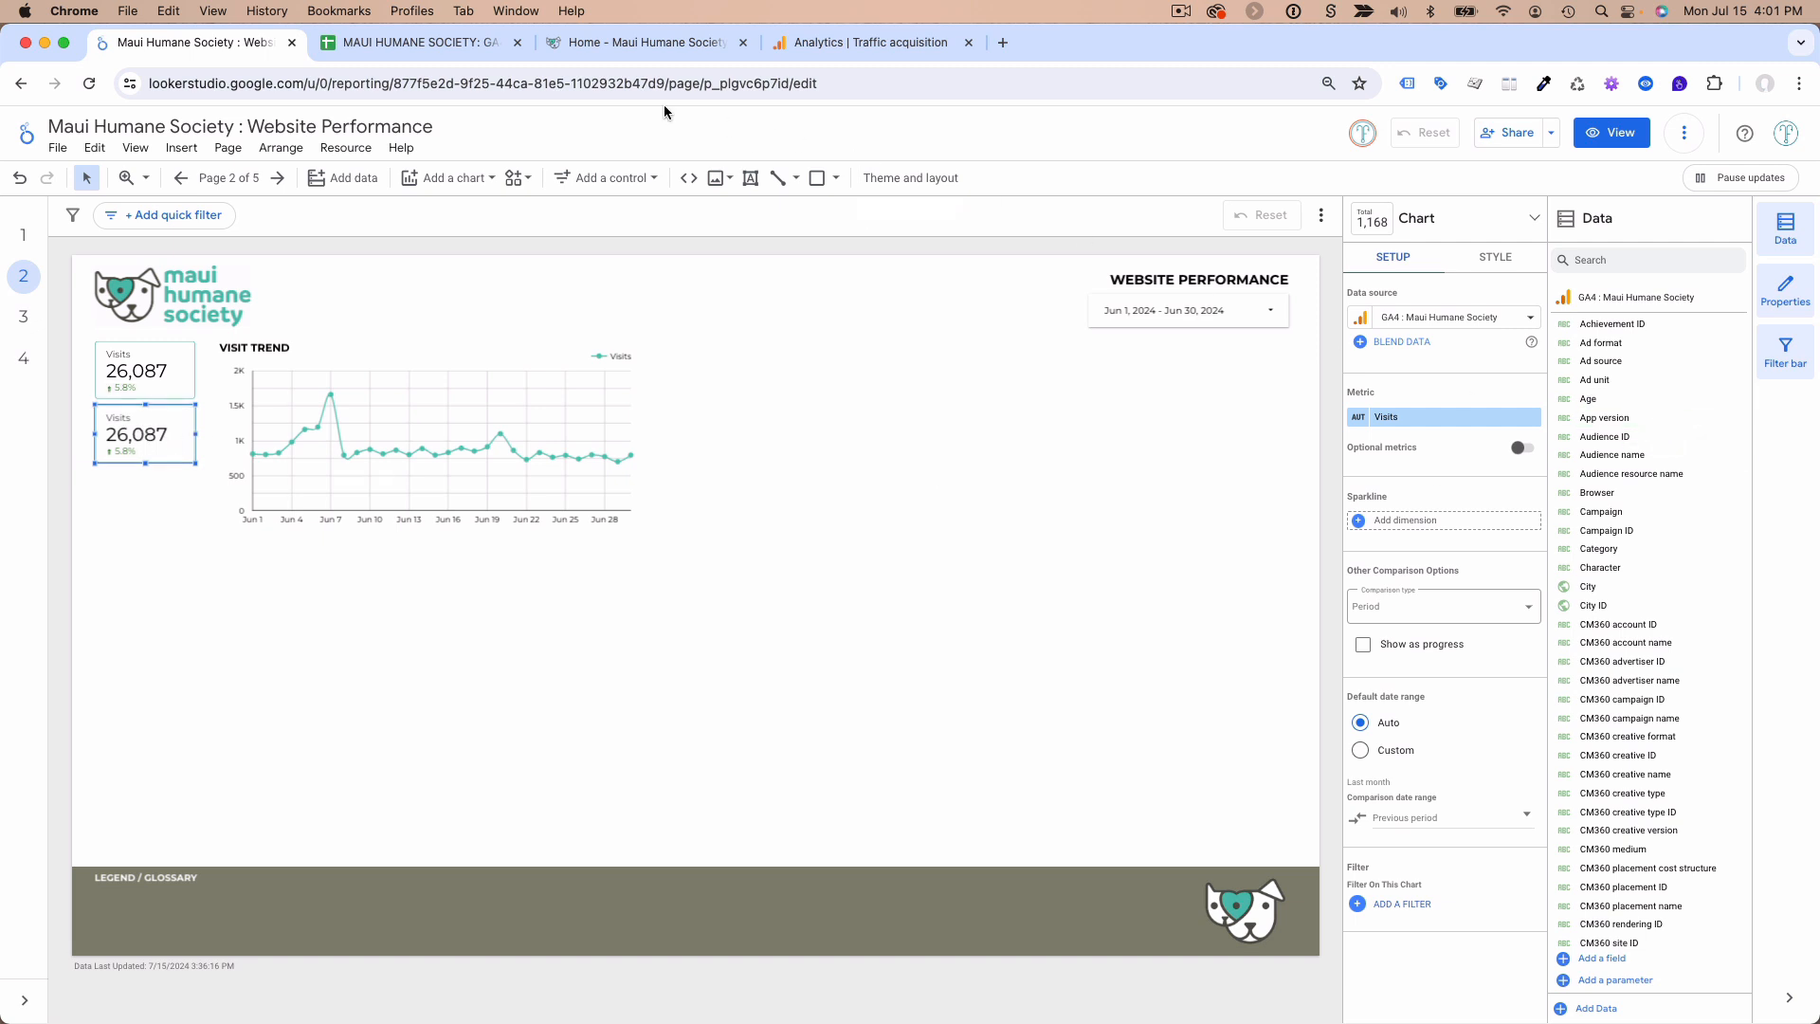
- Check the Views per session column in Google Analytics and replace the duplicate scorecard's metric with Views per session in Looker Studio
click(830, 47)
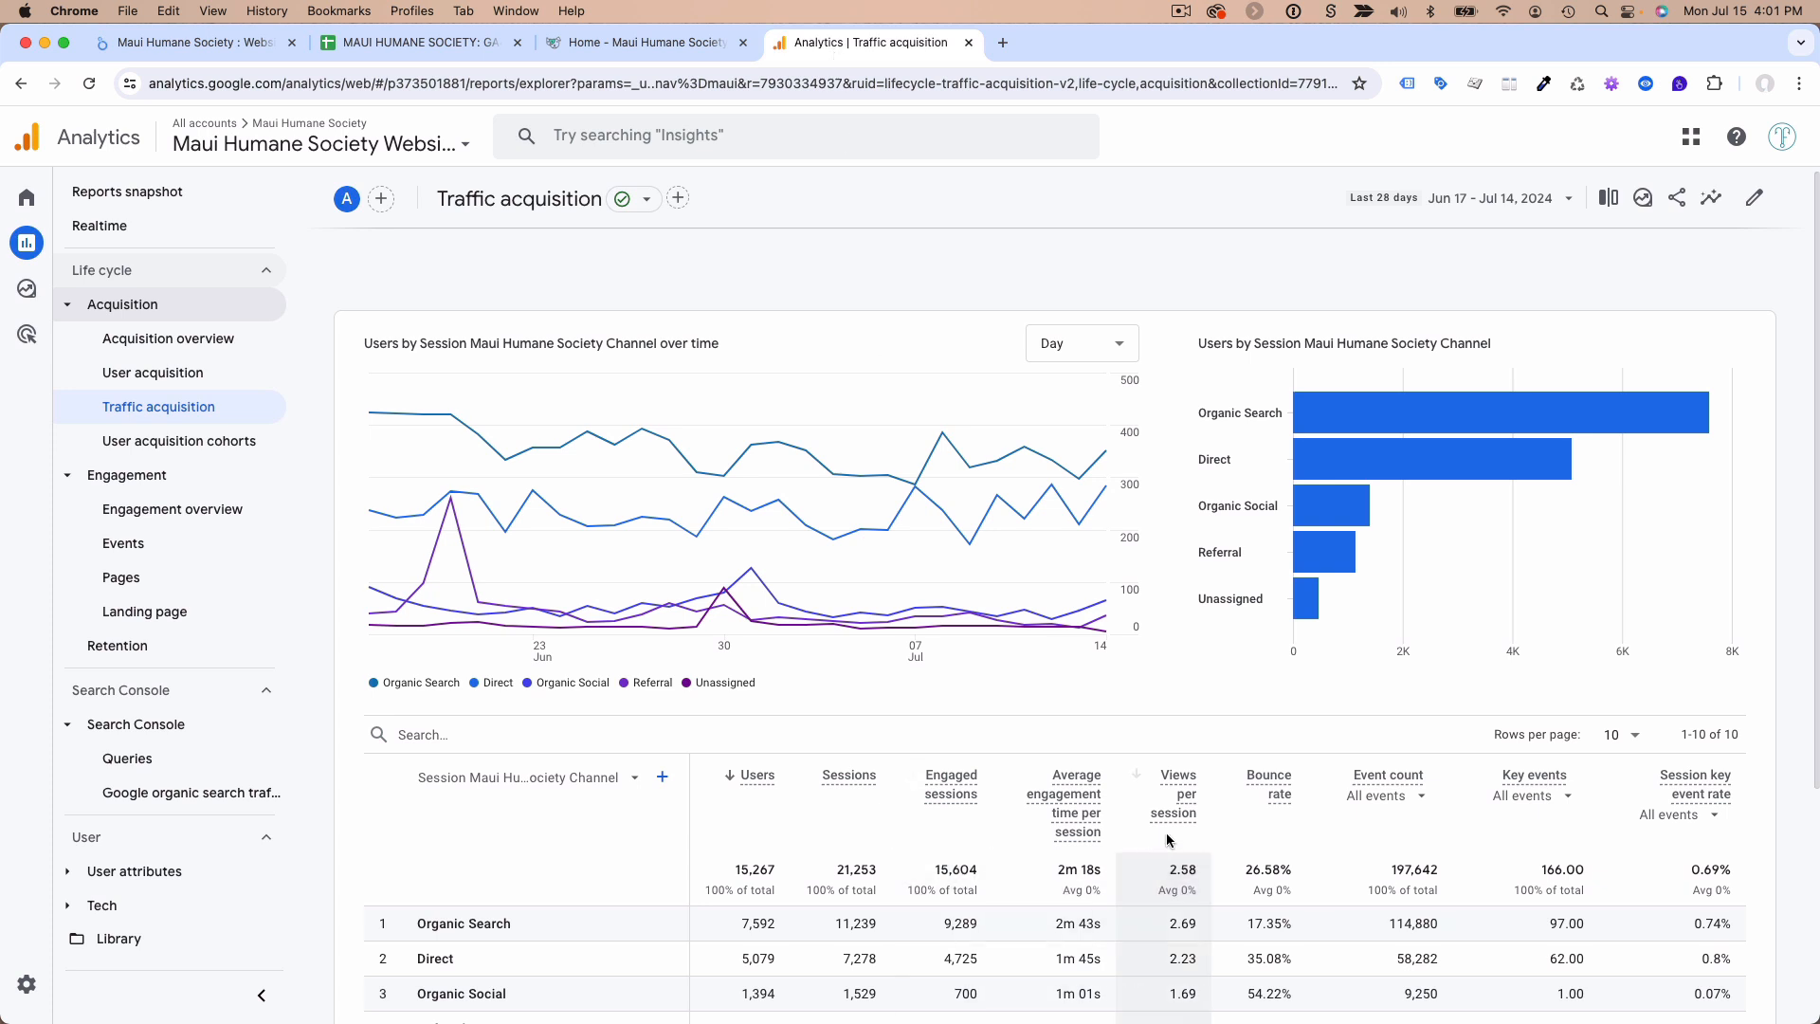
click(425, 45)
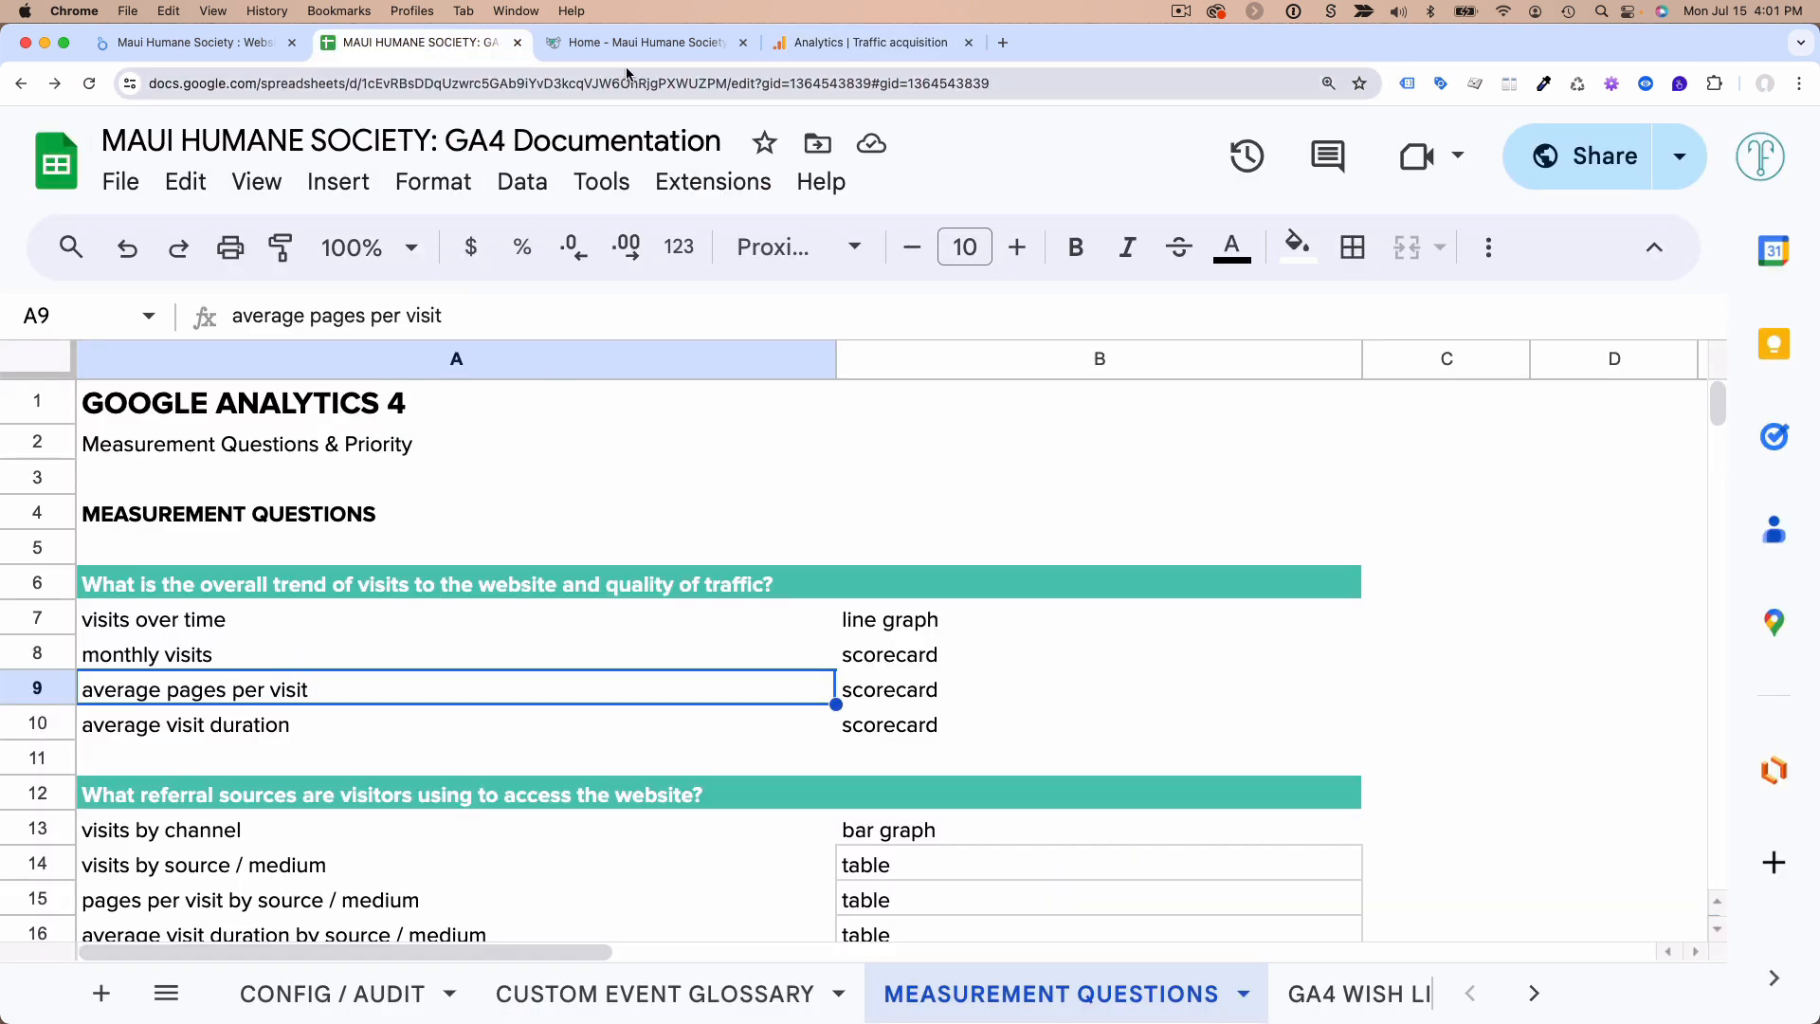
click(864, 48)
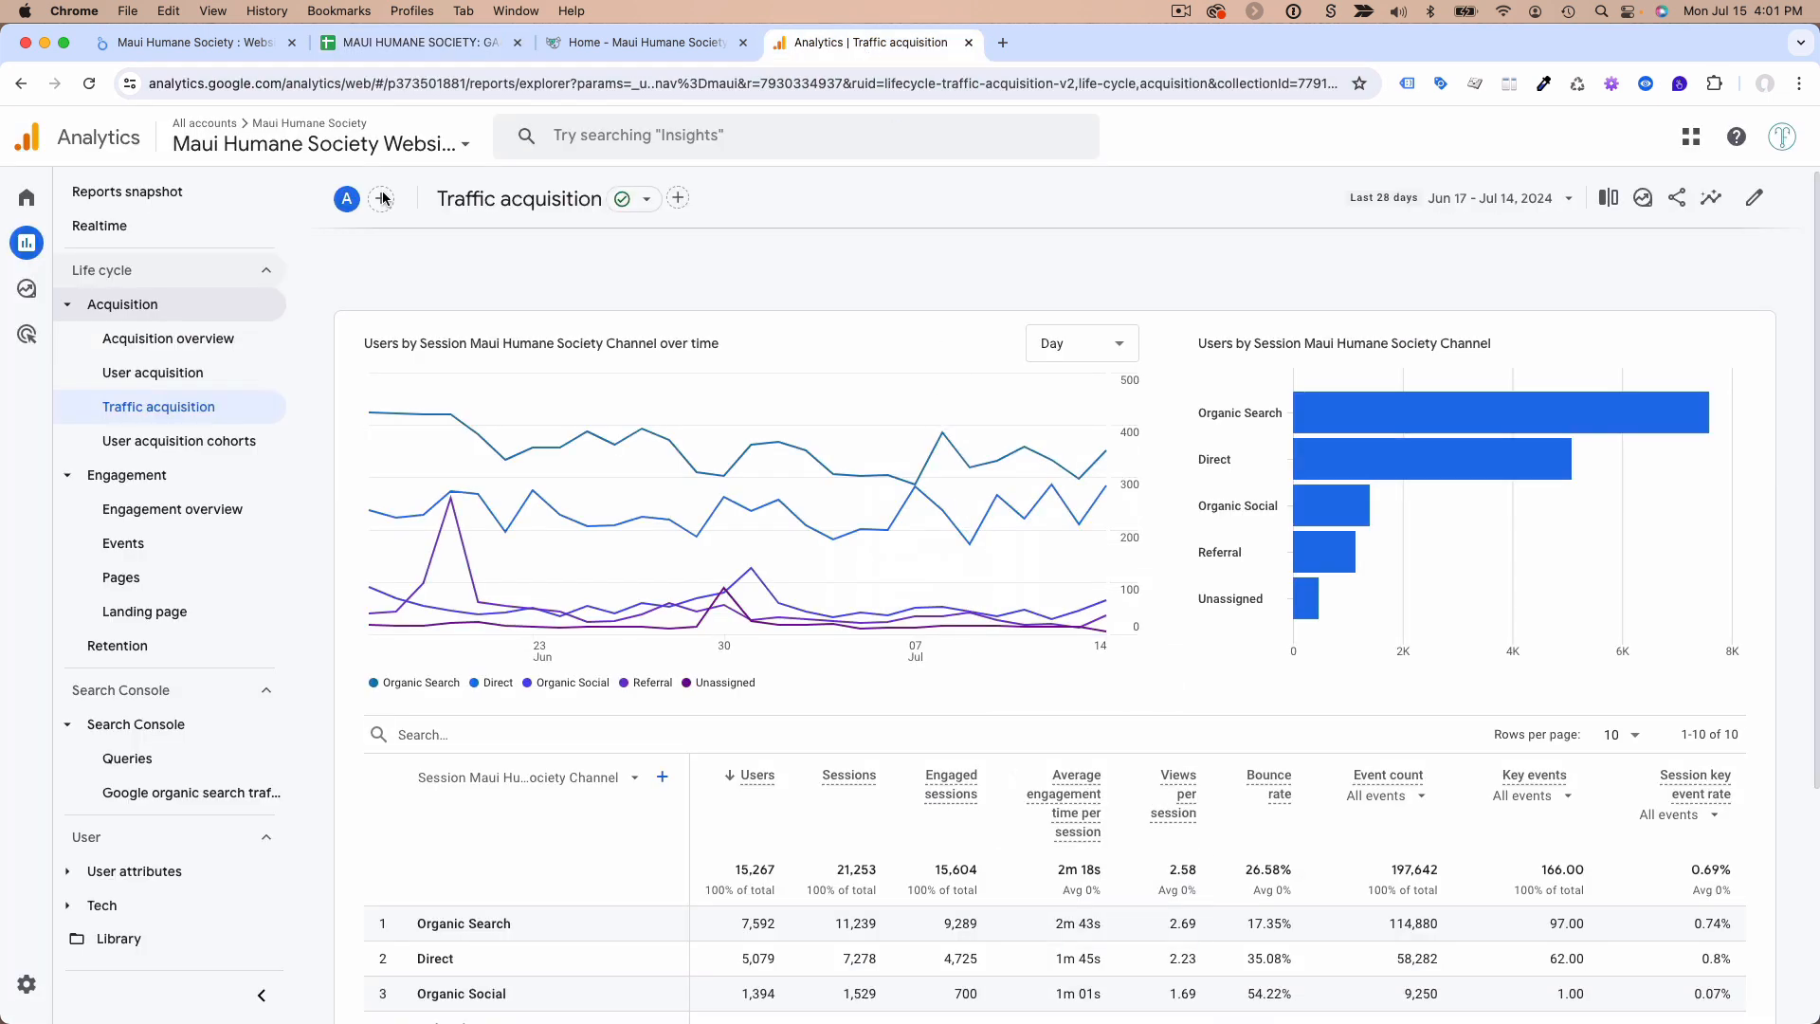
click(228, 55)
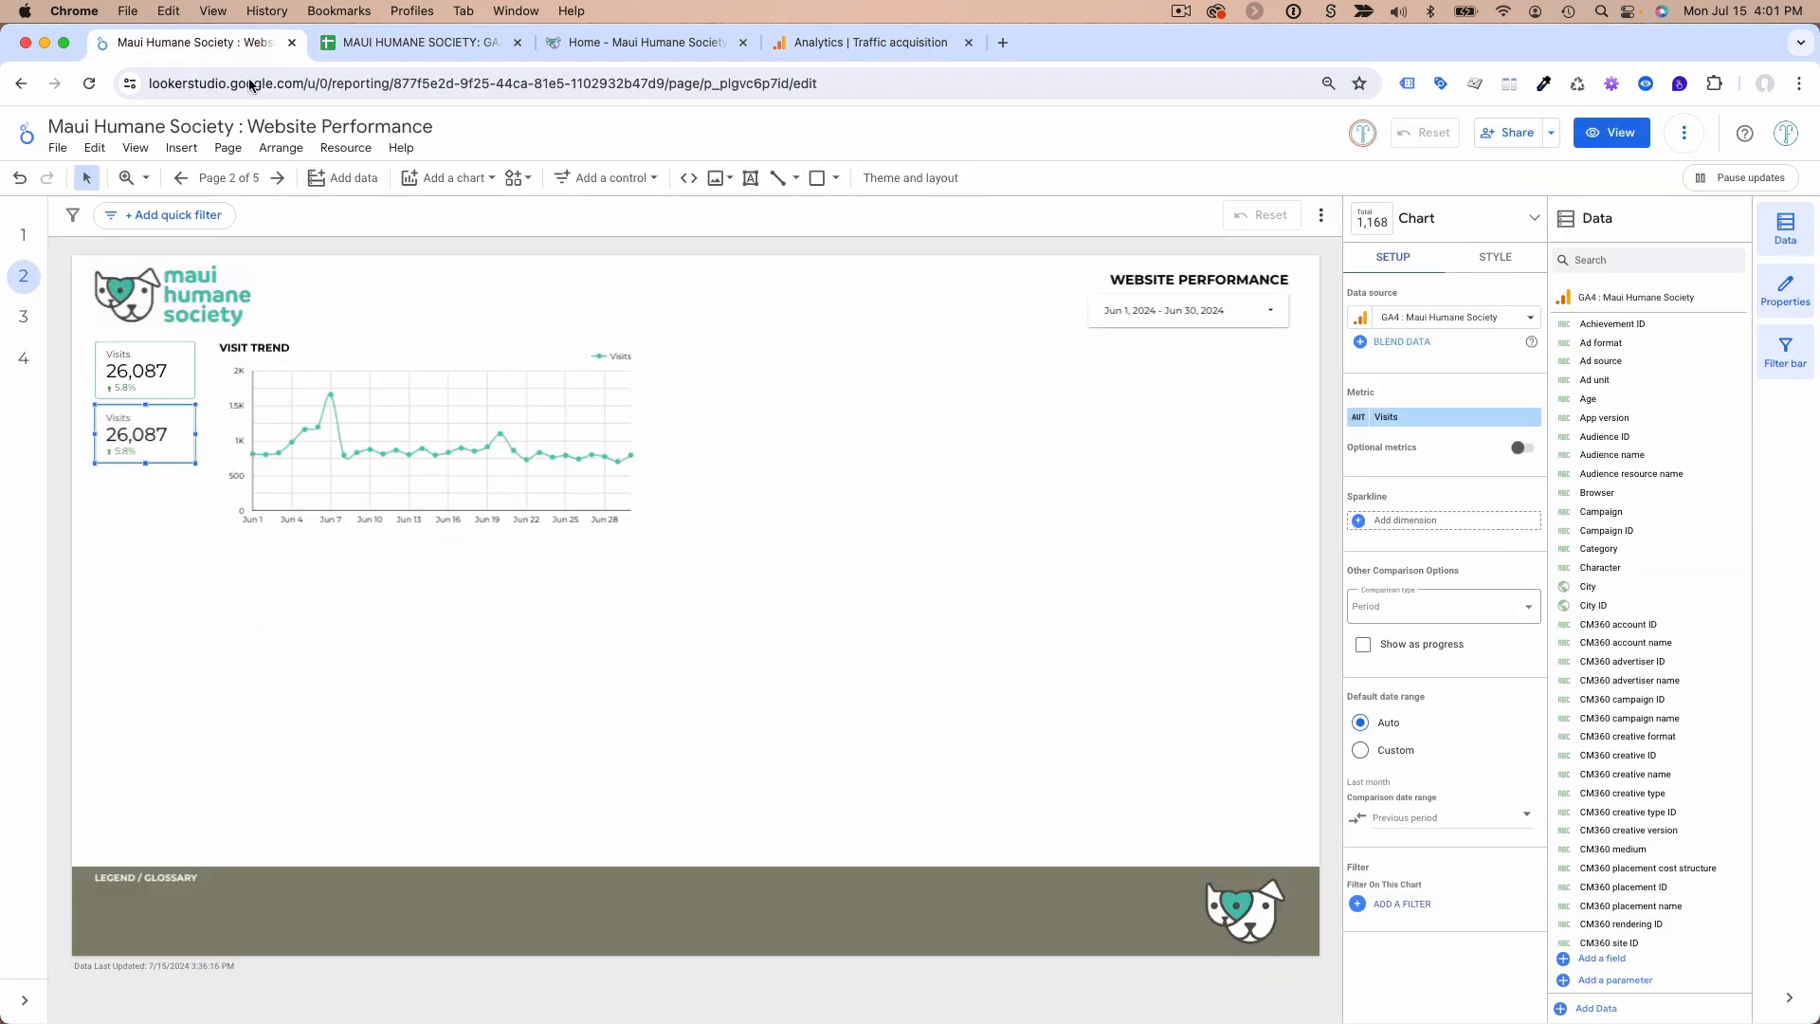
click(1619, 262)
text(Views)
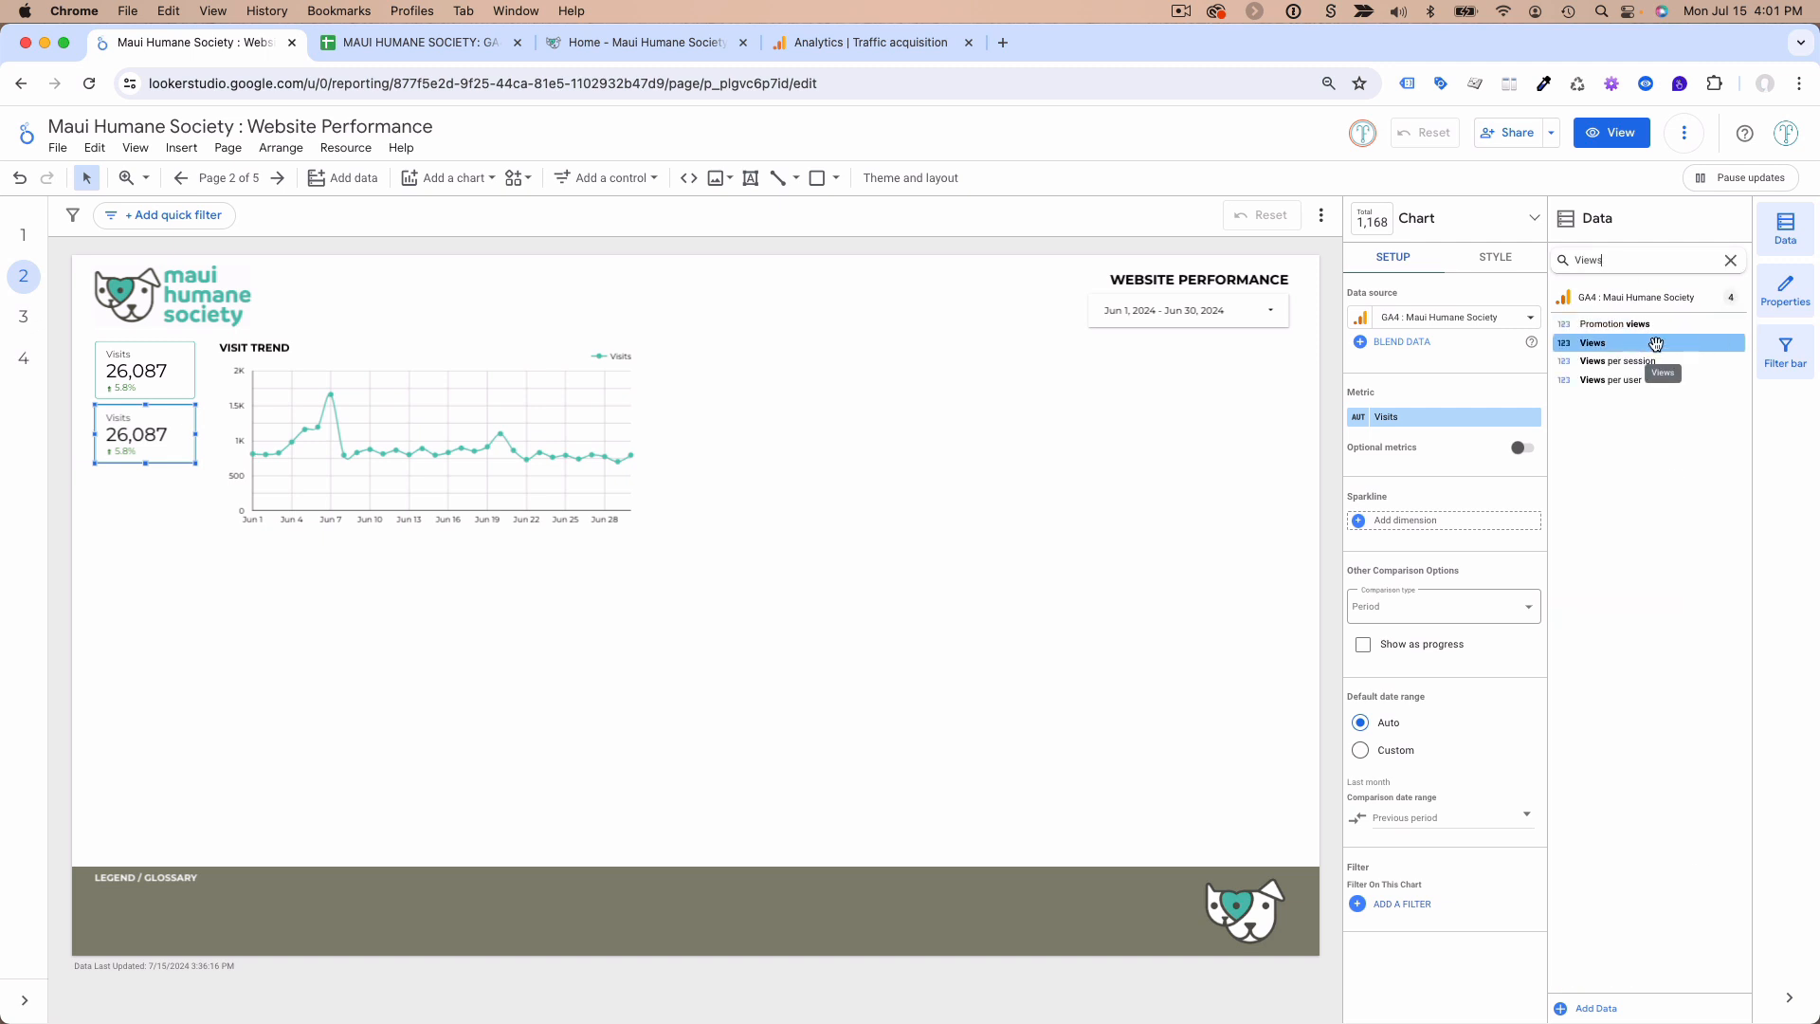
drag(1653, 361, 1521, 414)
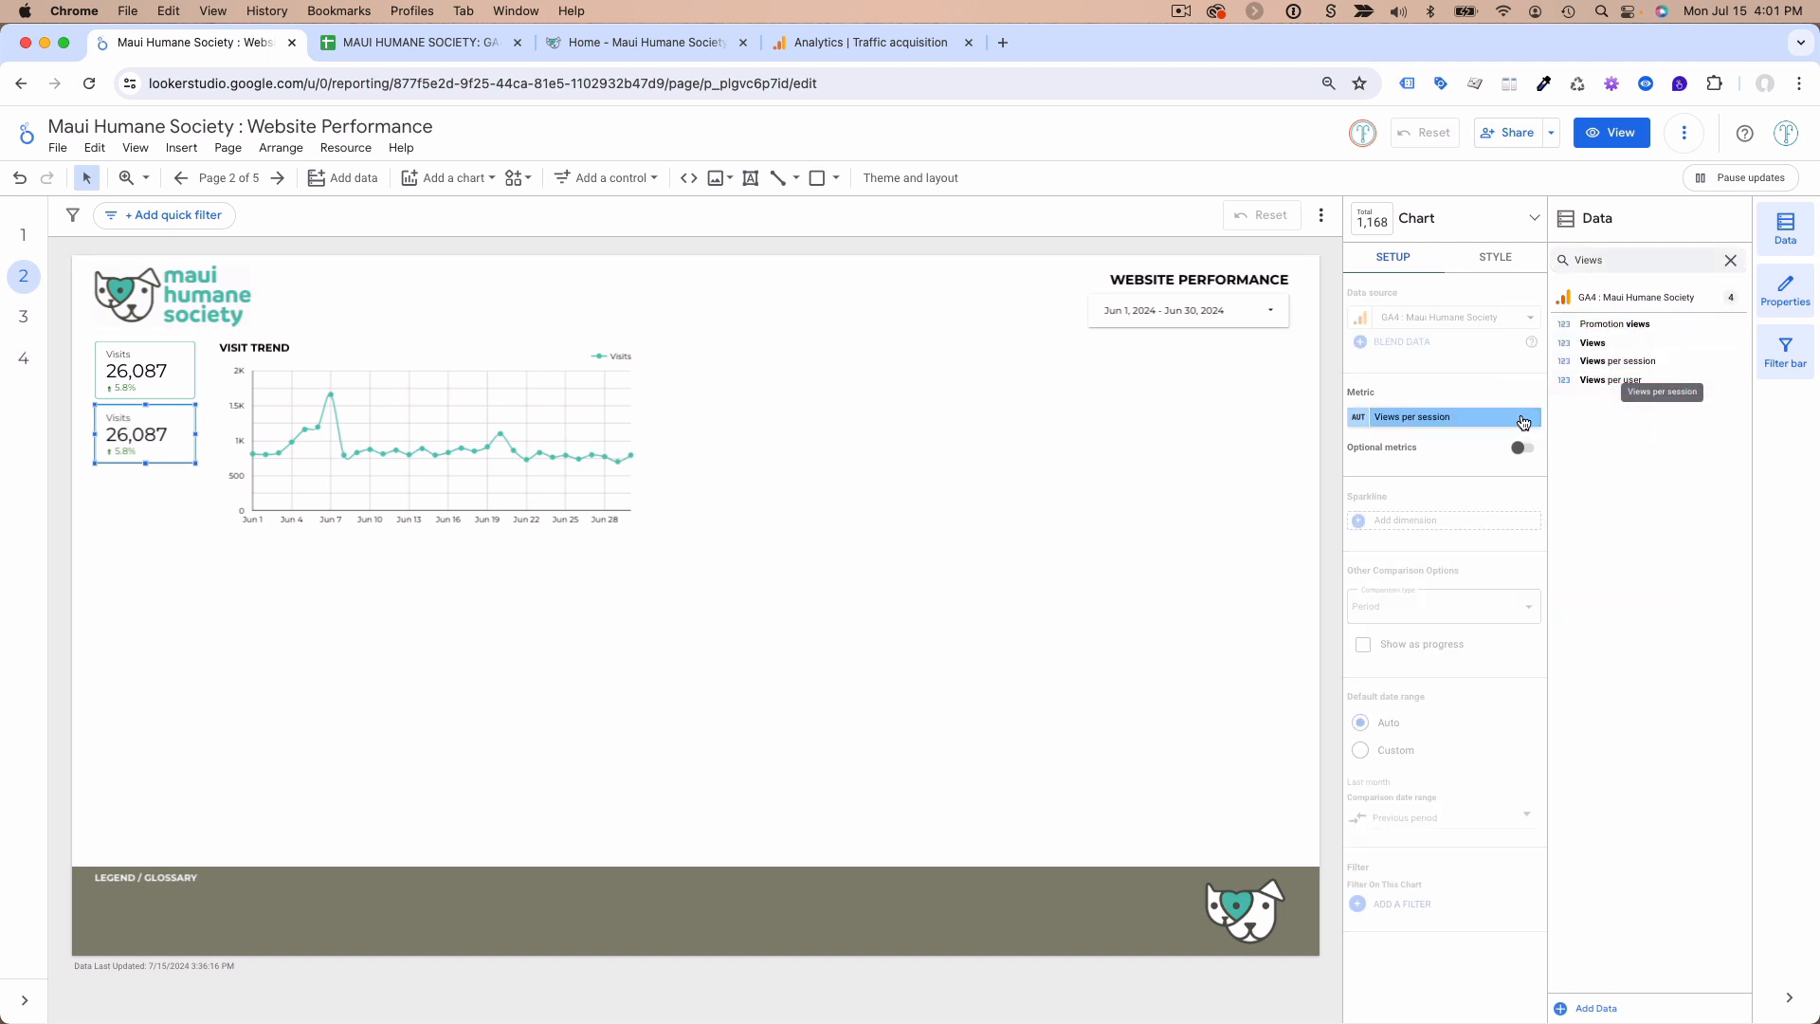
- Rename the second scorecard's Views per session metric to Pages Per Visit
click(1418, 418)
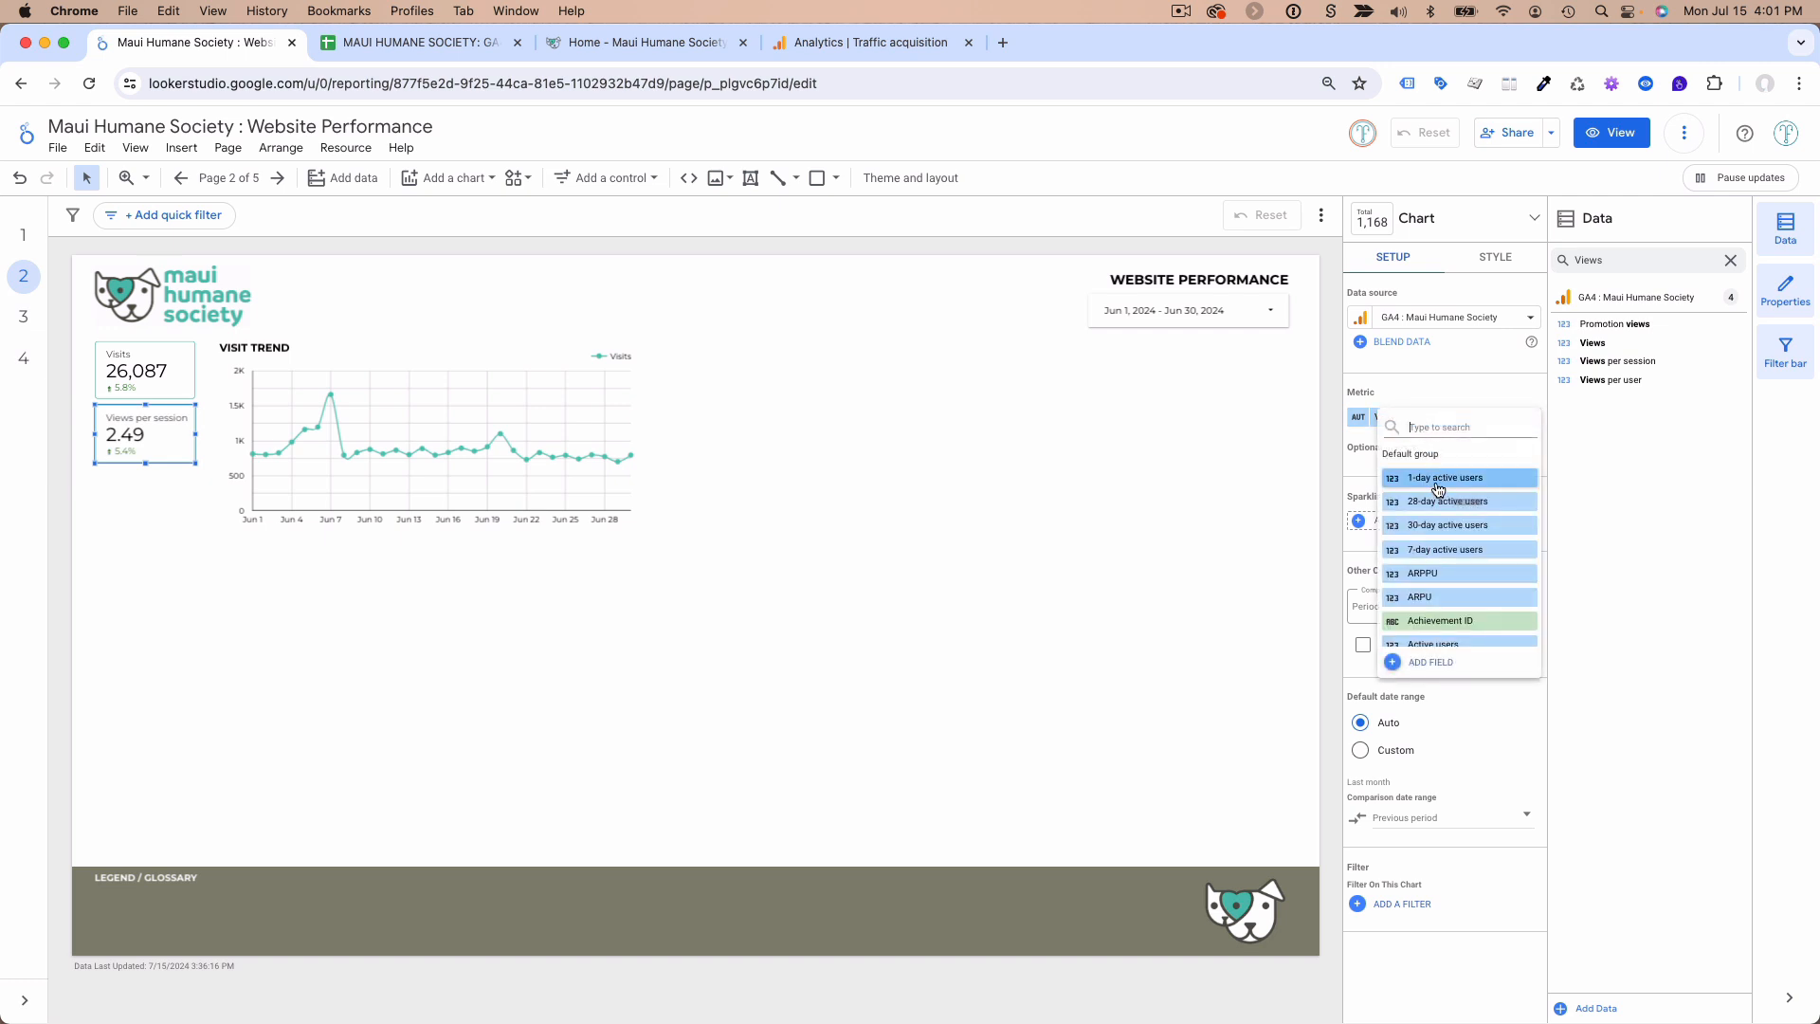
click(1423, 414)
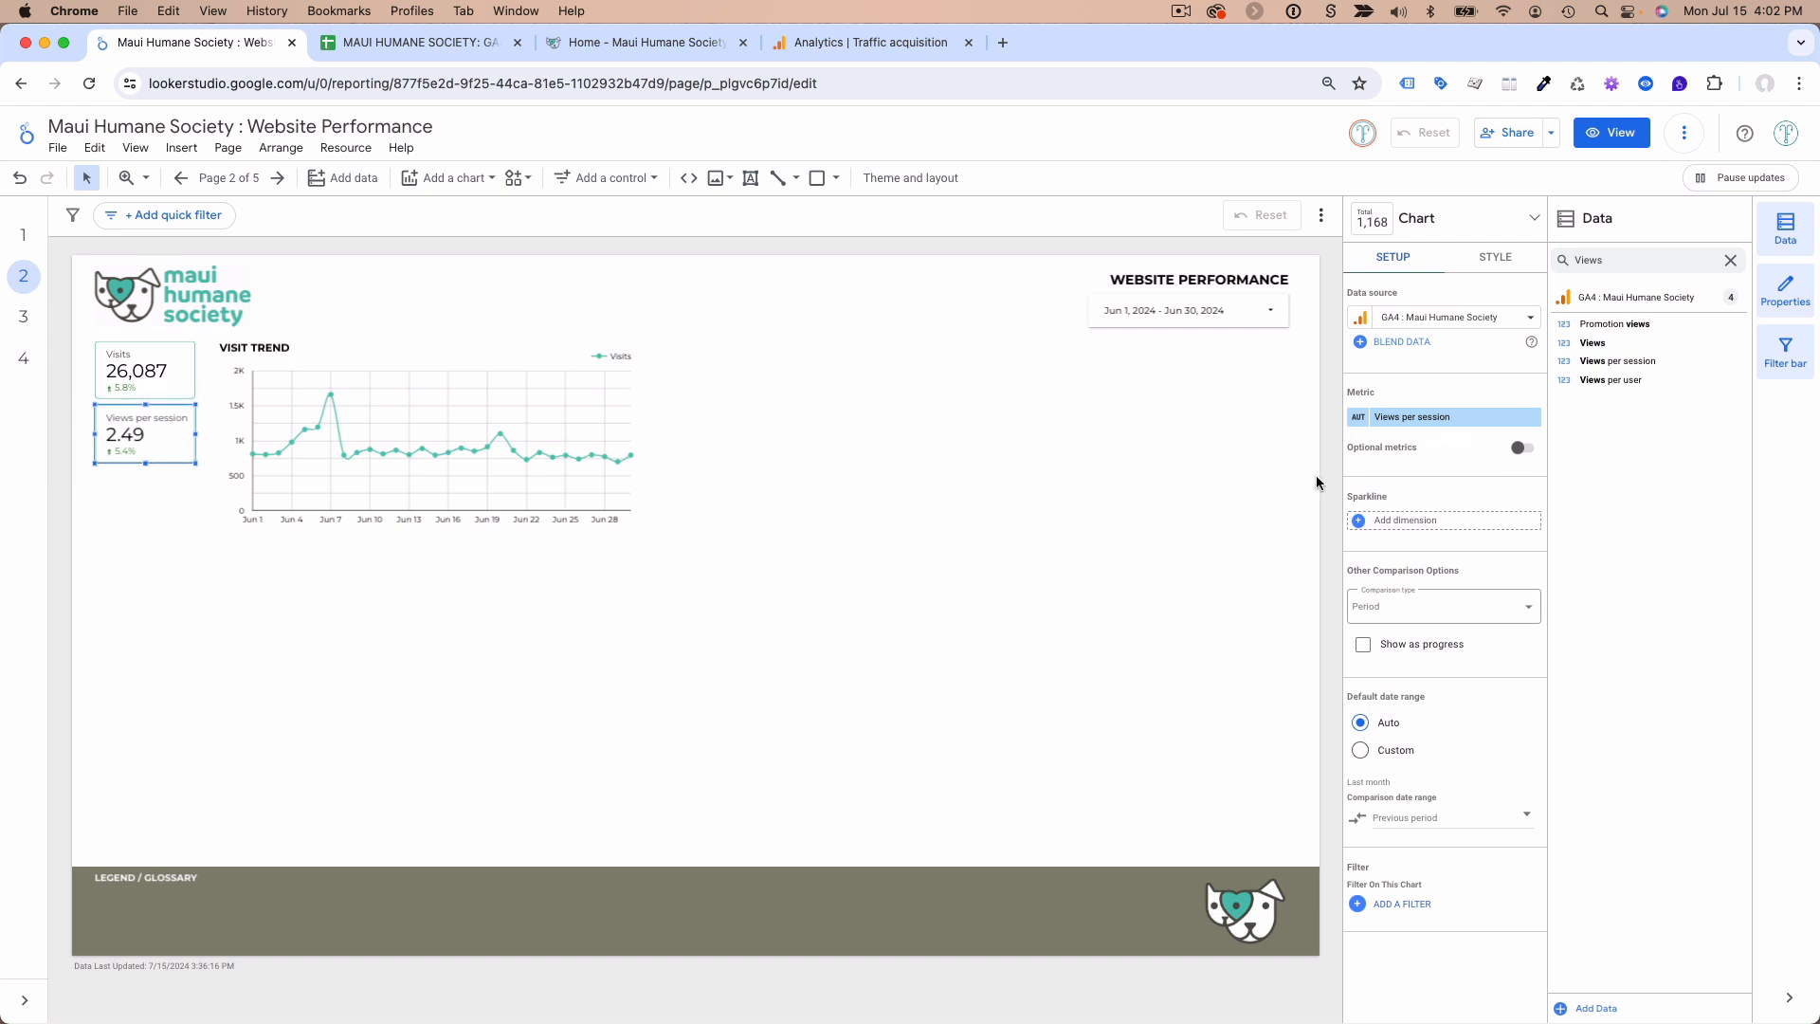
click(1357, 417)
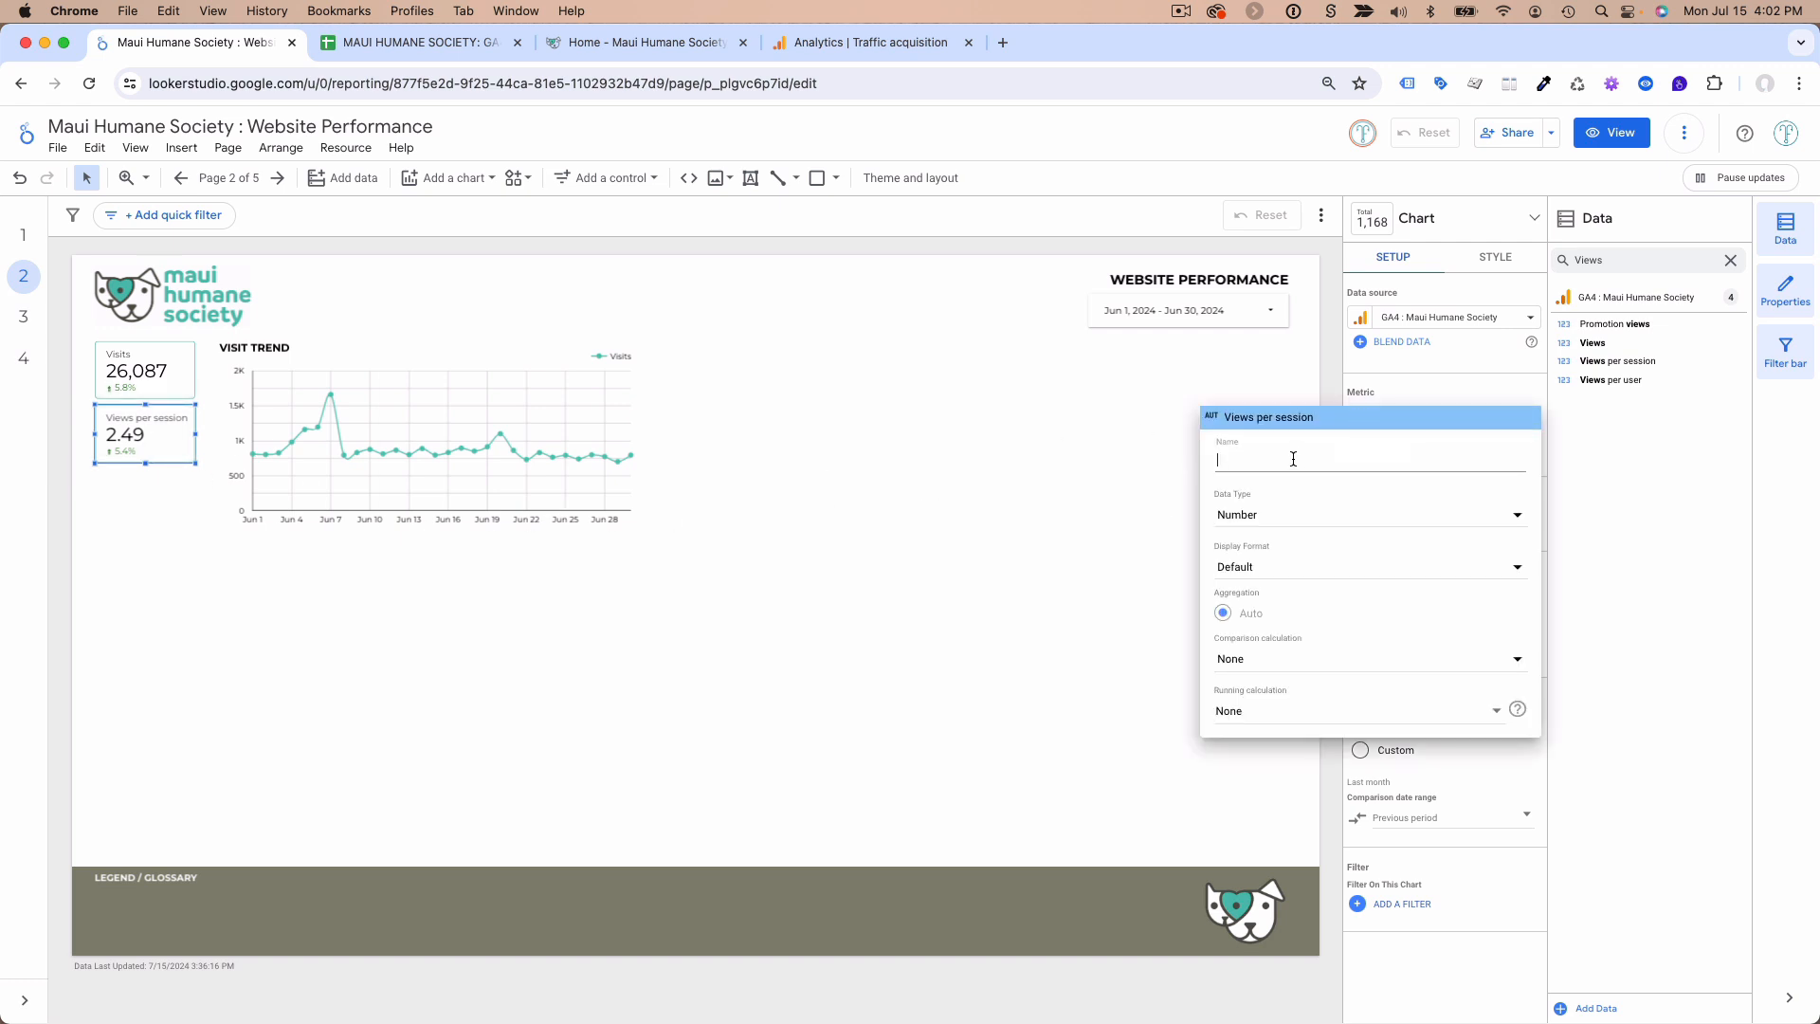
text(Pages Per Visits)
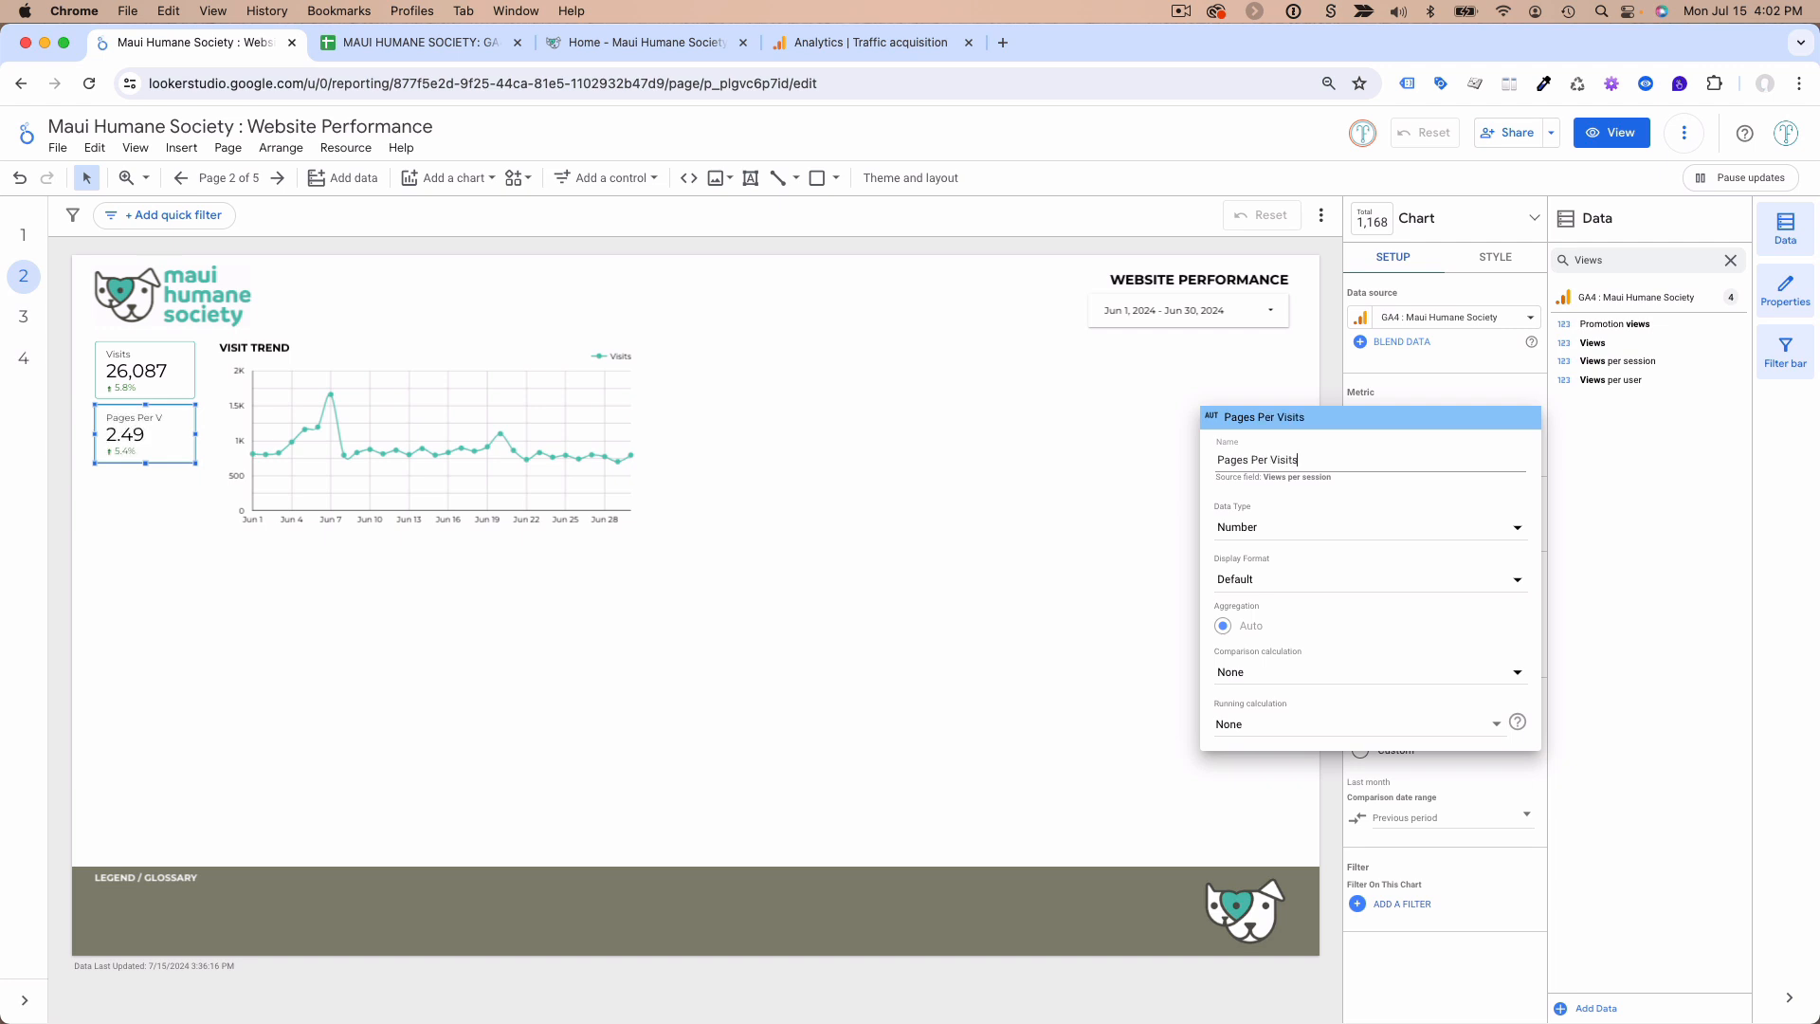
key(BackSpace)
click(399, 703)
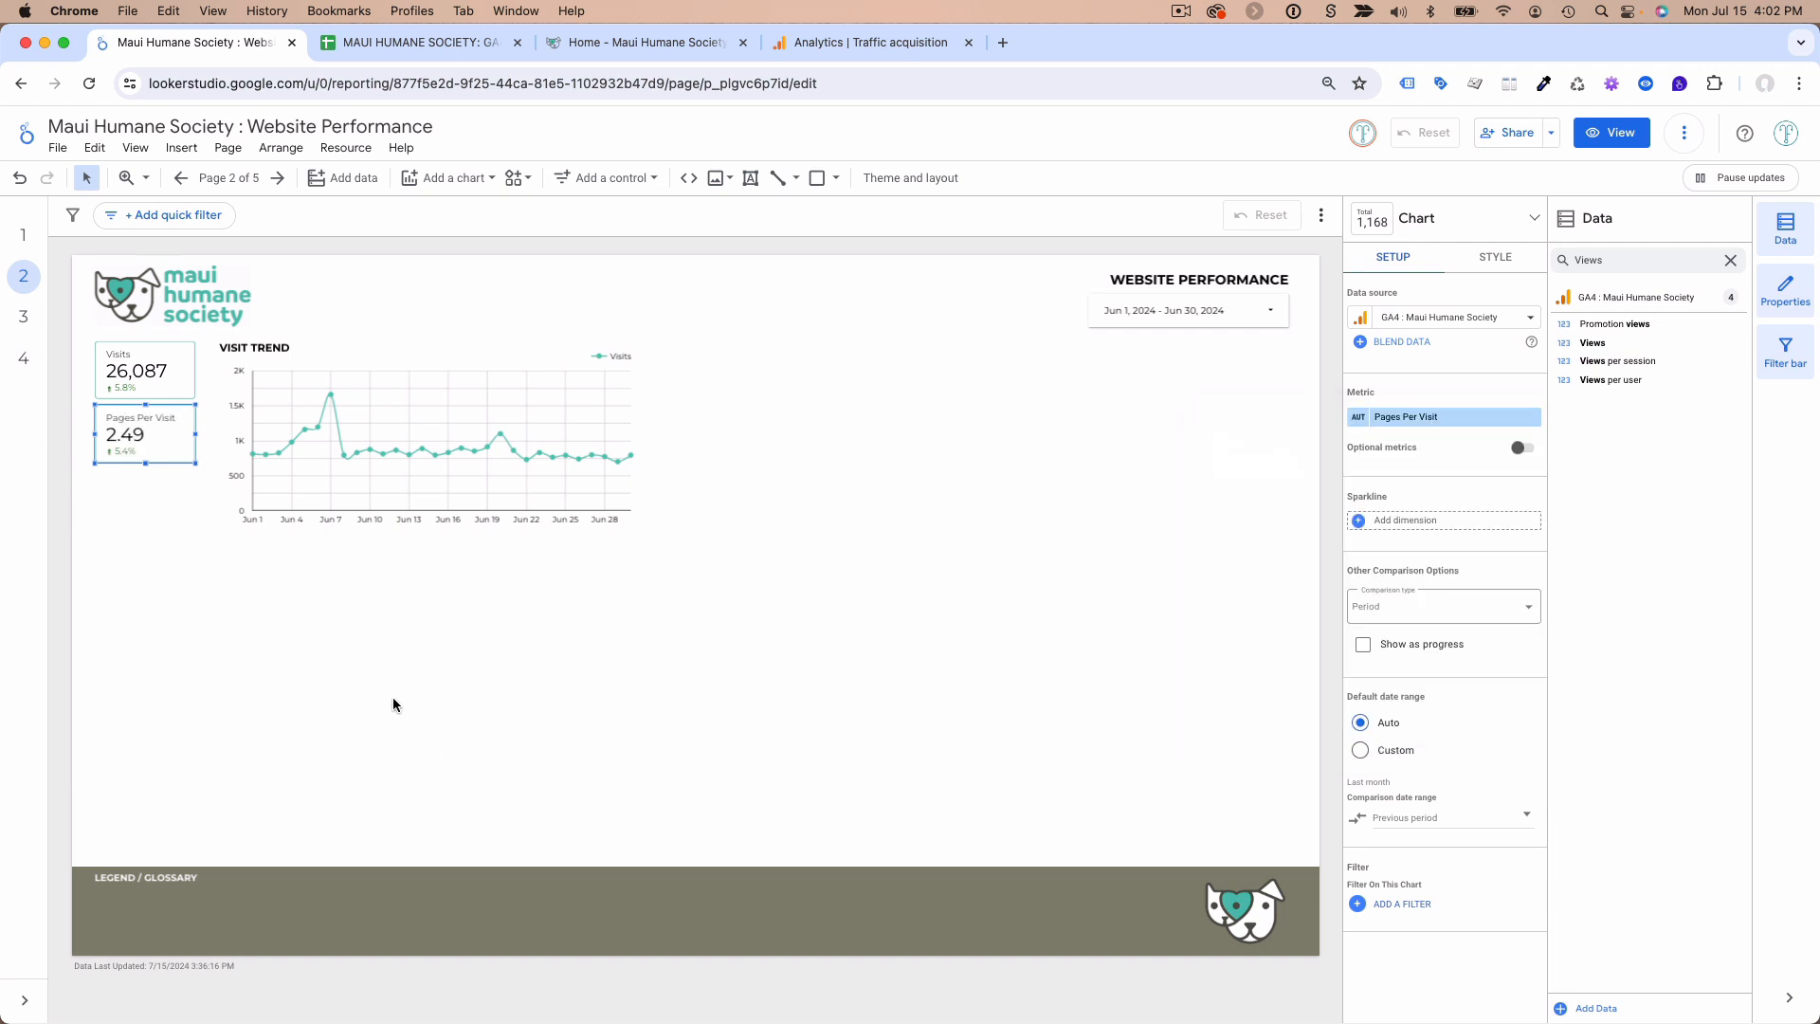
- Review the layout of the finished dashboard on report page 1 and return to page 2
click(156, 566)
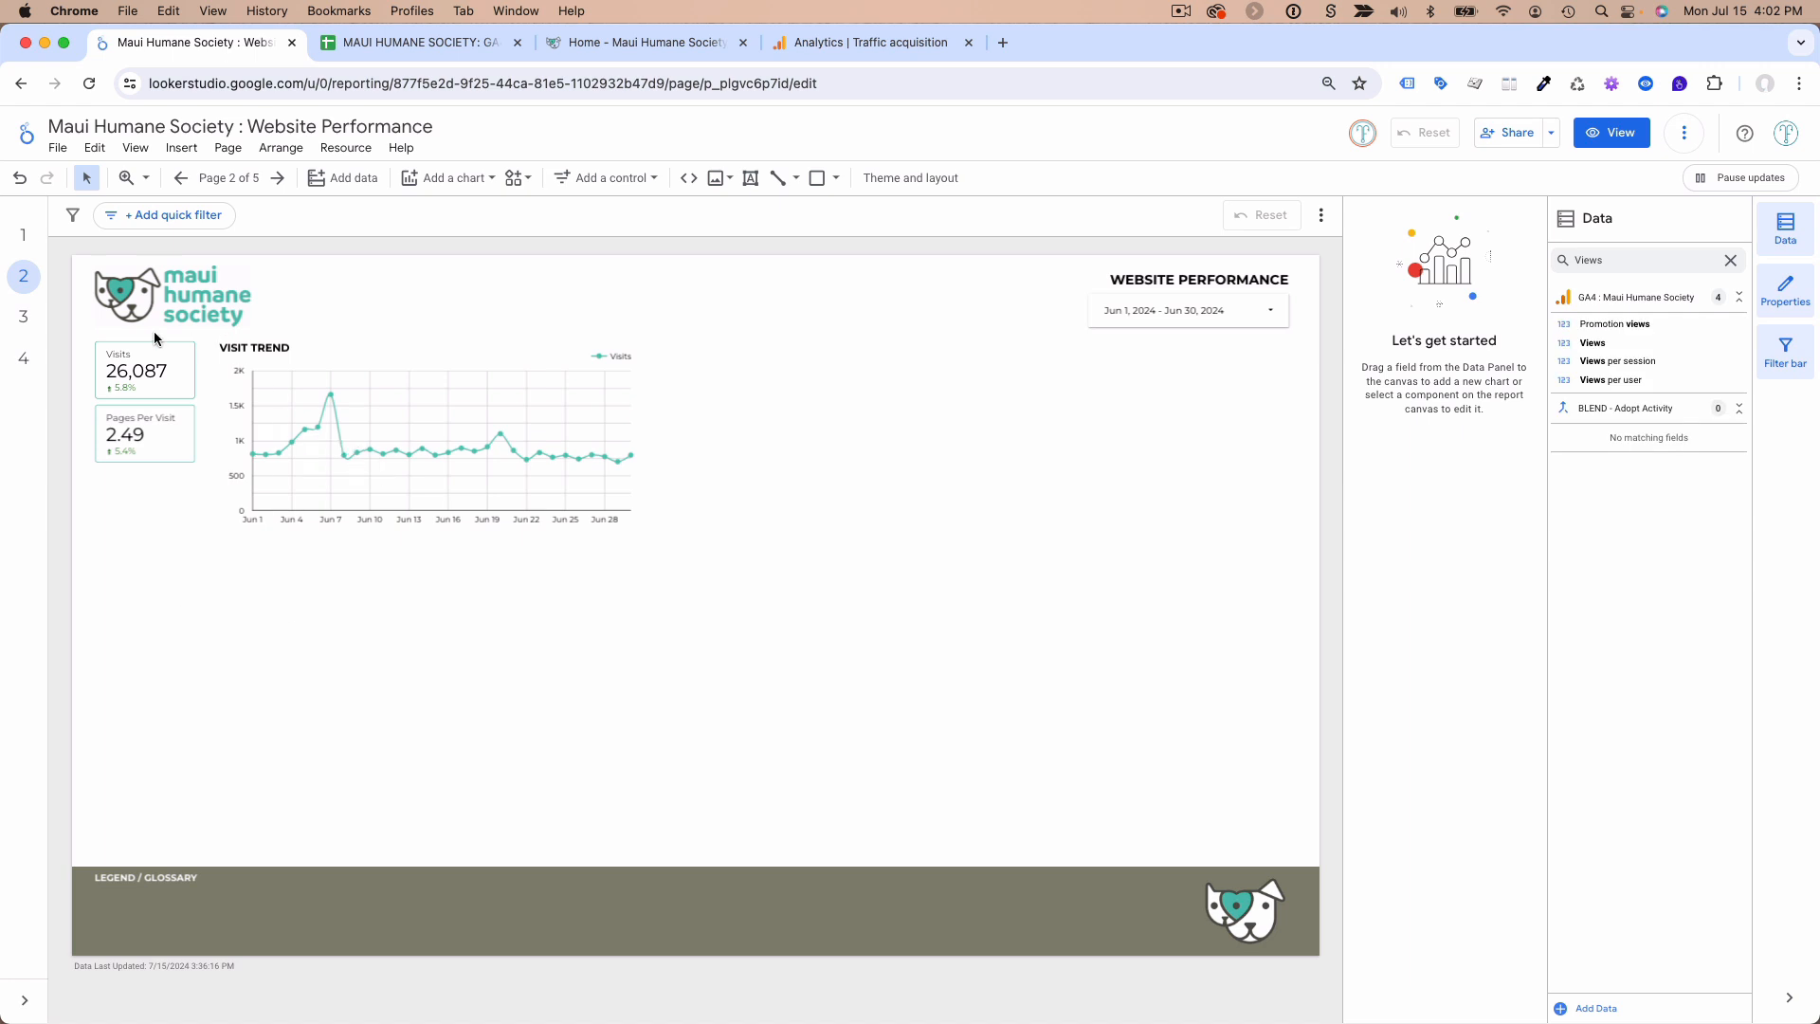
click(24, 235)
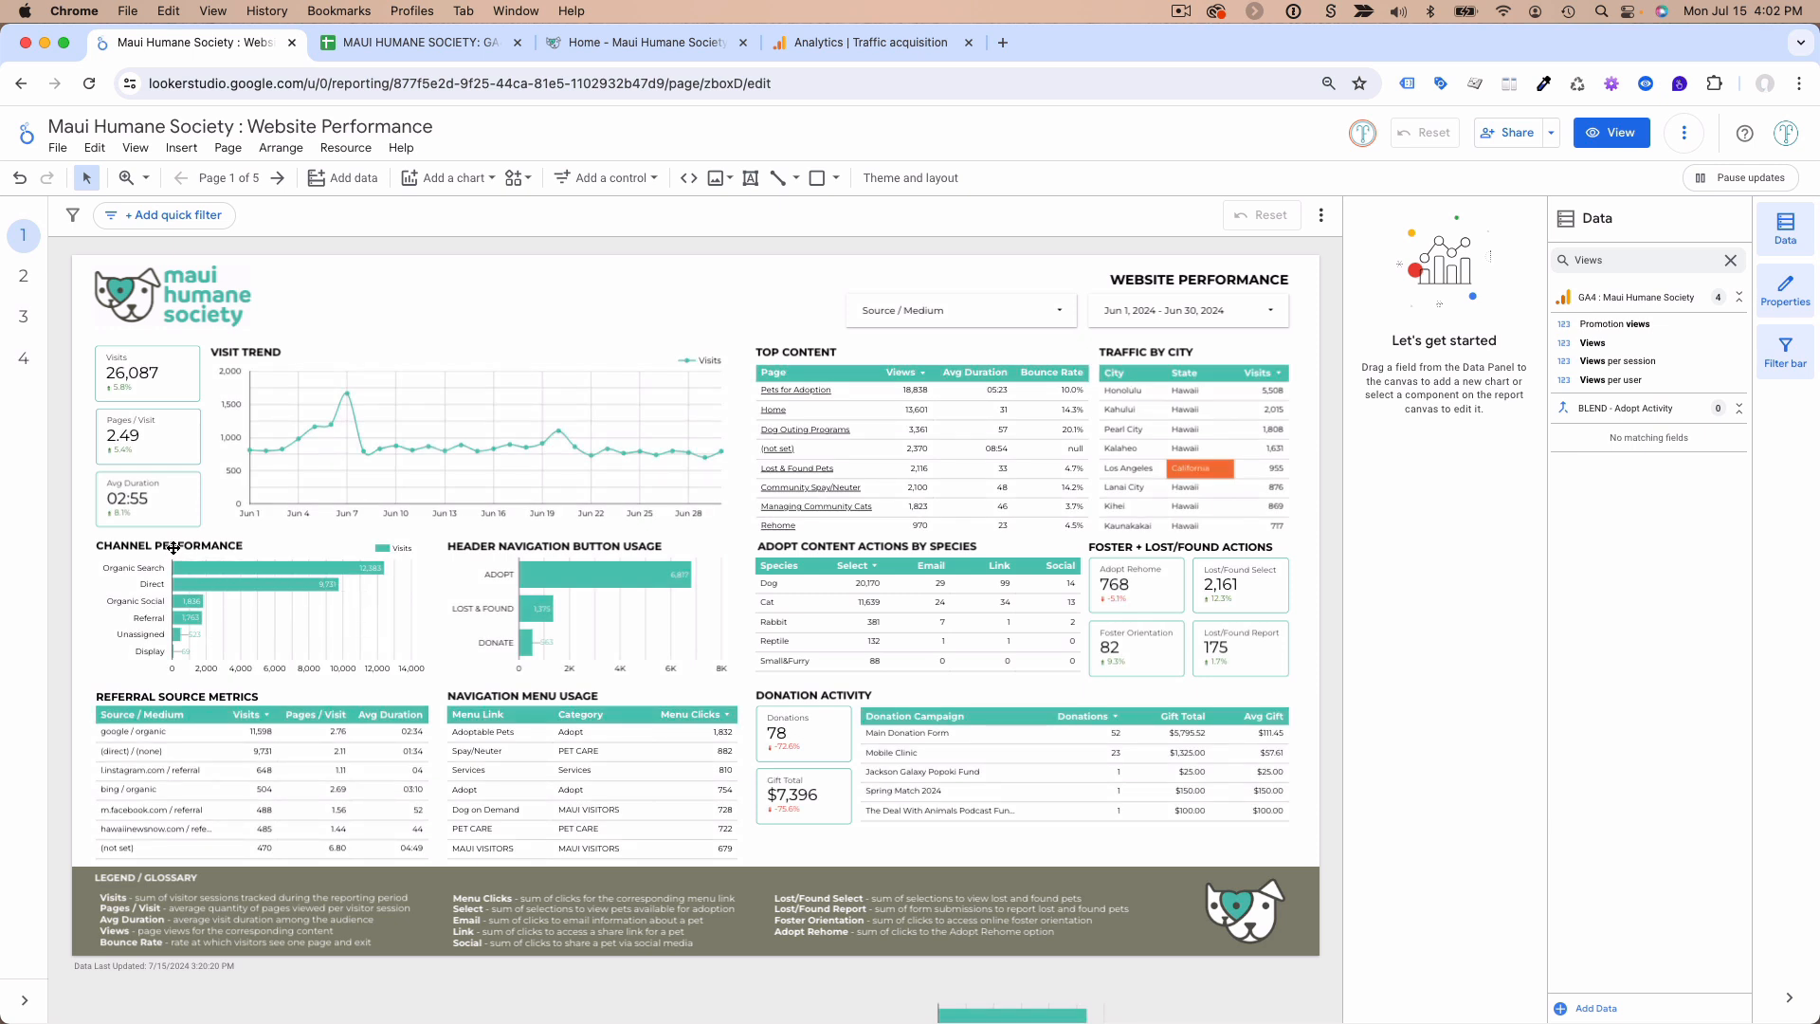
click(24, 276)
- Duplicate the VISIT TREND heading below the scorecards, aligned with their left edge, temporarily shifting the trend chart aside and returning it beneath the original heading
click(256, 353)
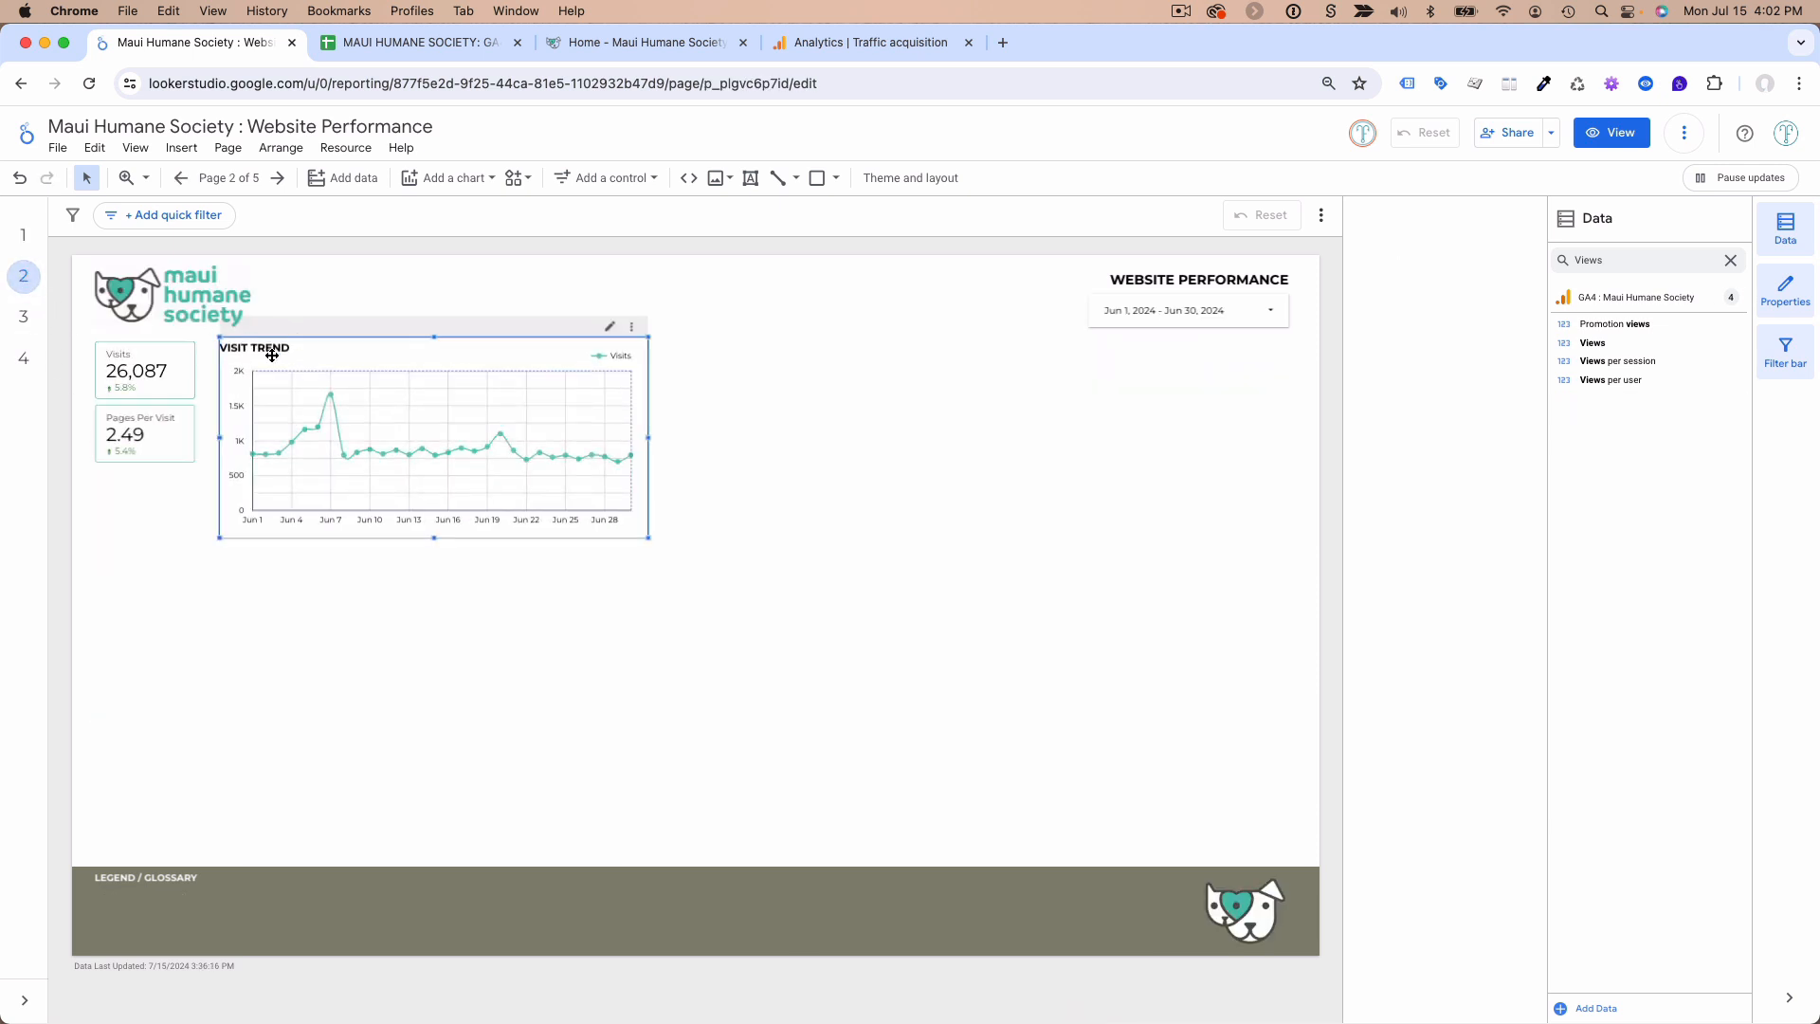
drag(353, 360, 397, 388)
click(240, 343)
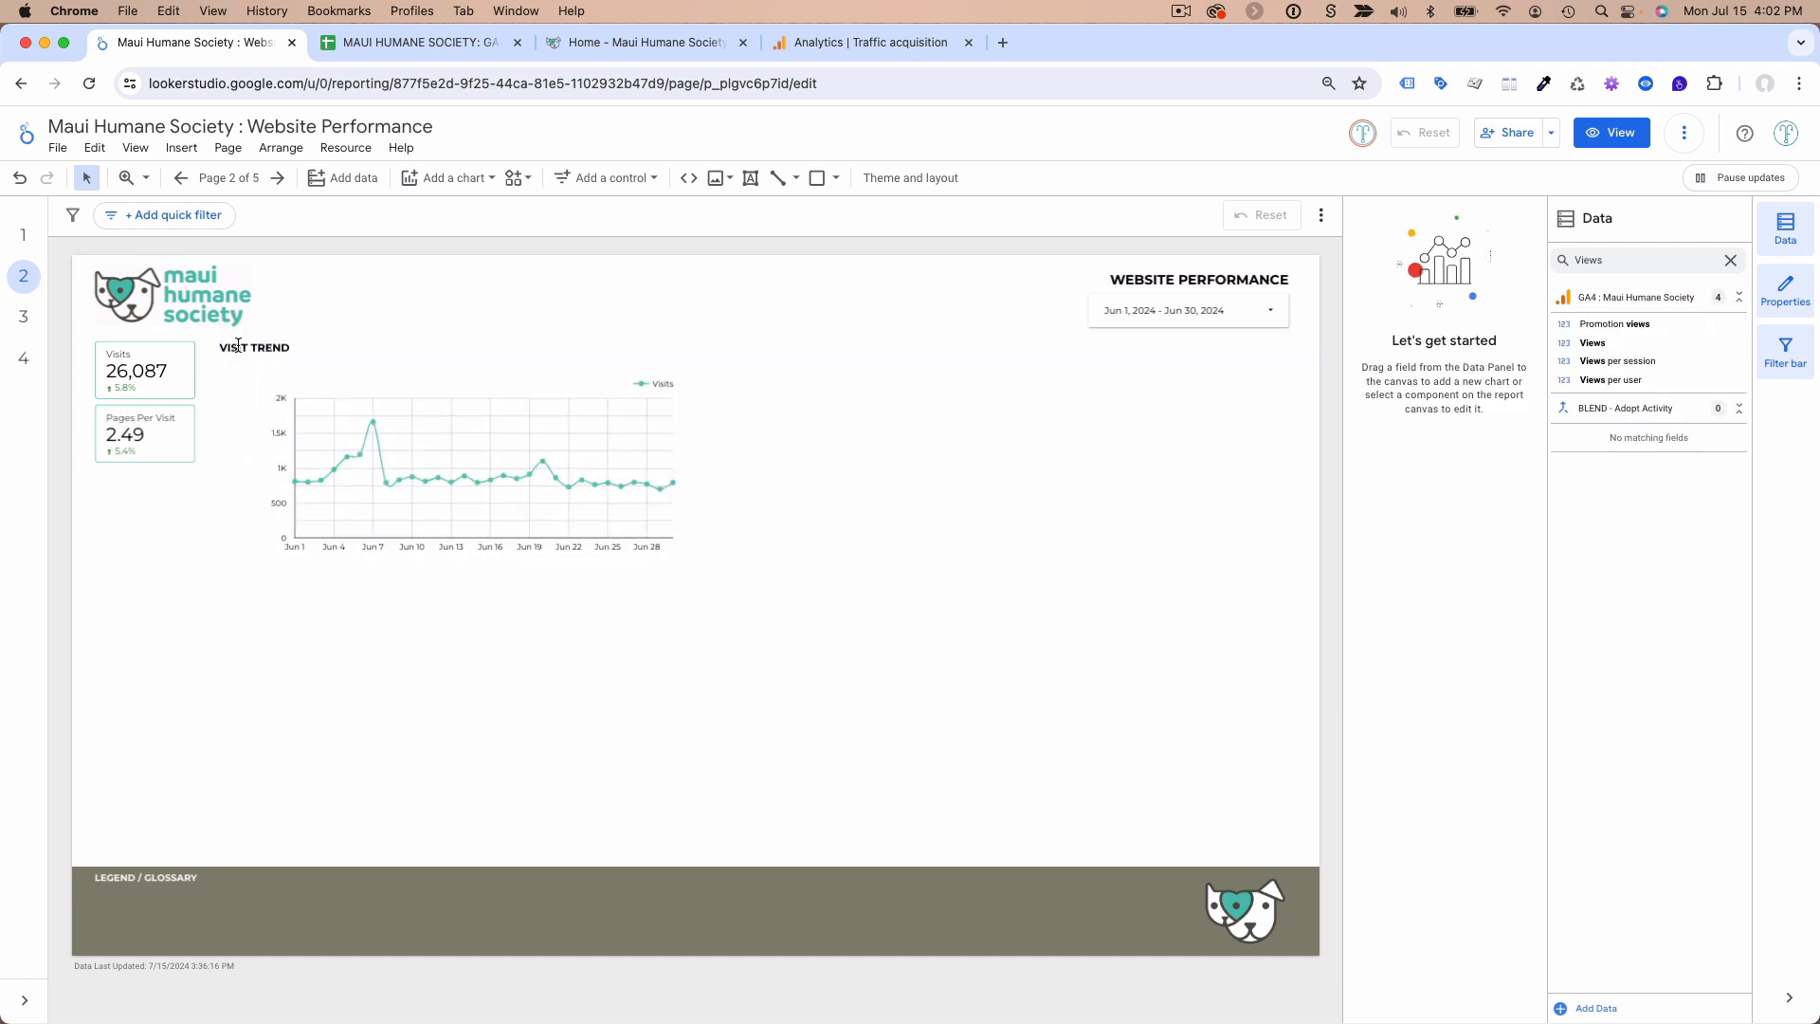
key(super+d)
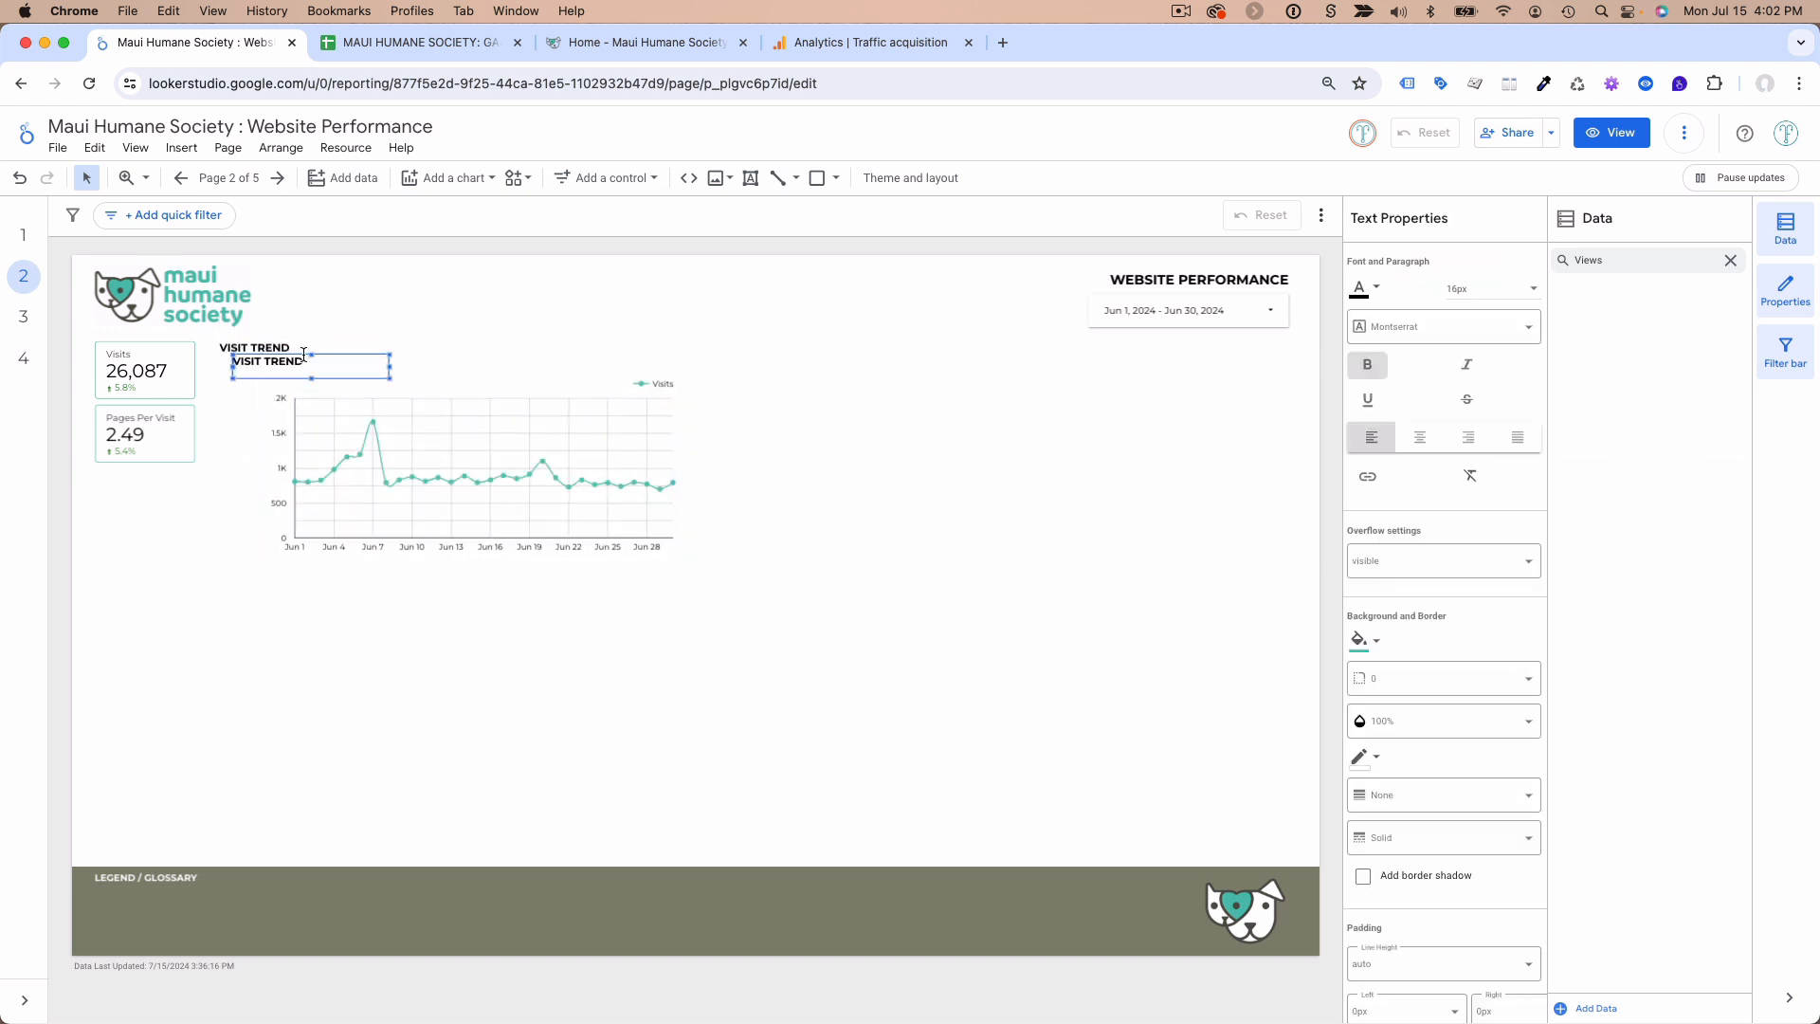
drag(320, 363, 137, 566)
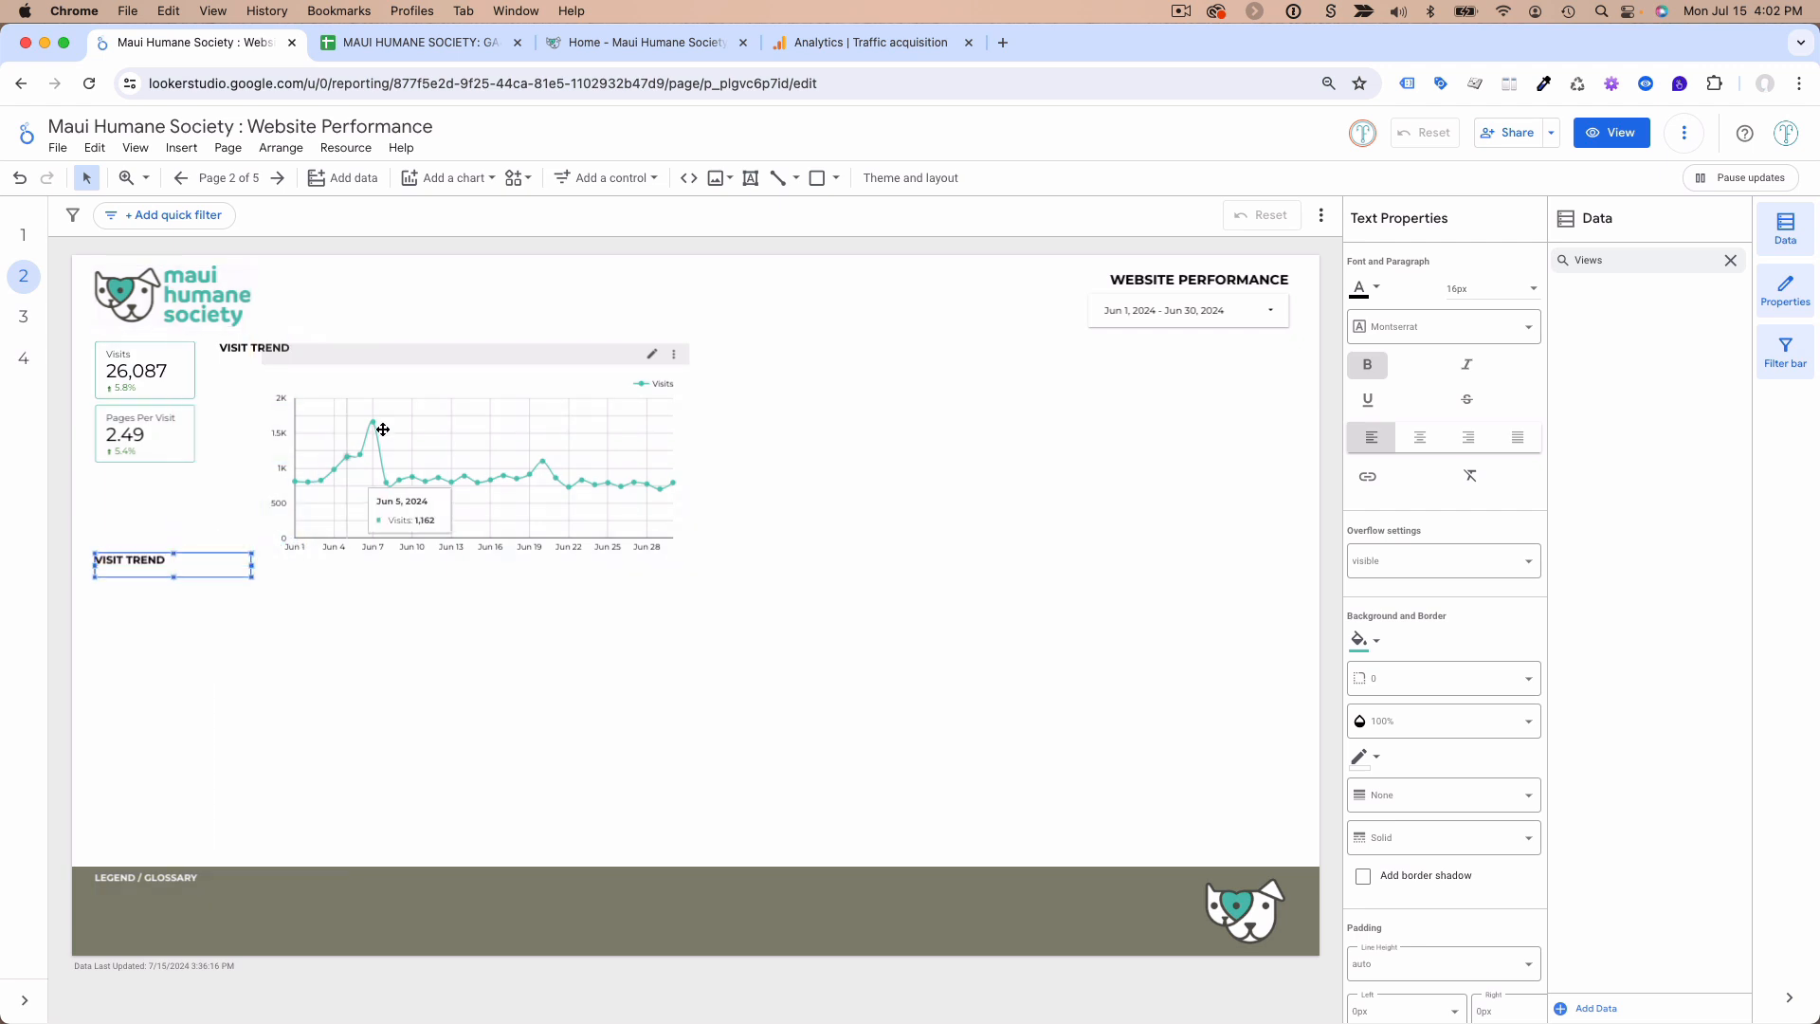
drag(378, 377, 334, 351)
- Check the measurement questions in Google Sheets, return to Looker Studio, and change the duplicated heading to CHANNEL PERFORMANCE
click(360, 46)
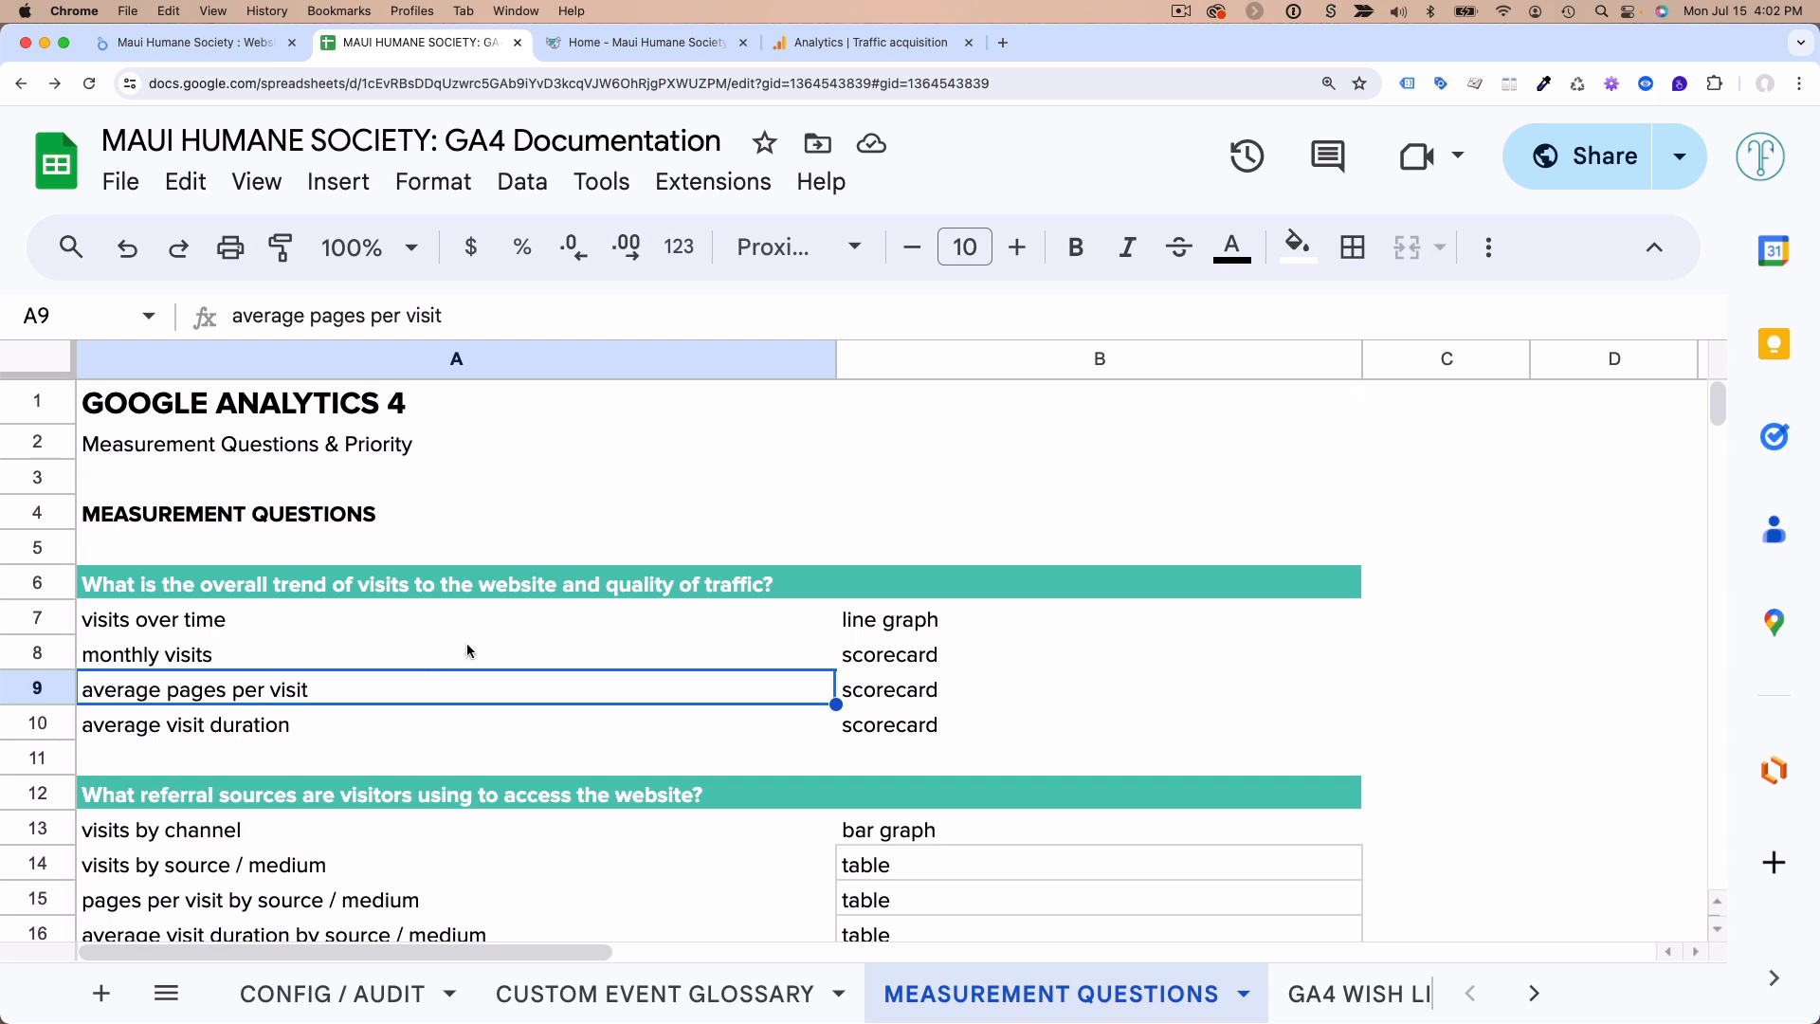
click(217, 38)
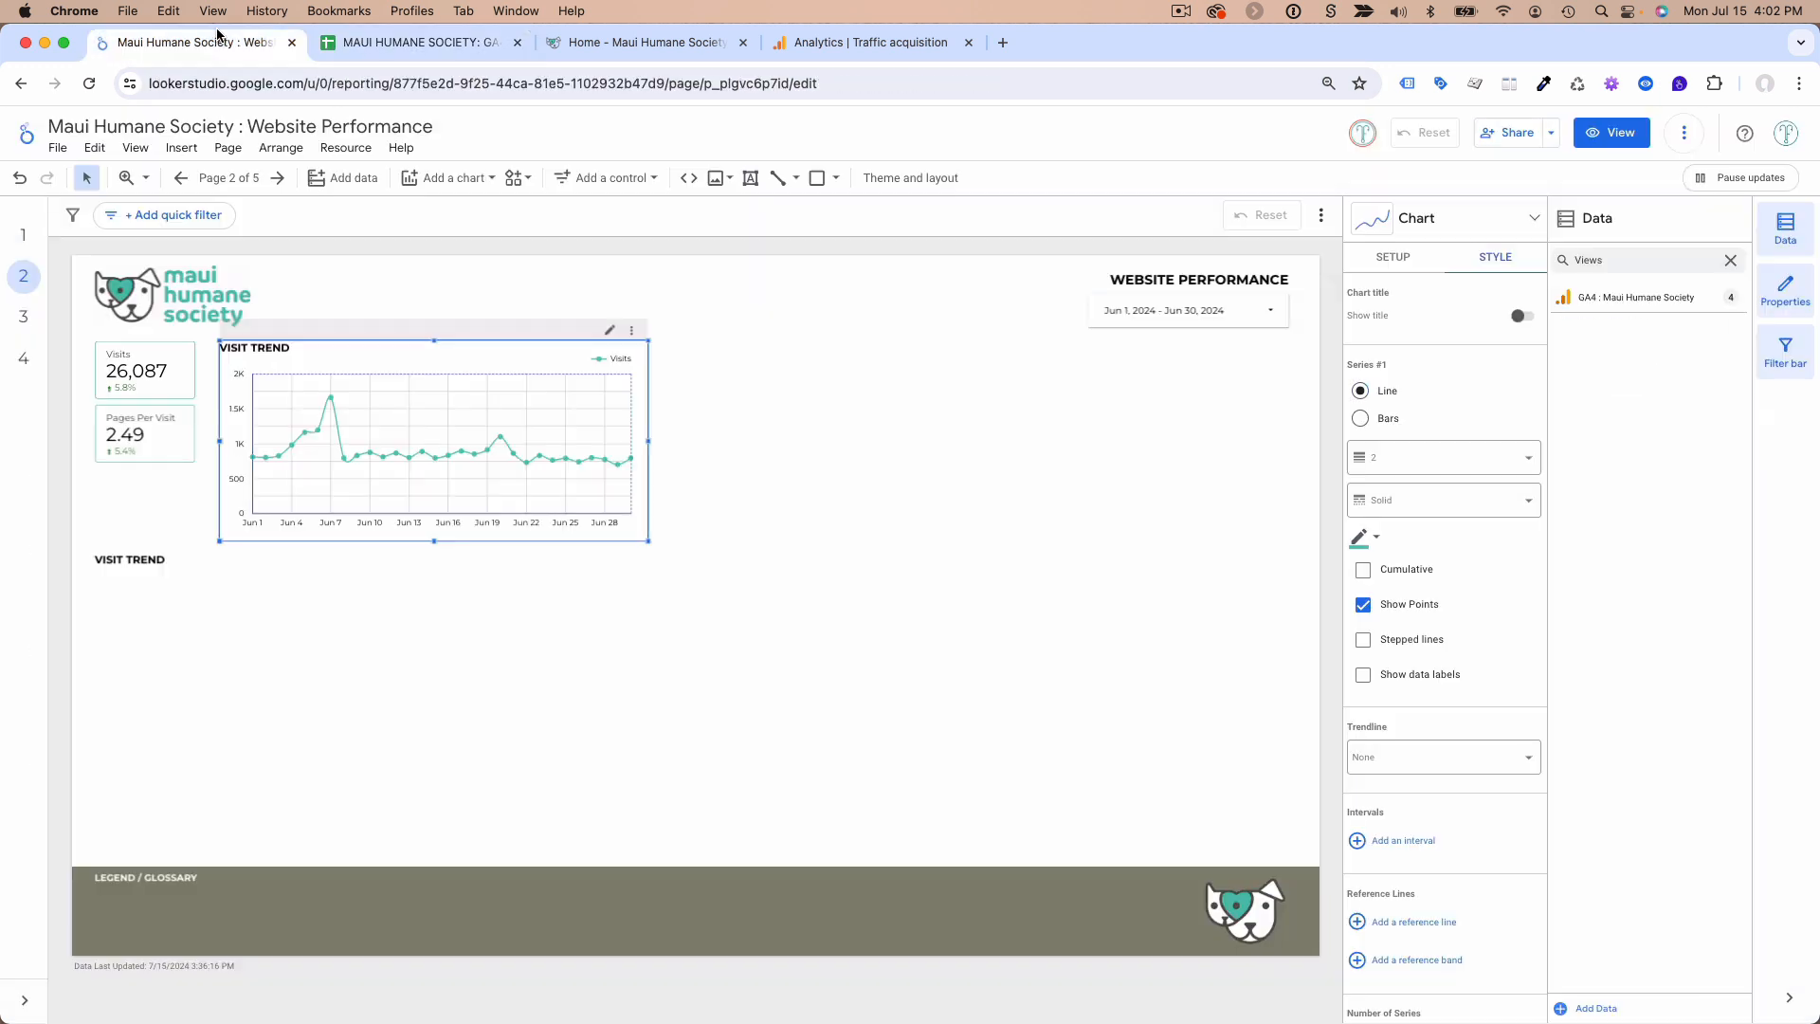
double_click(133, 559)
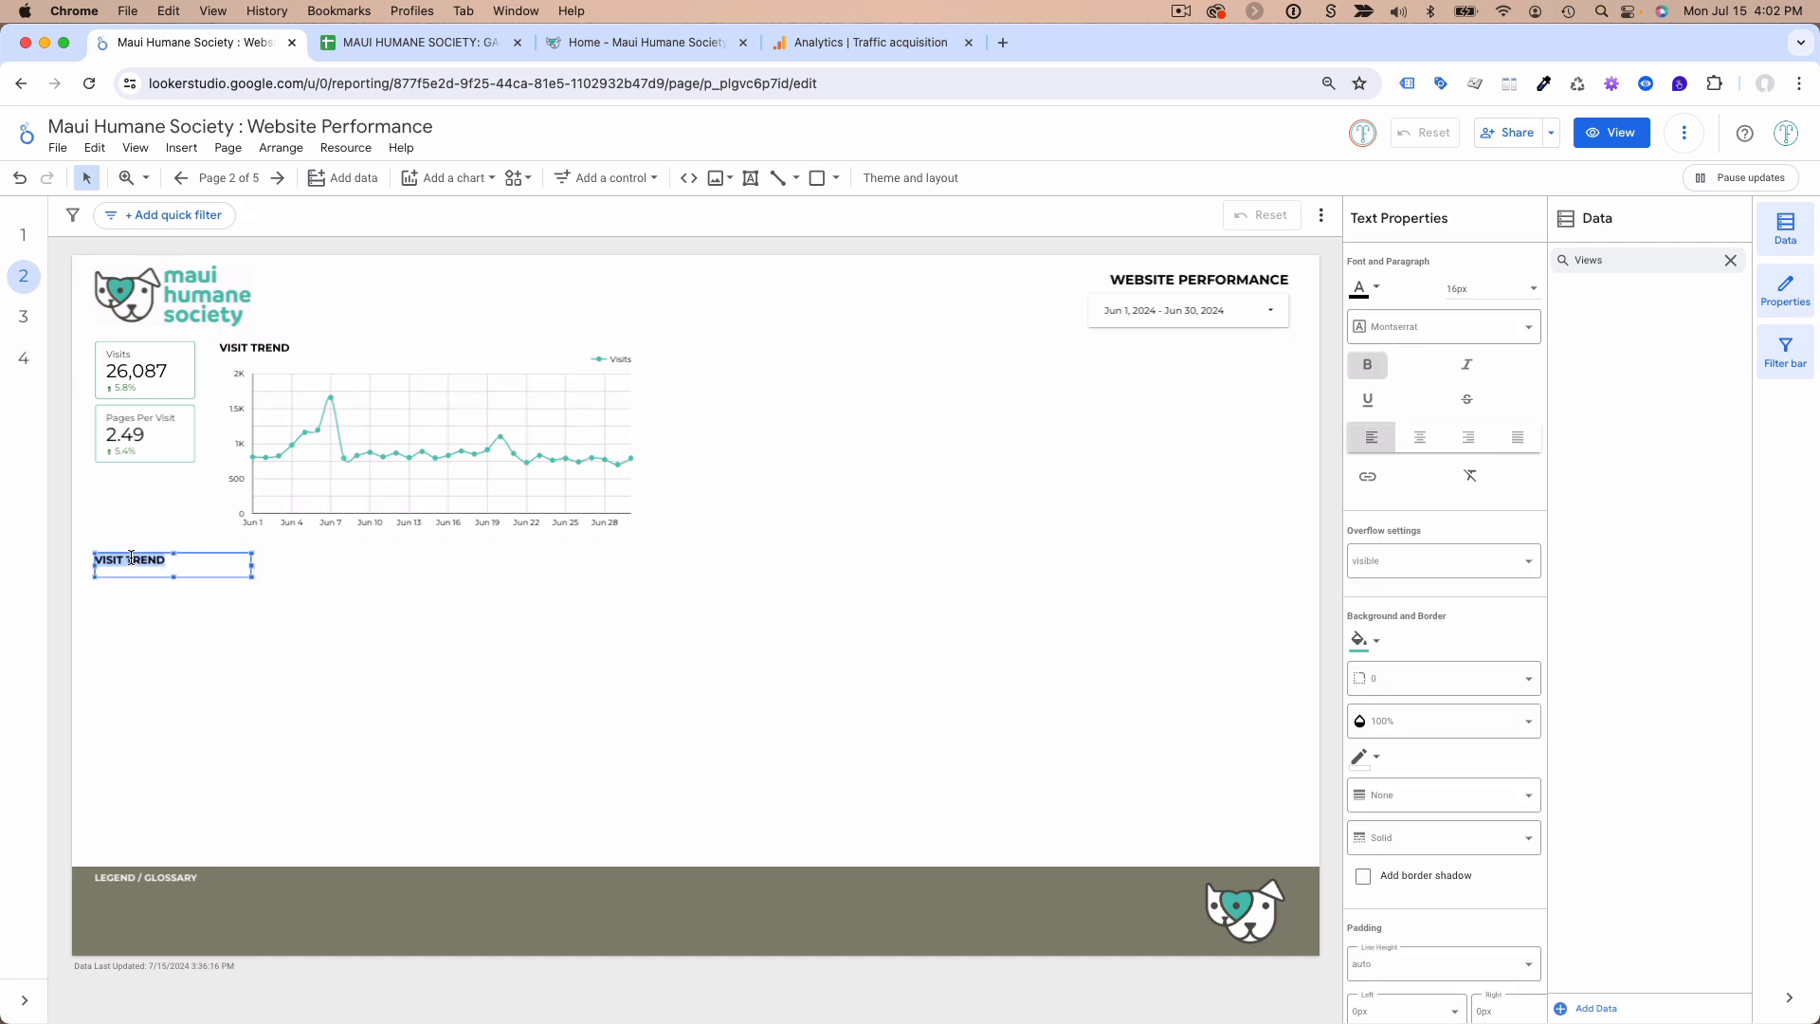
text(CHANNEL PERFORMANCE)
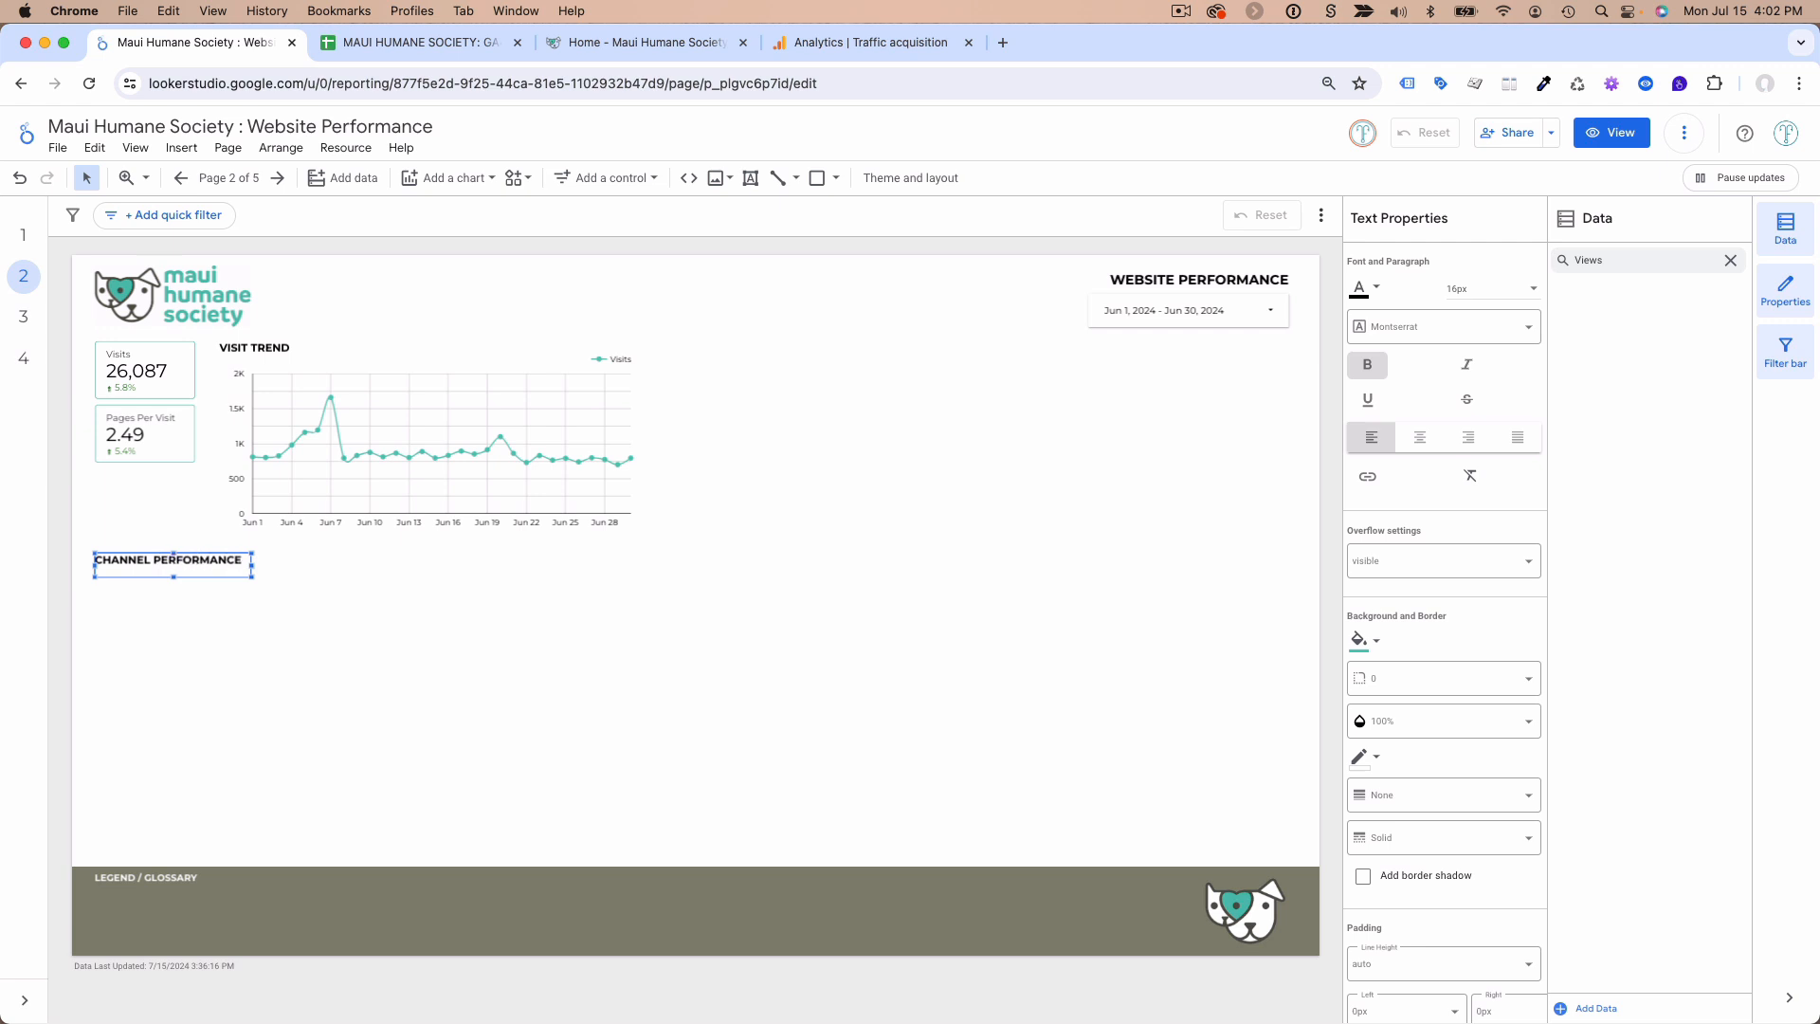
click(199, 618)
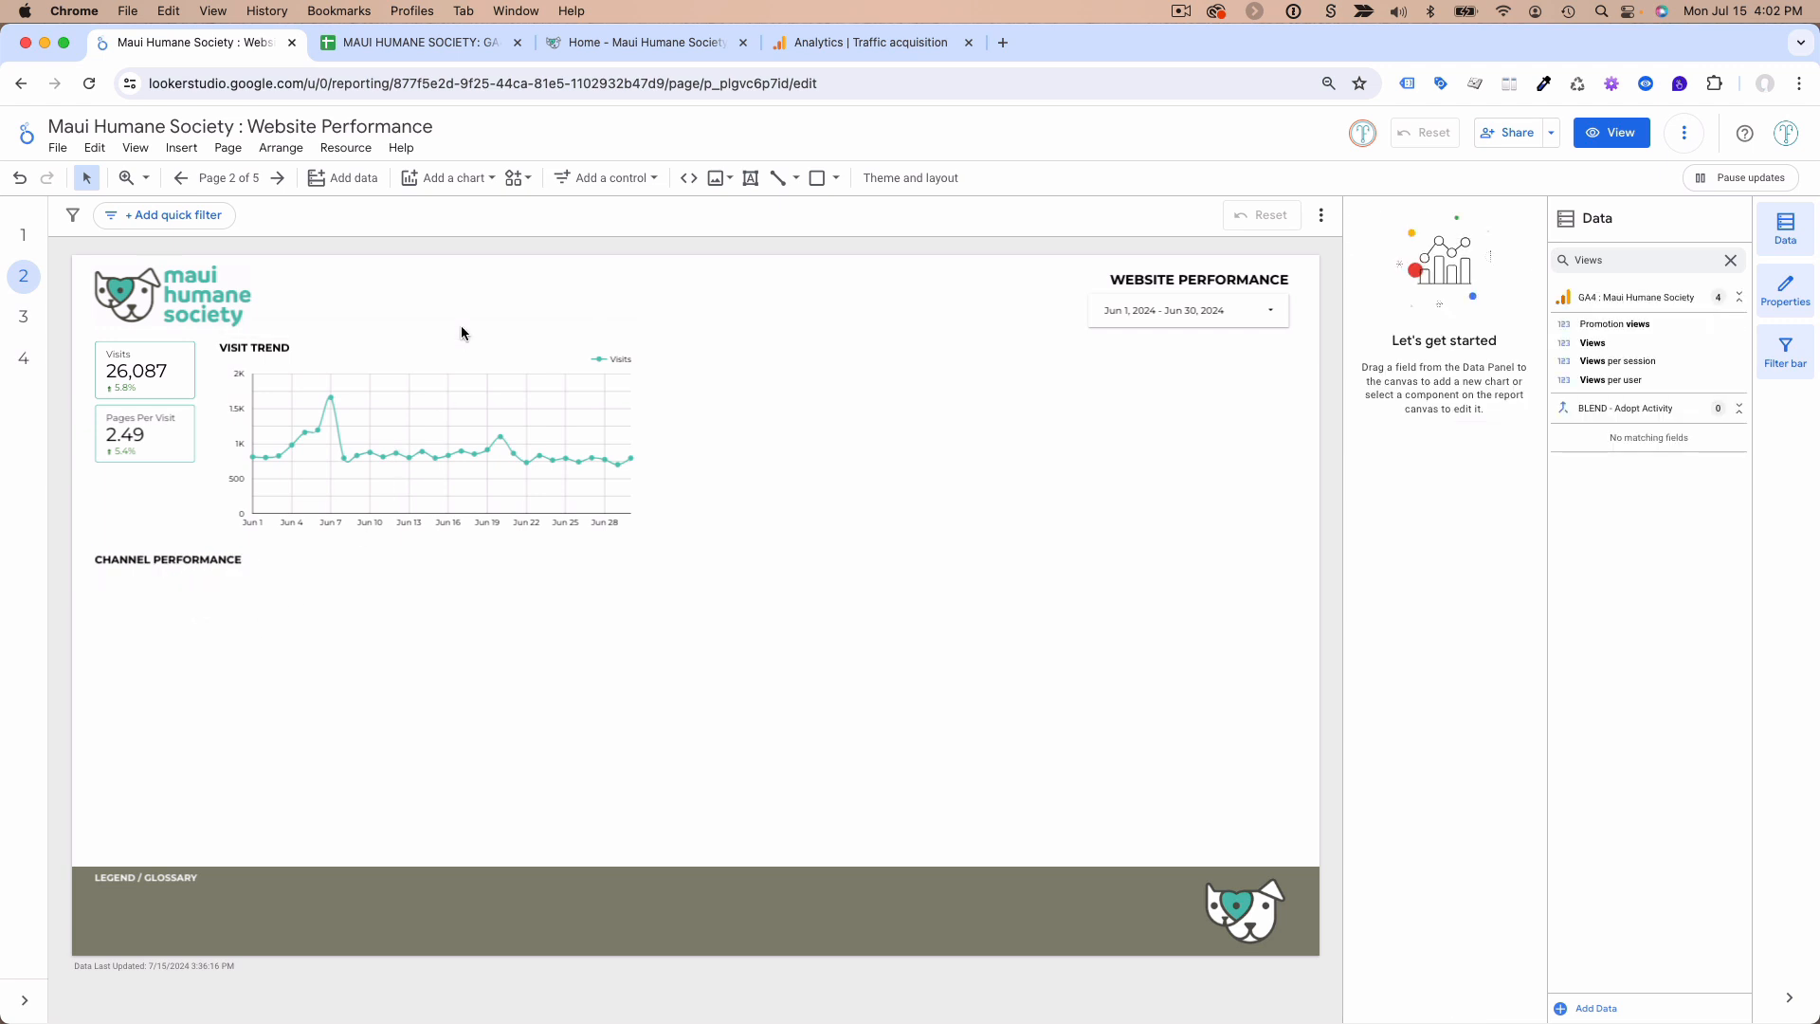
- Check the visits by channel entry and its chart type in Google Sheets, and return to Looker Studio
click(418, 43)
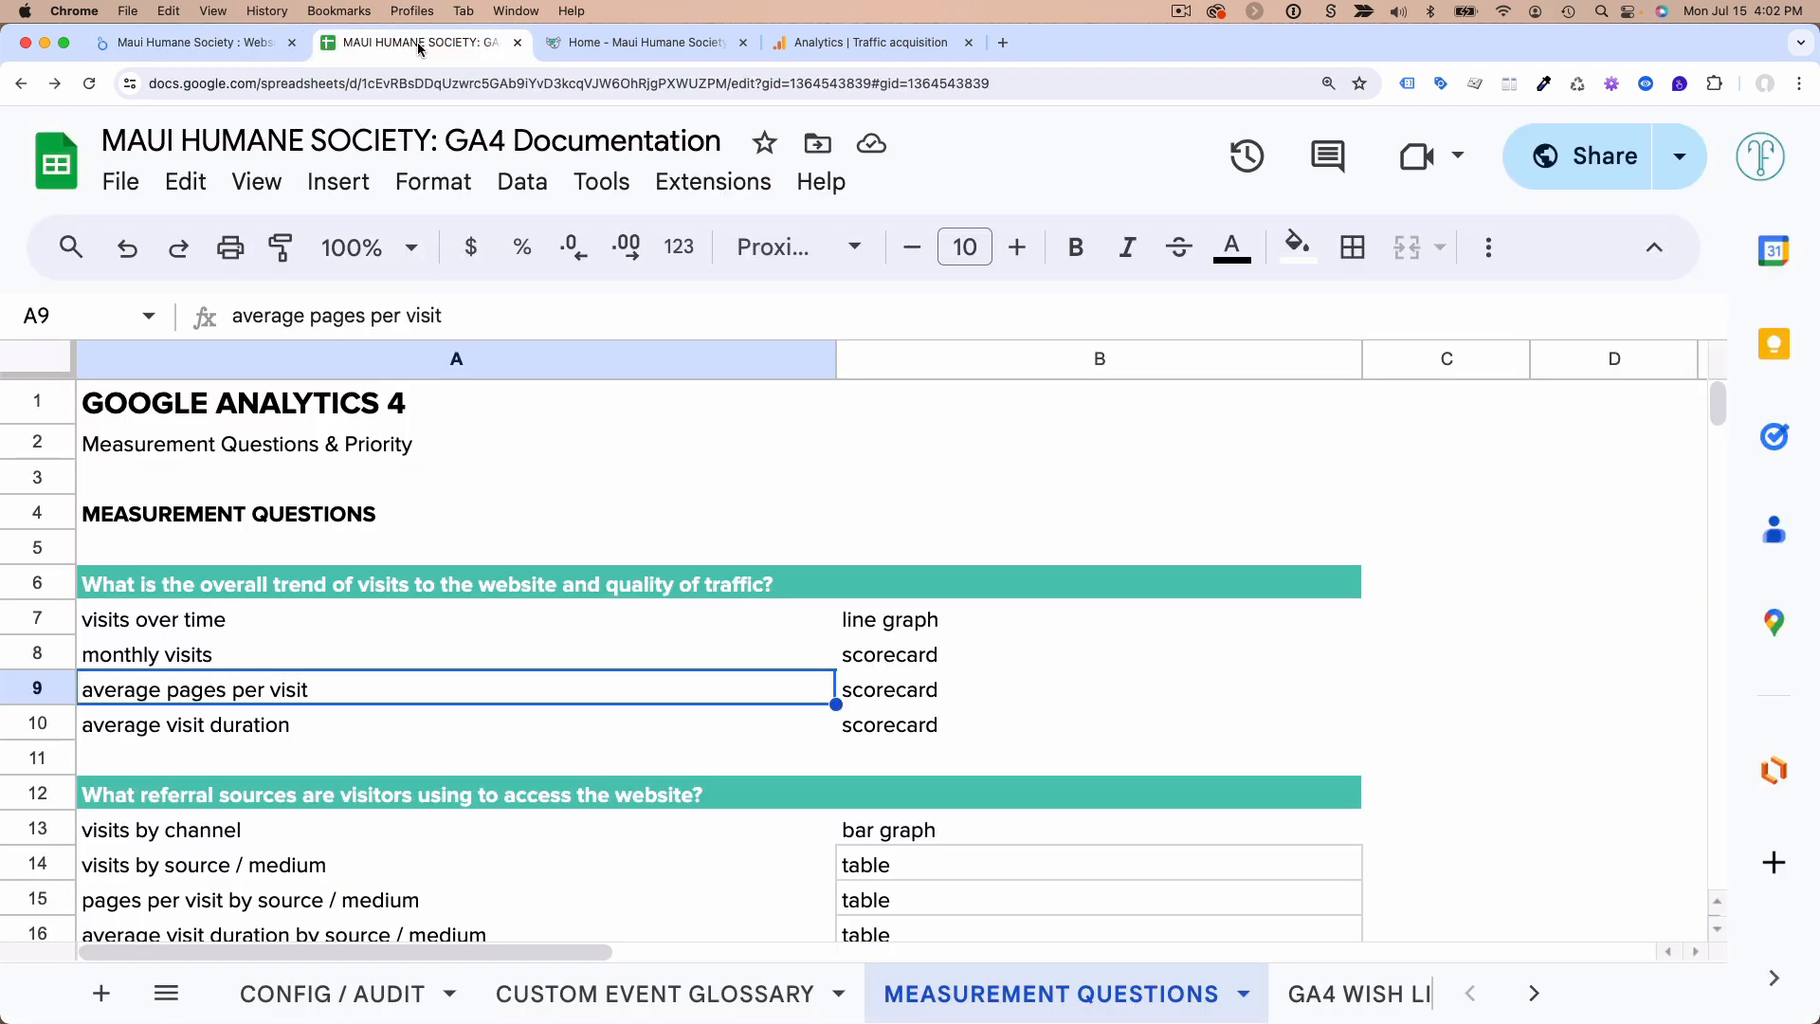
click(888, 834)
click(703, 838)
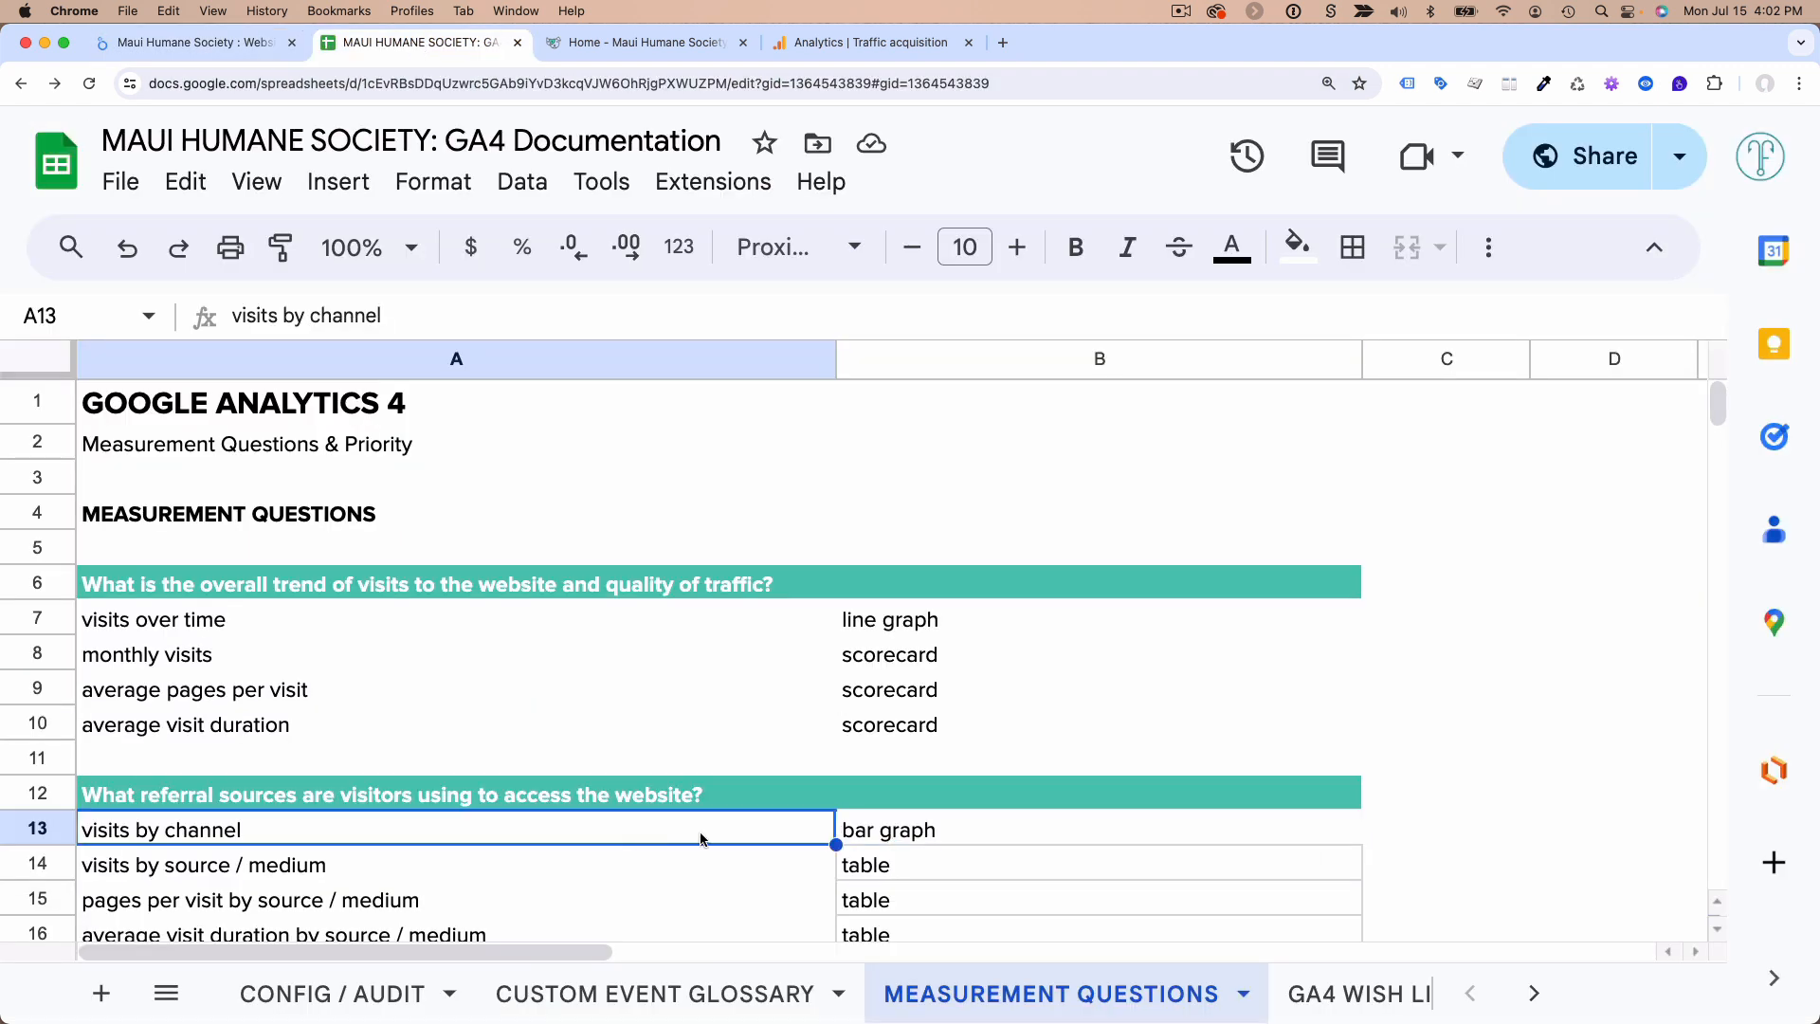
click(890, 838)
scroll(610, 823, down, 2)
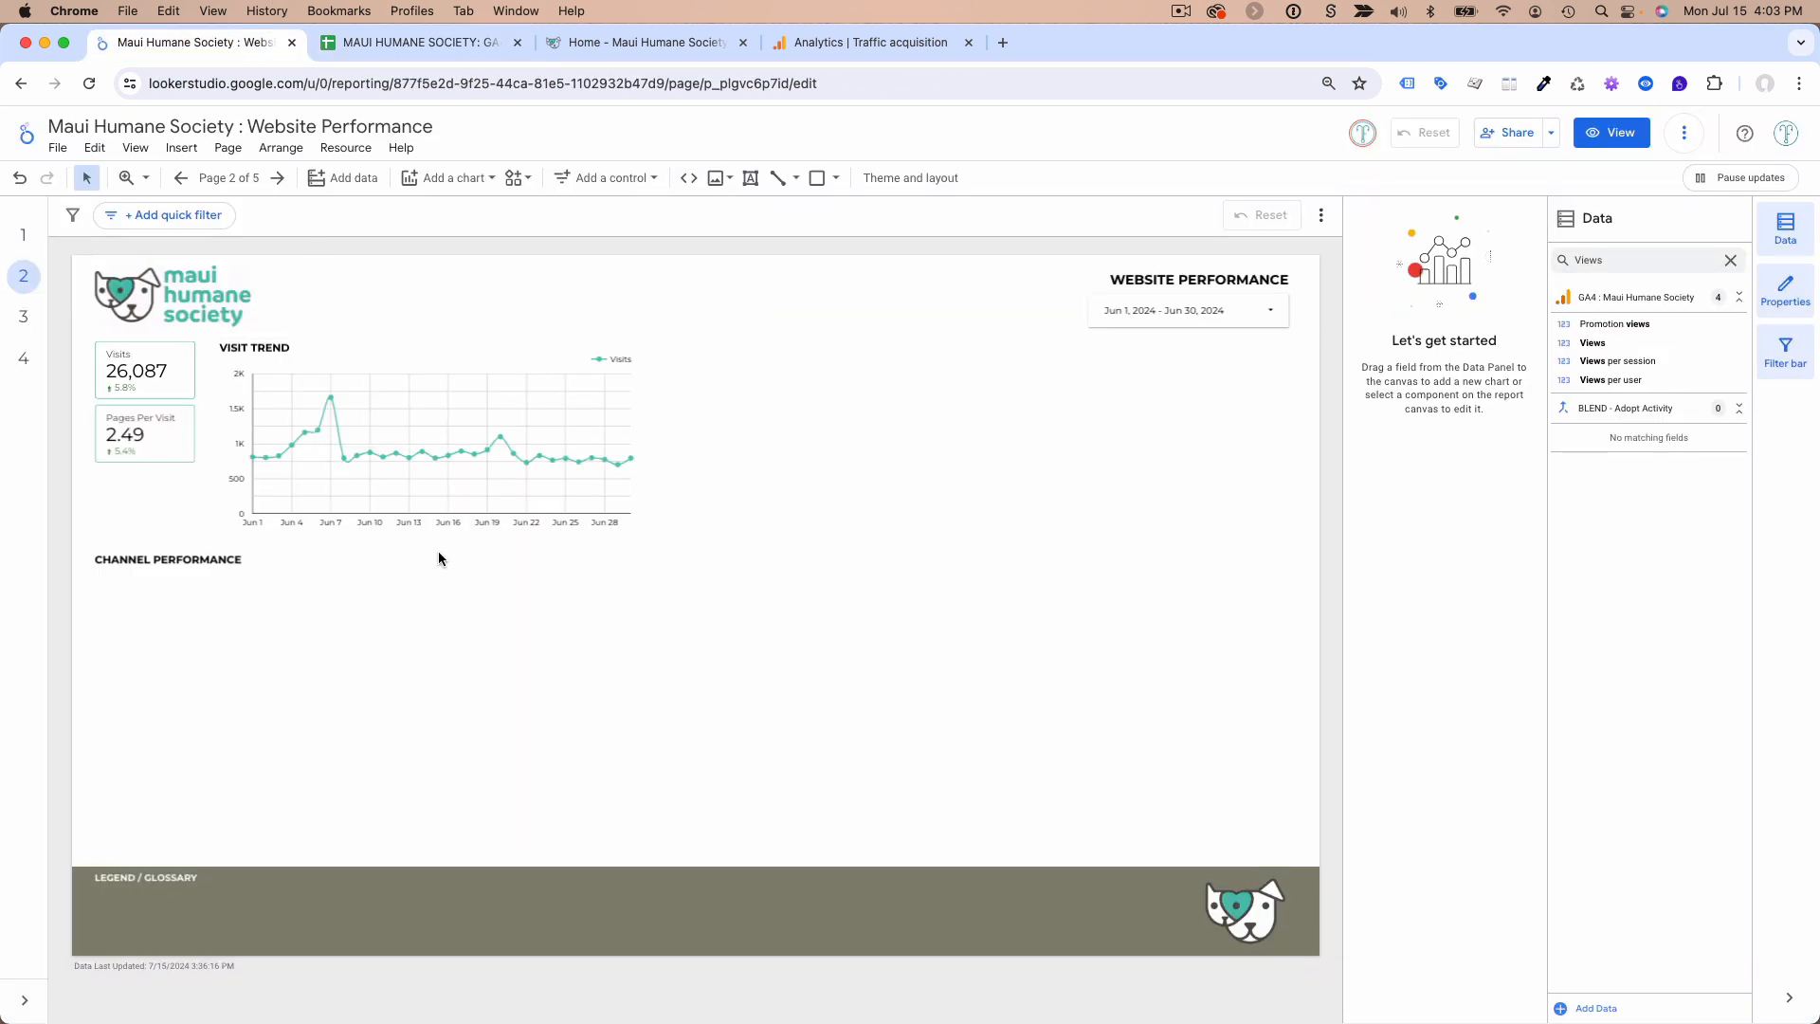
- Add a horizontal bar chart directly under the CHANNEL PERFORMANCE heading, aligned with its left edge
click(431, 177)
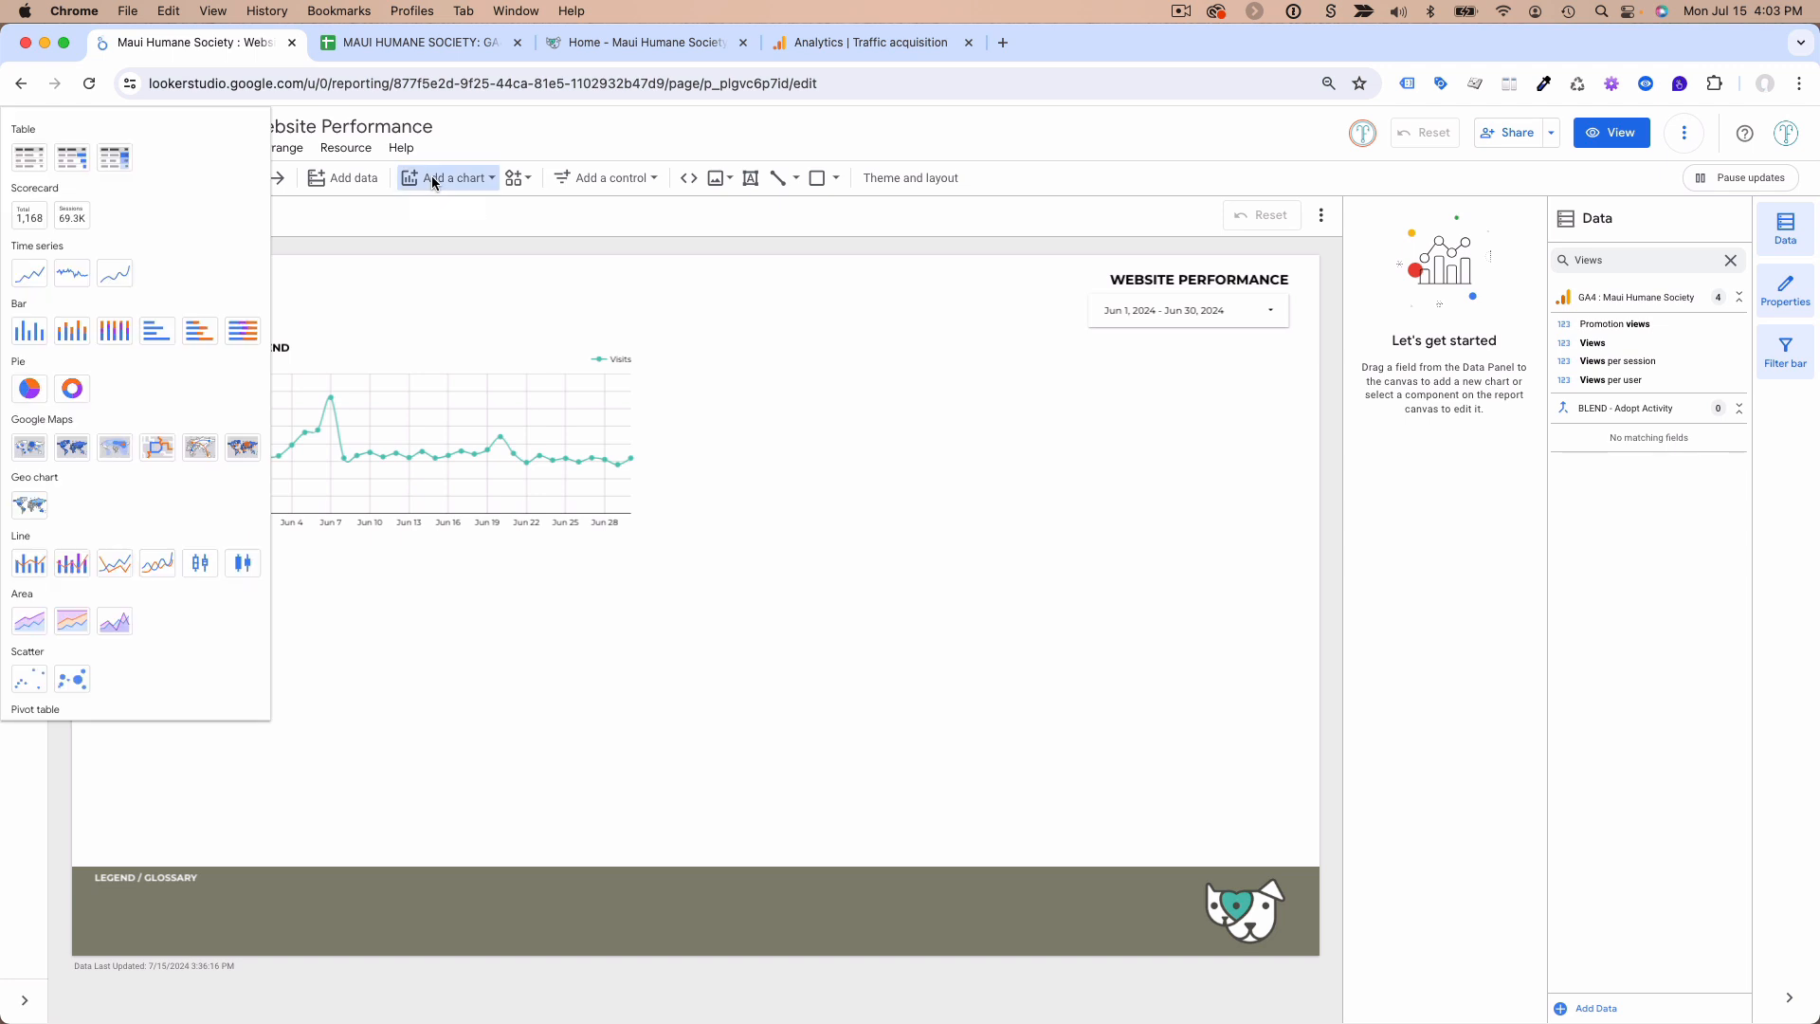
click(158, 330)
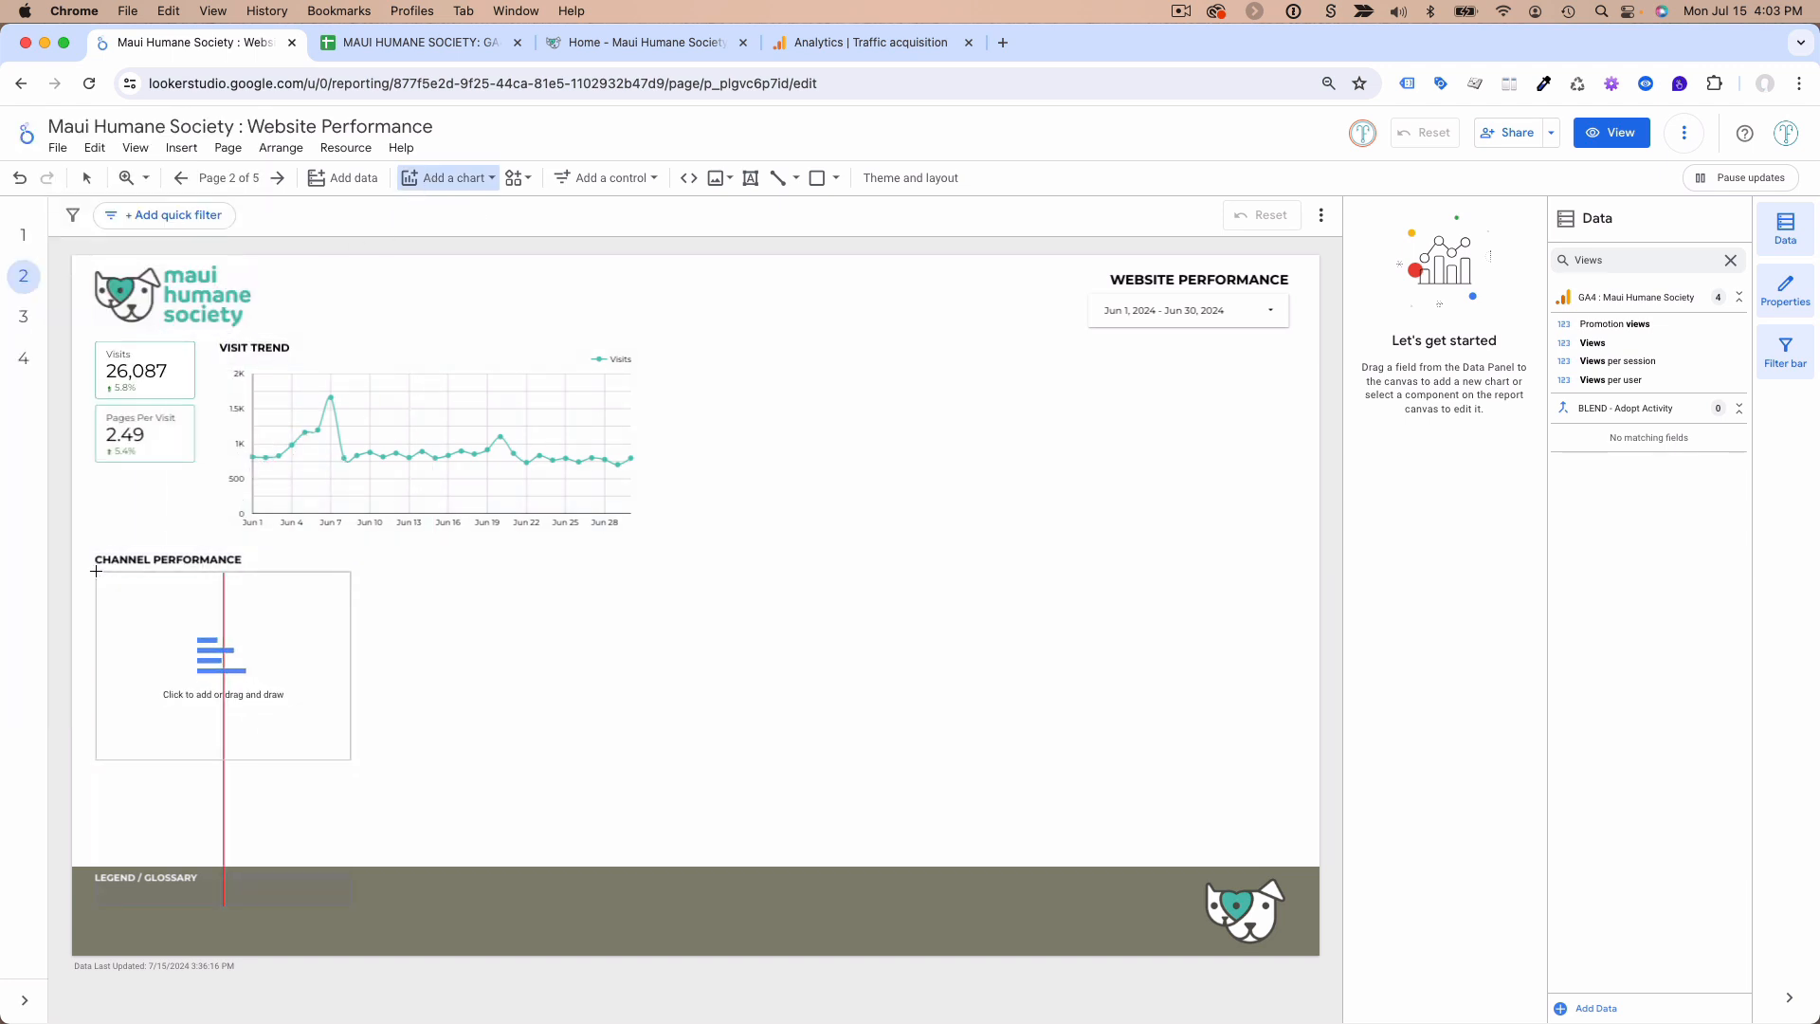
drag(95, 577, 96, 577)
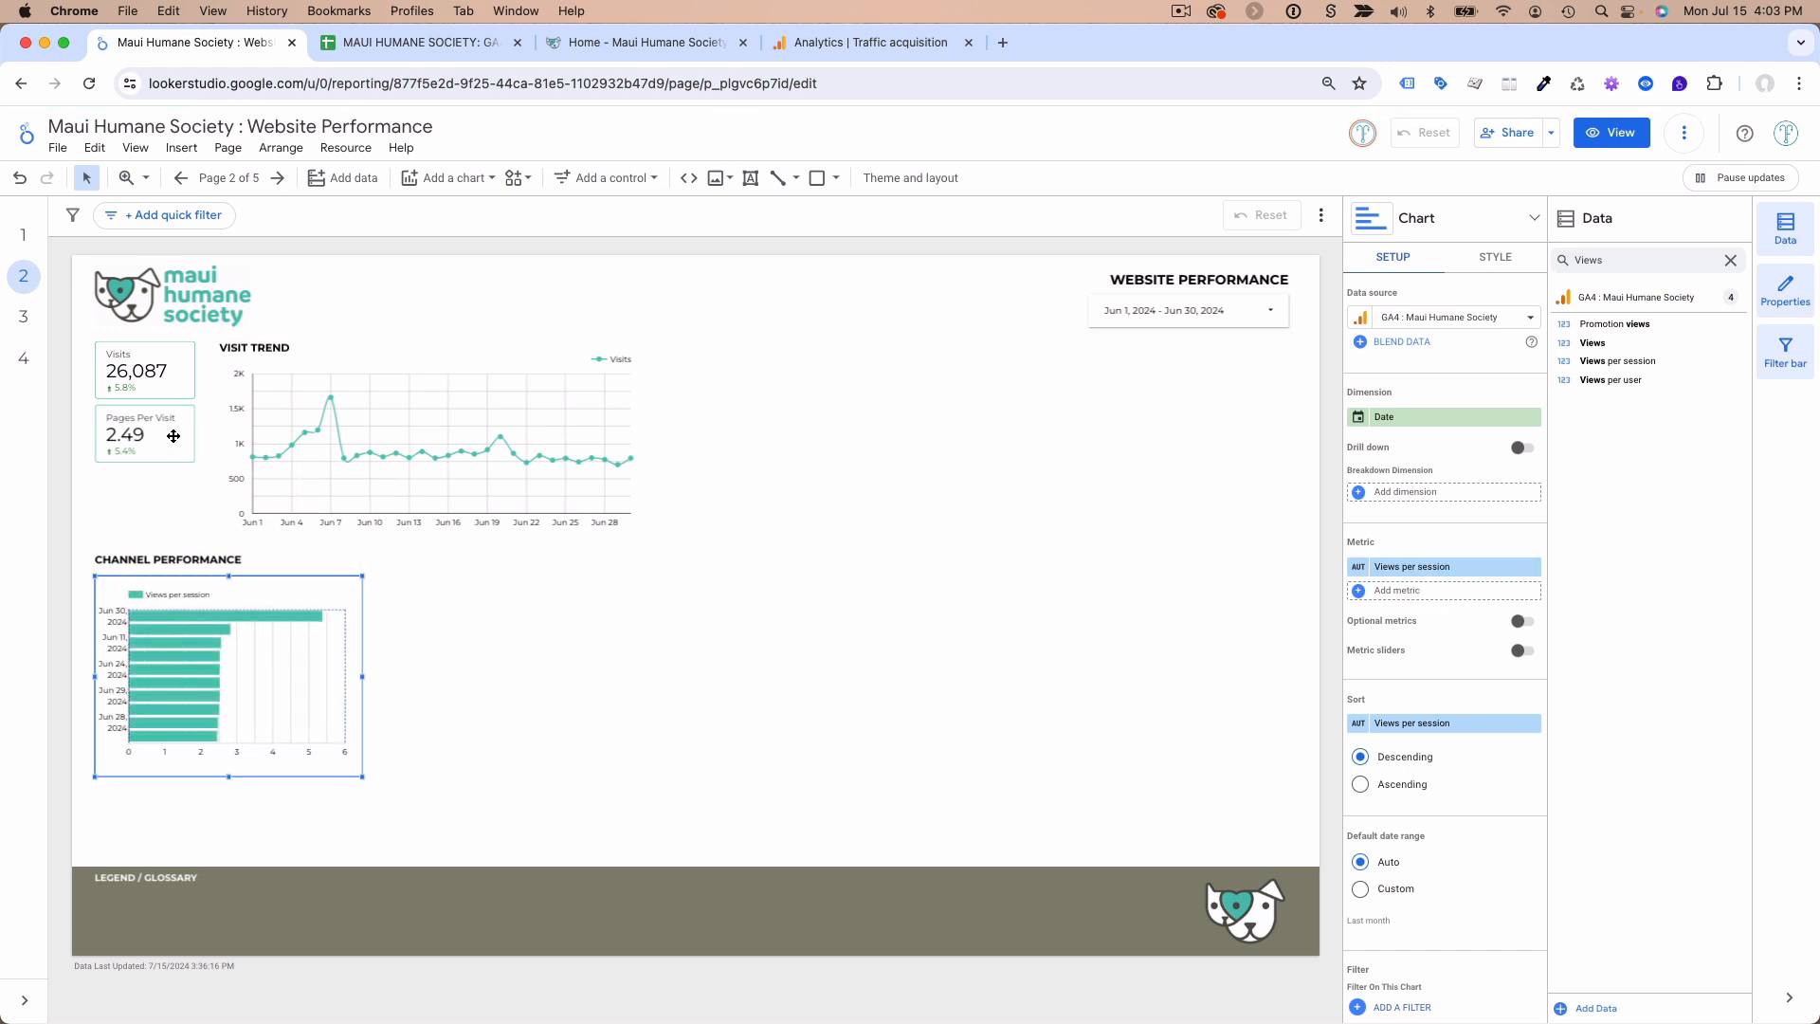
- Clear the search term Views from the data field search so that all fields are listed
click(1423, 417)
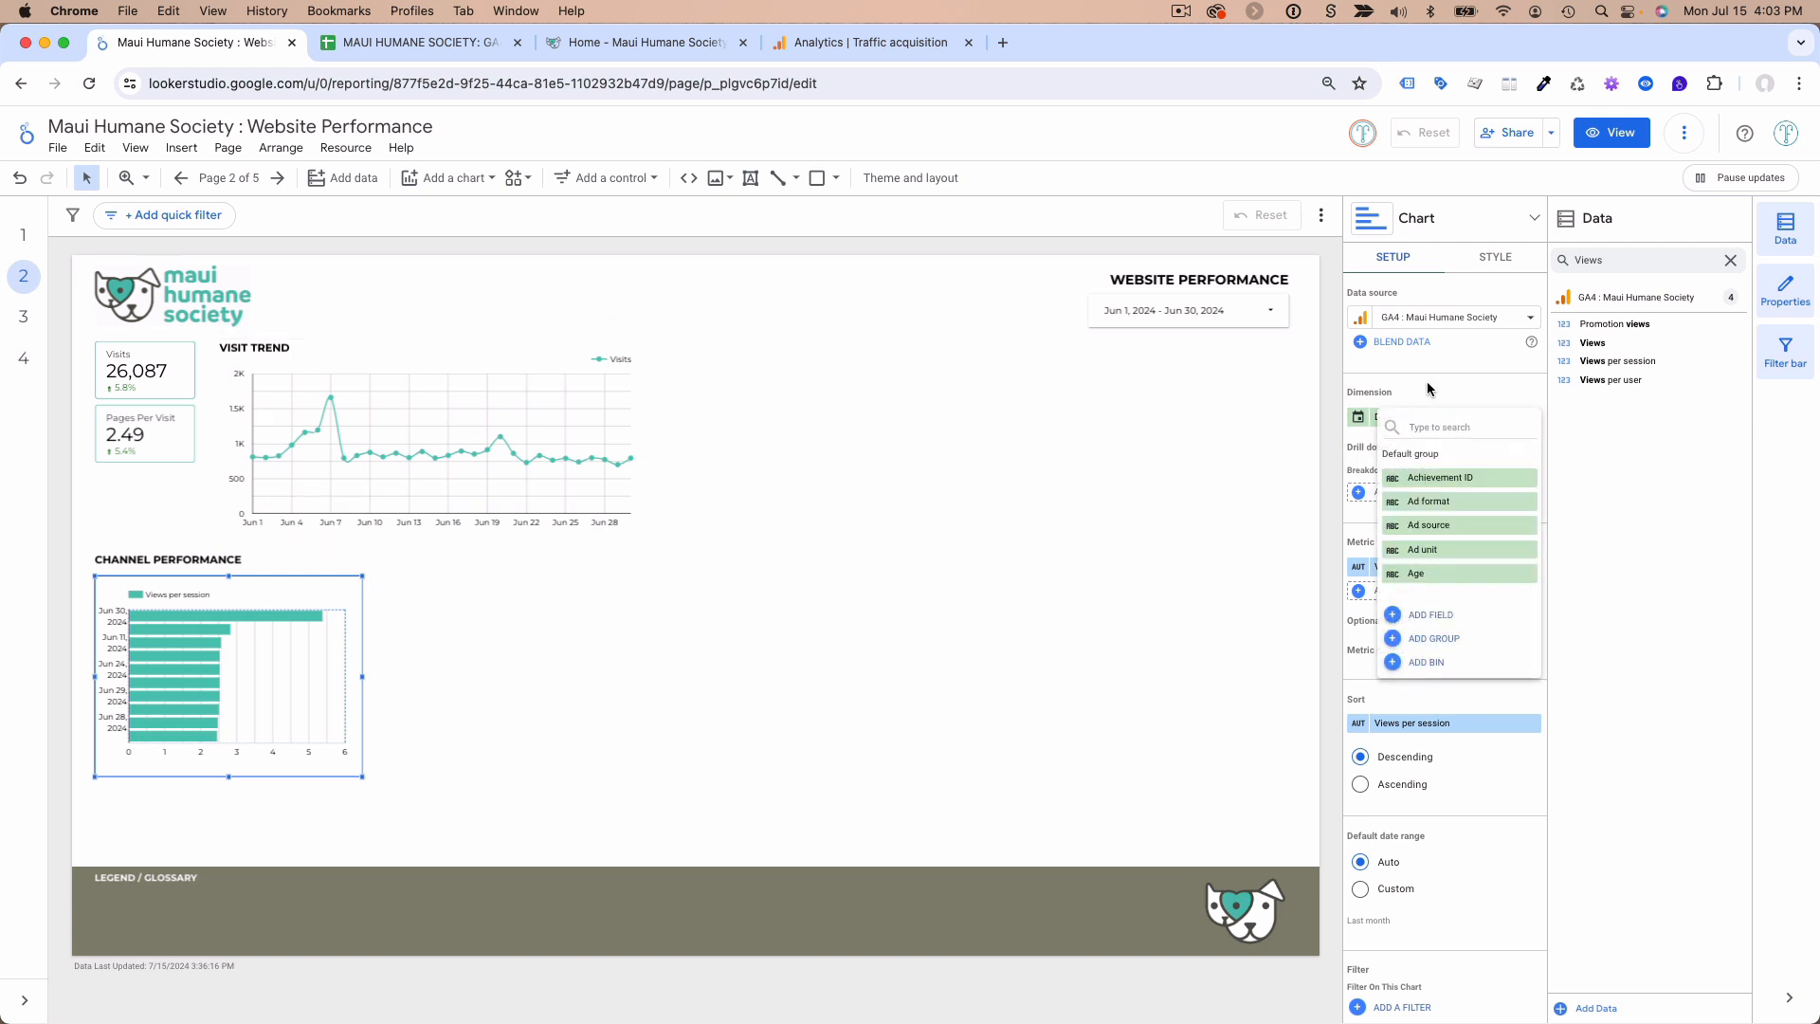
click(1428, 389)
click(1668, 257)
key(BackSpace)
key(BackSpace)
key(BackSpace)
key(BackSpace)
key(BackSpace)
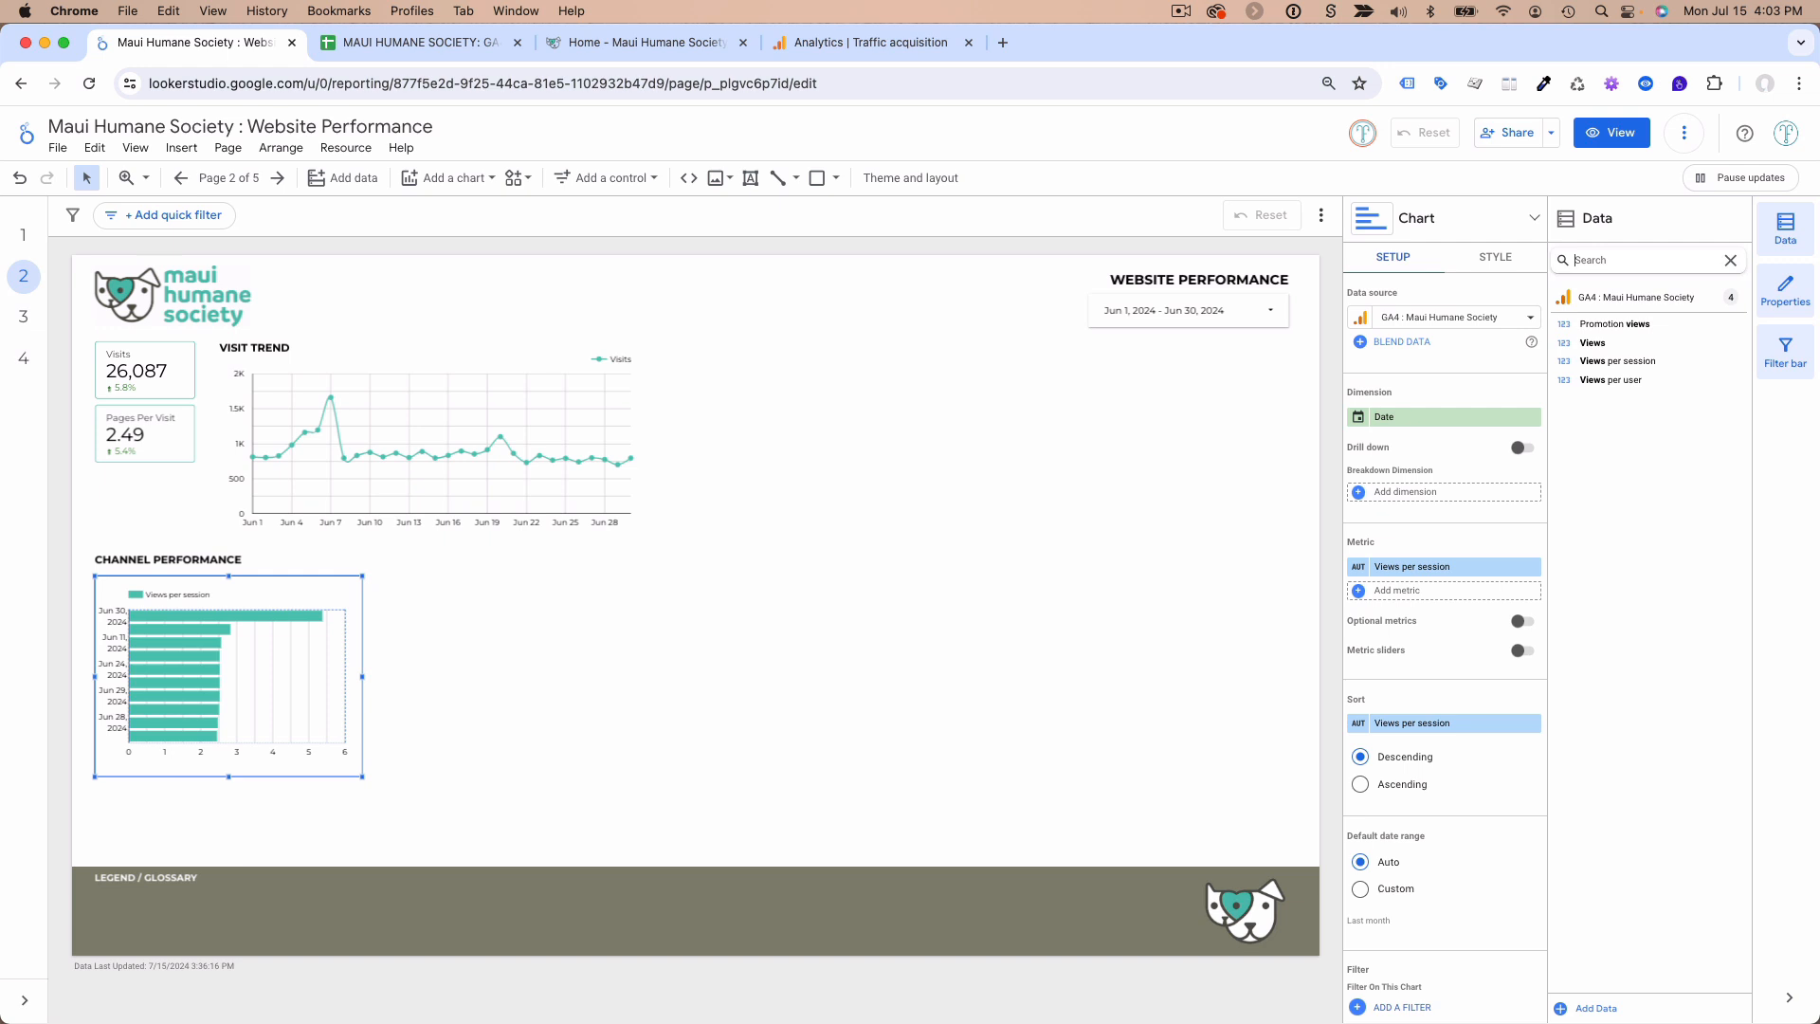
- Search the bar chart's dimensions for channel and replace Date with Session Maui Humane Society Channel
click(1438, 418)
text(channel)
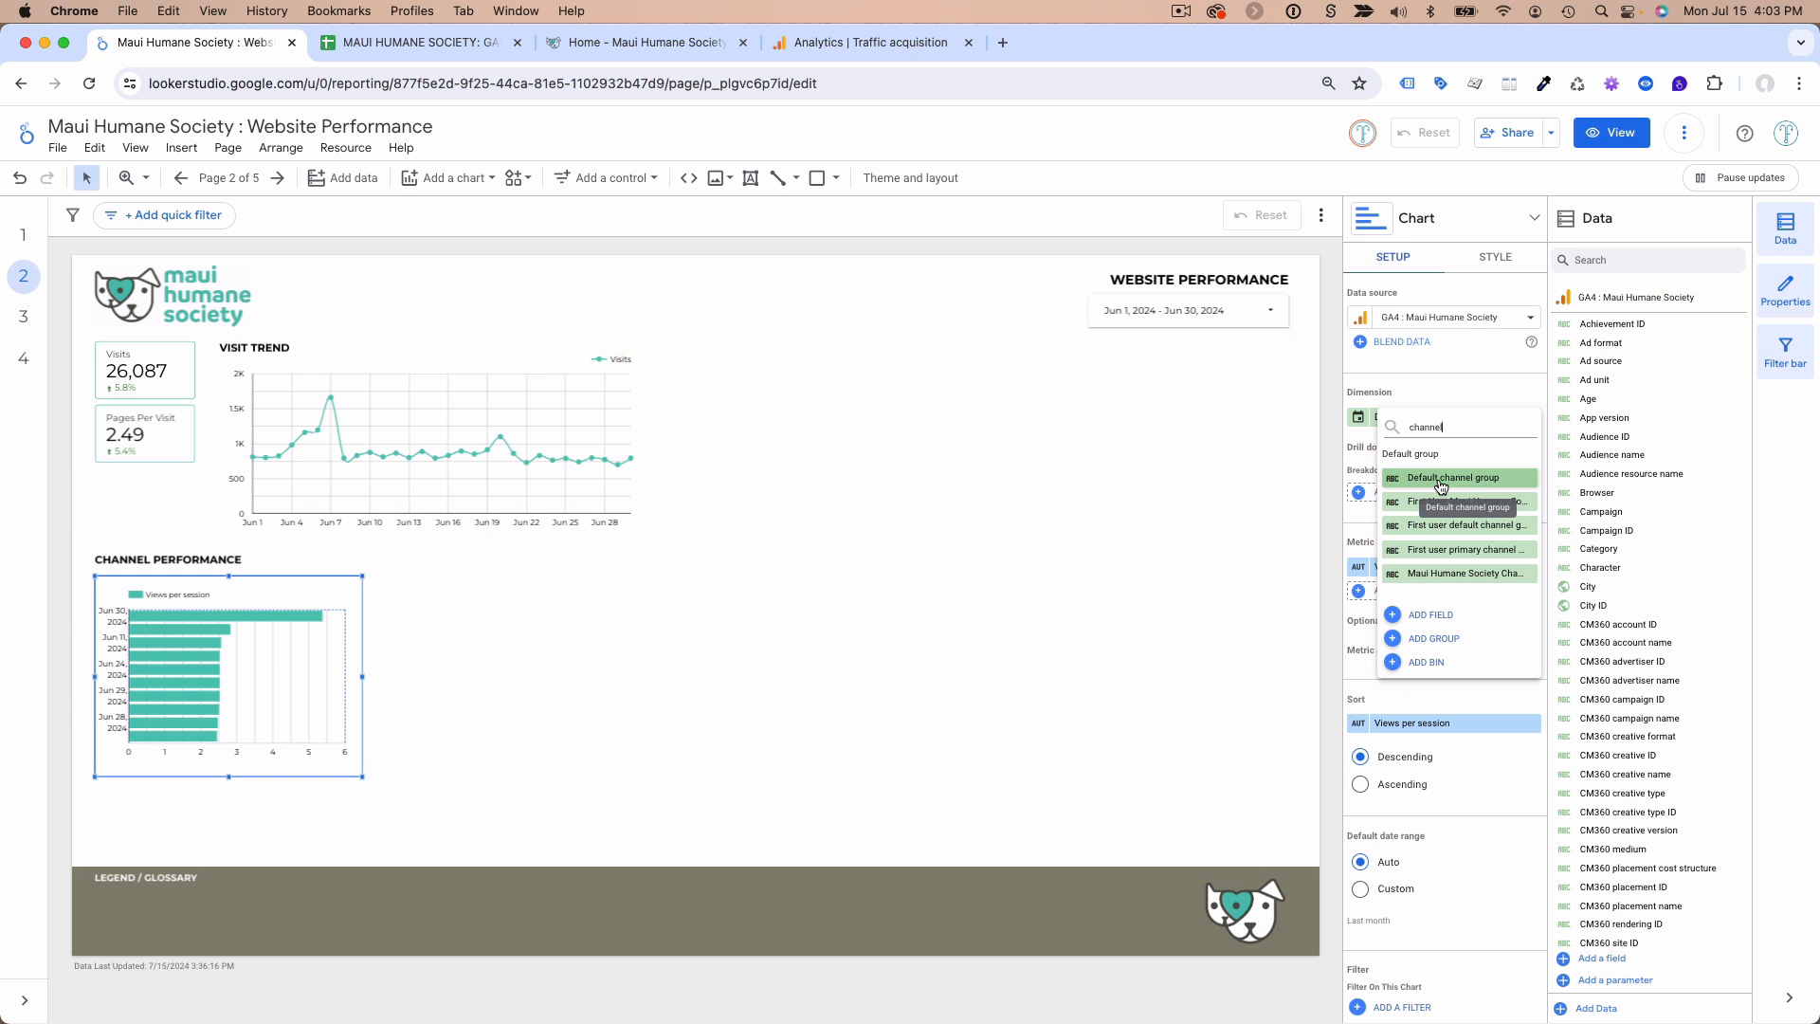
scroll(1441, 485, down, 3)
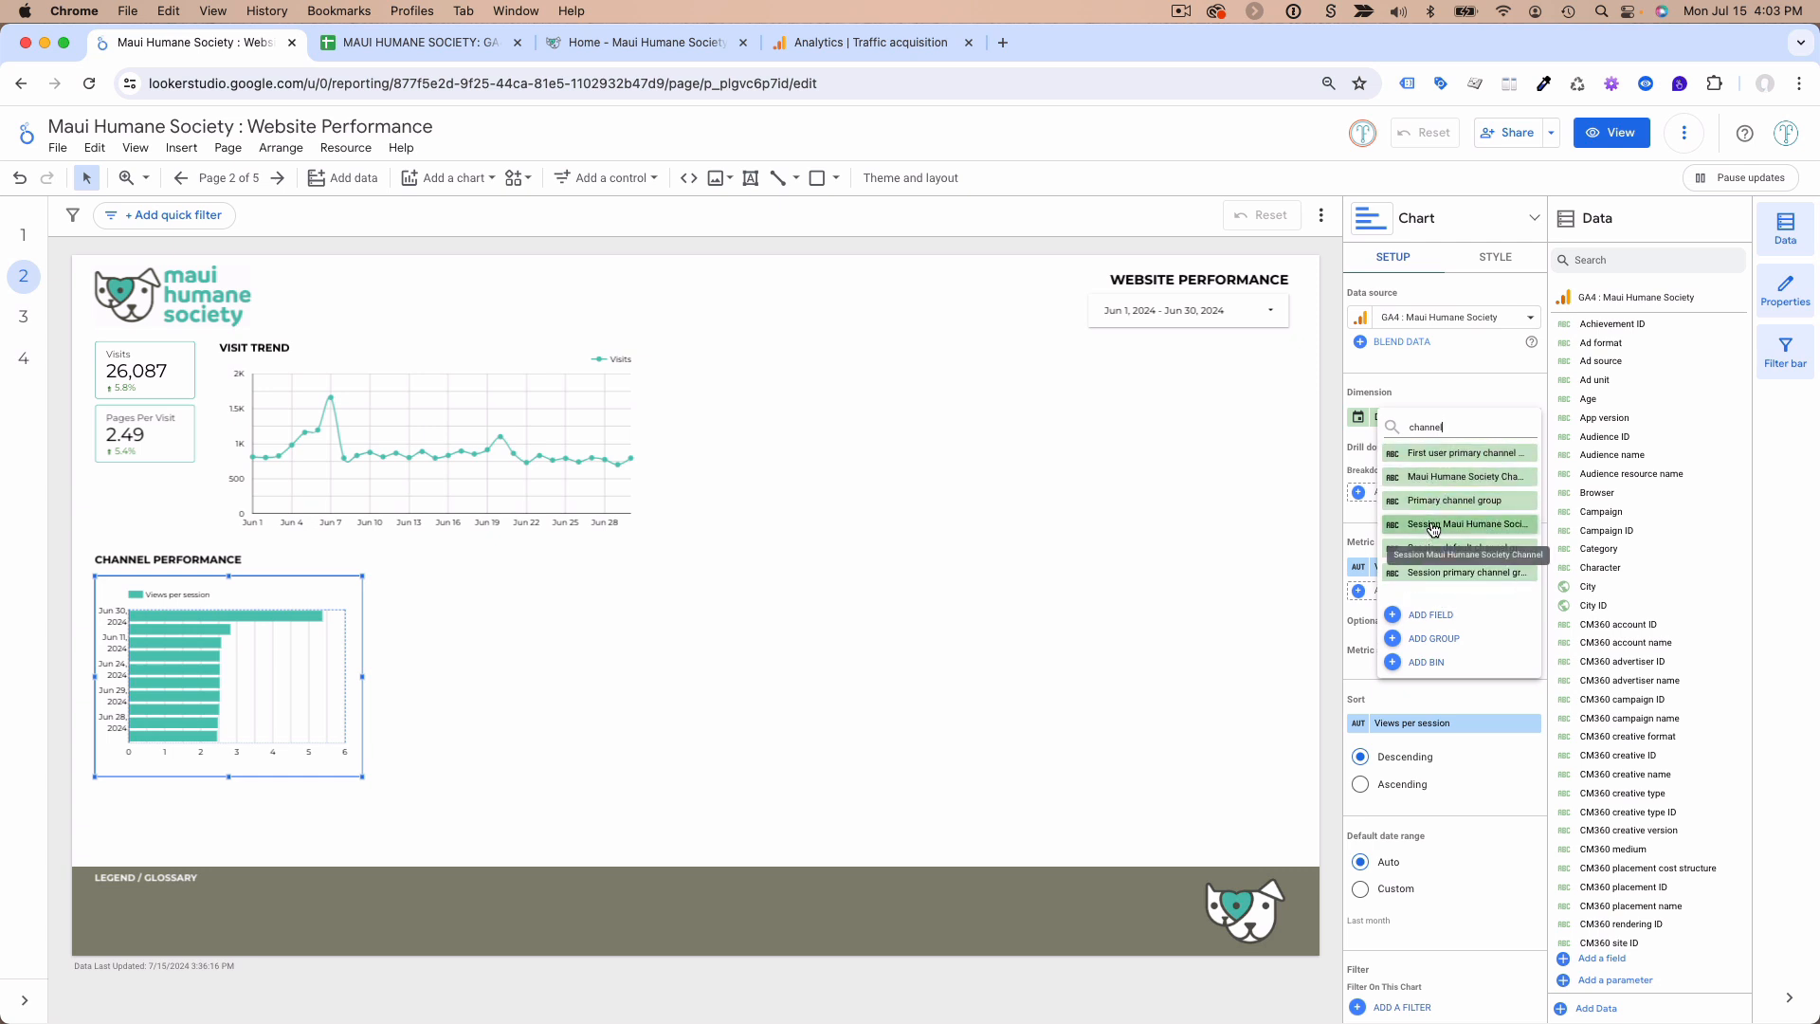
click(1438, 527)
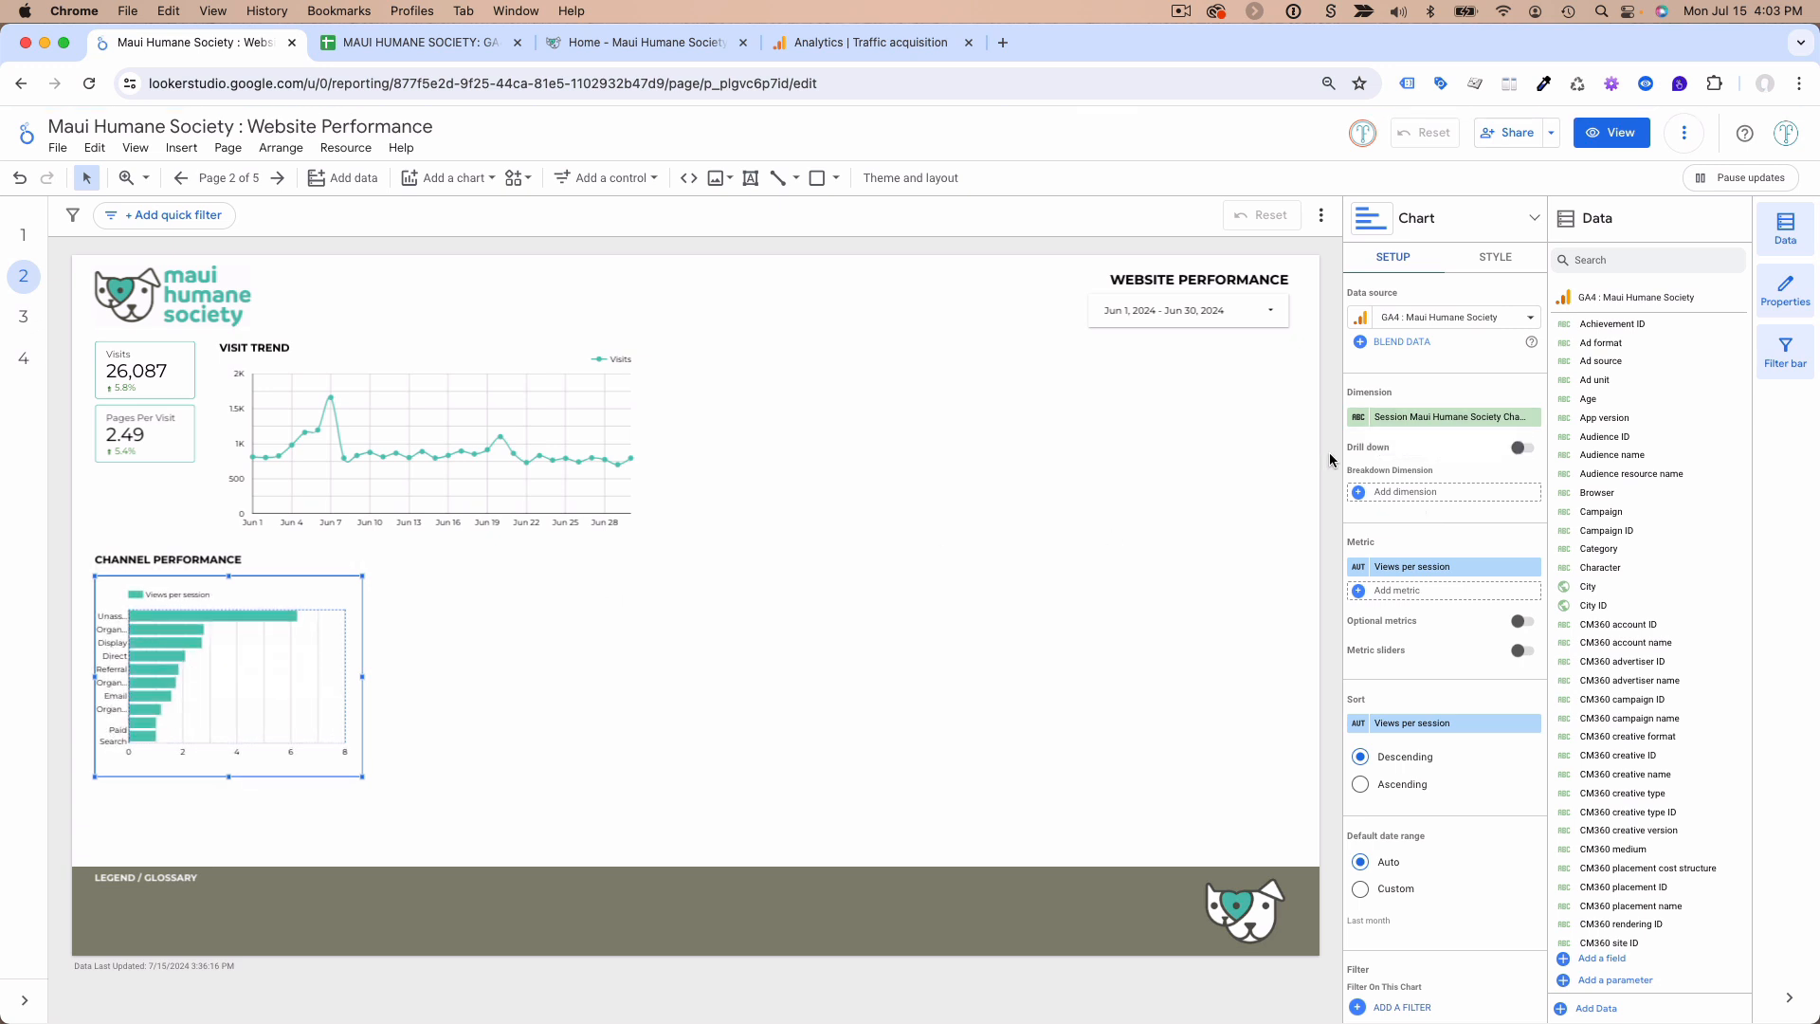
- Search the dimension choices for session and channel, and reselect Session Maui Humane Society Channel
click(1400, 427)
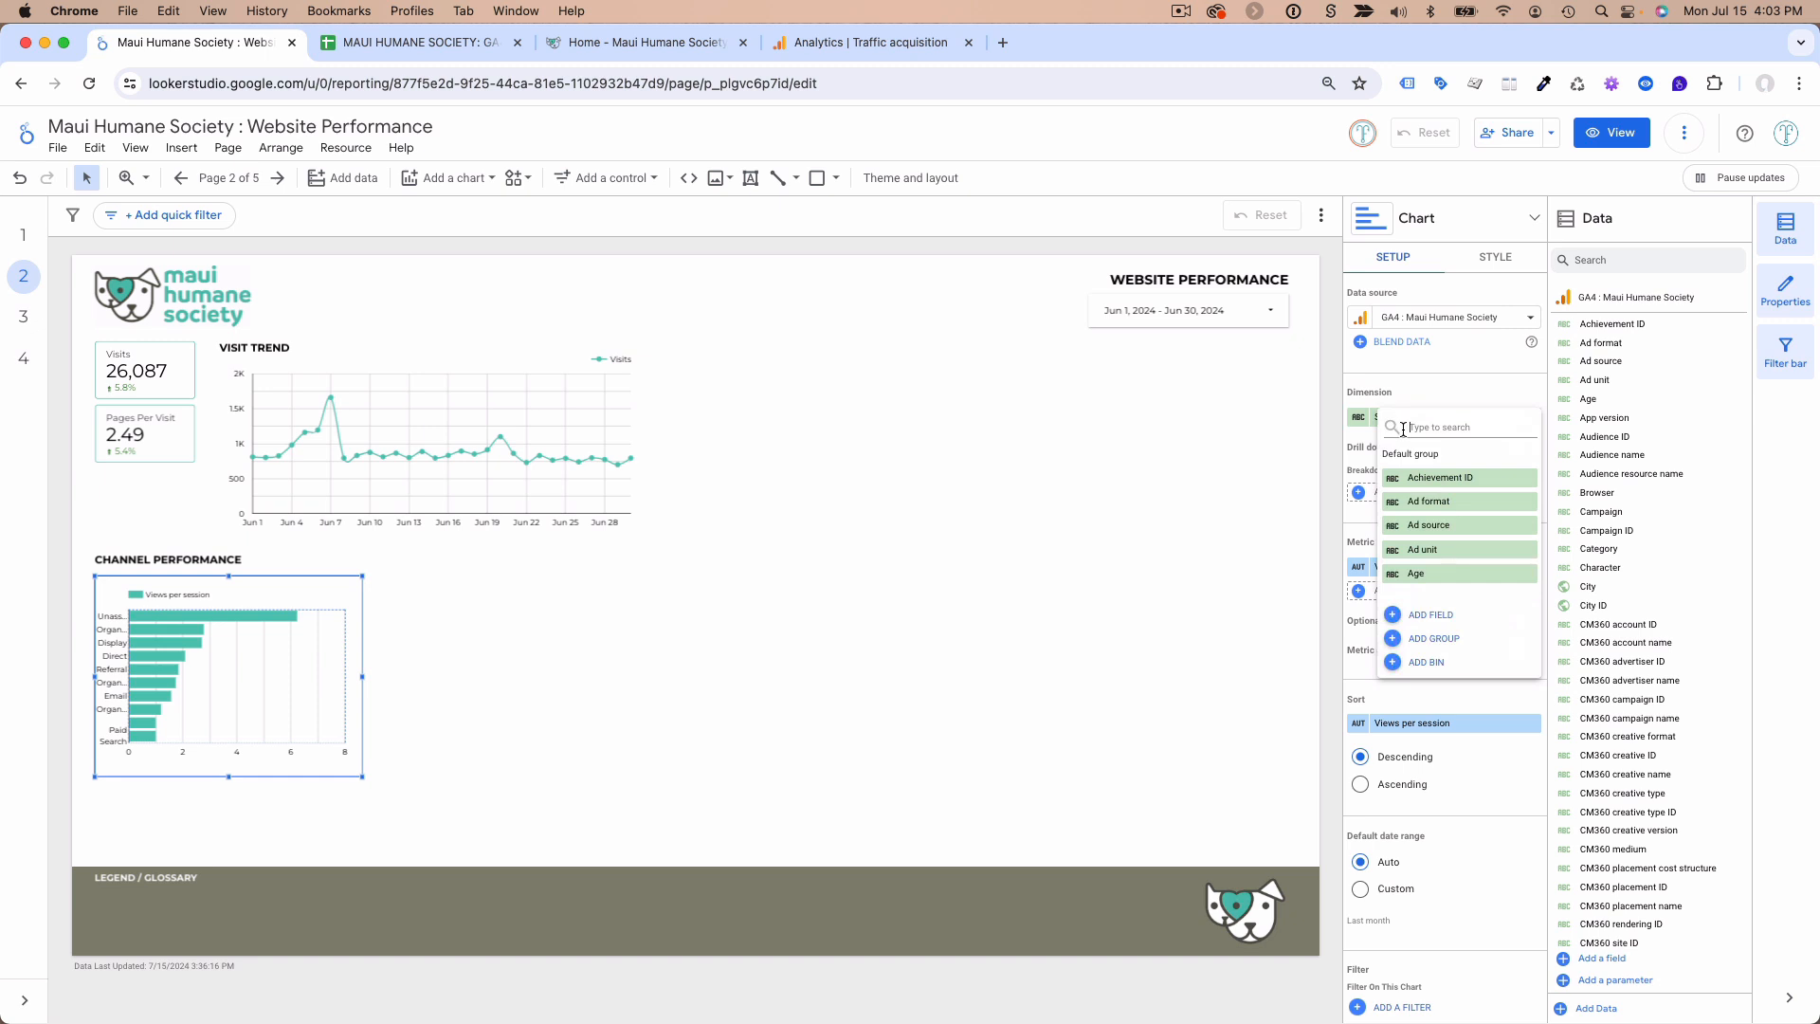
text(session)
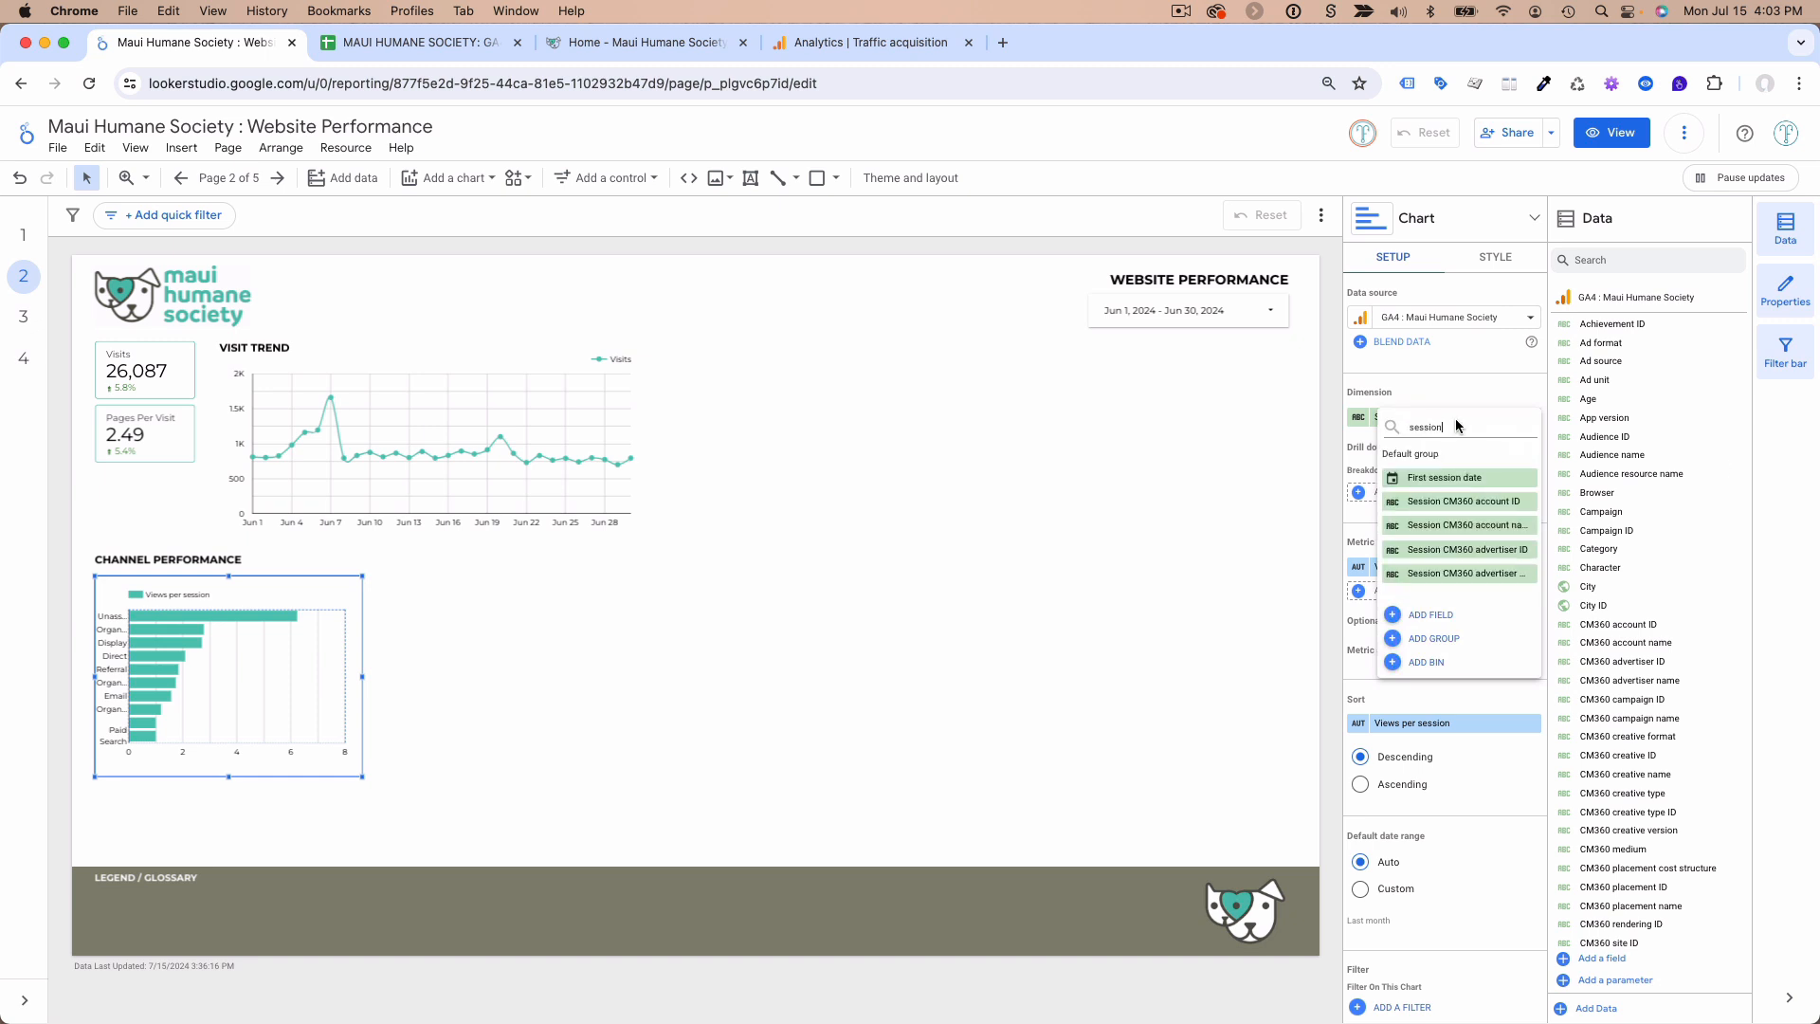
double_click(1421, 428)
text(channel)
scroll(1439, 486, down, 3)
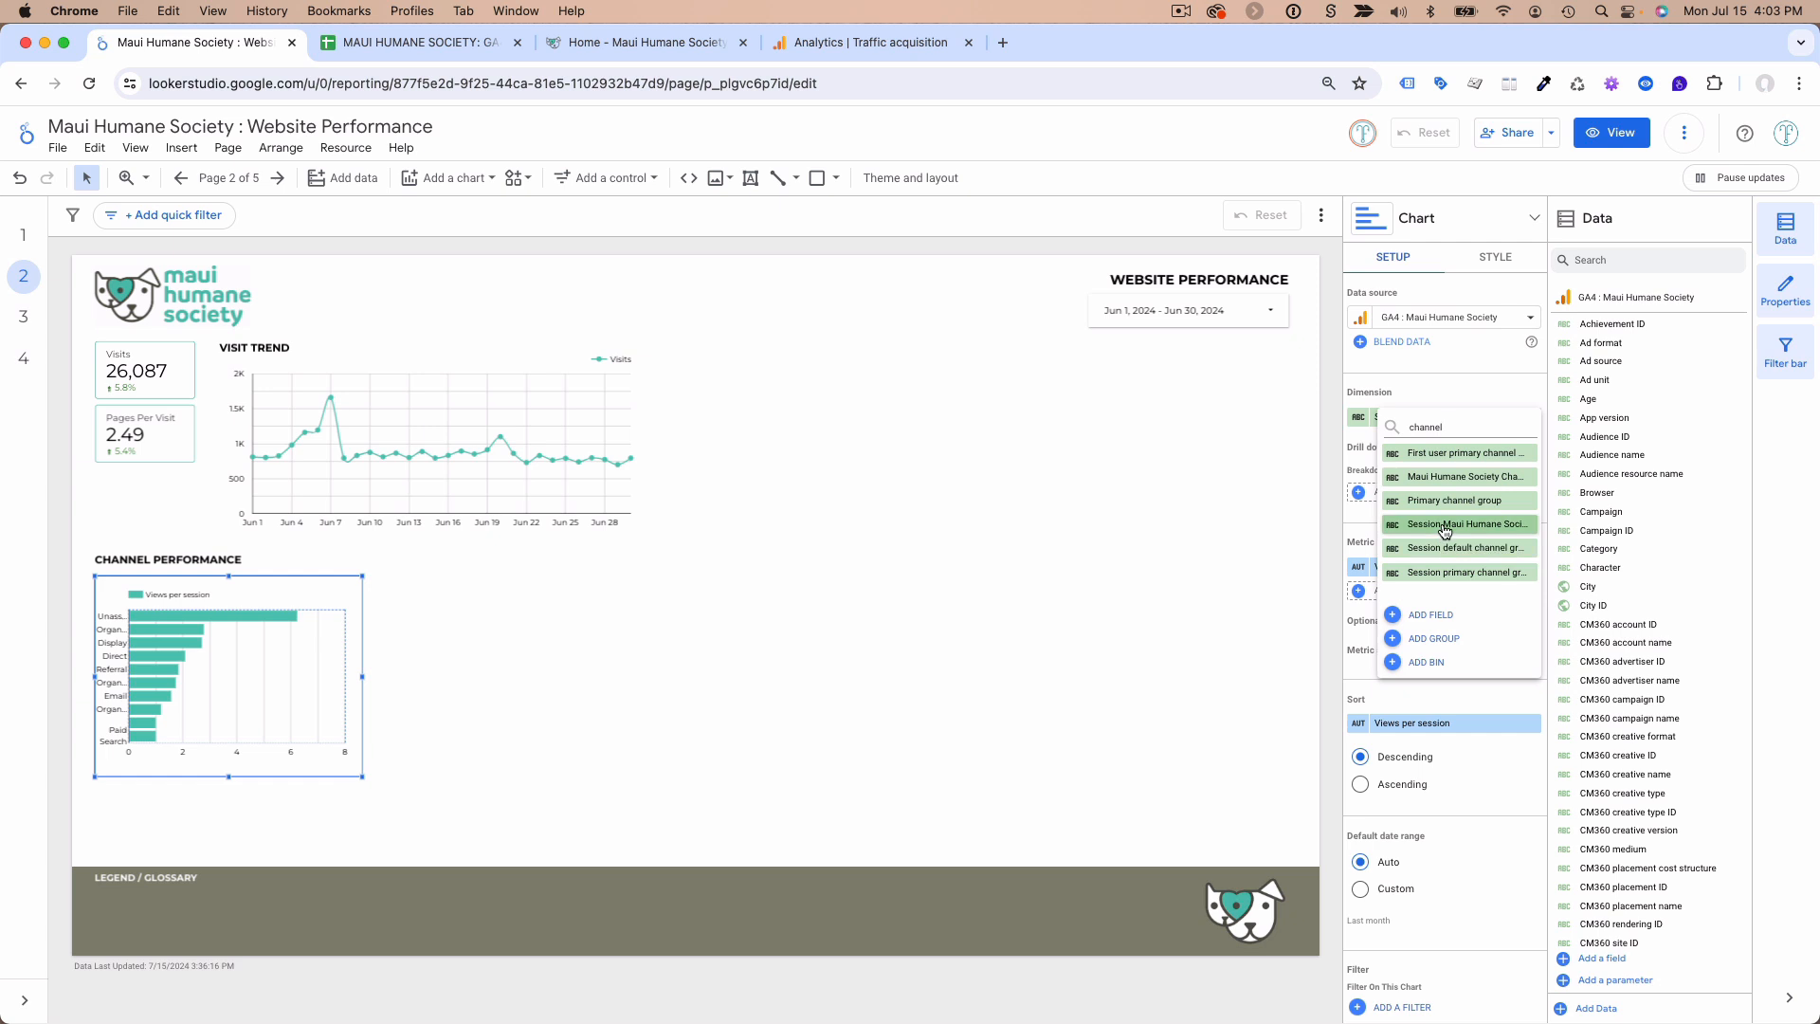
click(1444, 527)
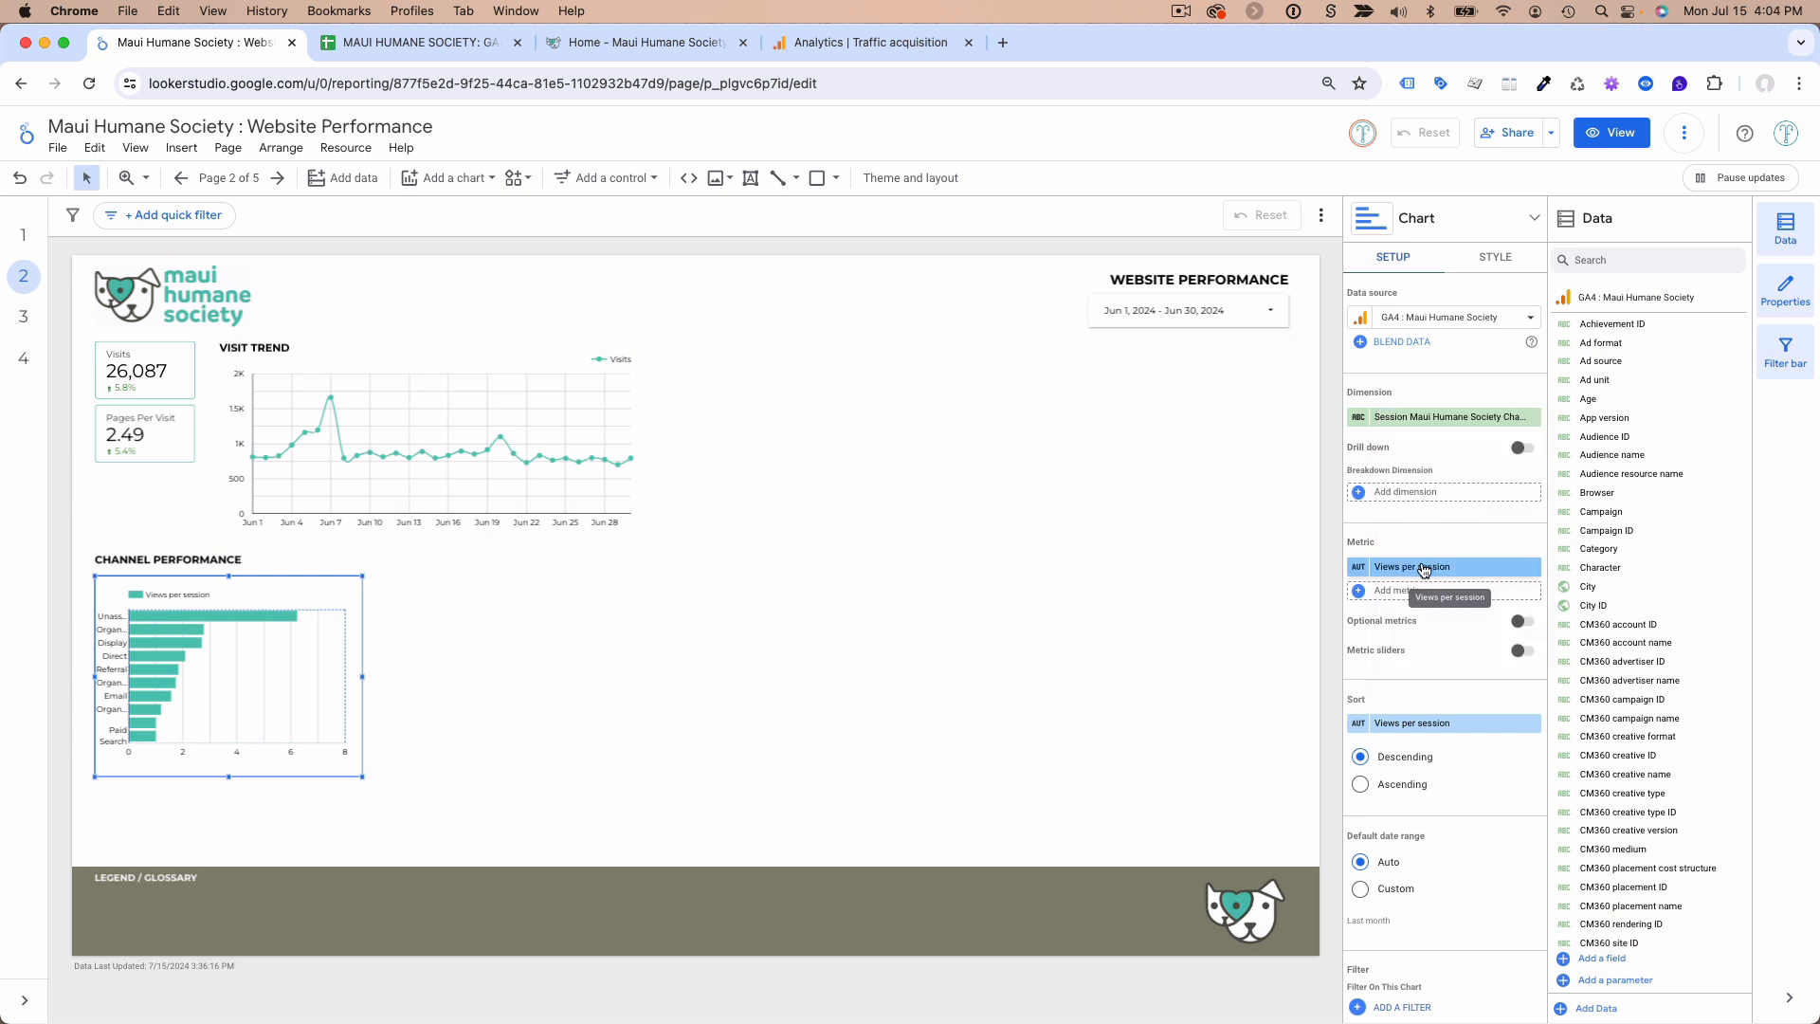
- Replace the bar chart's Views per session metric with Sessions and rename it to Visits
click(1424, 568)
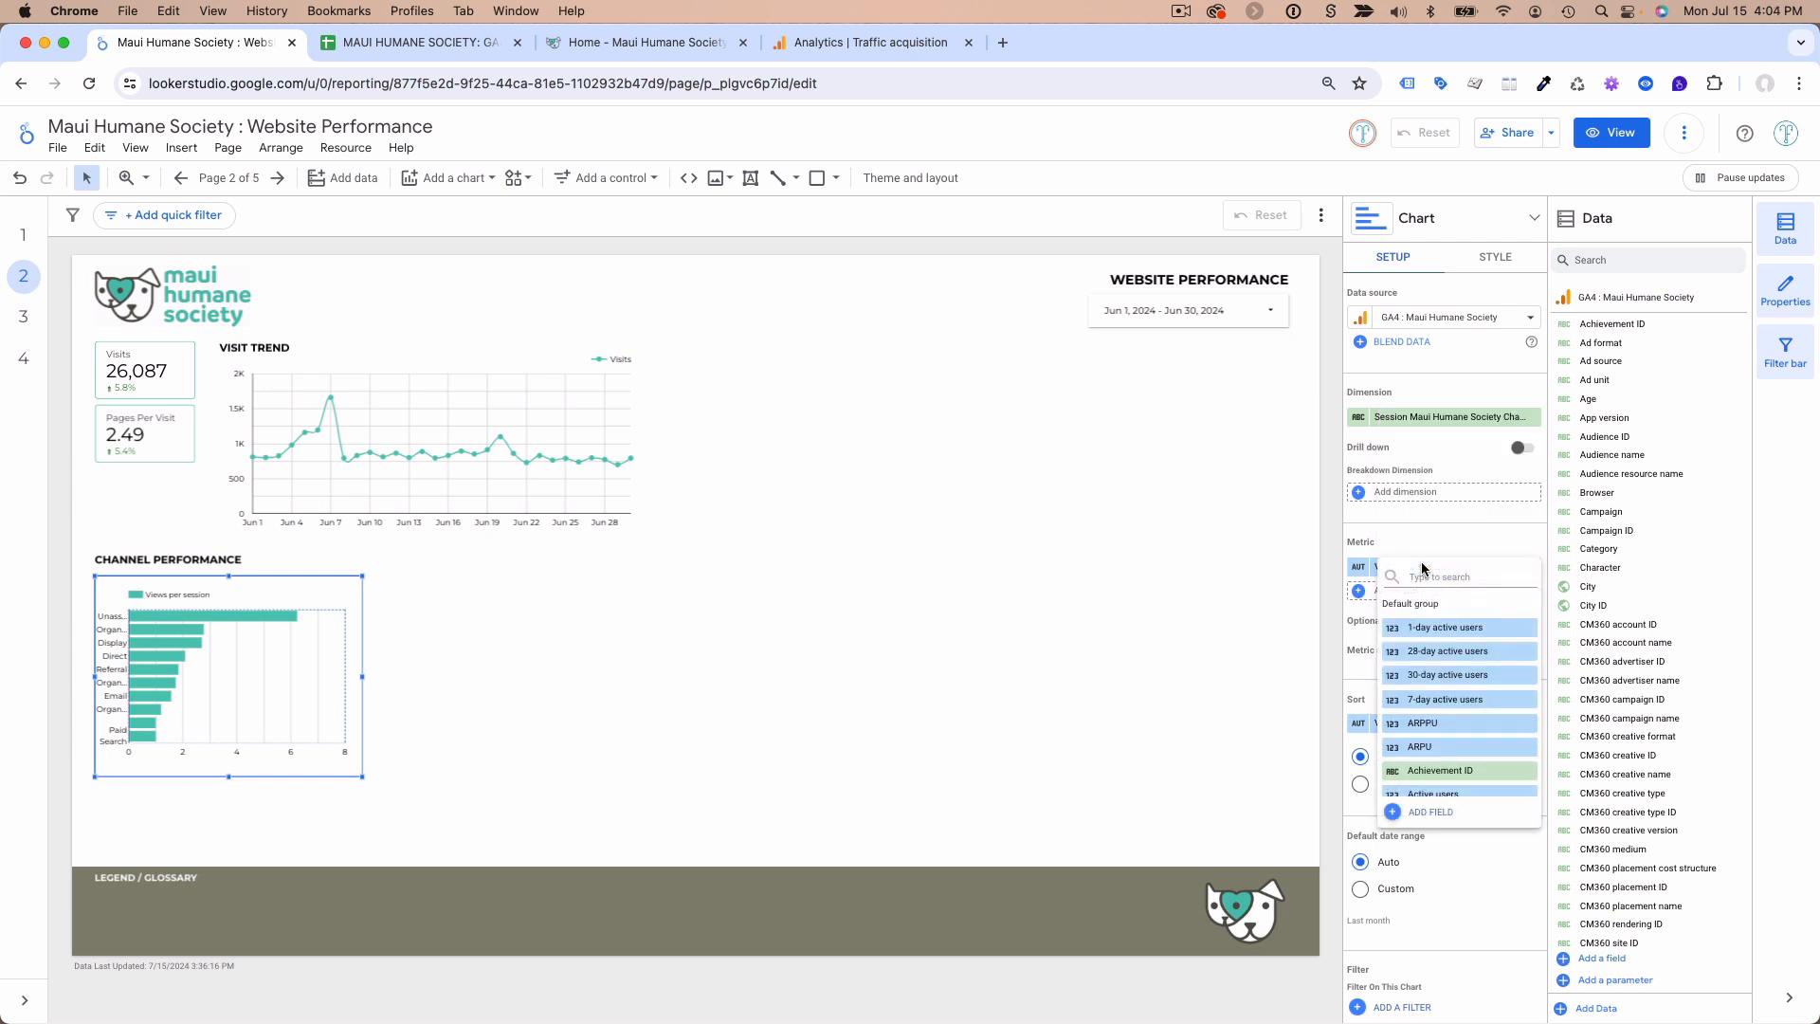
text(session)
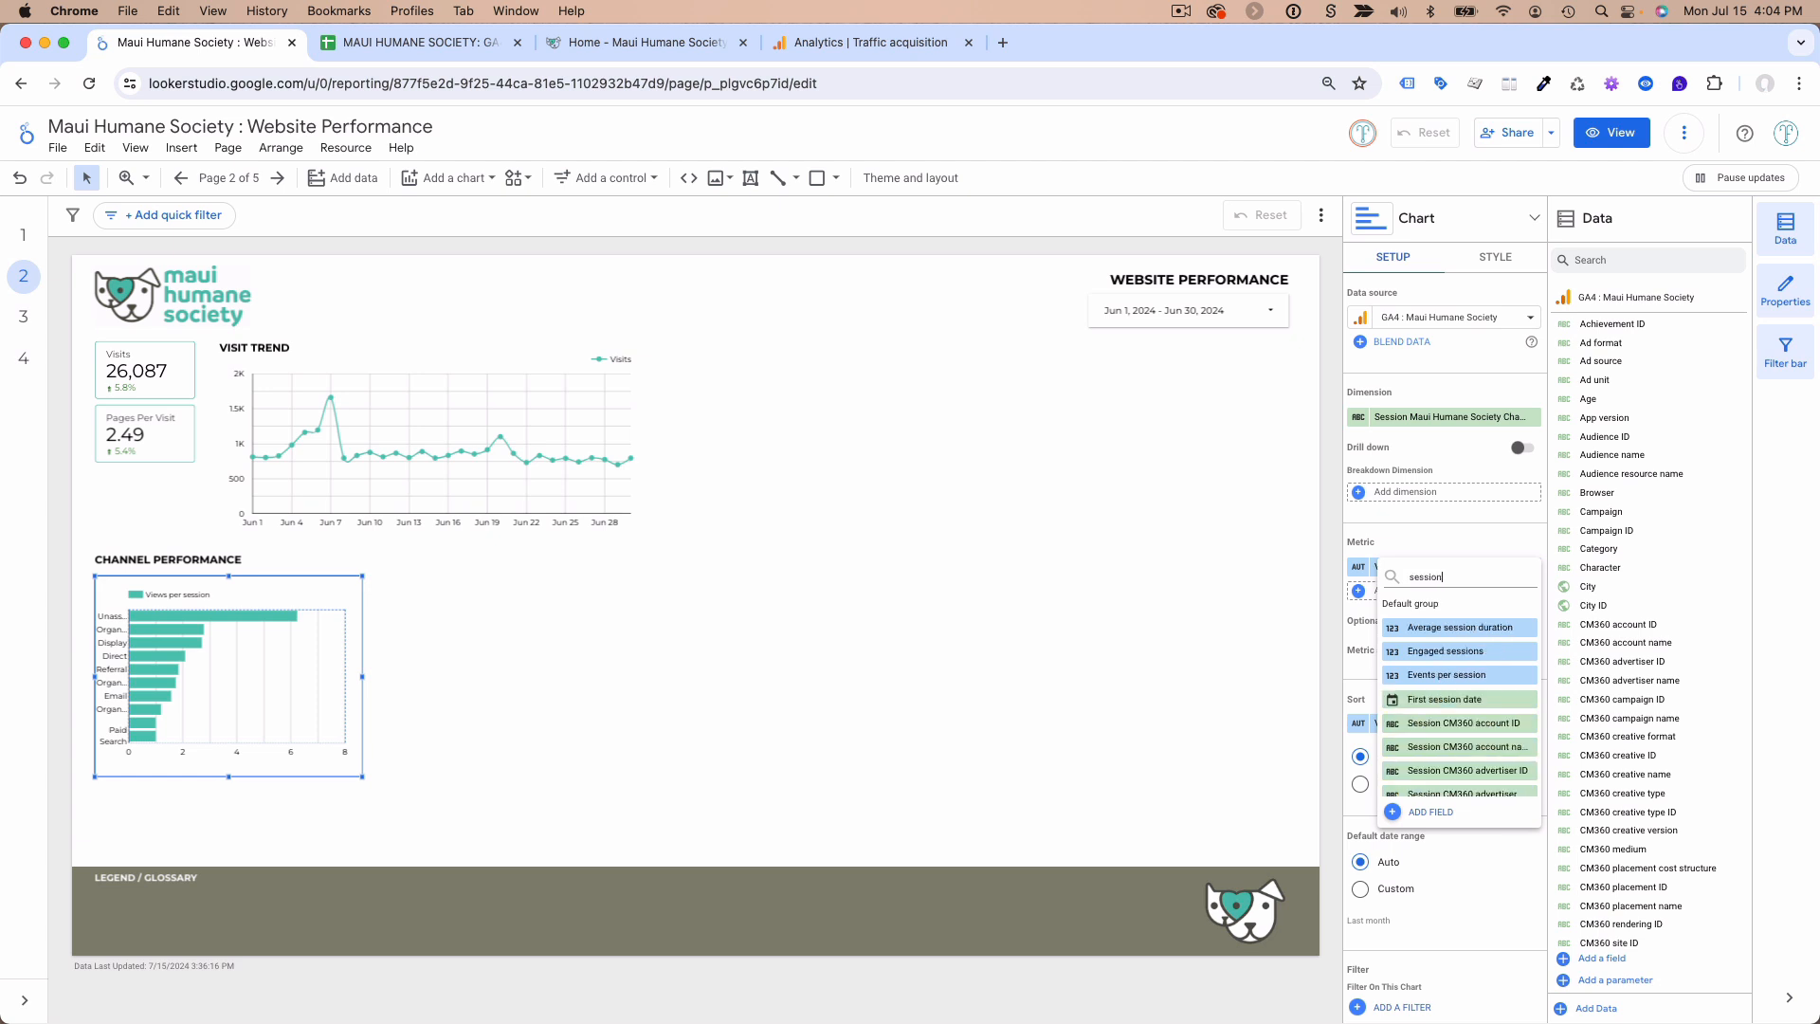
text(s)
click(1427, 651)
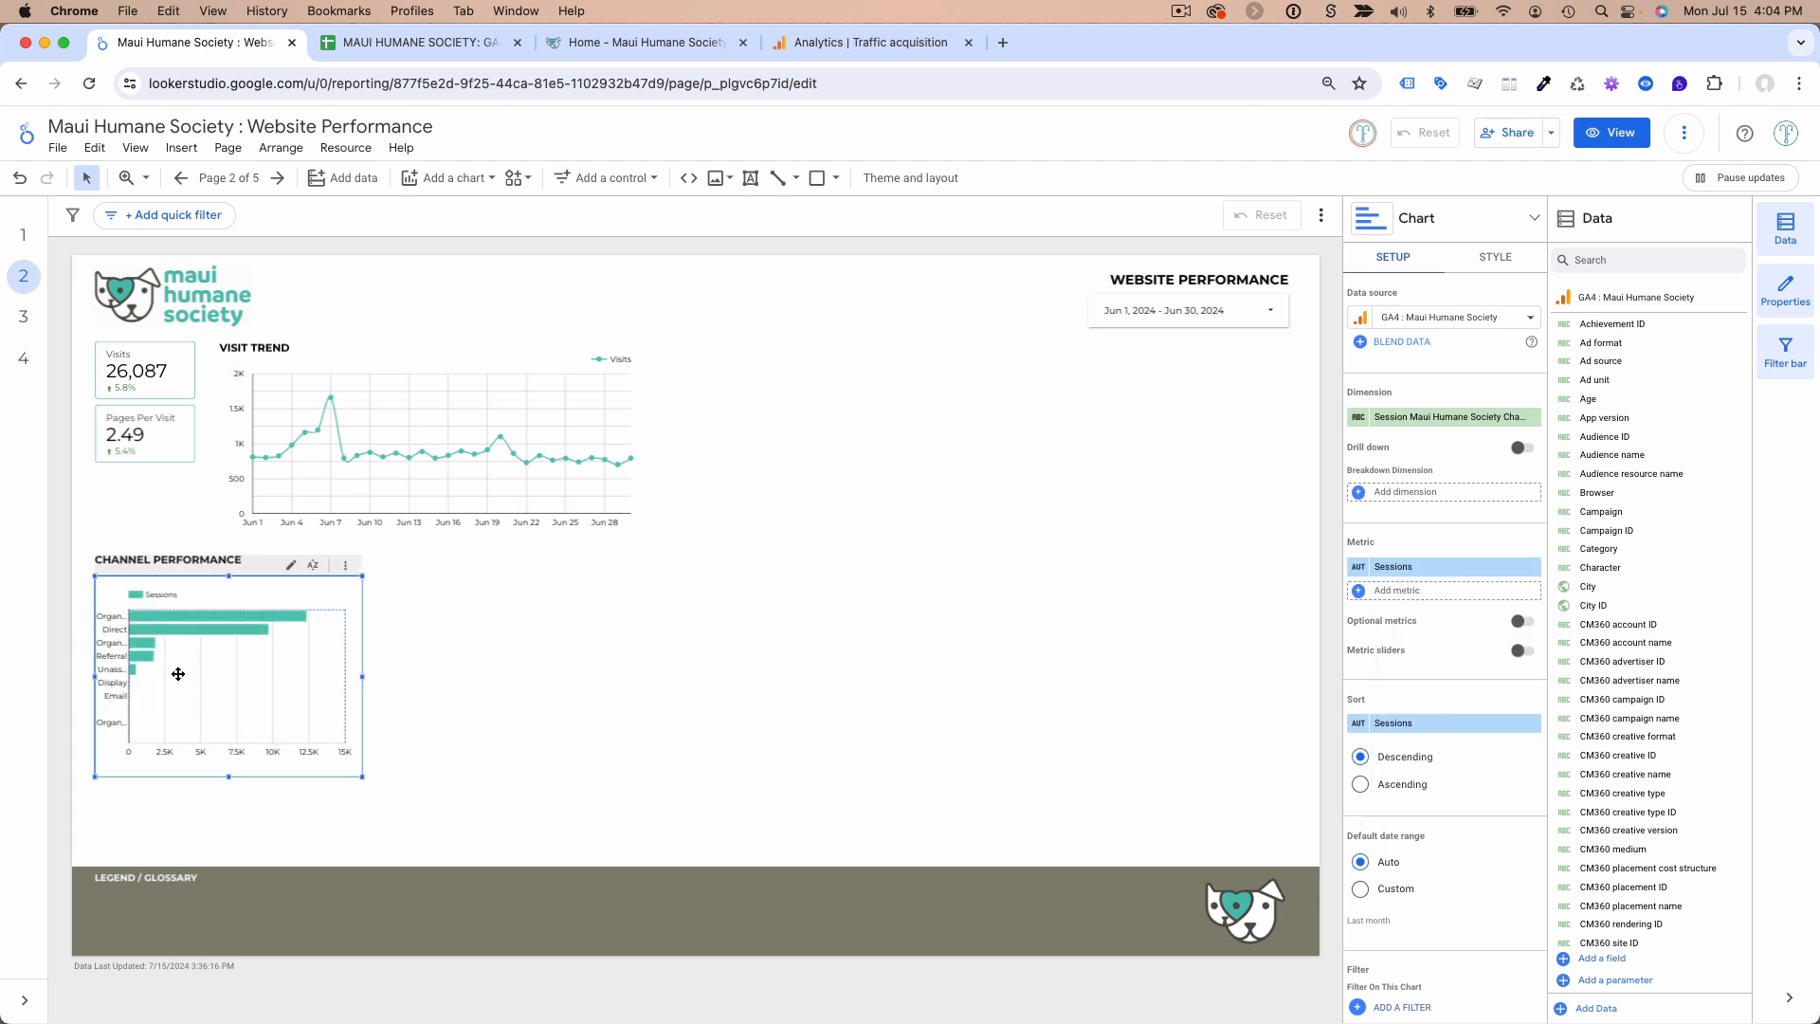
click(1357, 569)
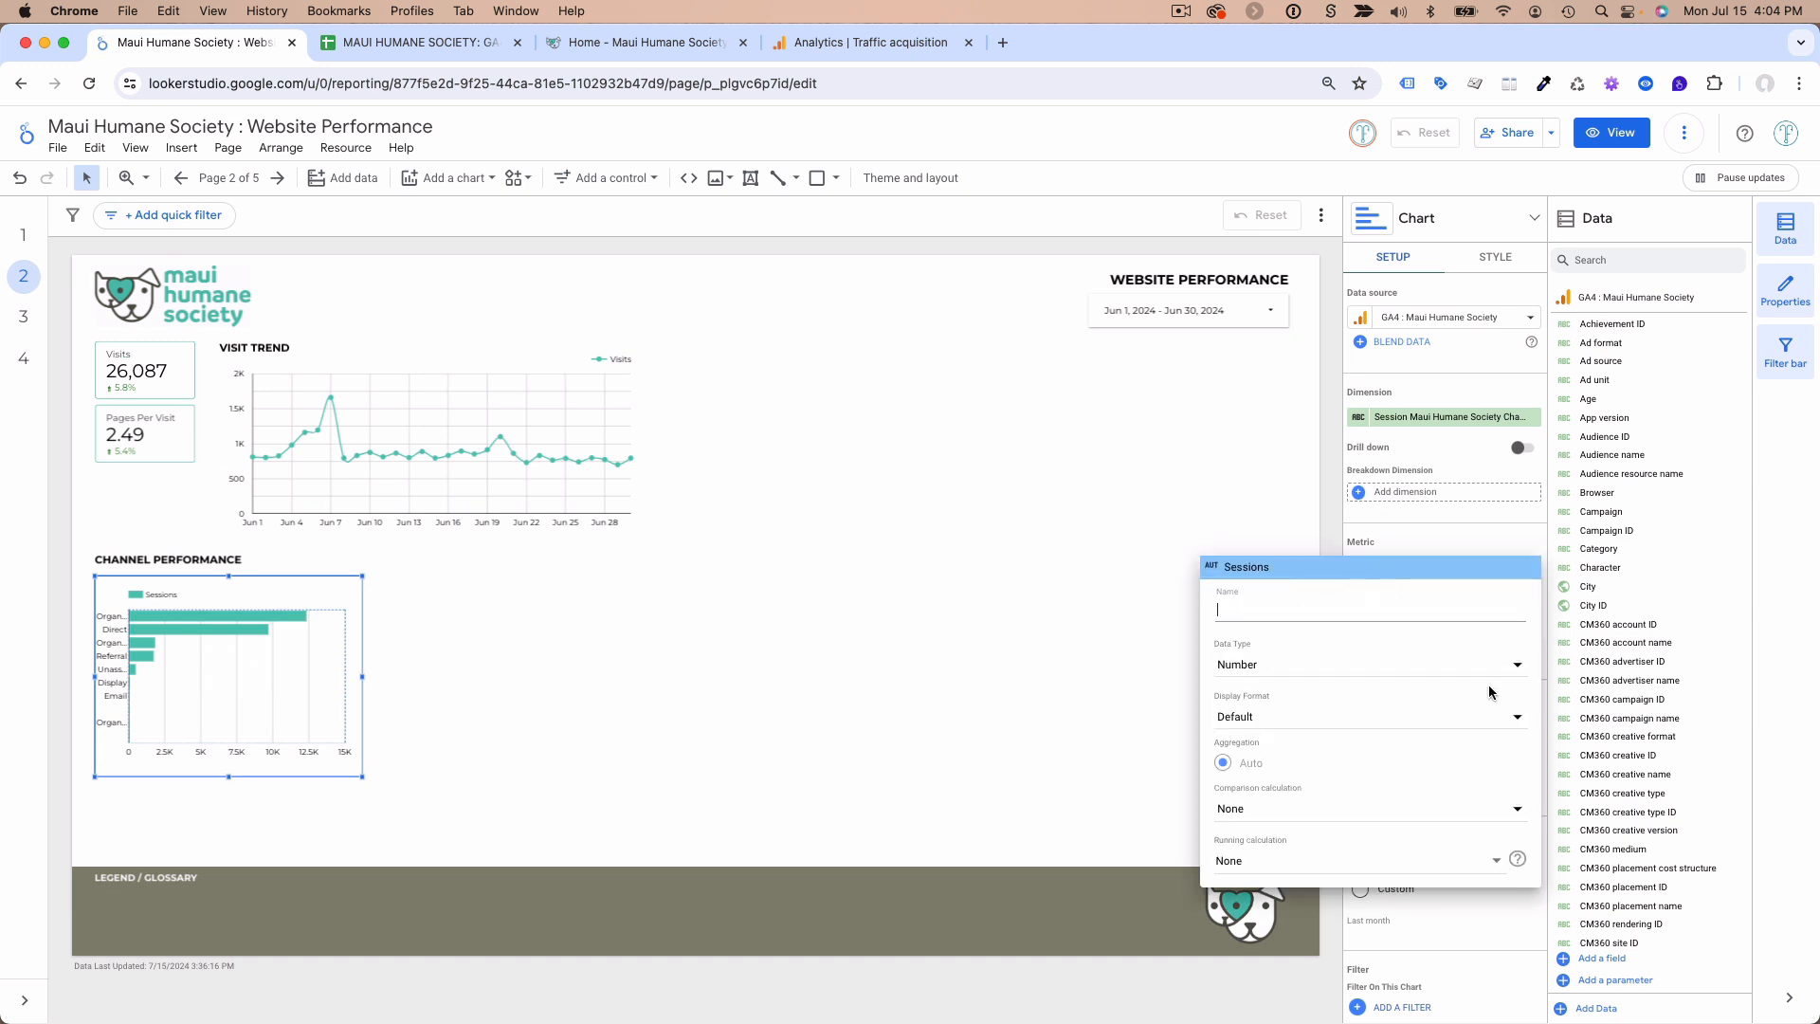
text(Visits)
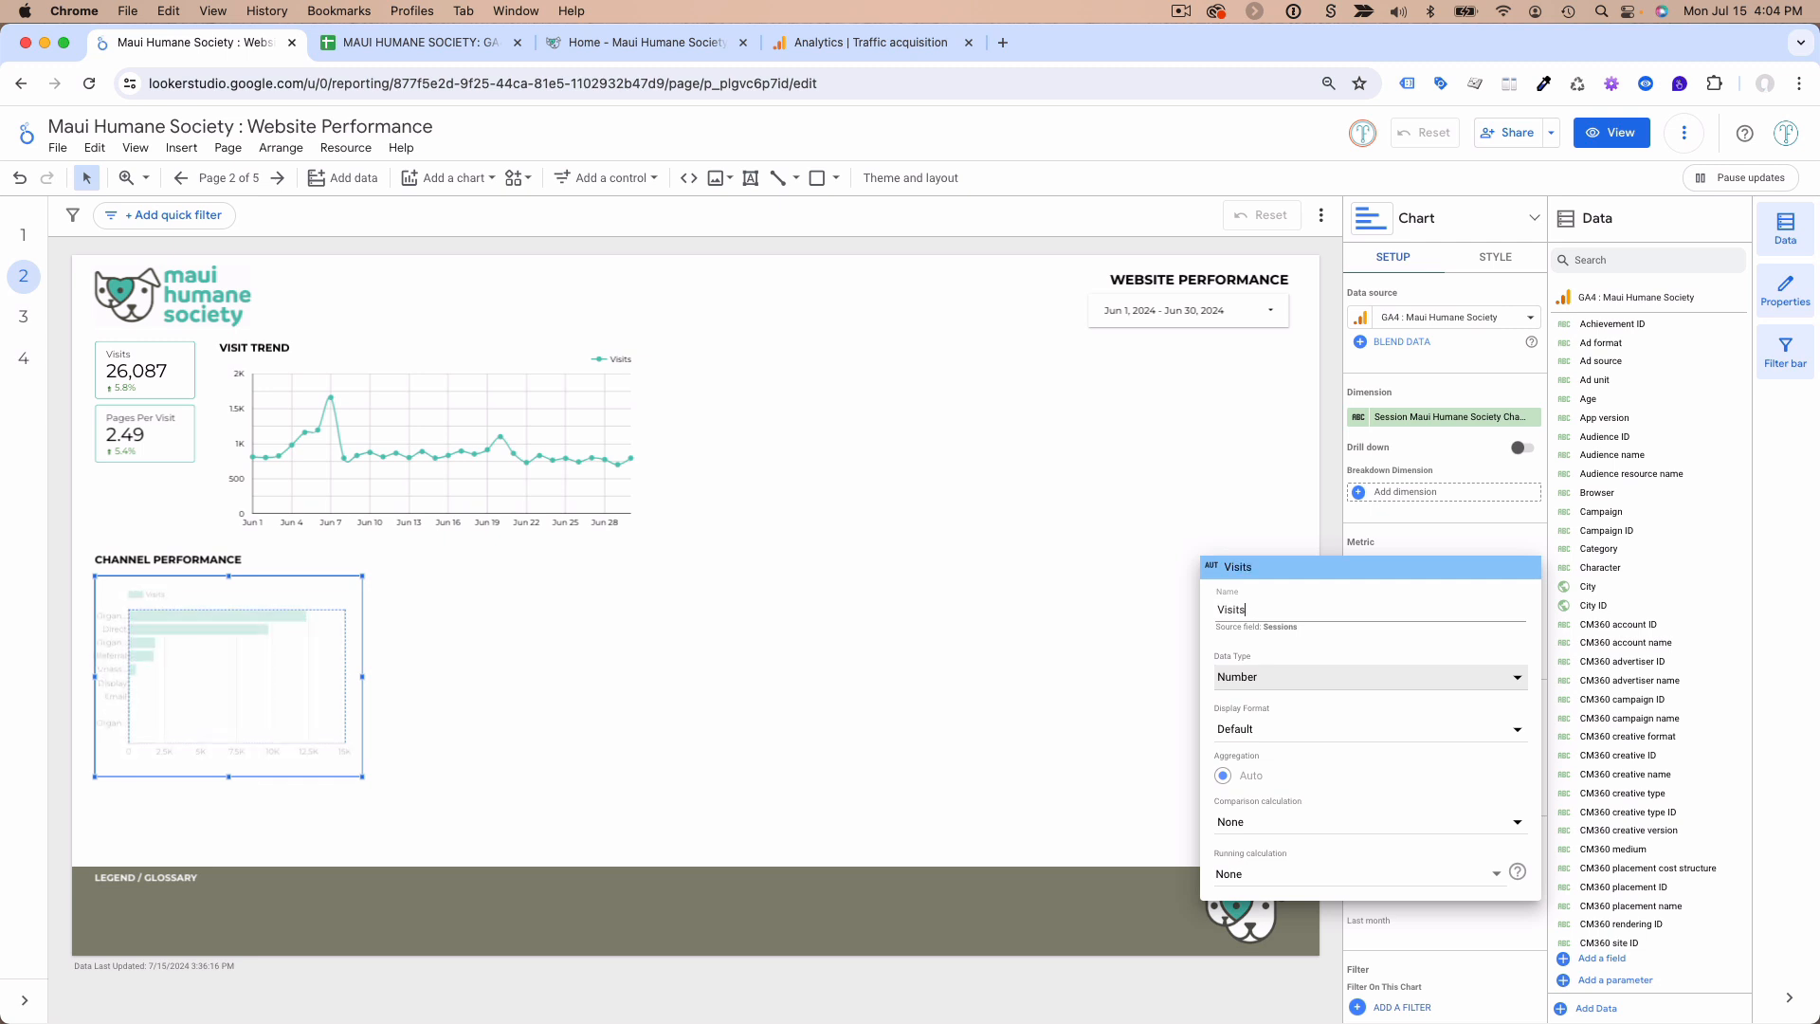
click(330, 633)
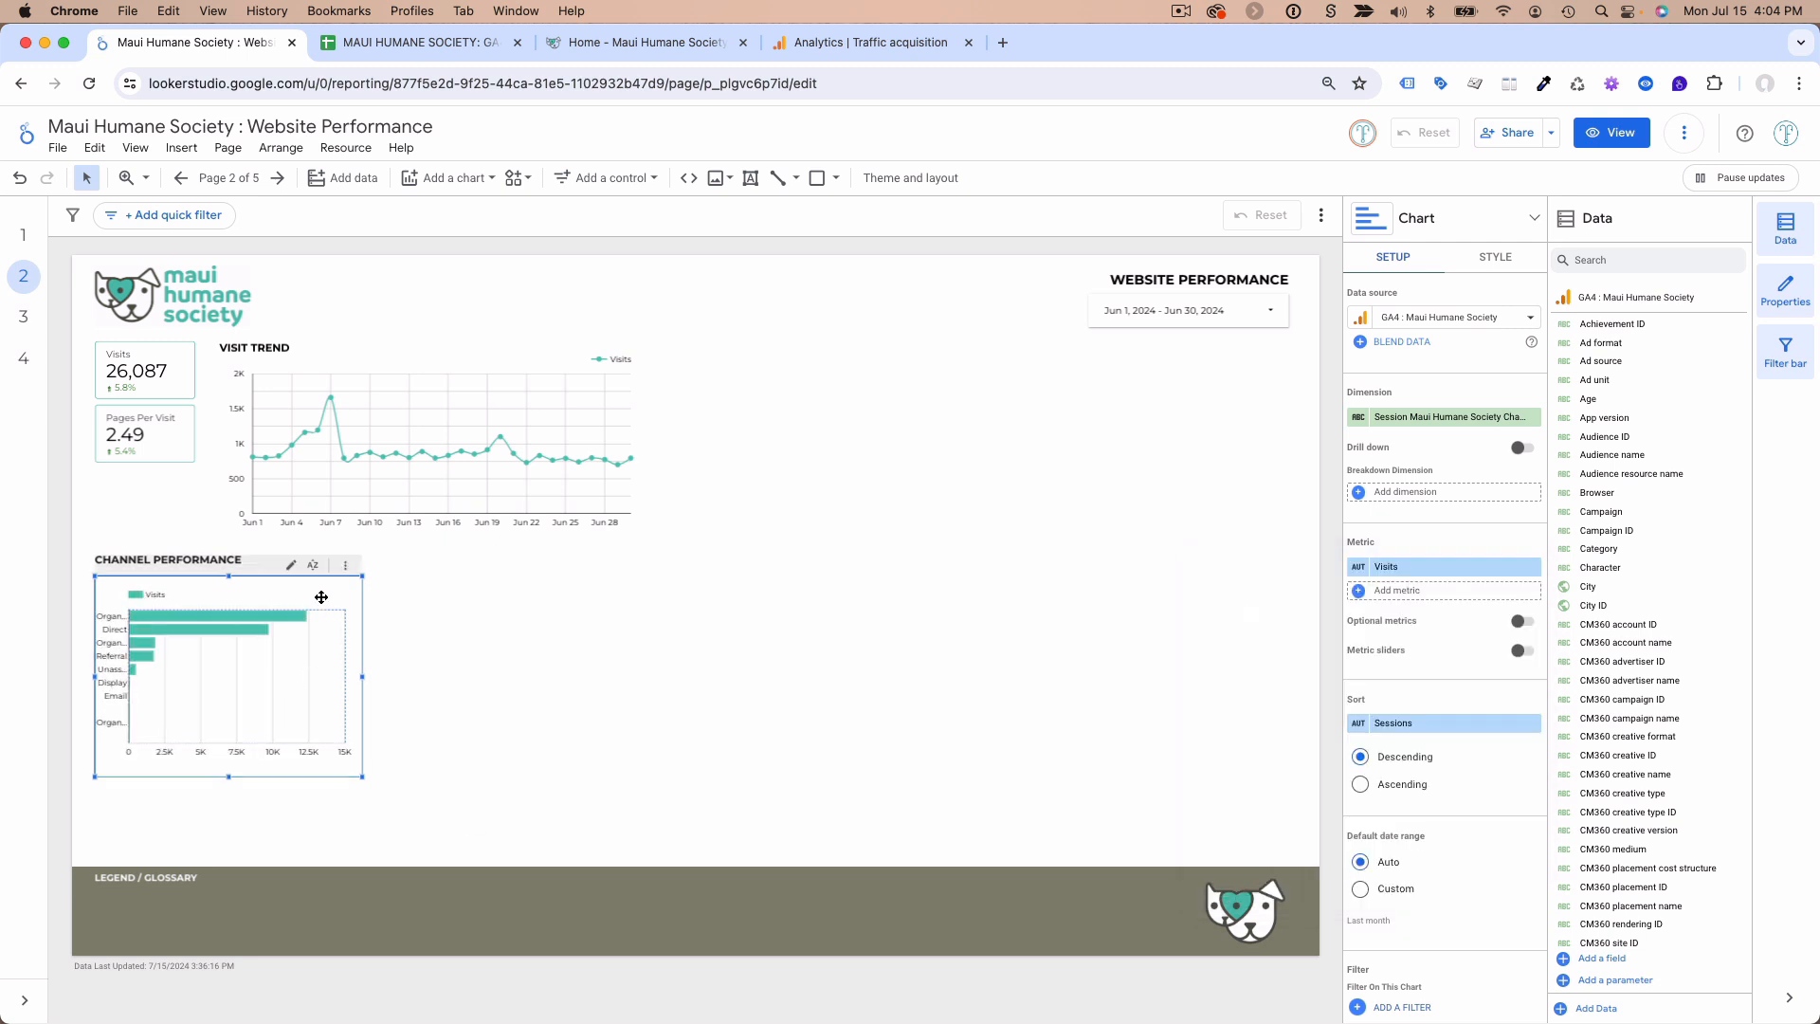
- Move the bar chart up against the CHANNEL PERFORMANCE heading, widening it to the right, and open its style settings
drag(322, 598, 322, 576)
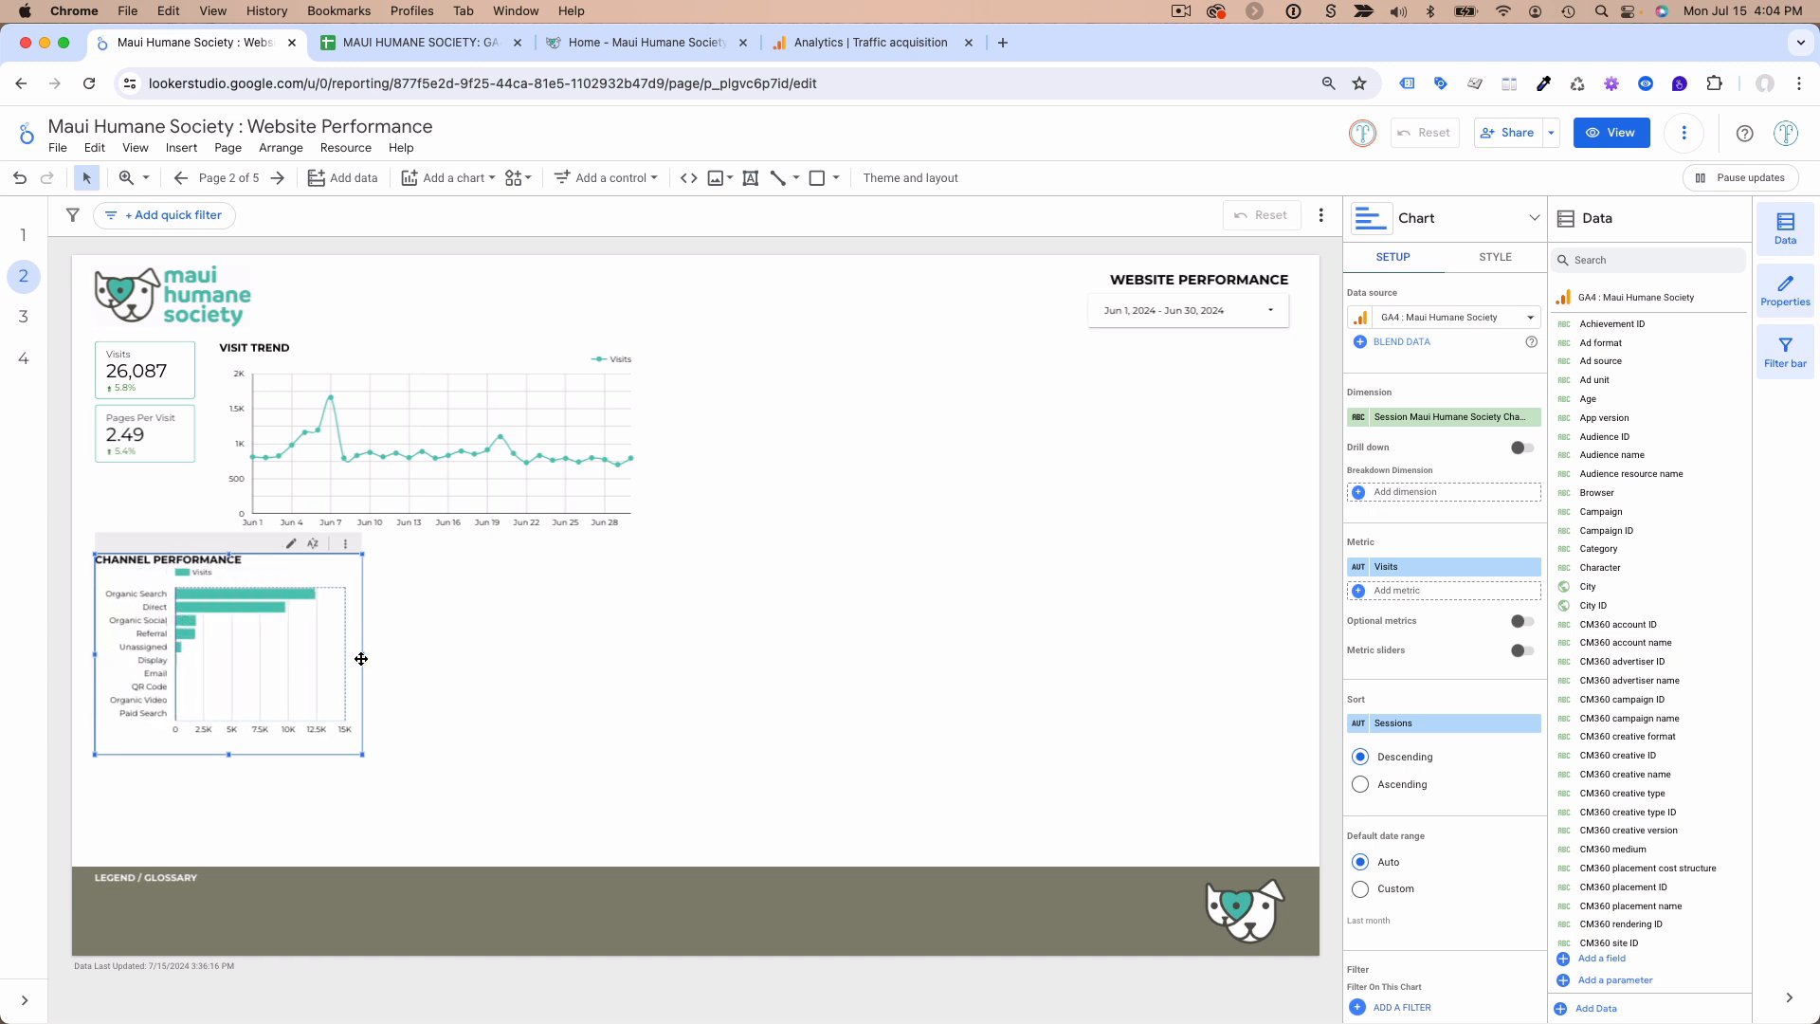
drag(362, 655, 444, 654)
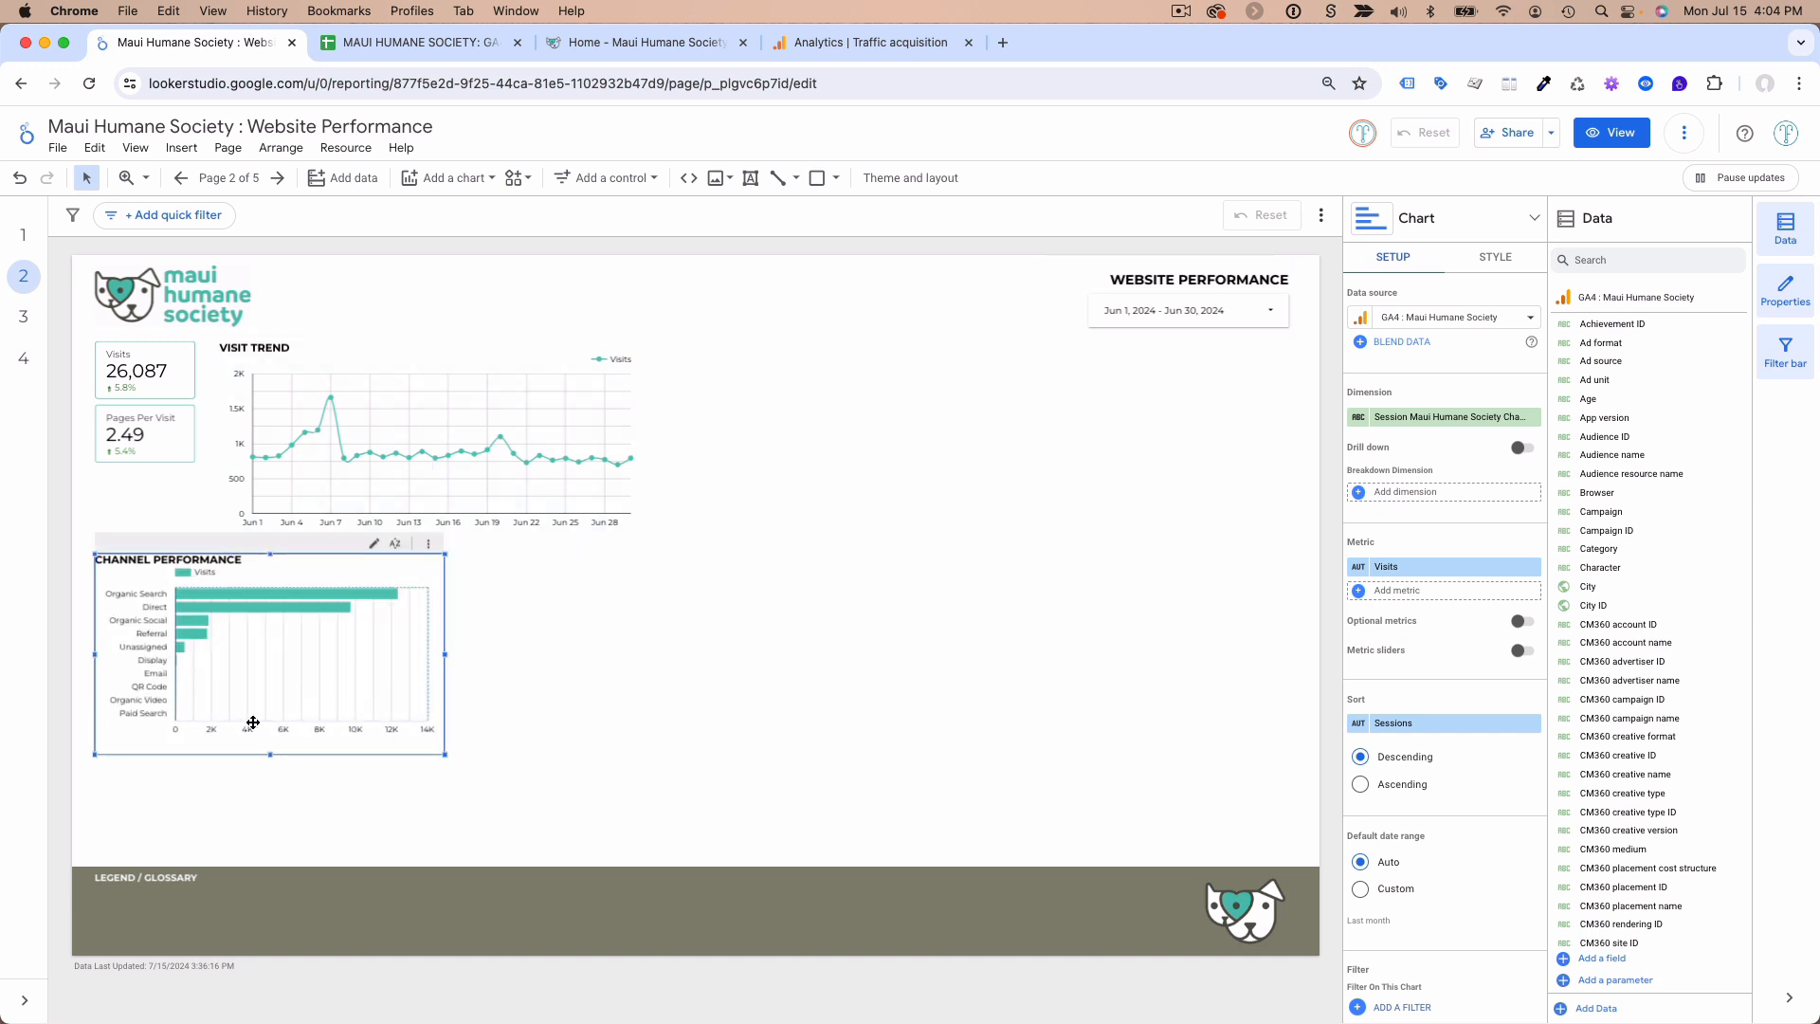
click(1500, 258)
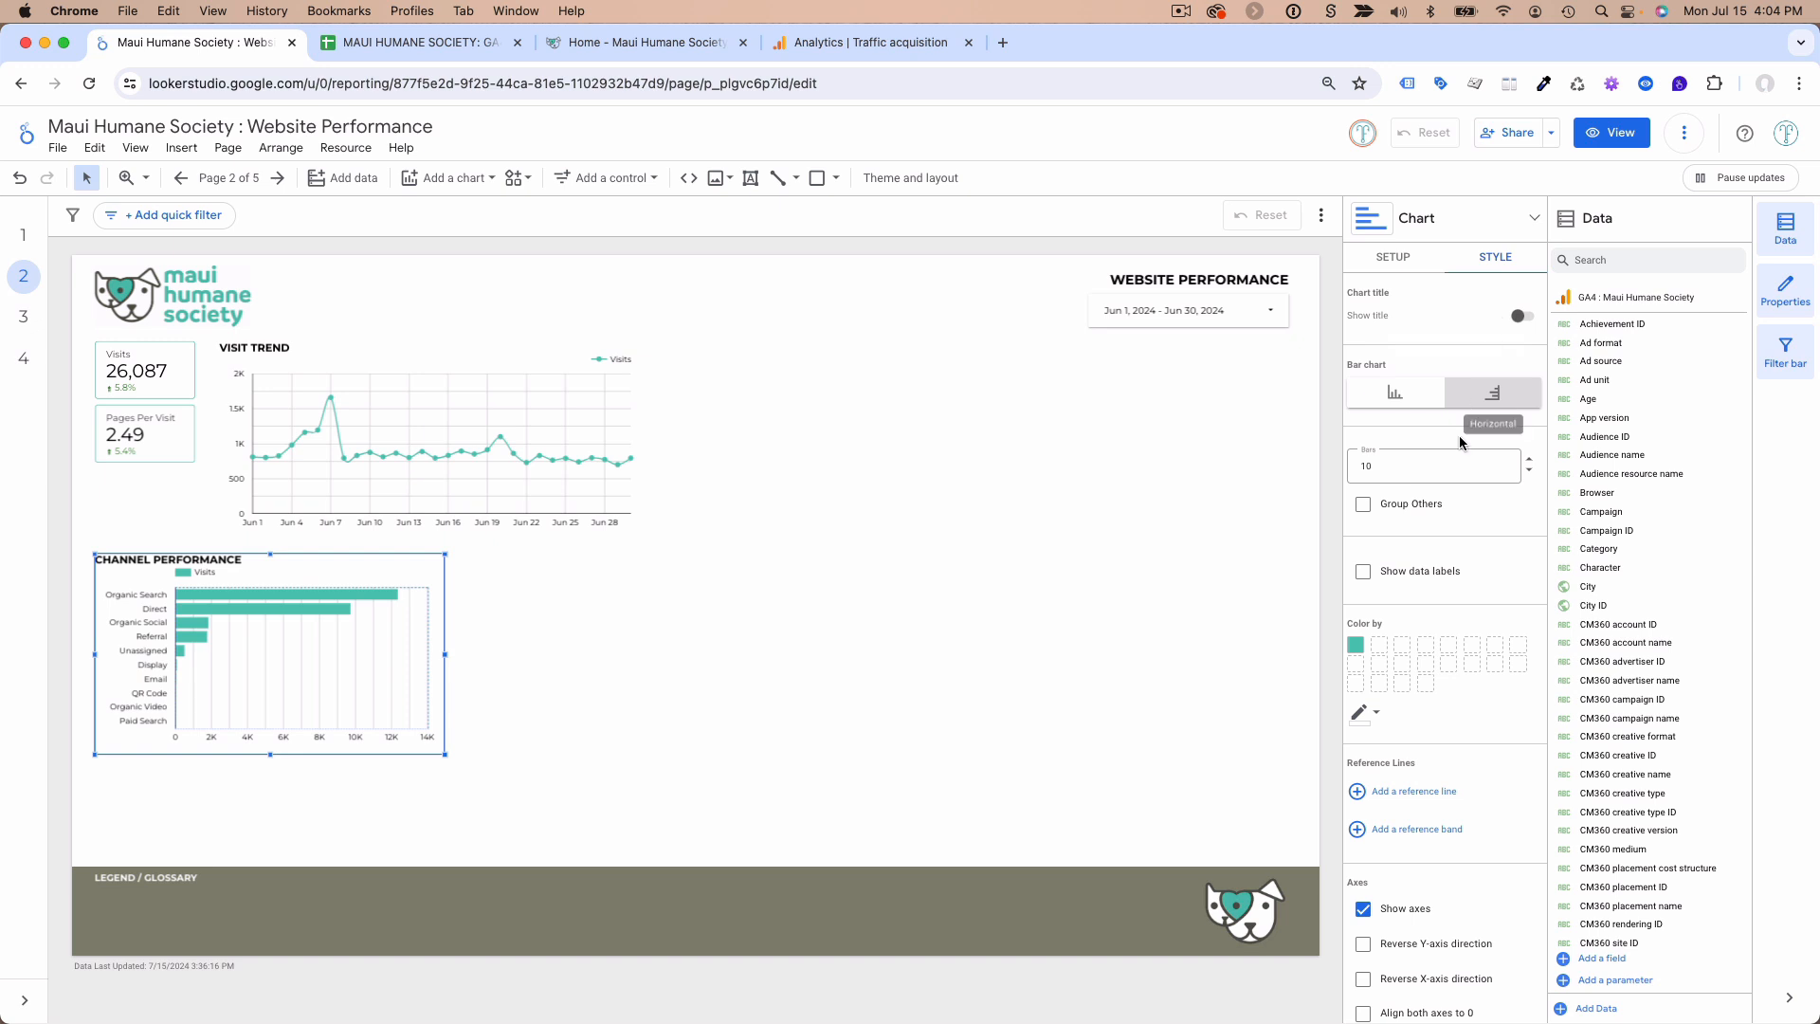
- Limit the channel performance bar chart to 6 bars and reduce its height from the bottom edge
click(1528, 475)
click(1528, 475)
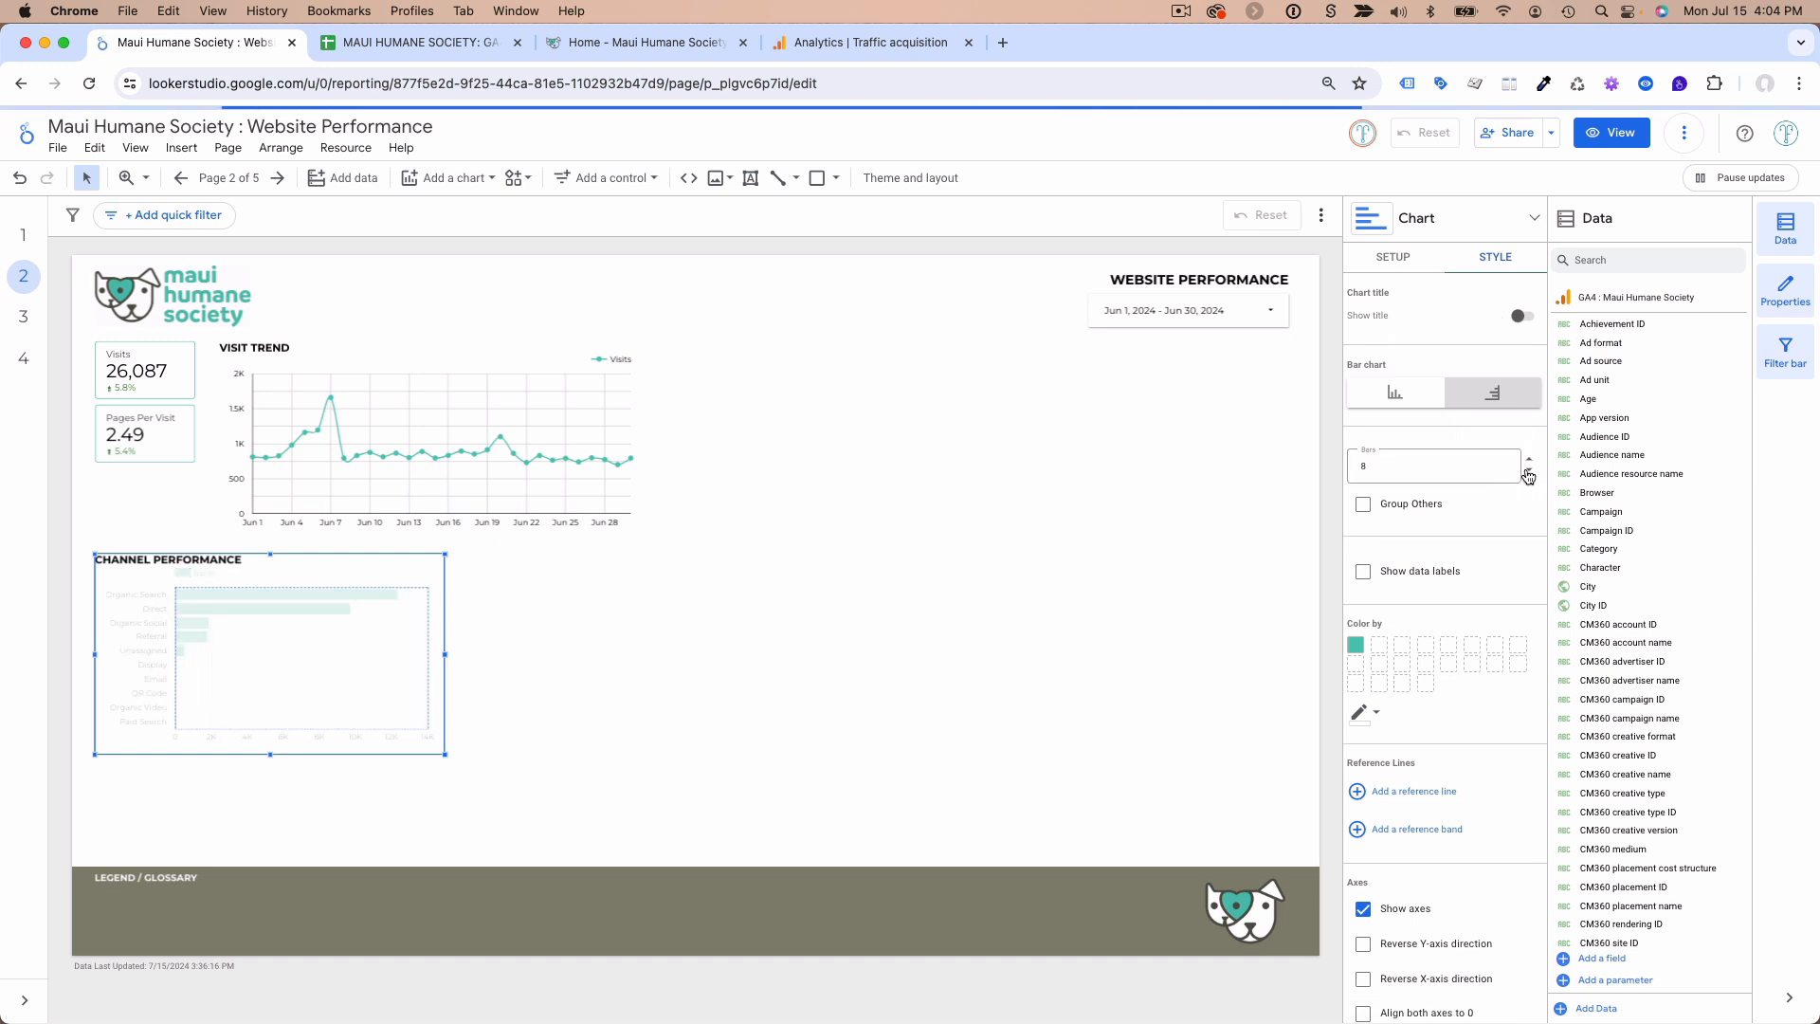
click(1528, 475)
click(1529, 475)
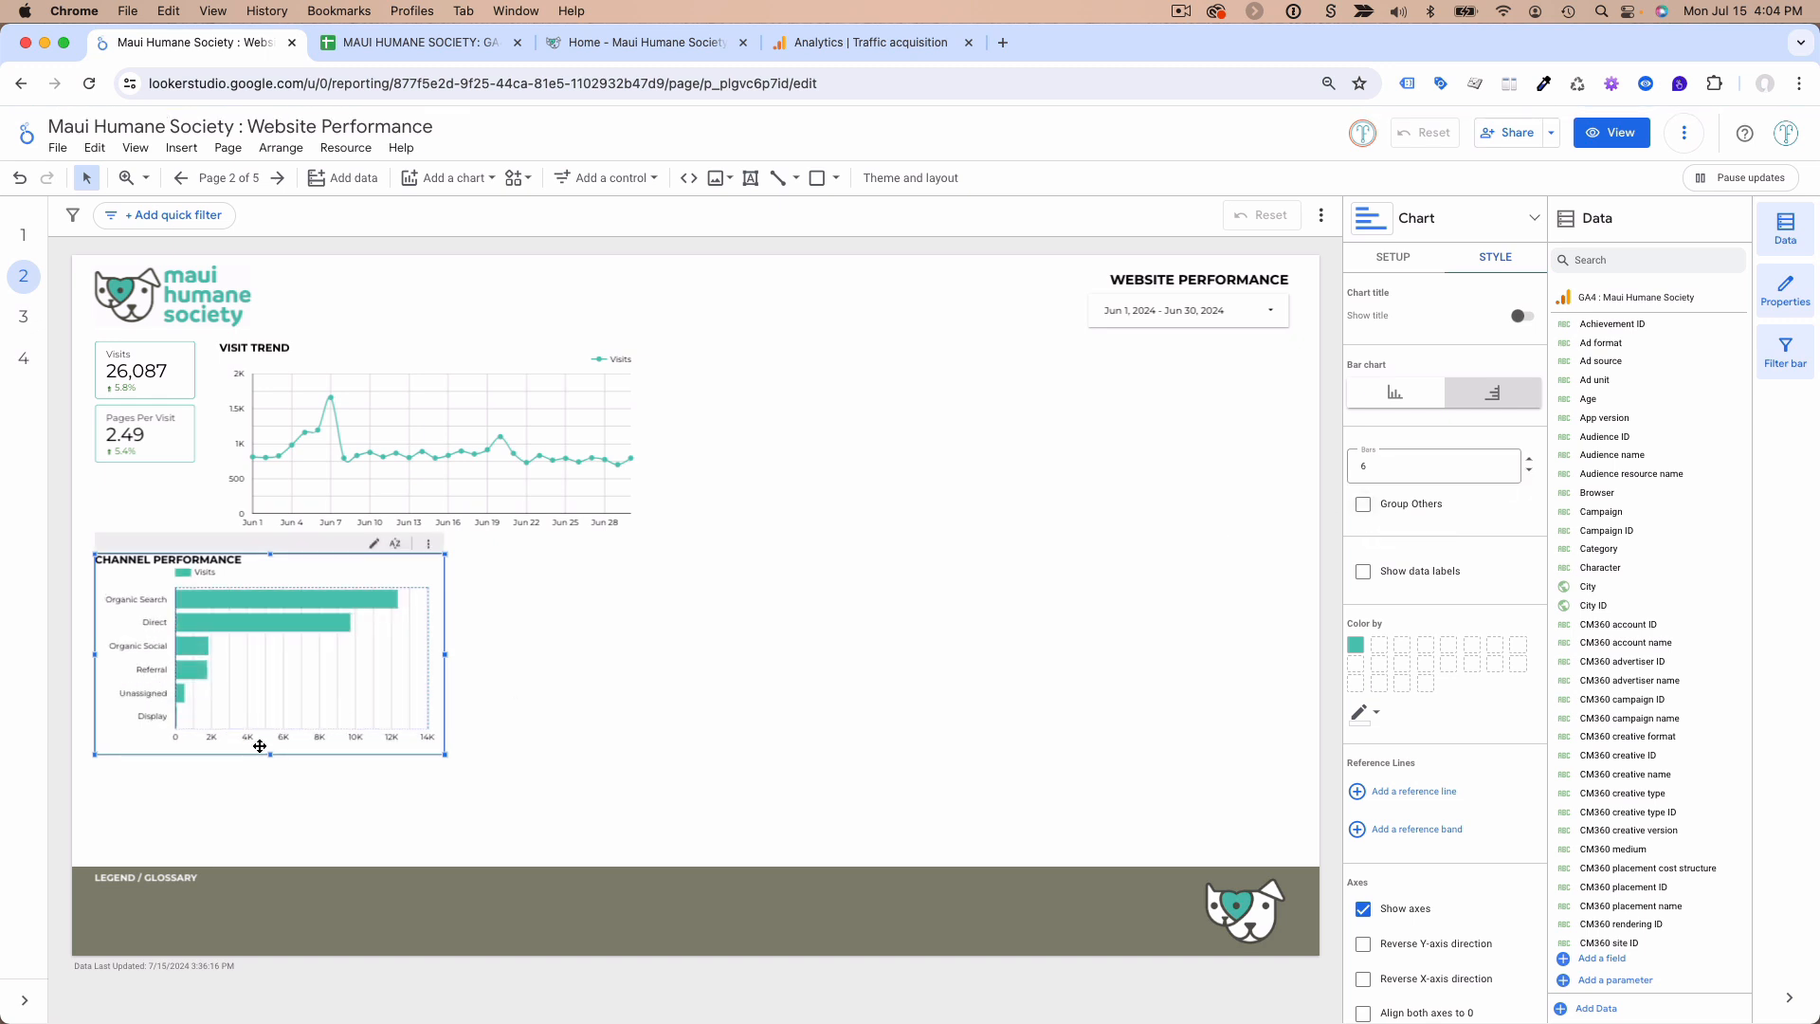
drag(270, 756, 269, 727)
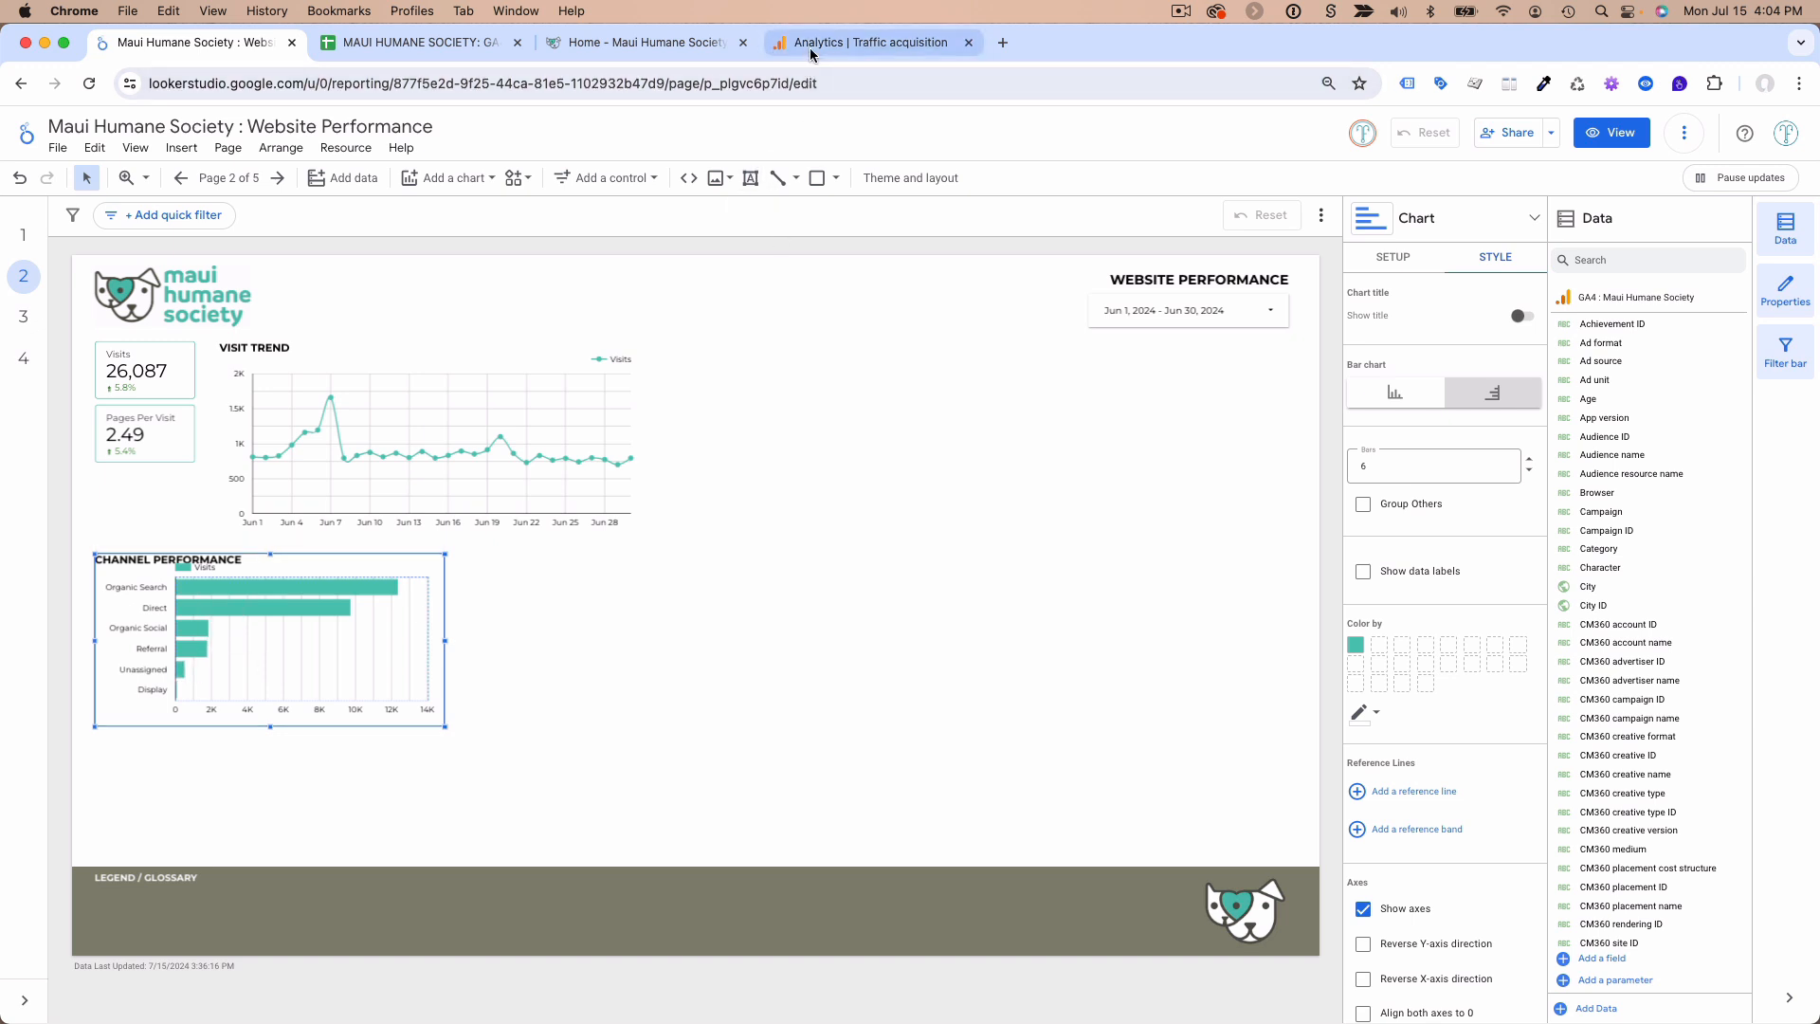
- Switch to Google Analytics, expand the property's Data display settings to locate Channel groups, and return to the Looker Studio report
click(871, 43)
click(27, 983)
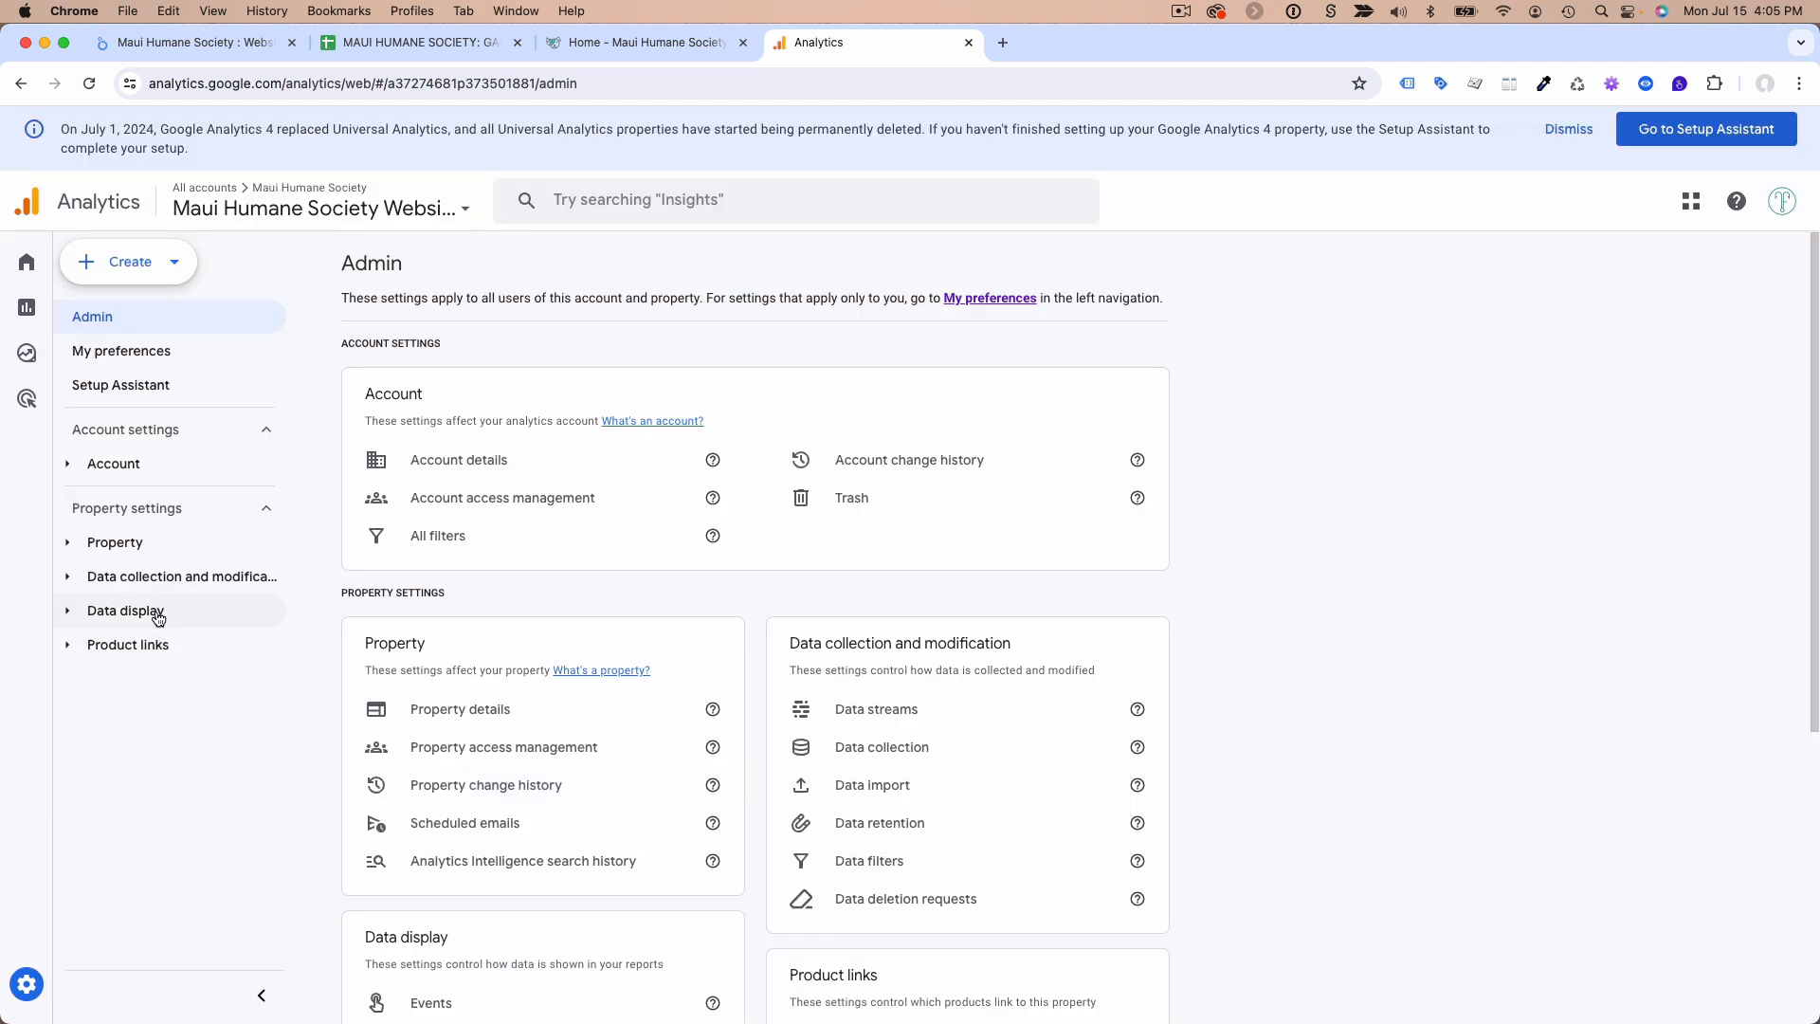
click(152, 611)
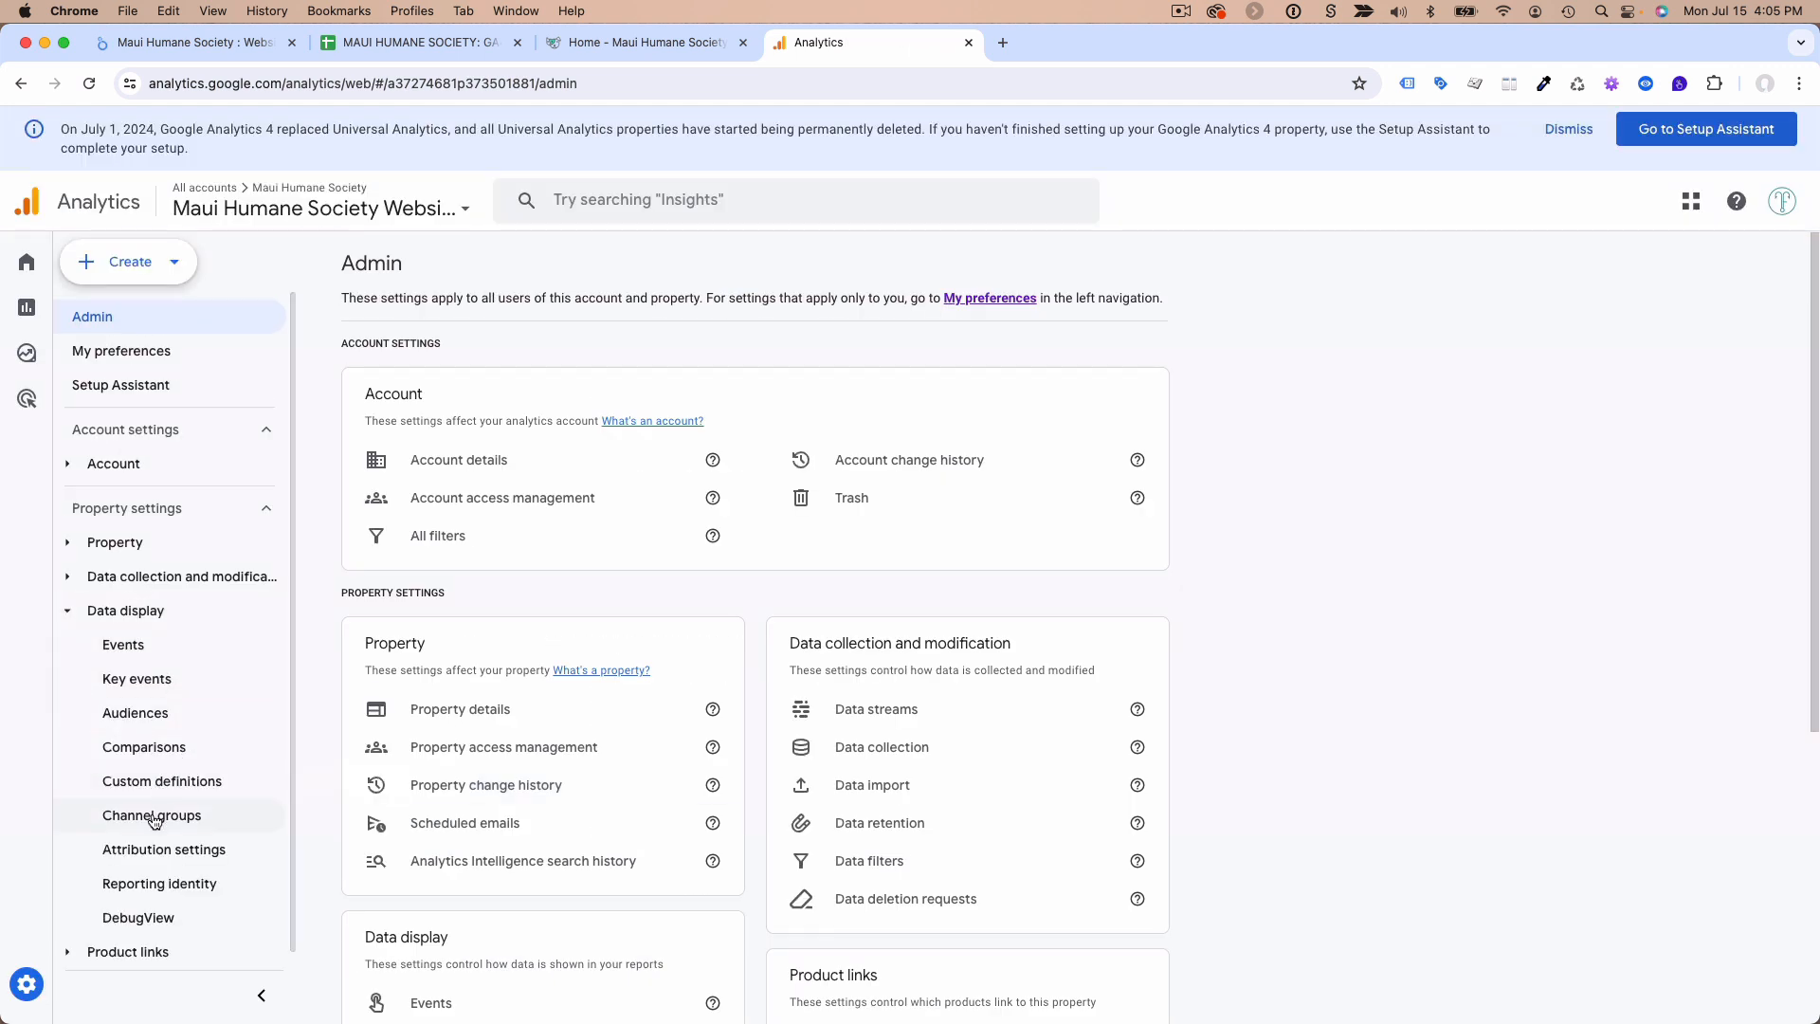
click(195, 43)
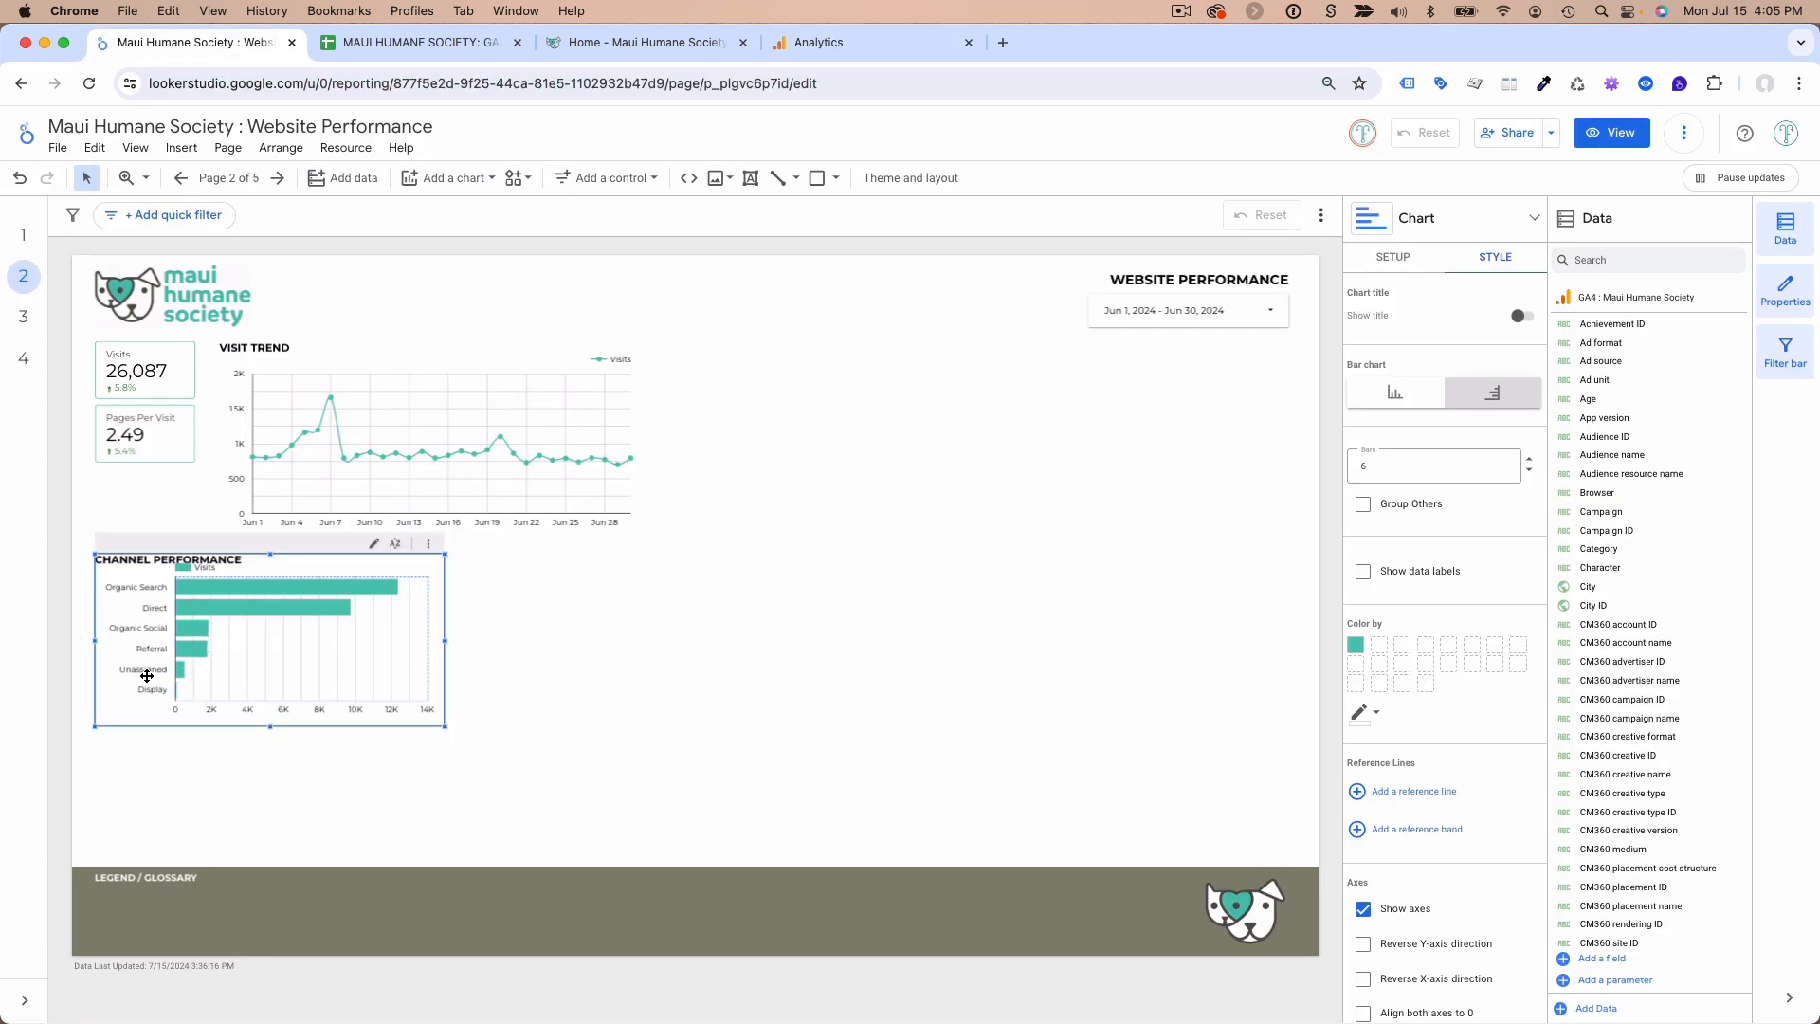
- Widen the channel bar chart slightly to the right and set its legend alignment to Right
drag(446, 640, 465, 640)
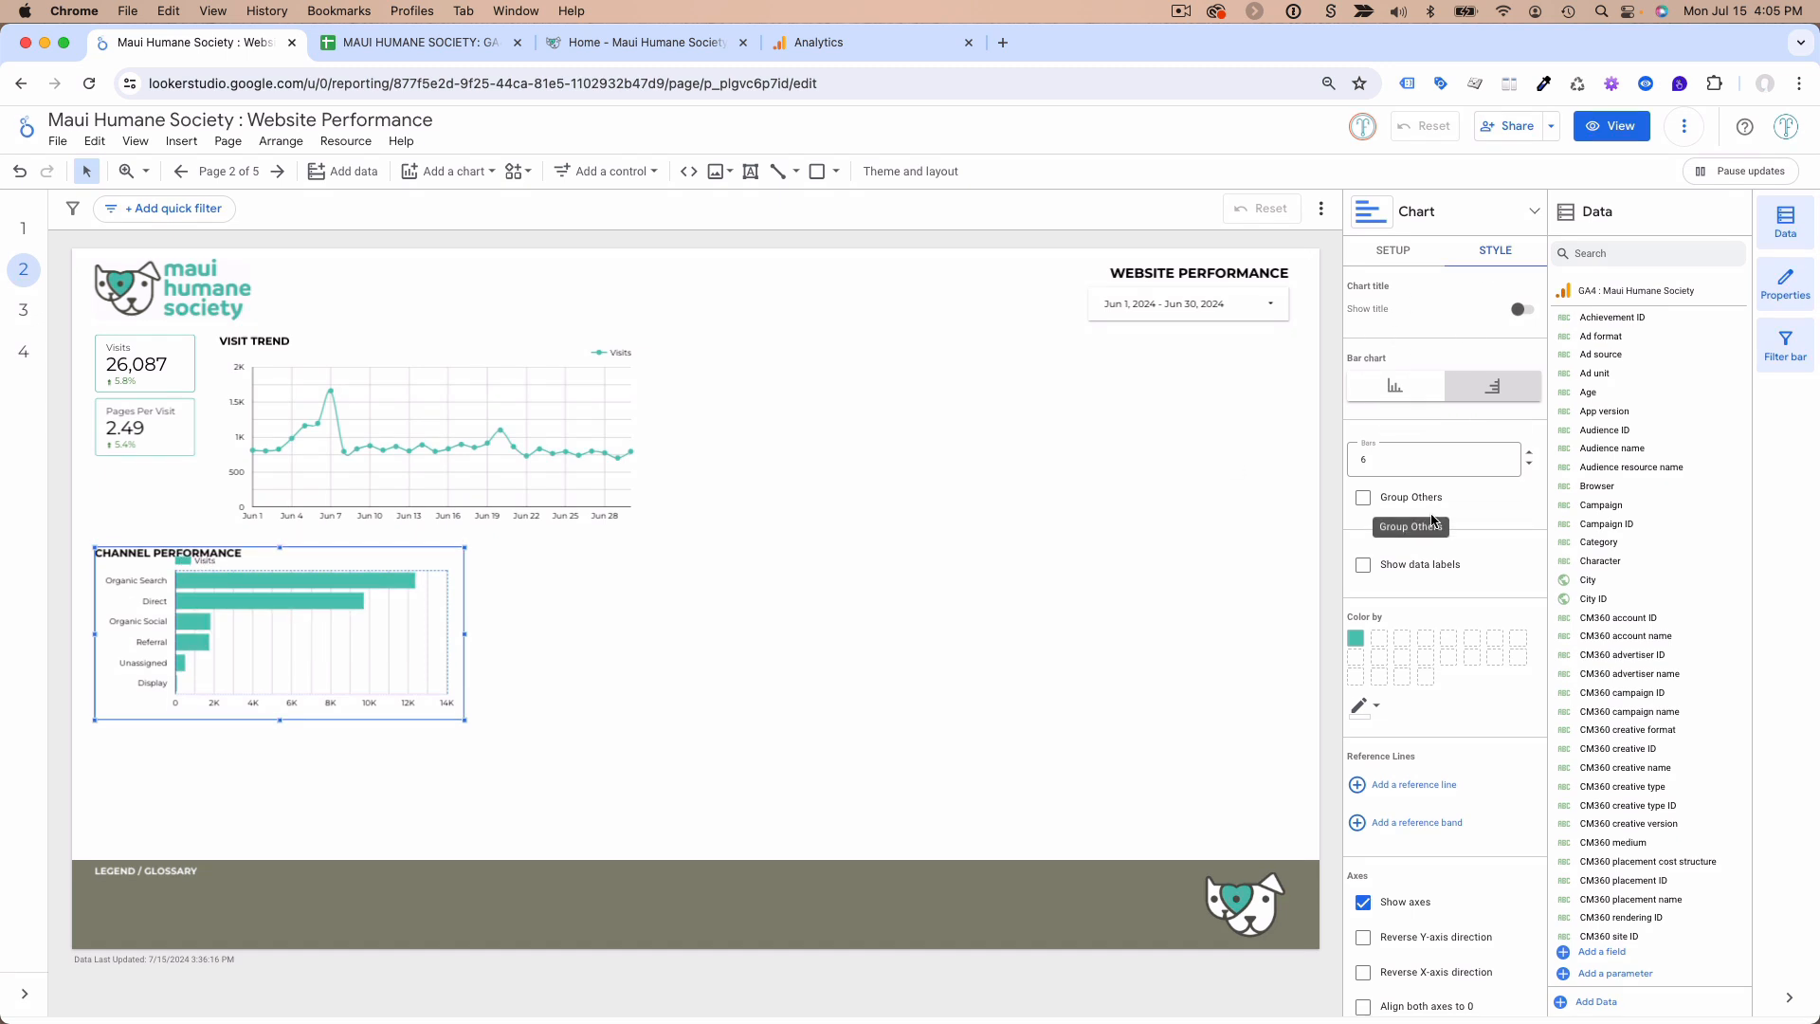
scroll(1483, 727, down, 3)
scroll(1483, 719, down, 10)
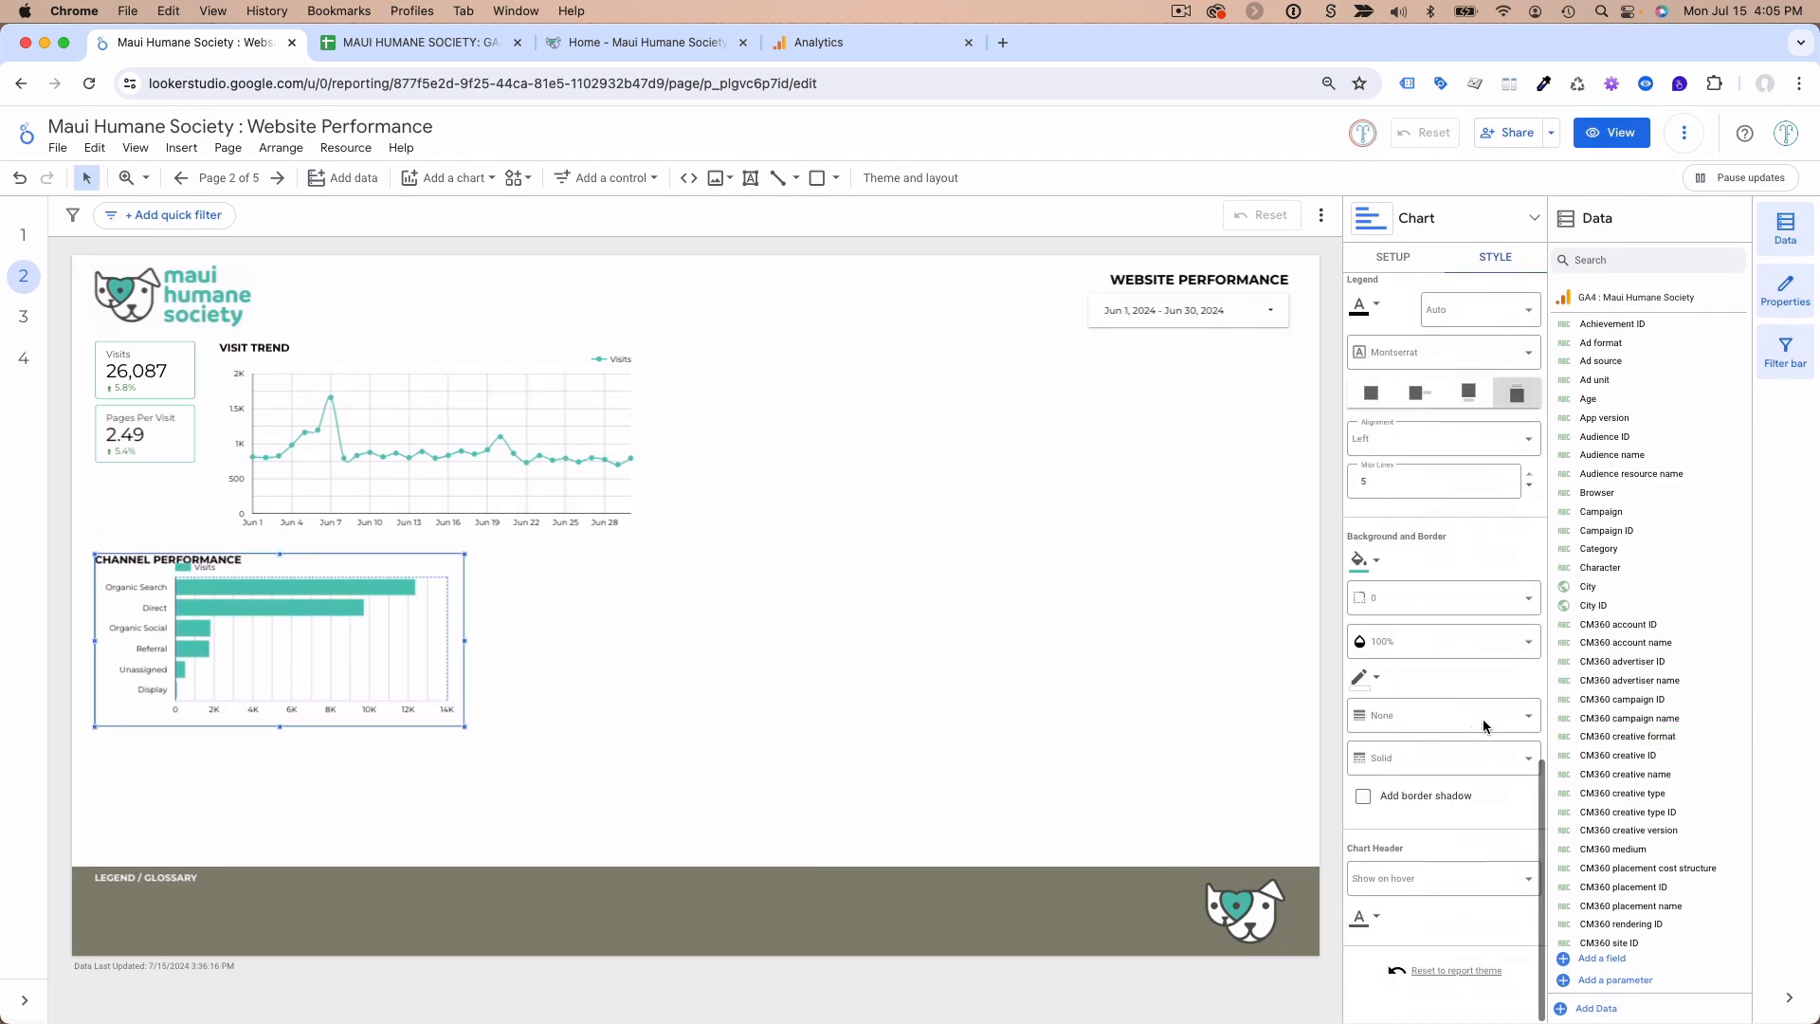
scroll(1436, 645, up, 1)
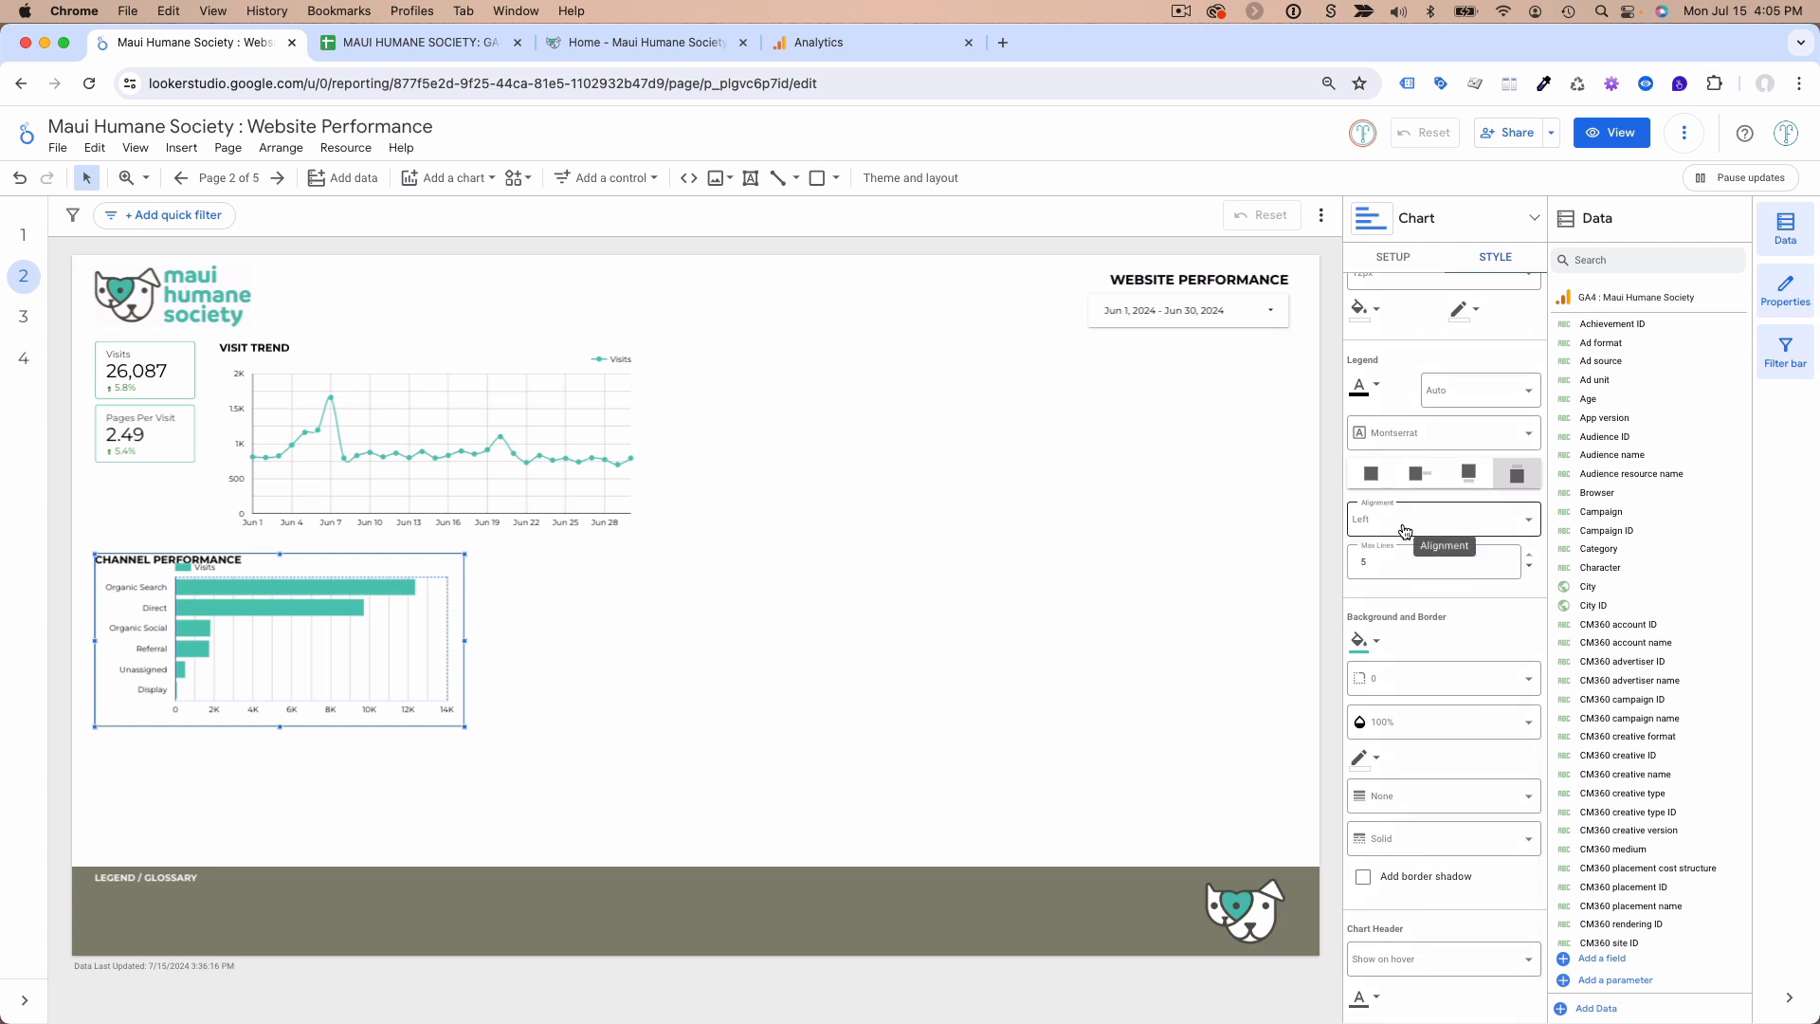
click(1403, 521)
click(1386, 649)
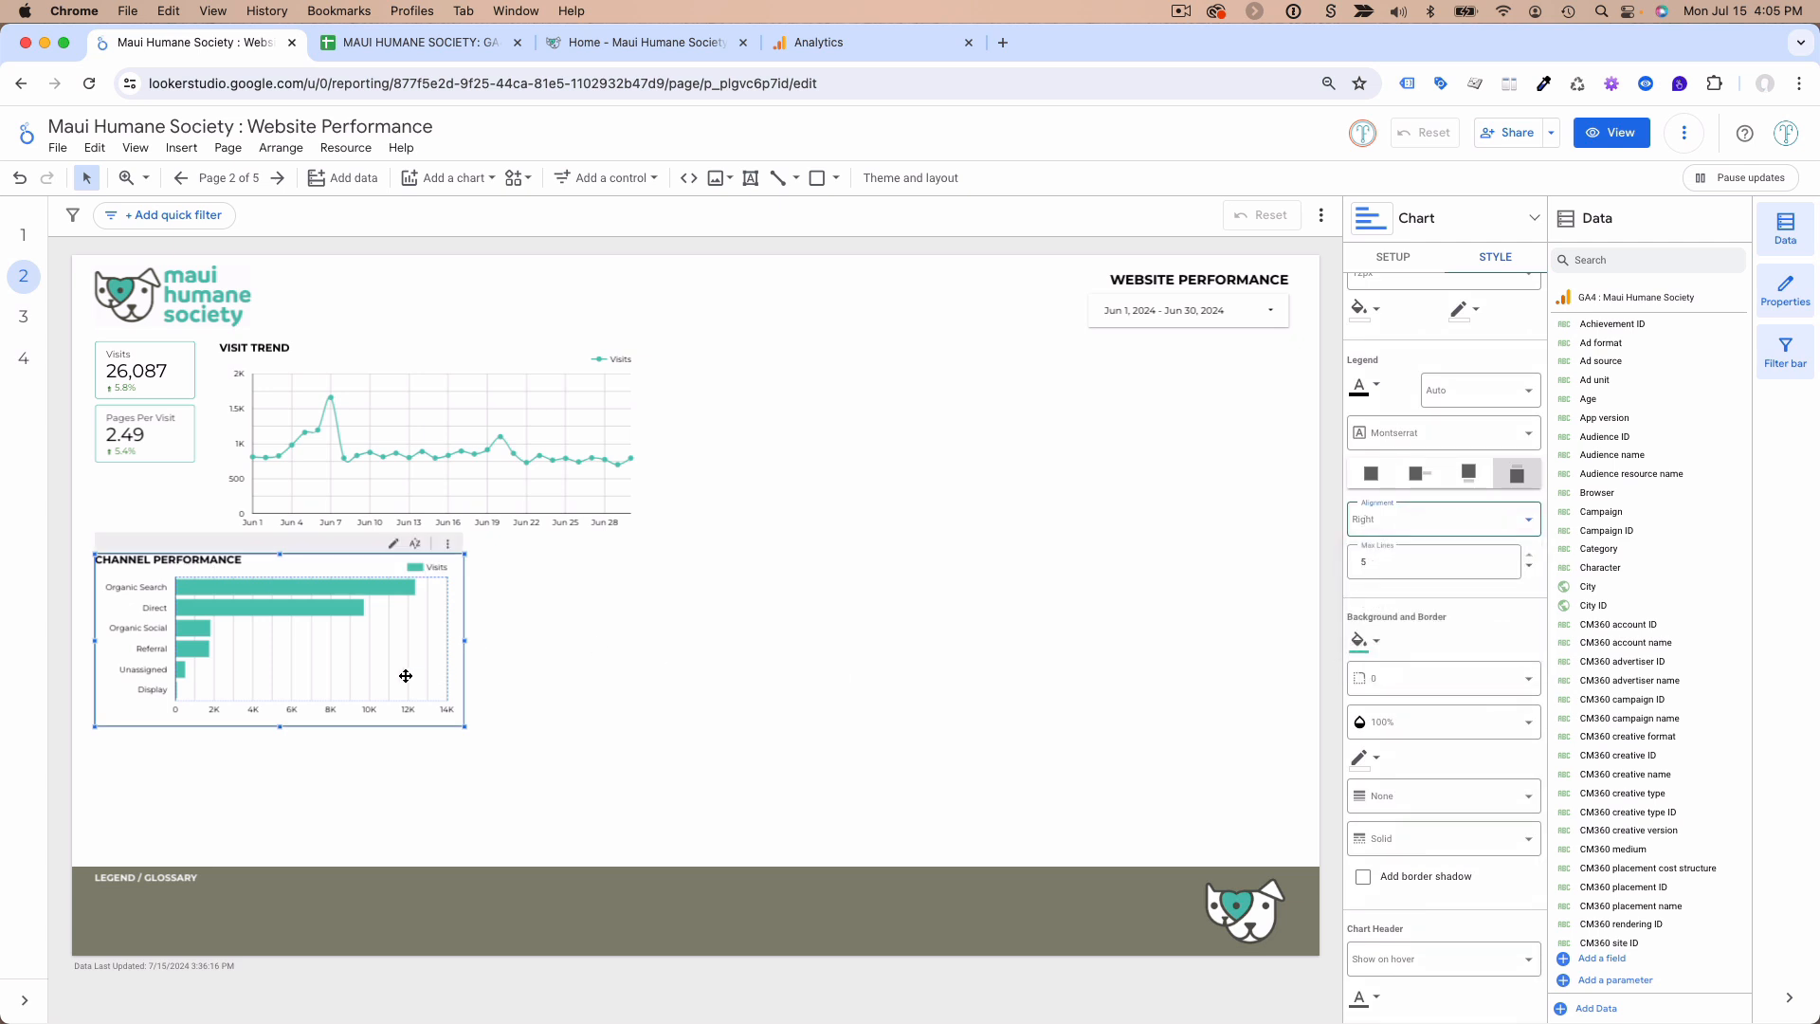
- Move the bar chart and its CHANNEL PERFORMANCE heading slightly up, and shorten the chart from its bottom edge
drag(339, 563, 339, 561)
click(540, 617)
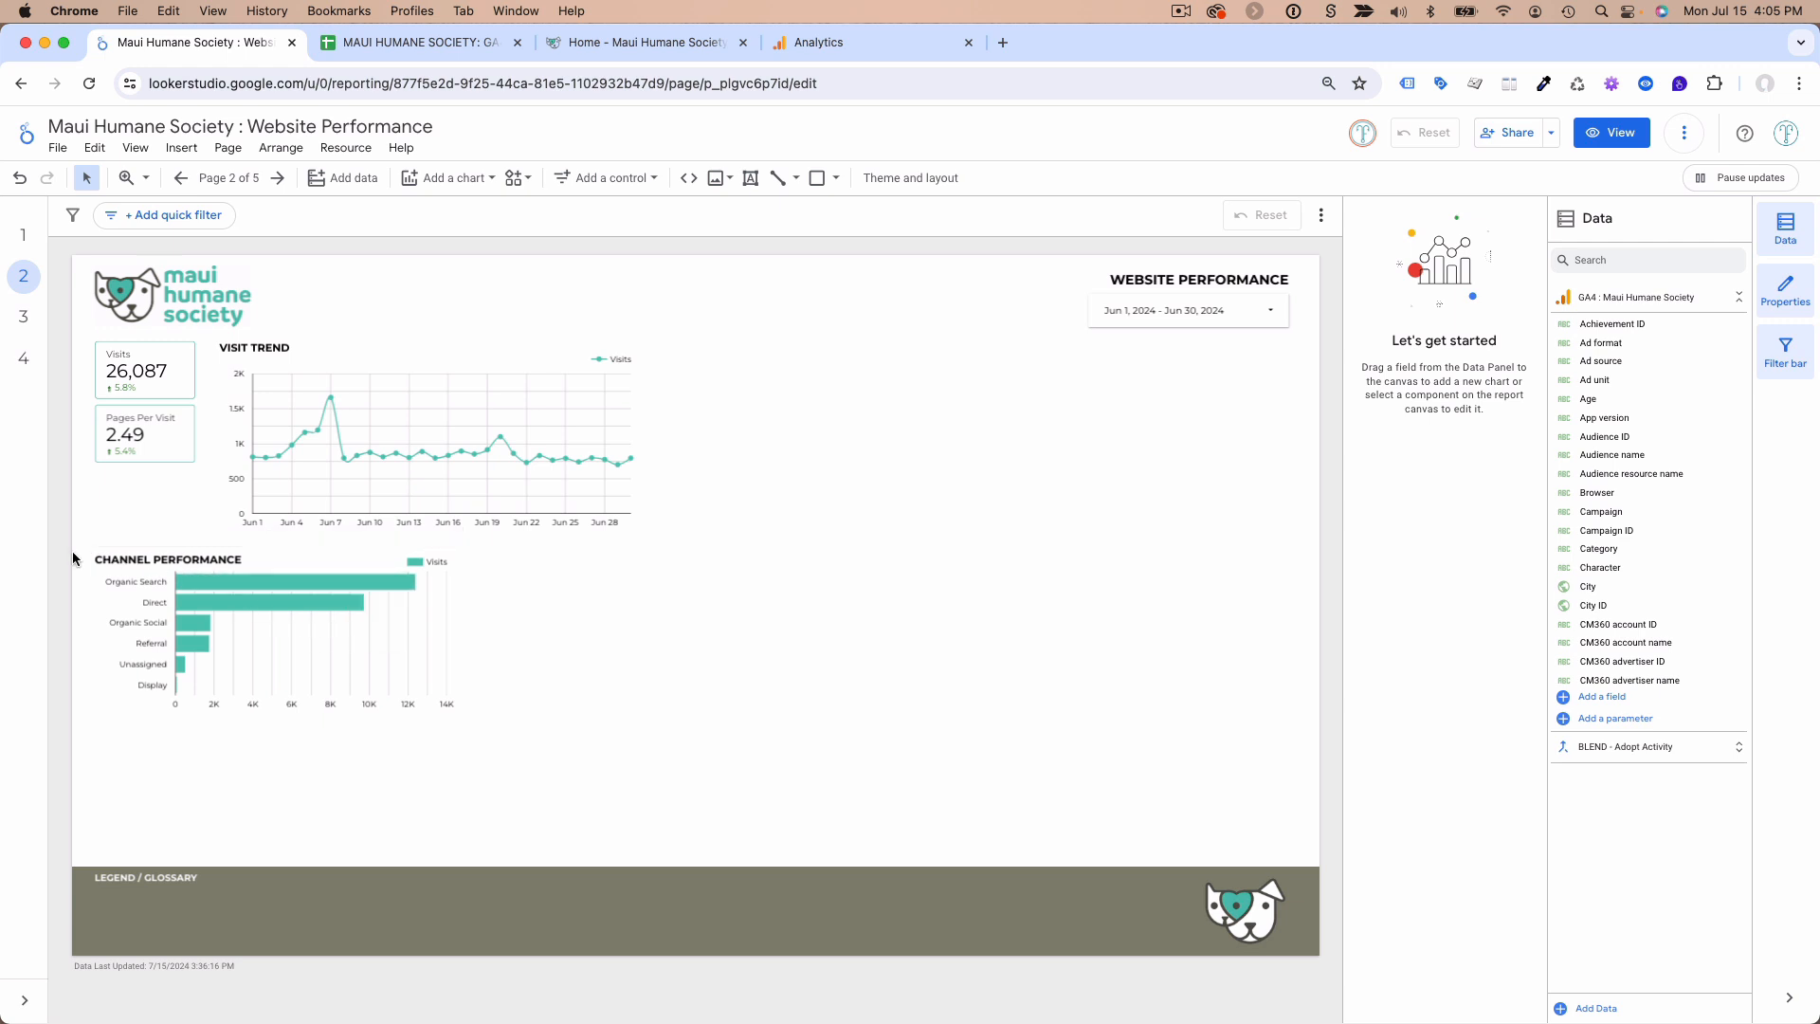
drag(72, 551, 290, 664)
click(508, 642)
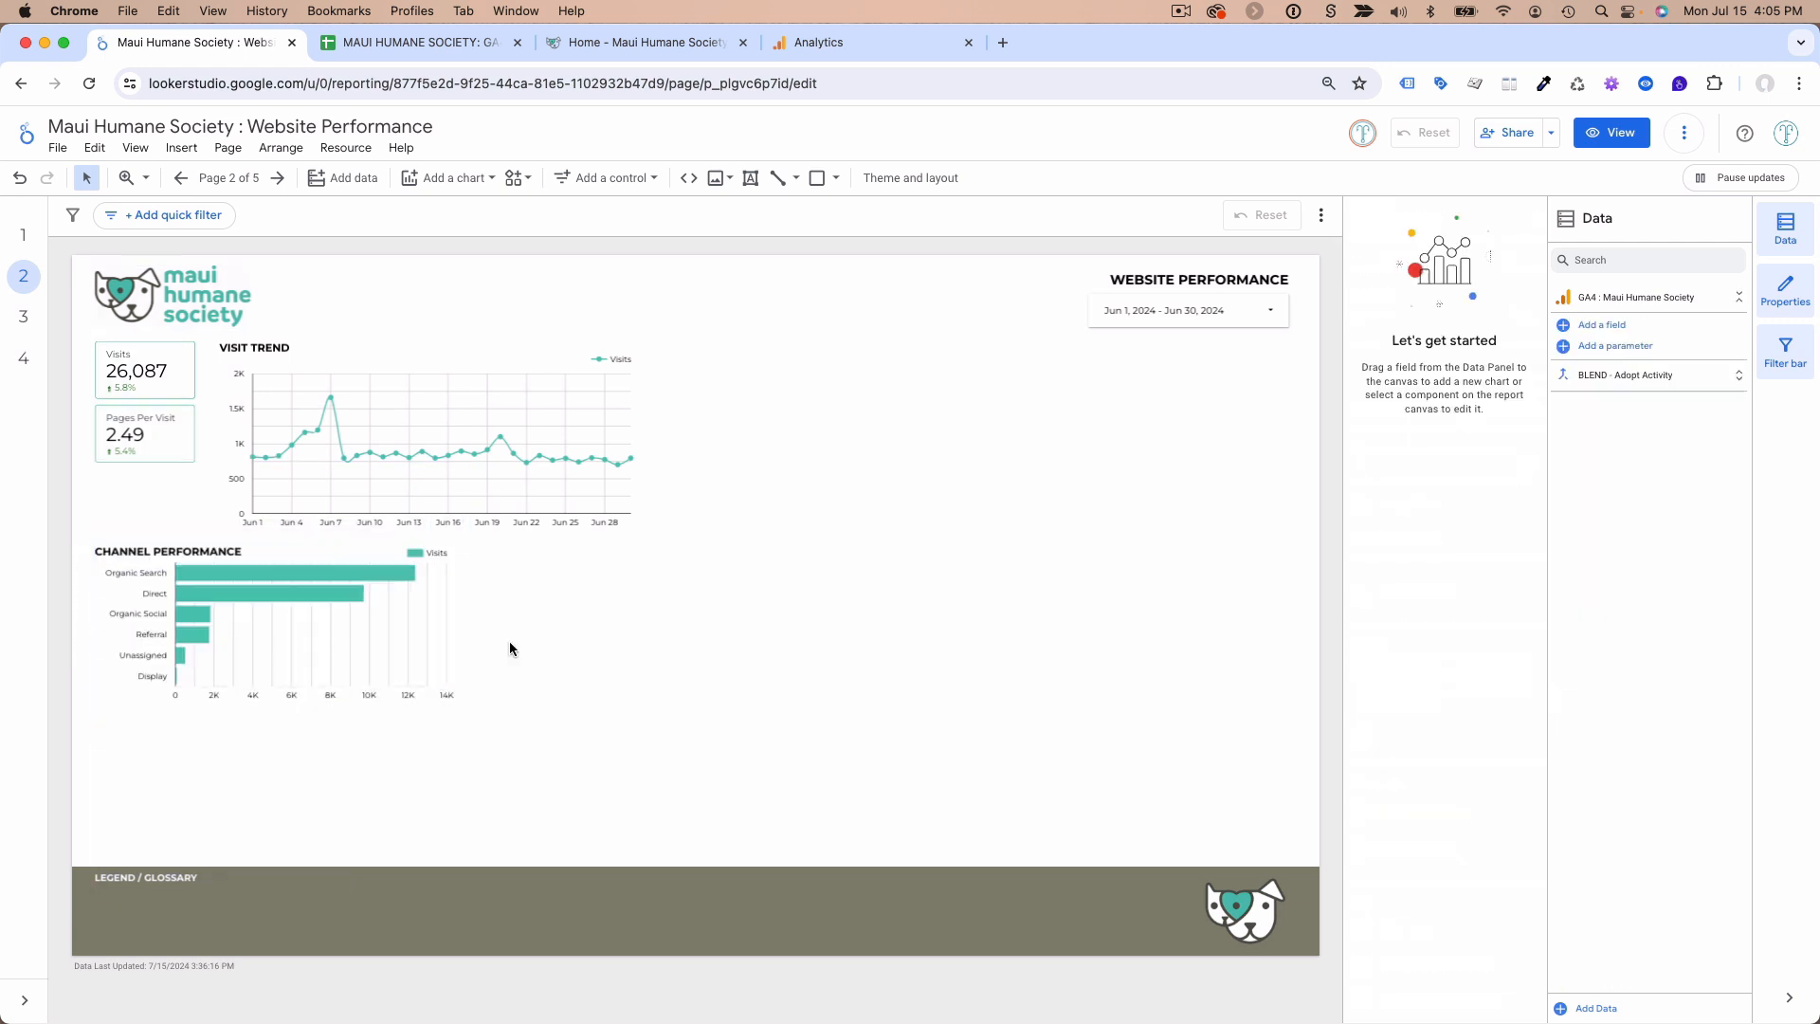
click(362, 552)
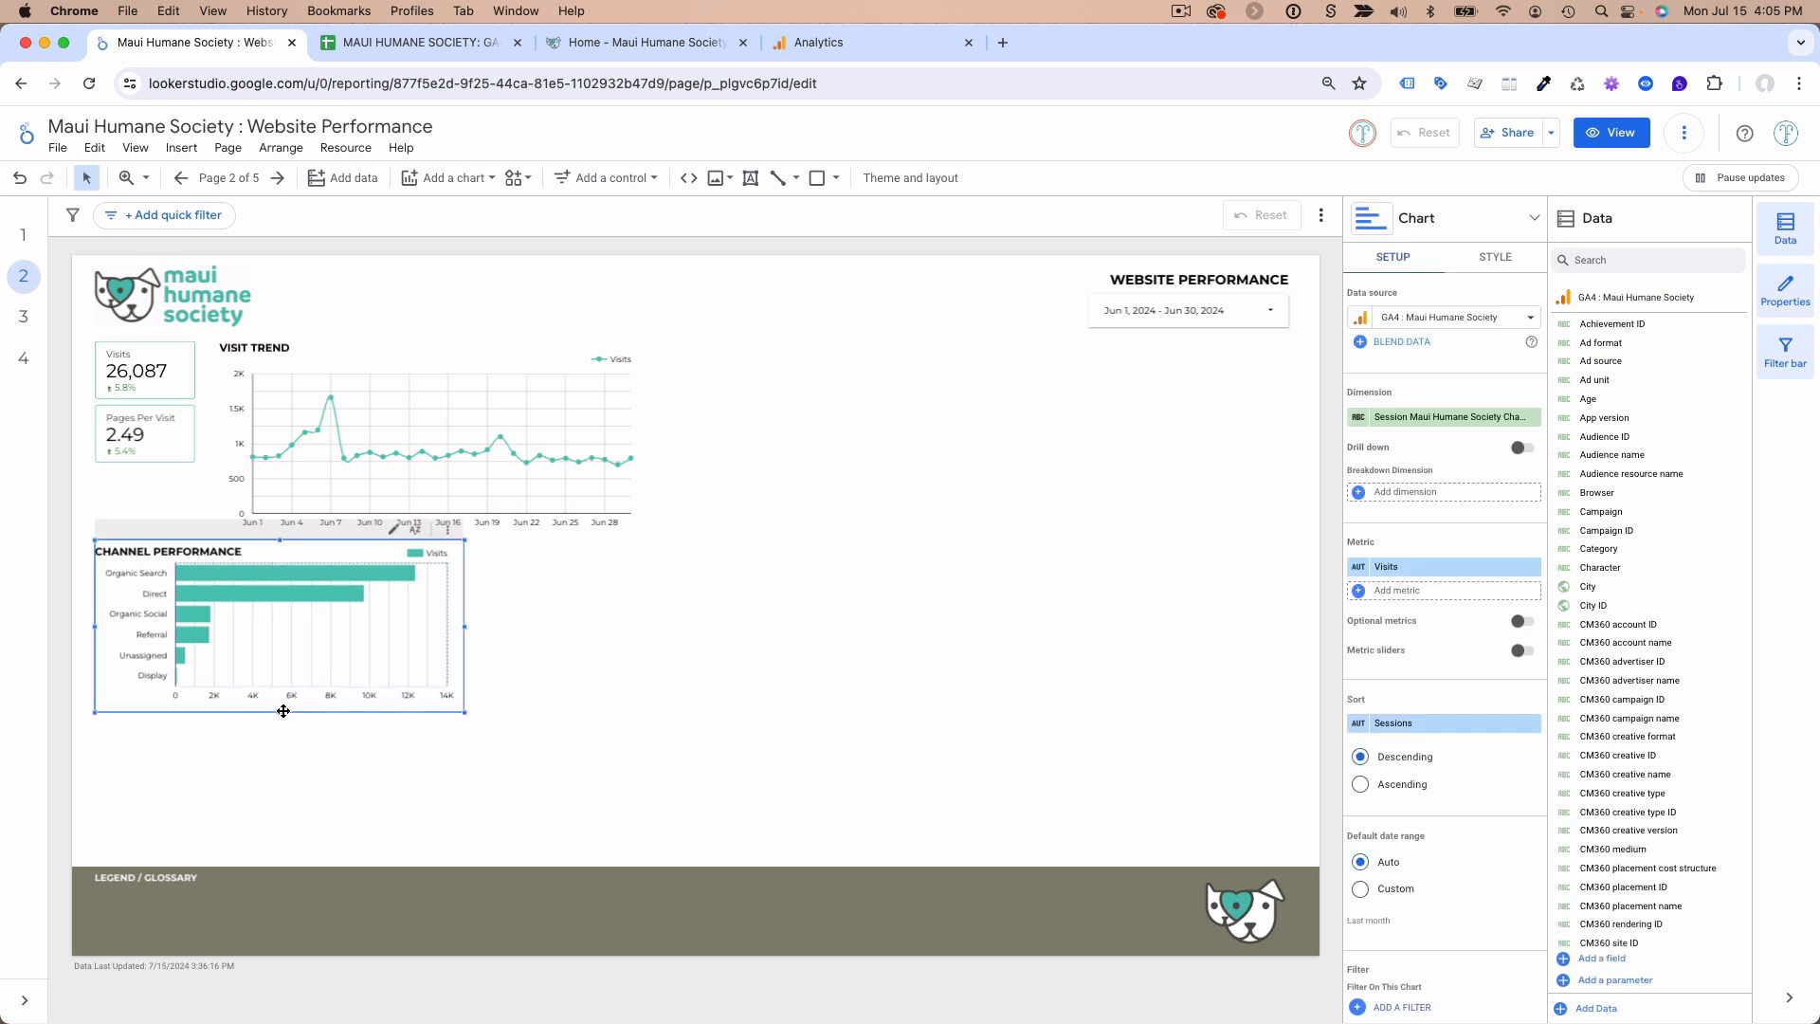
drag(280, 713, 281, 697)
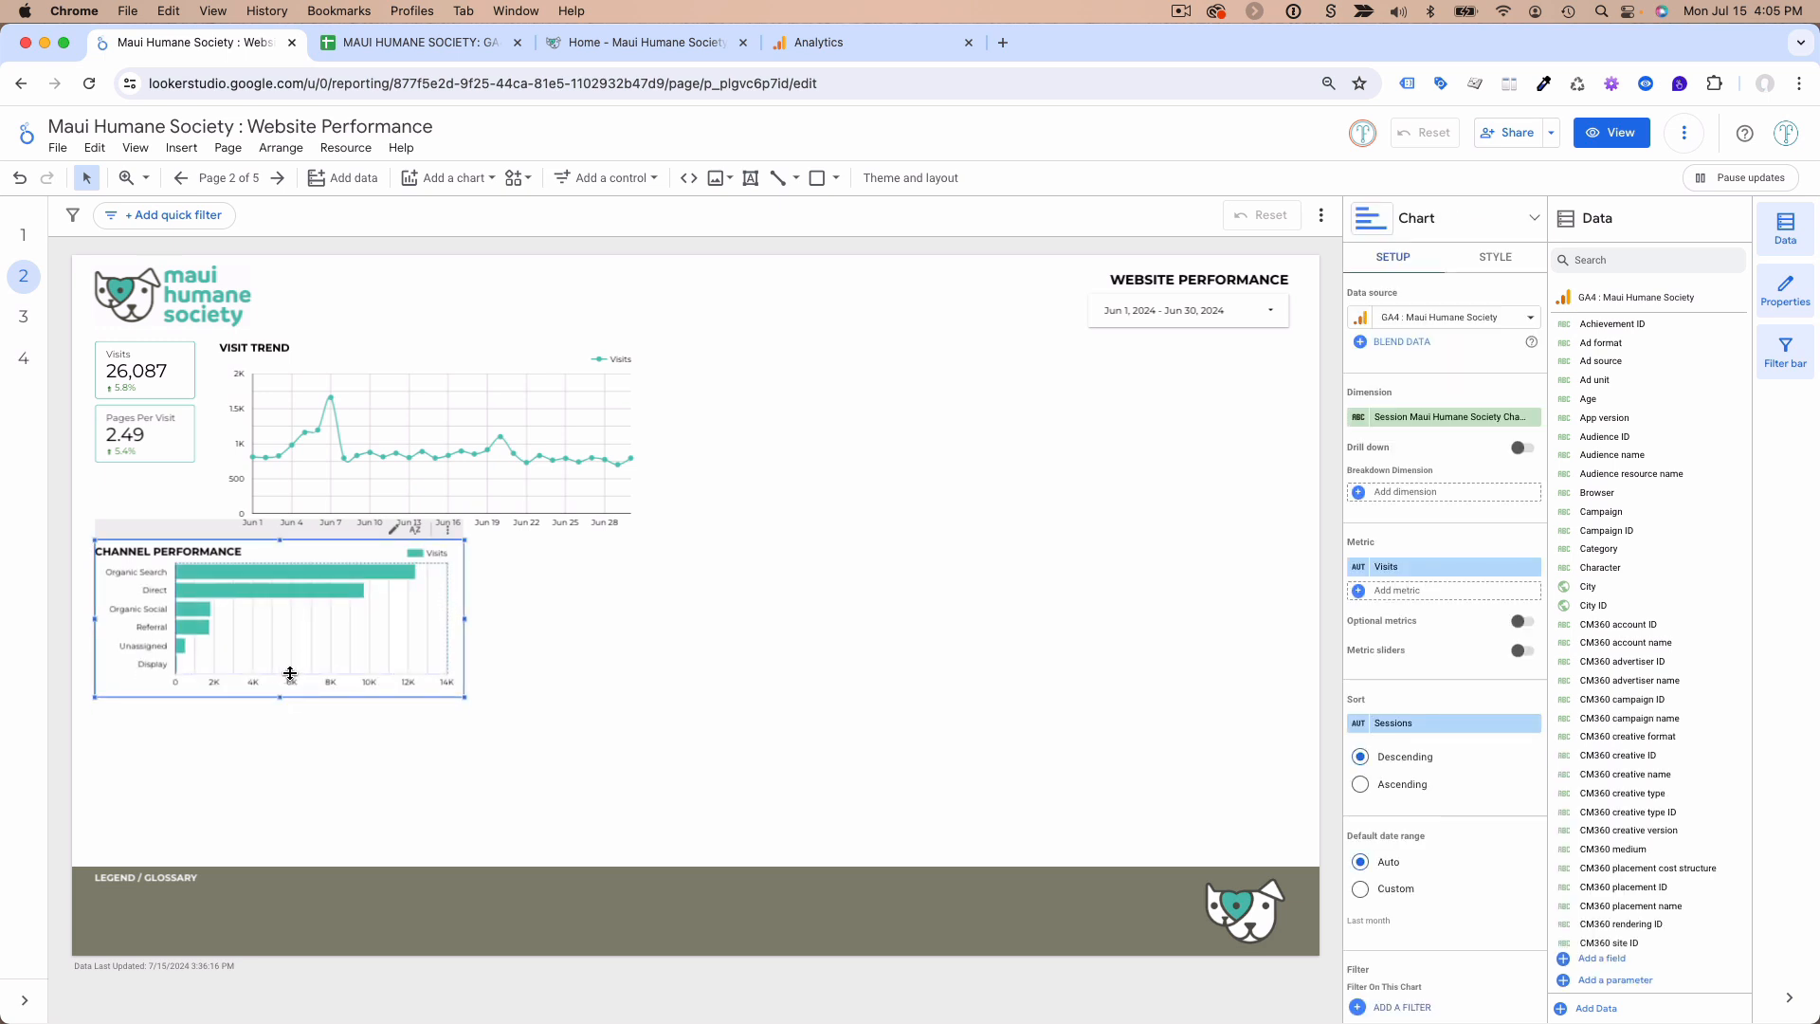
click(521, 644)
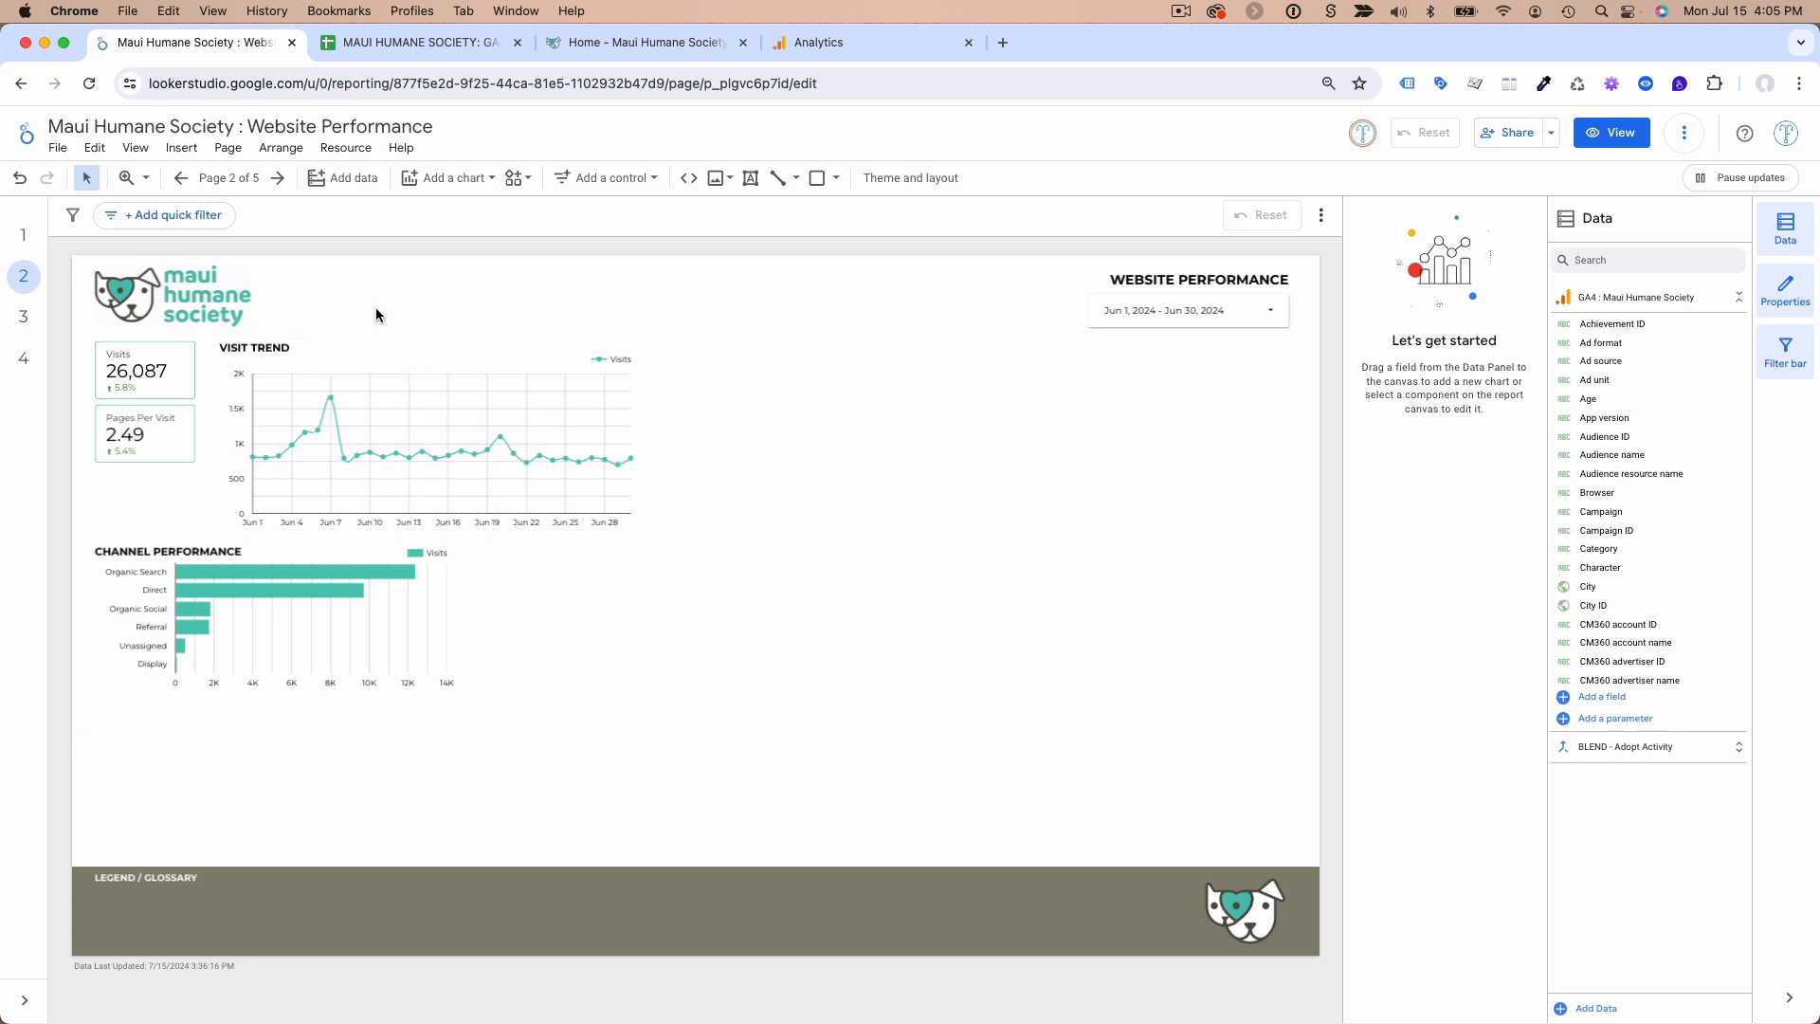
- Review the source / medium measurement questions and their table chart types in the GA4 Documentation spreadsheet
click(408, 45)
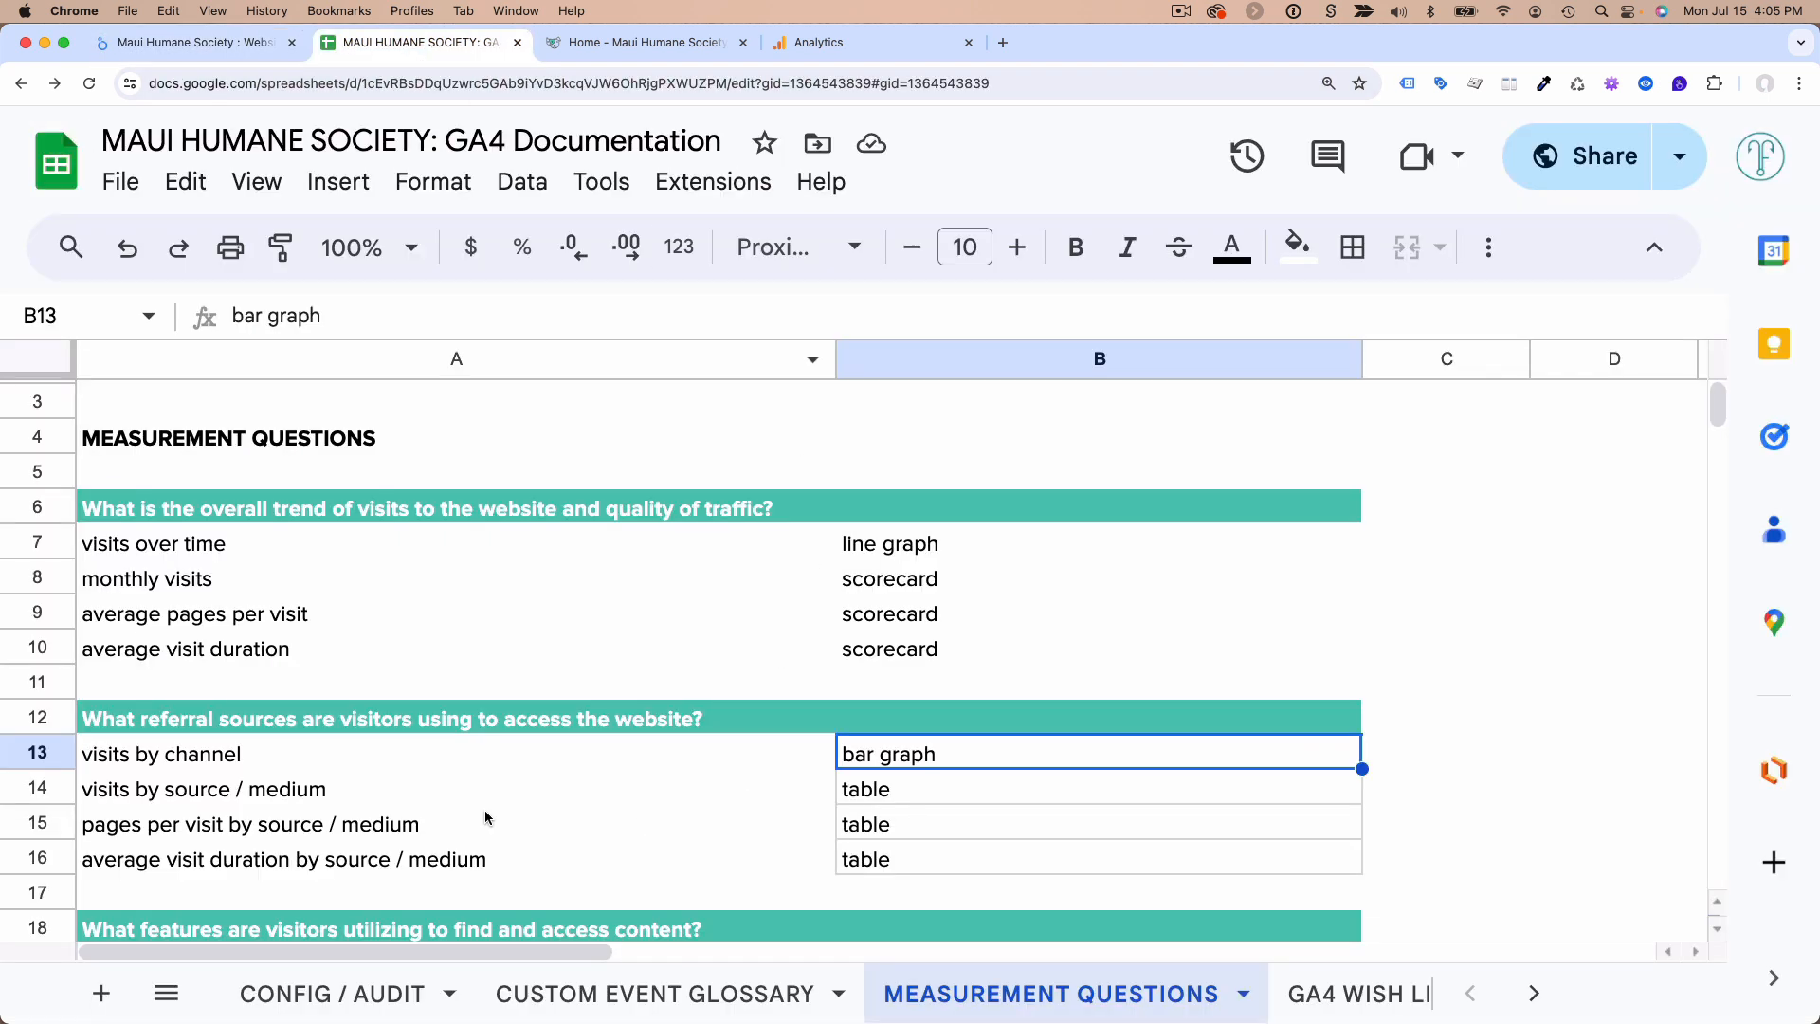
drag(413, 804, 408, 831)
click(179, 789)
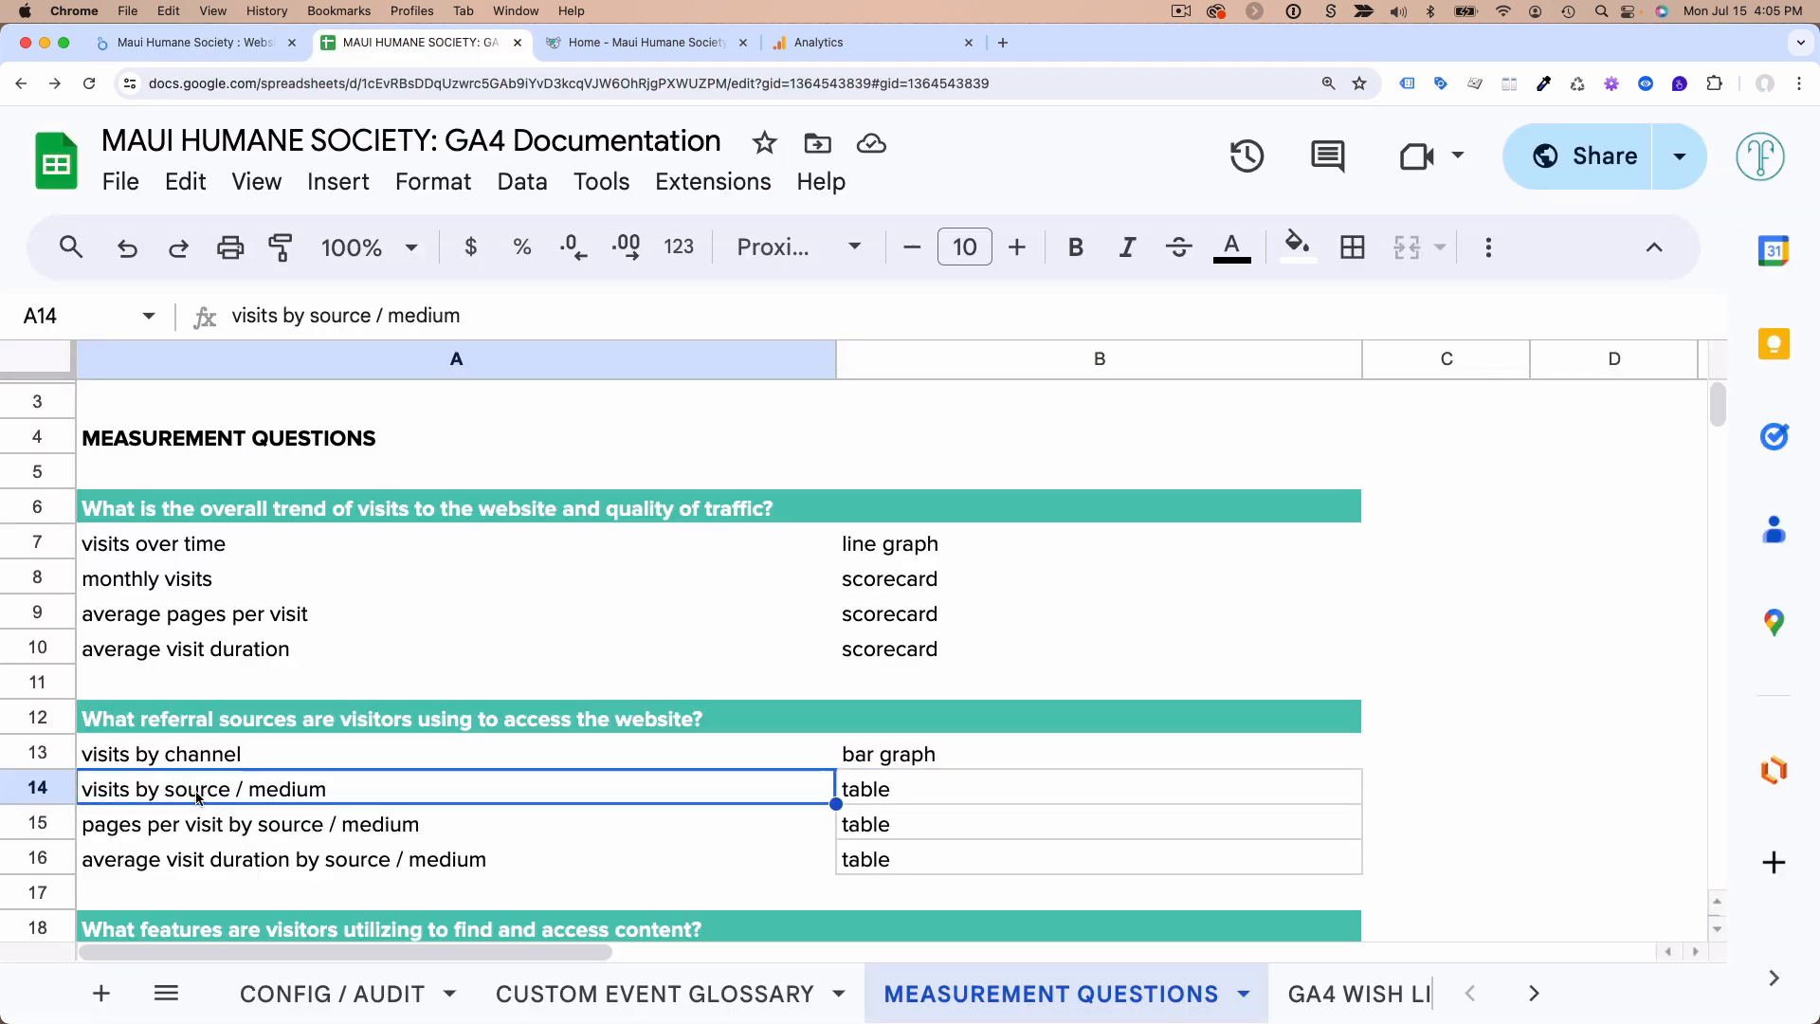
double_click(174, 788)
drag(173, 789, 378, 792)
click(378, 793)
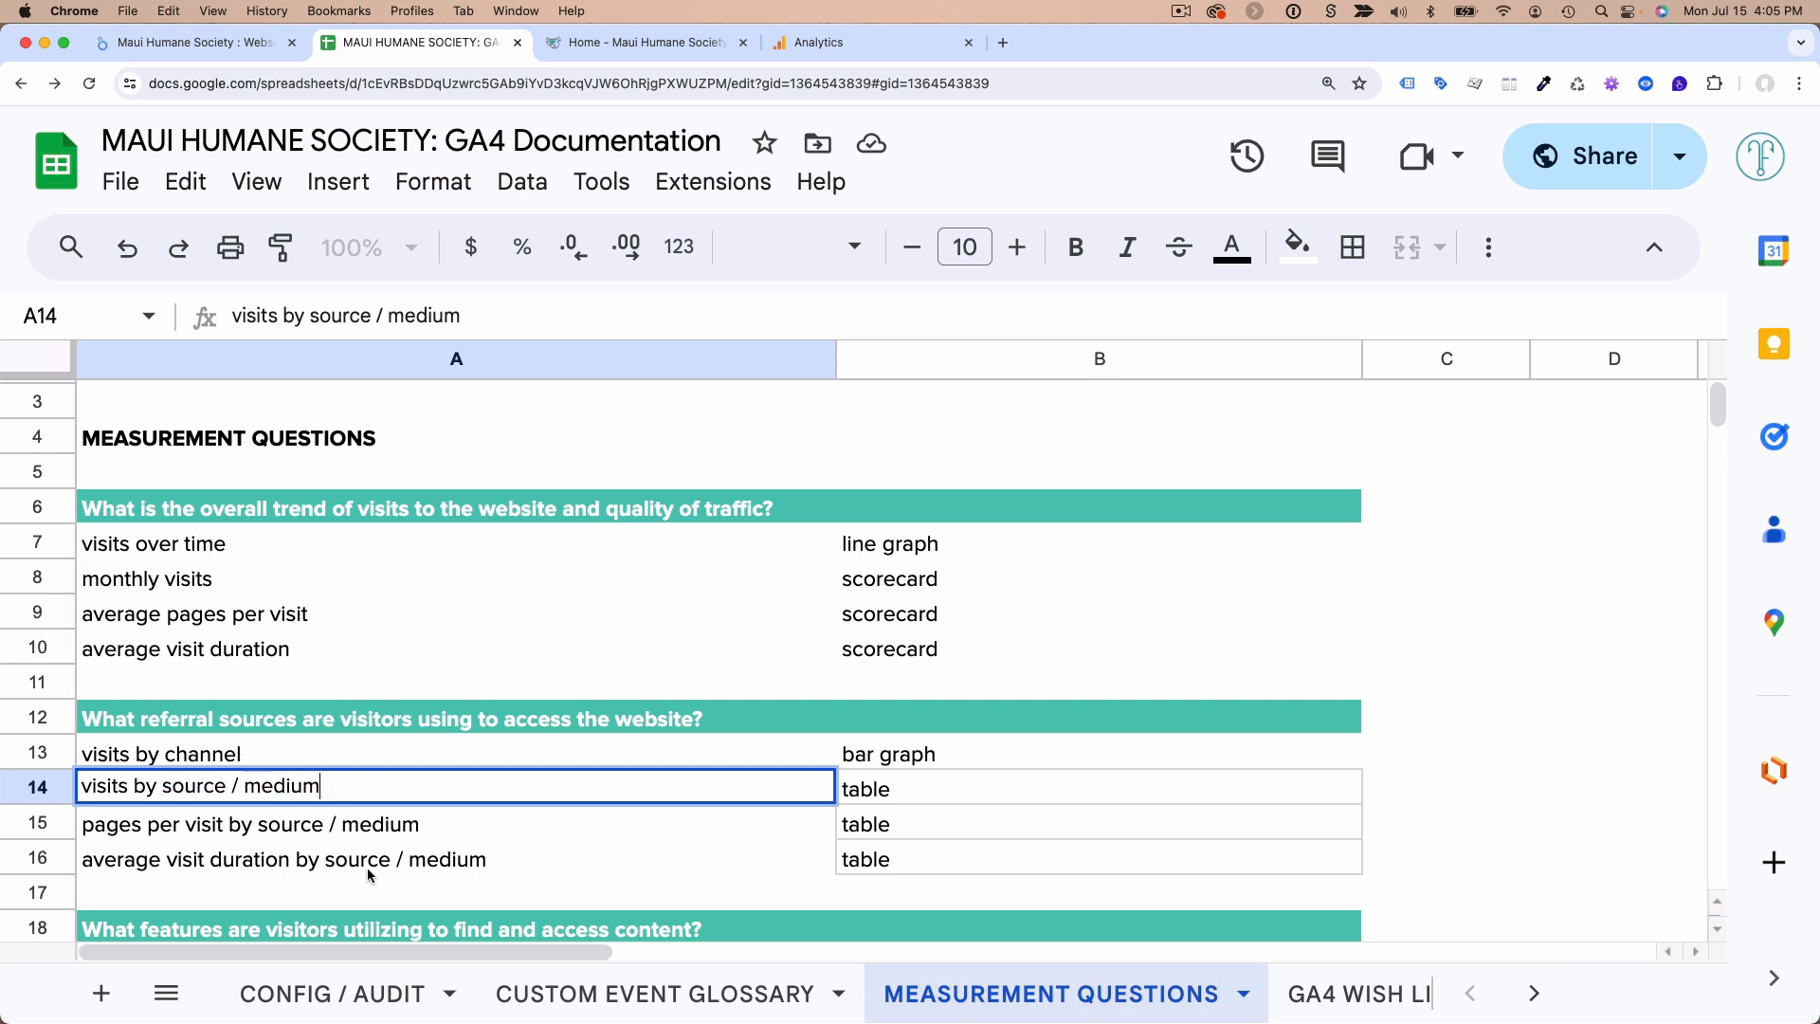
click(345, 896)
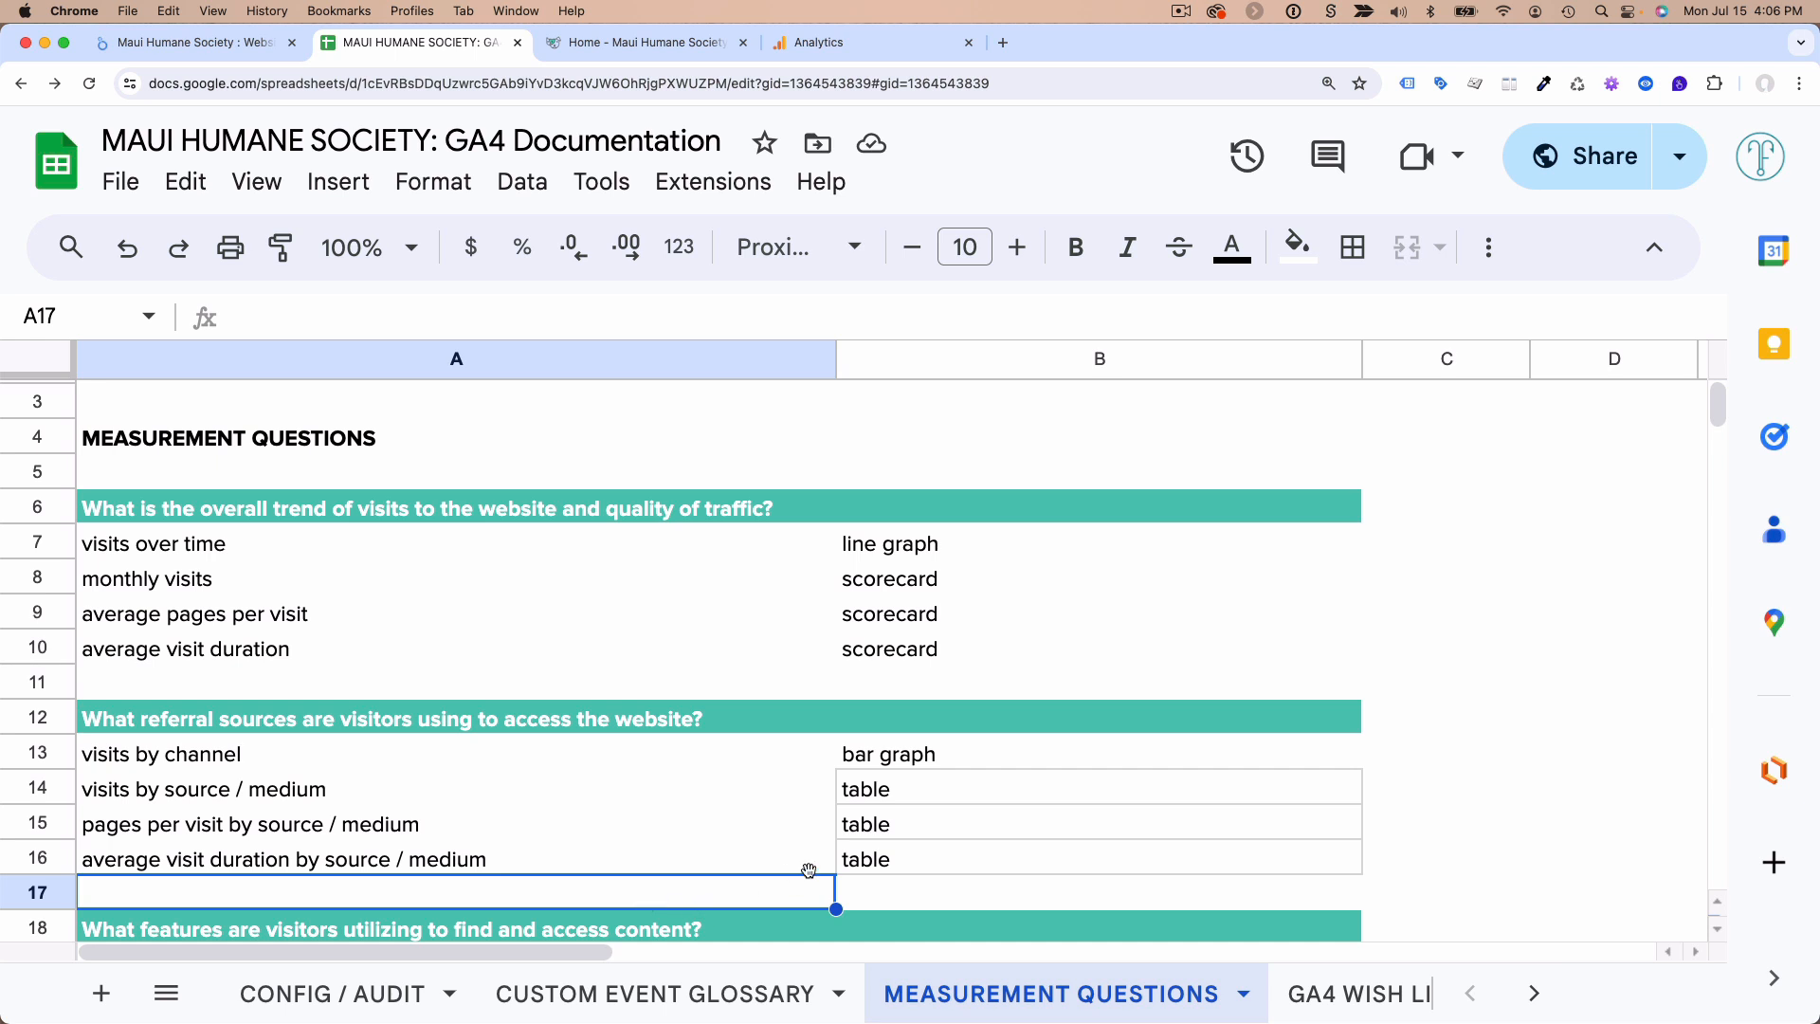
drag(874, 801, 878, 860)
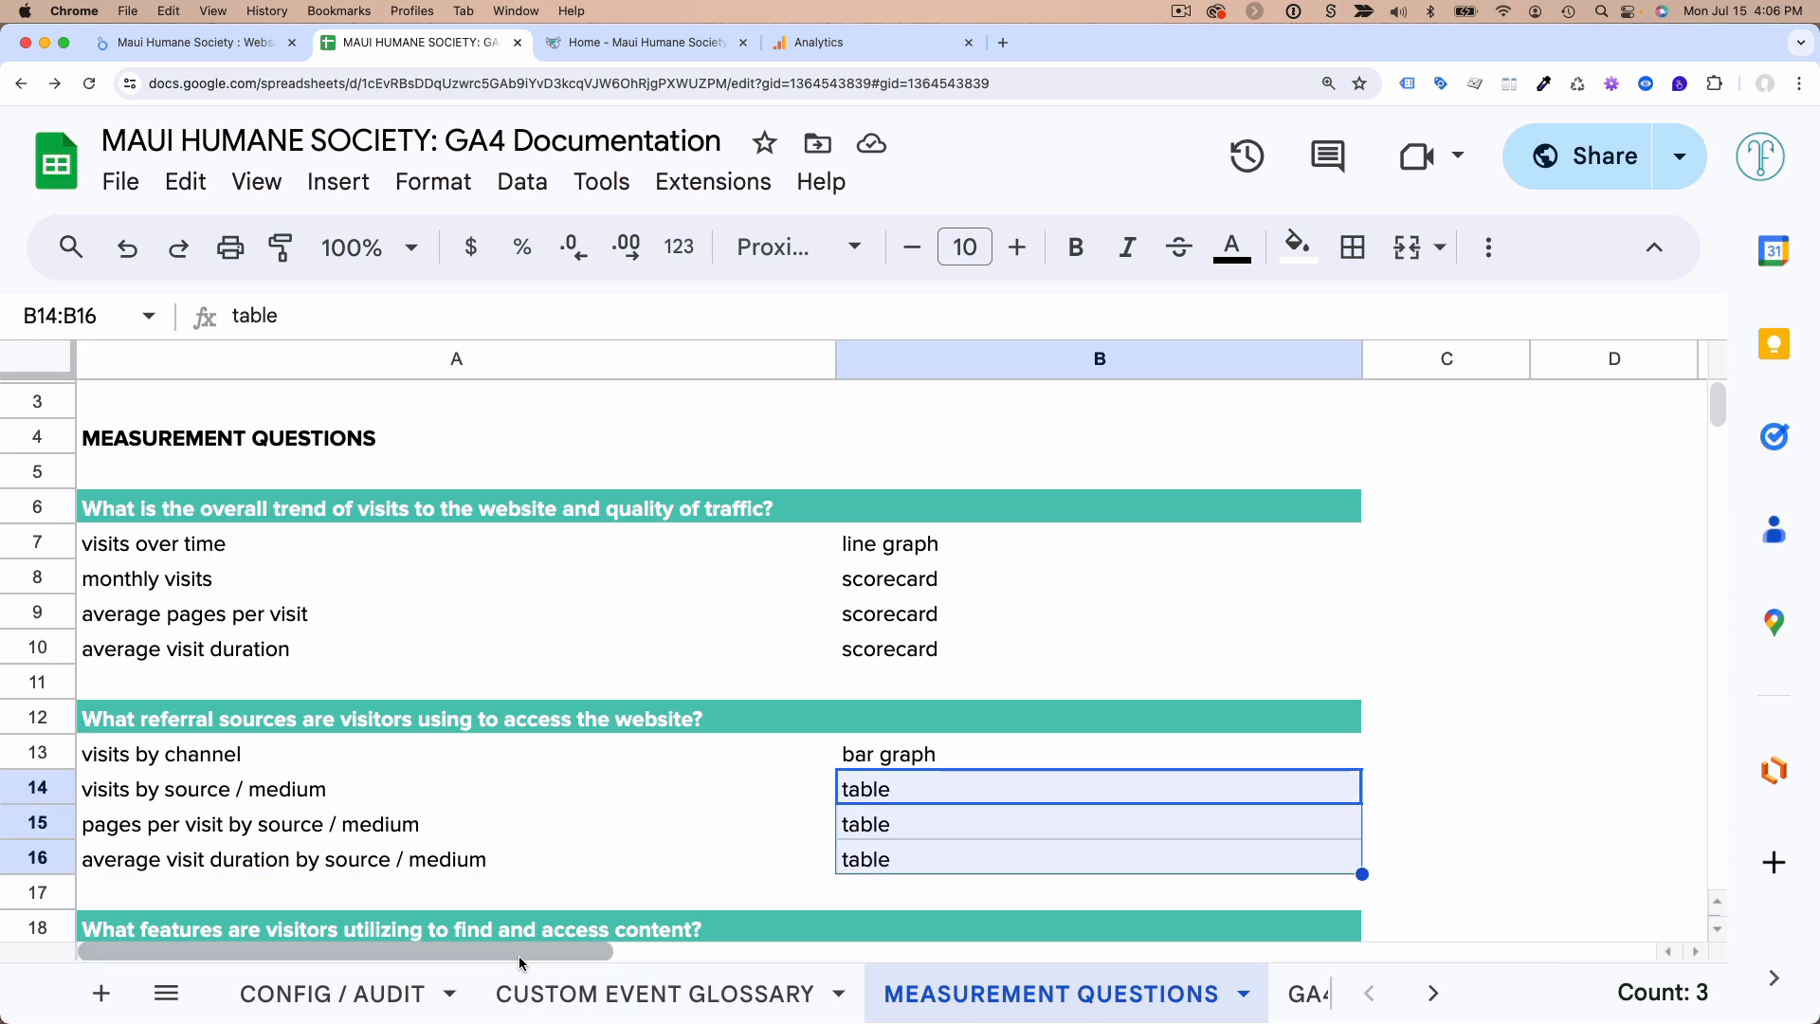
- Back in the Looker Studio report, add a table under the bar chart, match the chart's width, and shorten it to end above the LEGEND / GLOSSARY band
click(265, 55)
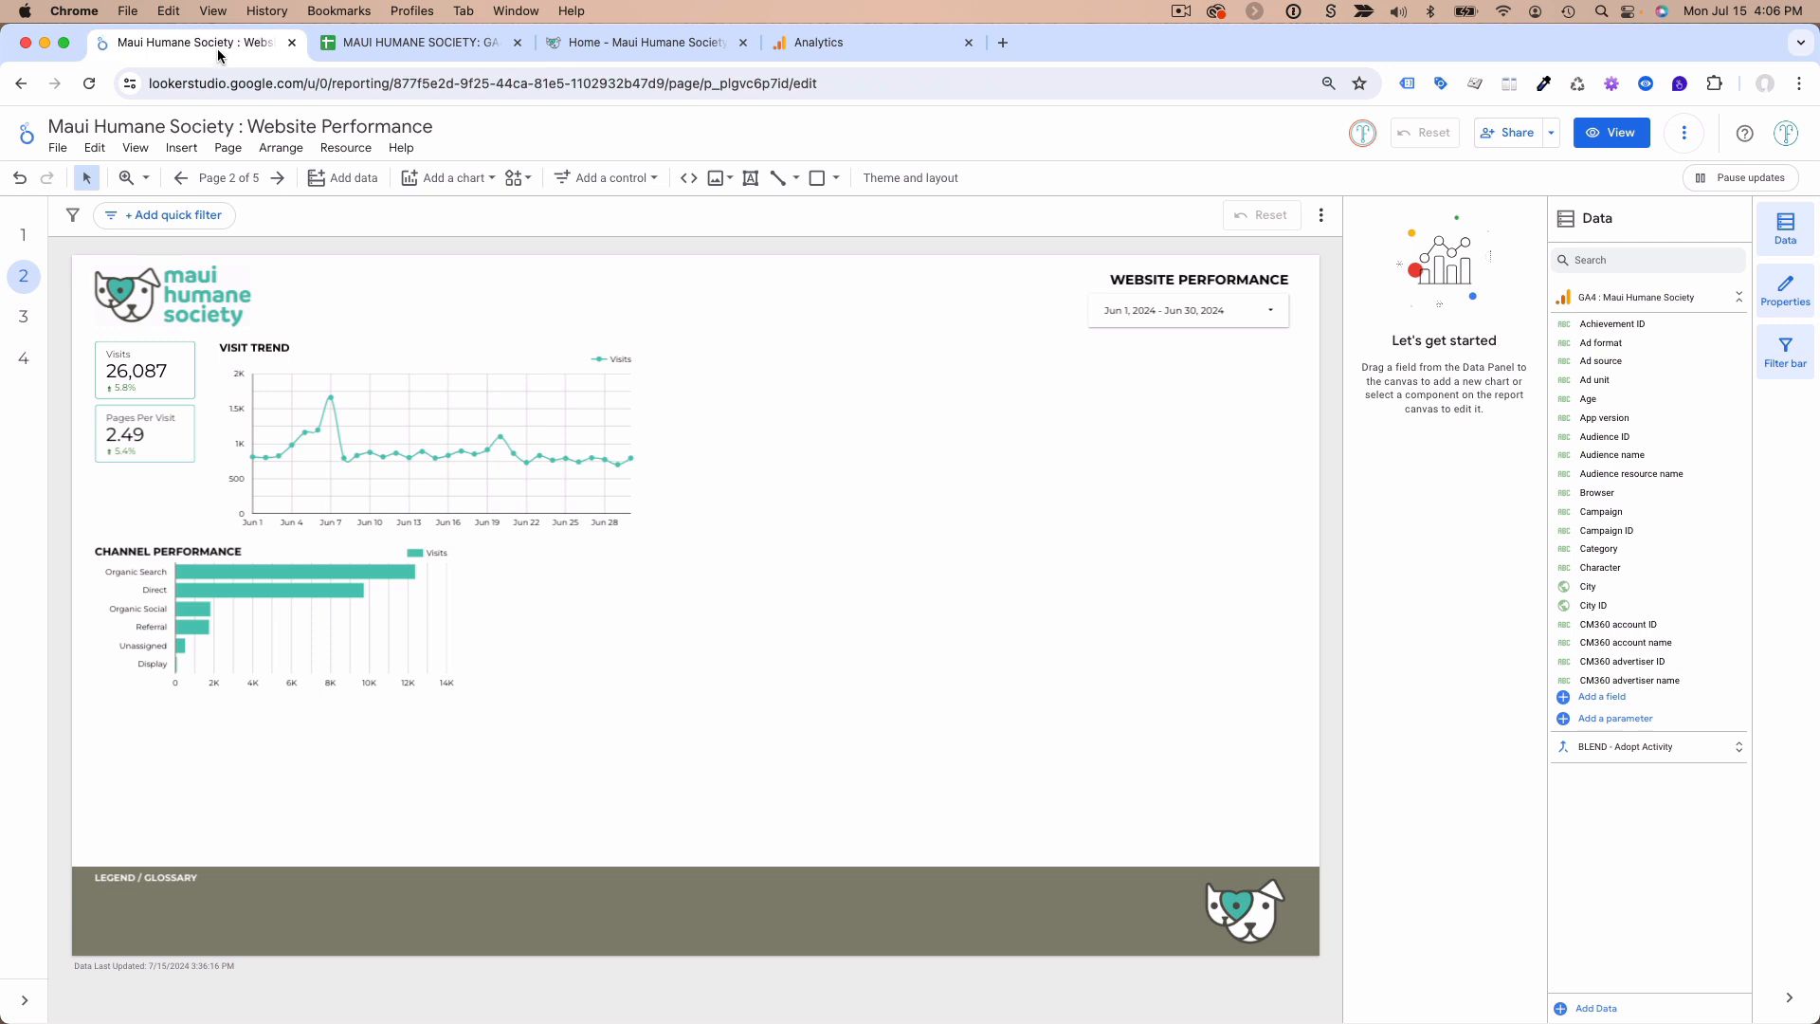
click(450, 189)
click(435, 246)
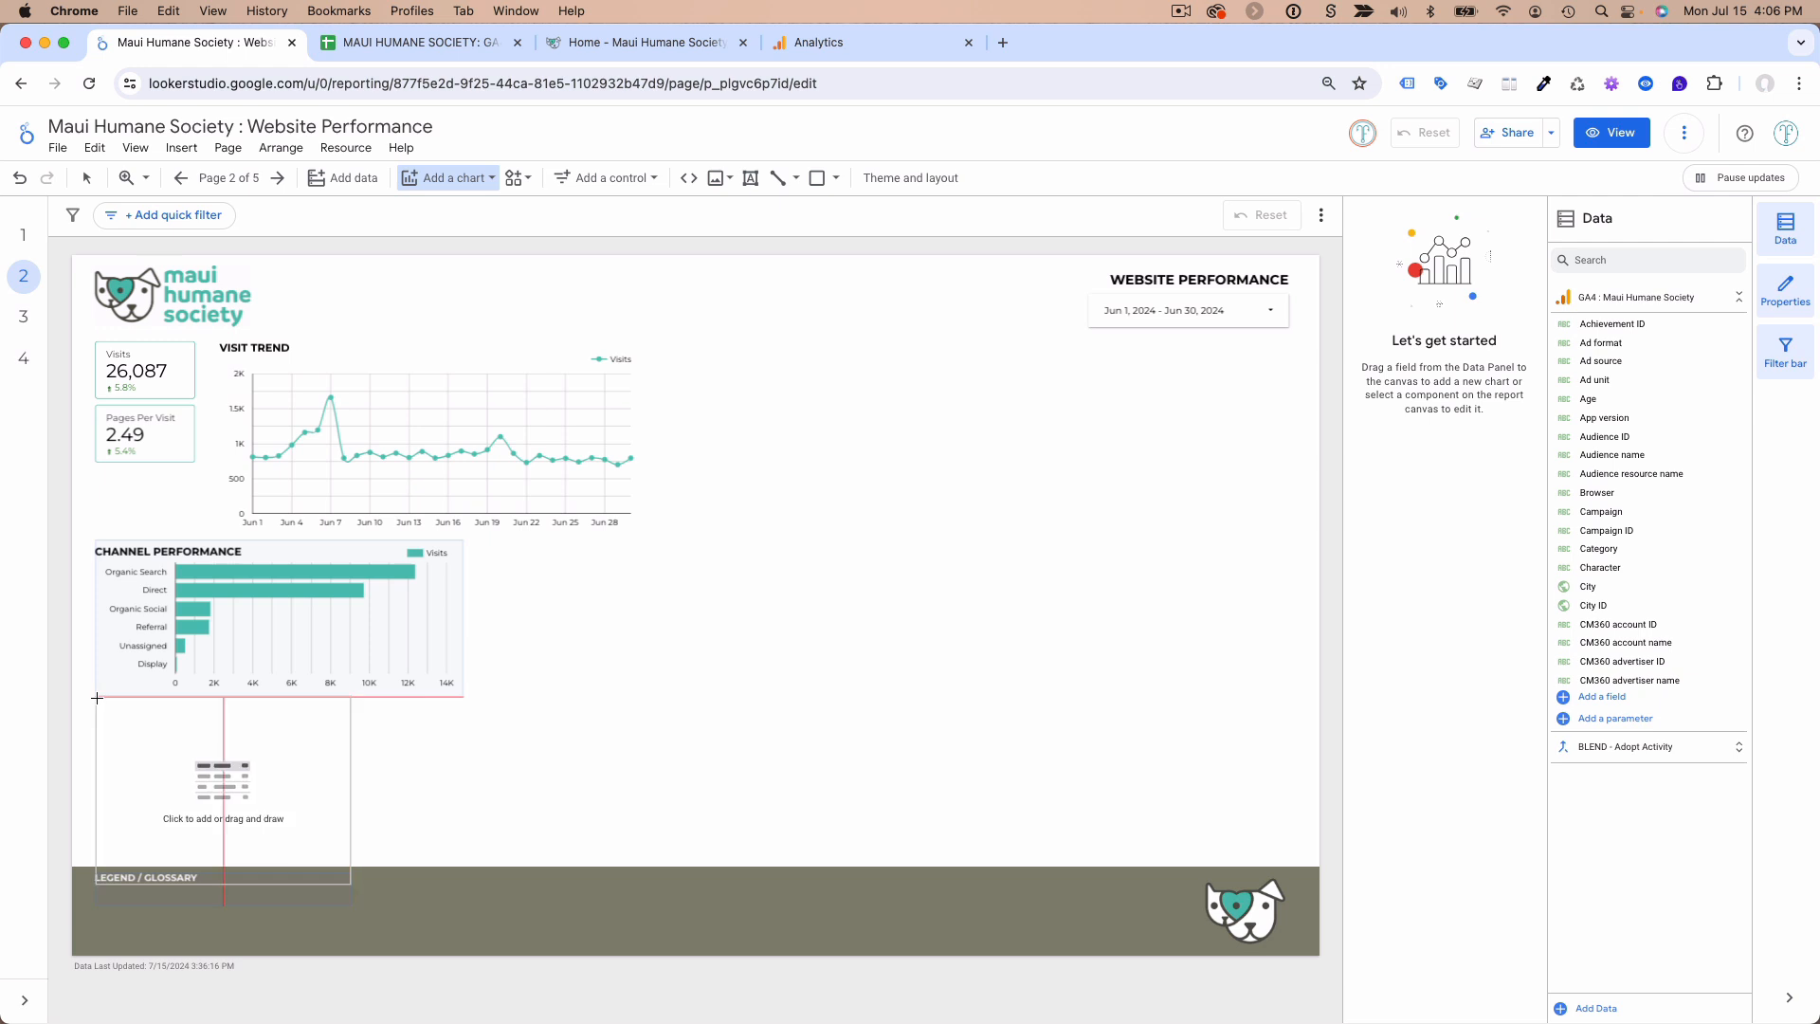
click(100, 695)
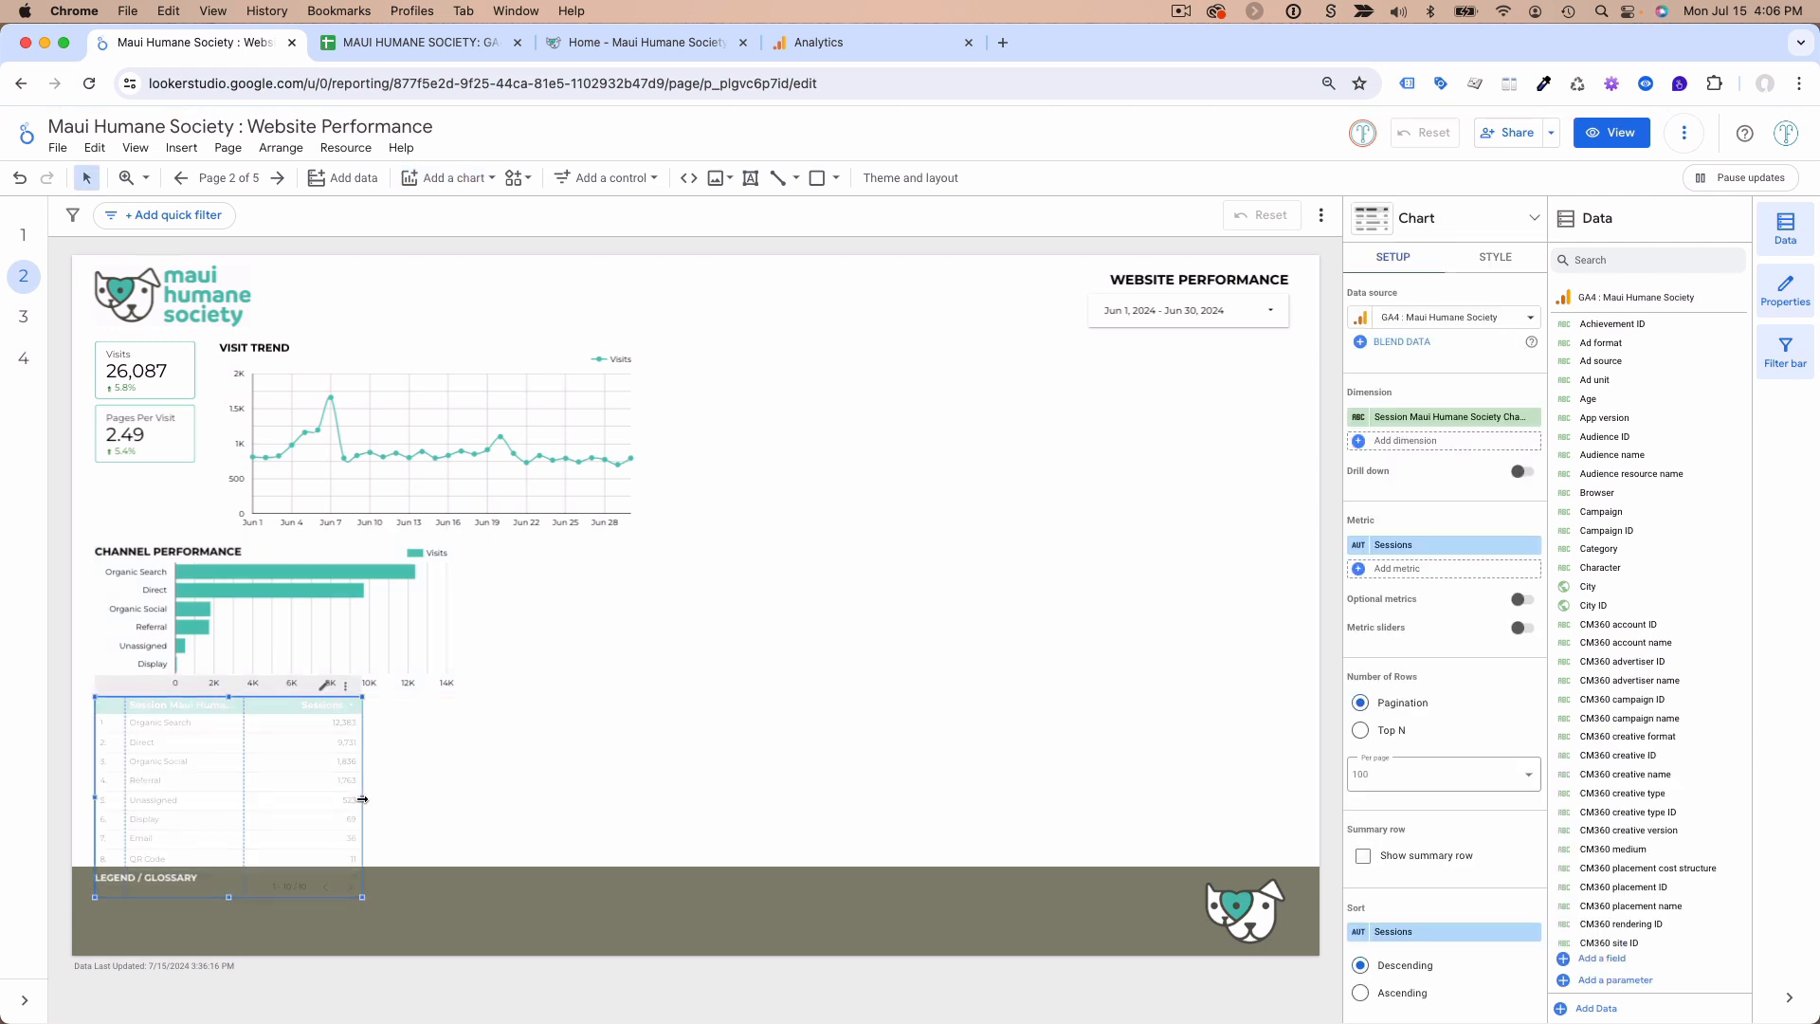
drag(363, 798, 463, 796)
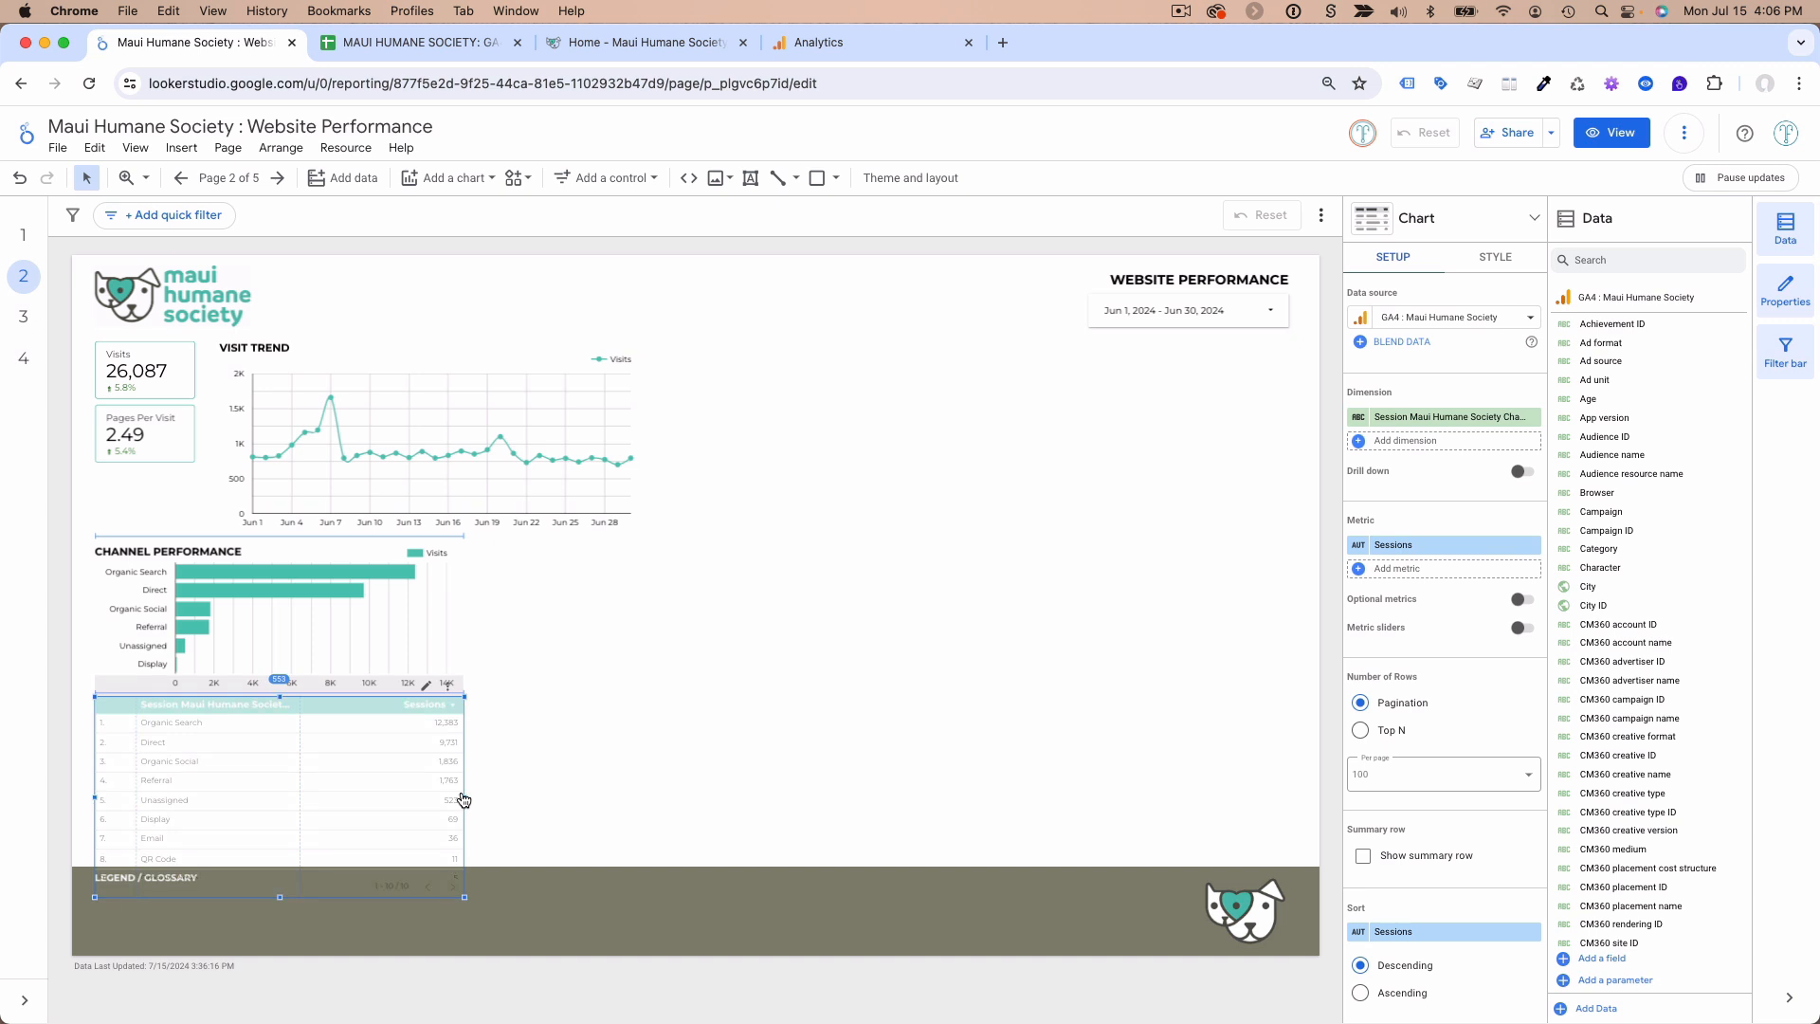
drag(280, 898, 281, 856)
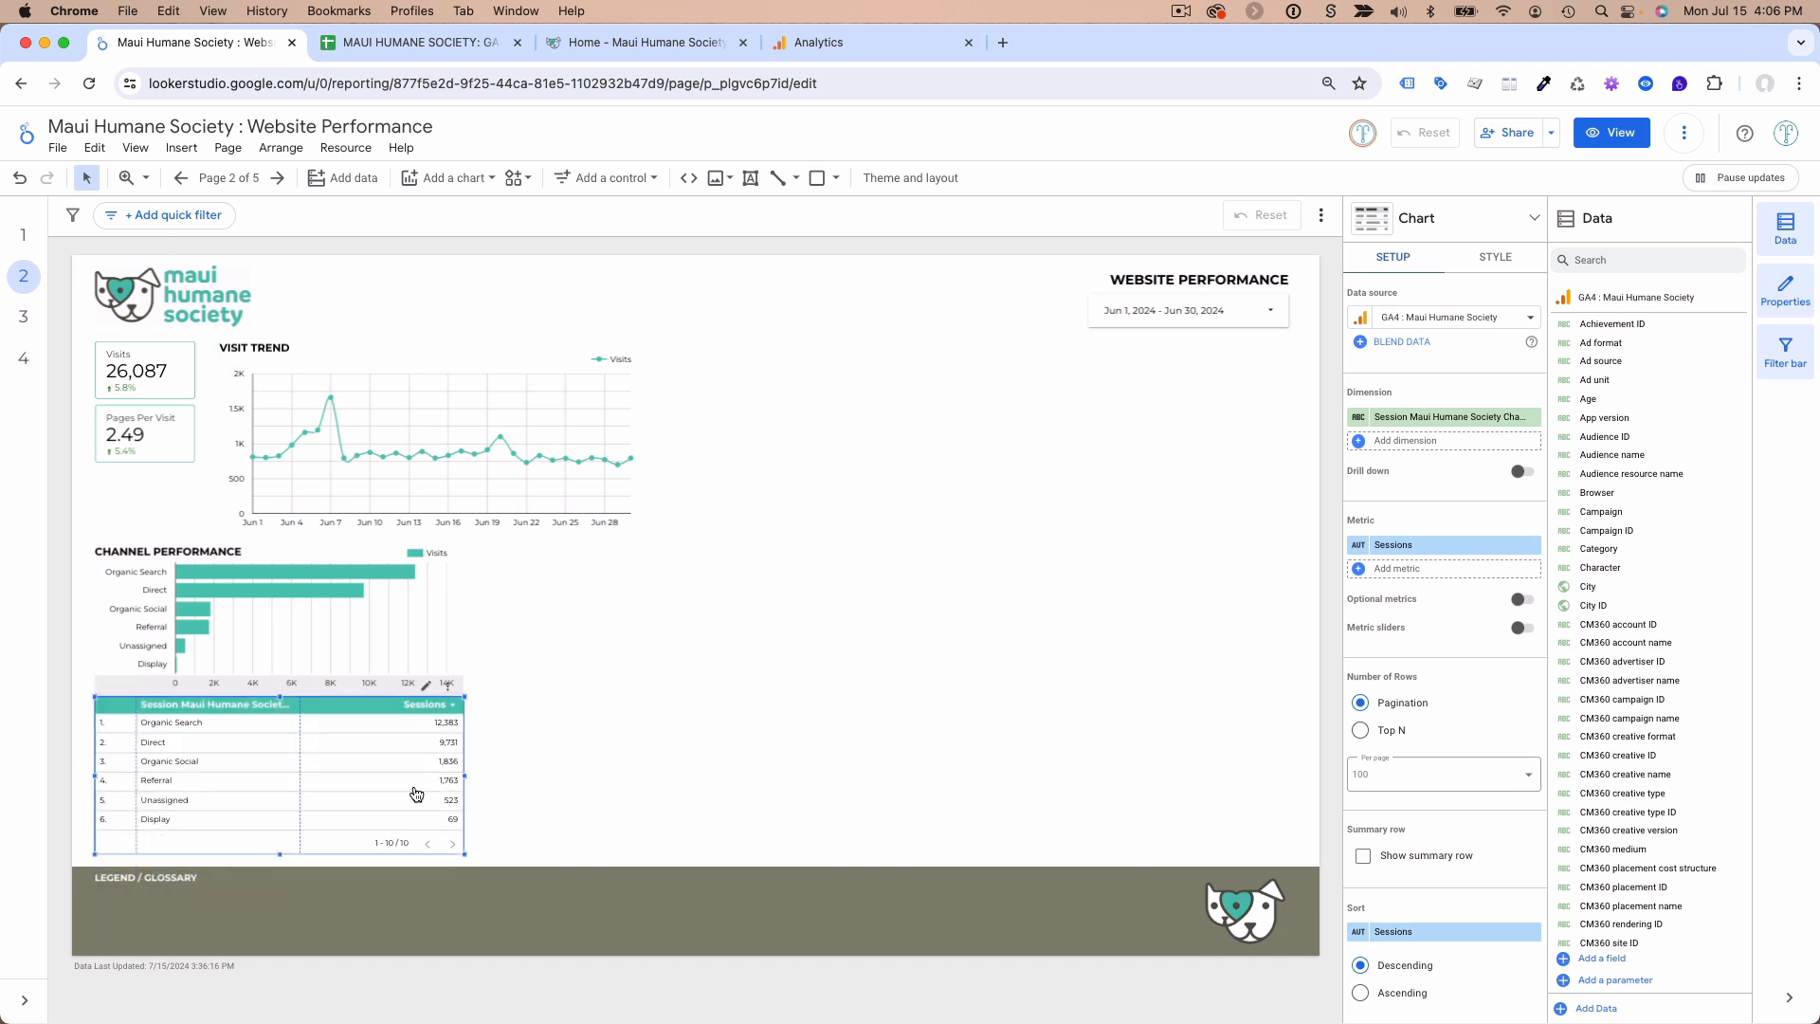
- Open the report theme's customization settings and review the accent styles, text box styles and chart palette
click(891, 181)
click(1487, 312)
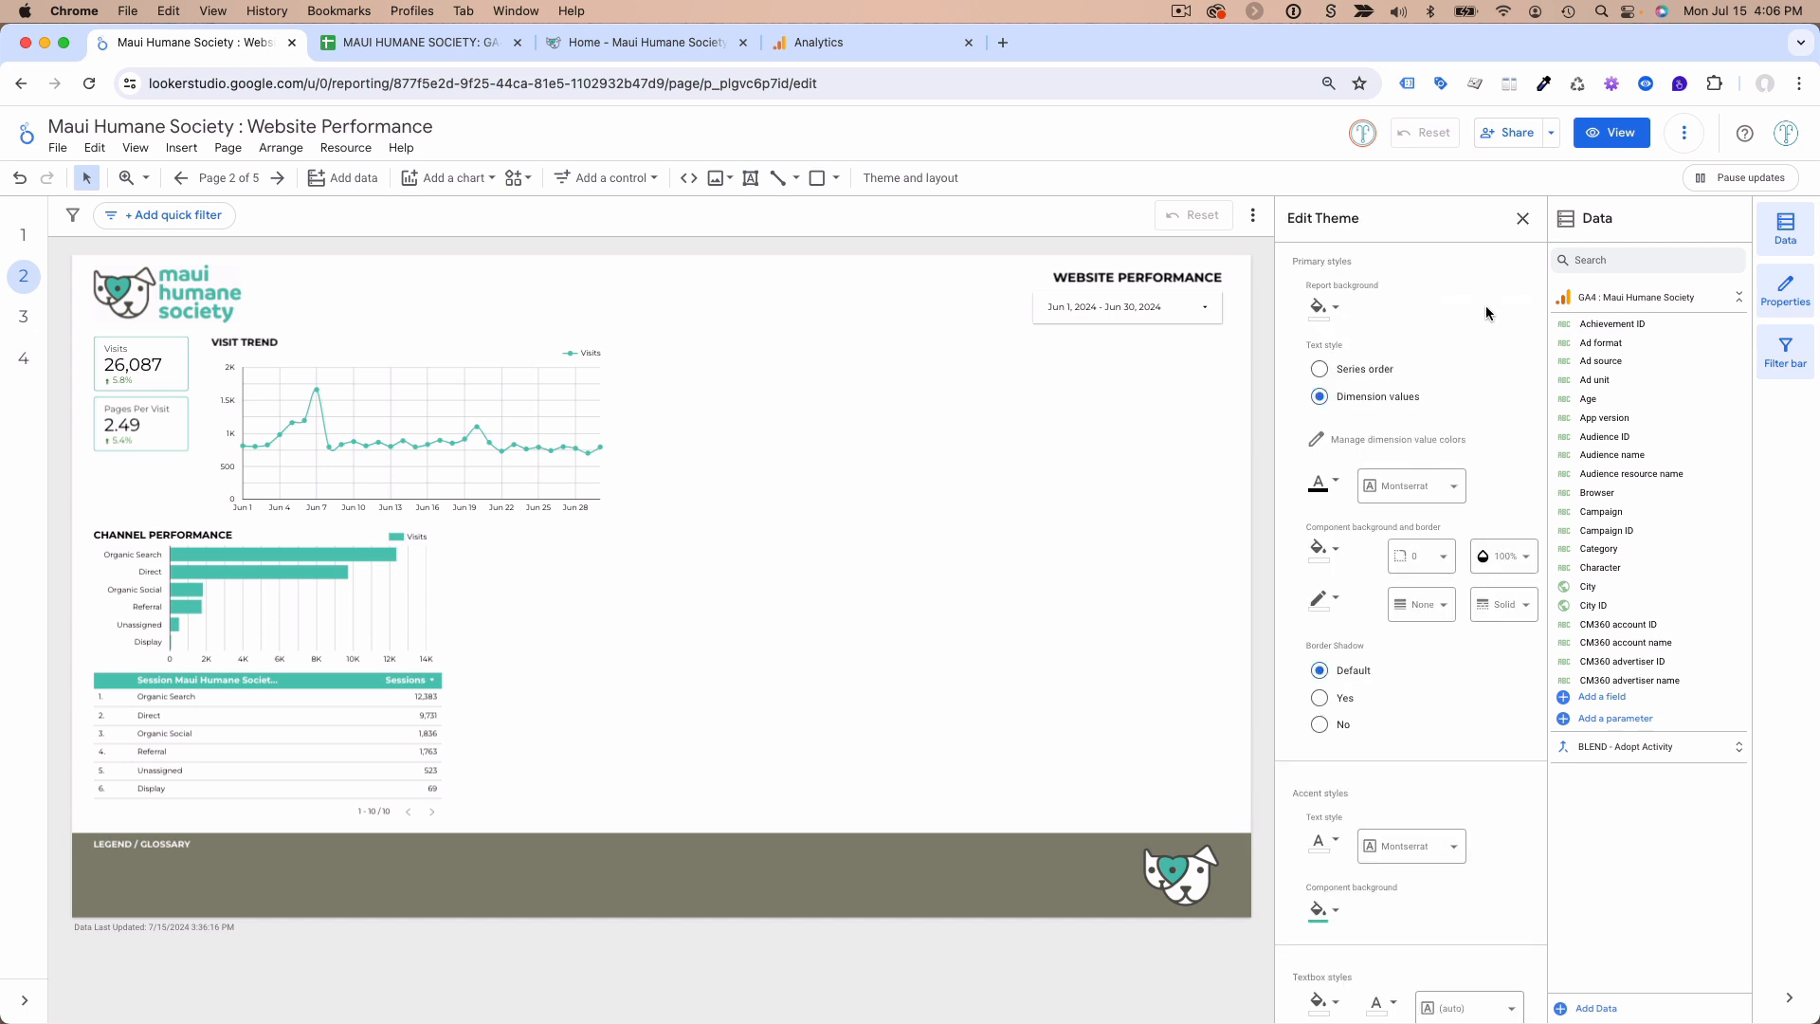
scroll(1422, 607, down, 10)
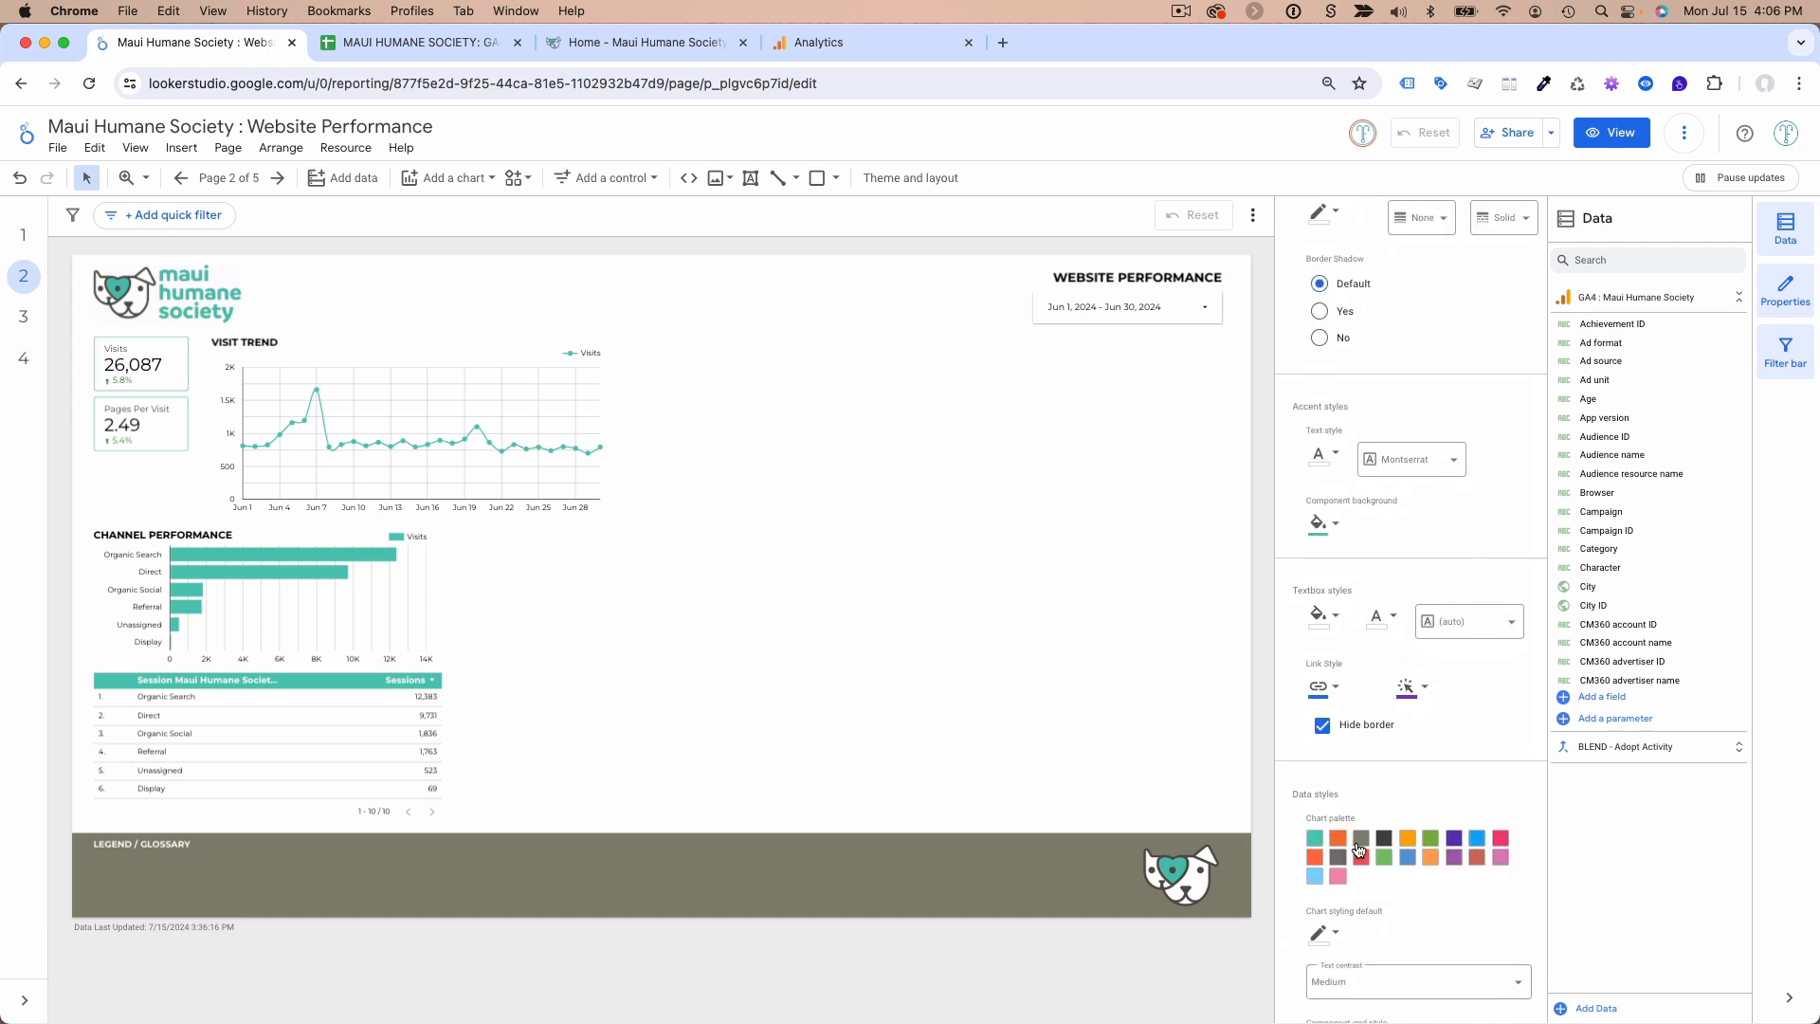
scroll(1382, 818, up, 3)
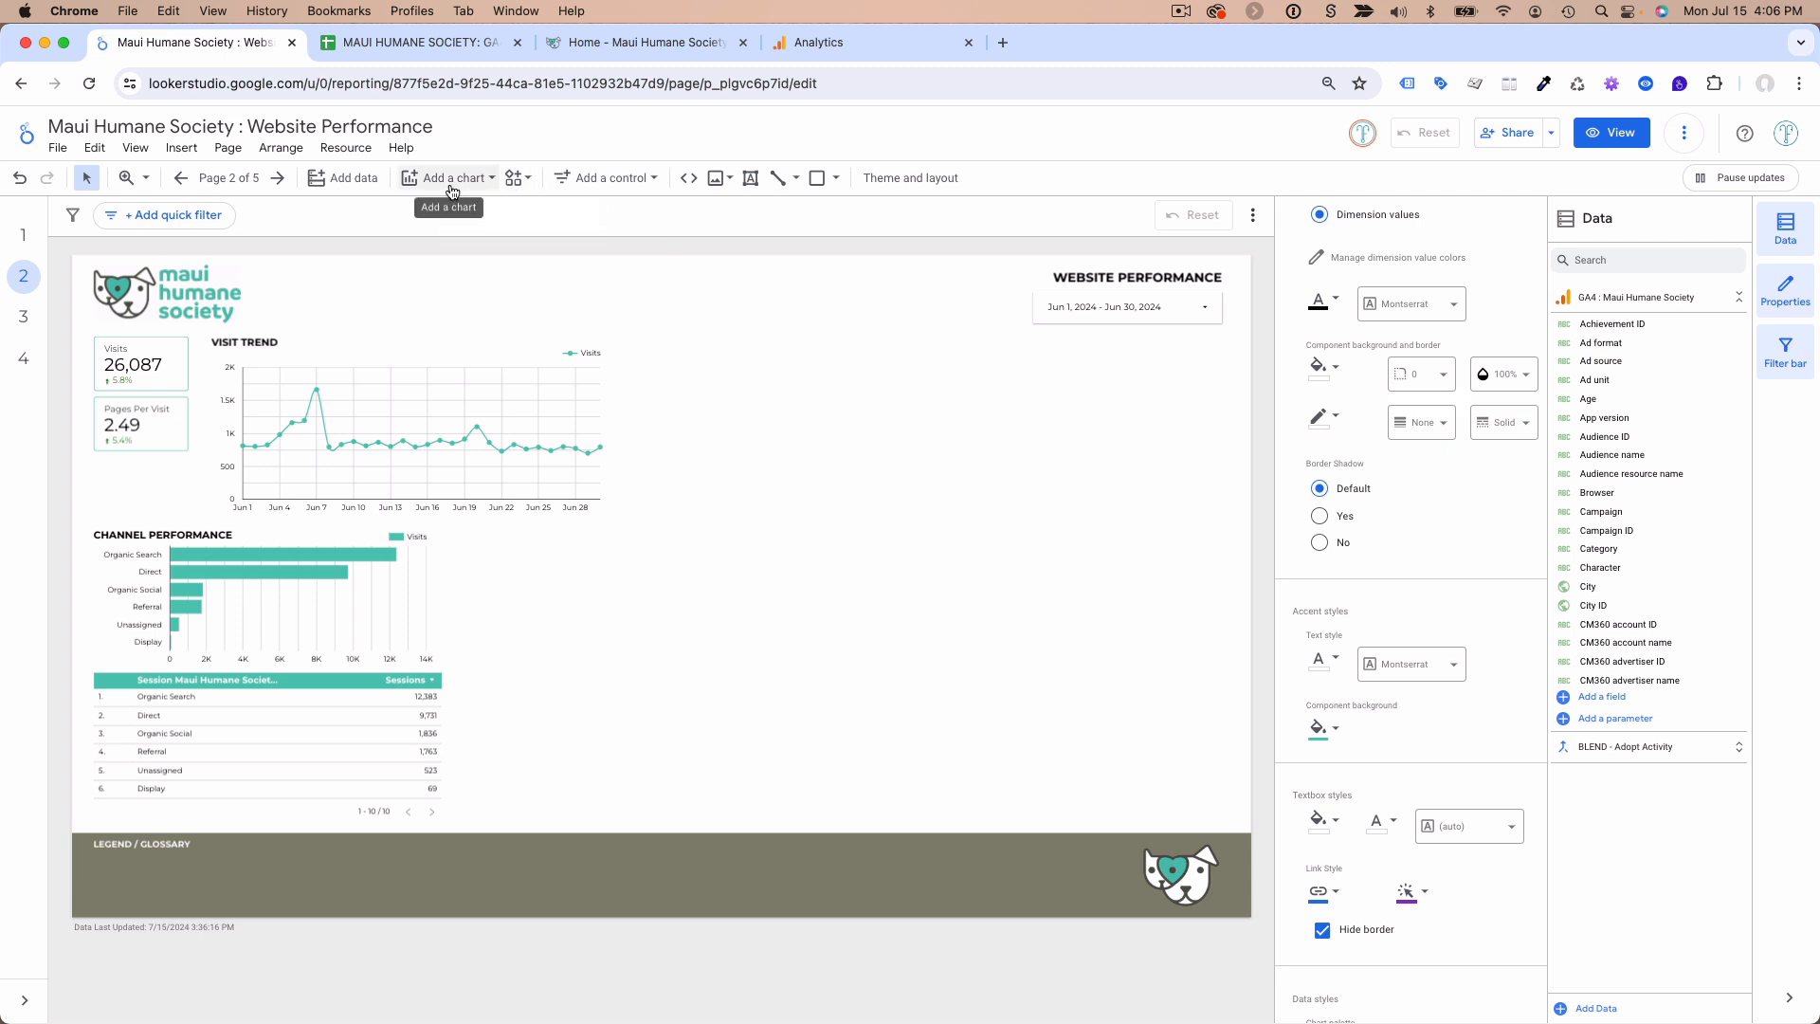
- Nudge the new table slightly down, away from the bar chart, and keep it selected
click(332, 684)
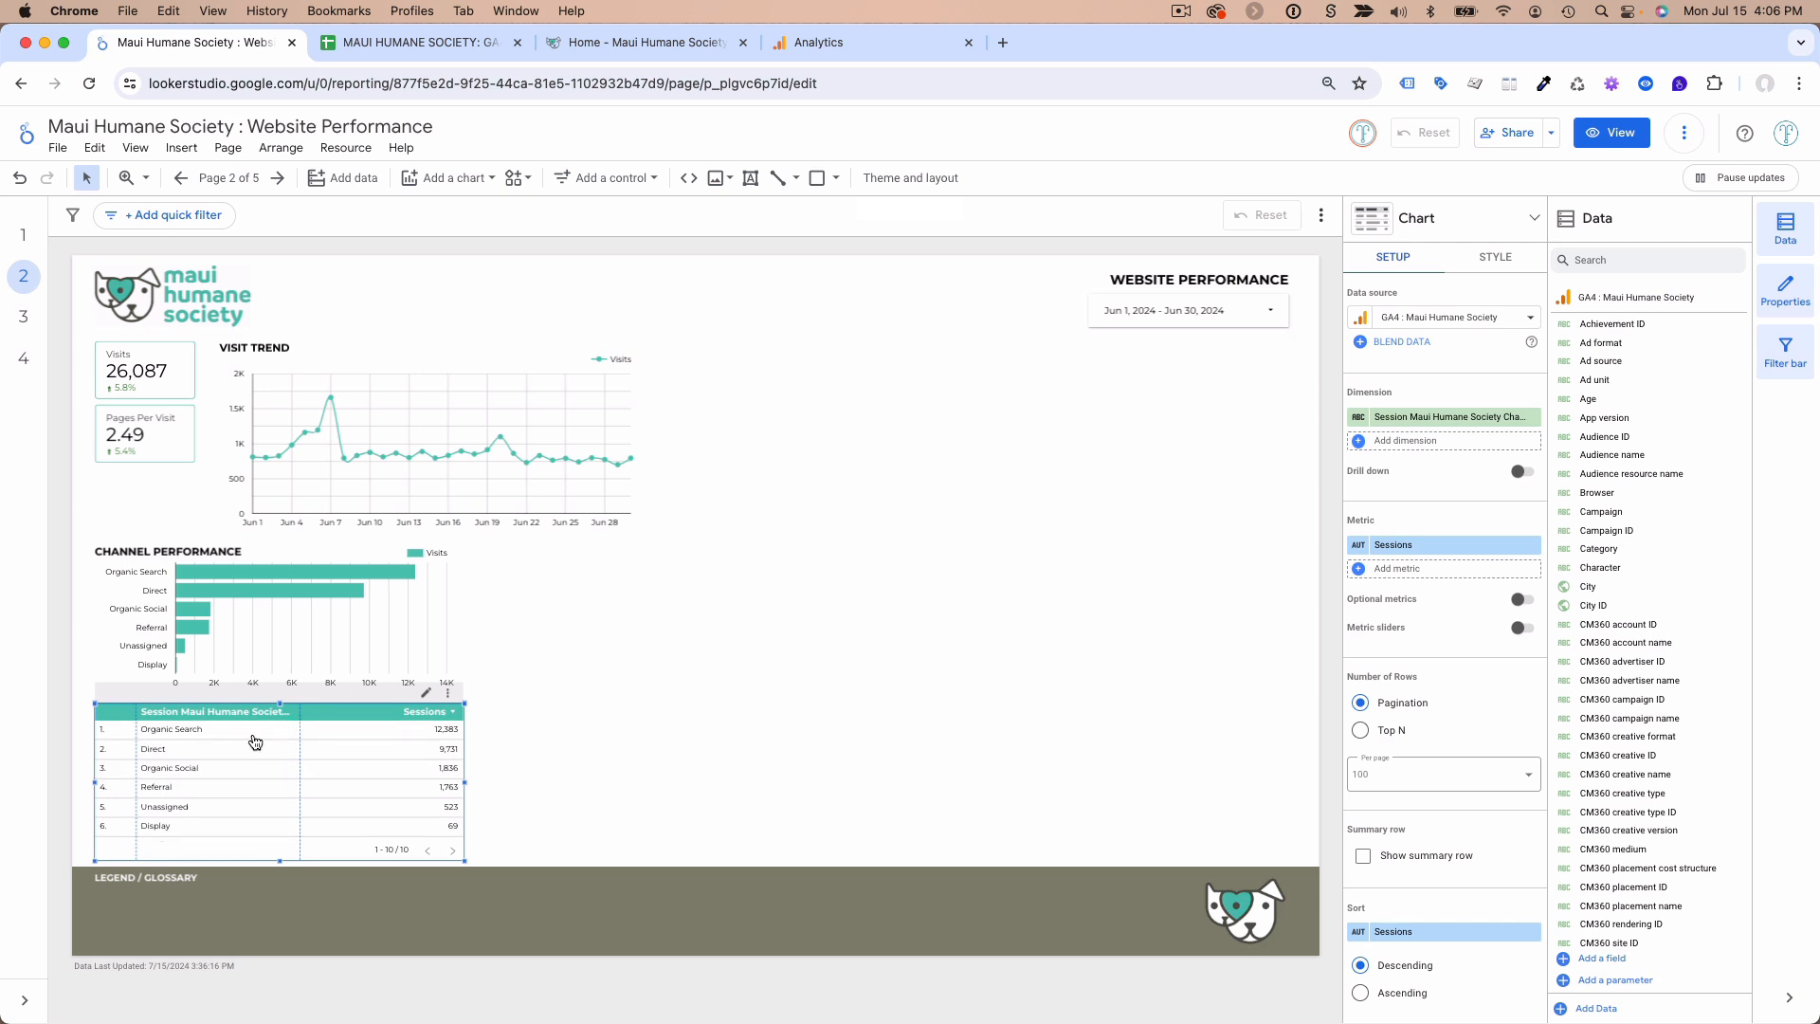
click(548, 743)
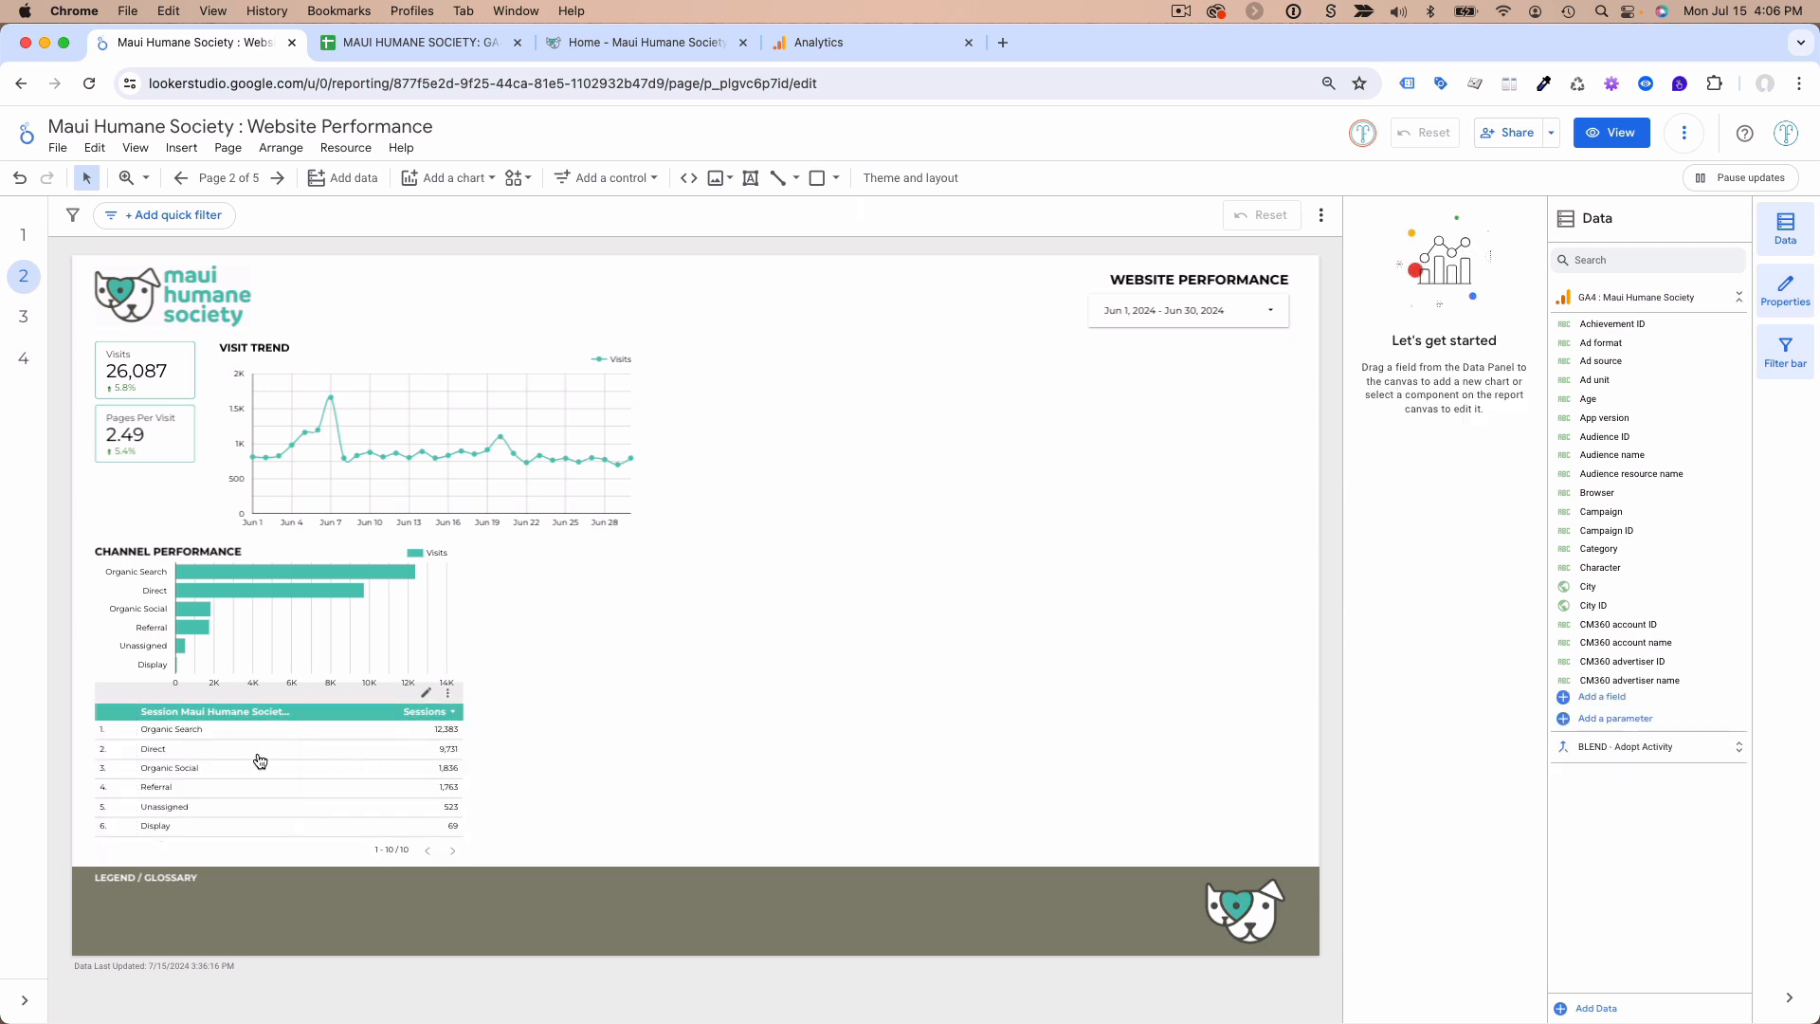
click(258, 760)
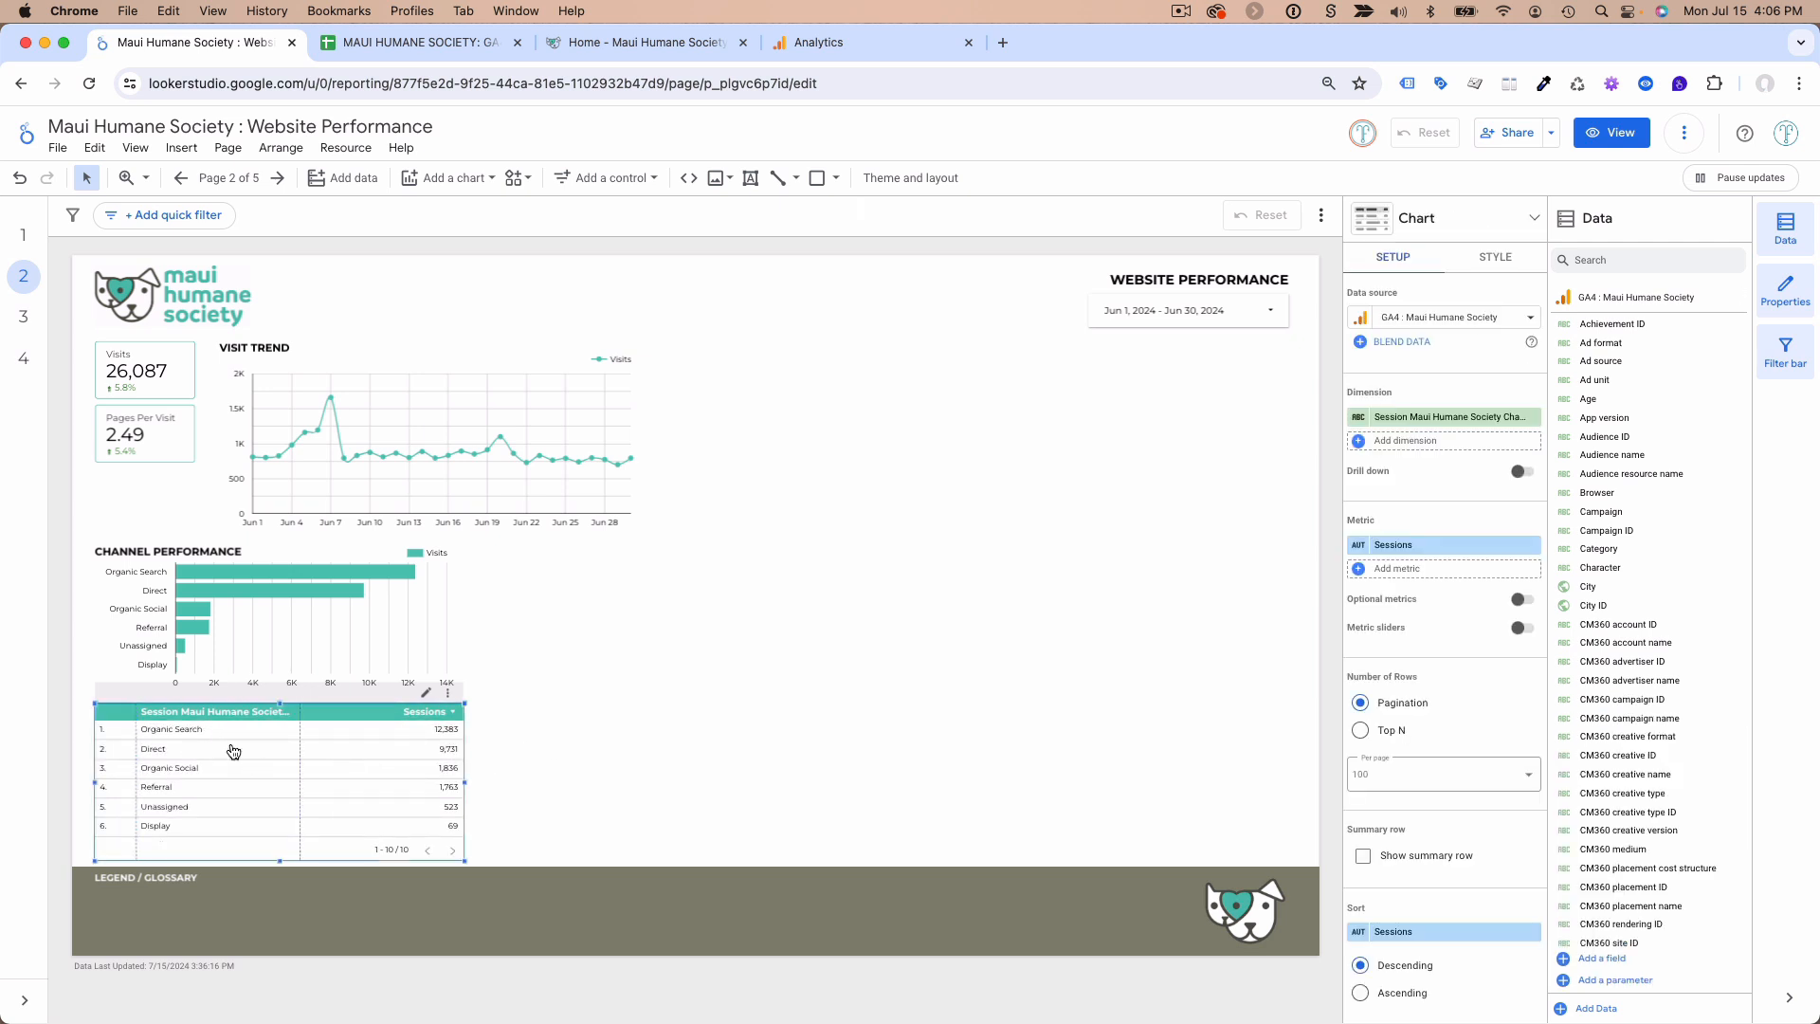
- Check the visits by source / medium question in the GA4 Documentation spreadsheet, and set the Looker Studio table's dimension to Session source / medium
click(351, 50)
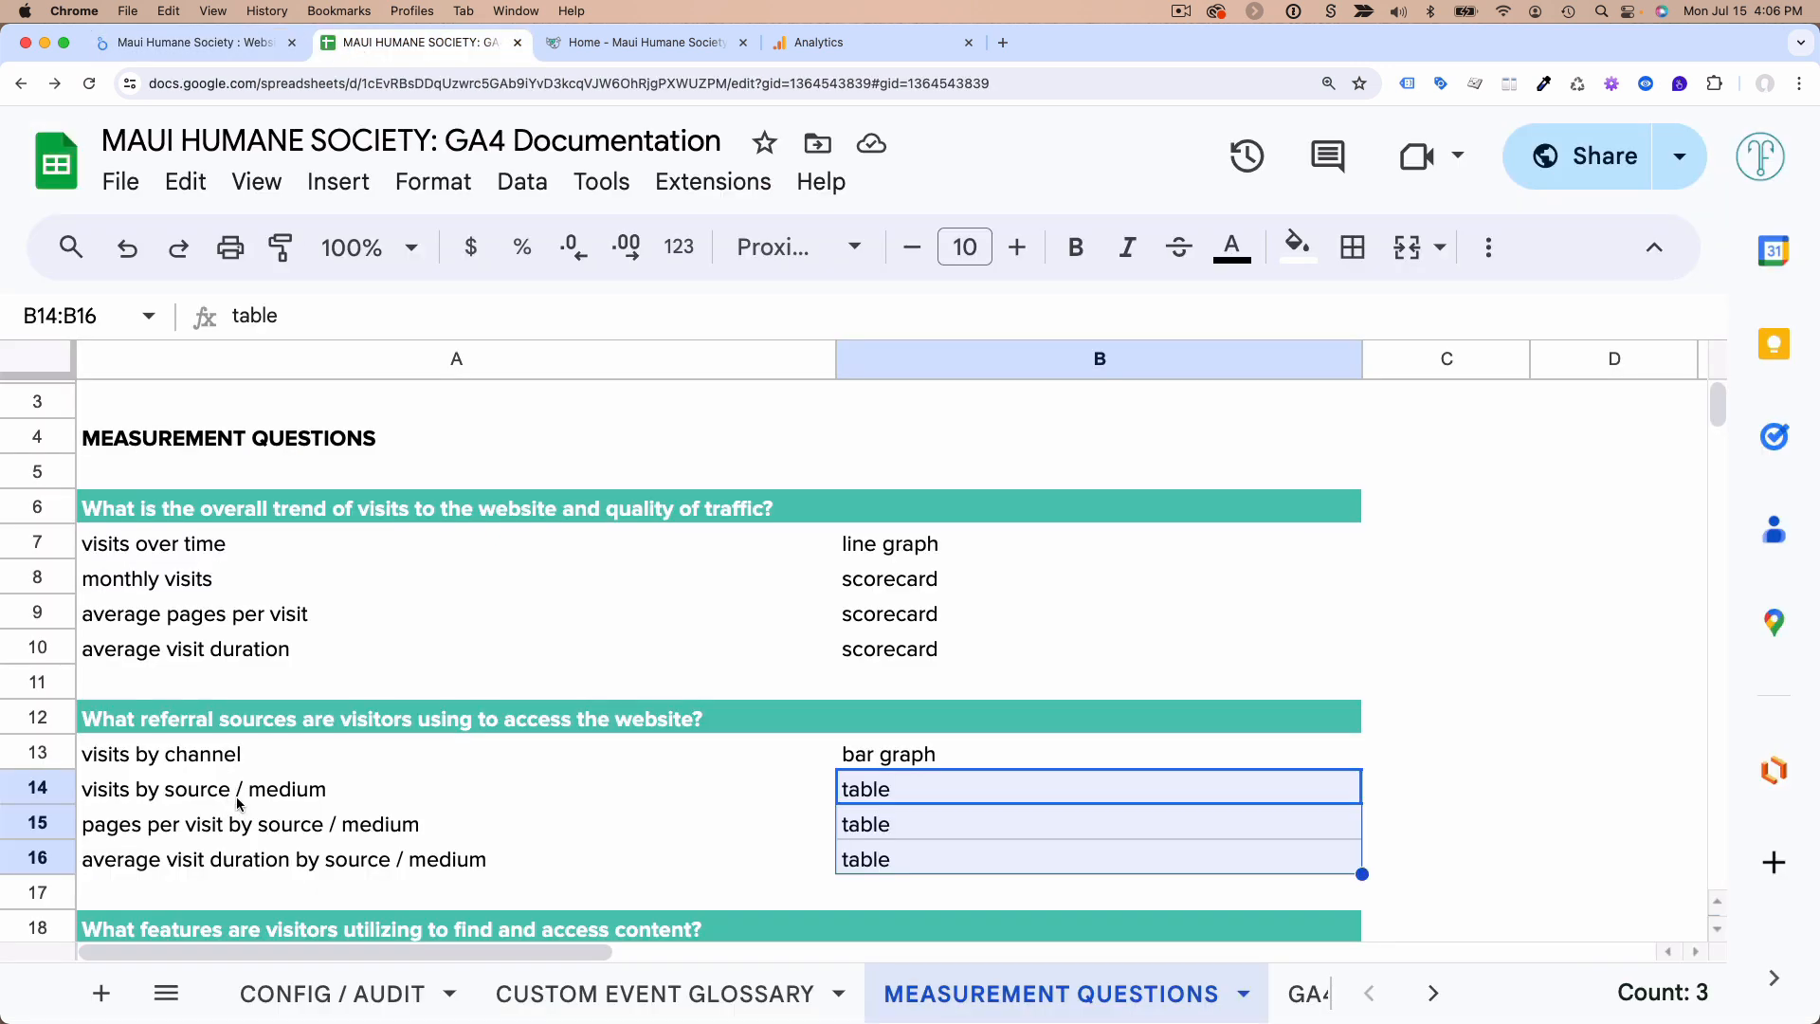
click(266, 41)
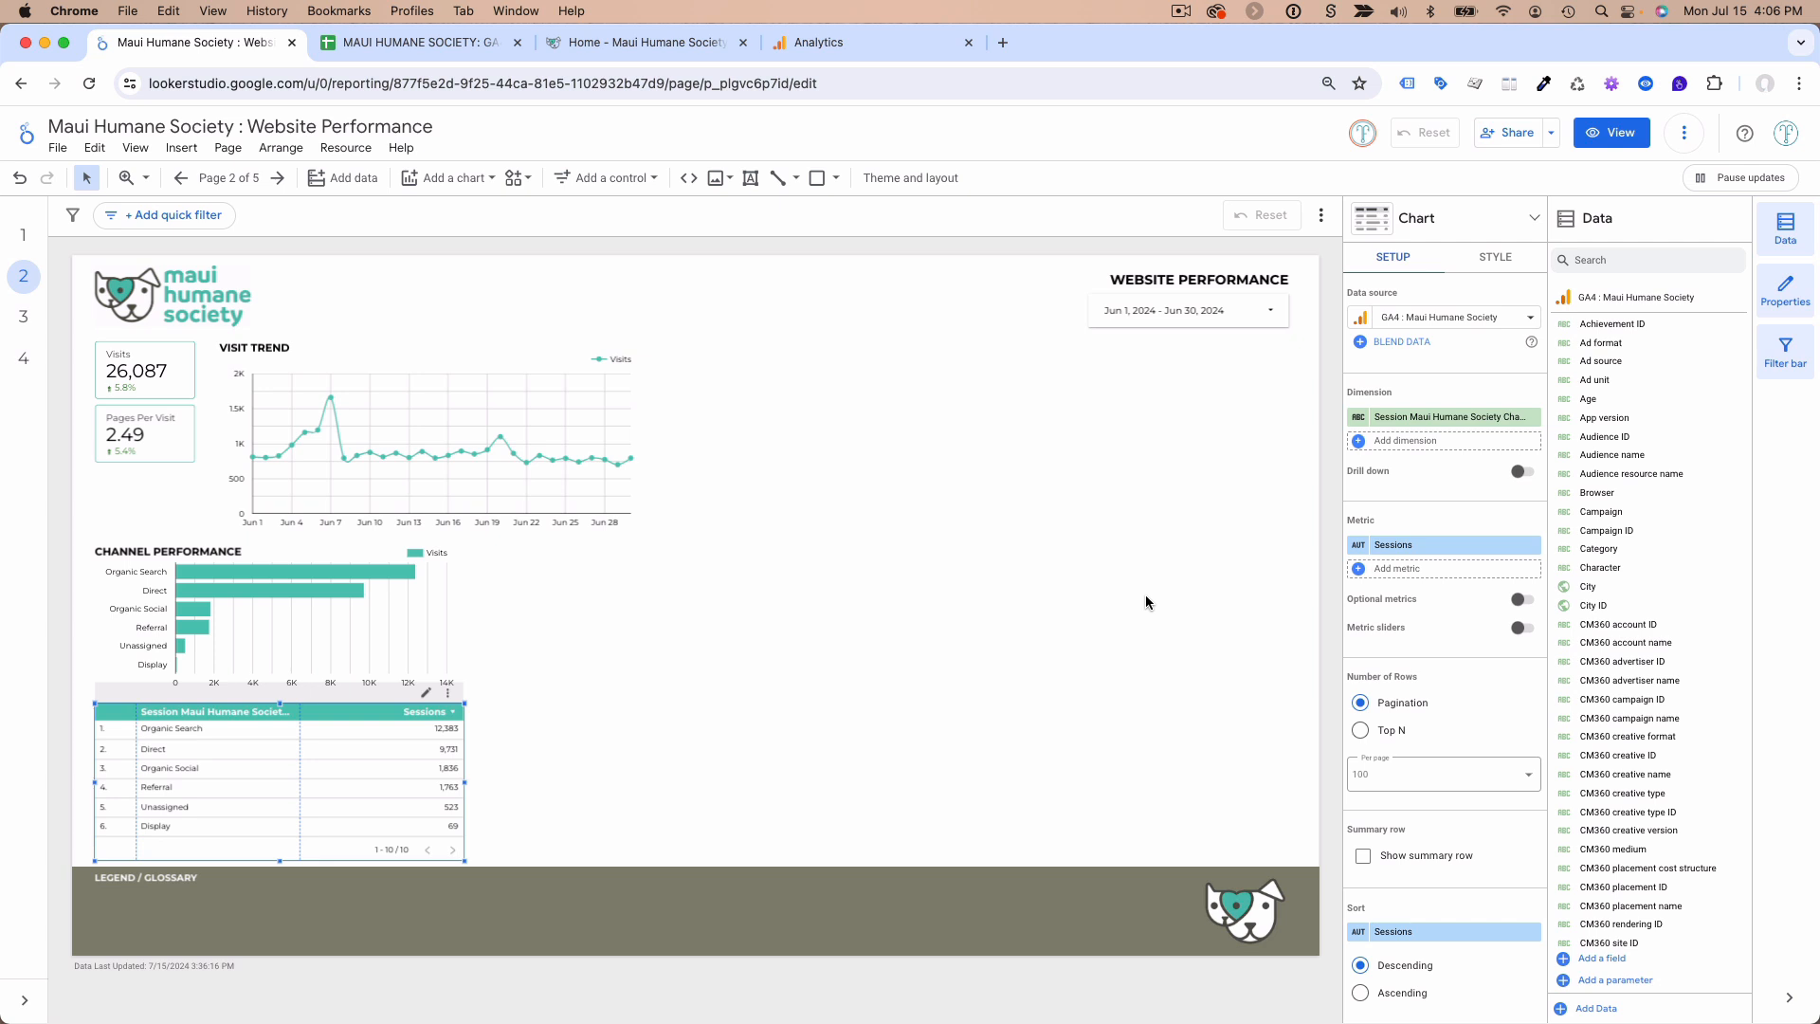
click(1437, 417)
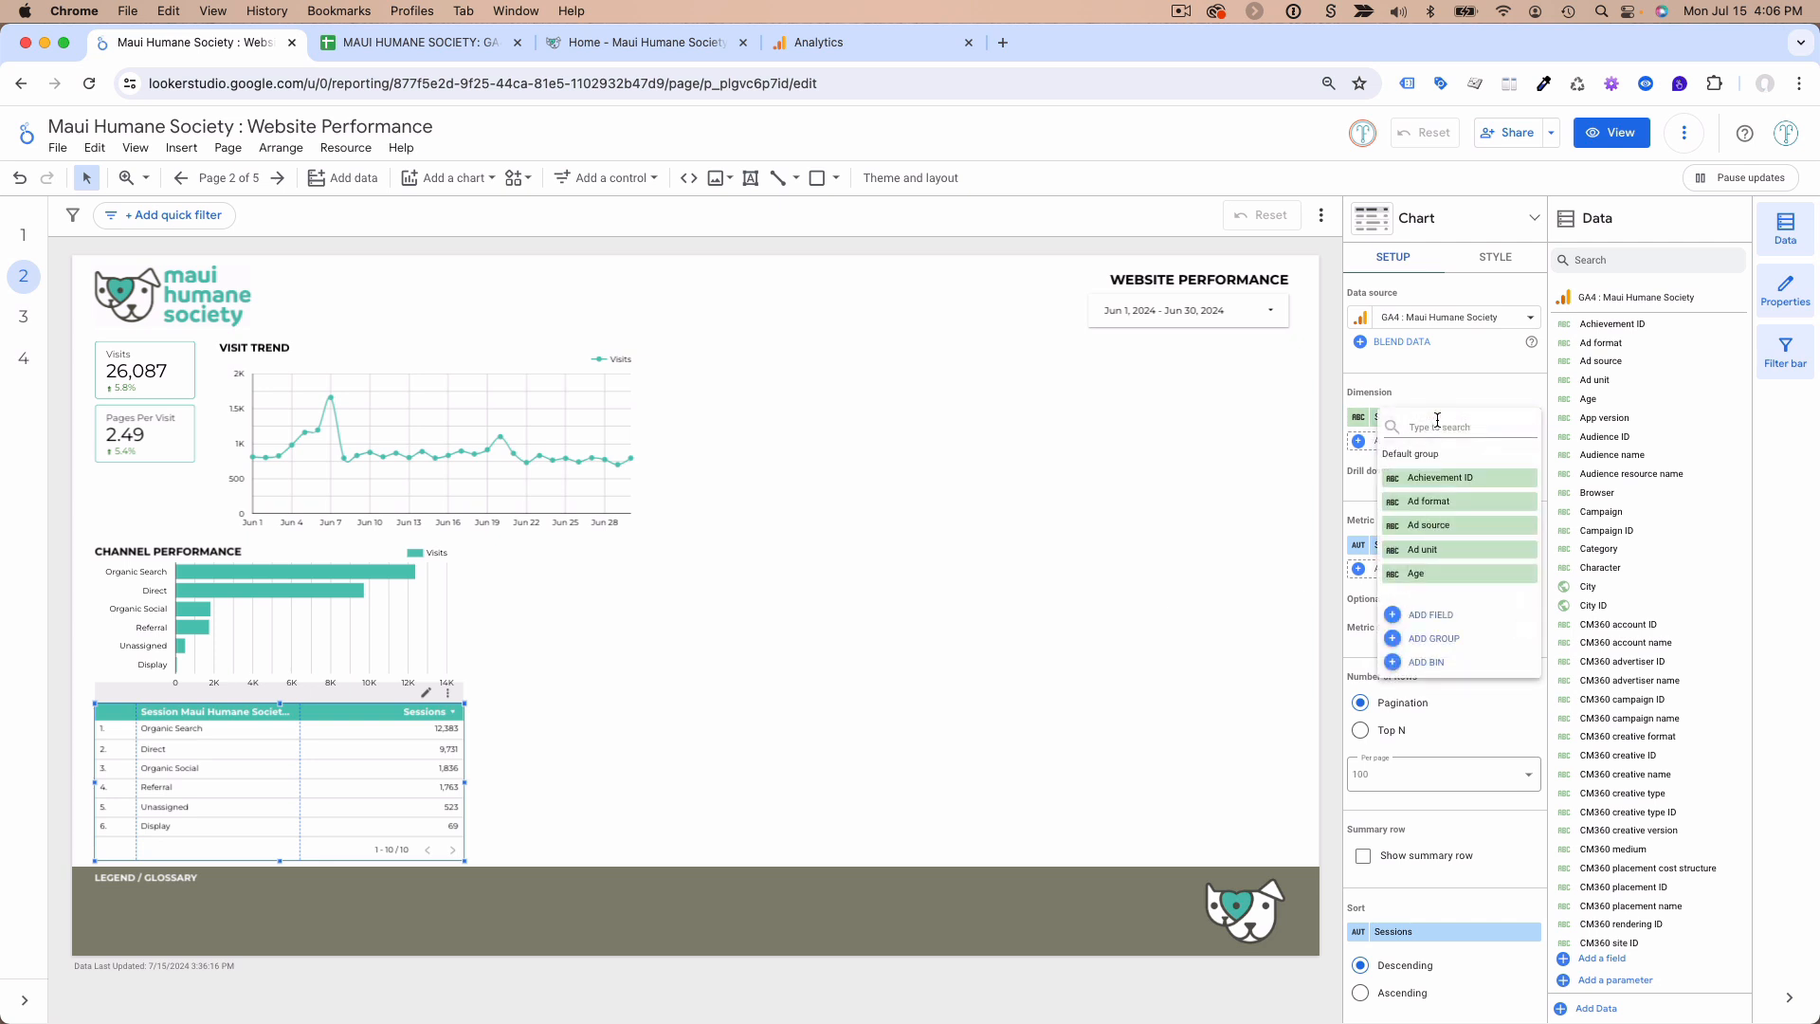
text(sour)
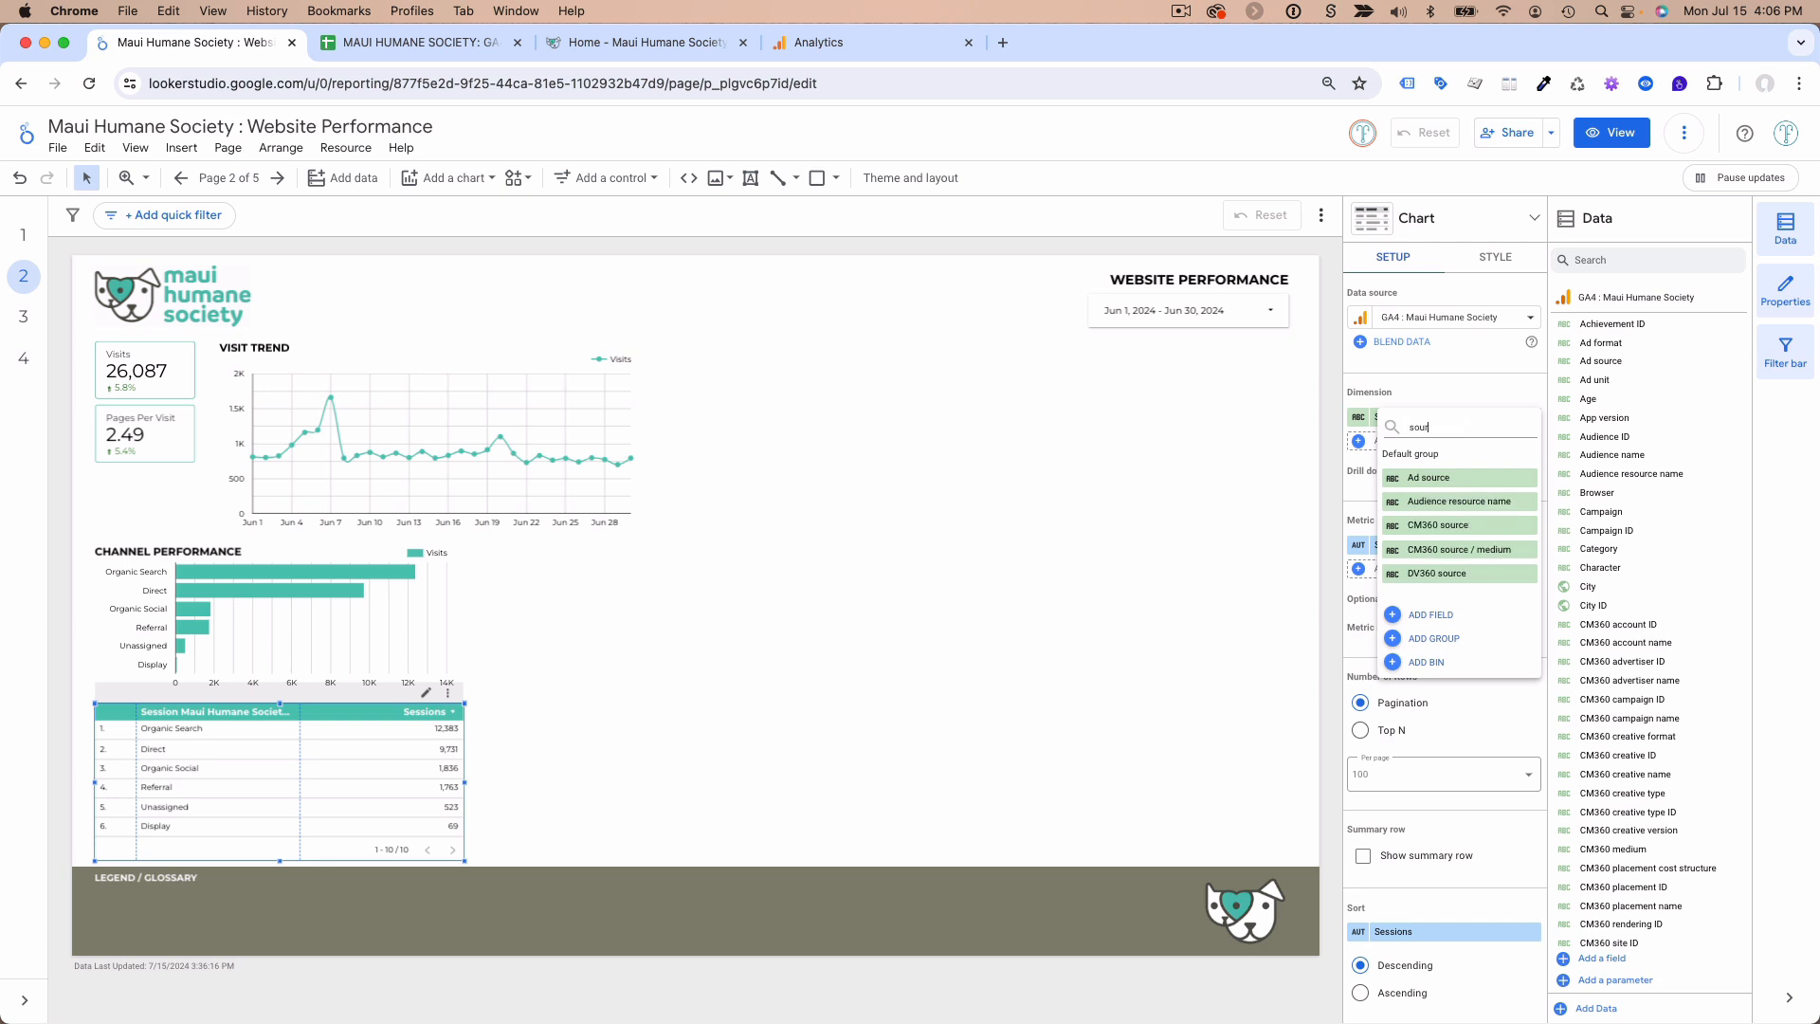
text(ce / m)
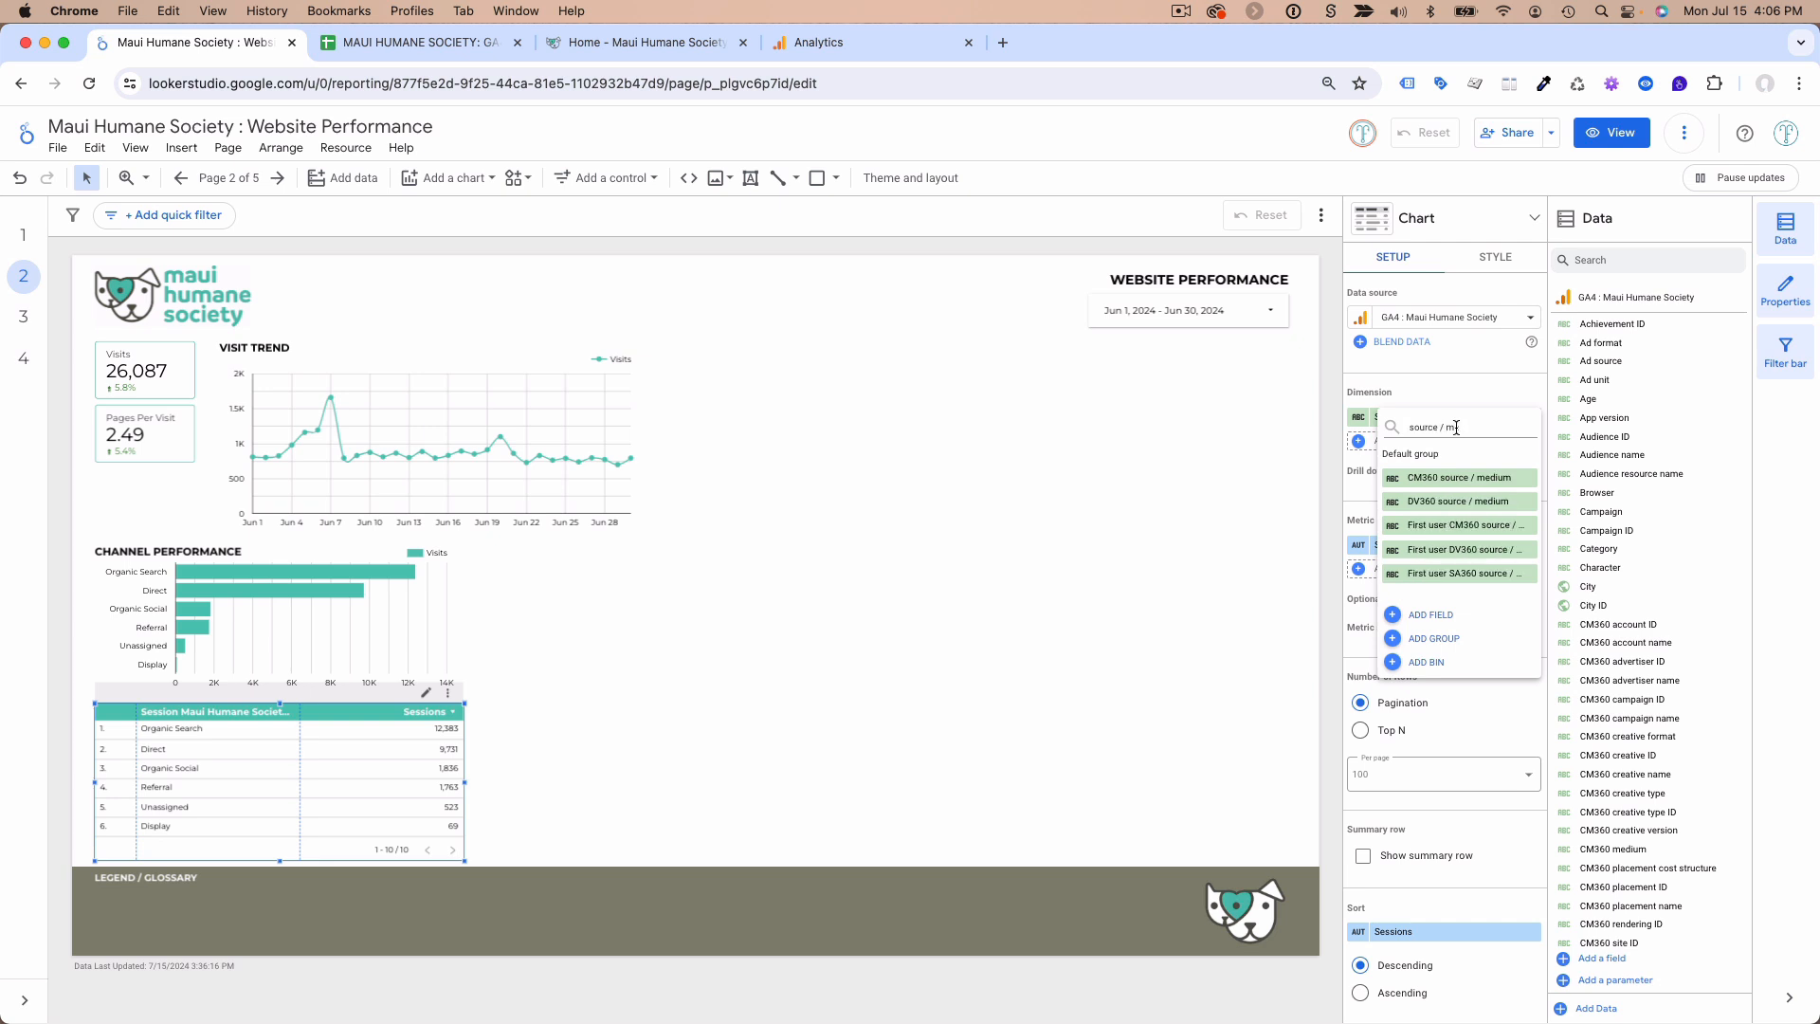
text(e)
scroll(1439, 501, down, 3)
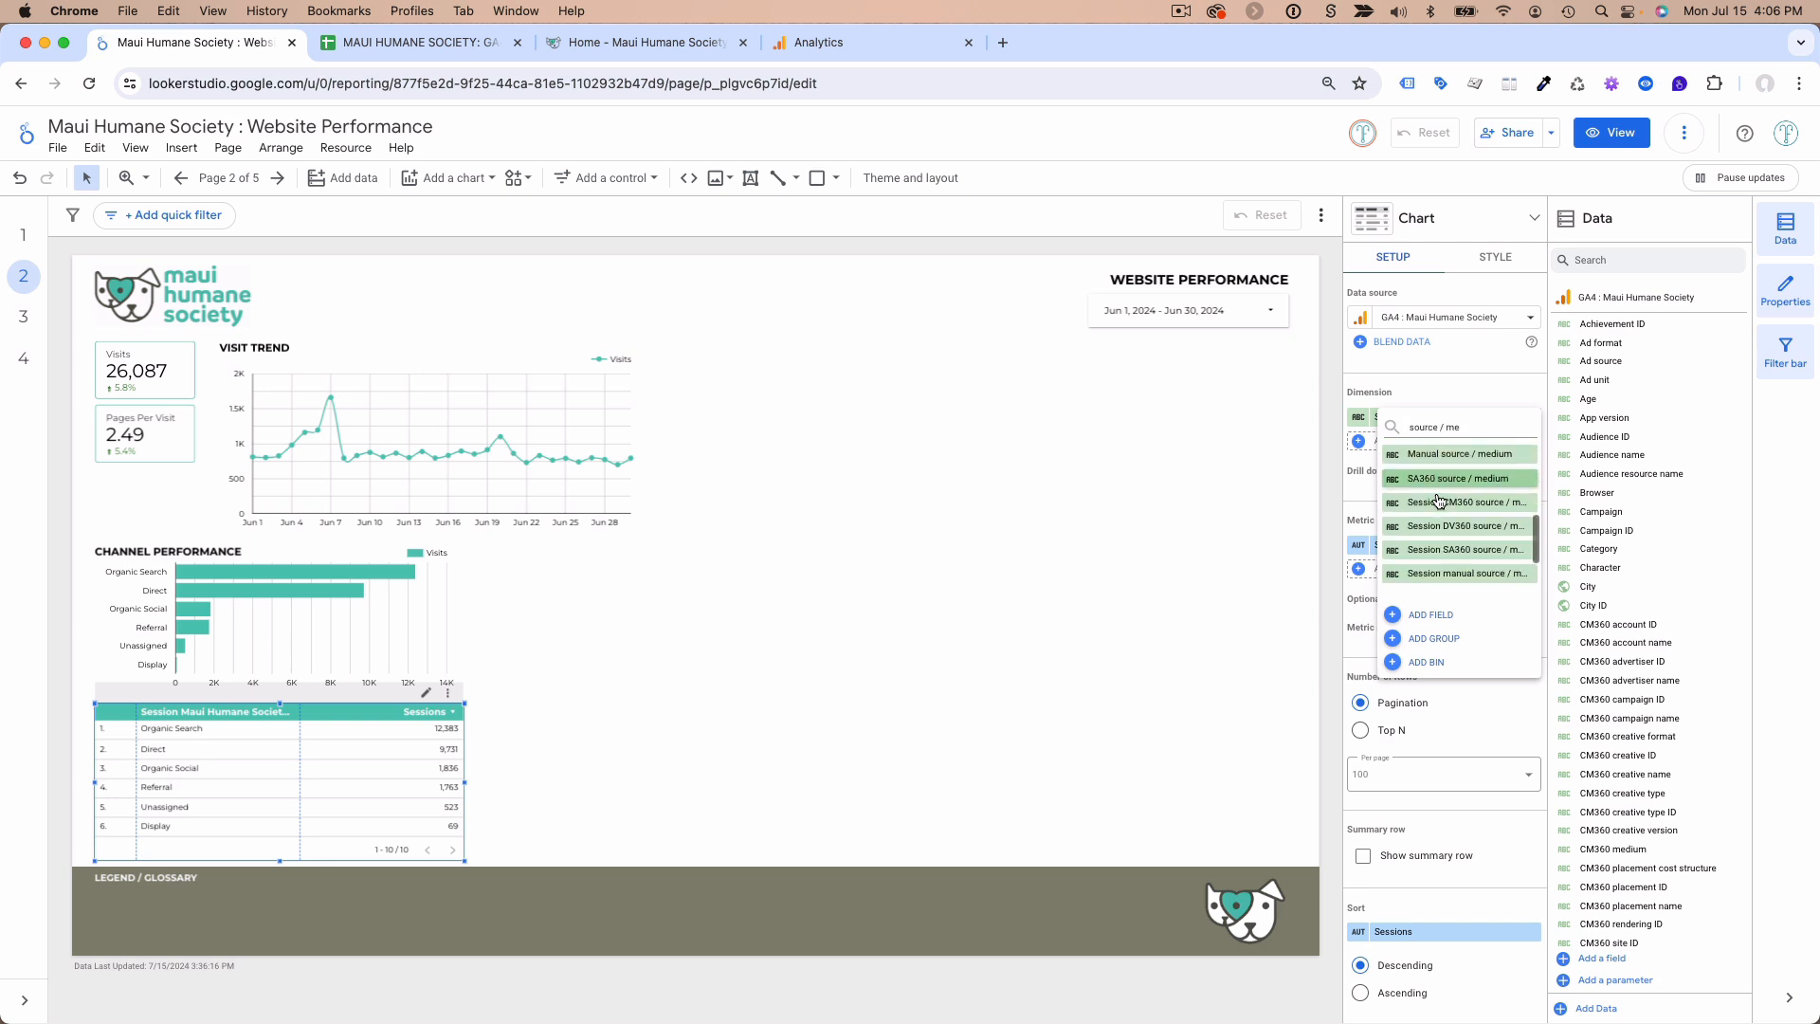
scroll(1436, 531, down, 1)
click(1443, 550)
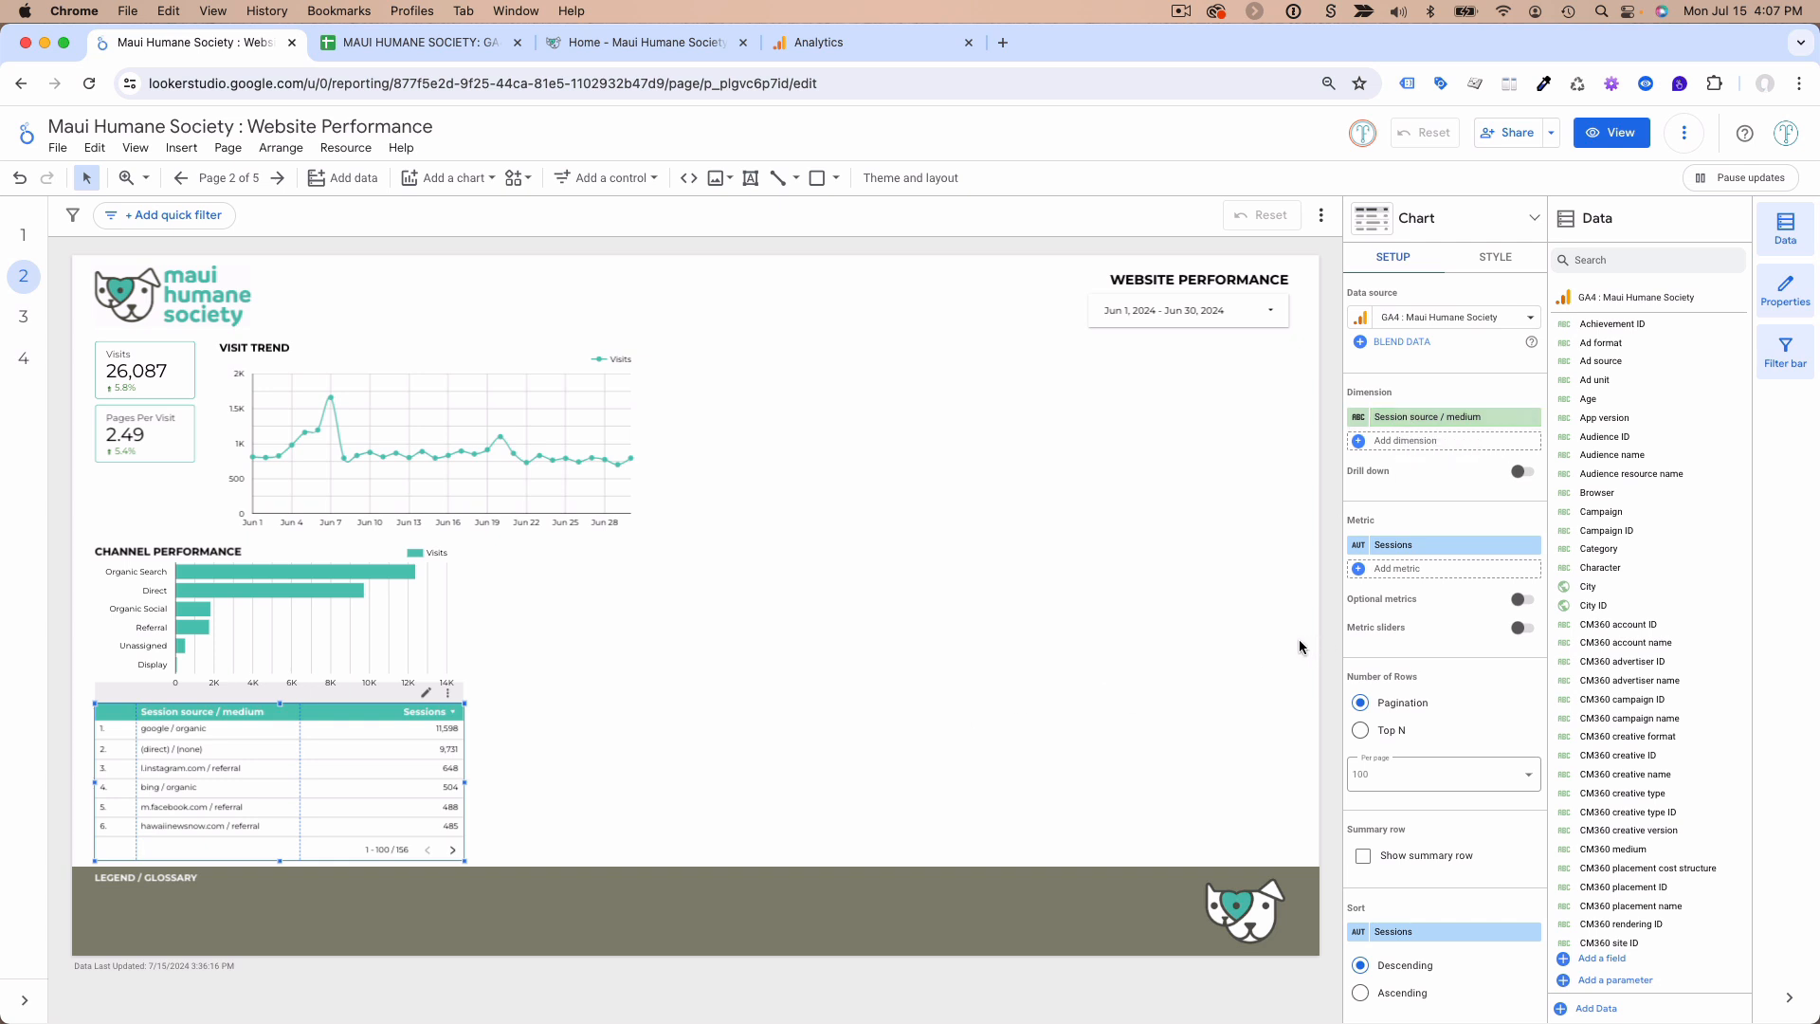
- Review the visits, pages per visit and average visit duration by source / medium questions in the GA4 Documentation spreadsheet
click(438, 45)
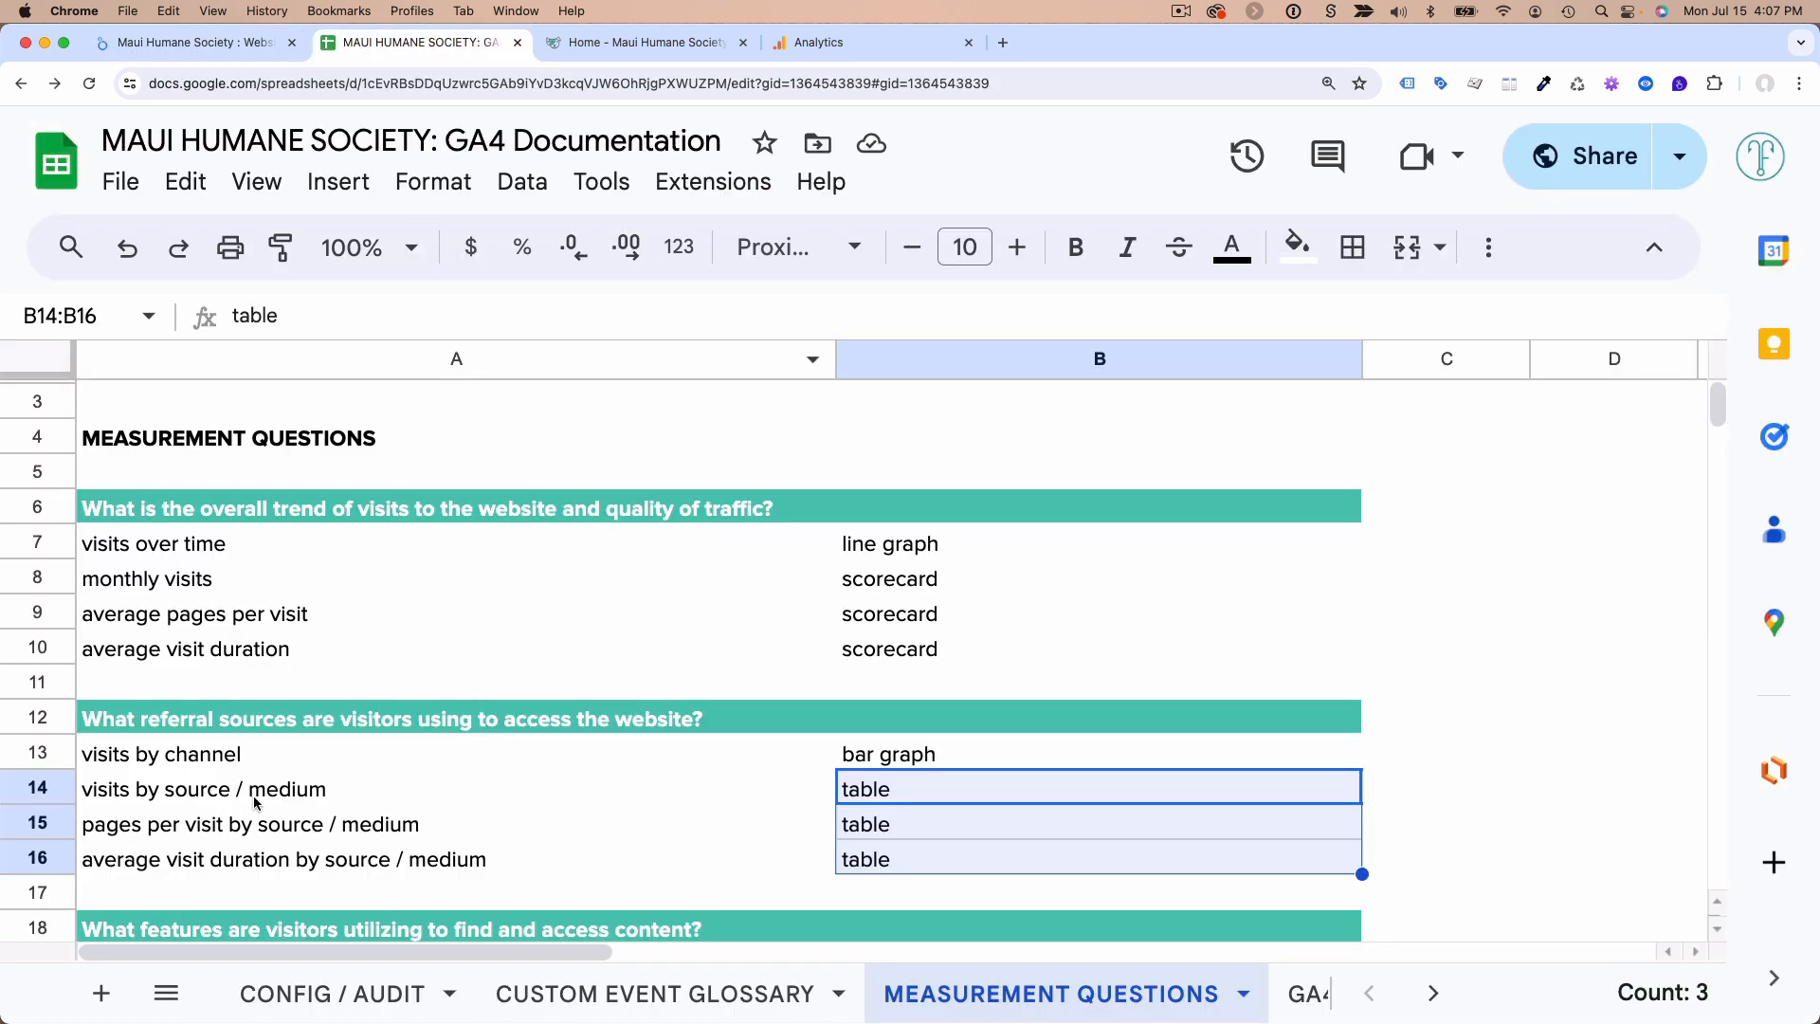
click(114, 794)
double_click(99, 789)
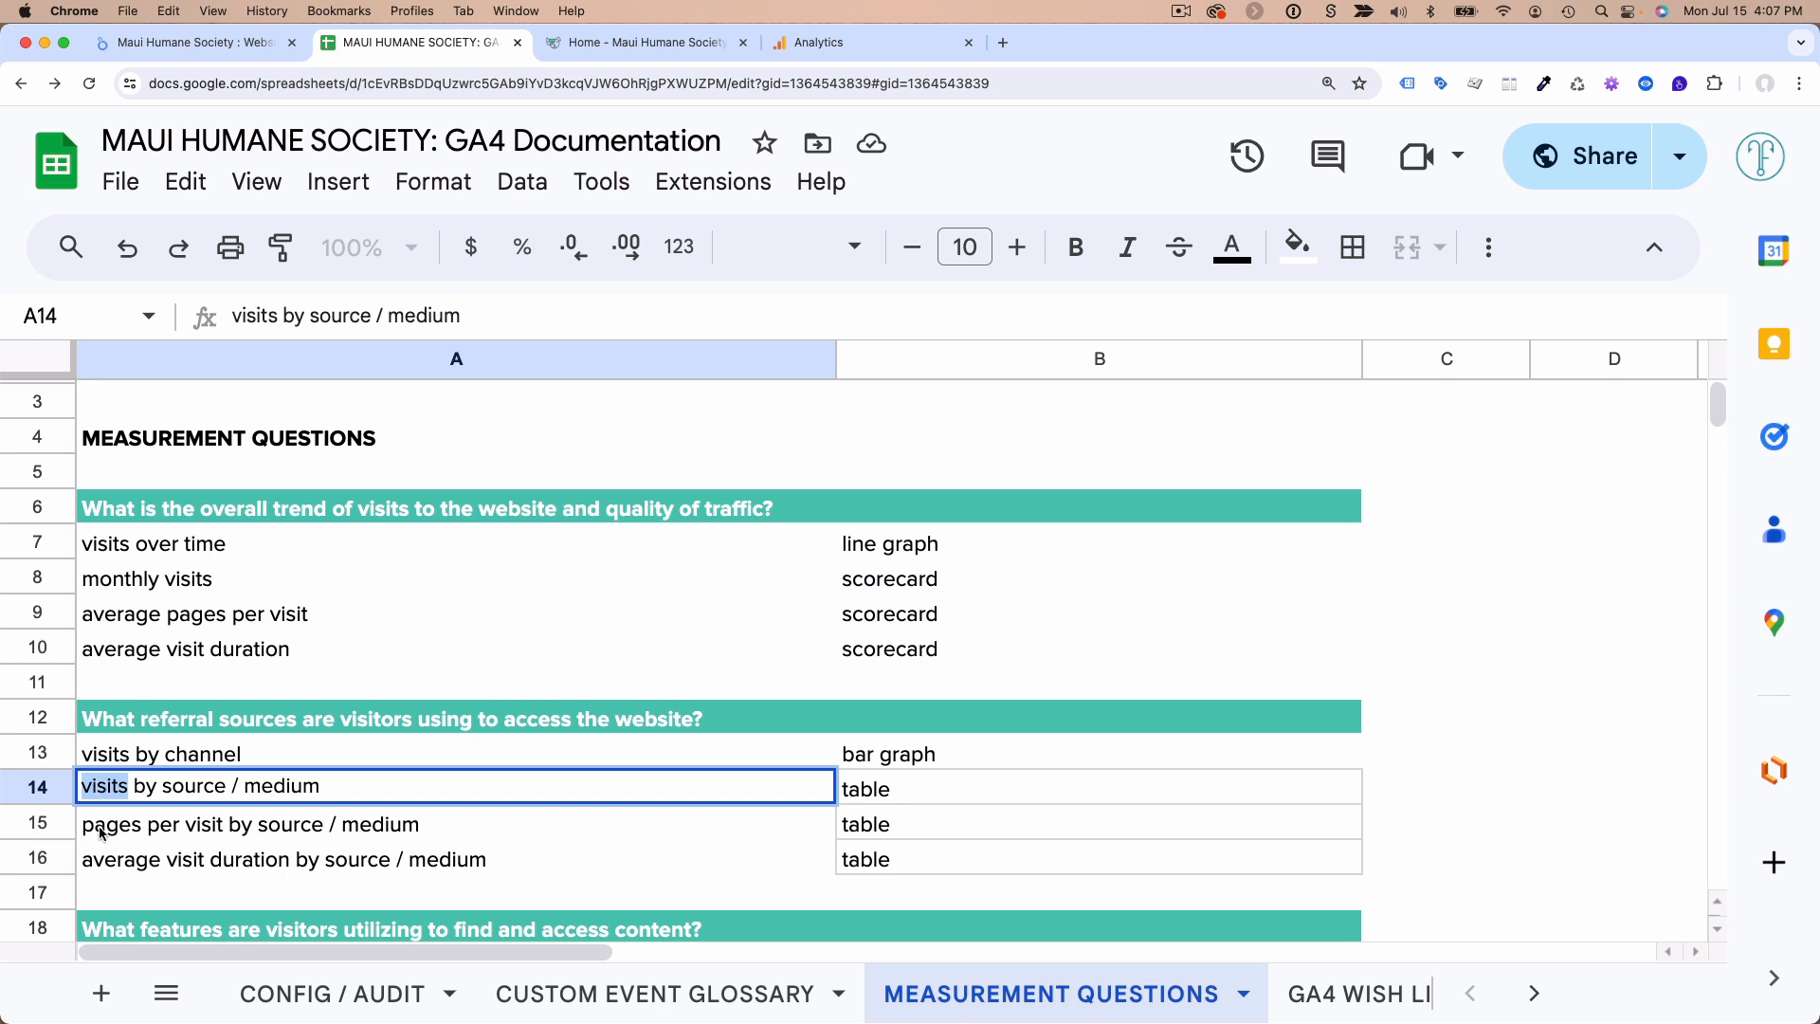
click(101, 833)
click(120, 861)
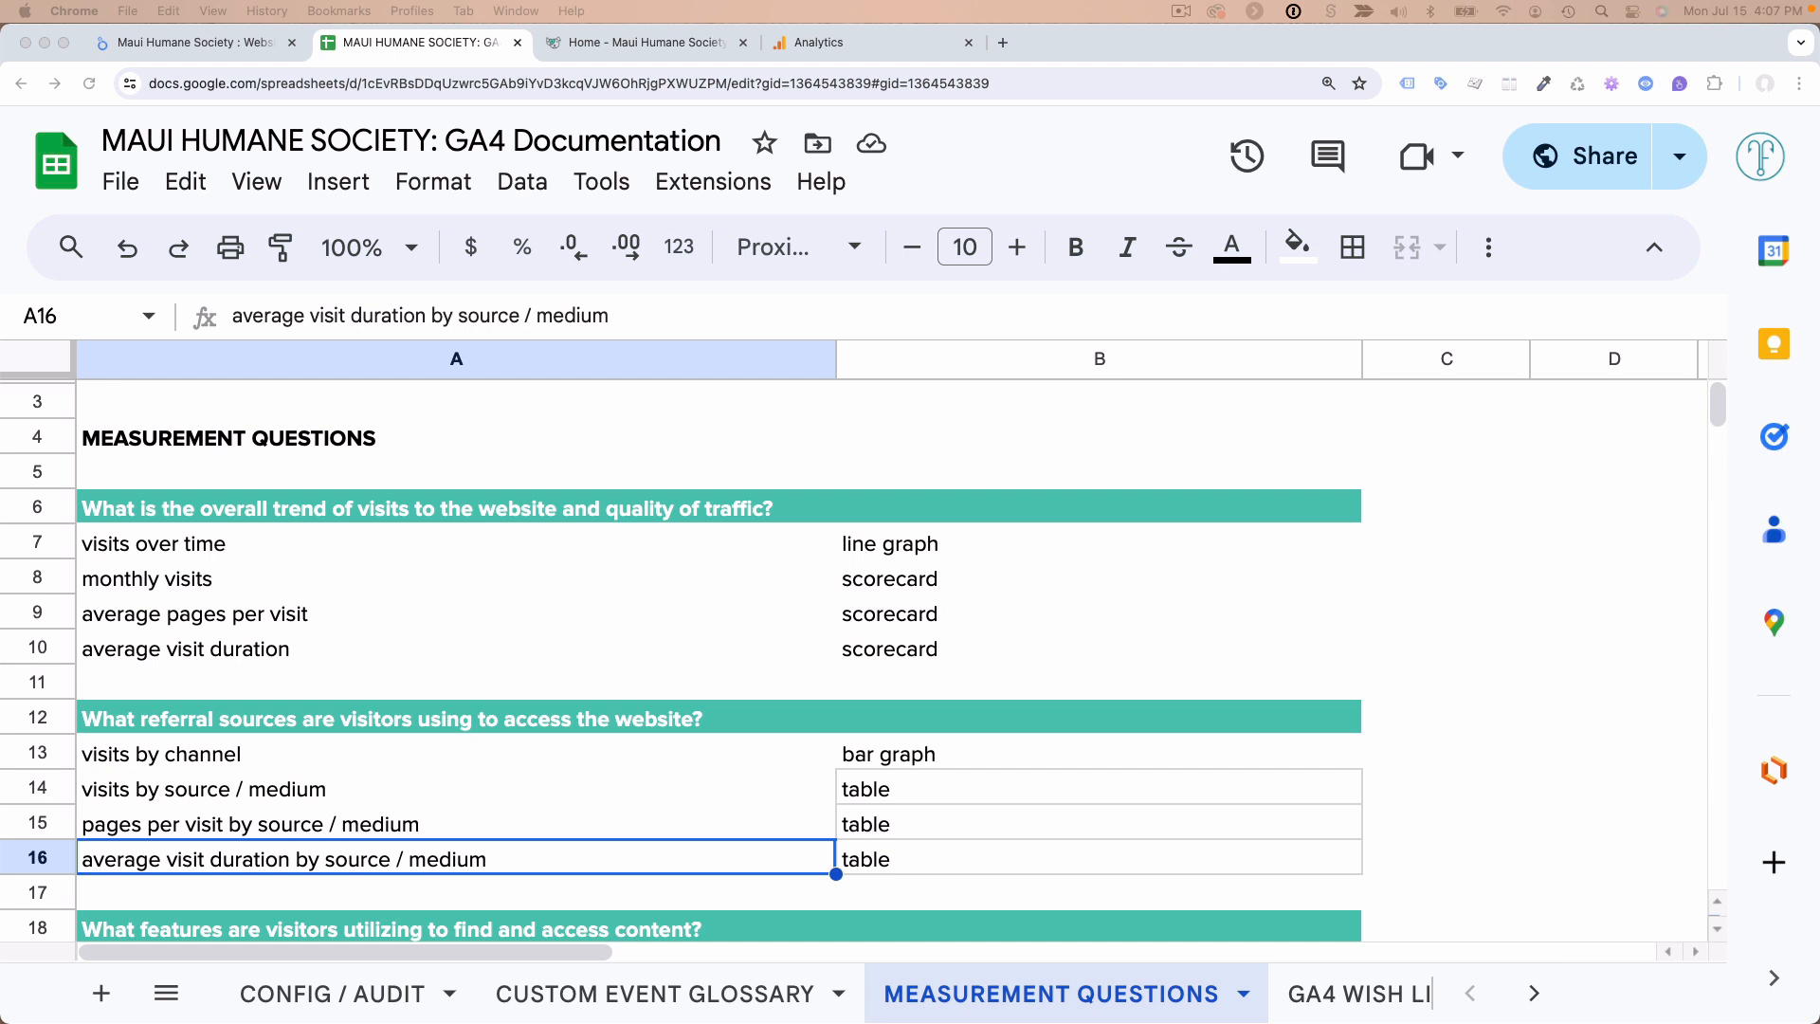
- Back in the Looker Studio report, rename the source / medium table's Sessions metric as Visits
click(197, 44)
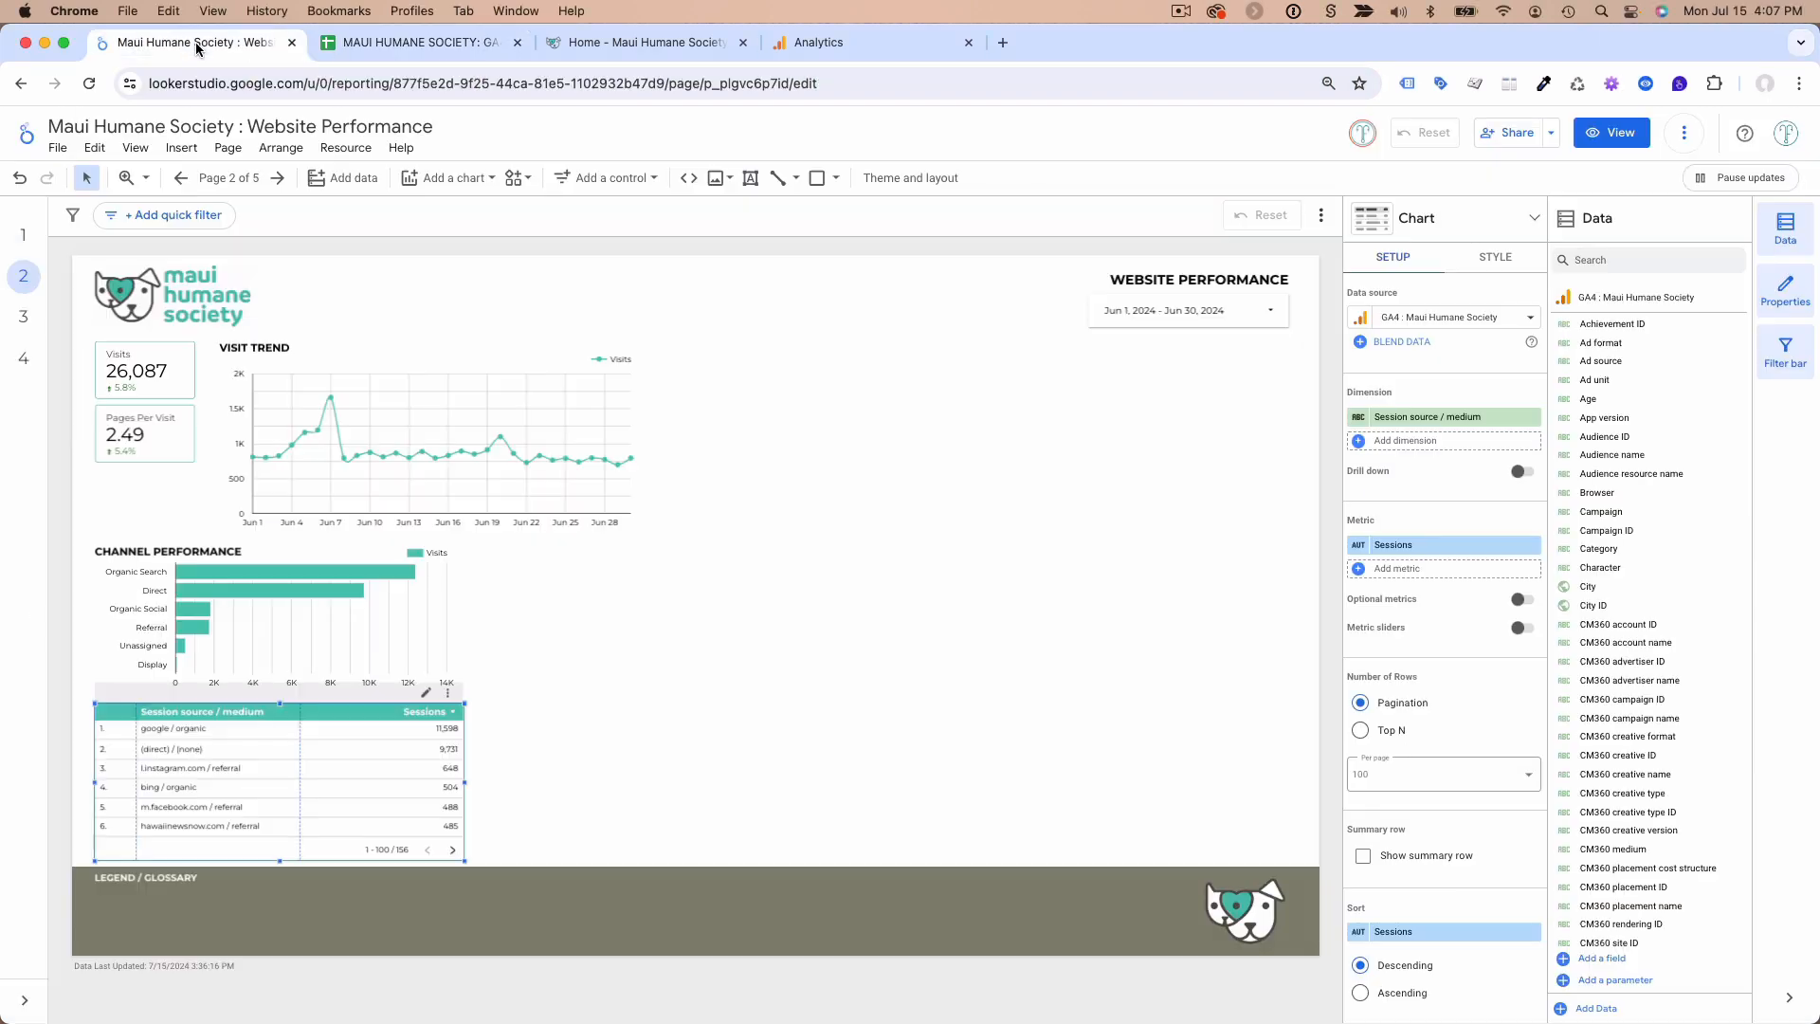
click(1359, 550)
text(Vi)
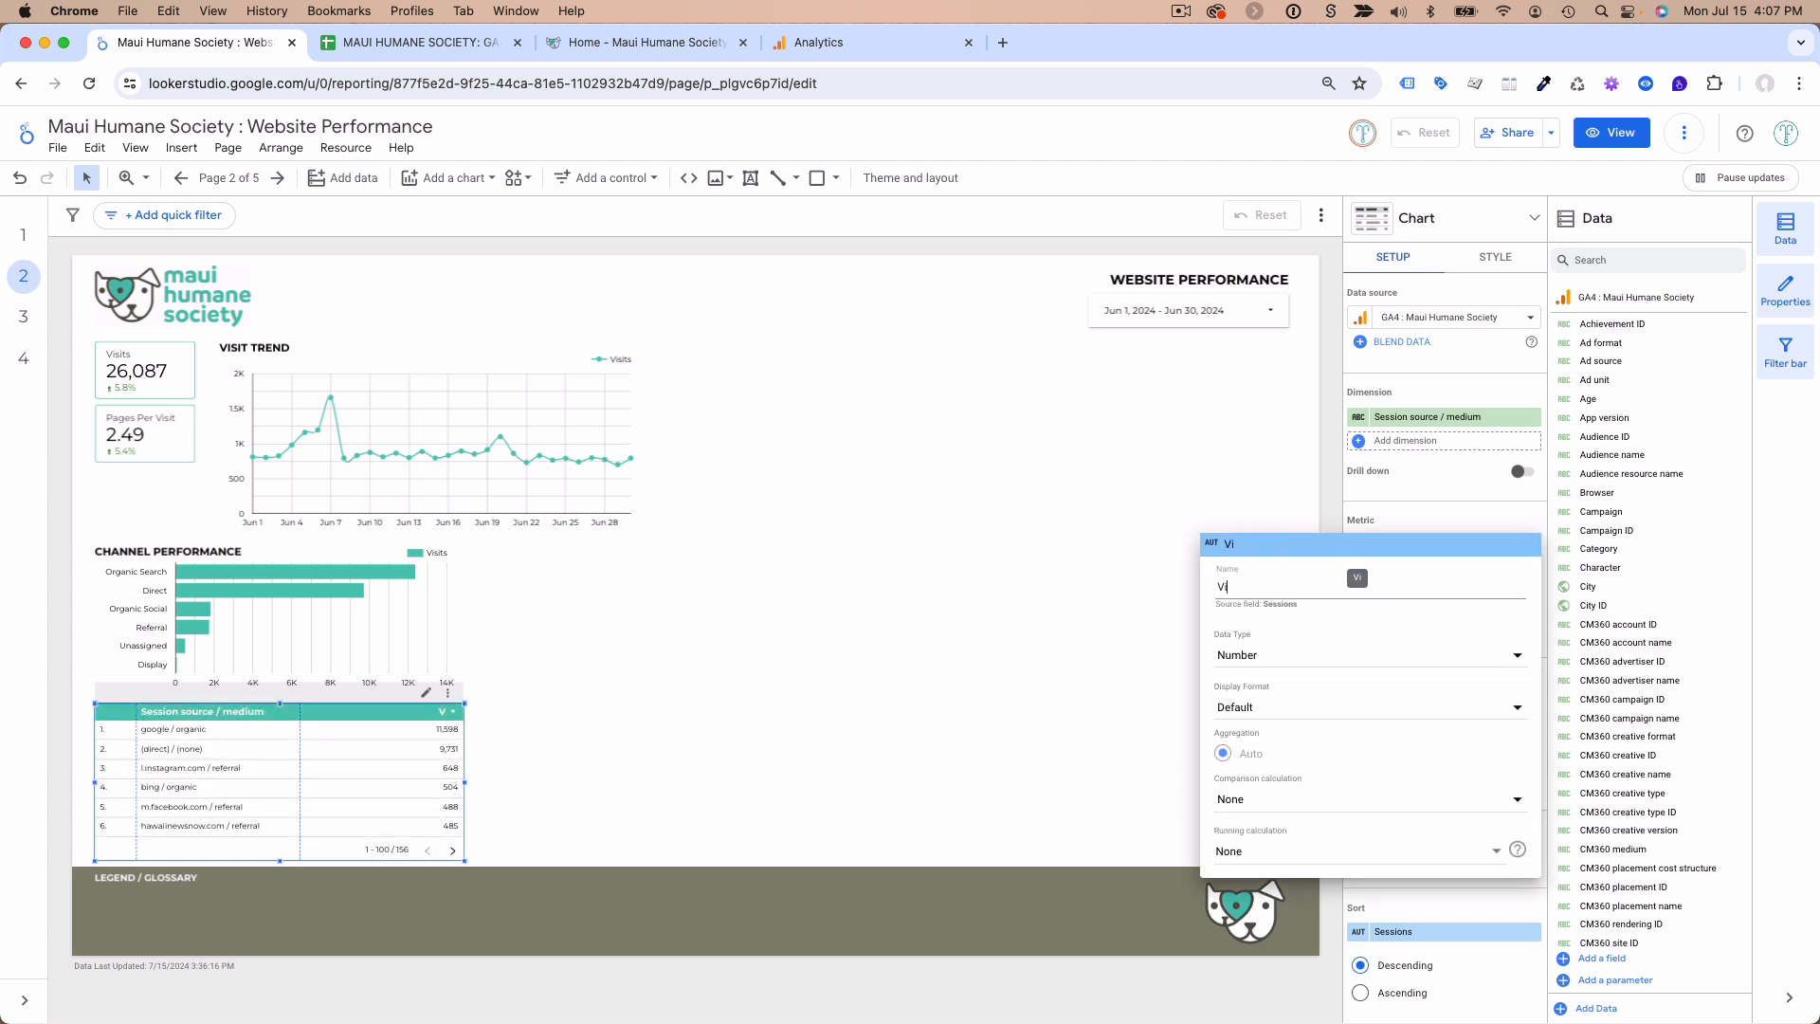
text(sits)
click(1113, 515)
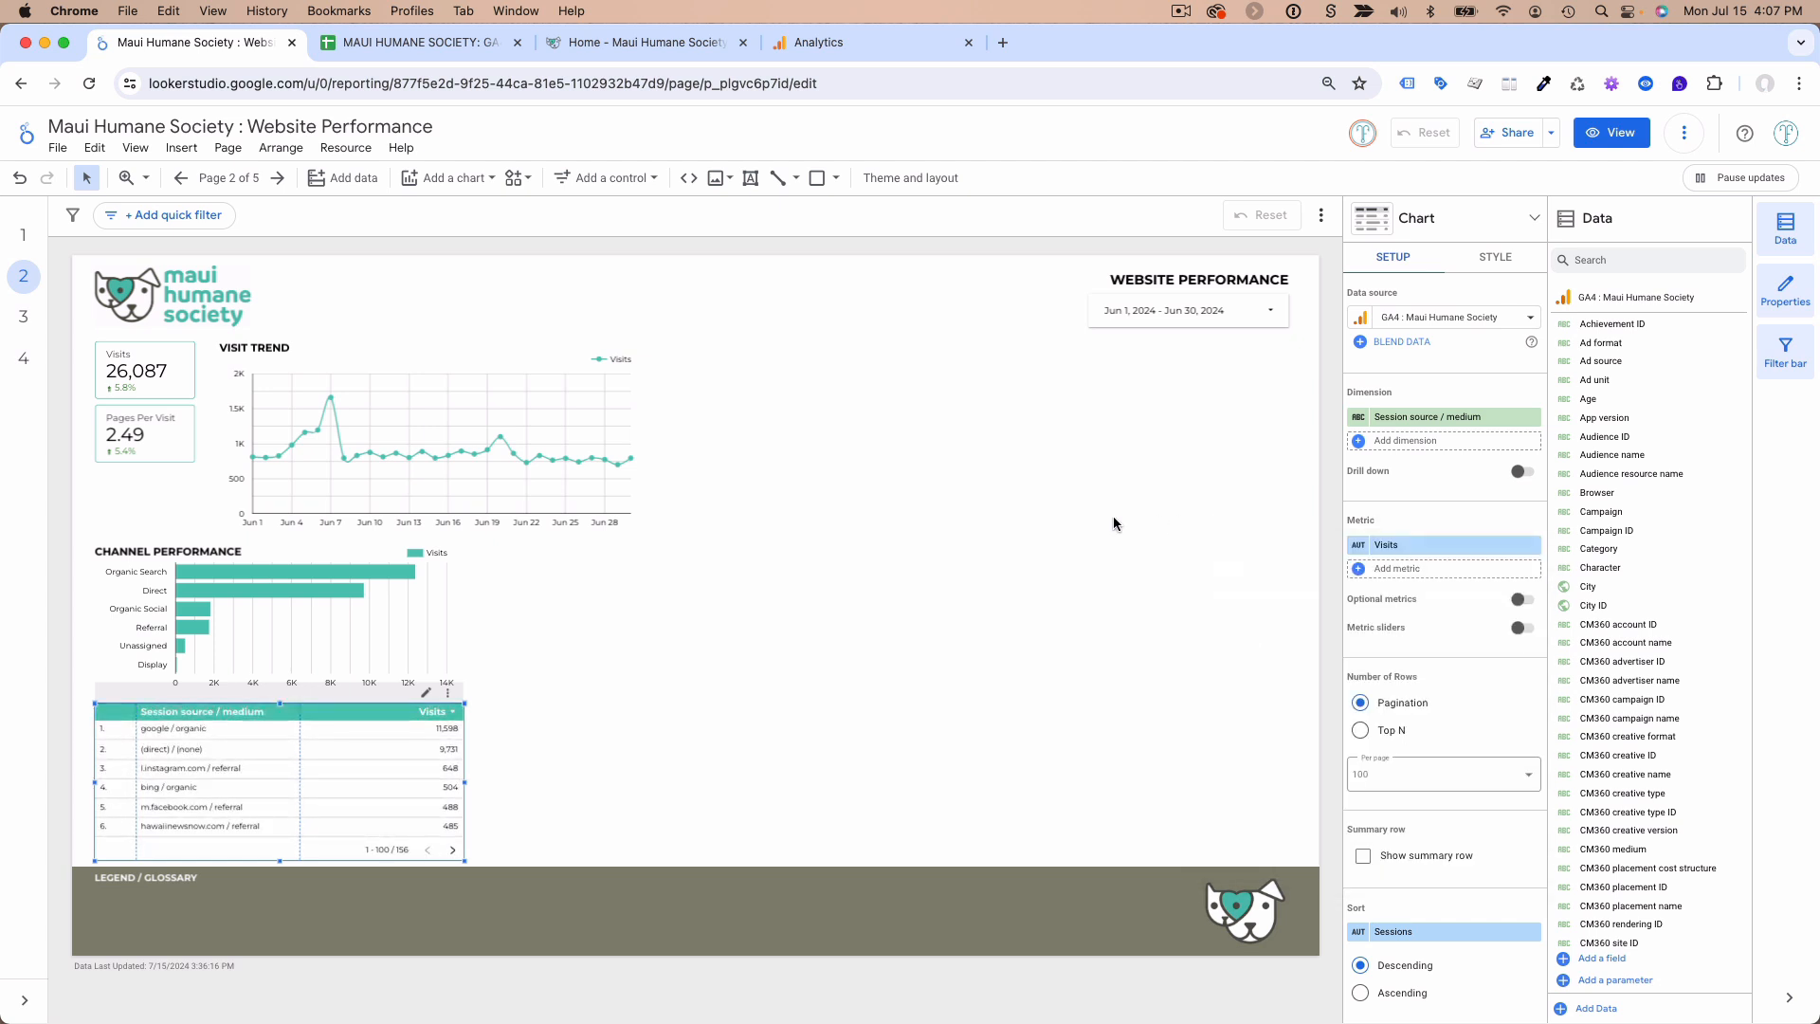
- Switch to Google Analytics and open the Traffic acquisition report to examine its metric names
click(858, 41)
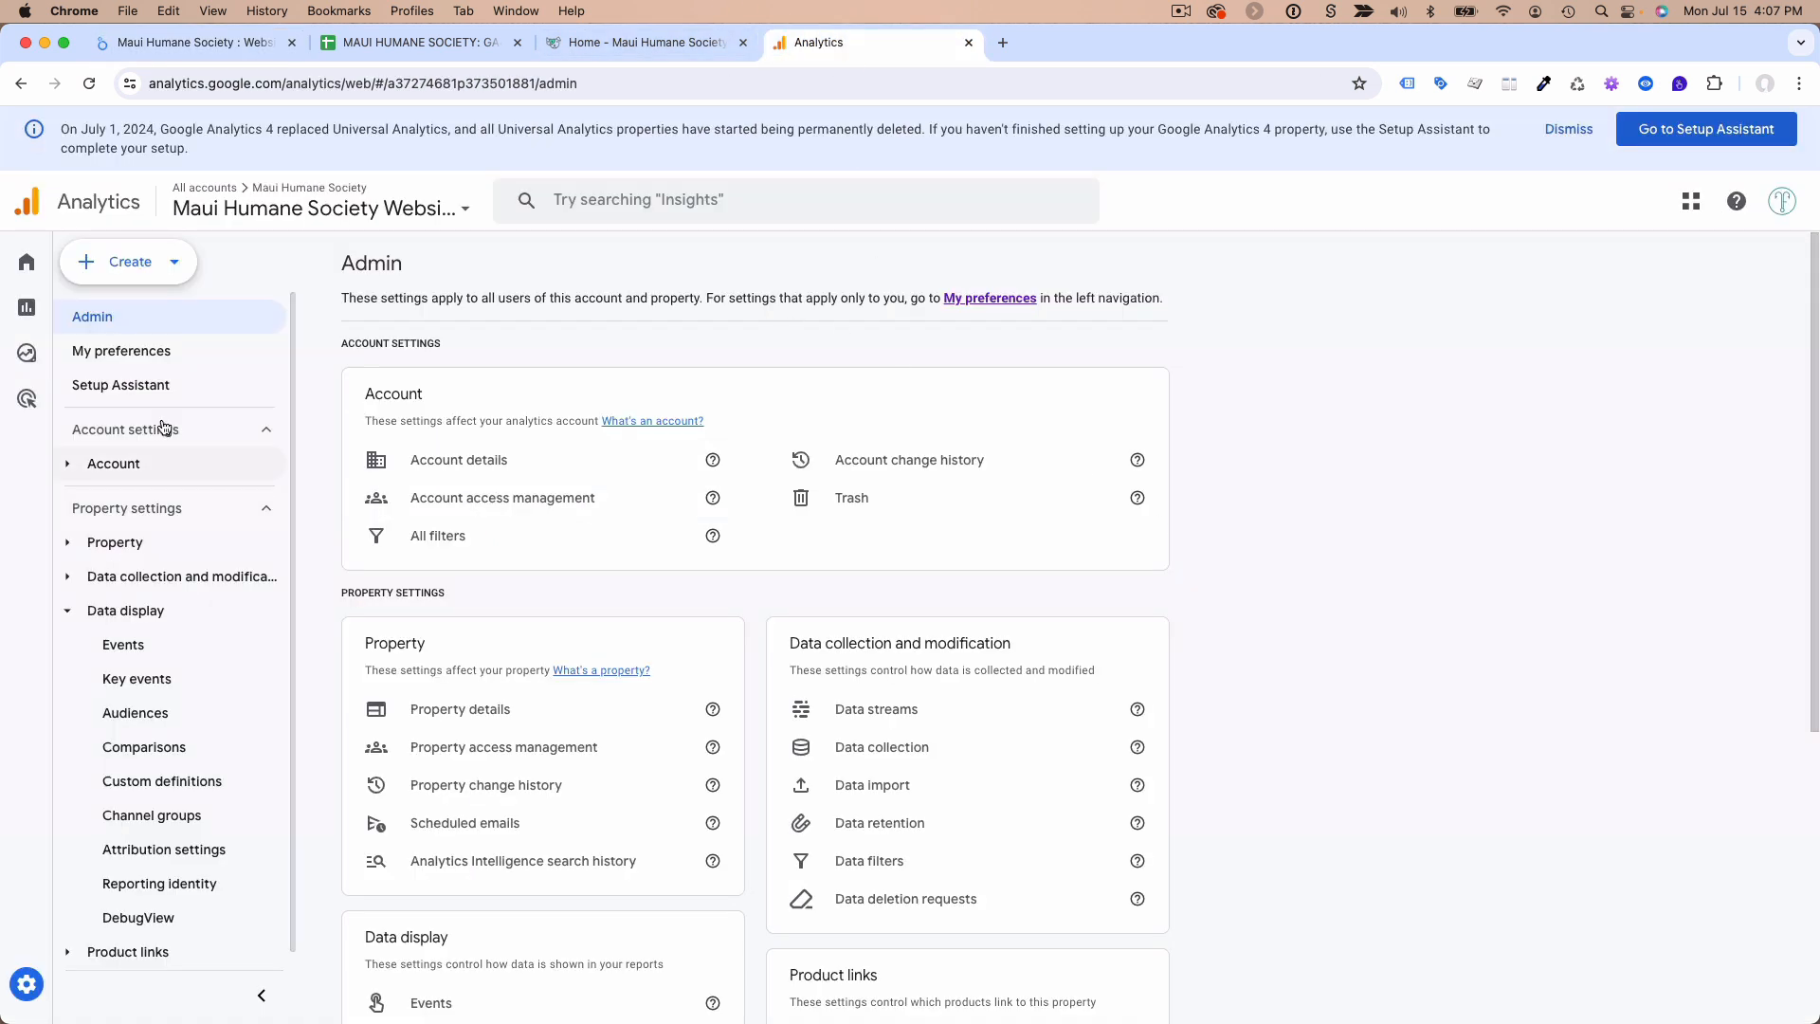
click(31, 314)
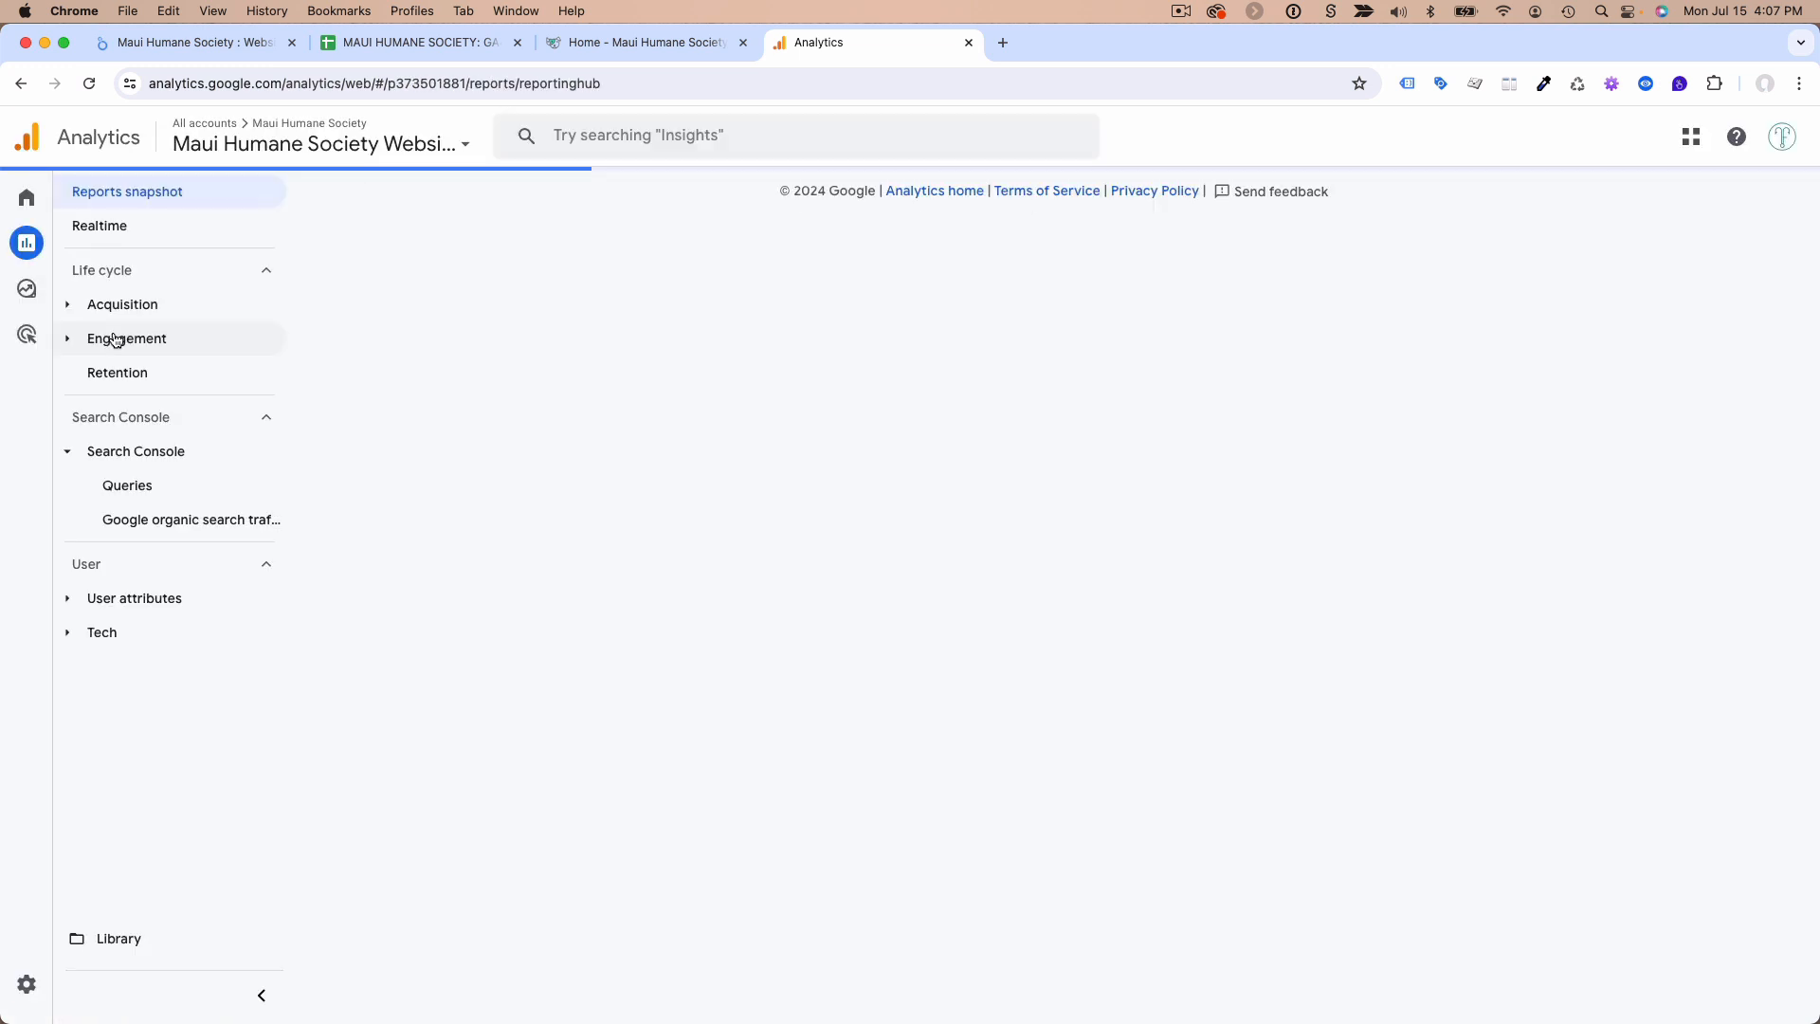
click(126, 350)
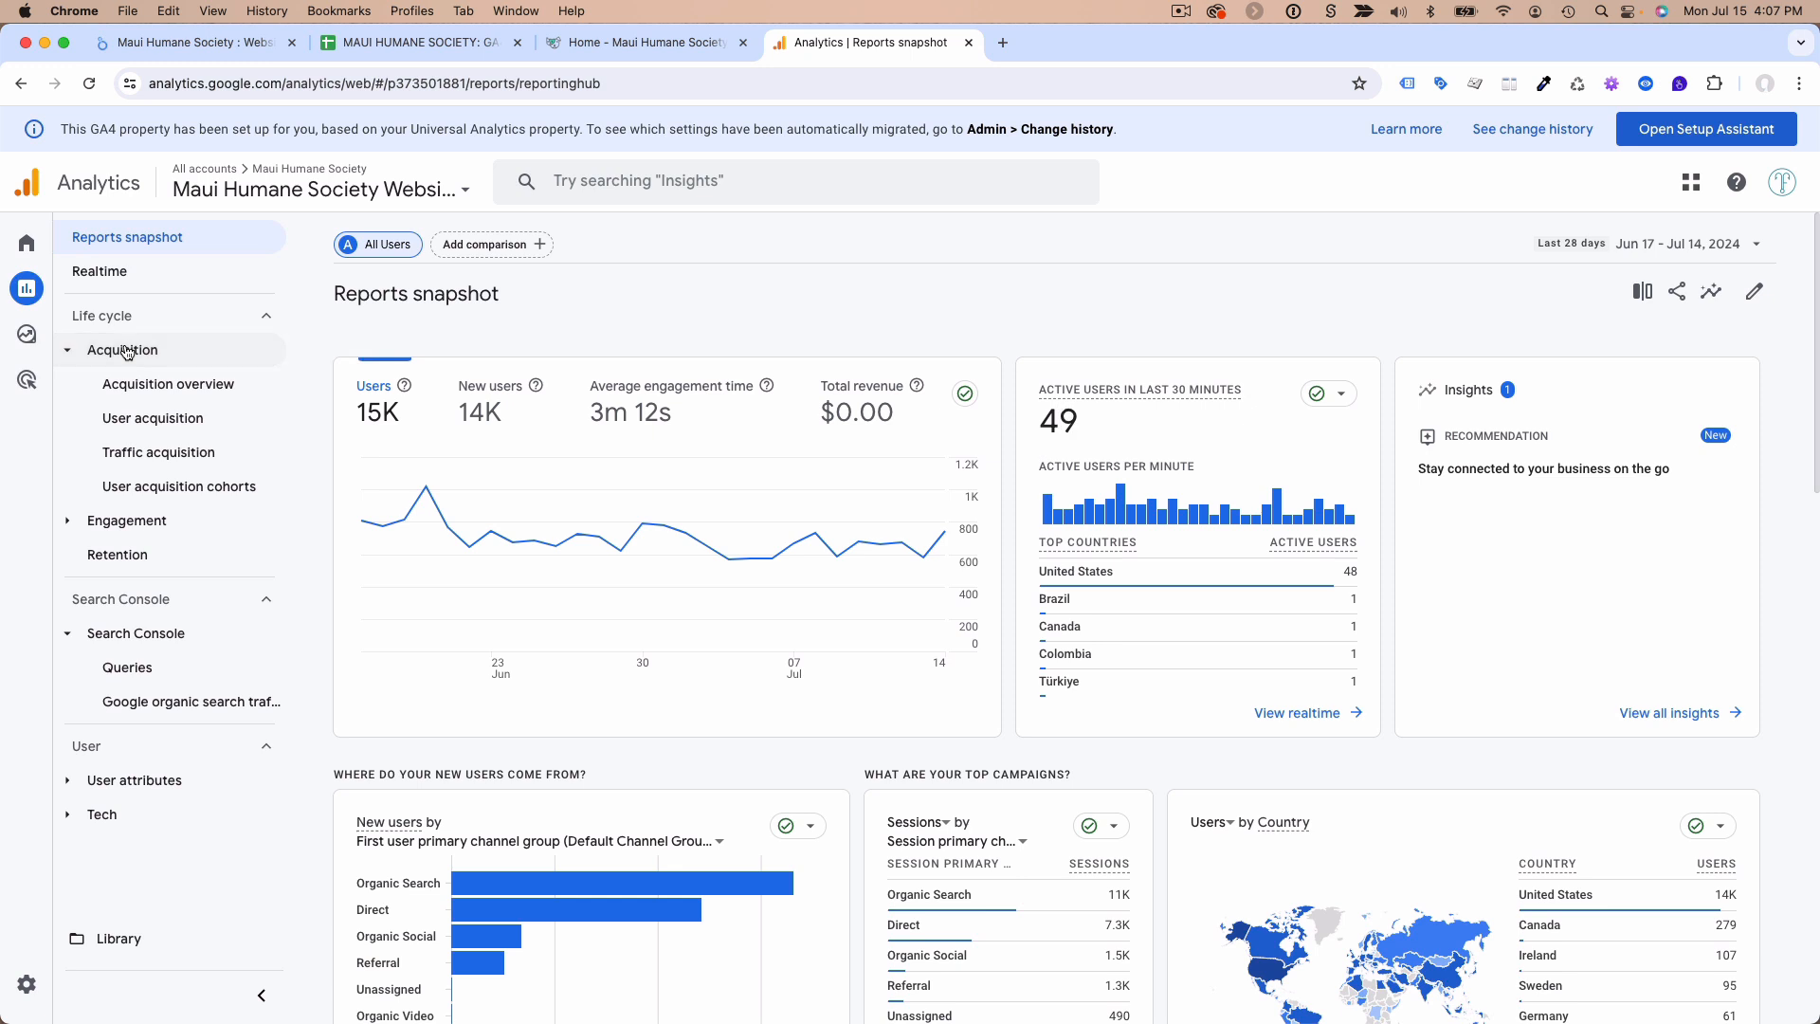
click(152, 454)
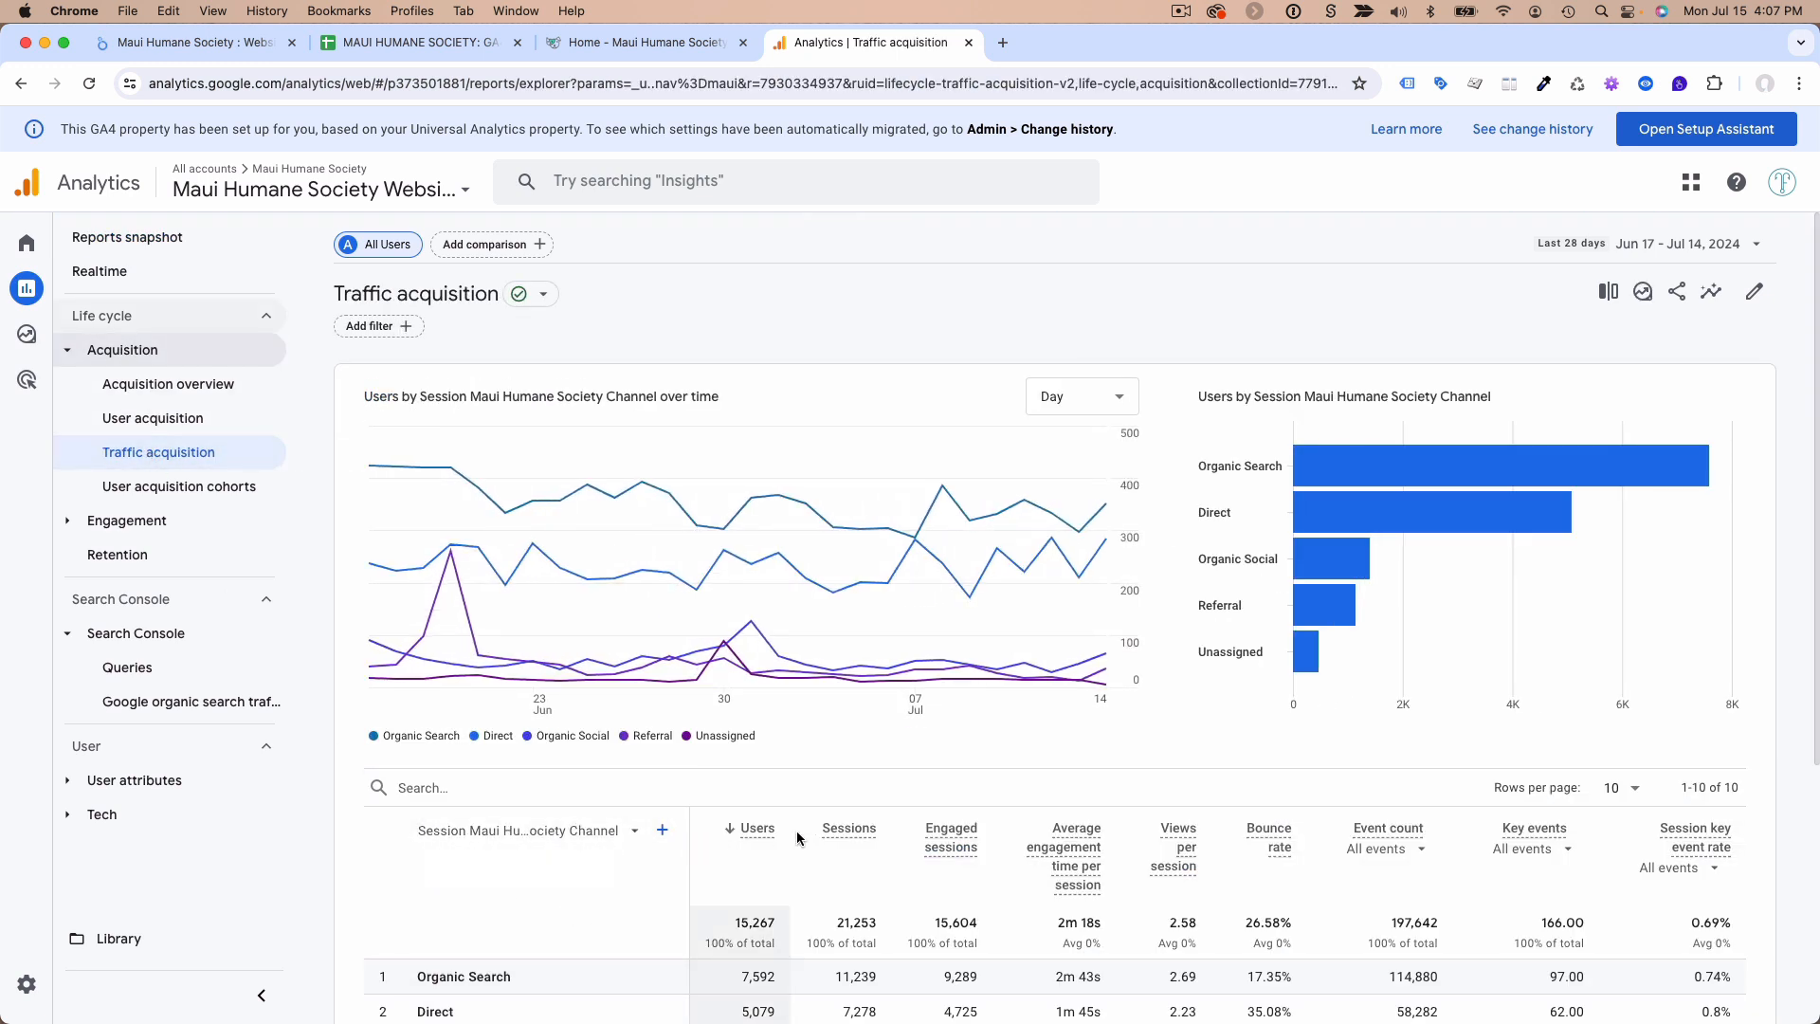
- Back in the Looker Studio report, add the Views per session metric to the source / medium table and name it Pages Per Visit
click(196, 44)
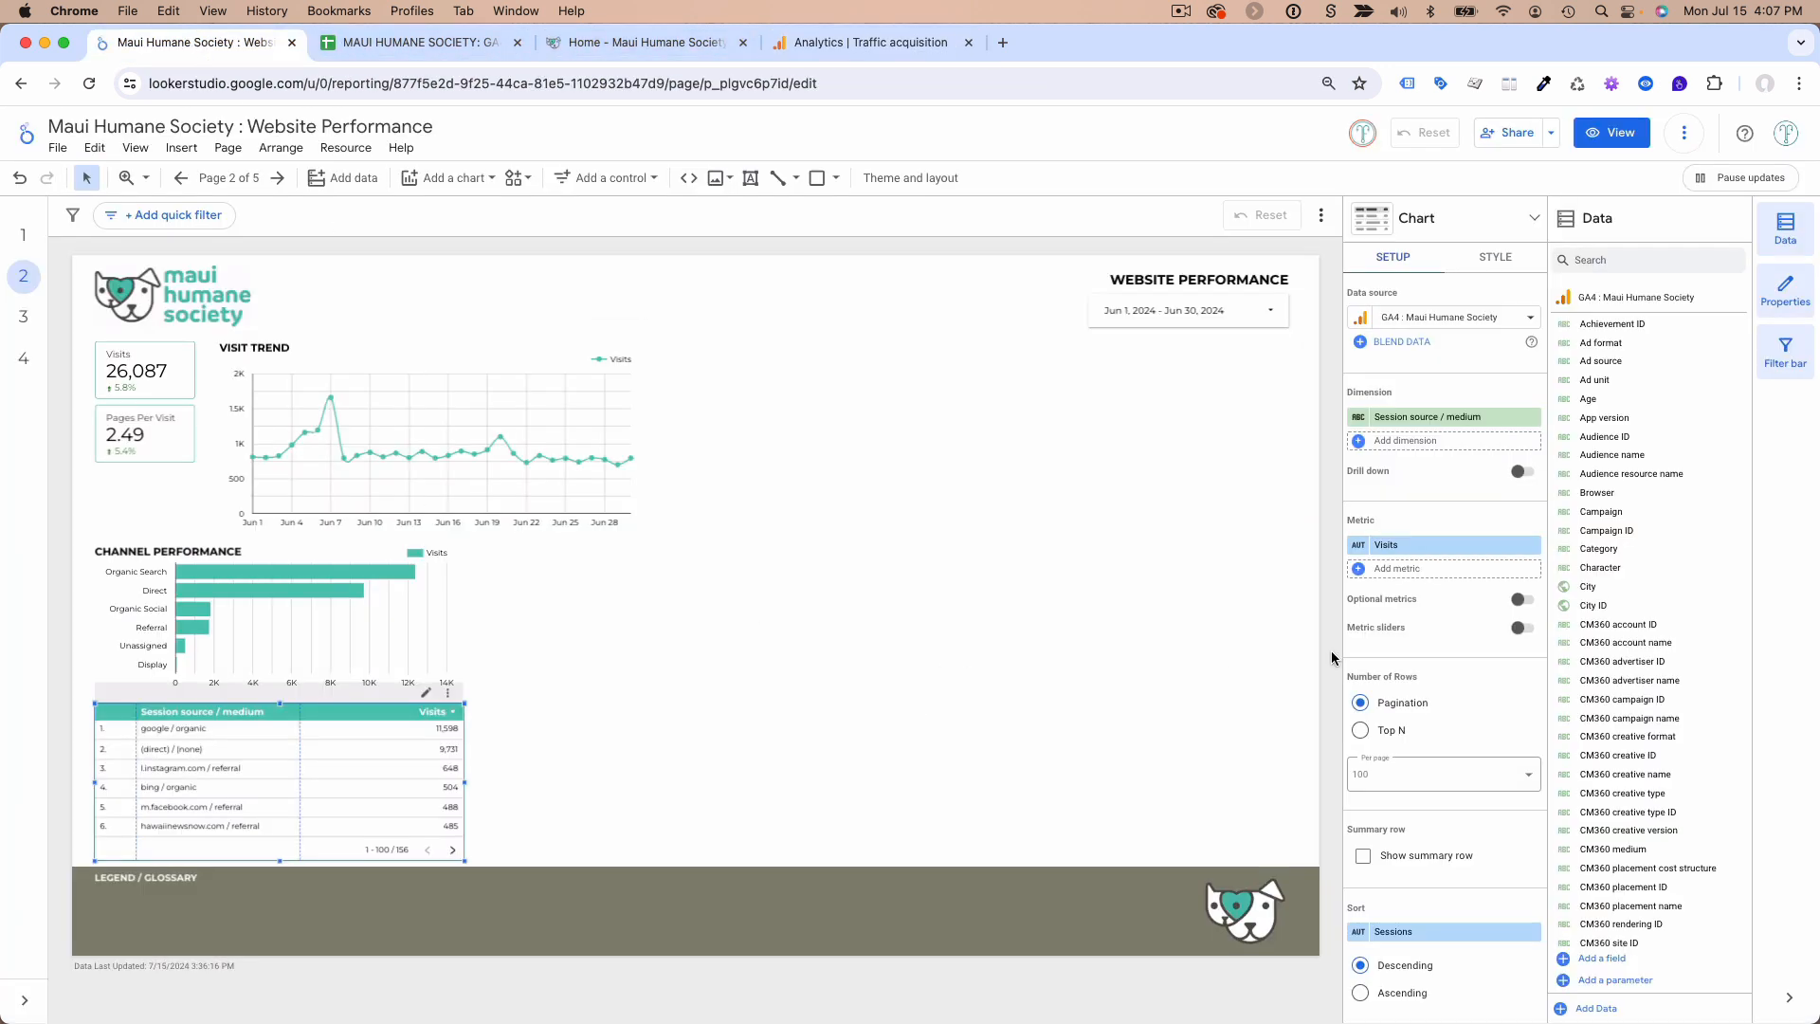
click(1396, 568)
text(views p)
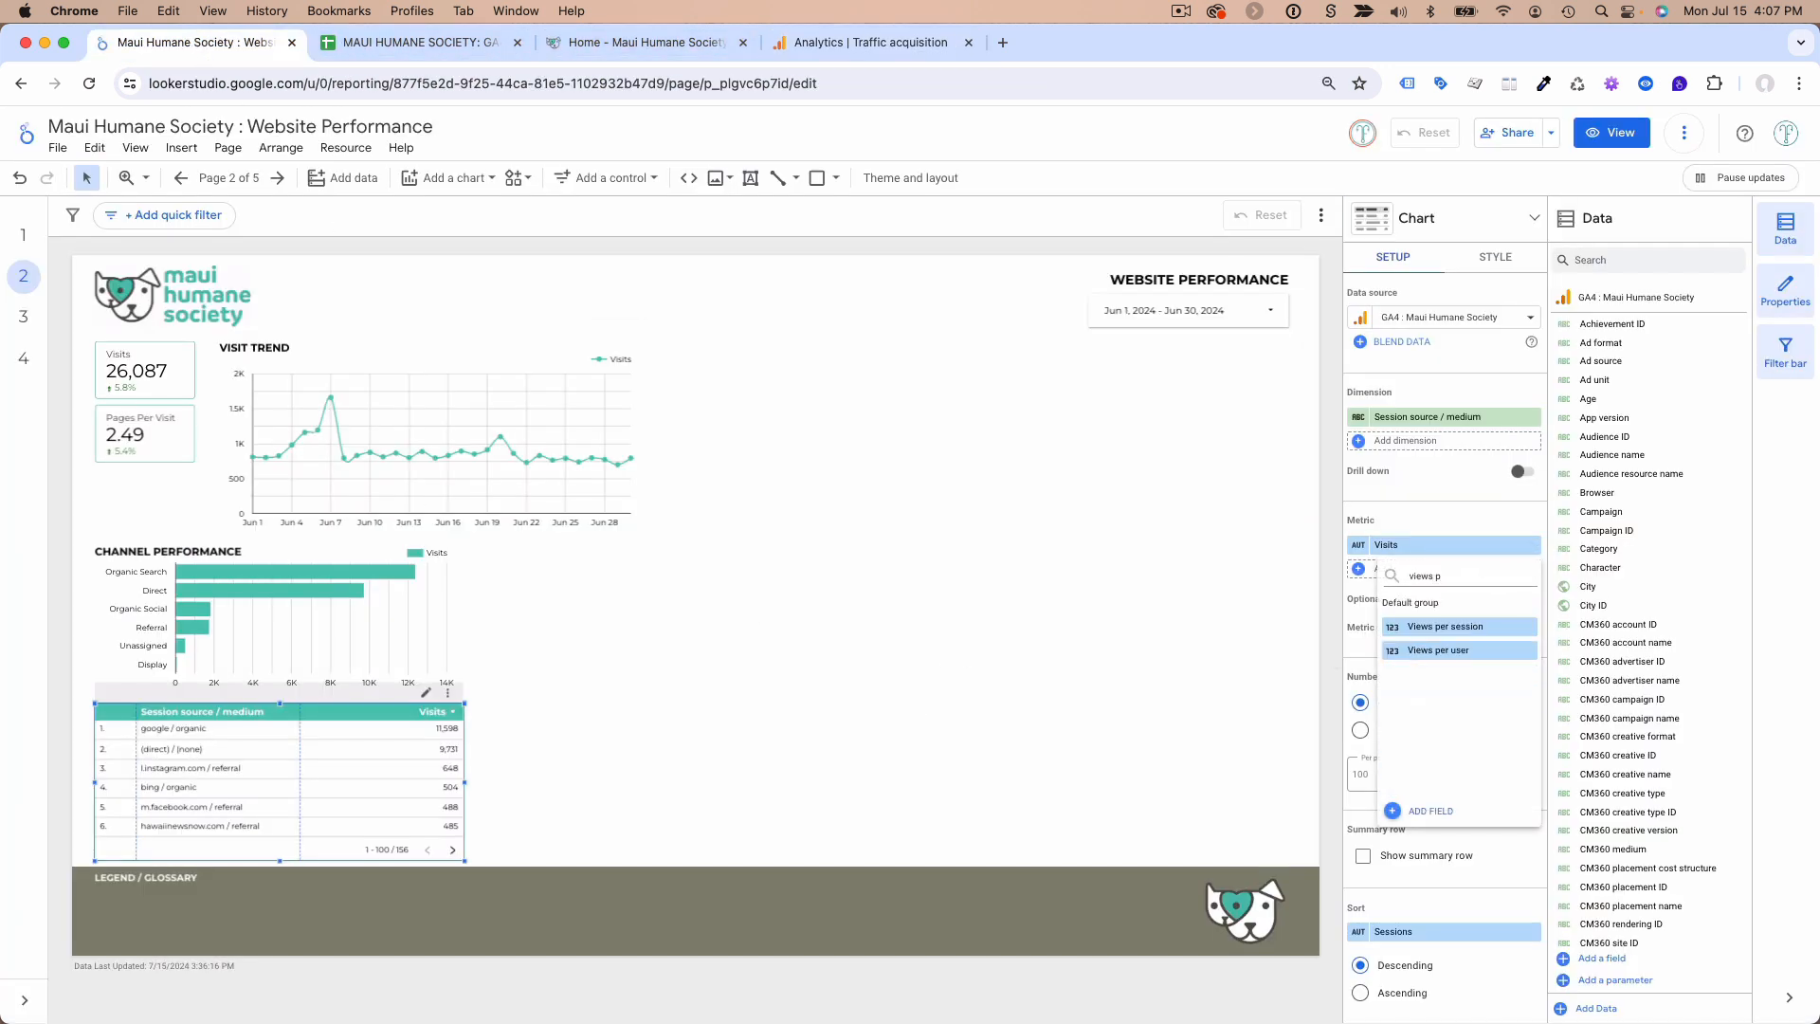
click(1404, 628)
click(1356, 570)
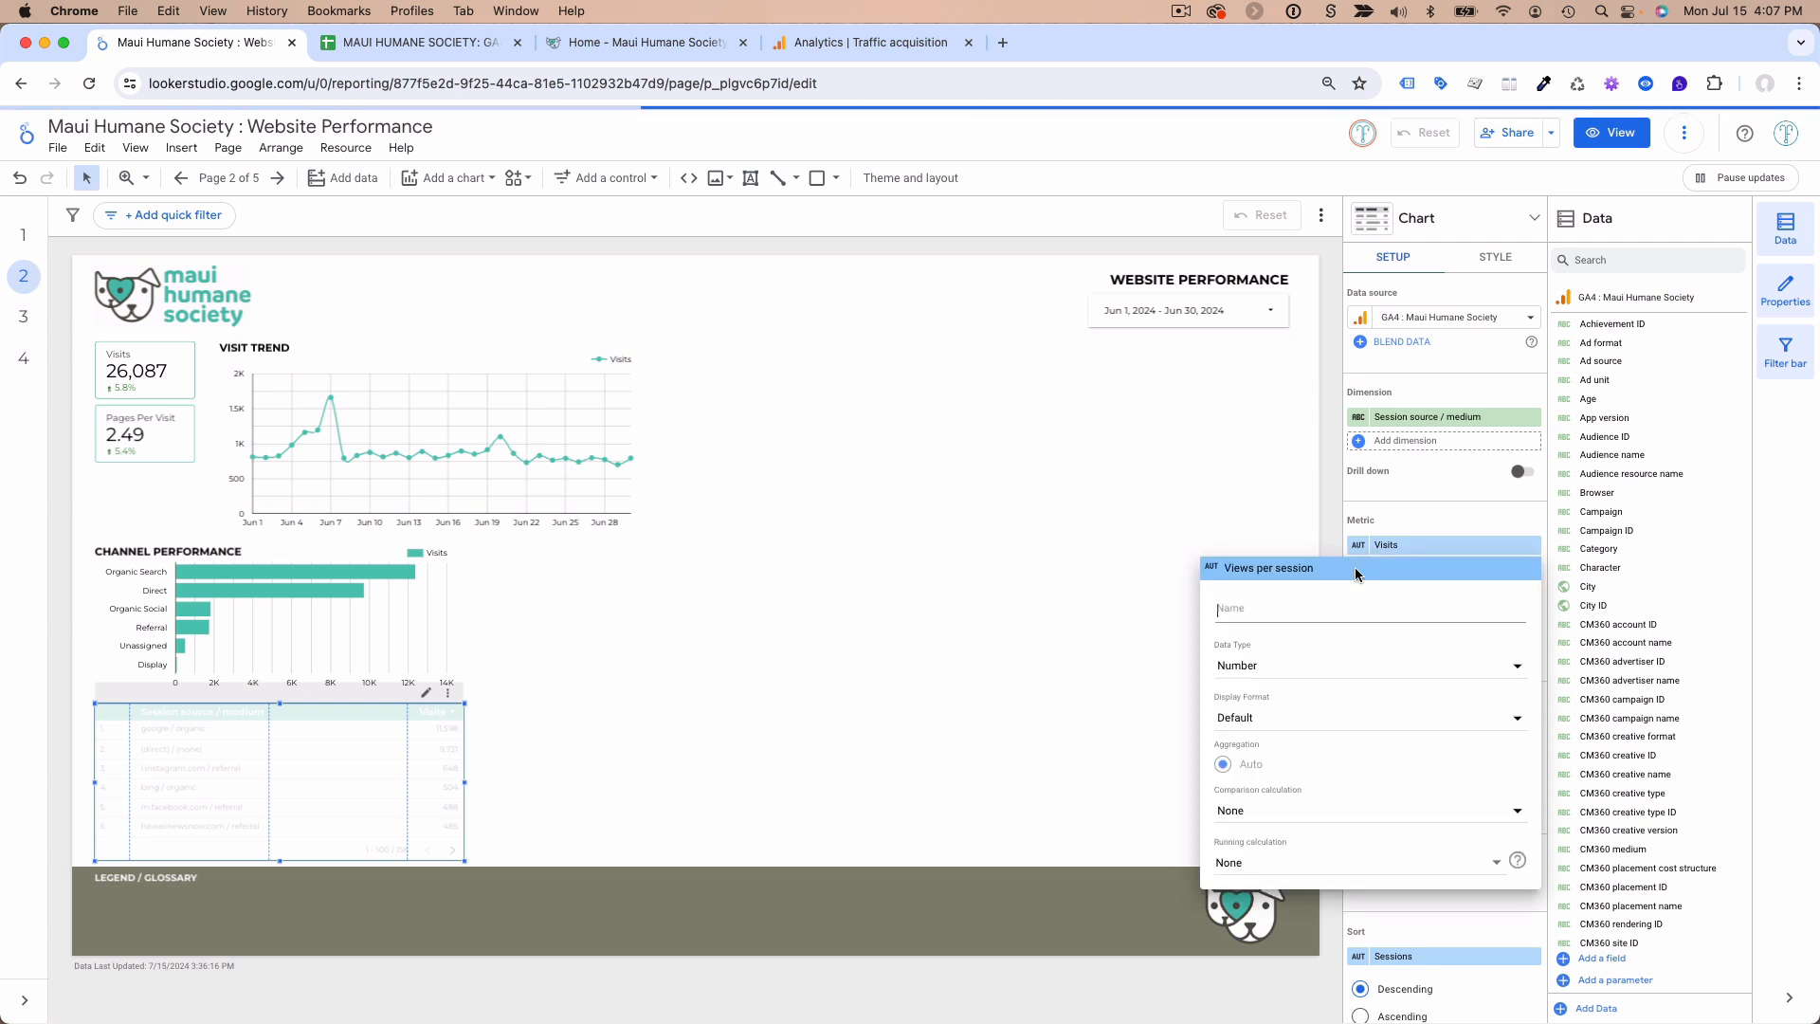
text(Pages)
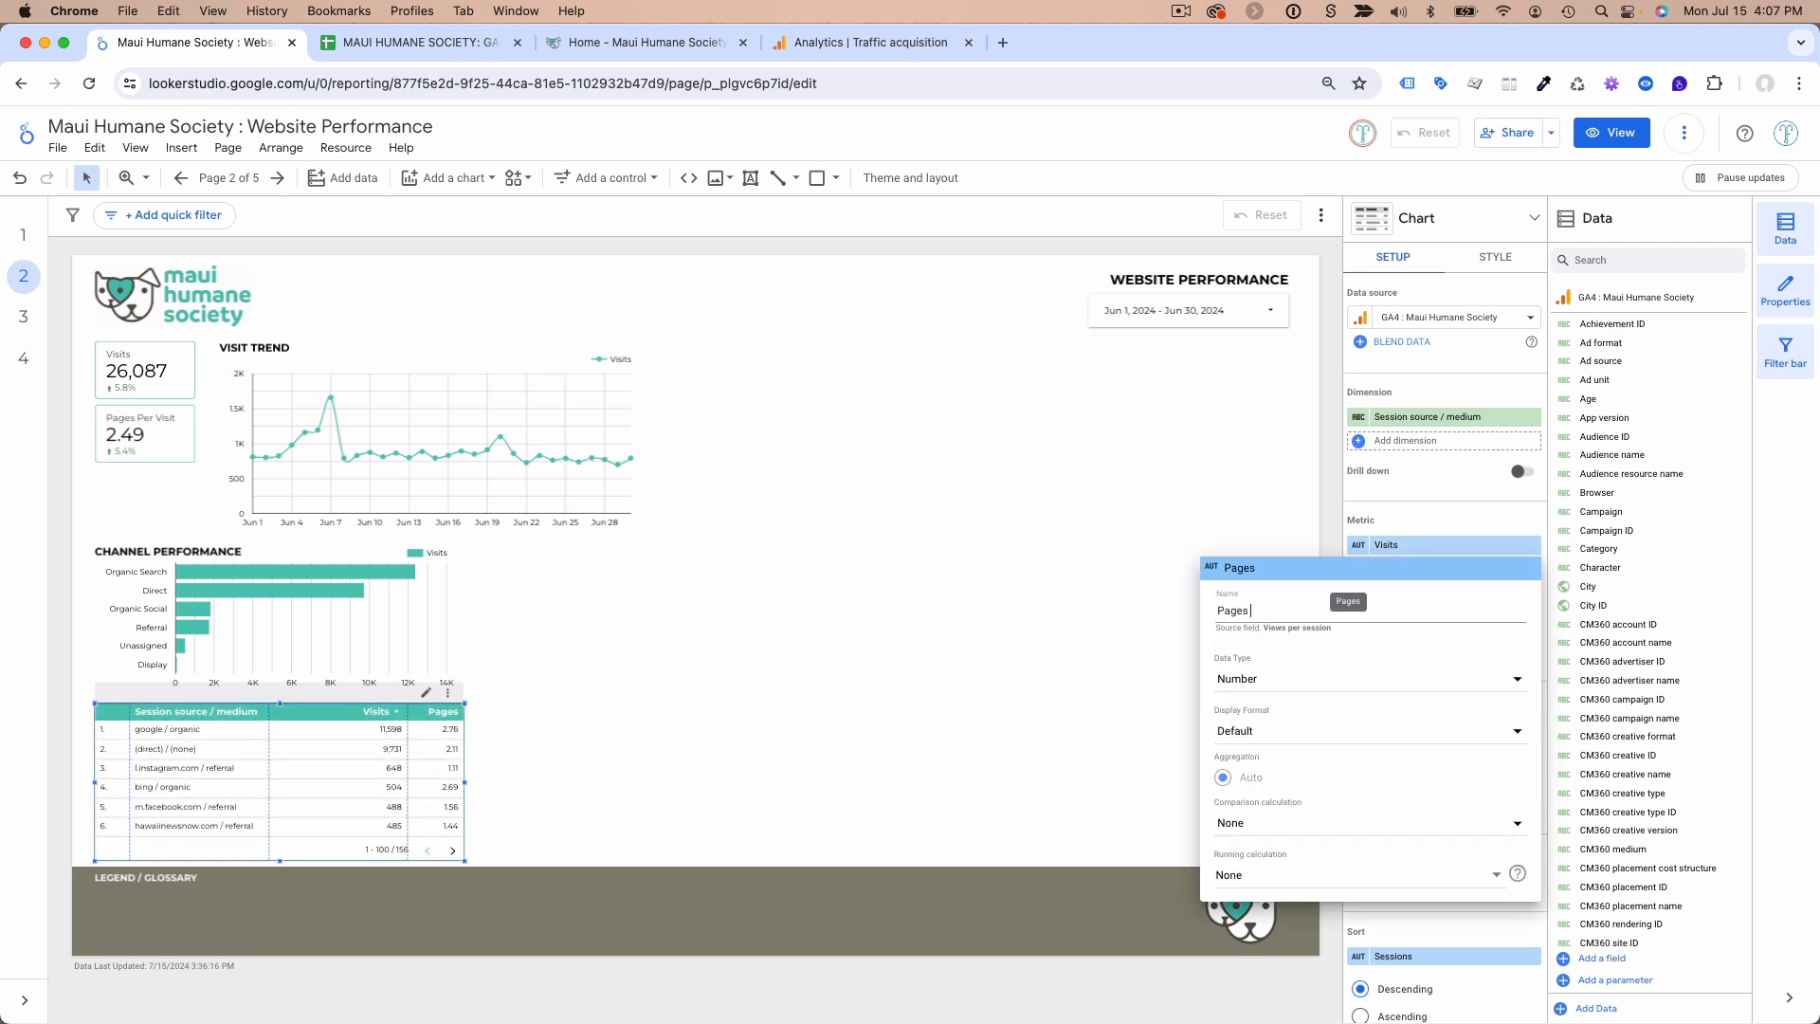
text( Per Visit)
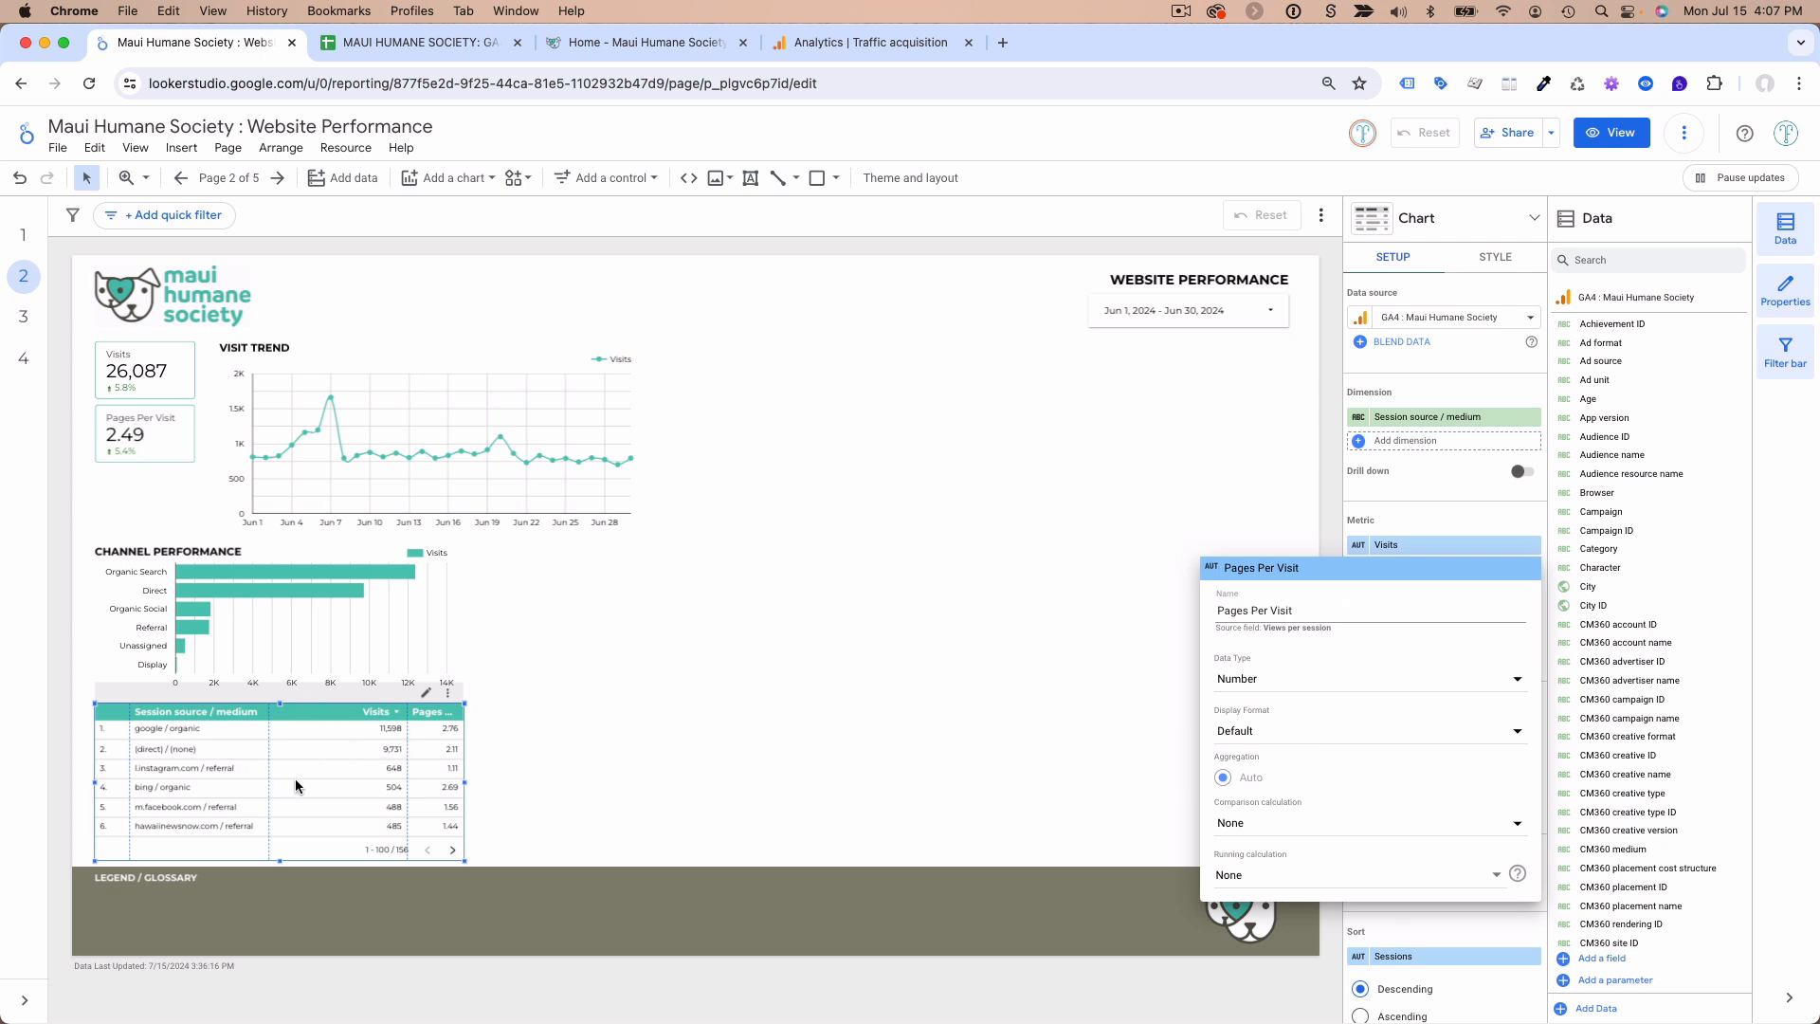
click(1483, 515)
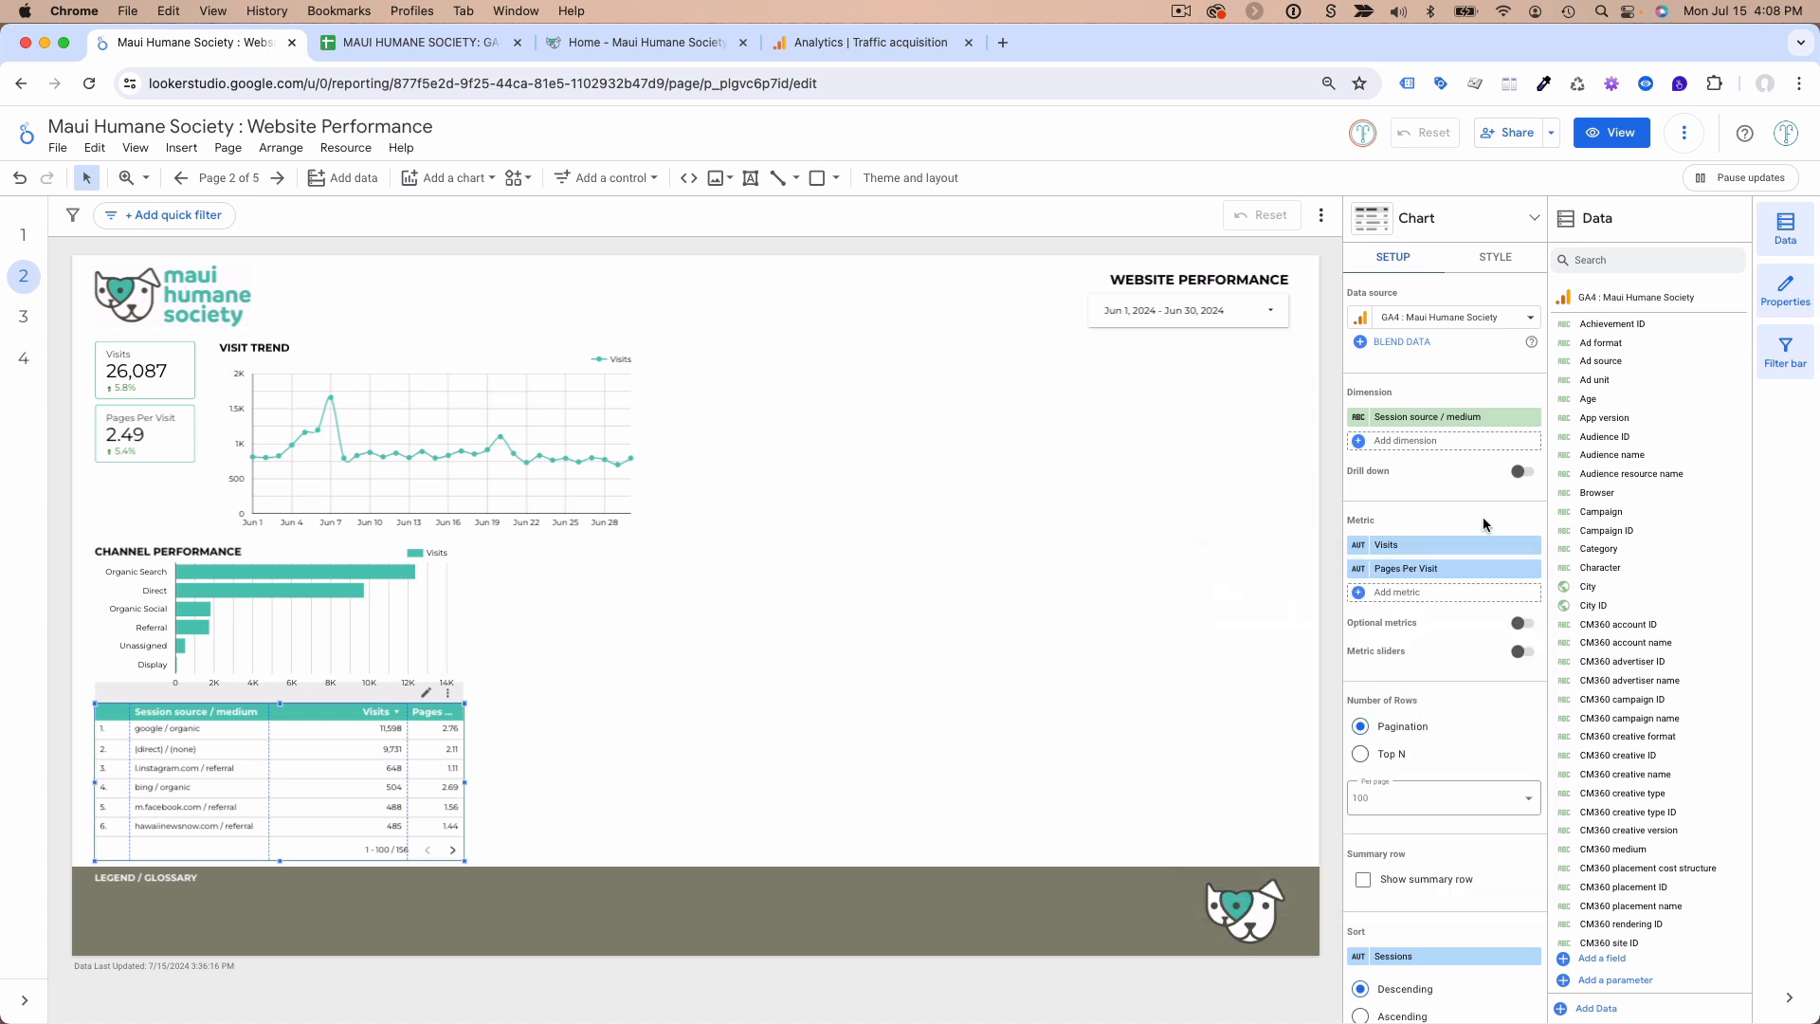
- Try Average session duration as the source / medium table's third metric, and remove it from the table
click(1430, 591)
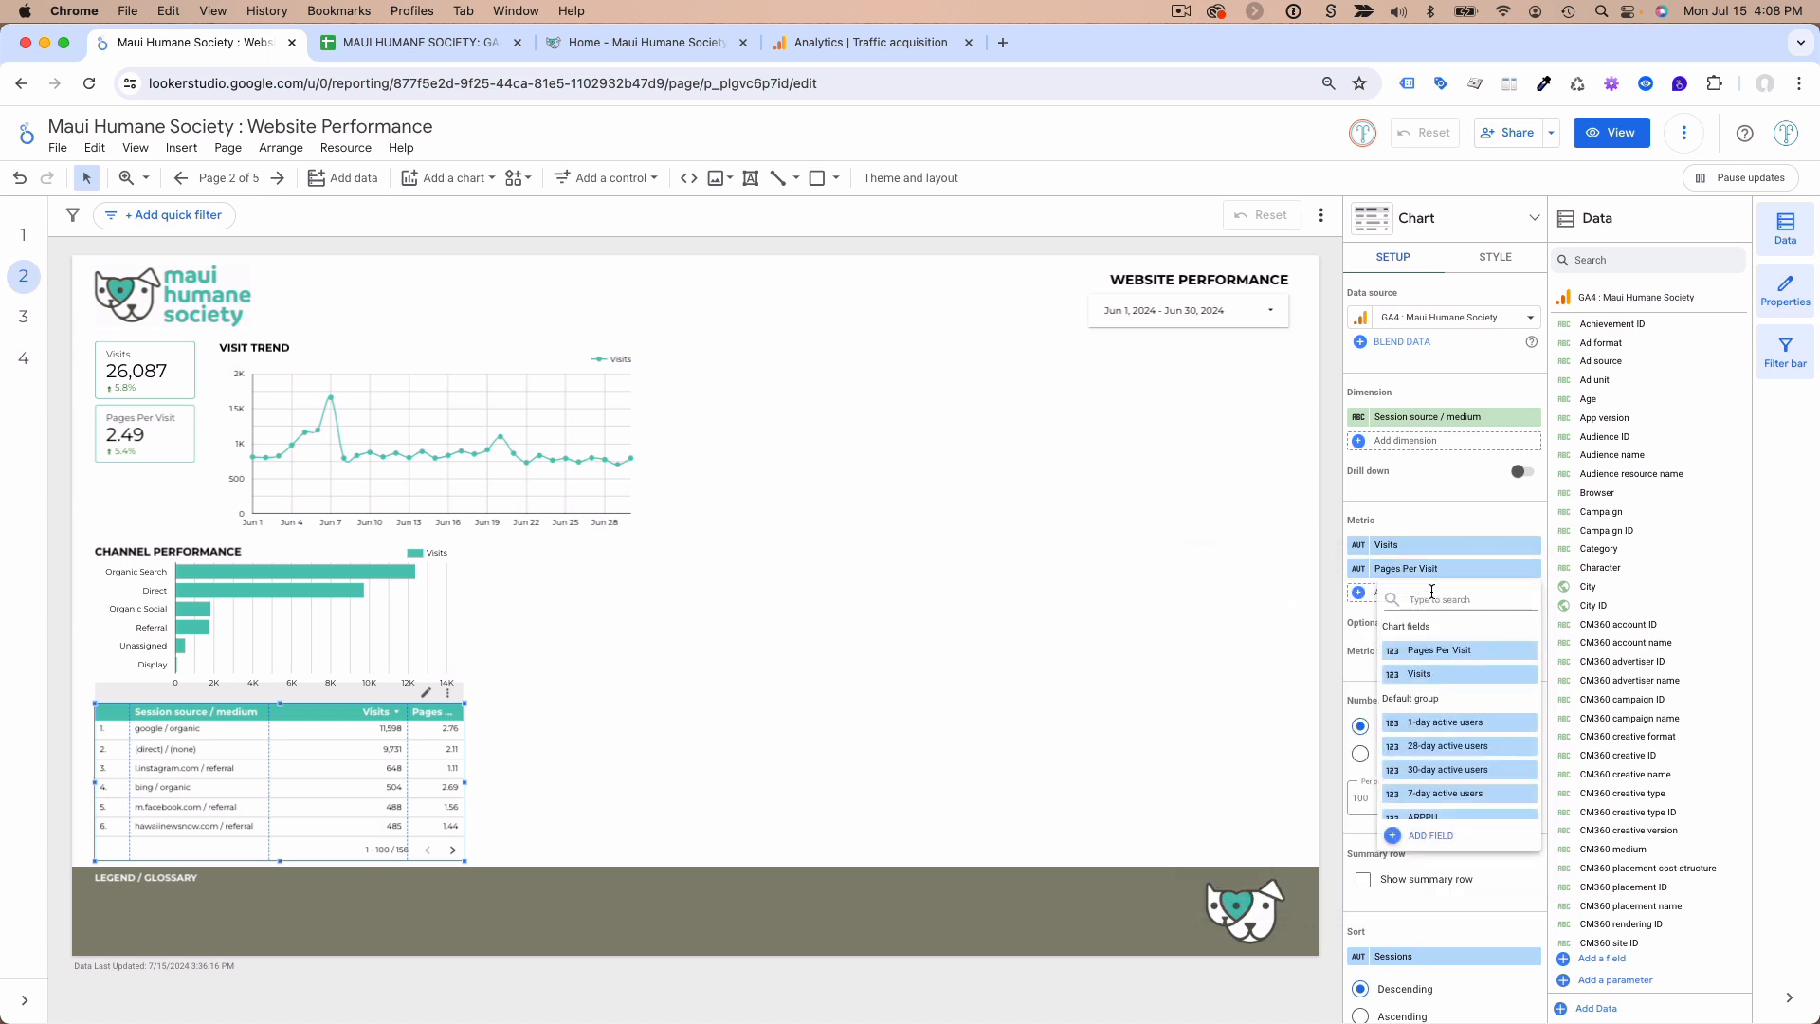
text(duration)
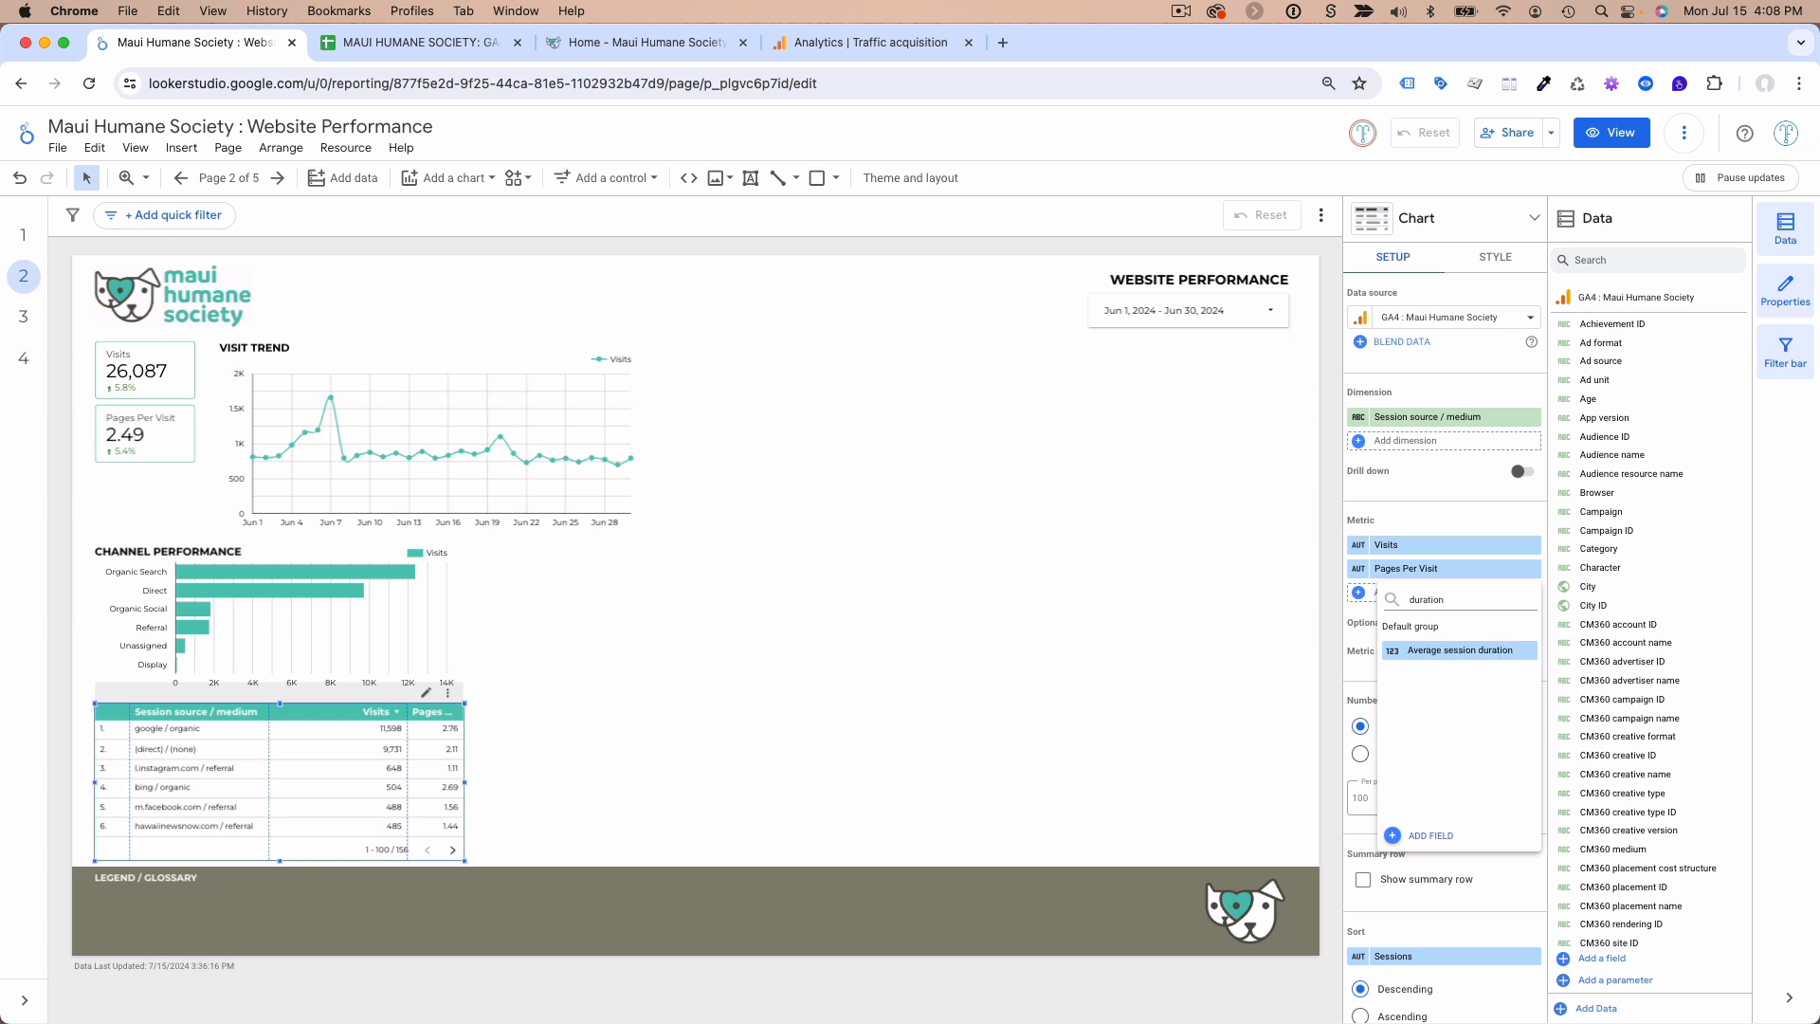
click(1460, 650)
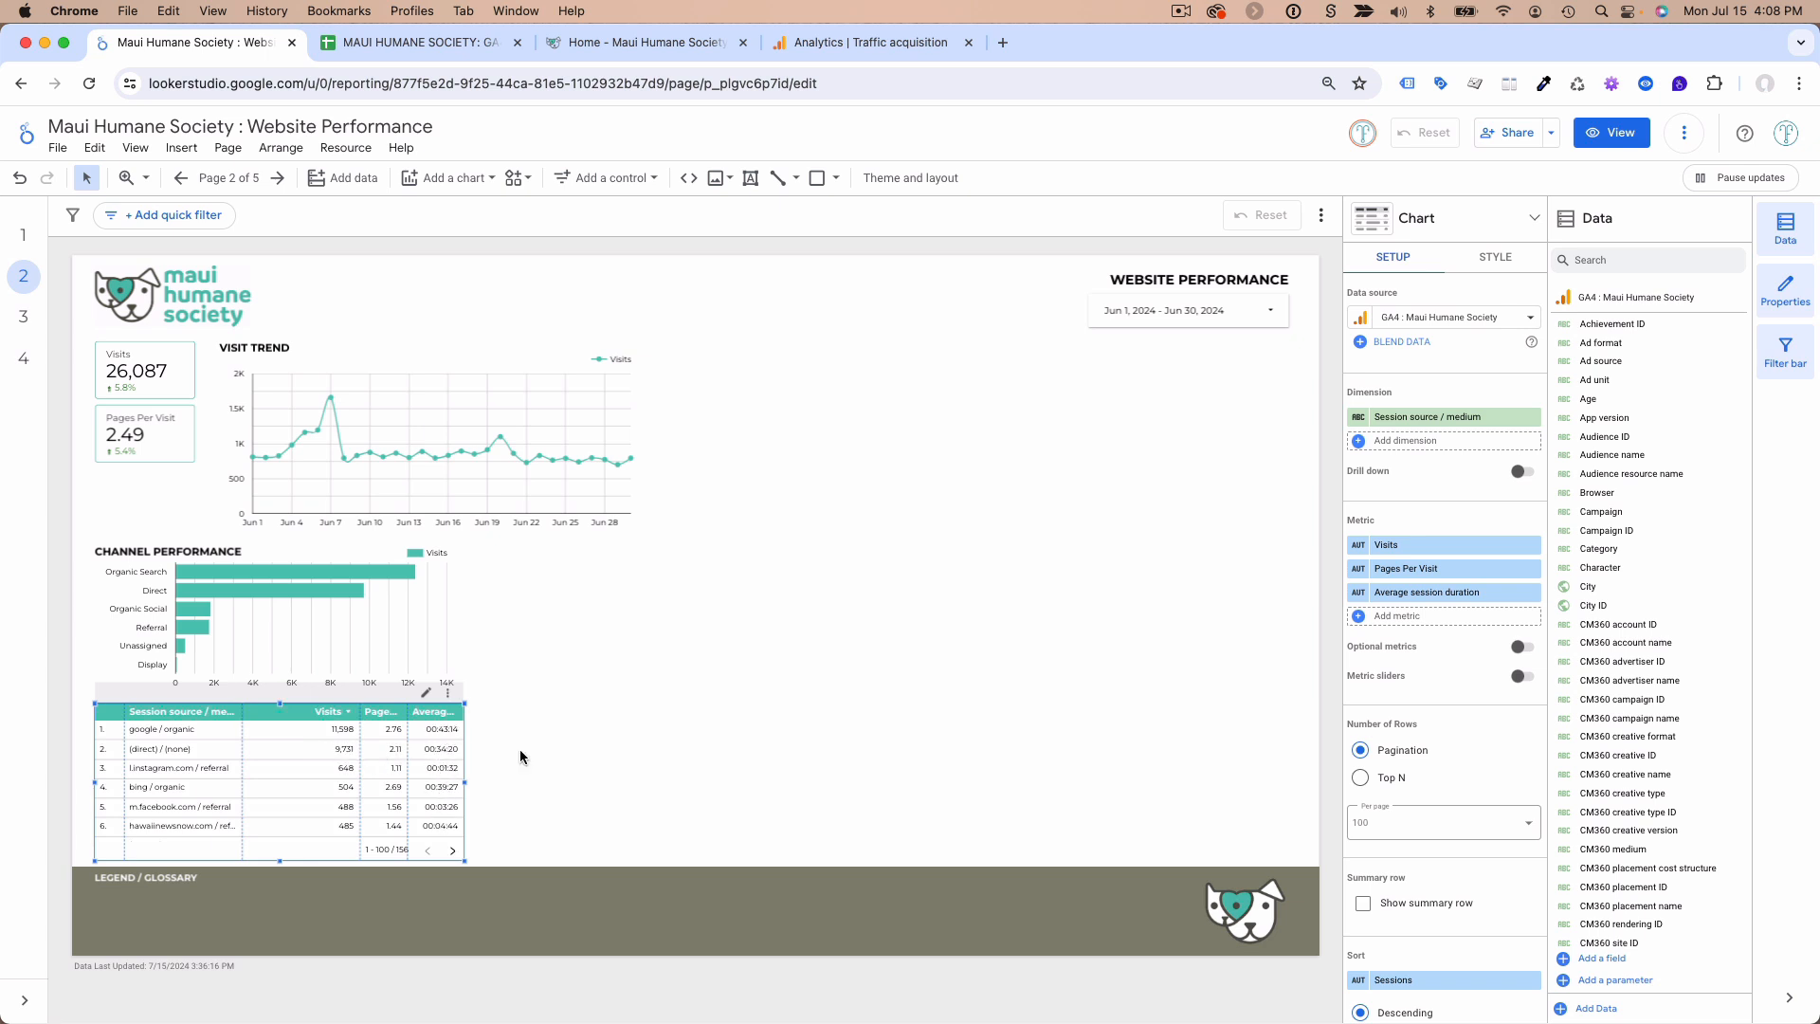
click(1533, 593)
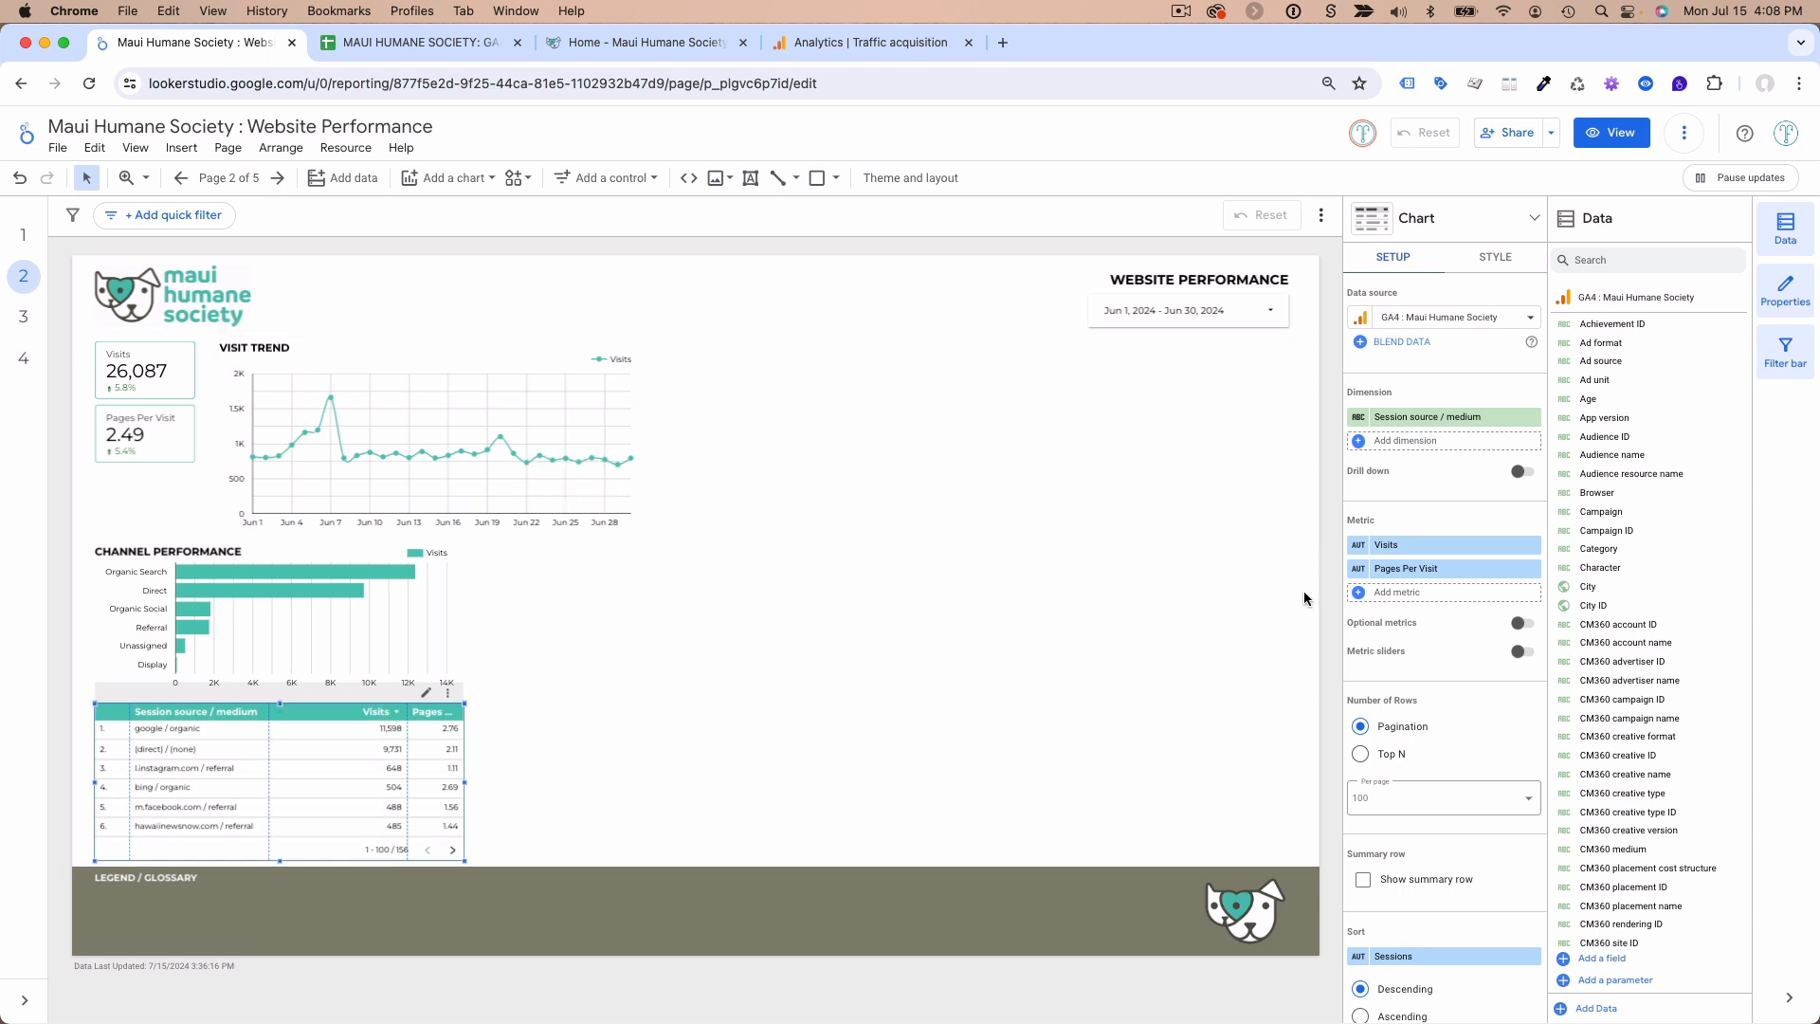
- Create a calculated metric for the table named Avg Duration with the formula User engagement / Sessions
click(1420, 594)
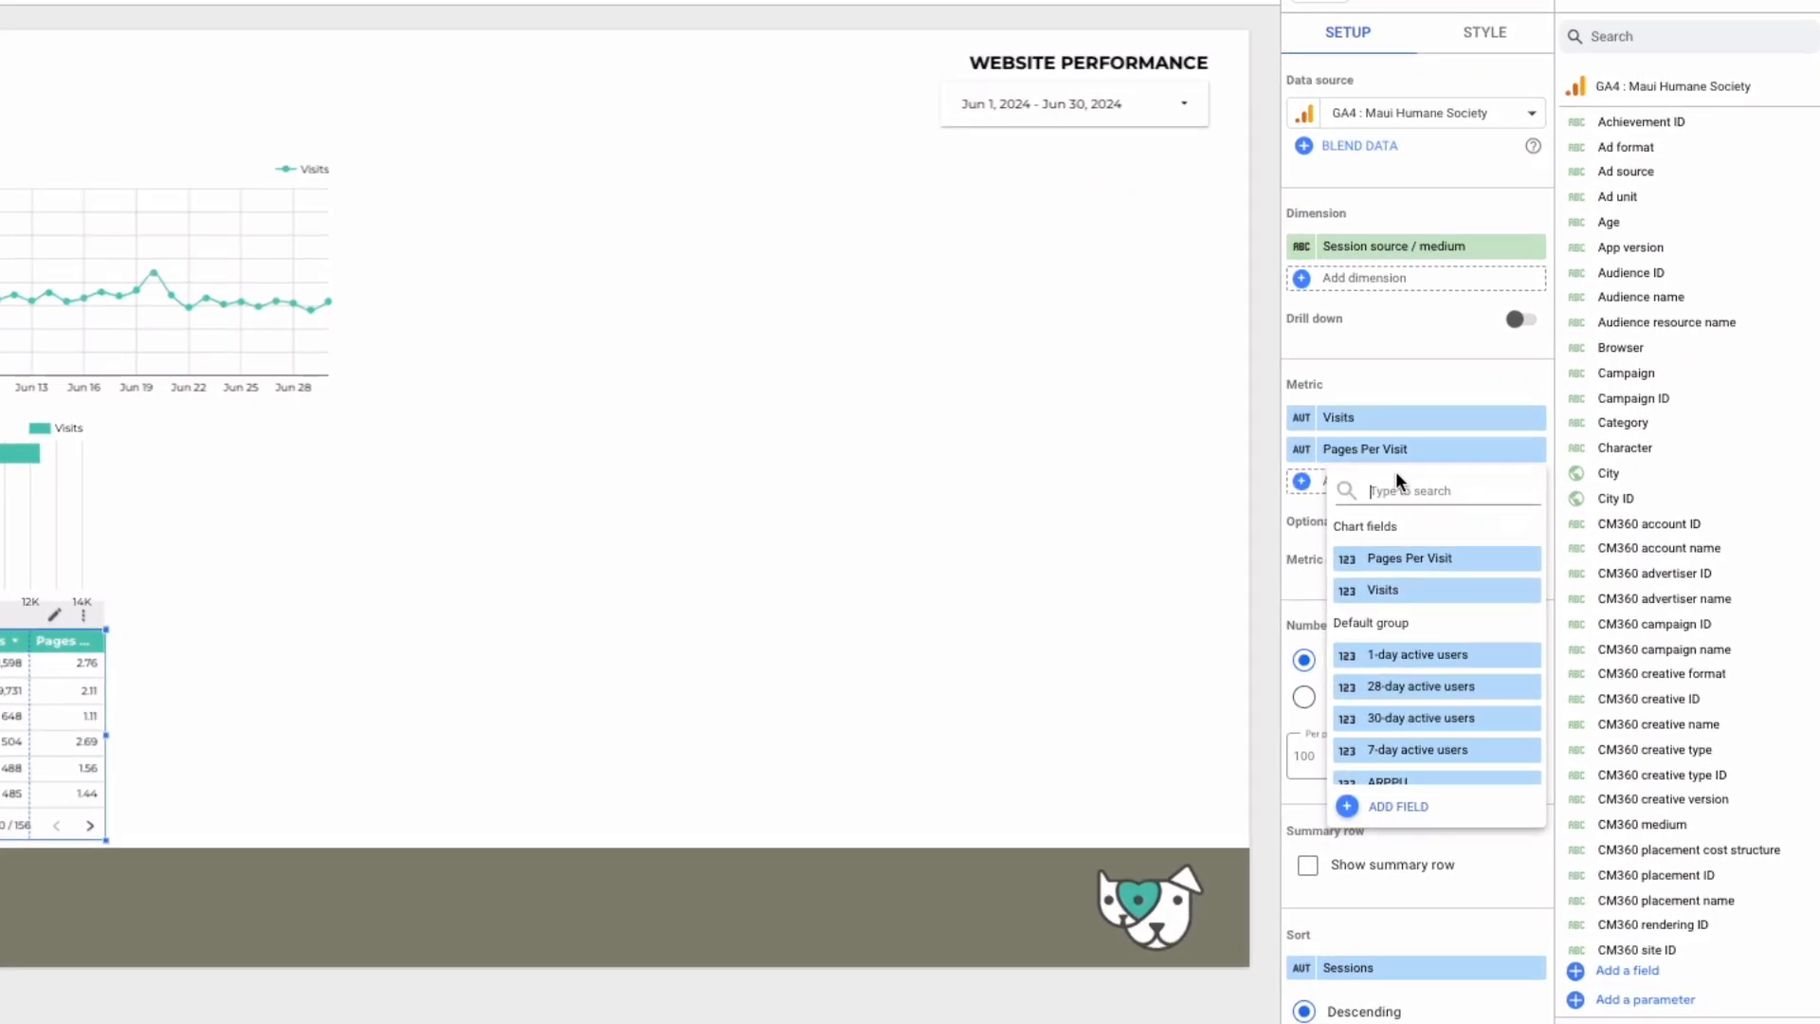
click(1379, 791)
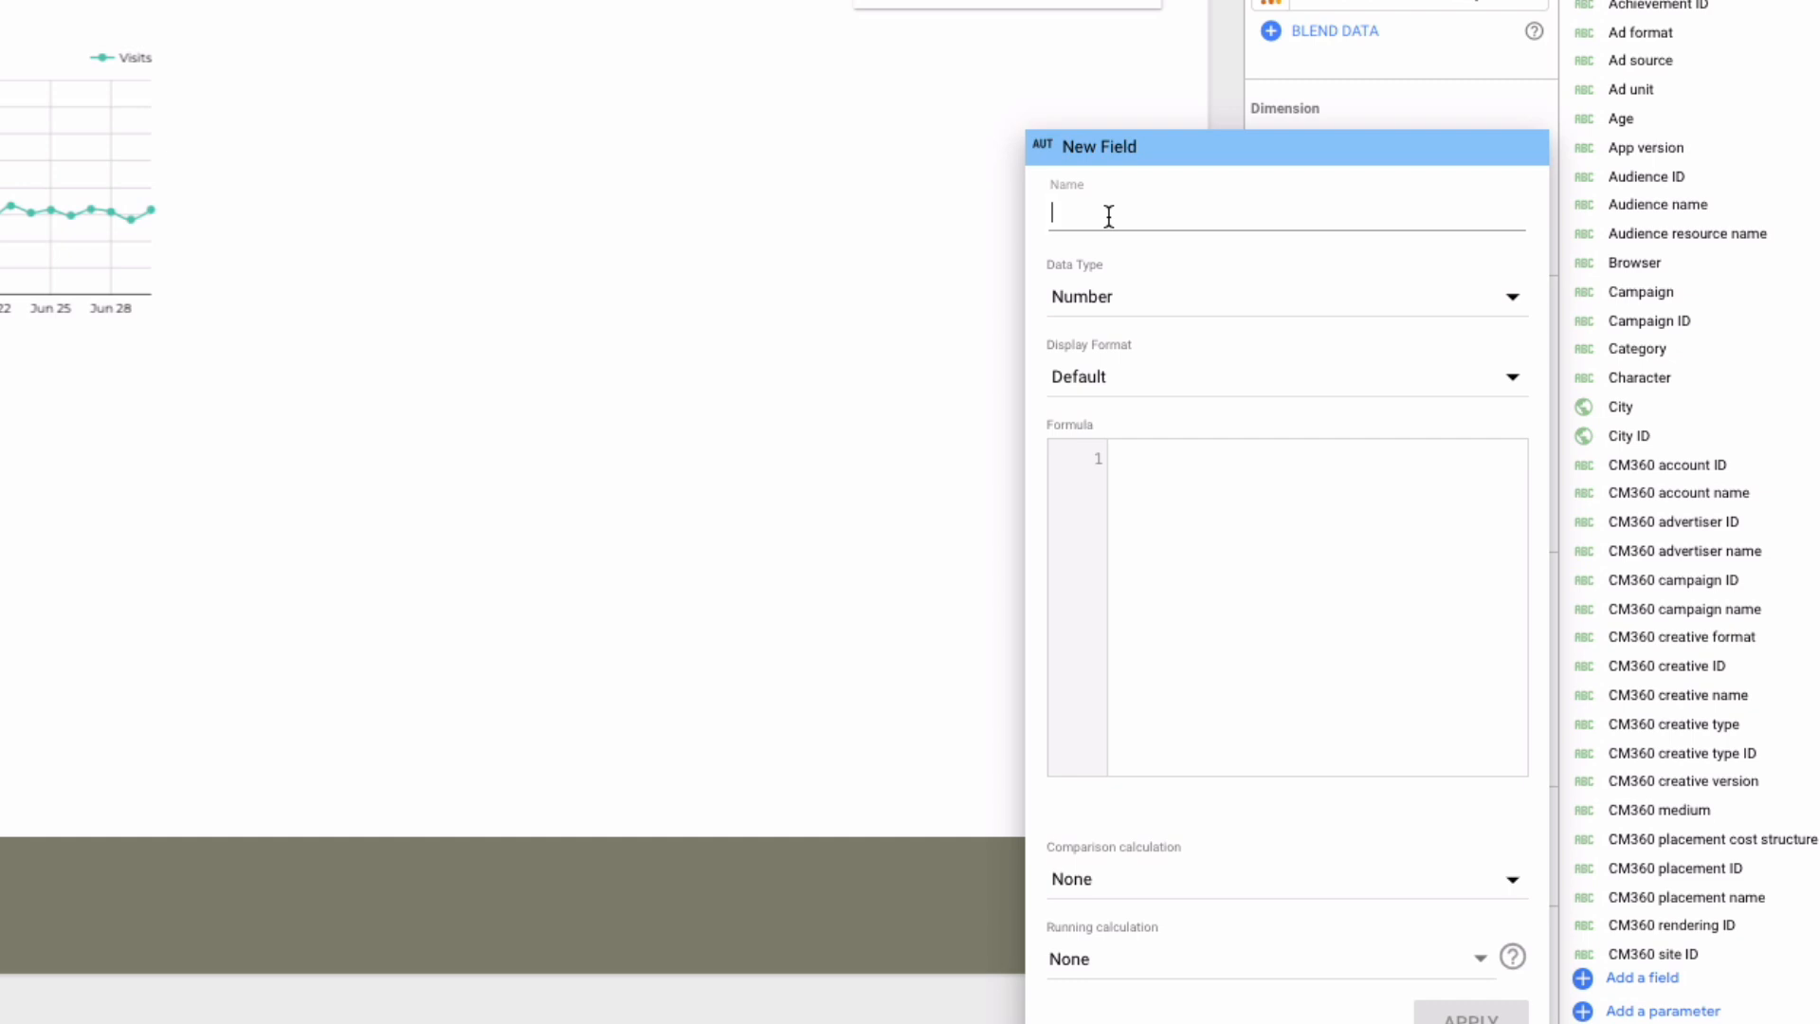
text(Avg Duration)
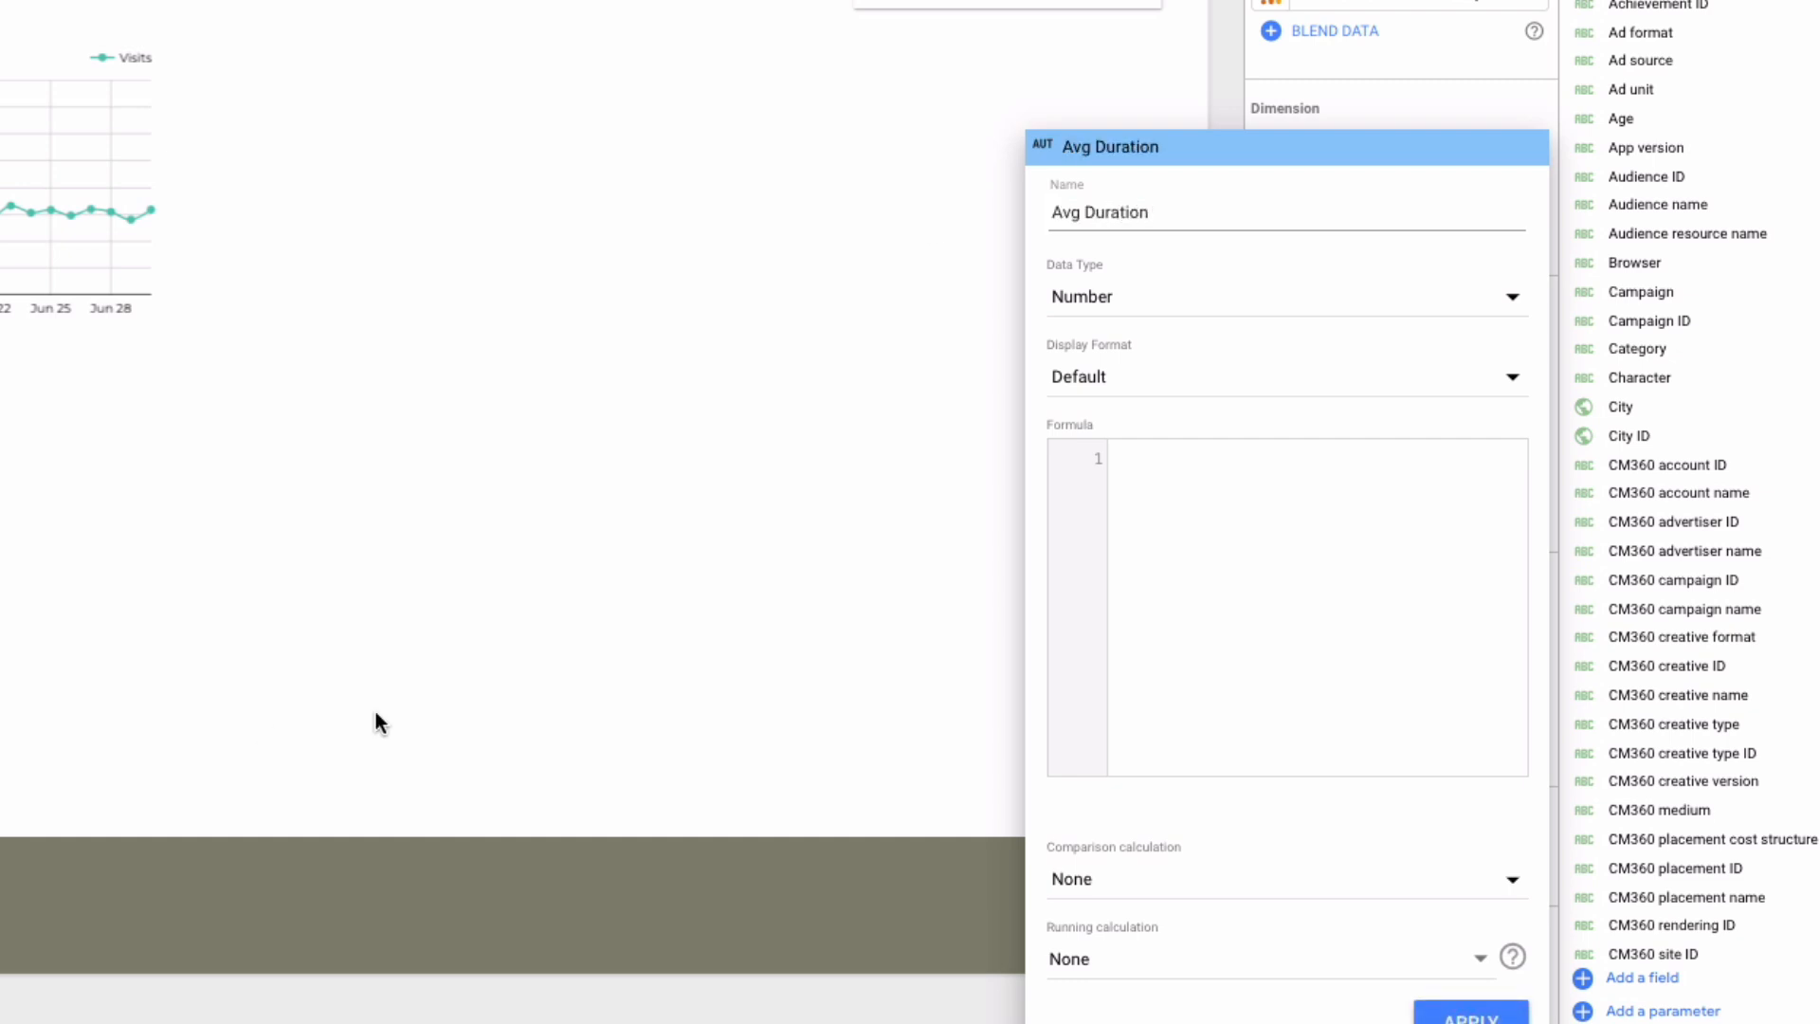
click(1328, 576)
text(User Eng)
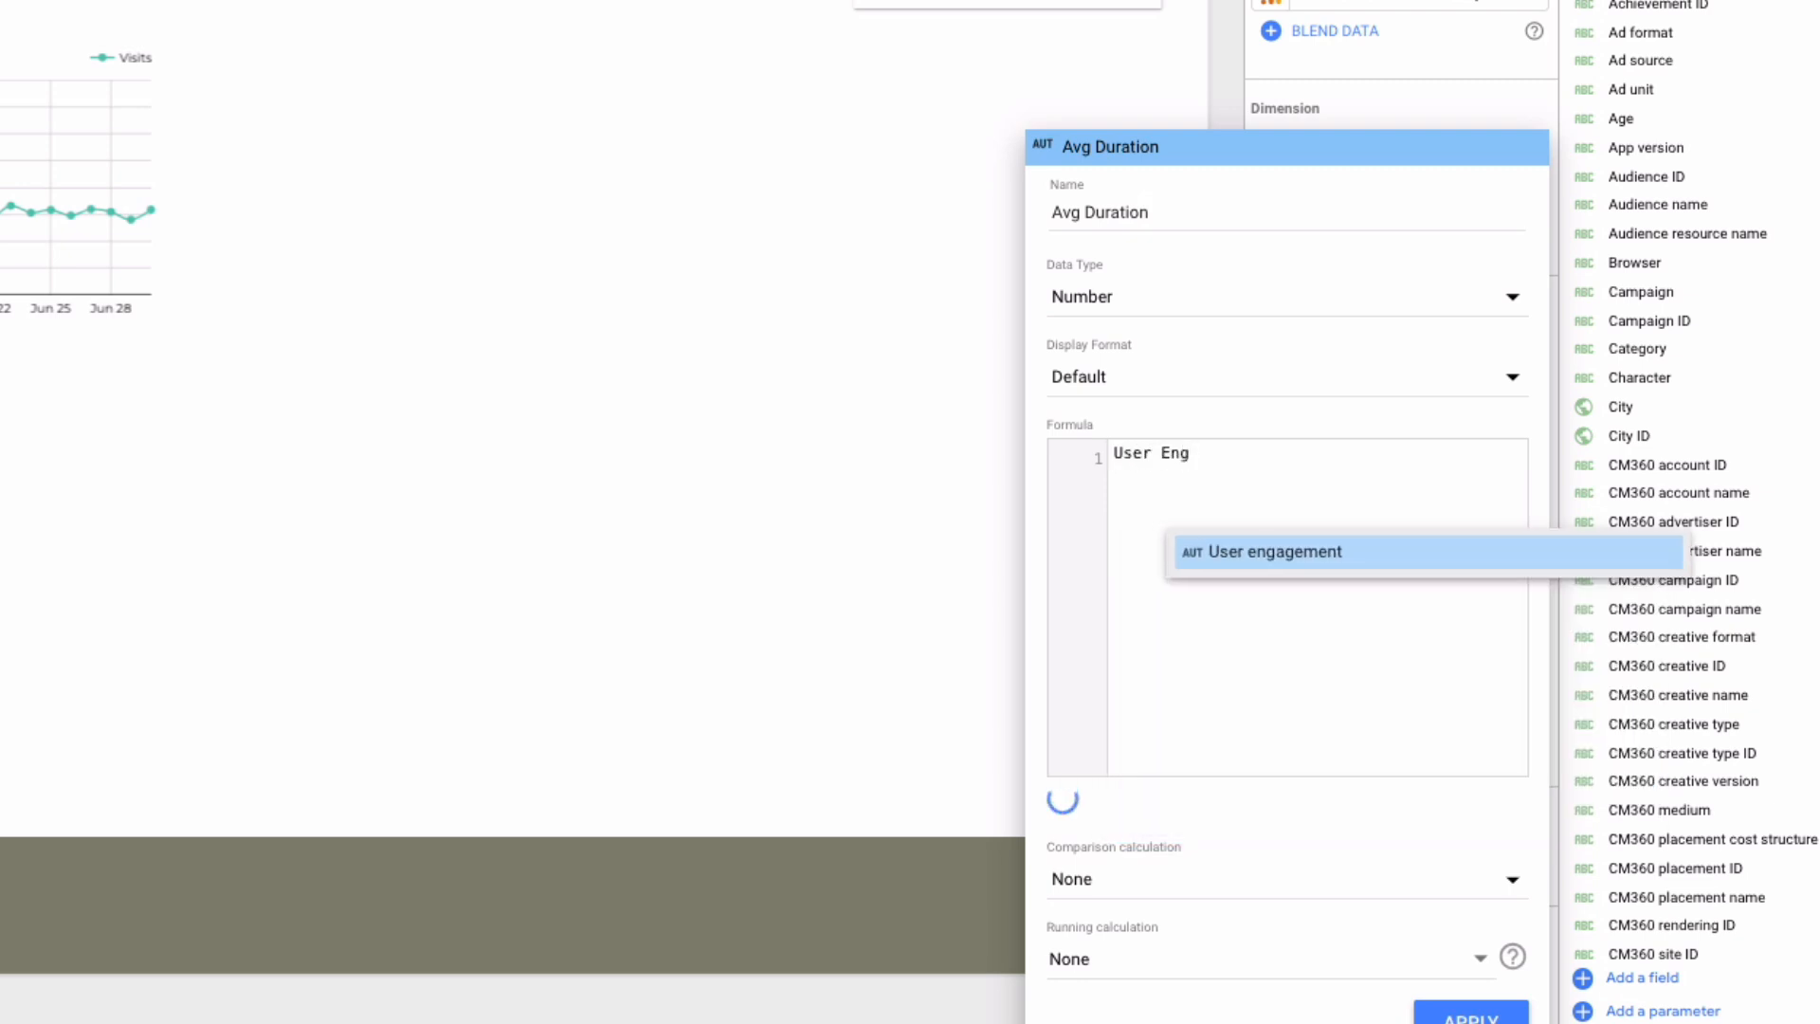
click(1298, 555)
text(/)
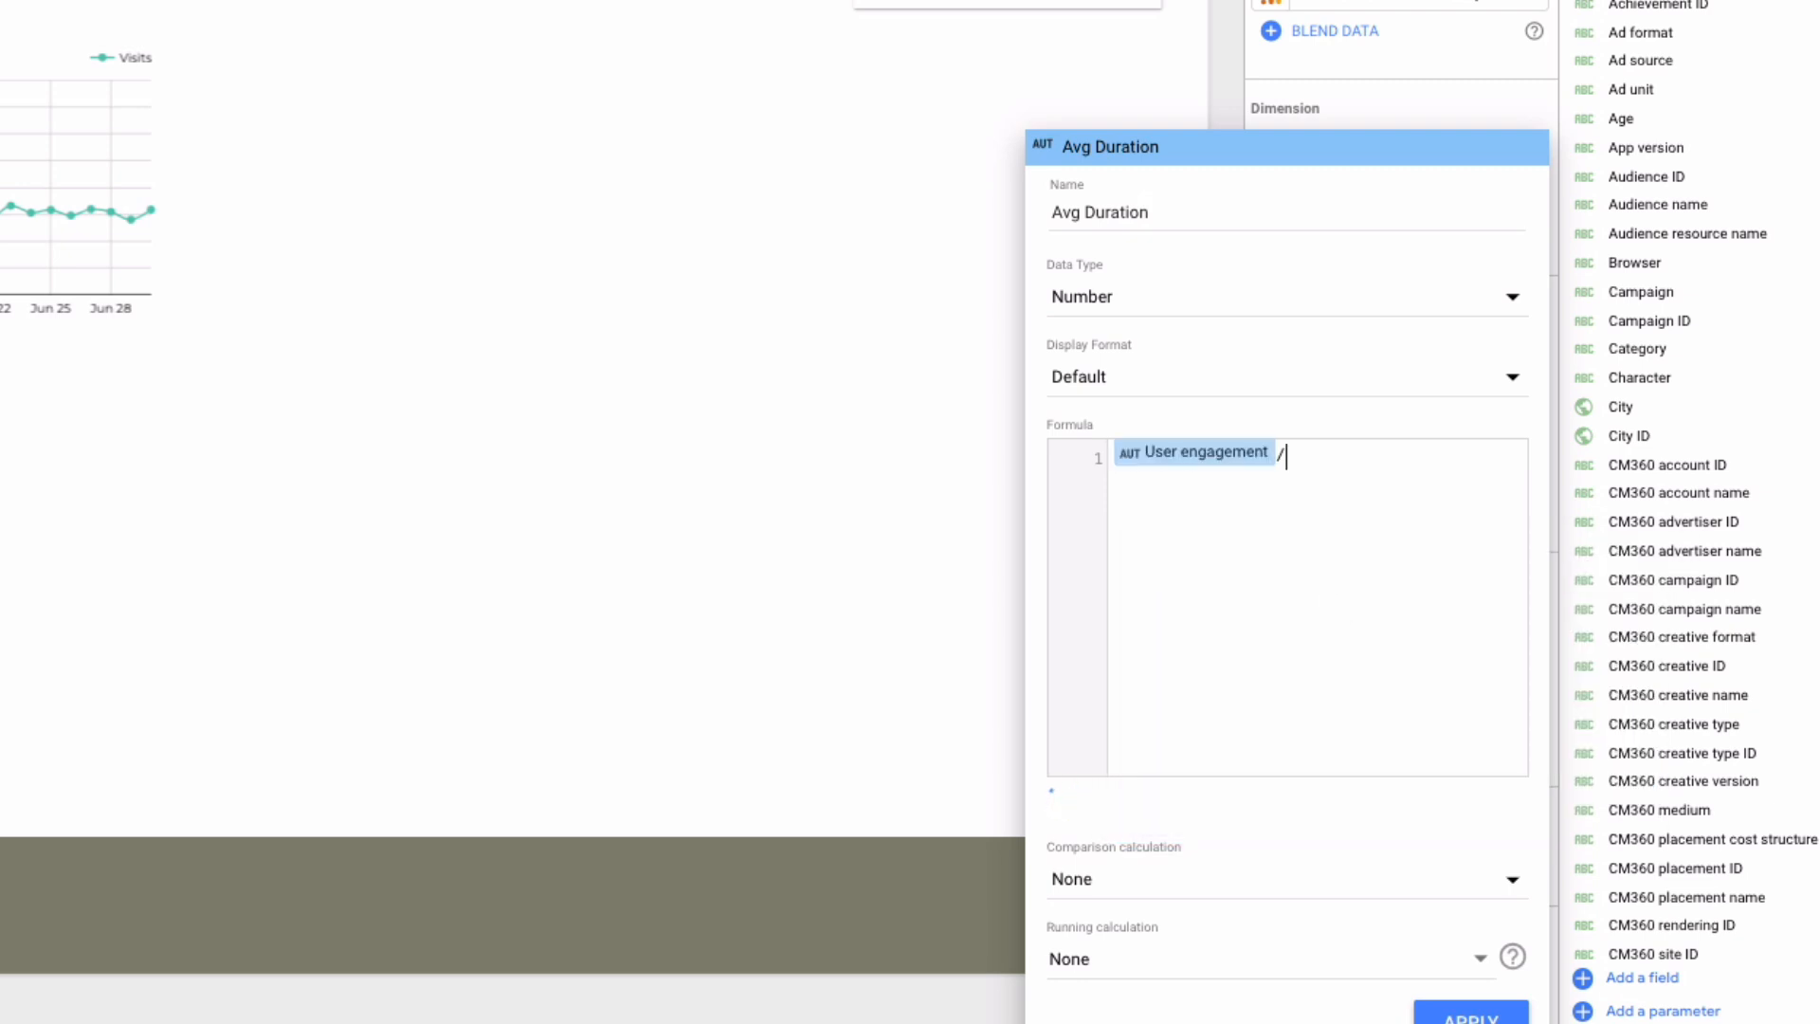
text( Sessions)
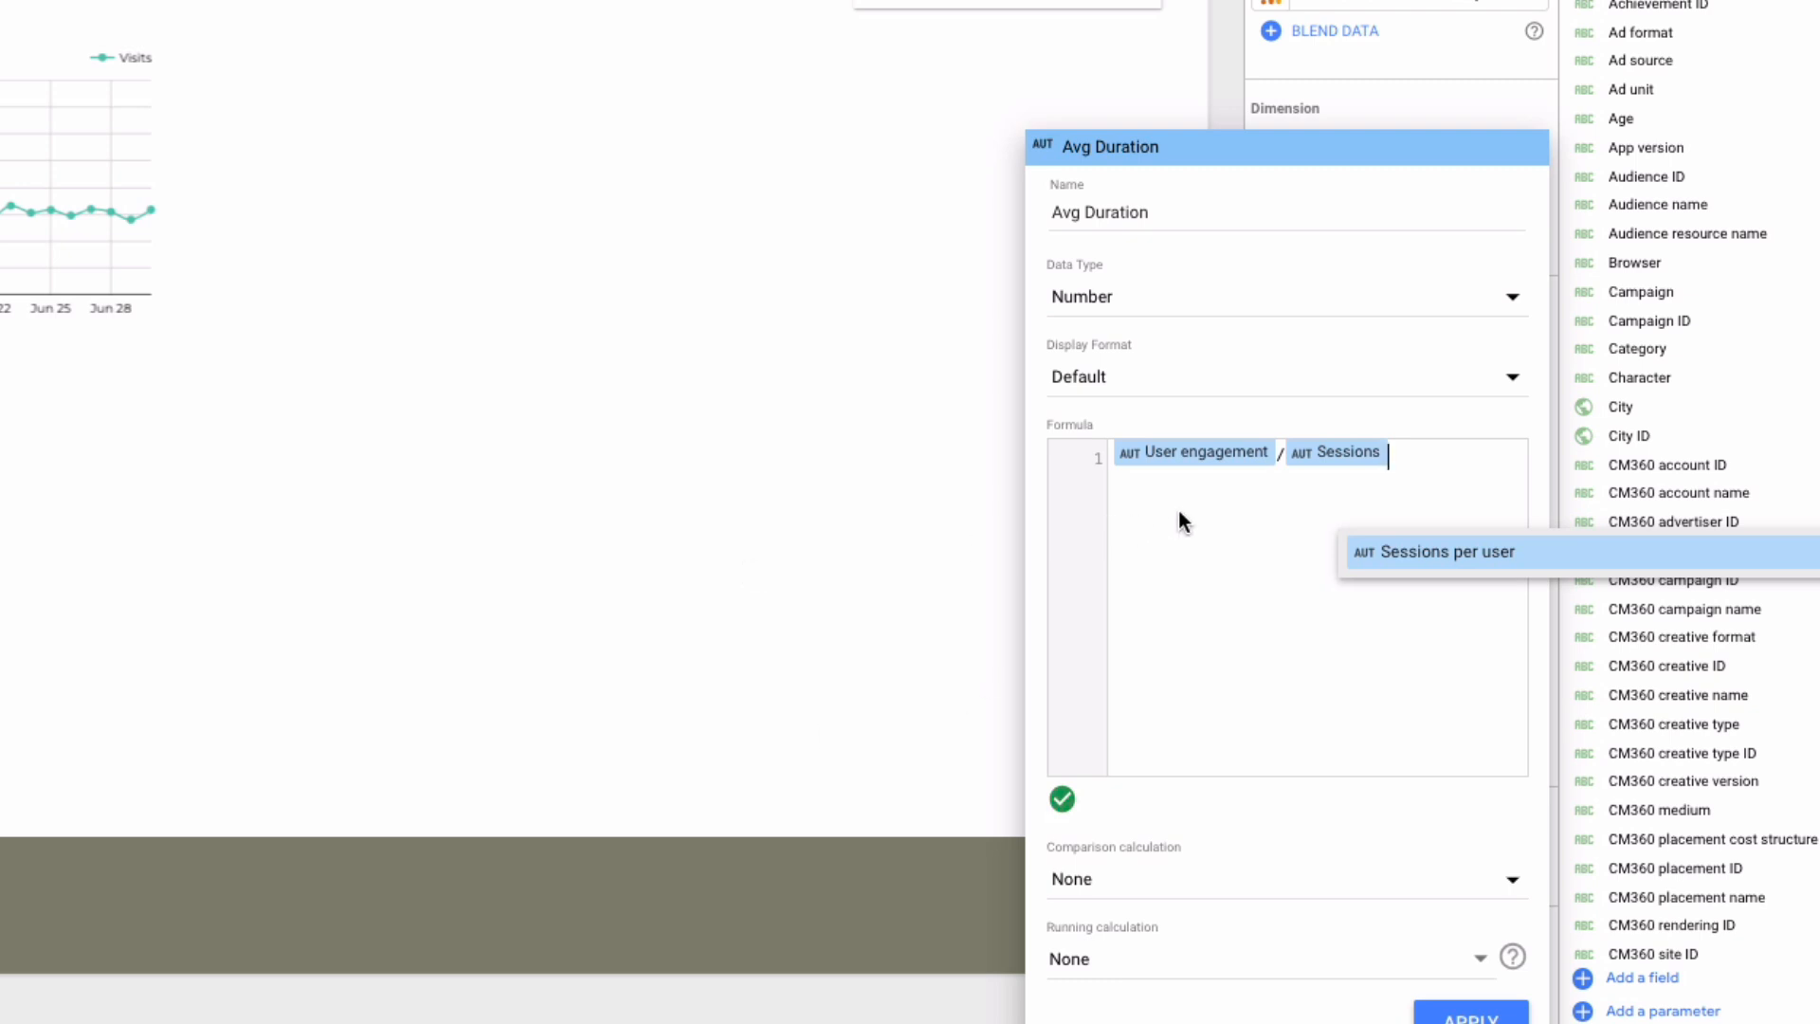
- Set the Avg Duration field's data type to the numeric Duration format
click(1128, 300)
mouse_move(1137, 327)
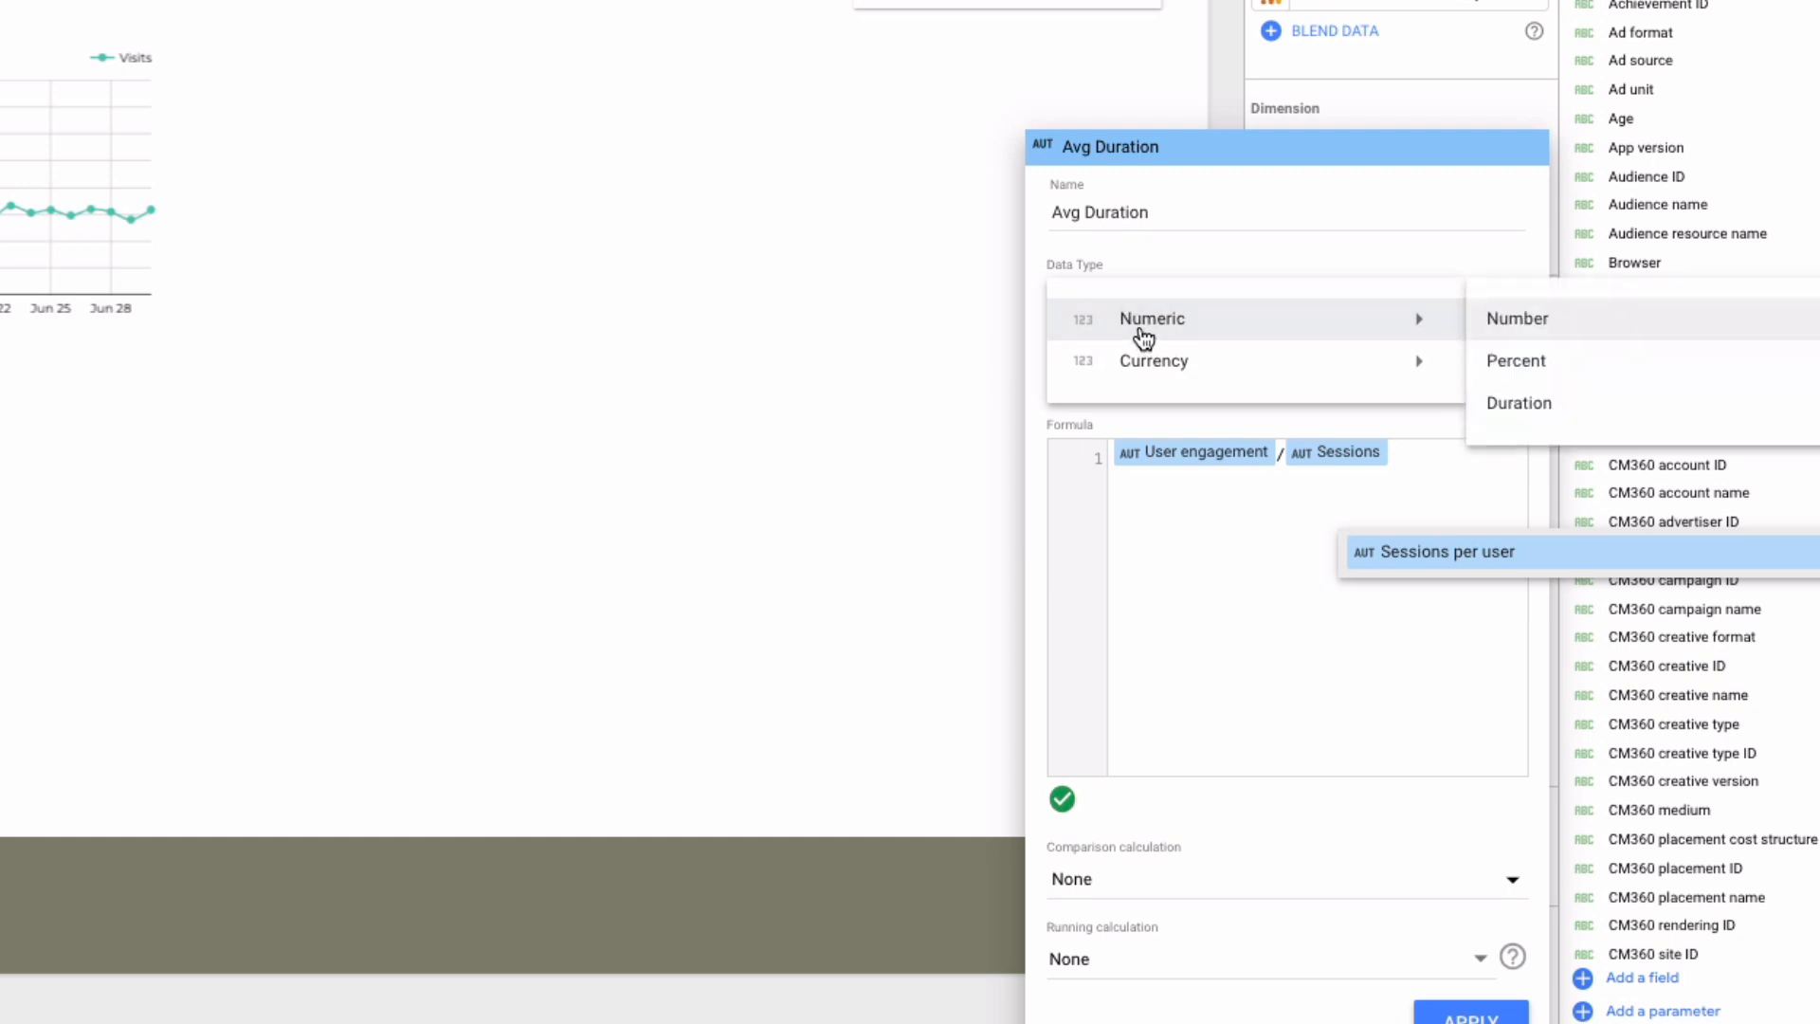
click(1515, 400)
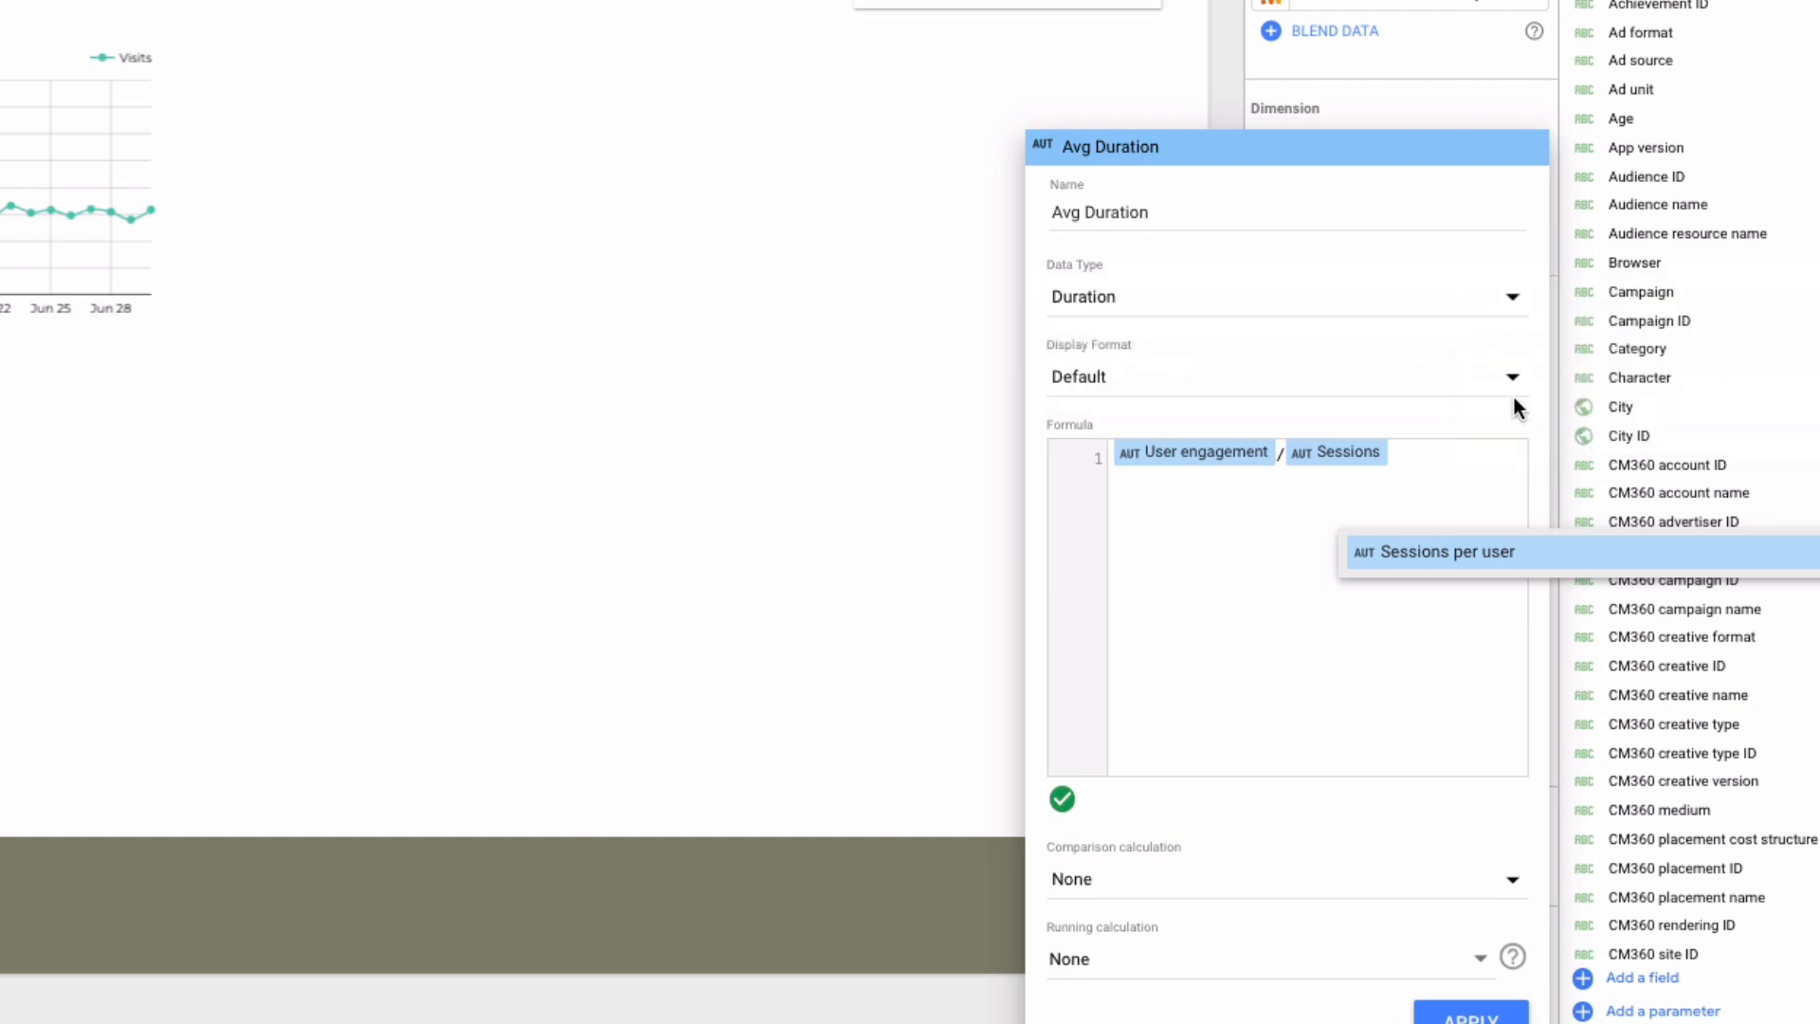
- Apply the Avg Duration field and rename the table's session source / medium dimension as Source / Medium
click(1471, 1013)
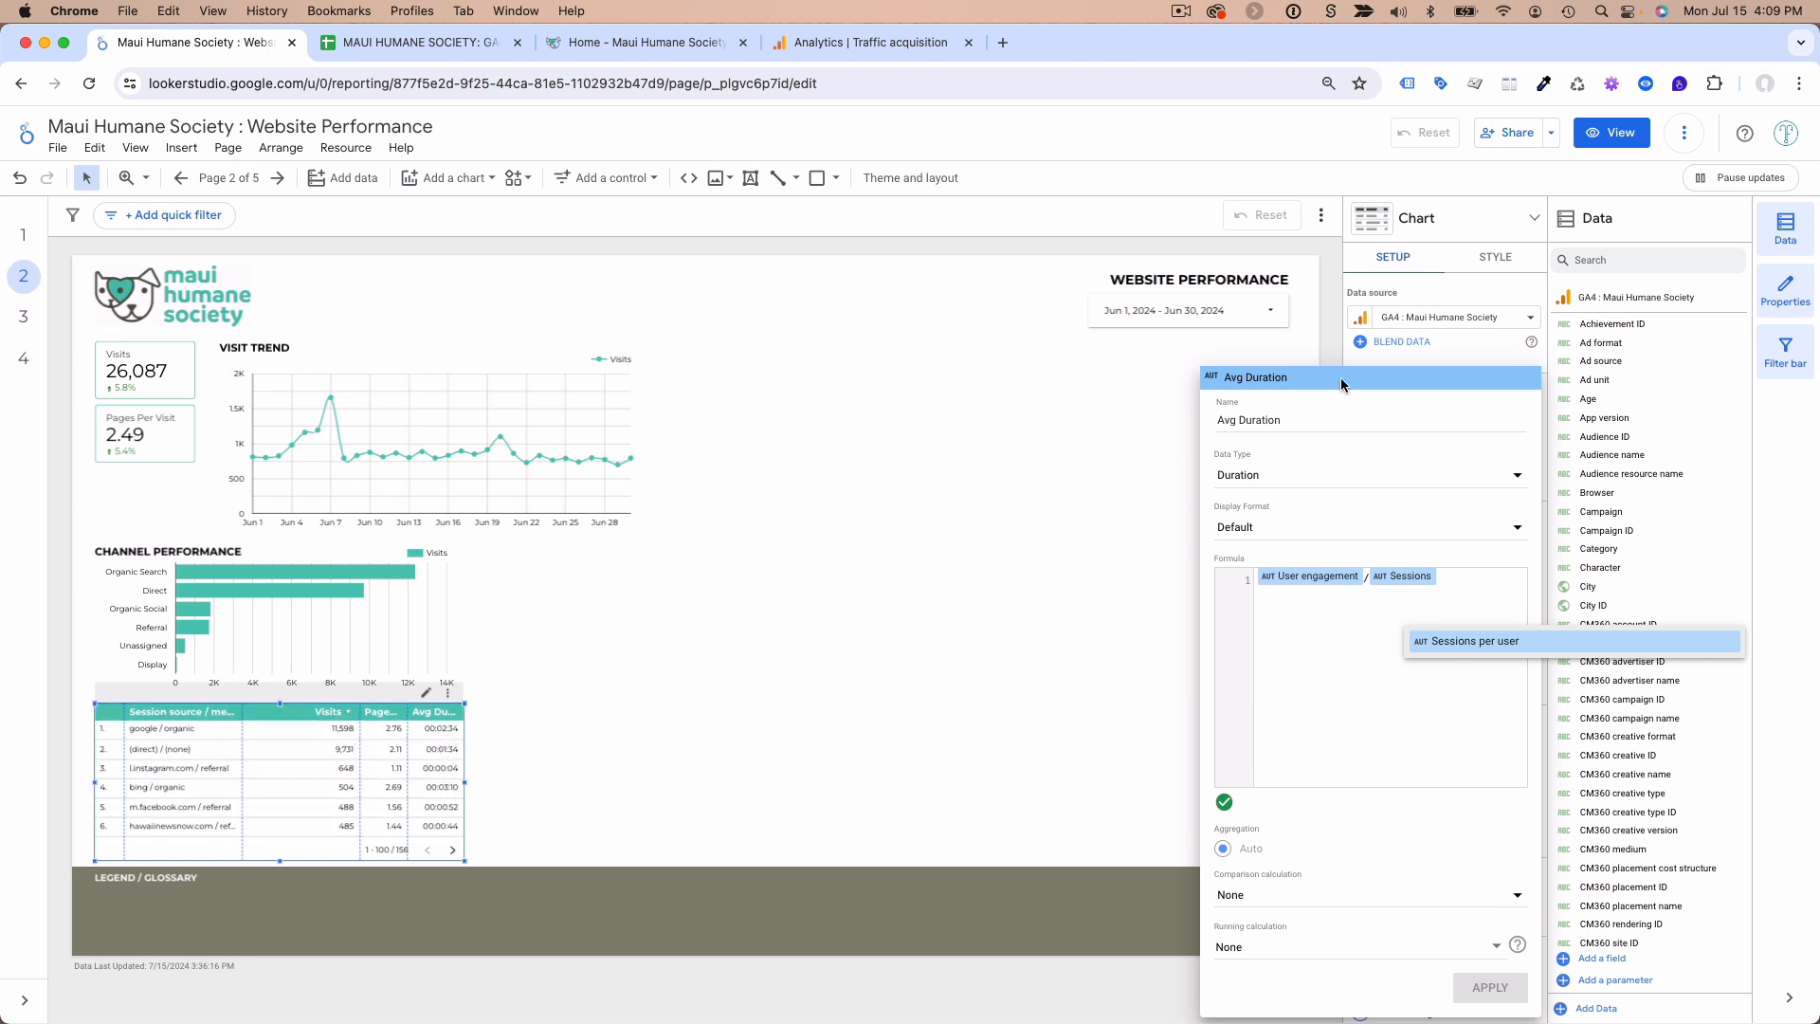
click(776, 720)
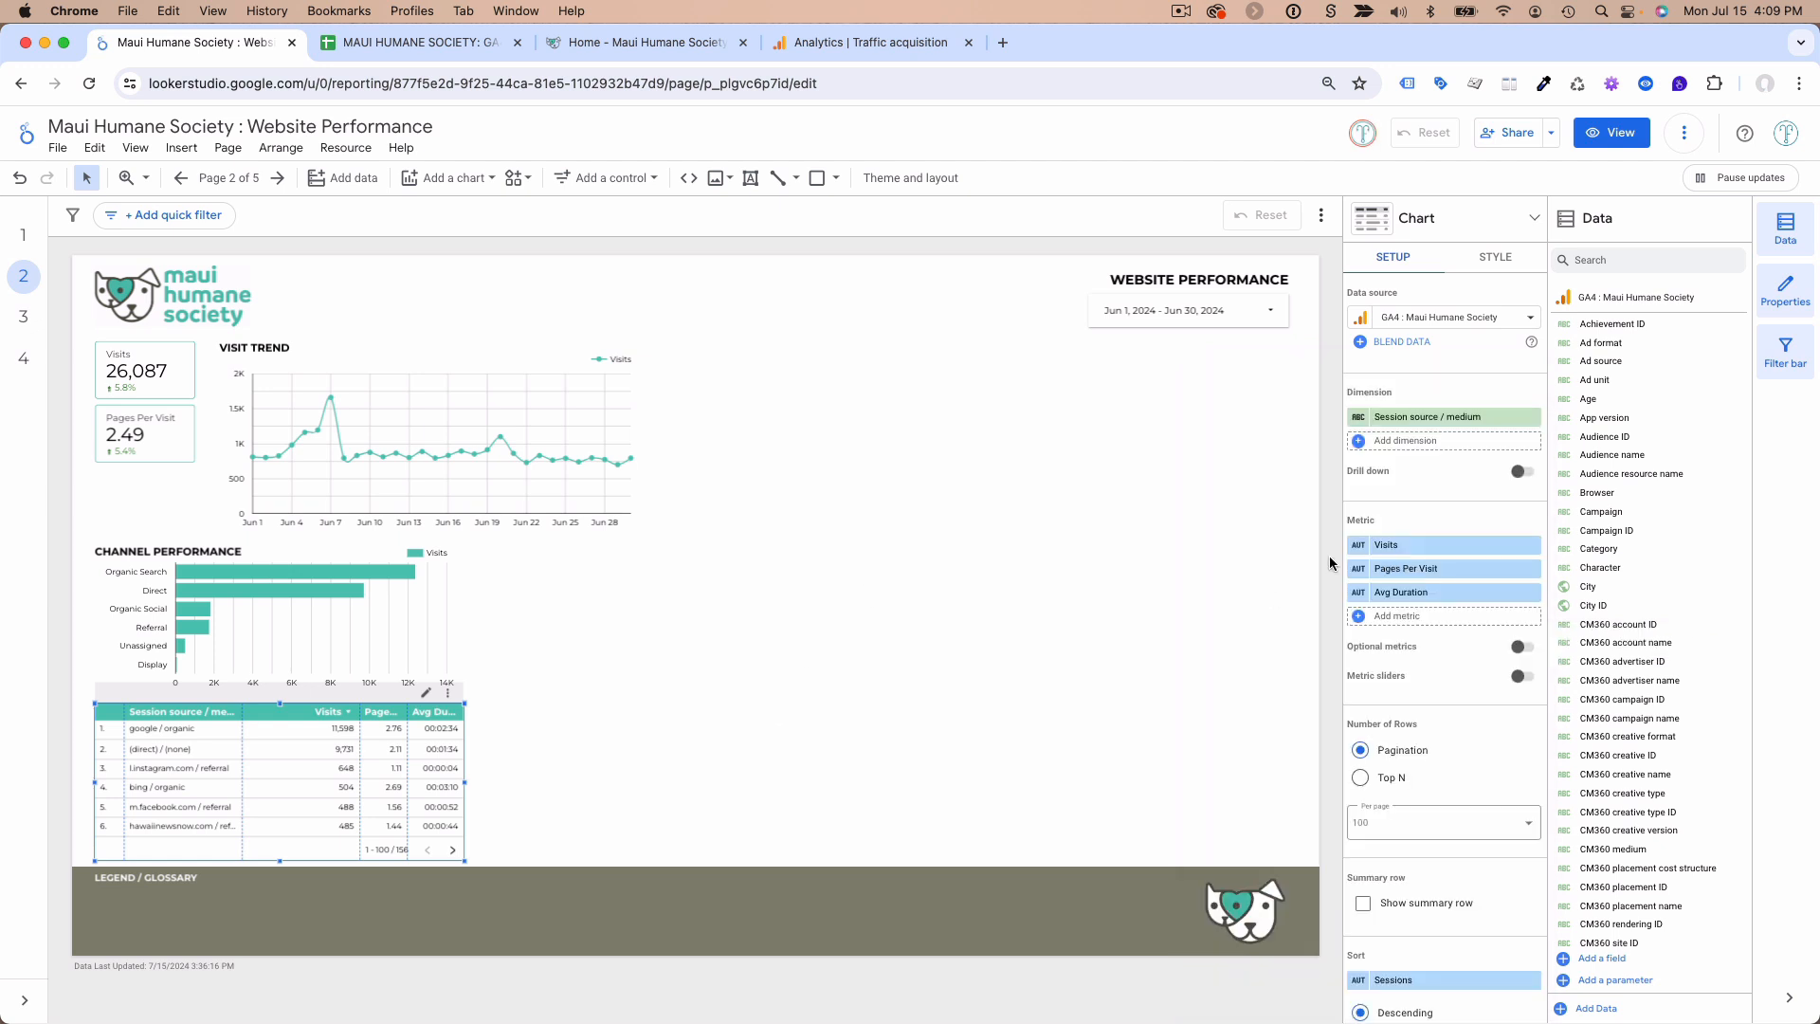
click(1359, 417)
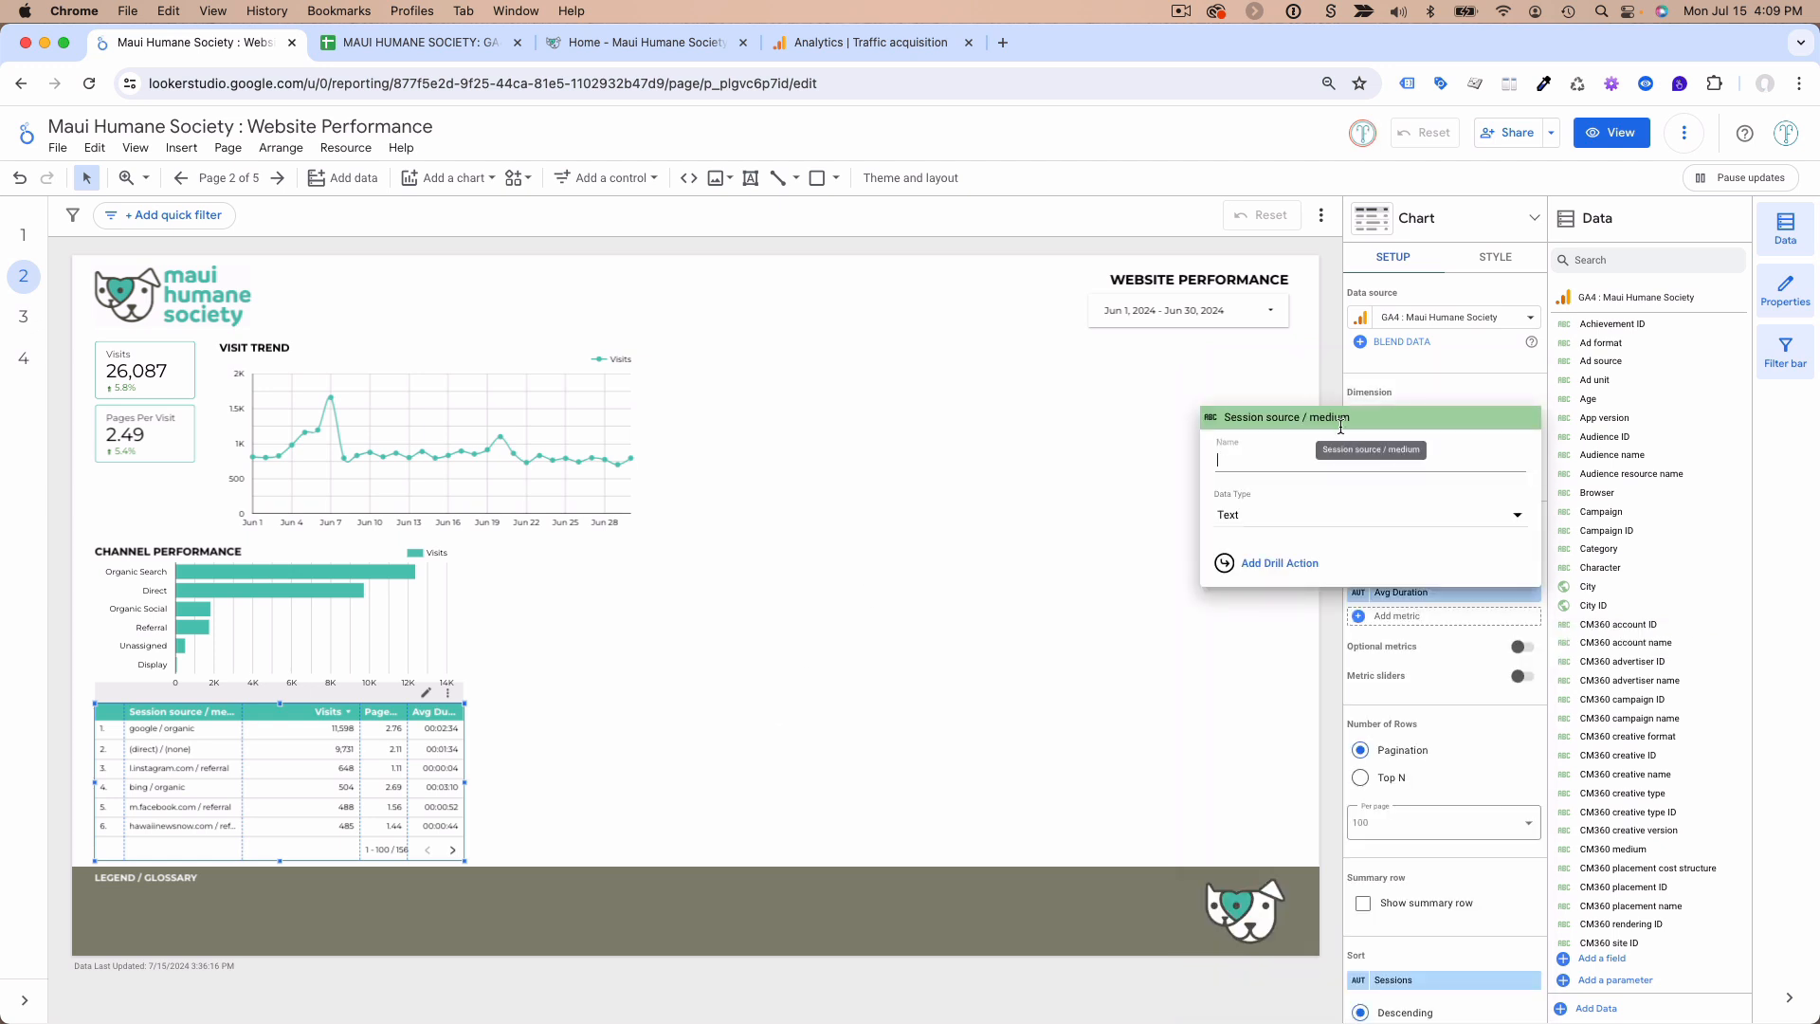
text(Source / Medium)
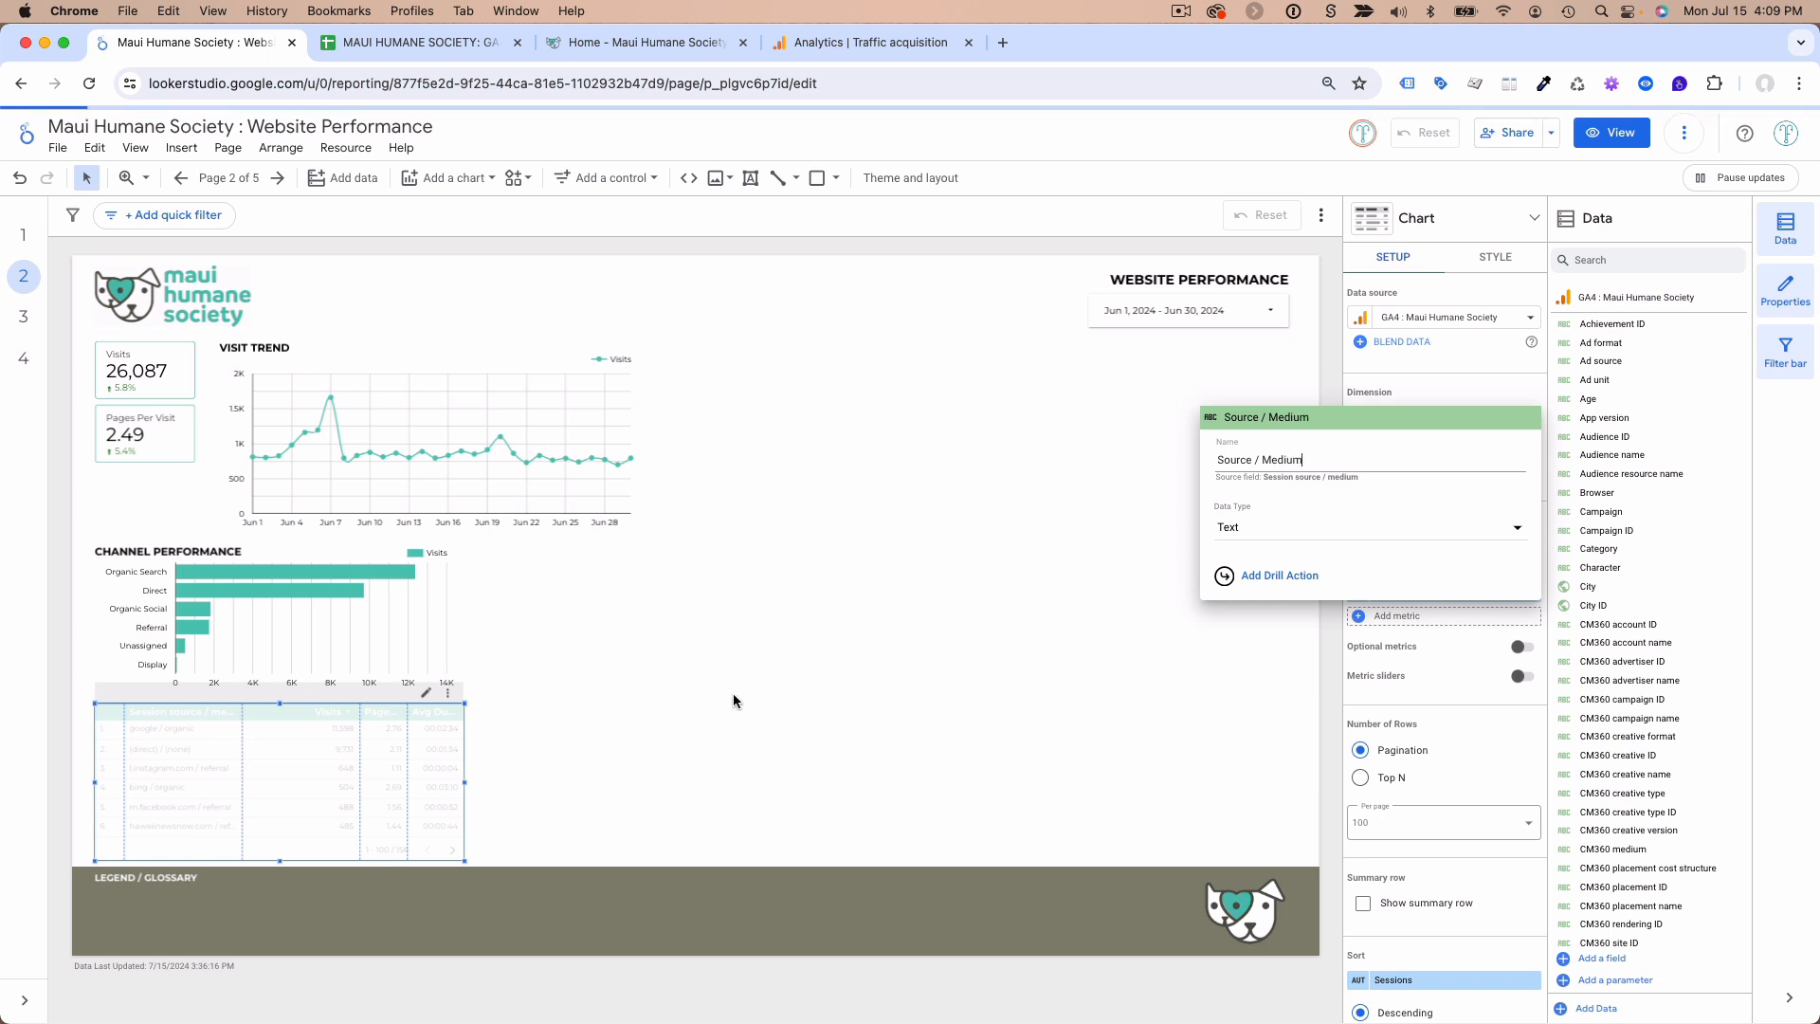
click(572, 715)
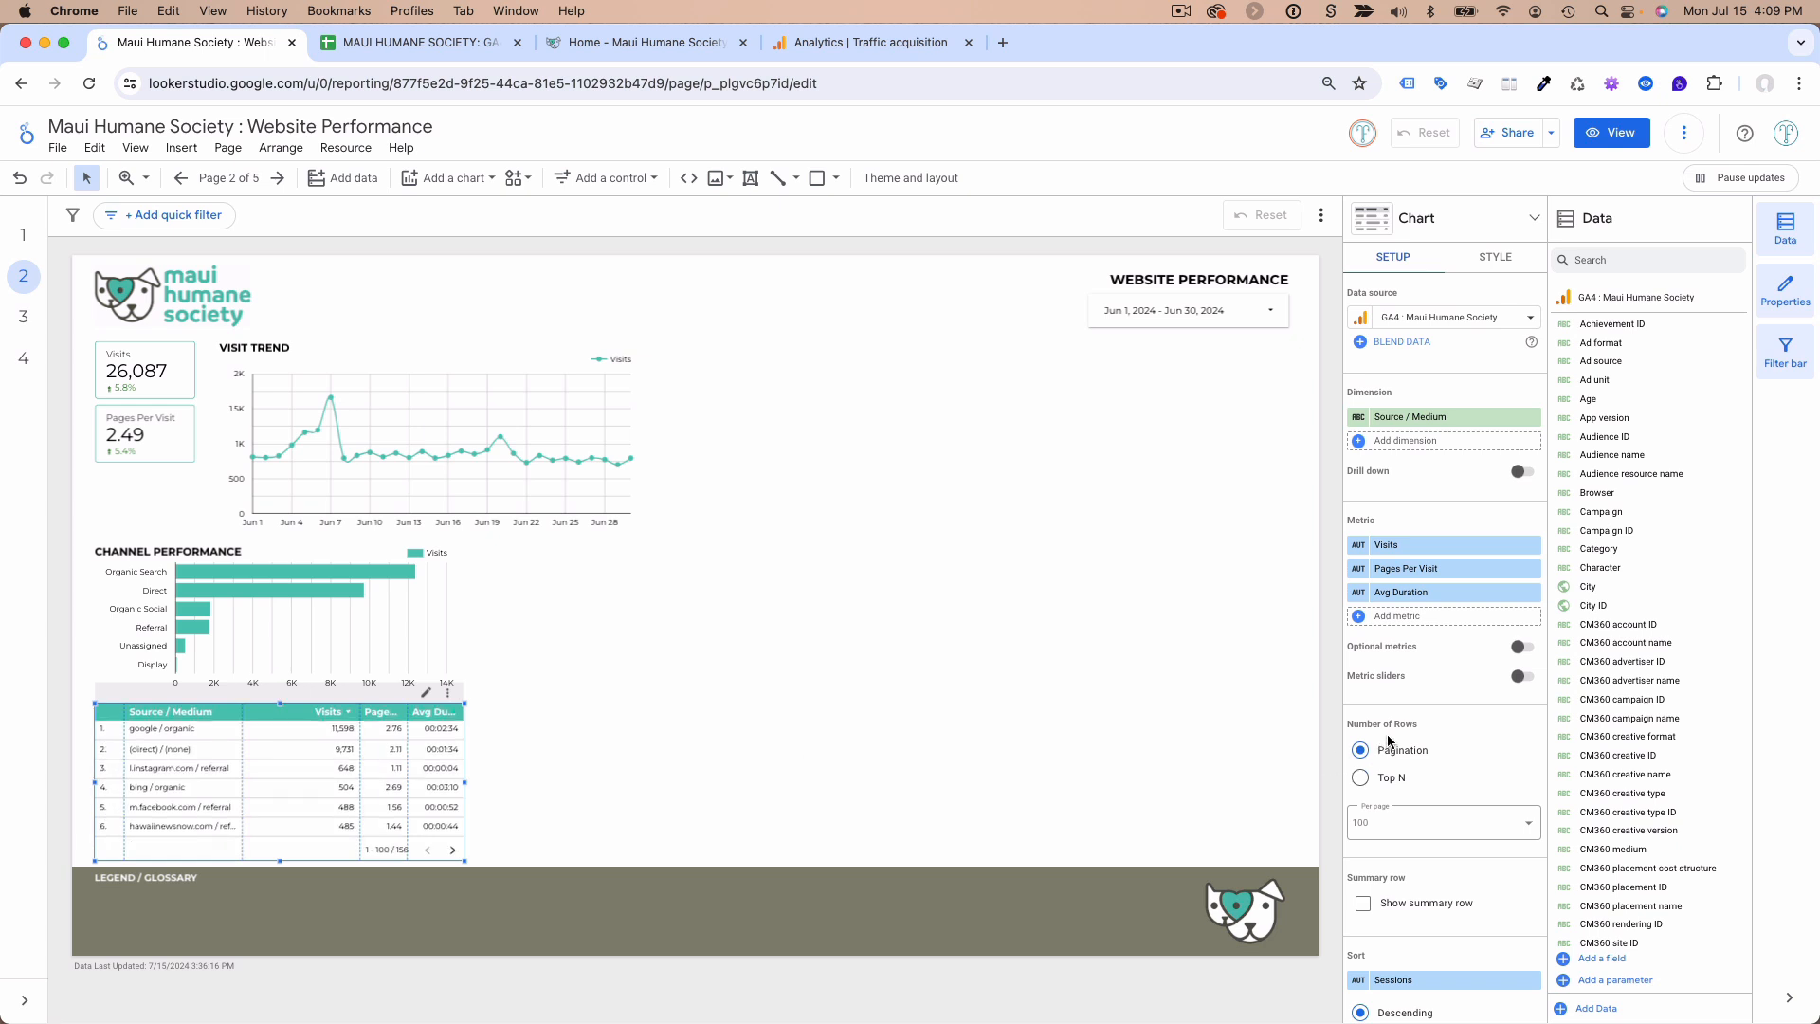
- Switch the source / medium table's number of rows from Pagination to Top N
scroll(1389, 741, down, 1)
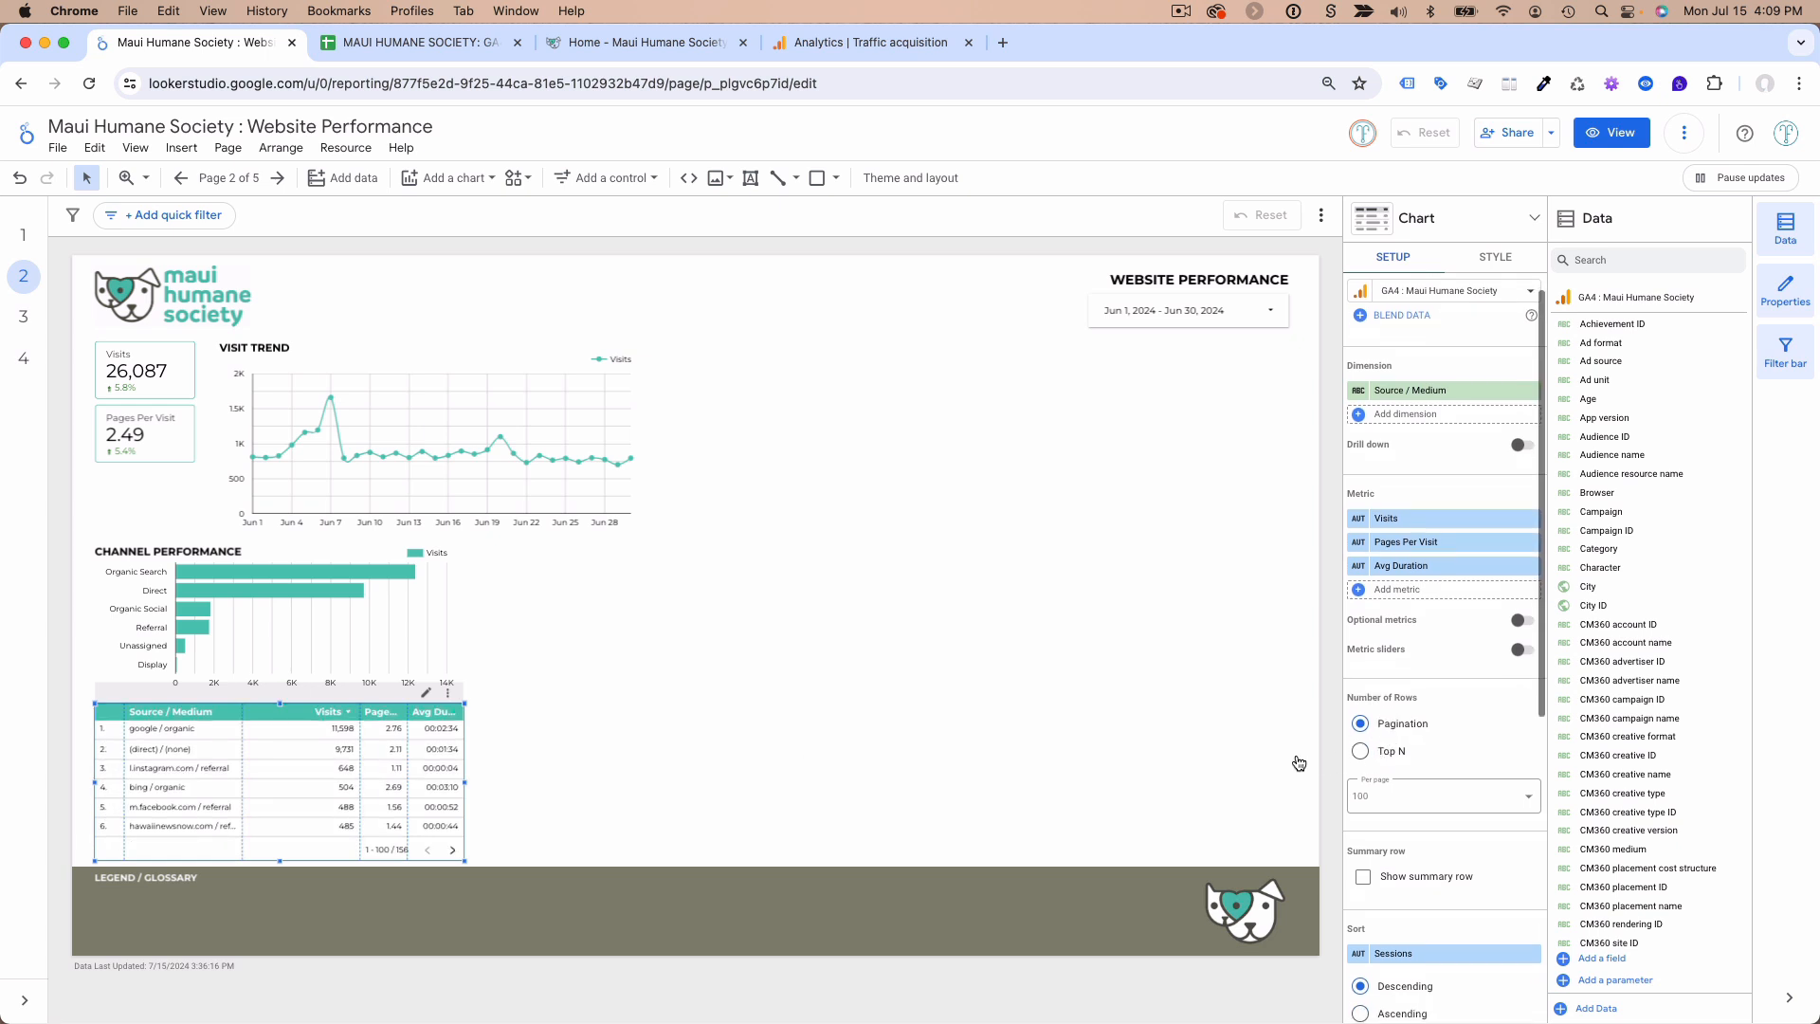
click(1361, 753)
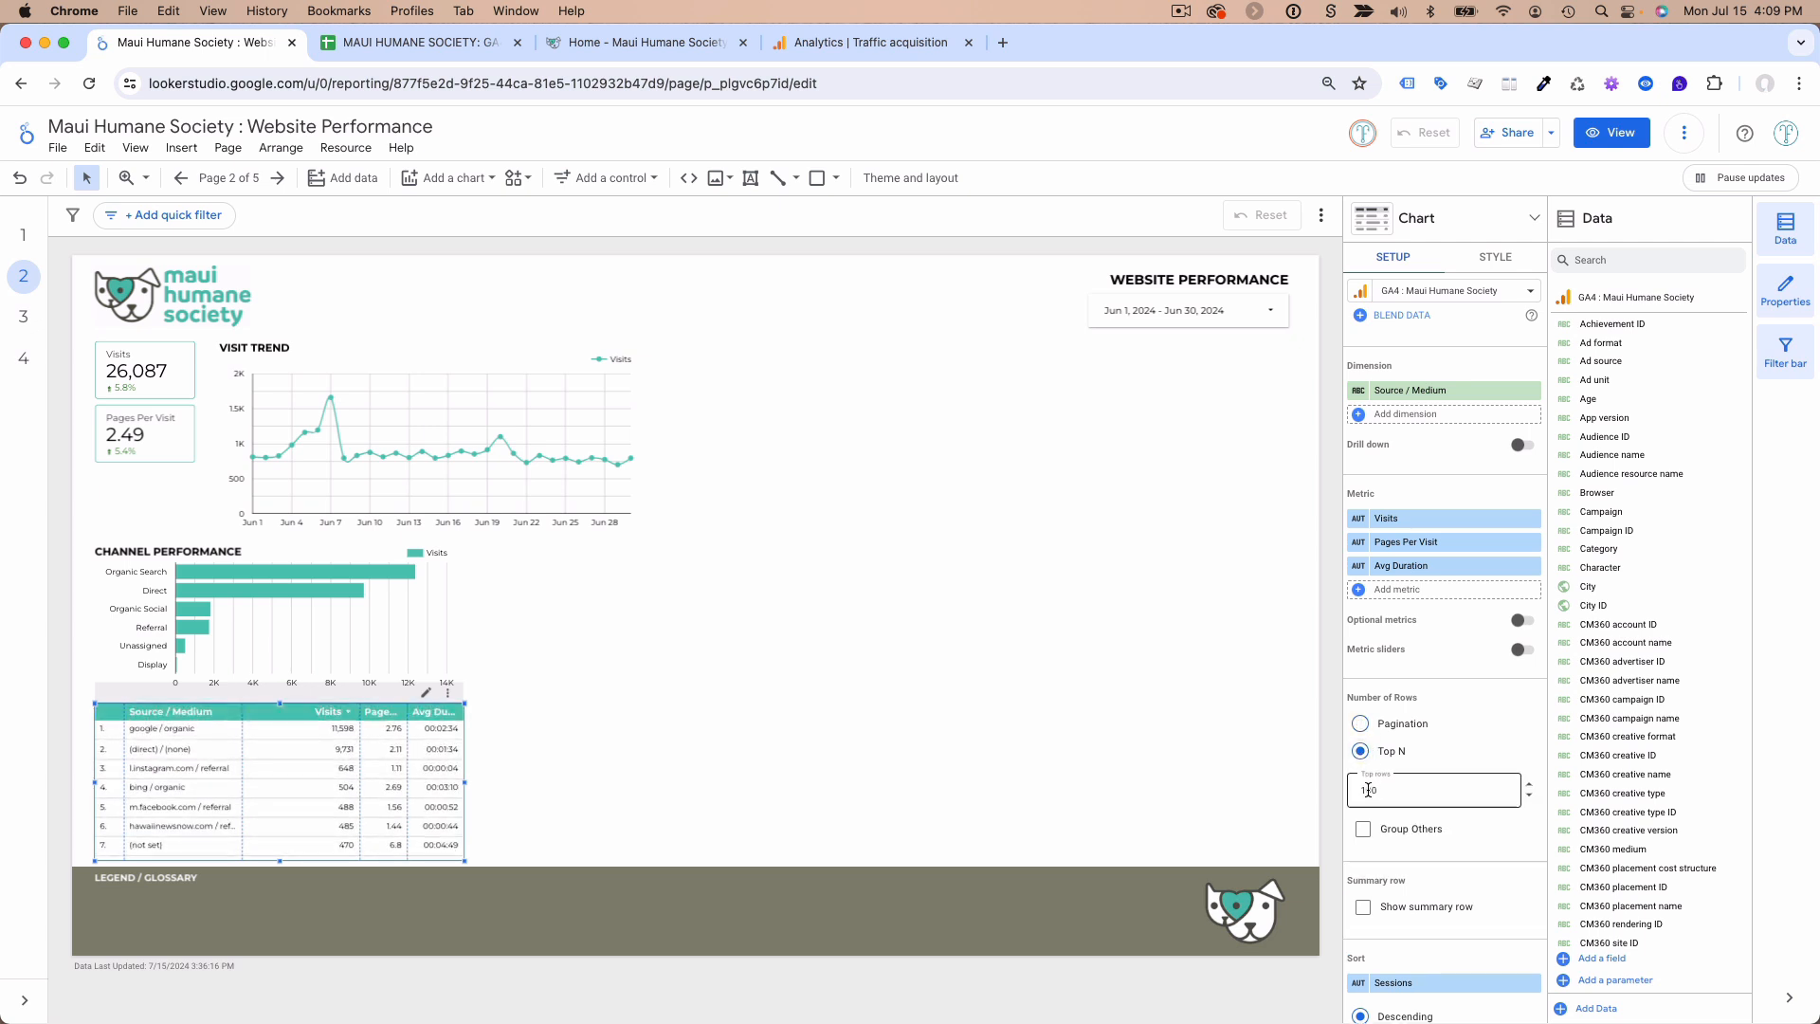
double_click(1368, 790)
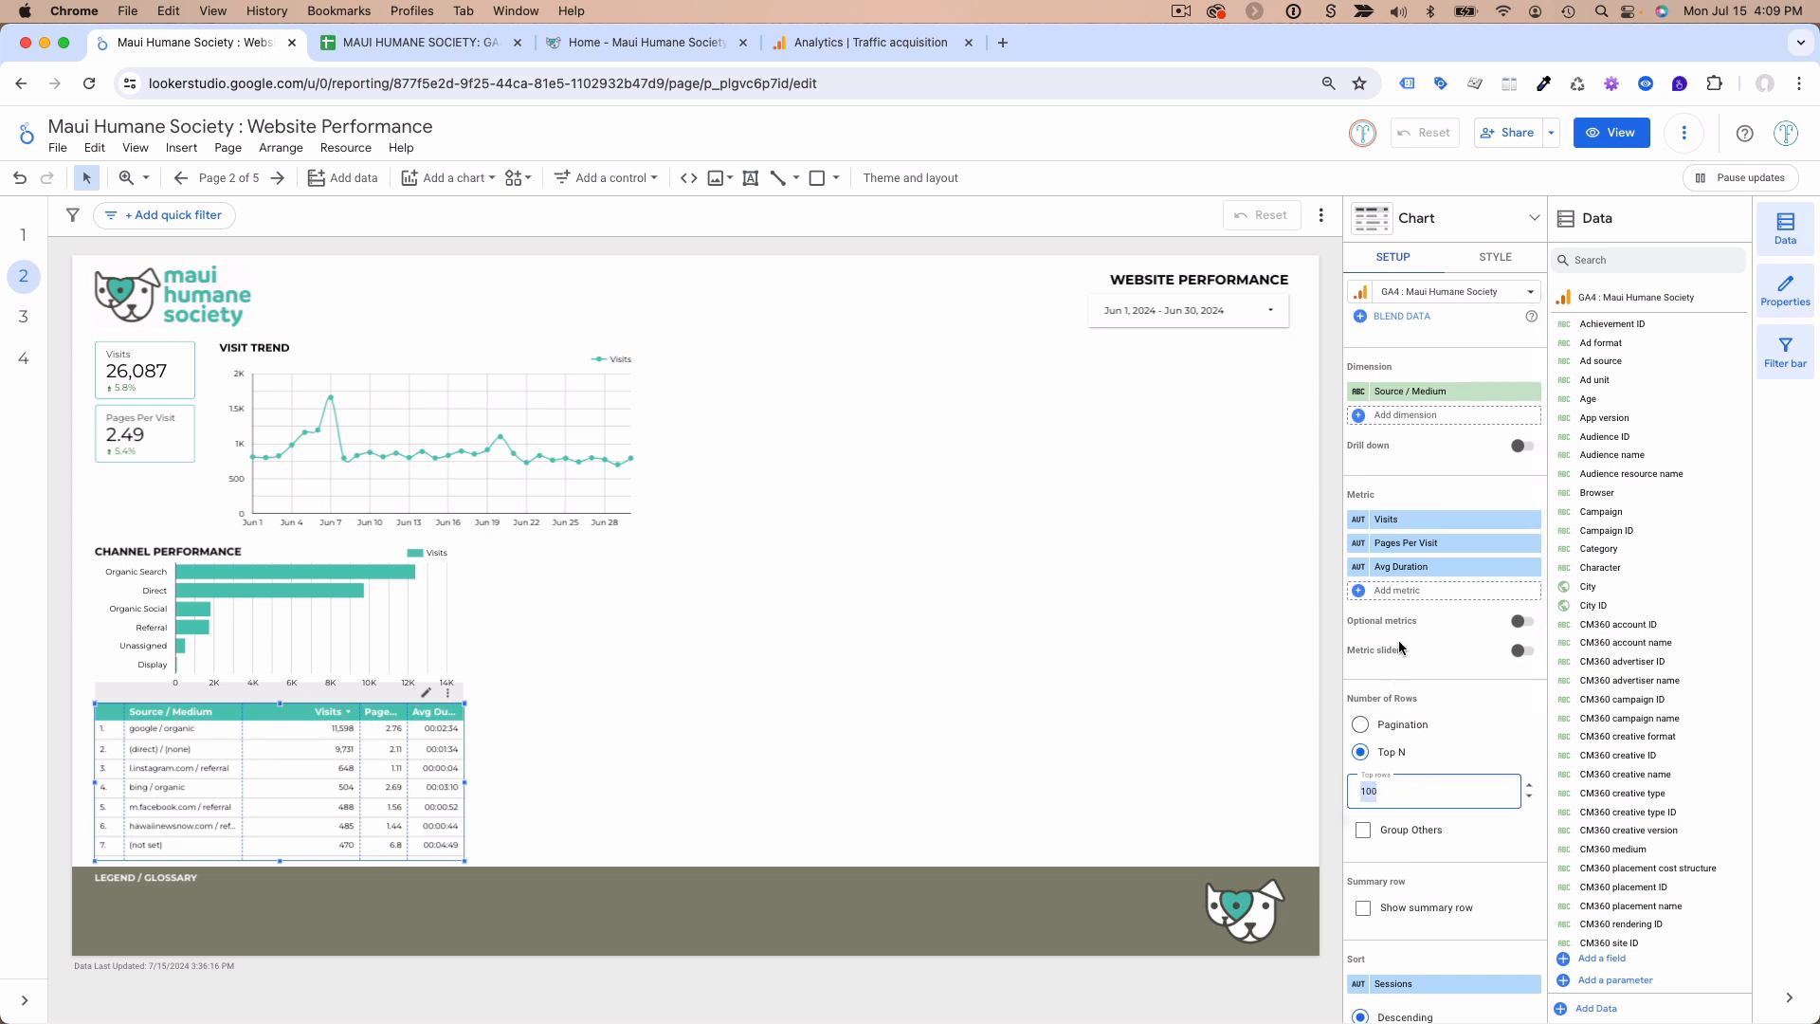
- Turn off the table's row numbers and widen its Source / Medium column slightly
click(1491, 262)
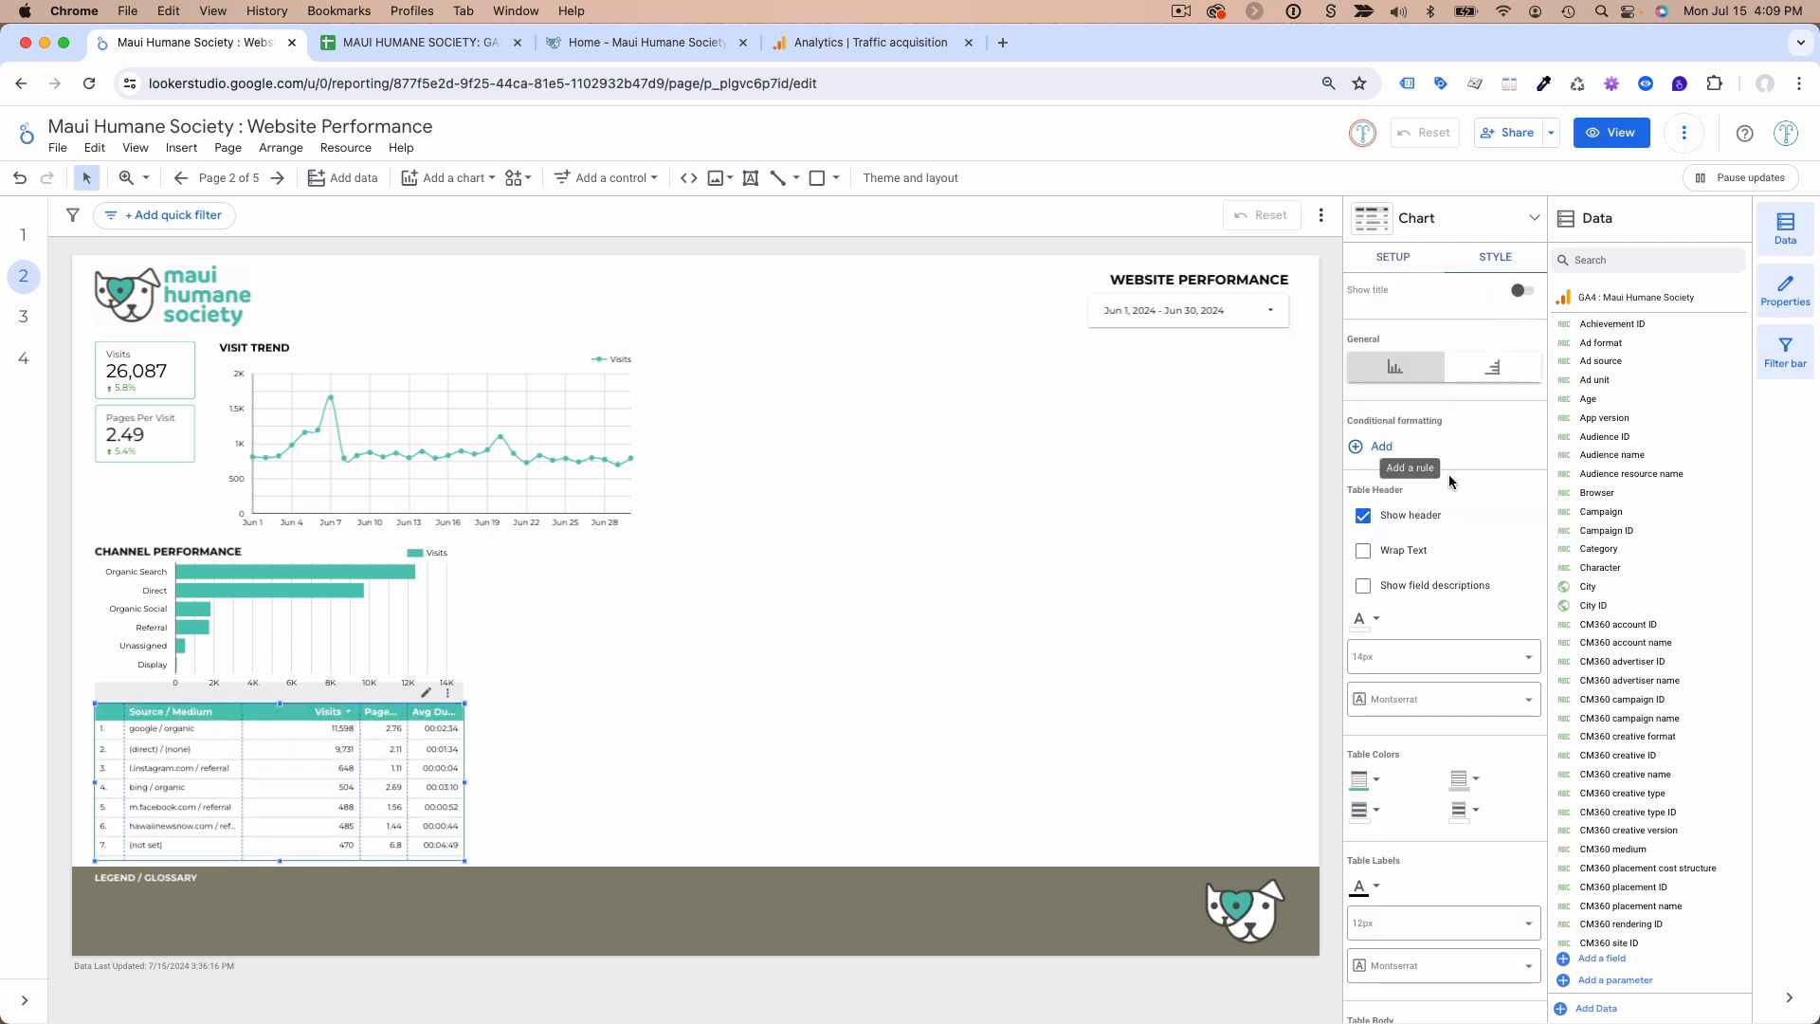
scroll(1449, 474, down, 3)
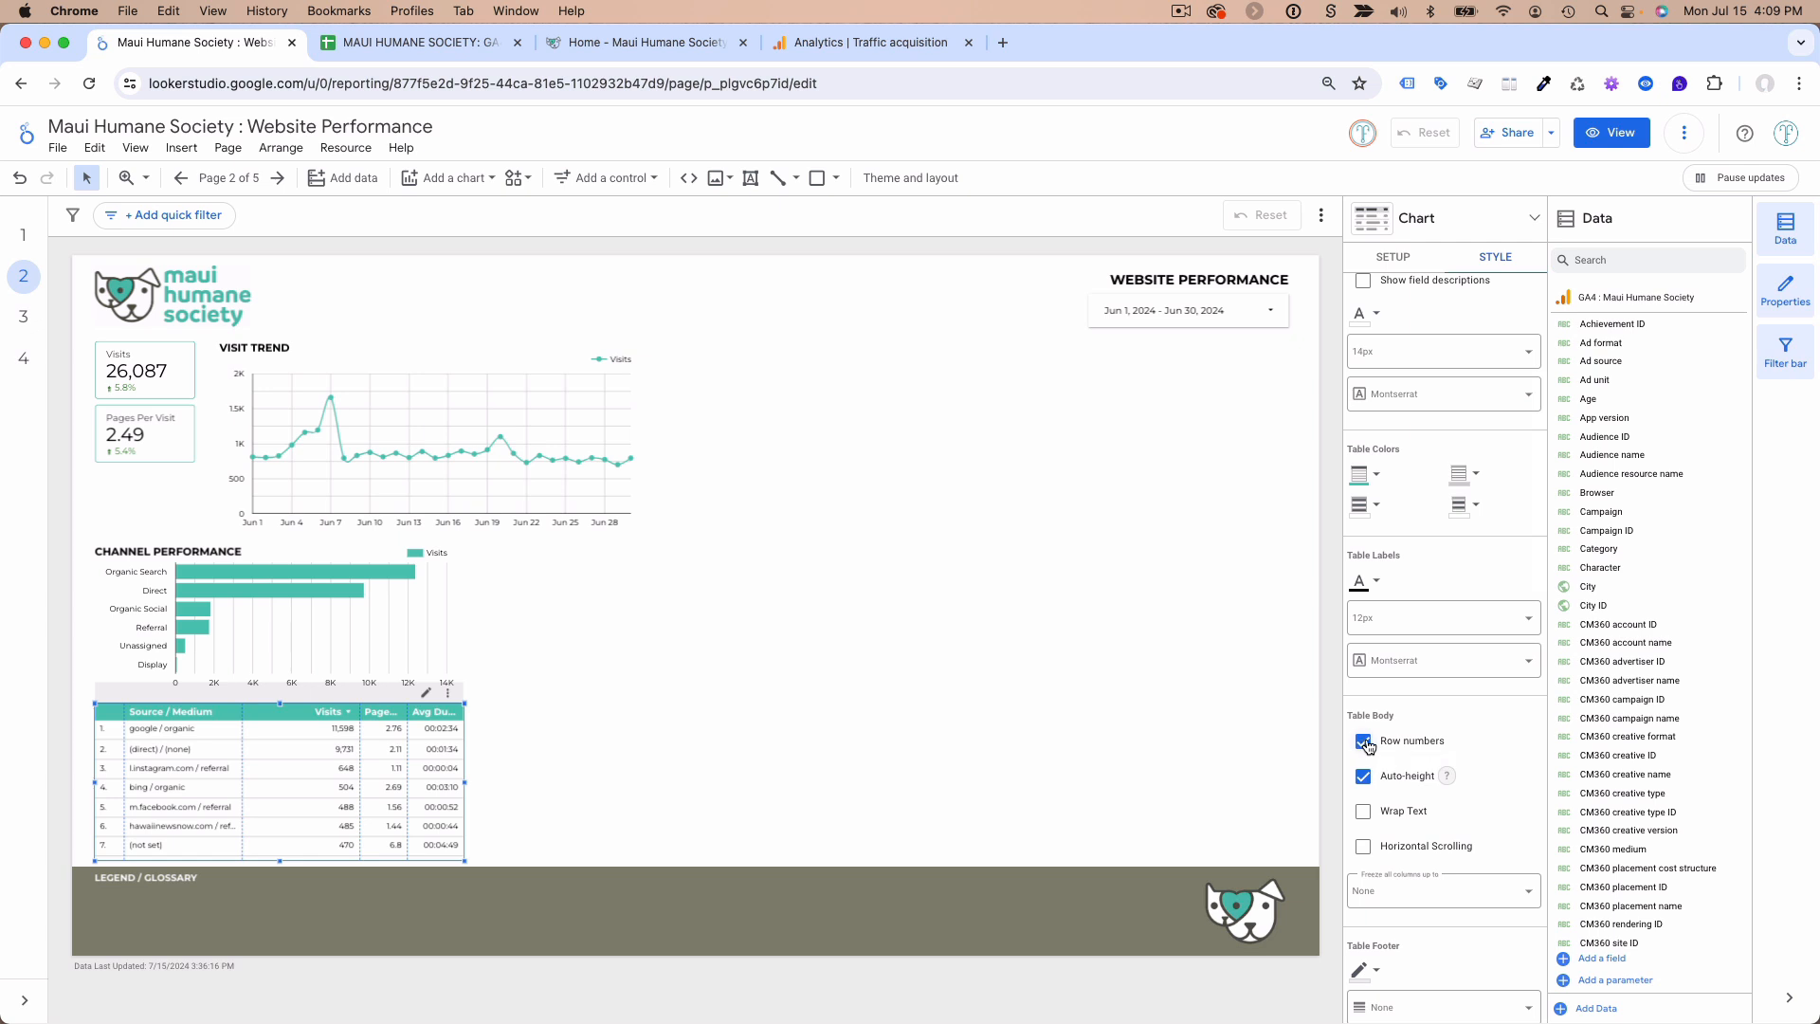
click(1364, 742)
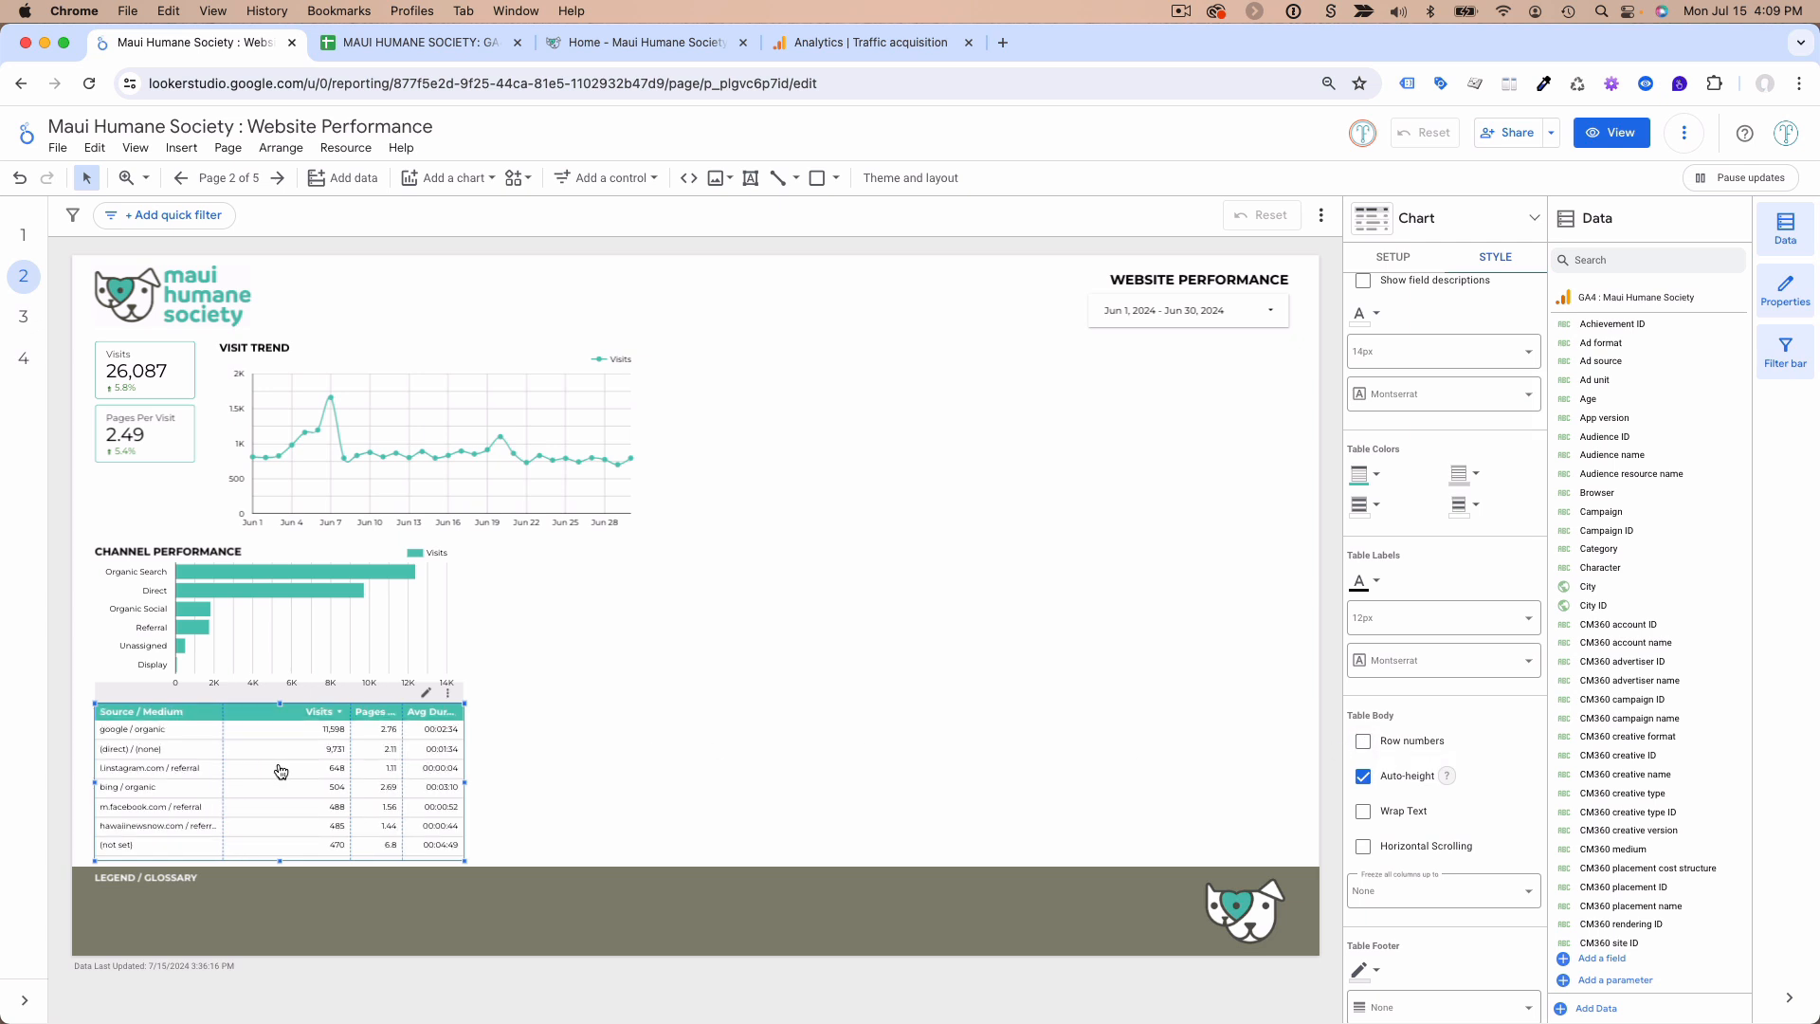
mouse_move(222, 746)
mouse_down()
mouse_move(262, 755)
mouse_move(240, 752)
mouse_up()
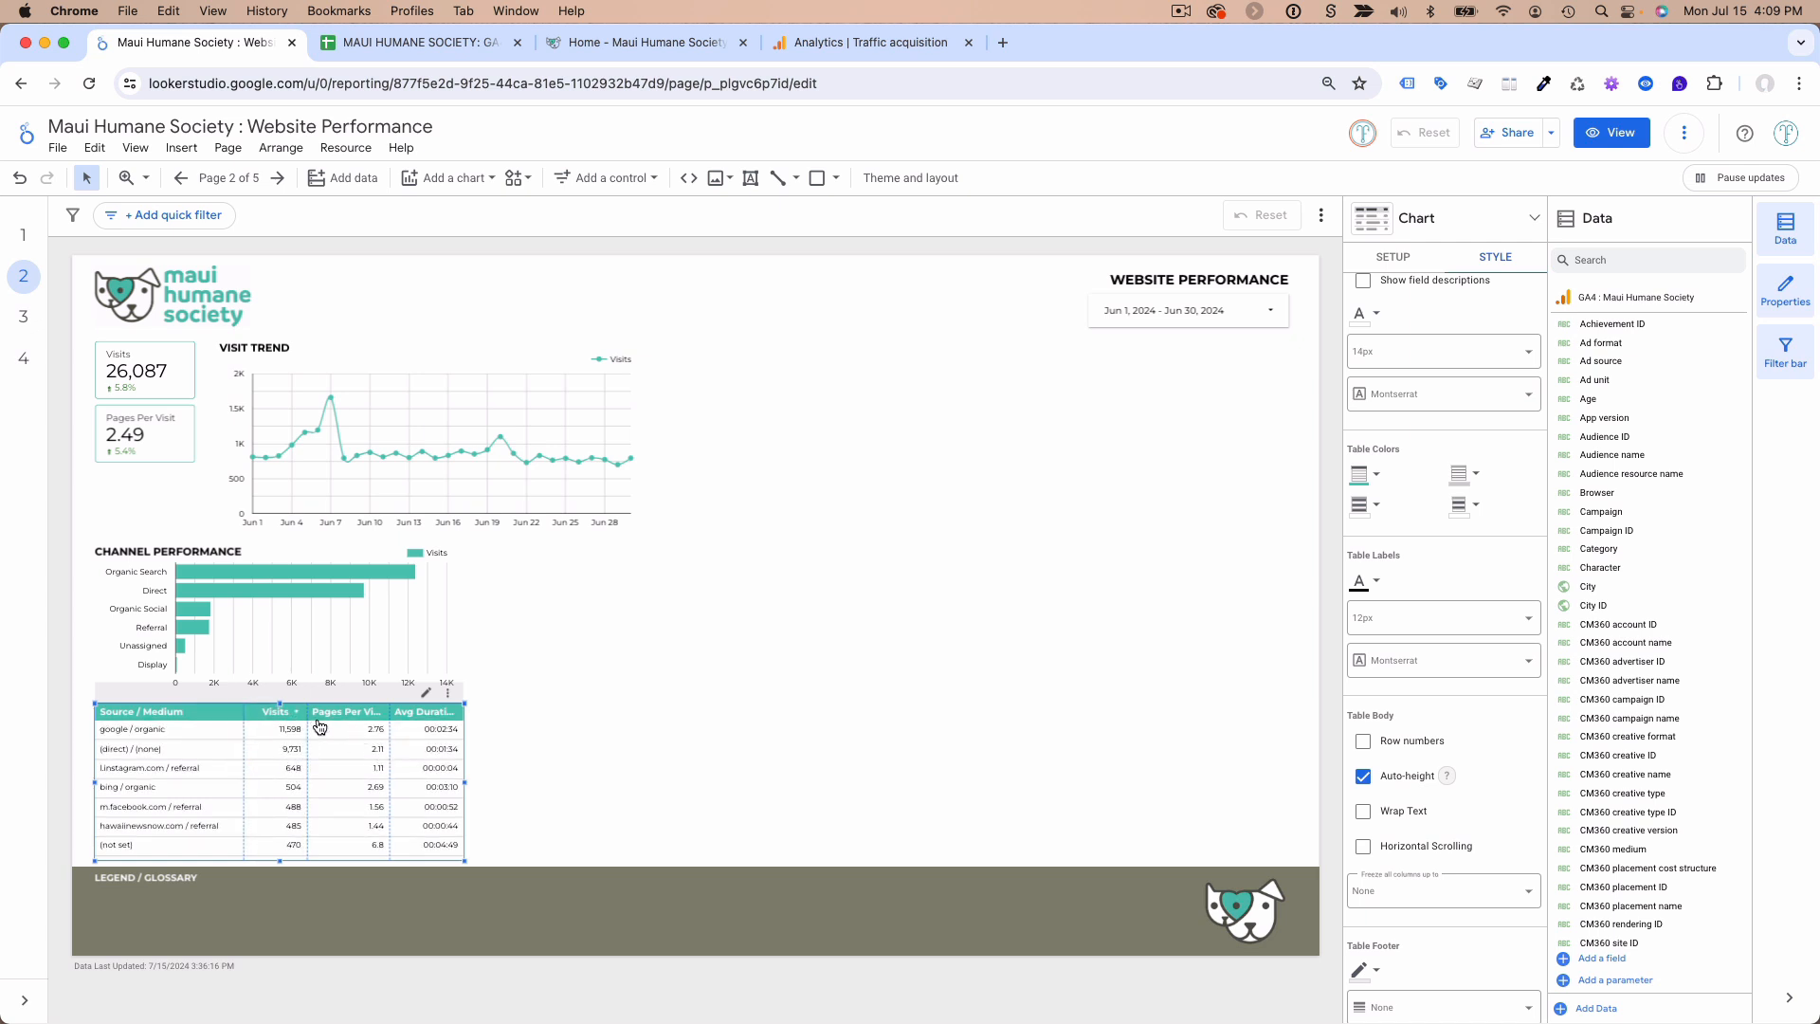
- Rename the table's Pages Per Visit metric as Pages / Visit
click(1383, 265)
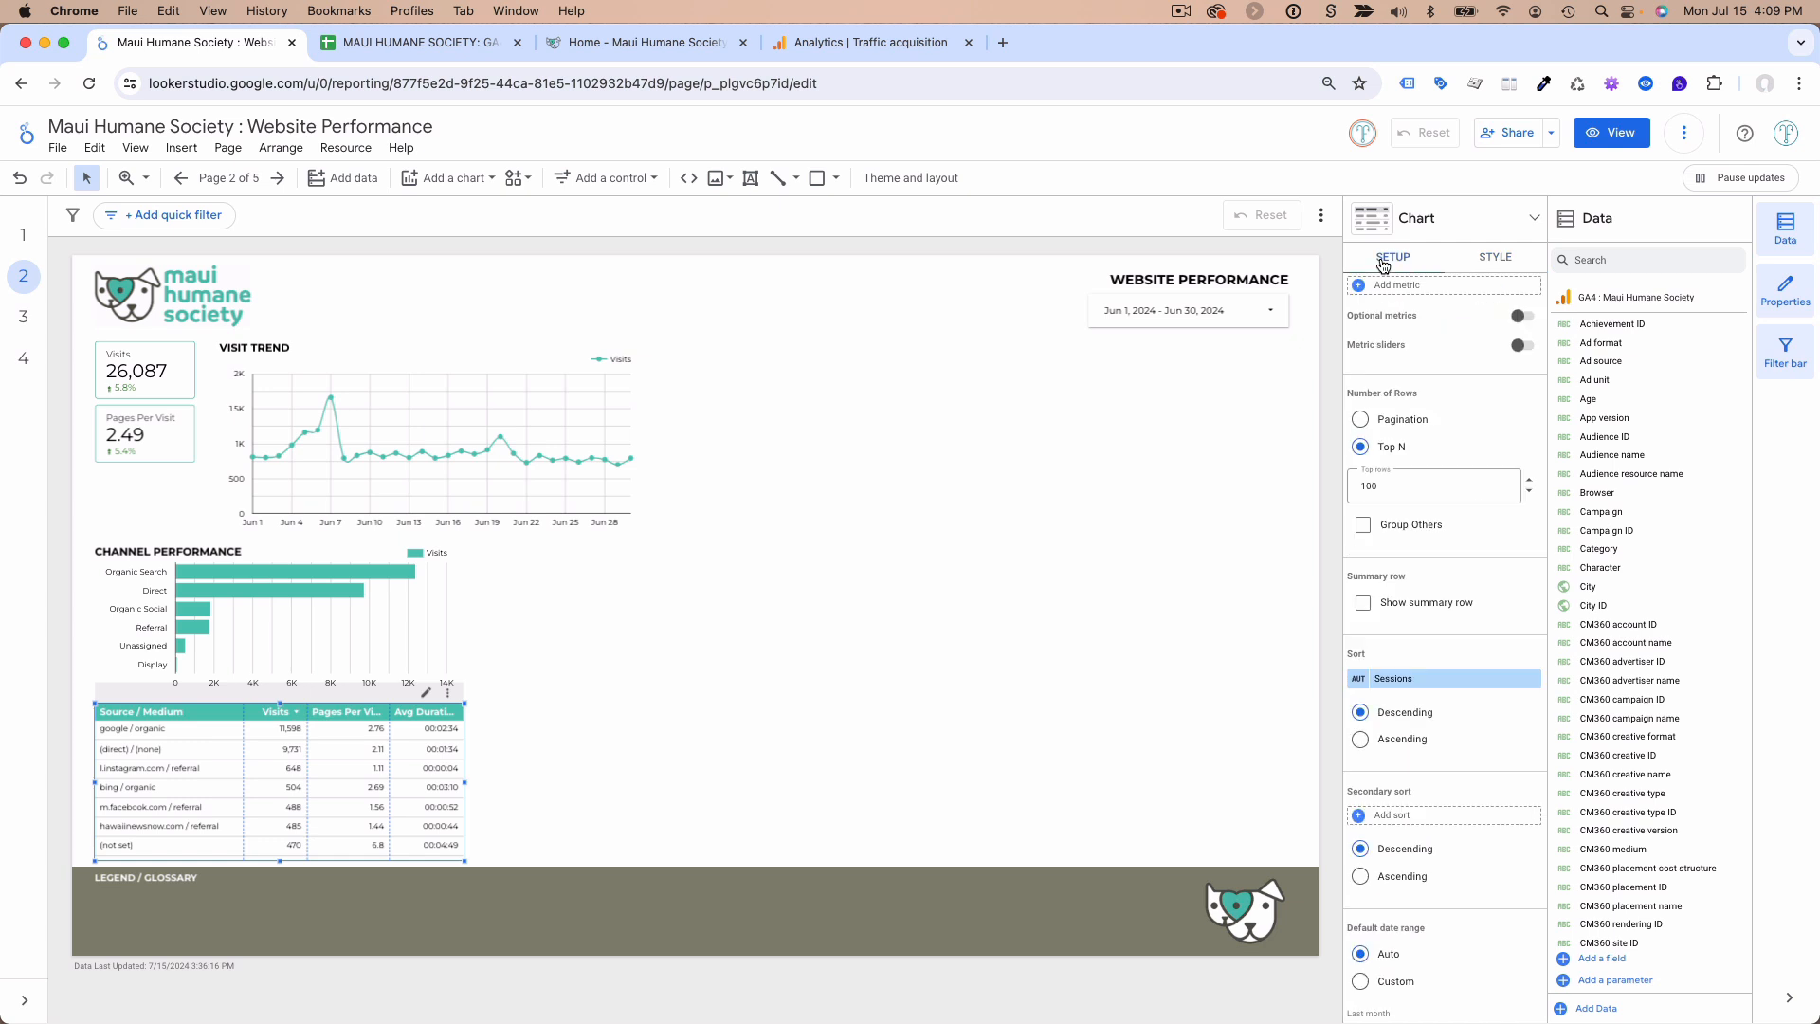
scroll(1374, 531, up, 5)
click(1359, 569)
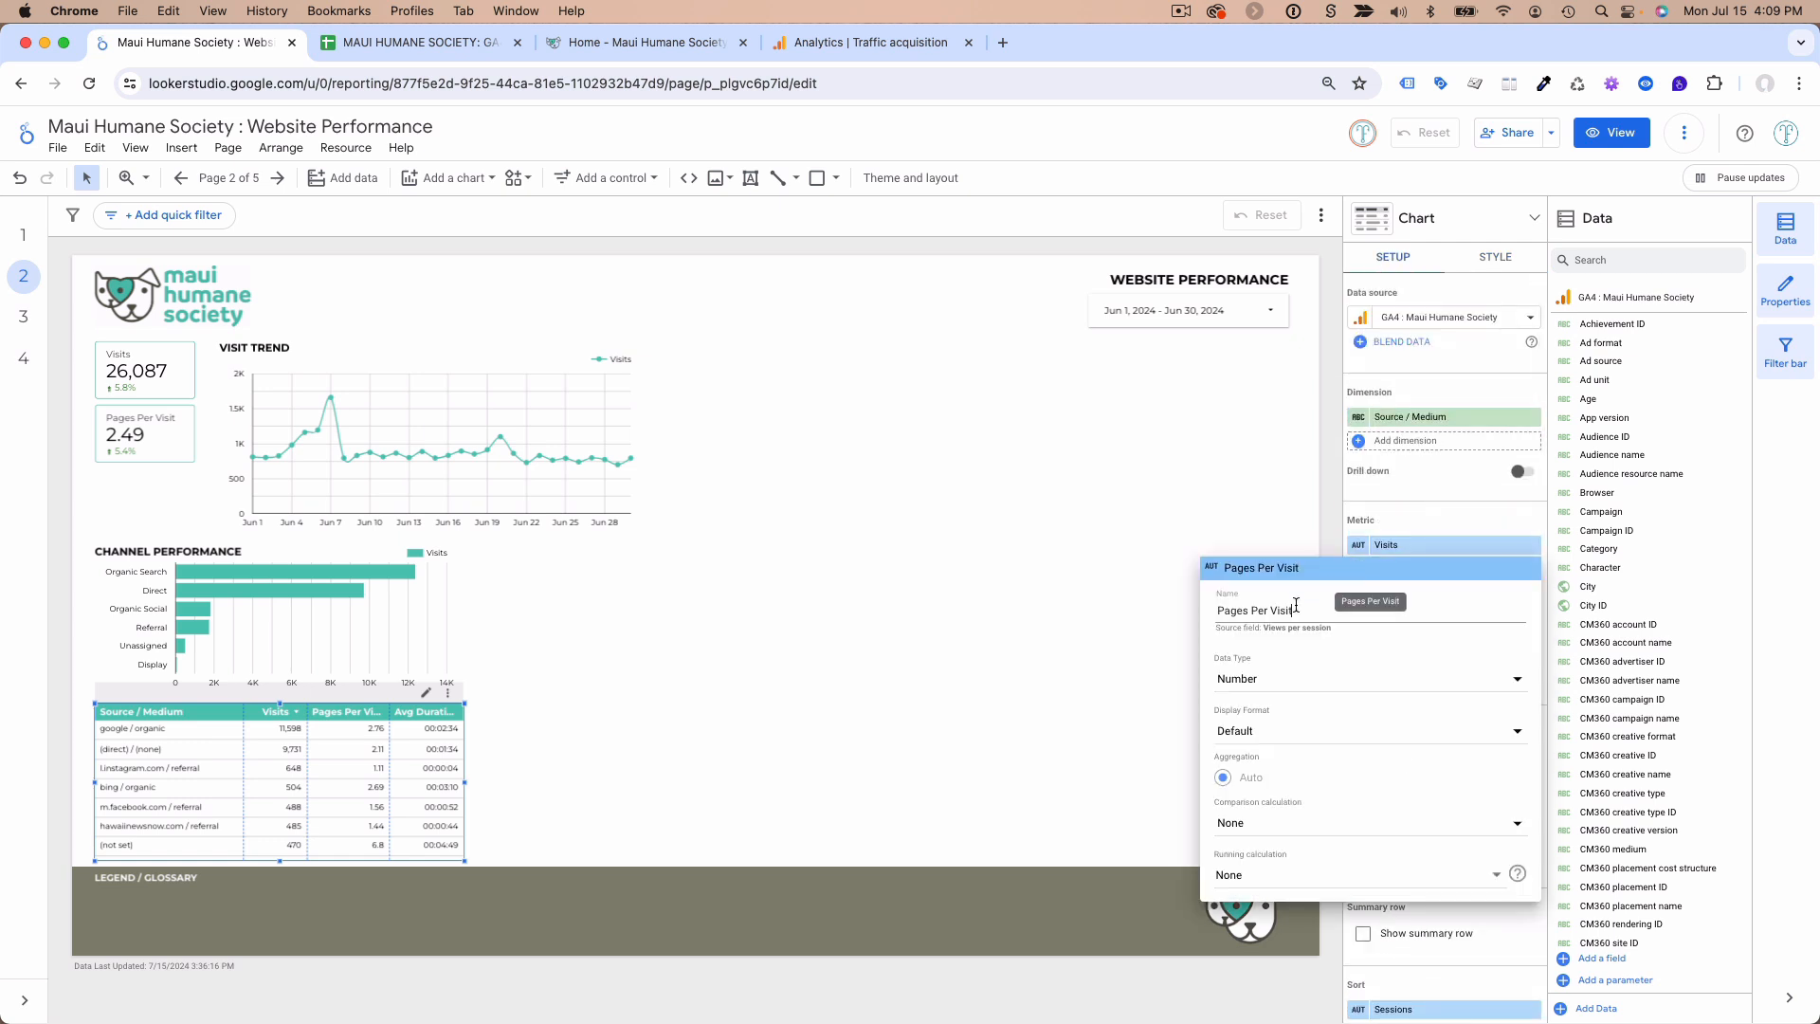
double_click(1258, 610)
text(/)
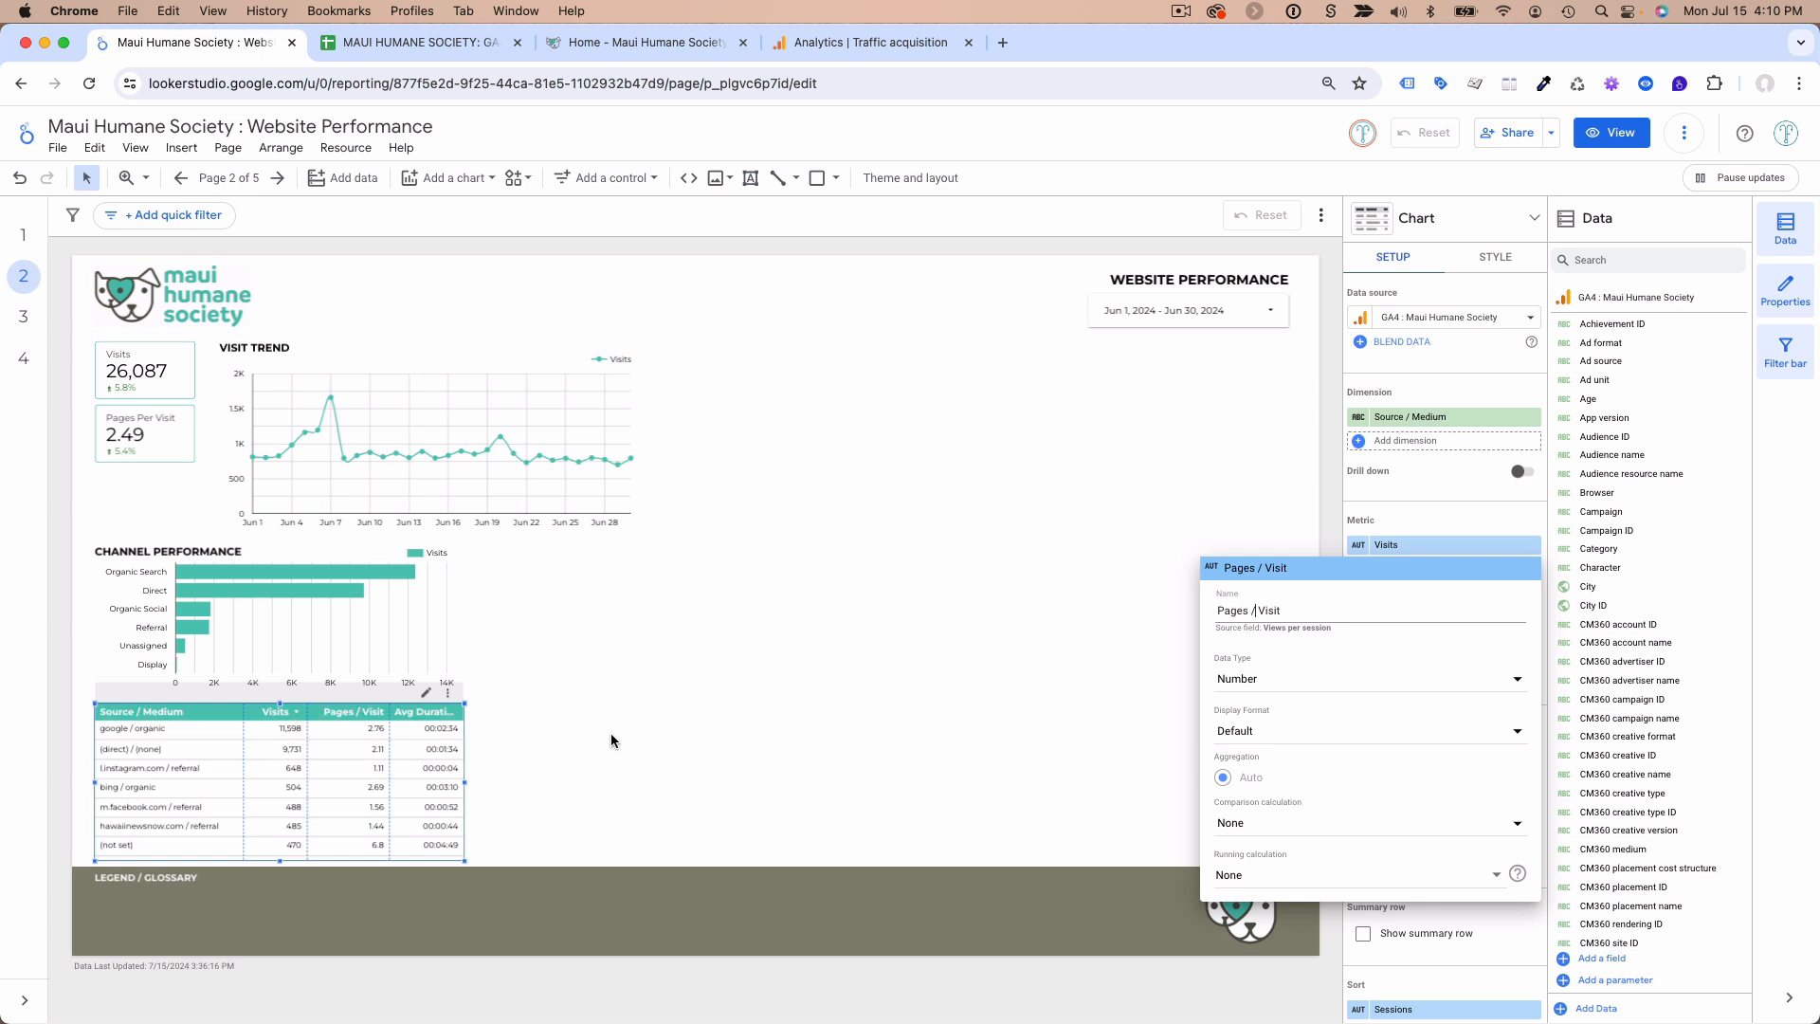
click(510, 756)
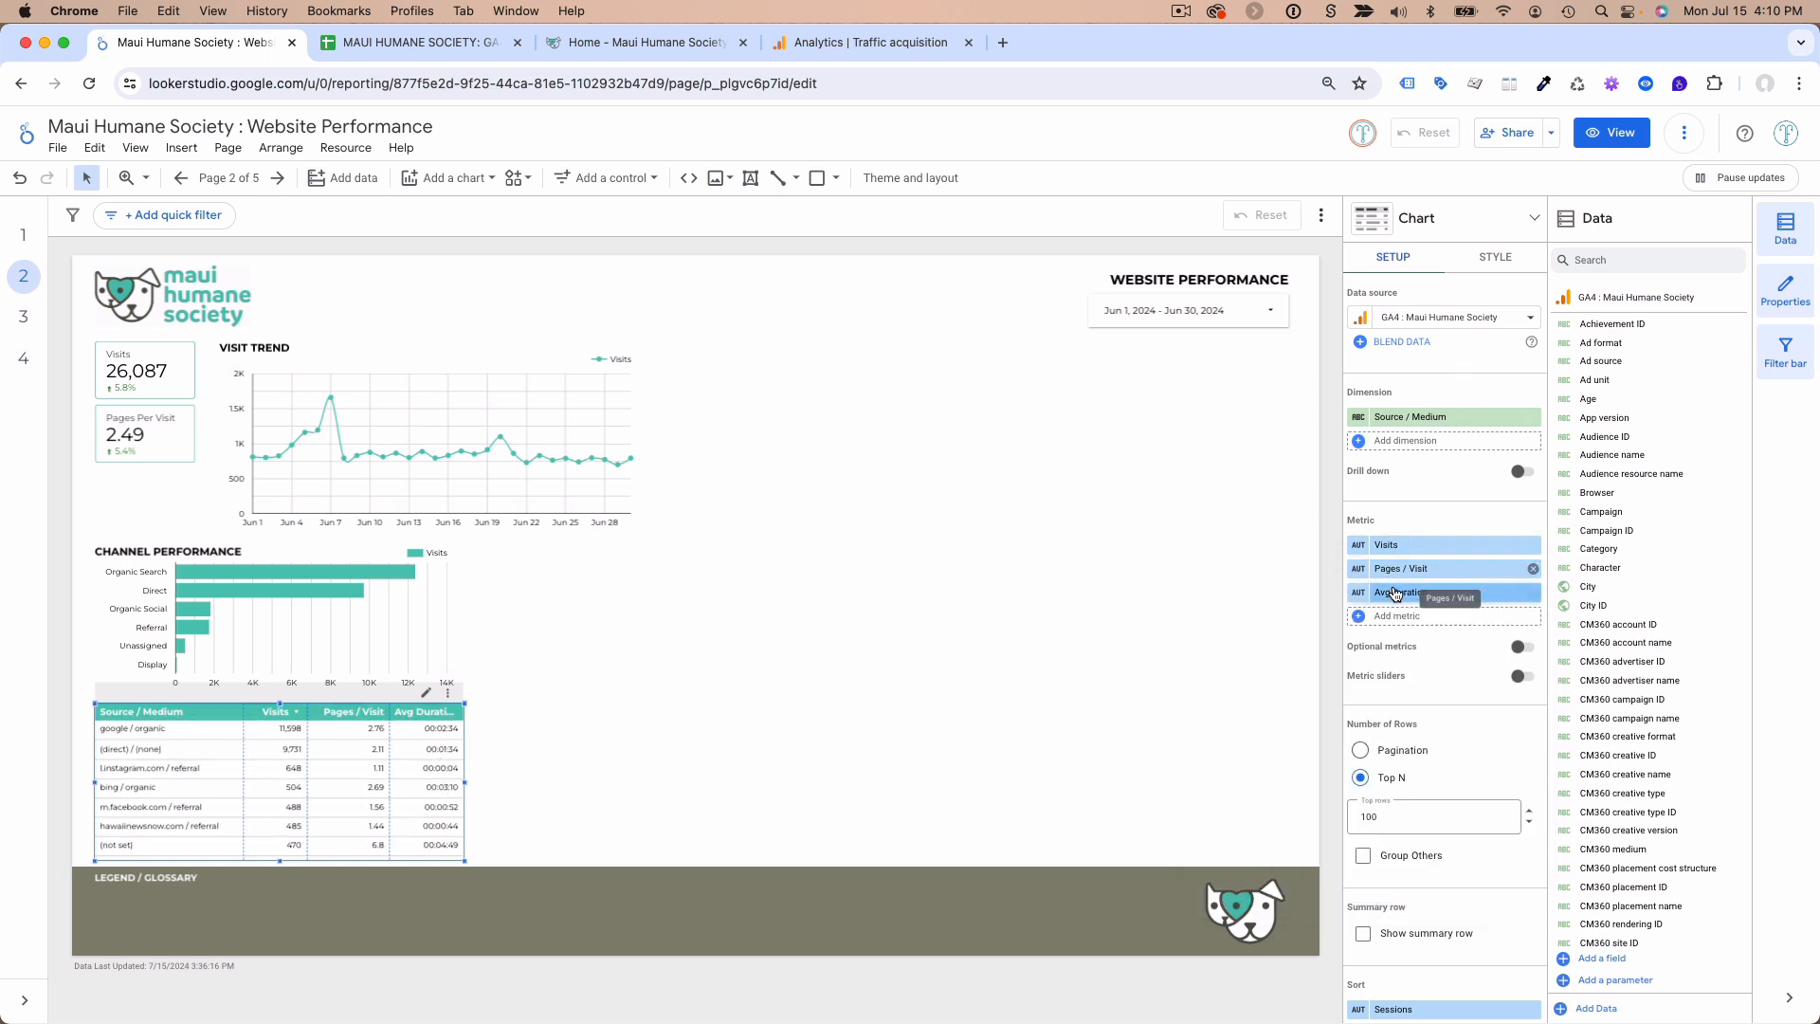
- Turn on compact numbers for the table's Avg Duration metric and widen the table slightly
click(1487, 269)
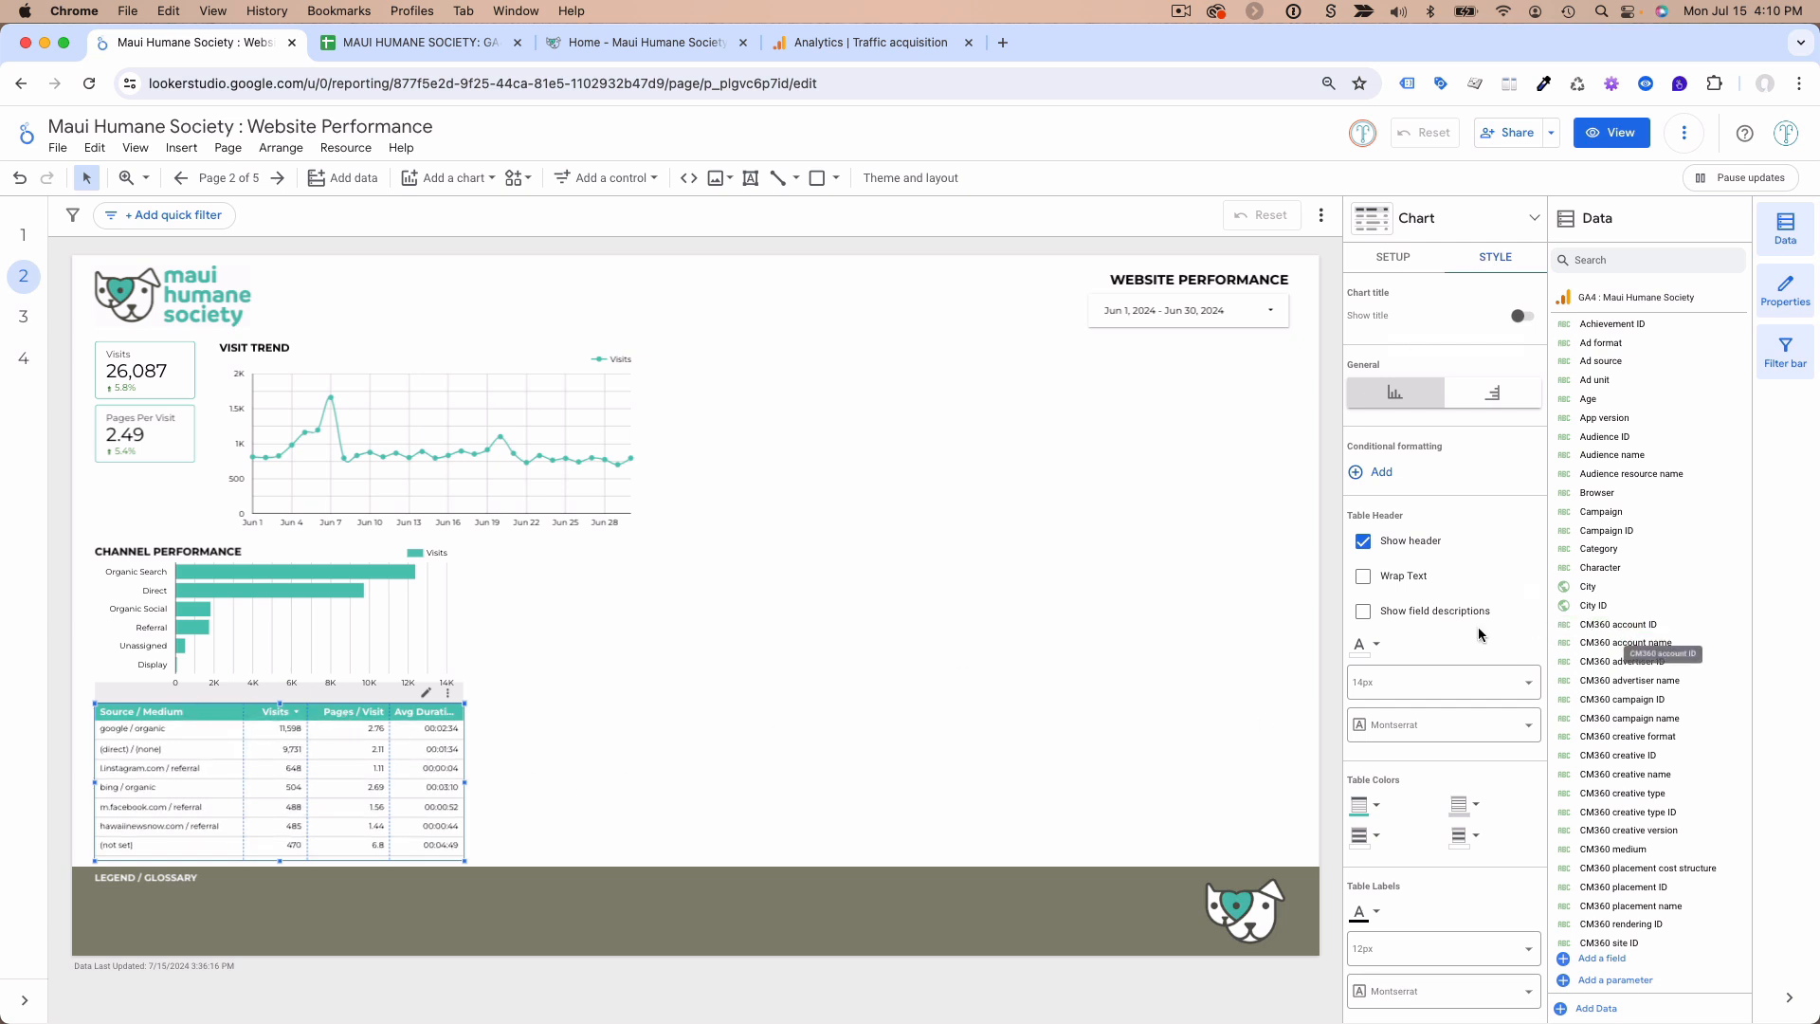
scroll(1475, 635, down, 10)
scroll(1476, 636, down, 4)
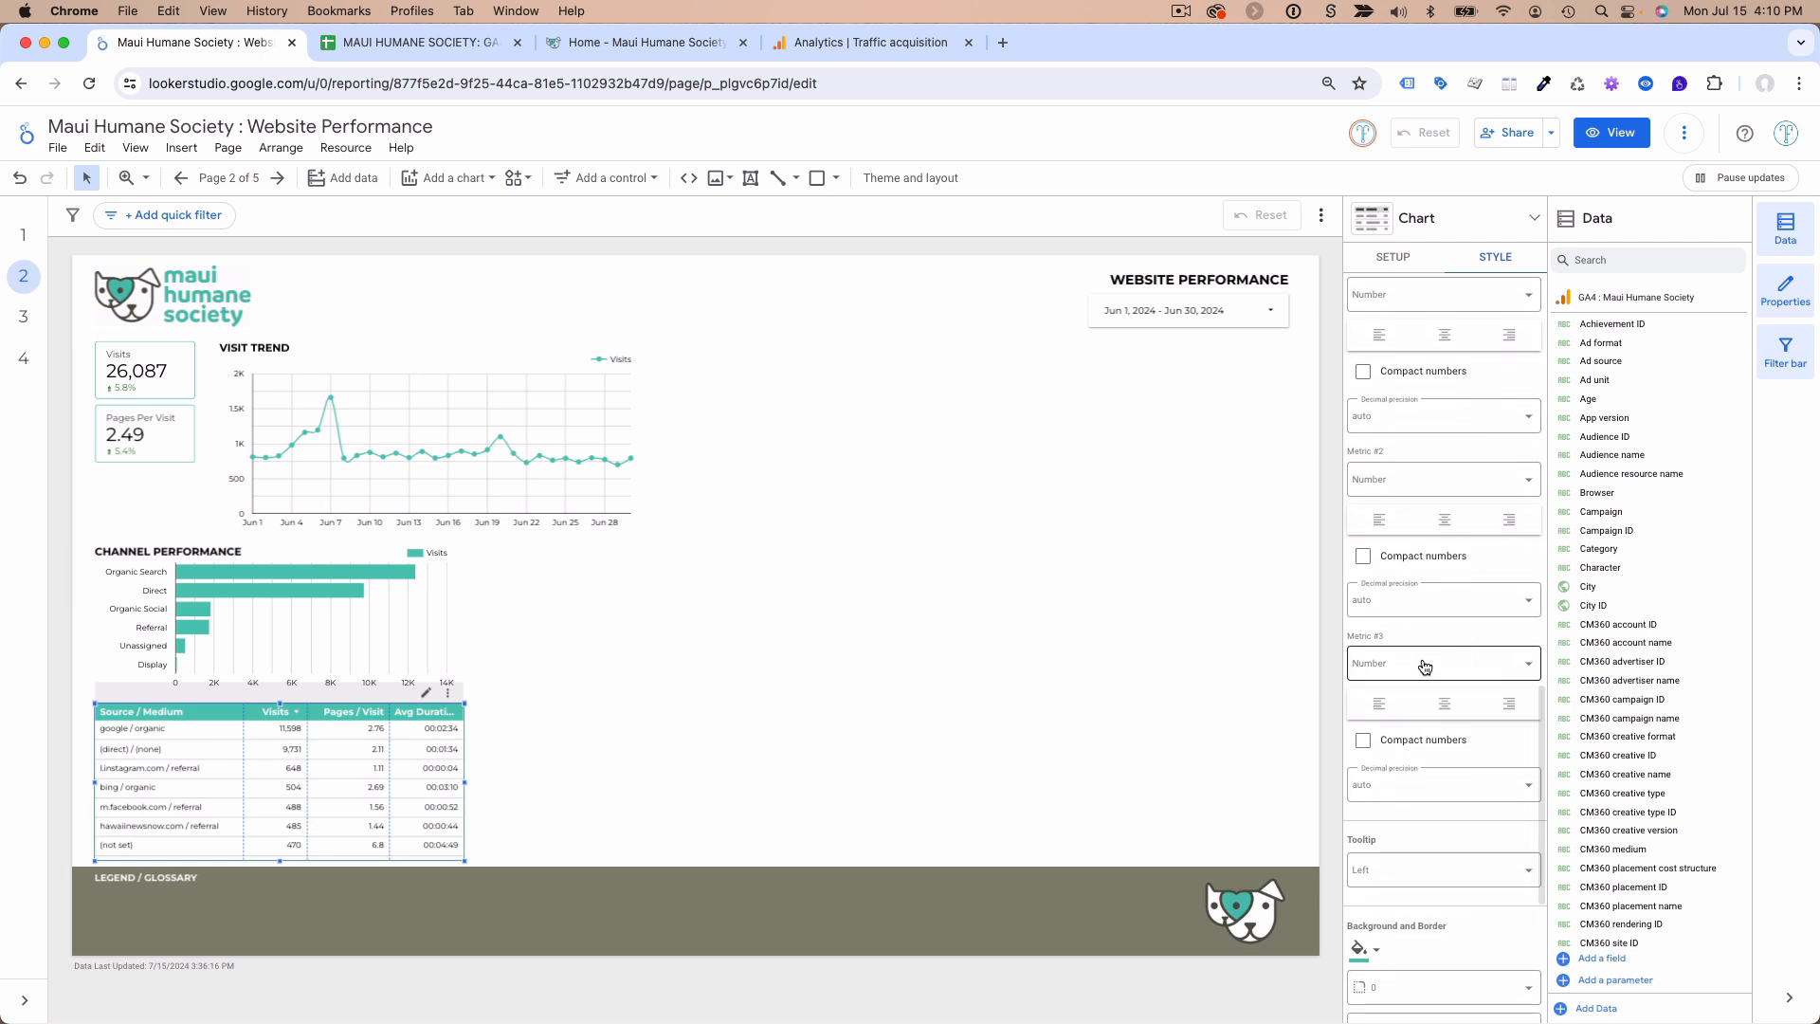
scroll(1422, 644, down, 1)
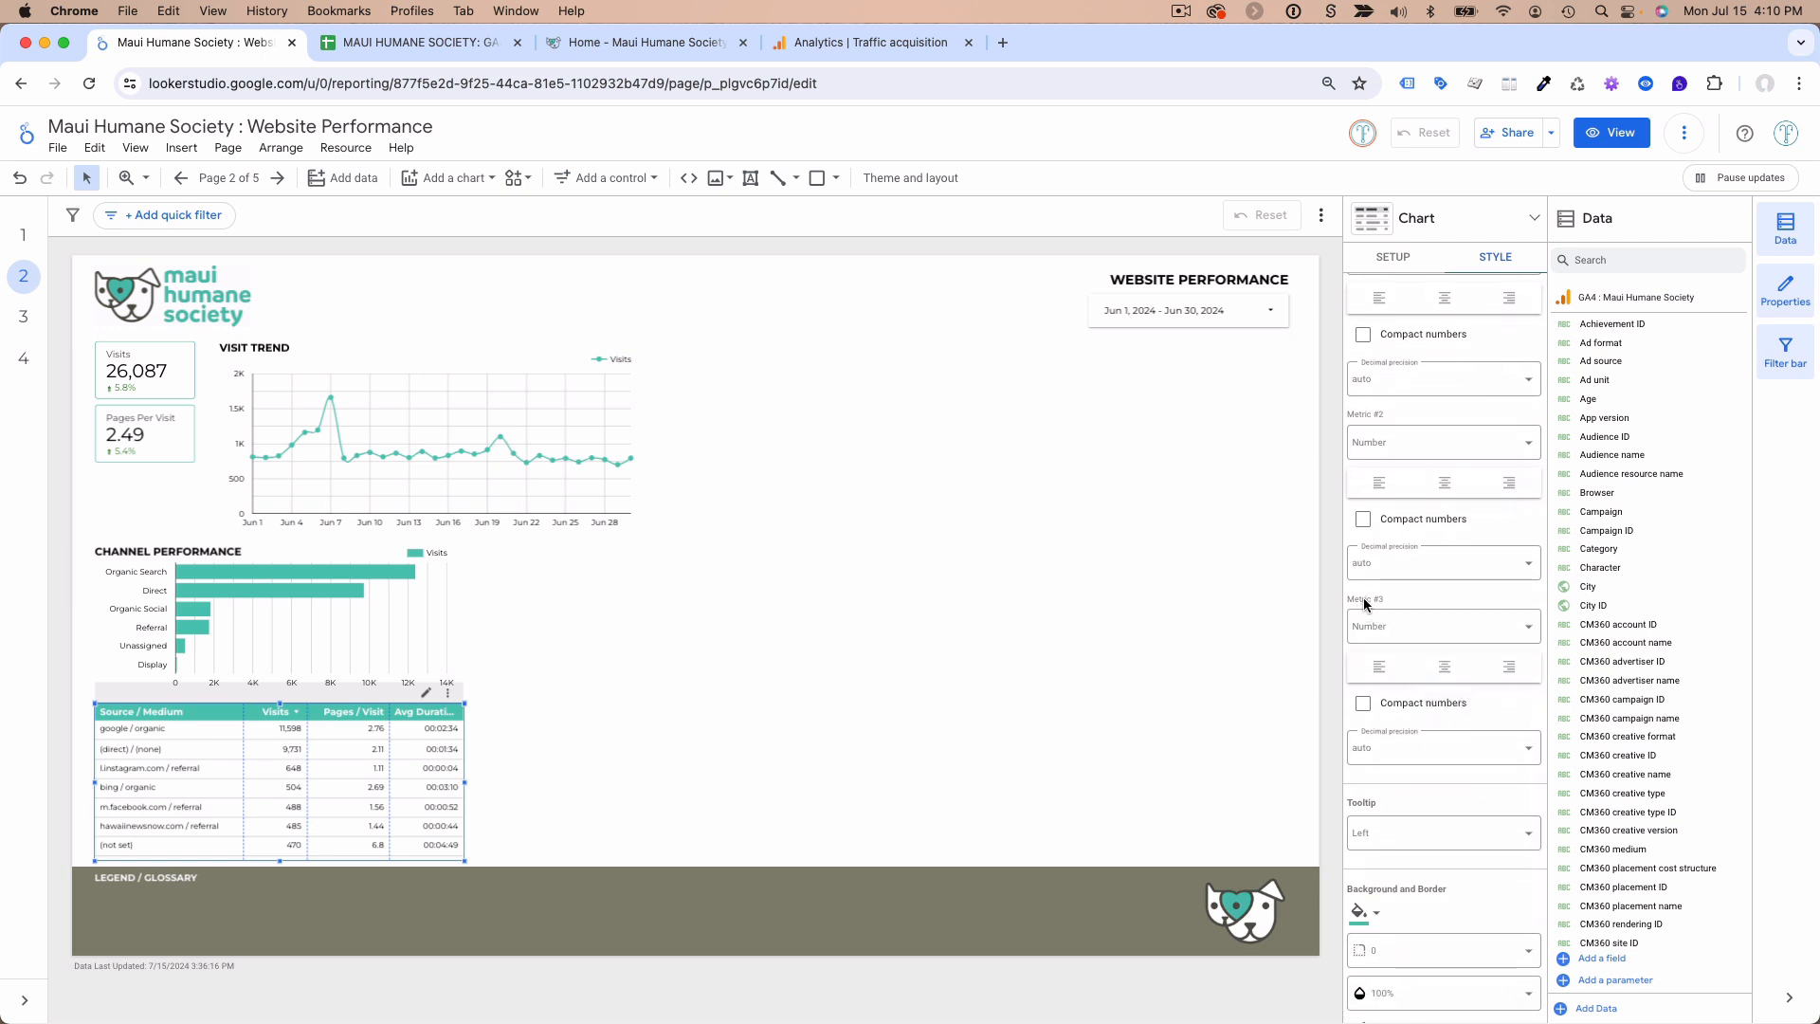
click(1364, 703)
drag(465, 782, 475, 782)
- Preview the report in view mode and look through the source / medium table's rows
click(1611, 133)
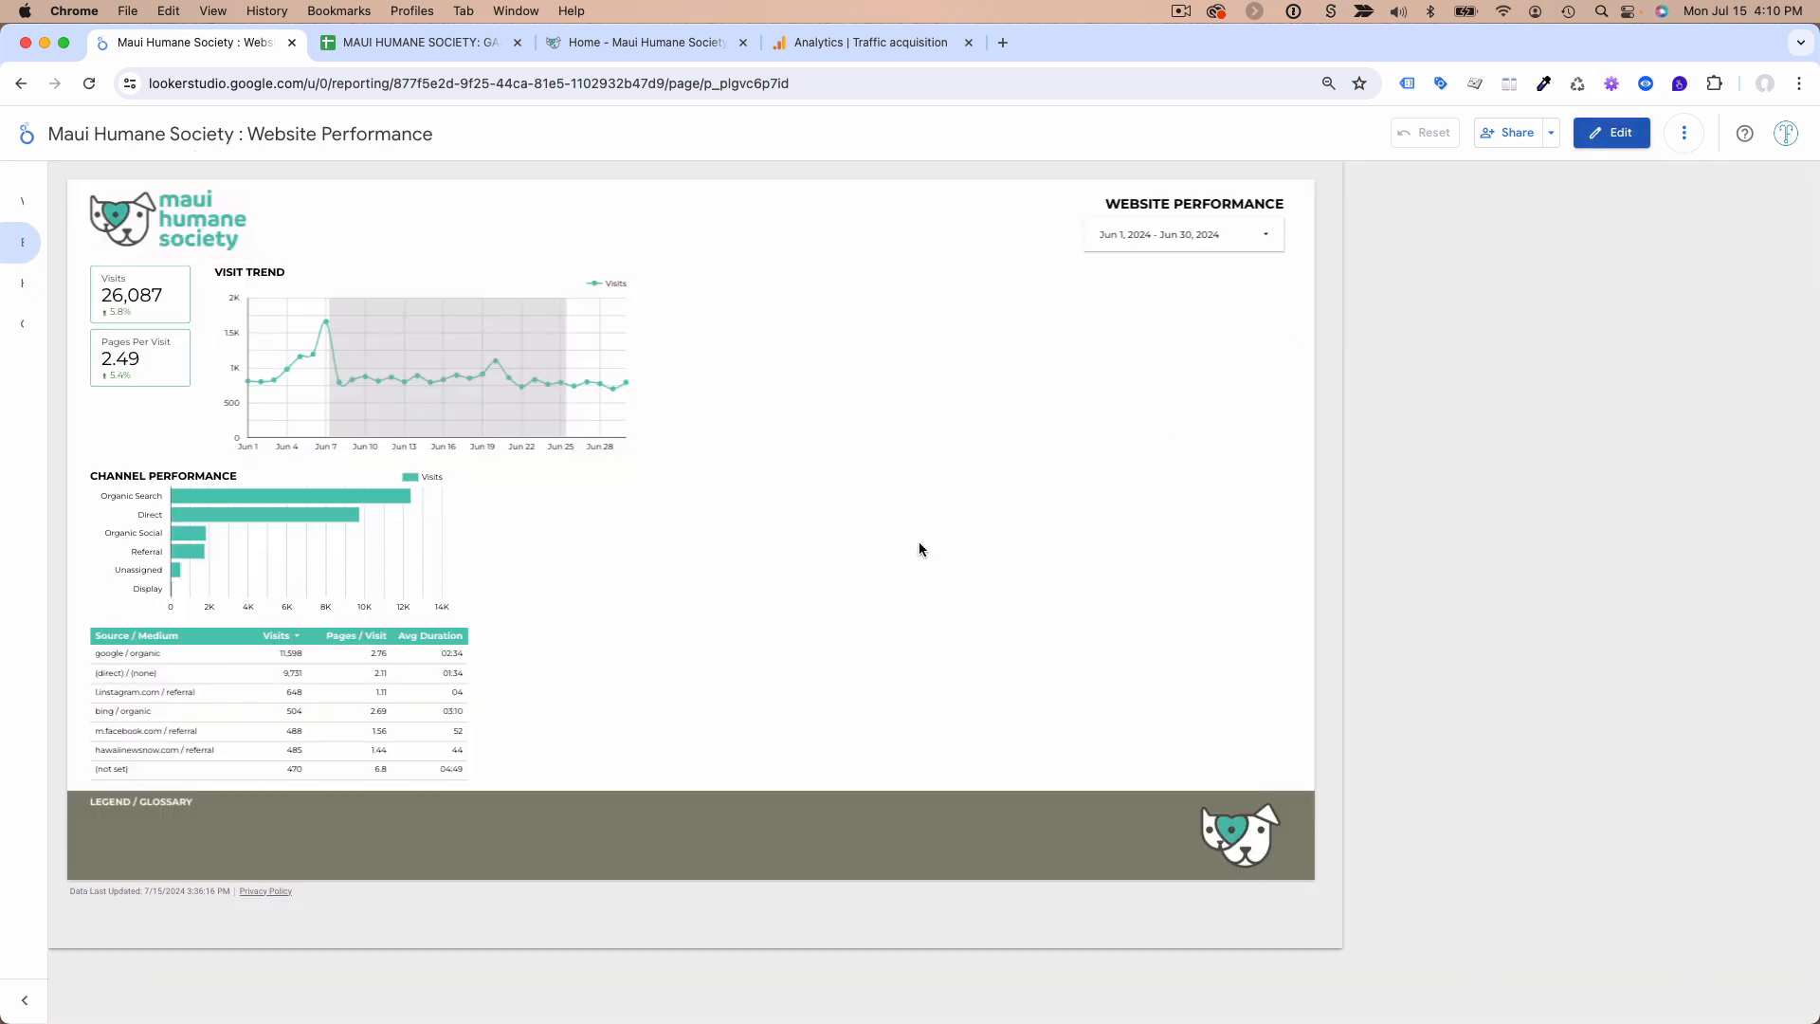
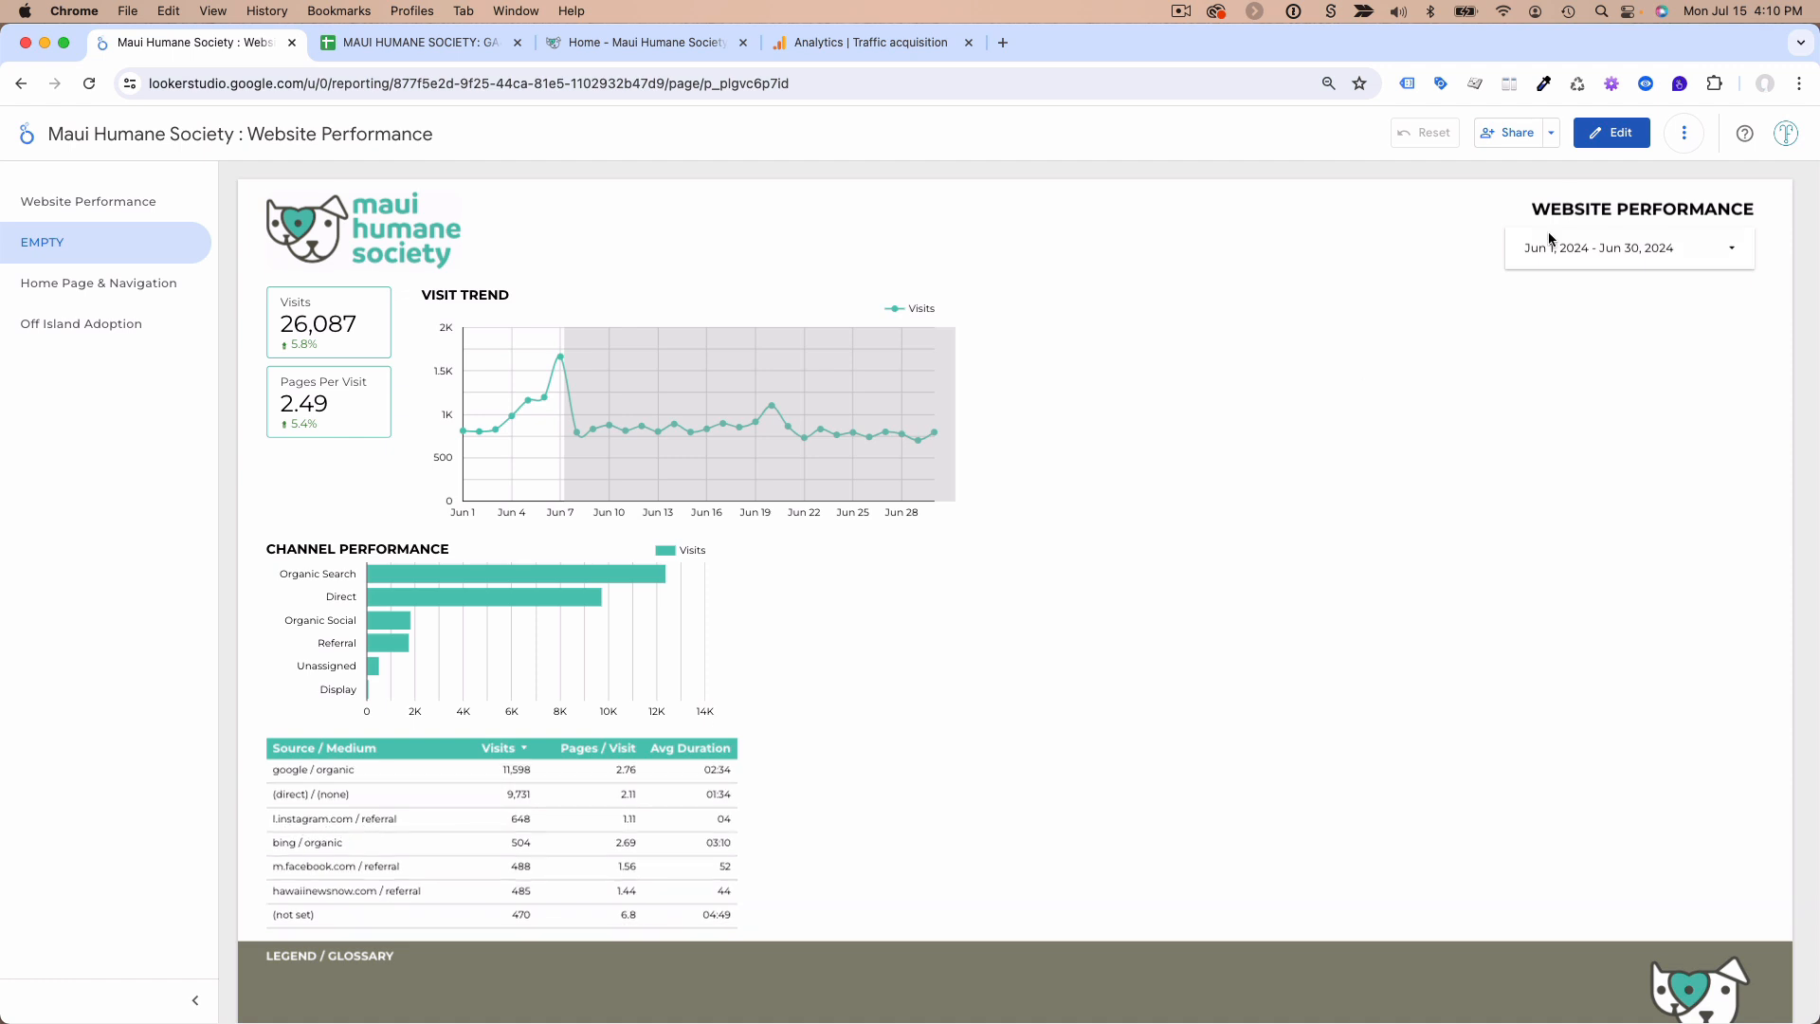
click(1602, 143)
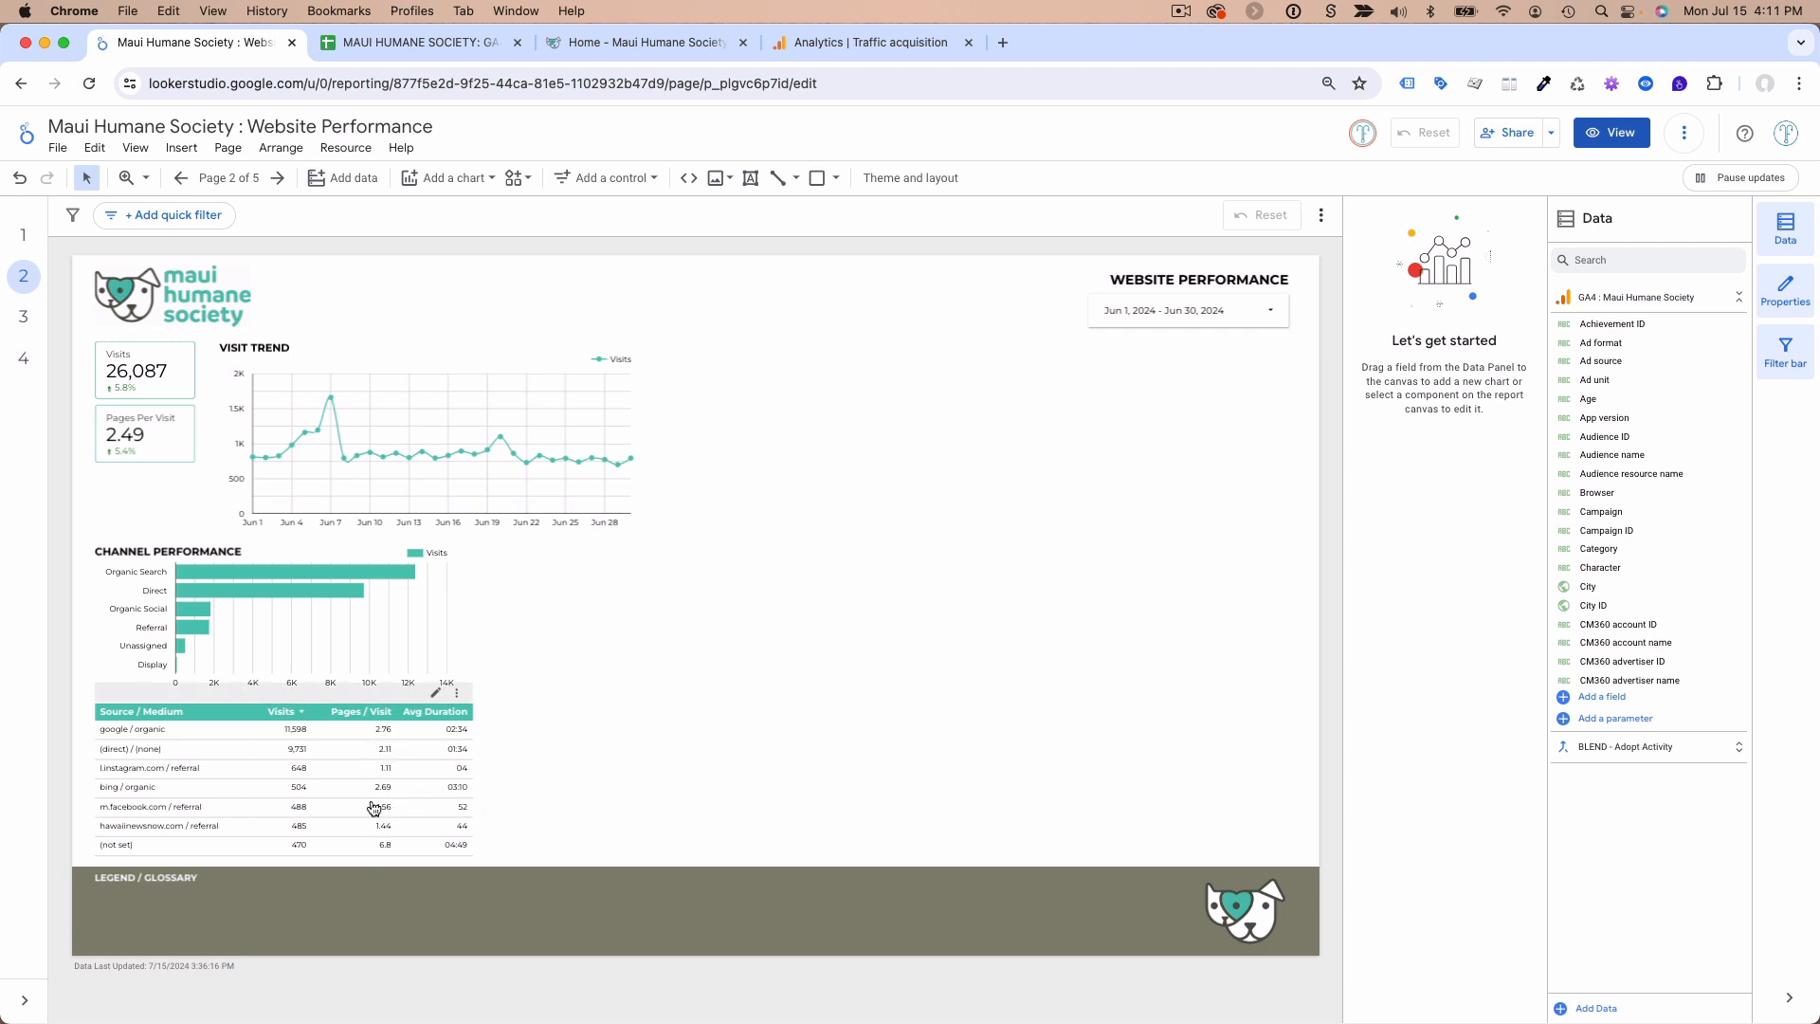
click(1611, 133)
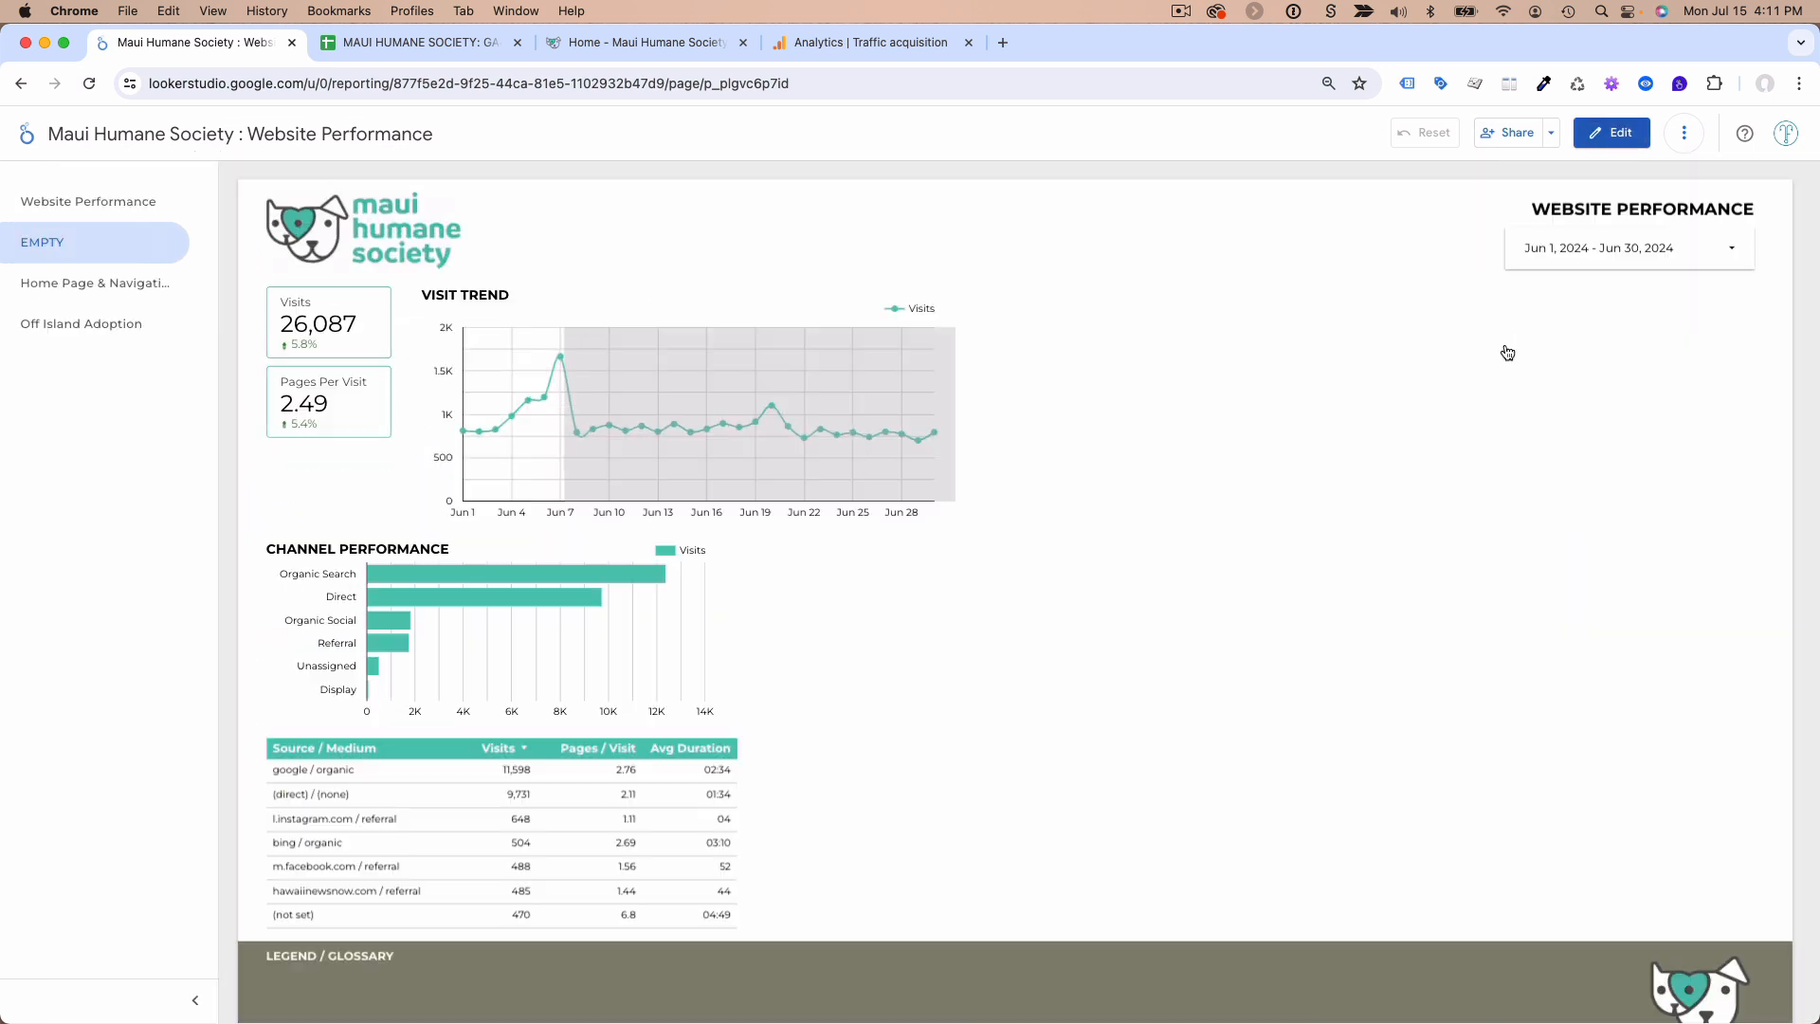
scroll(617, 858, down, 3)
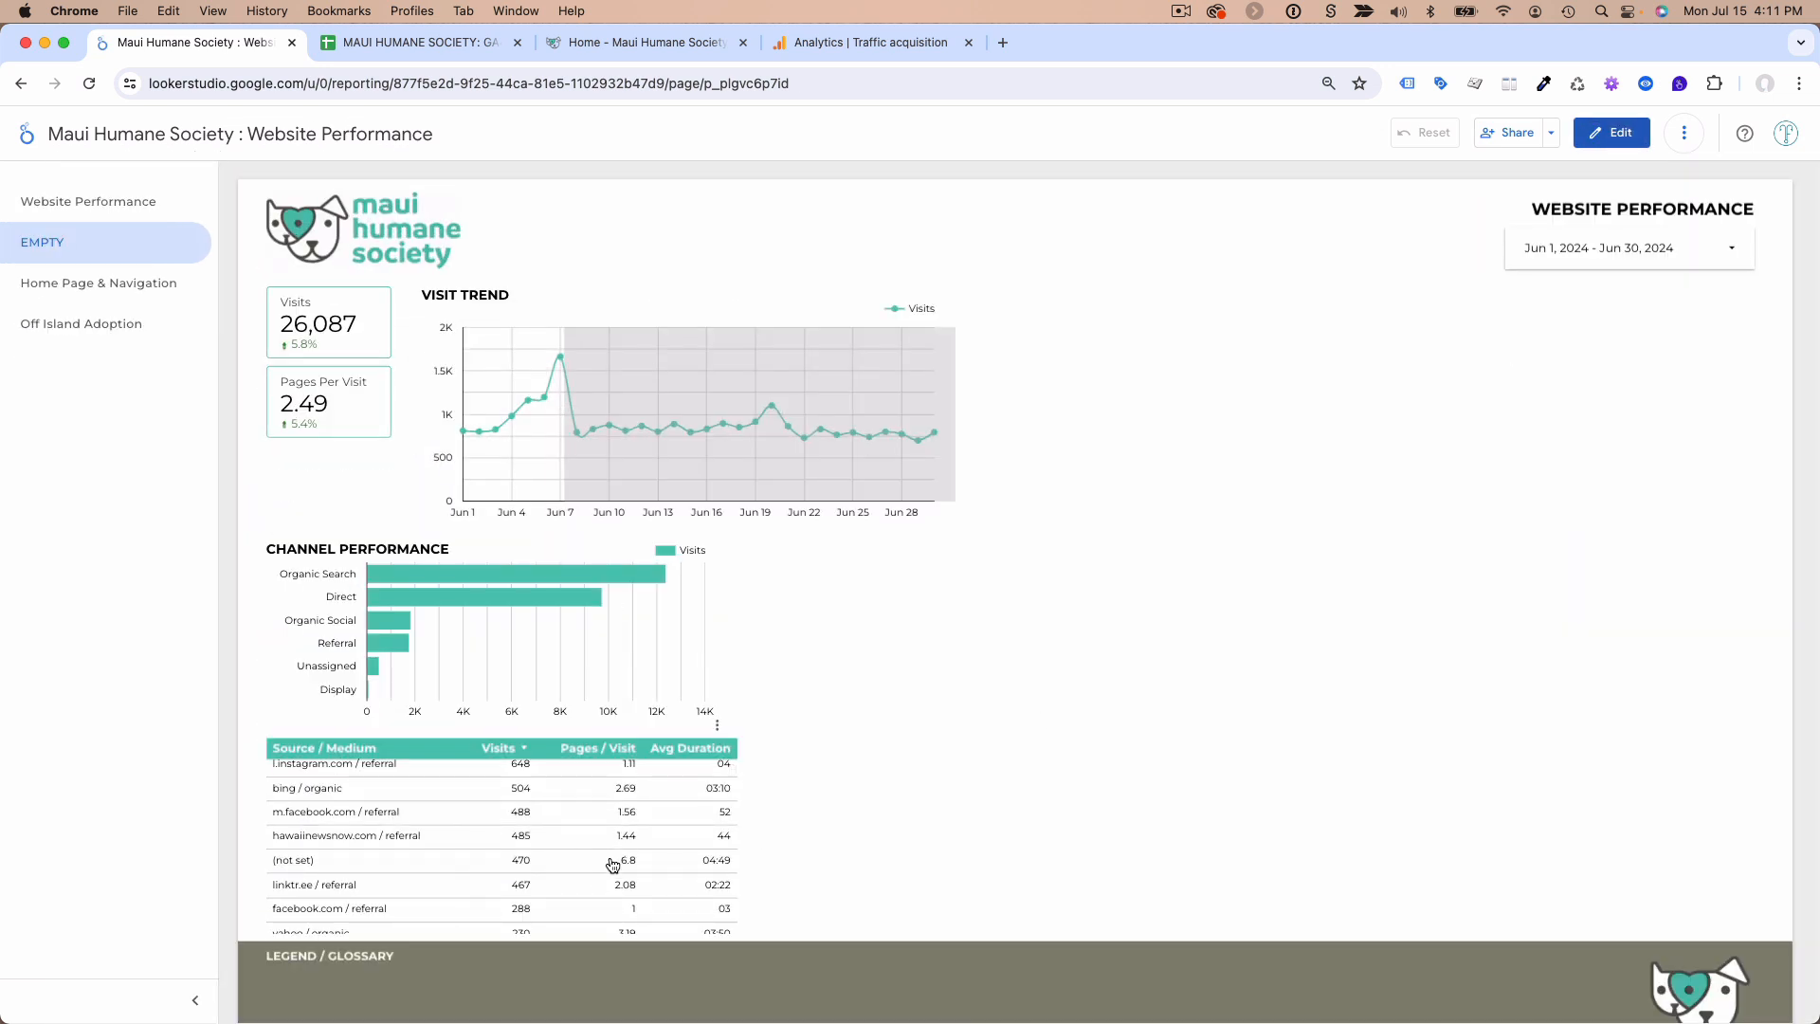
scroll(613, 865, up, 1)
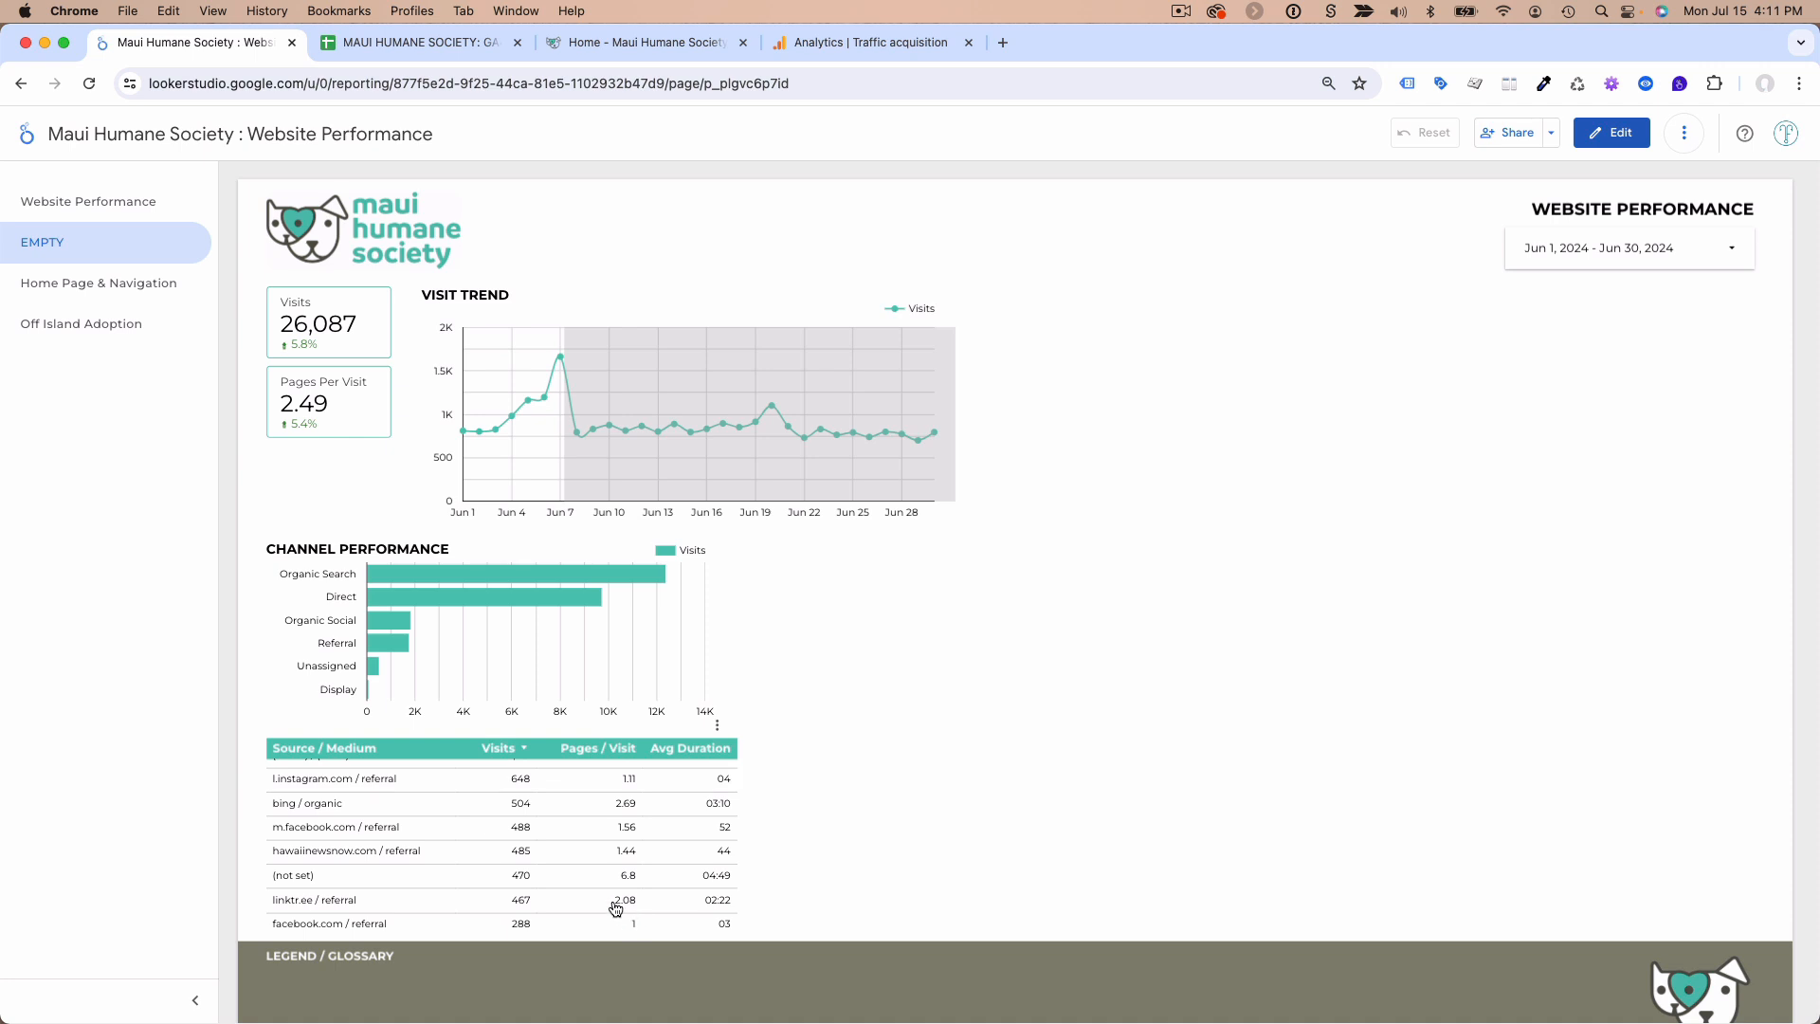
scroll(616, 905, up, 2)
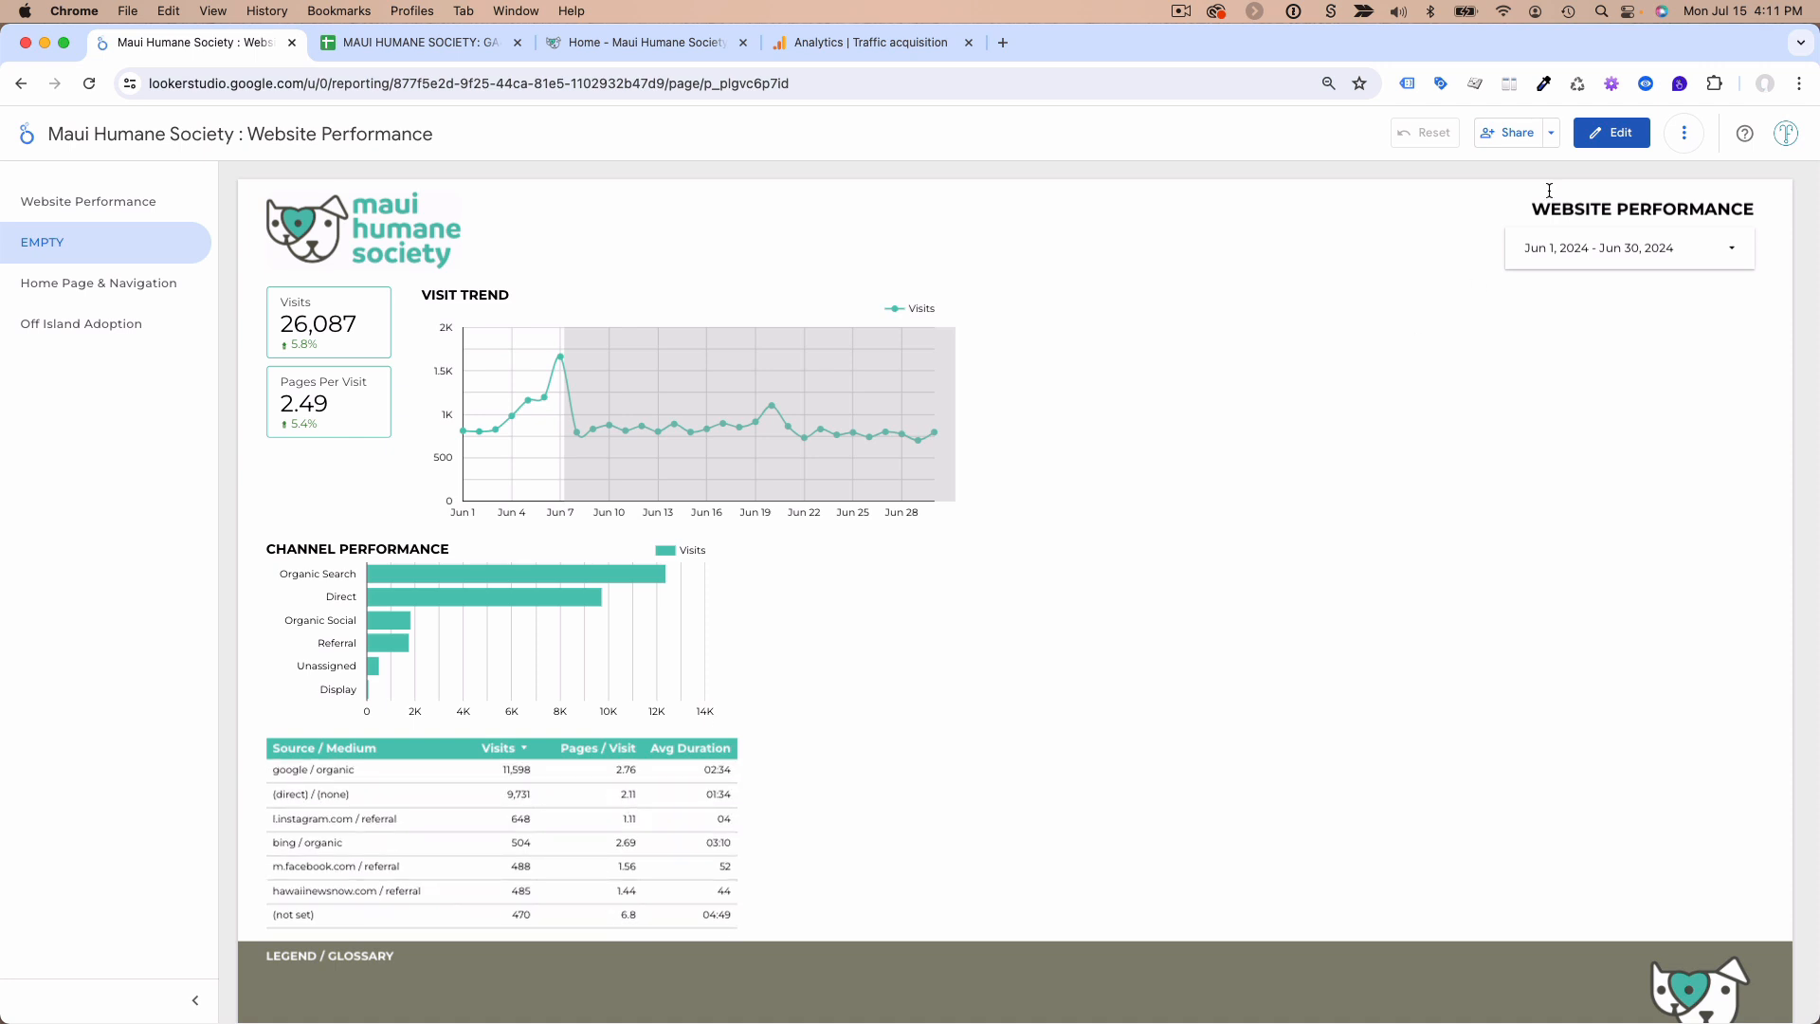
- Return to editing the report and open the style settings for the source / medium table's metrics
click(1612, 133)
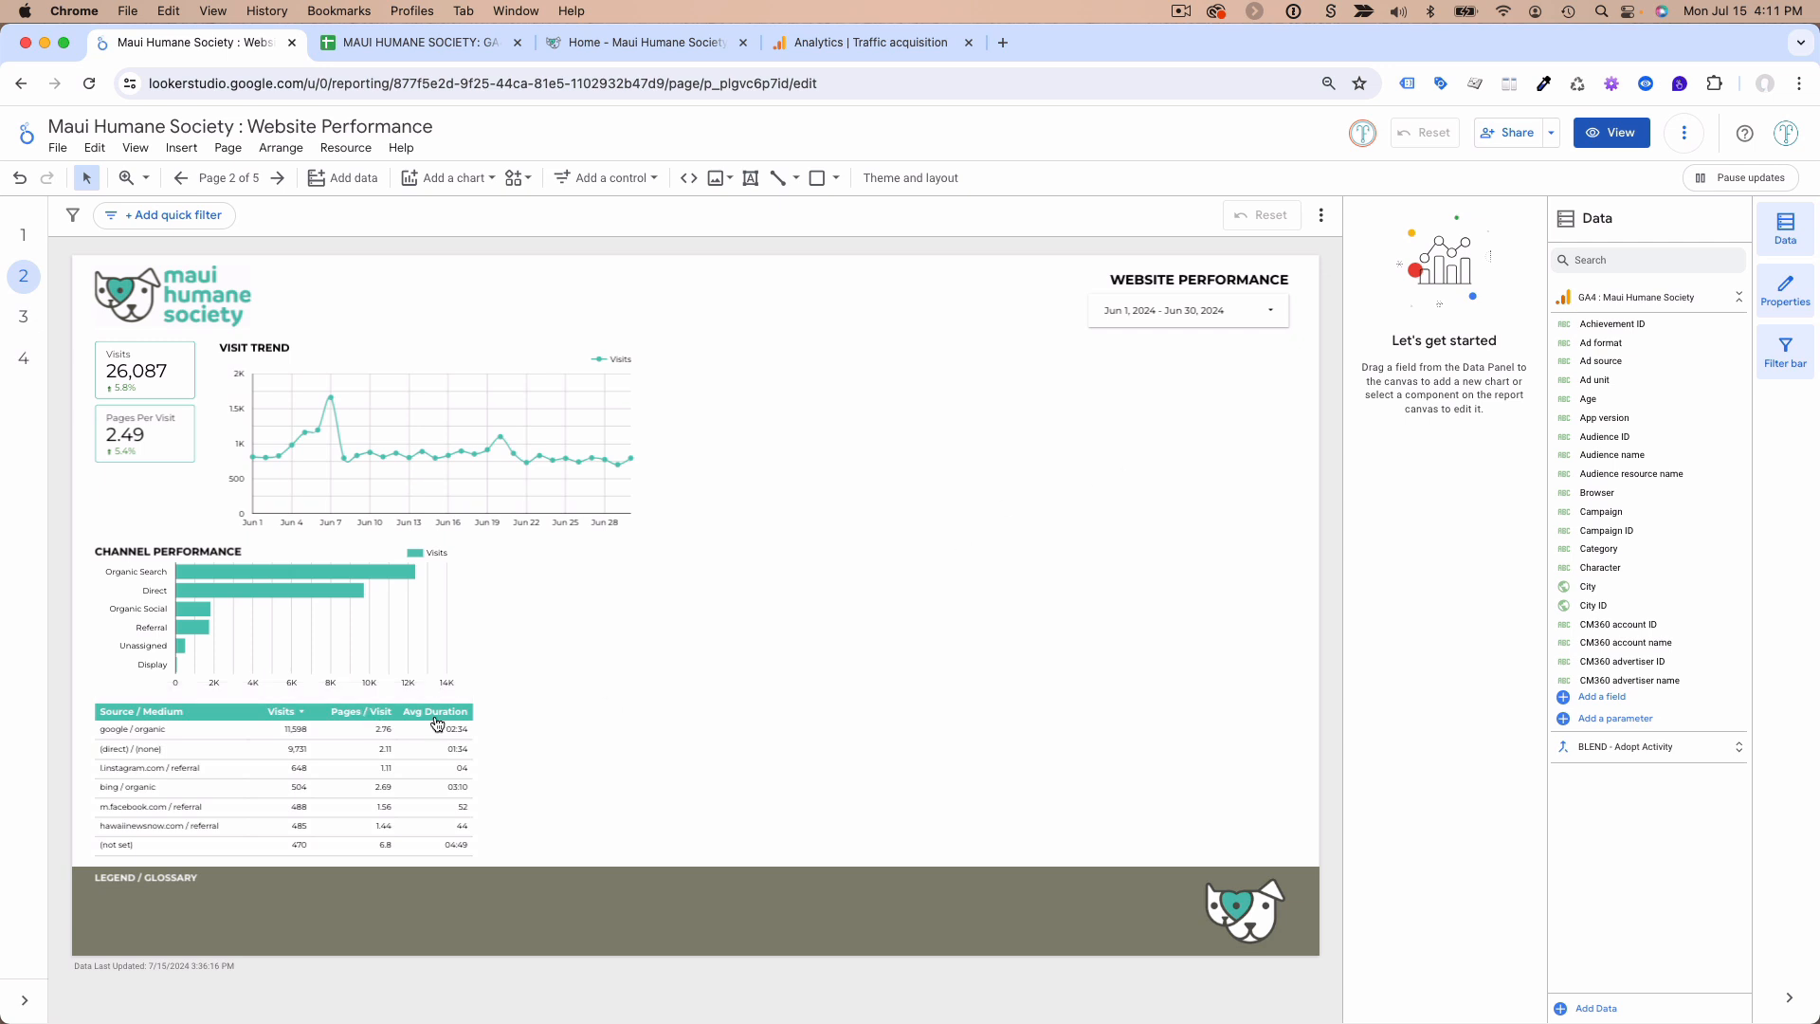
click(267, 711)
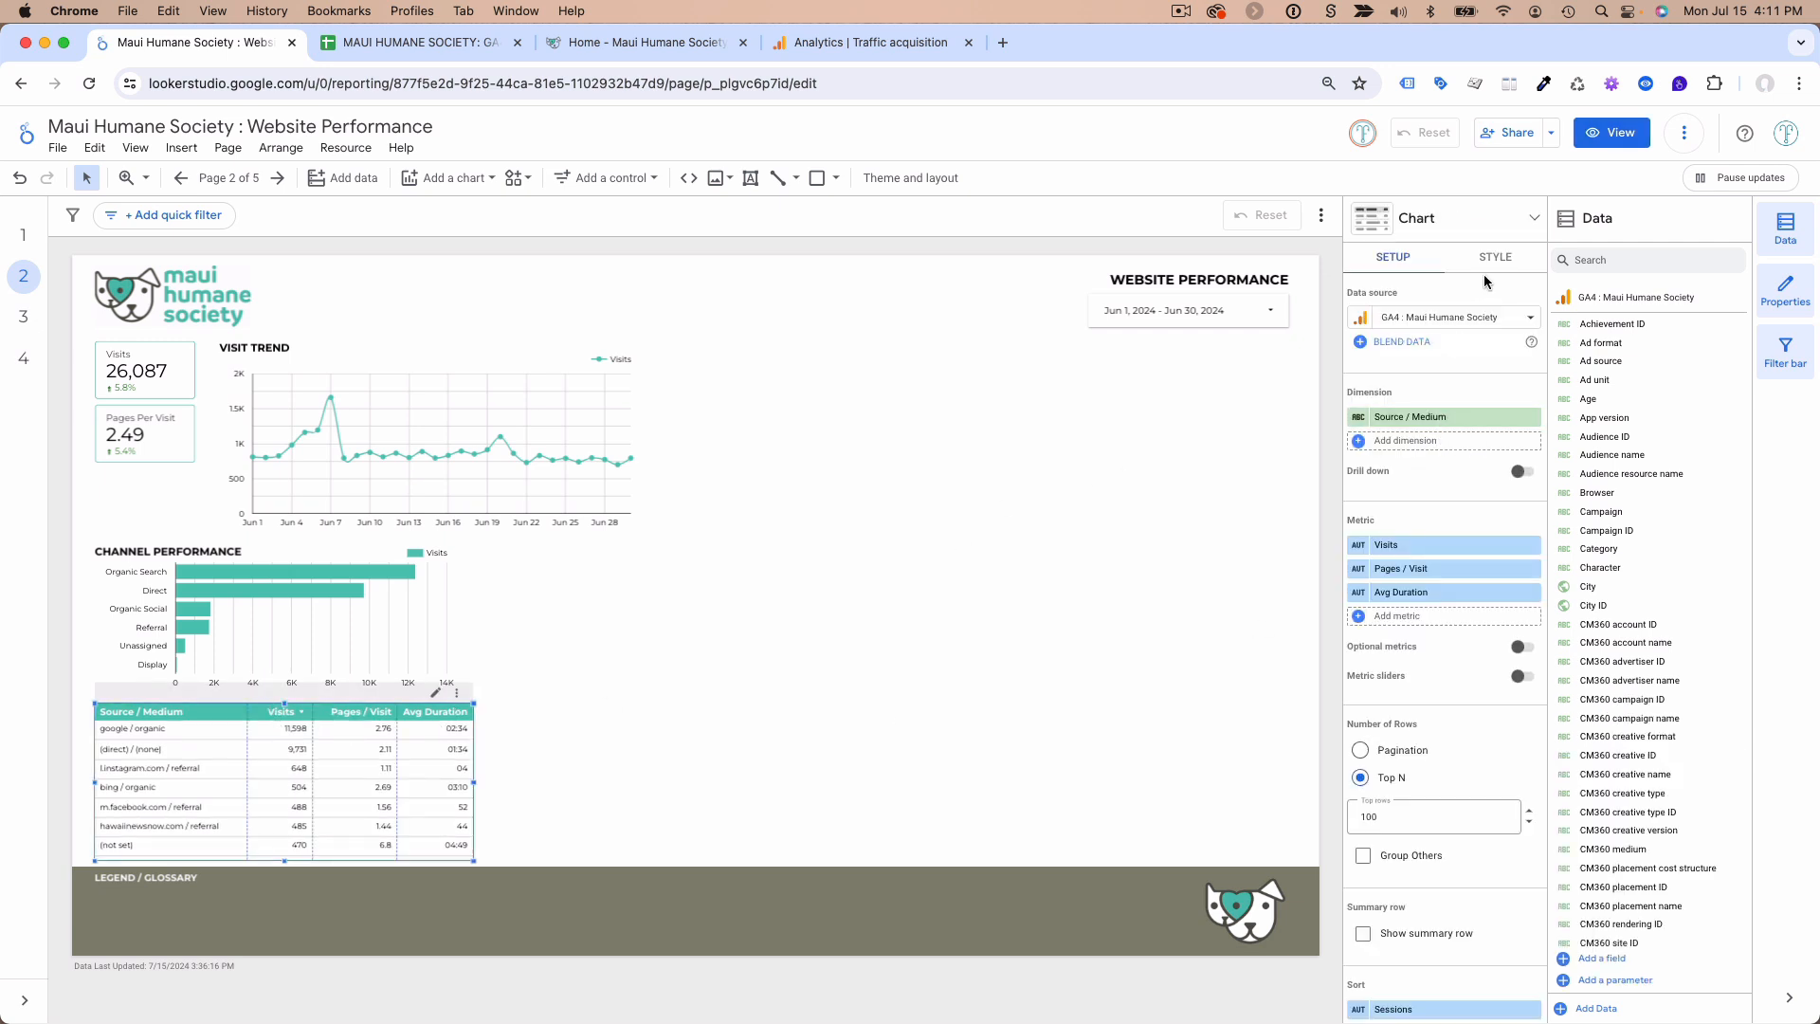
click(1493, 258)
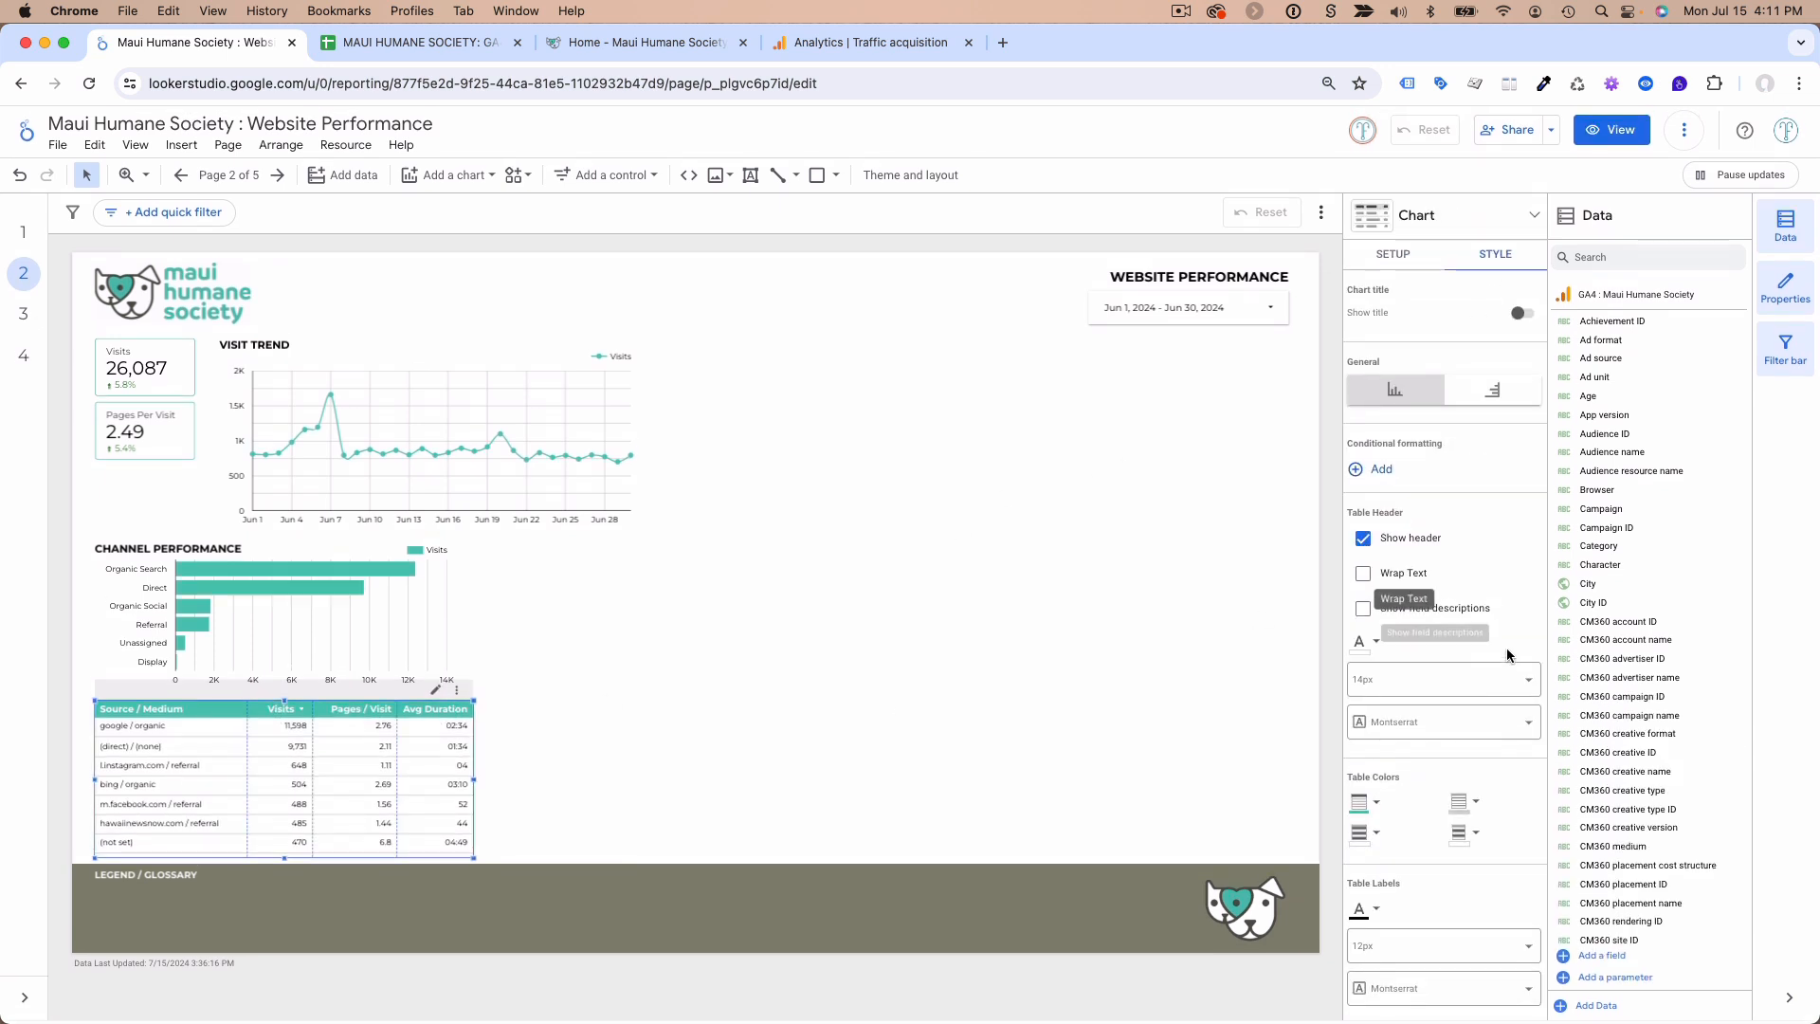
scroll(1488, 685, down, 10)
scroll(1491, 694, down, 4)
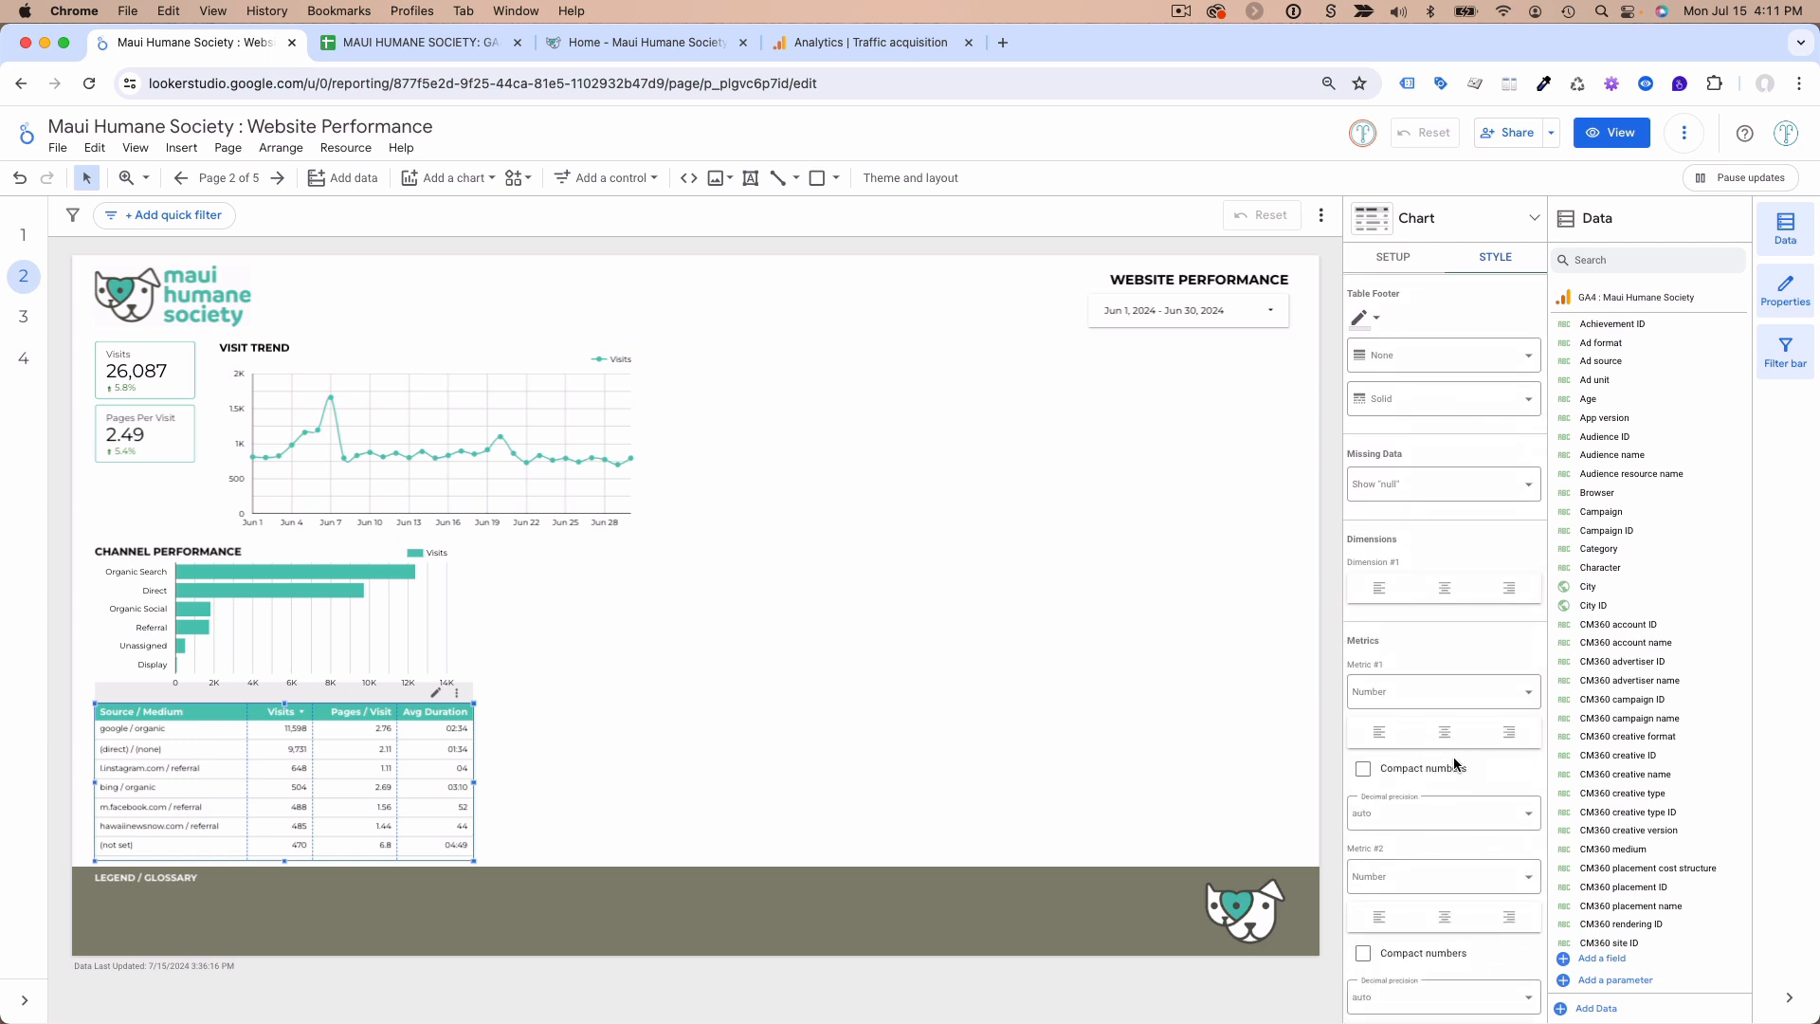
click(1399, 811)
click(1420, 711)
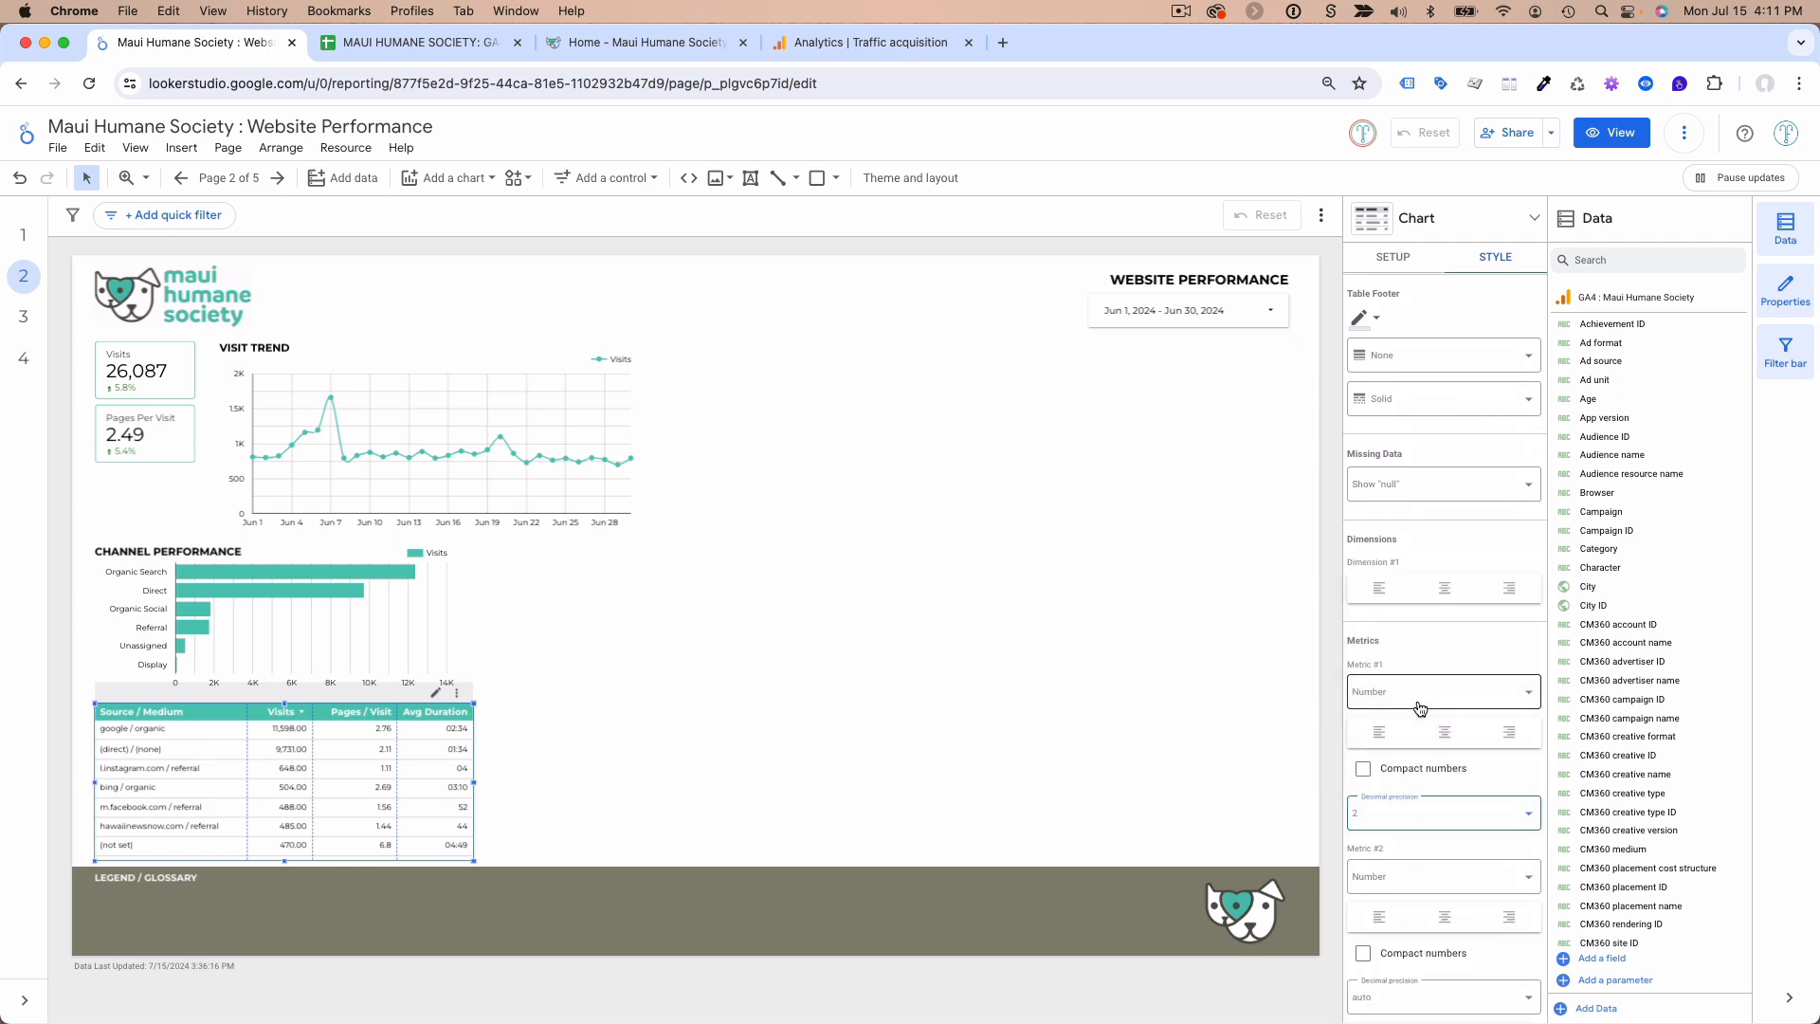
click(1415, 811)
click(1419, 598)
- Set the decimal precision of the table's Pages / Visit metric to 2 and preview the report
scroll(1419, 597, down, 3)
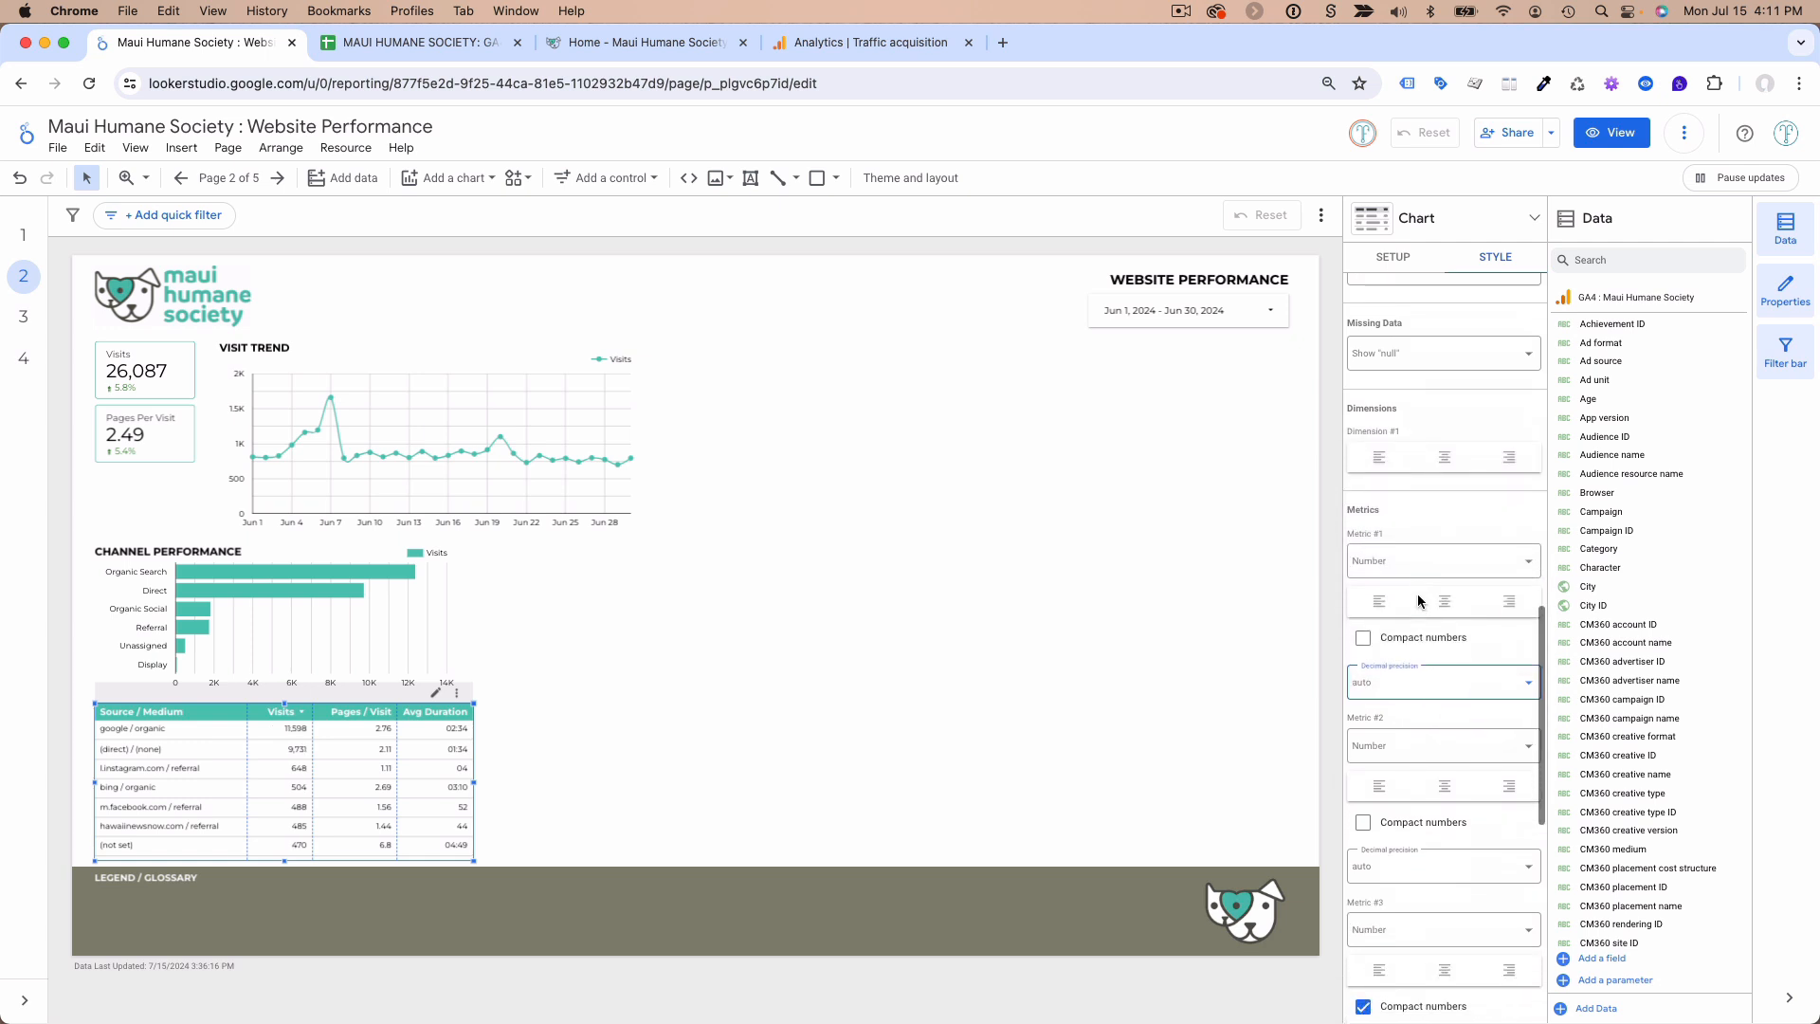
click(1393, 835)
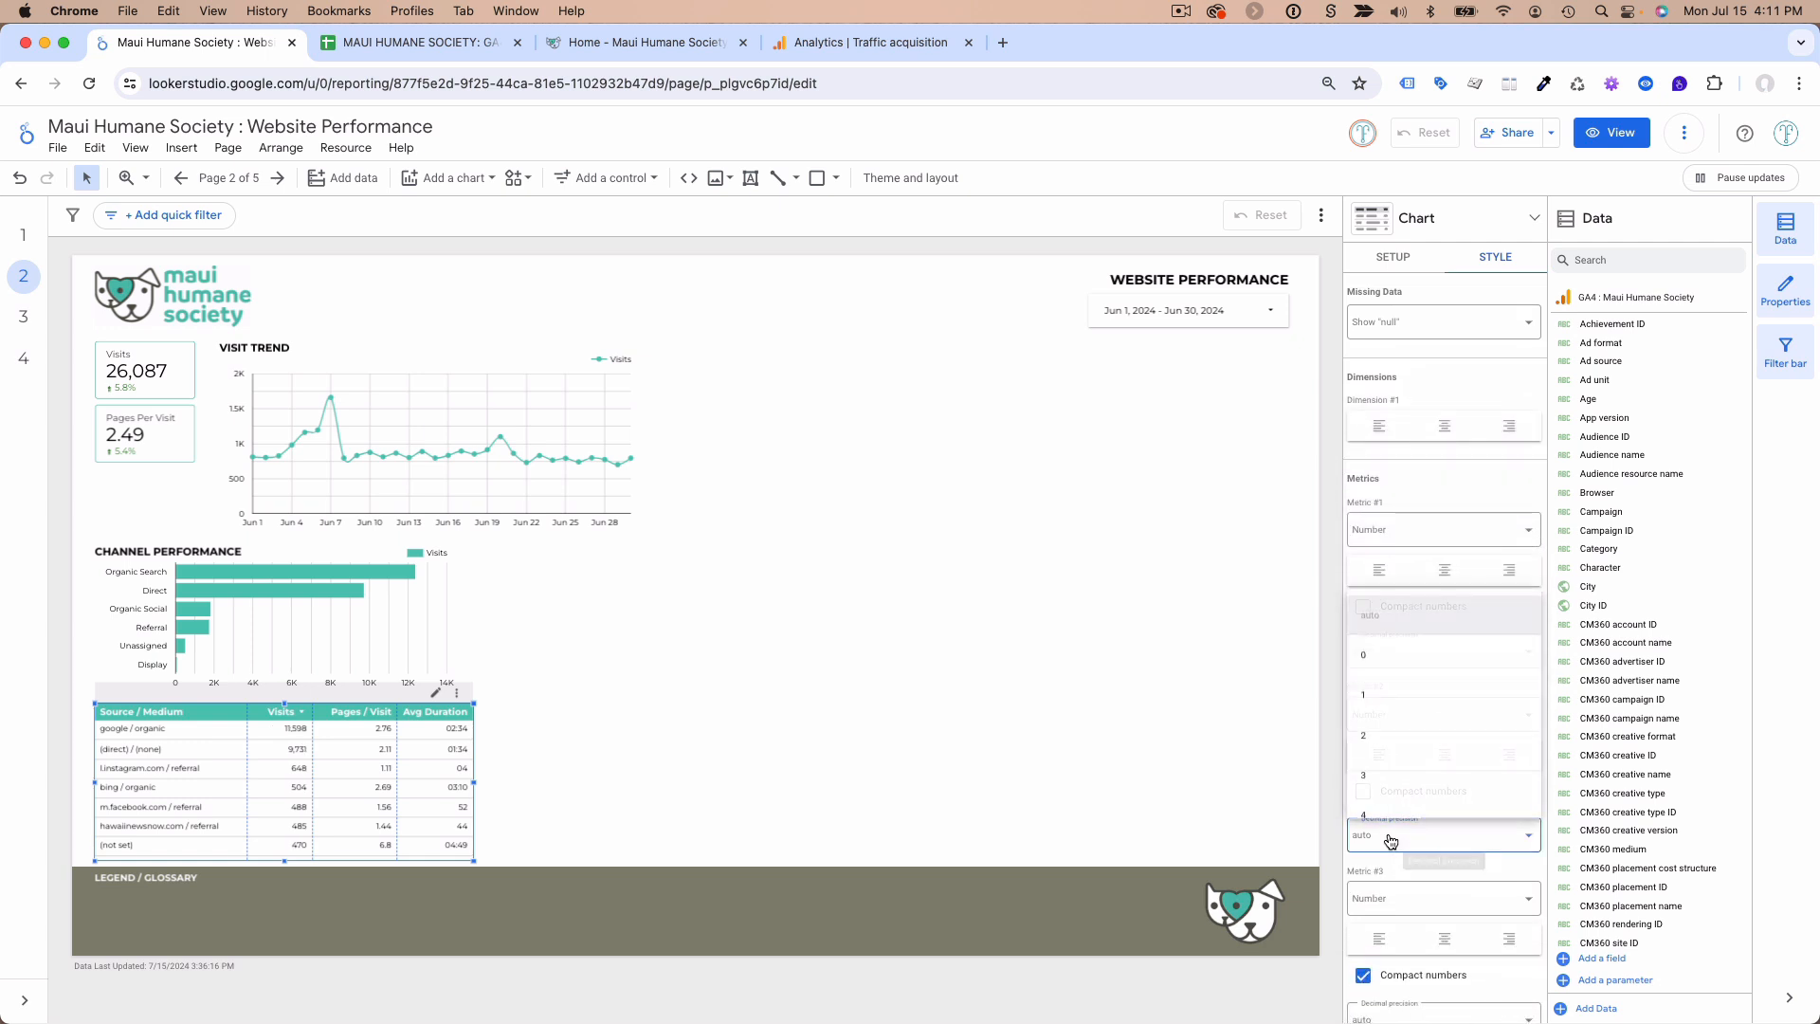
click(1405, 736)
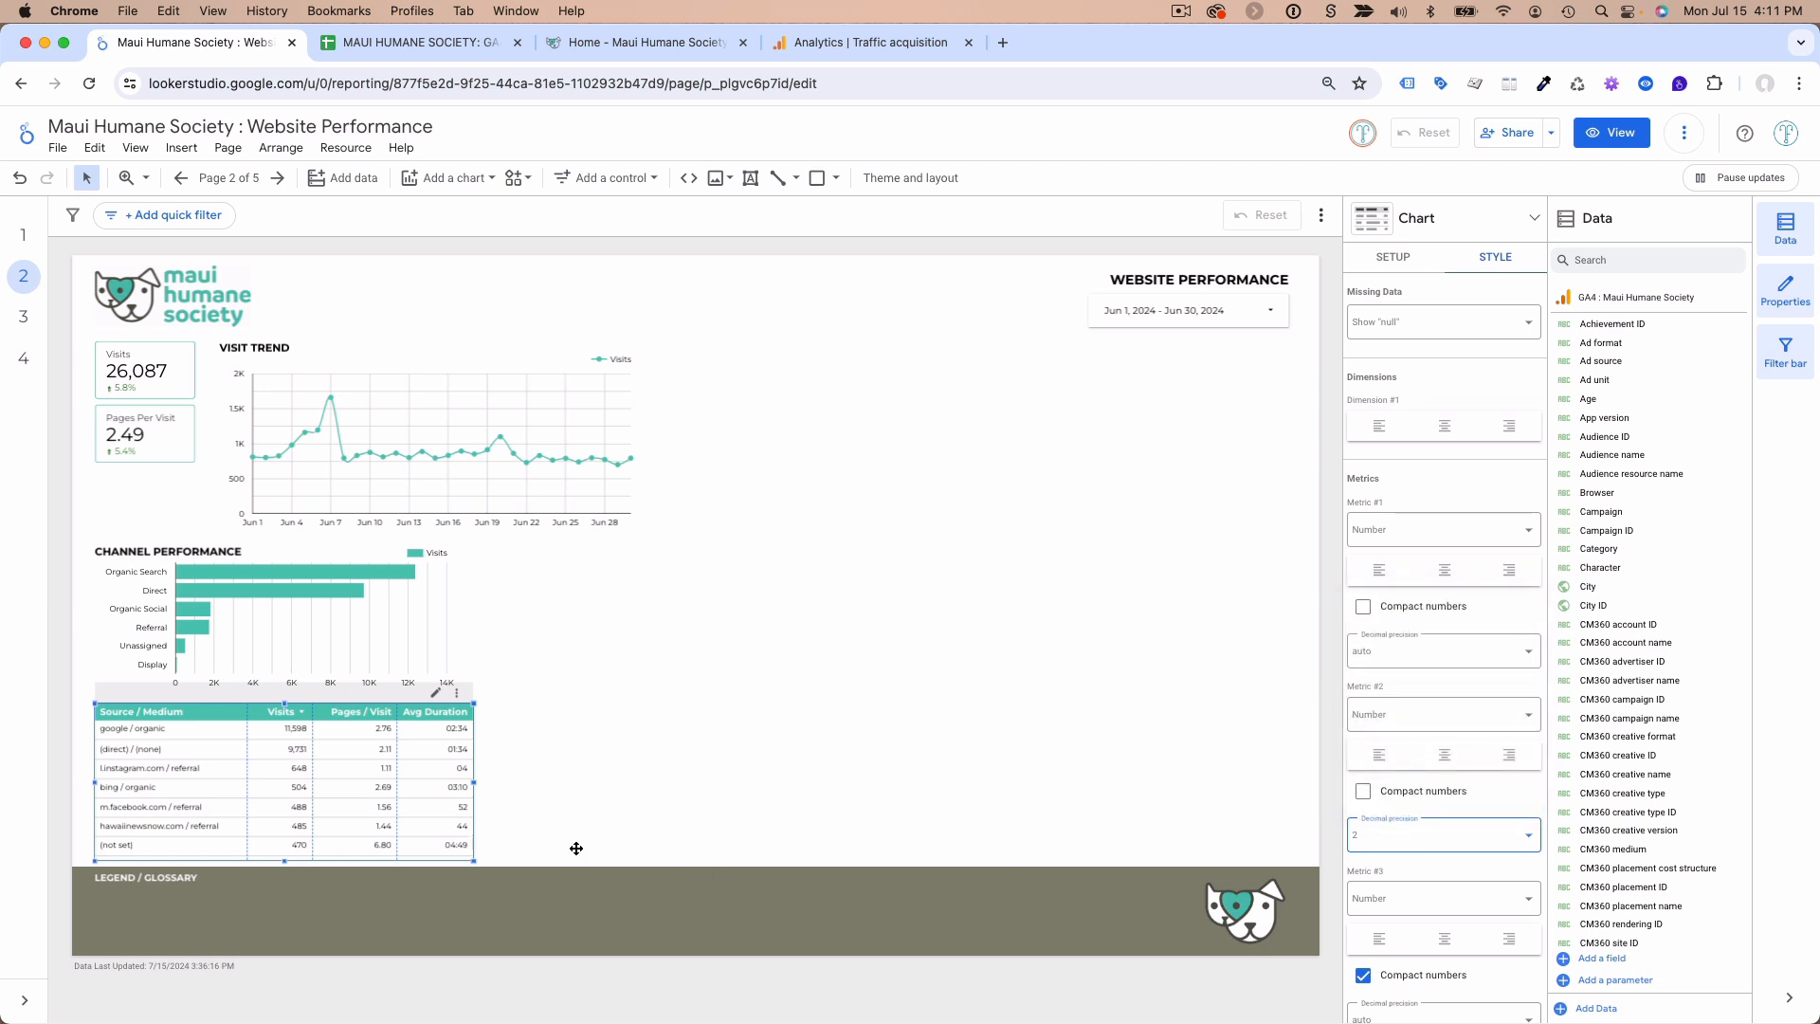
scroll(372, 812, down, 2)
scroll(372, 813, up, 3)
click(1611, 142)
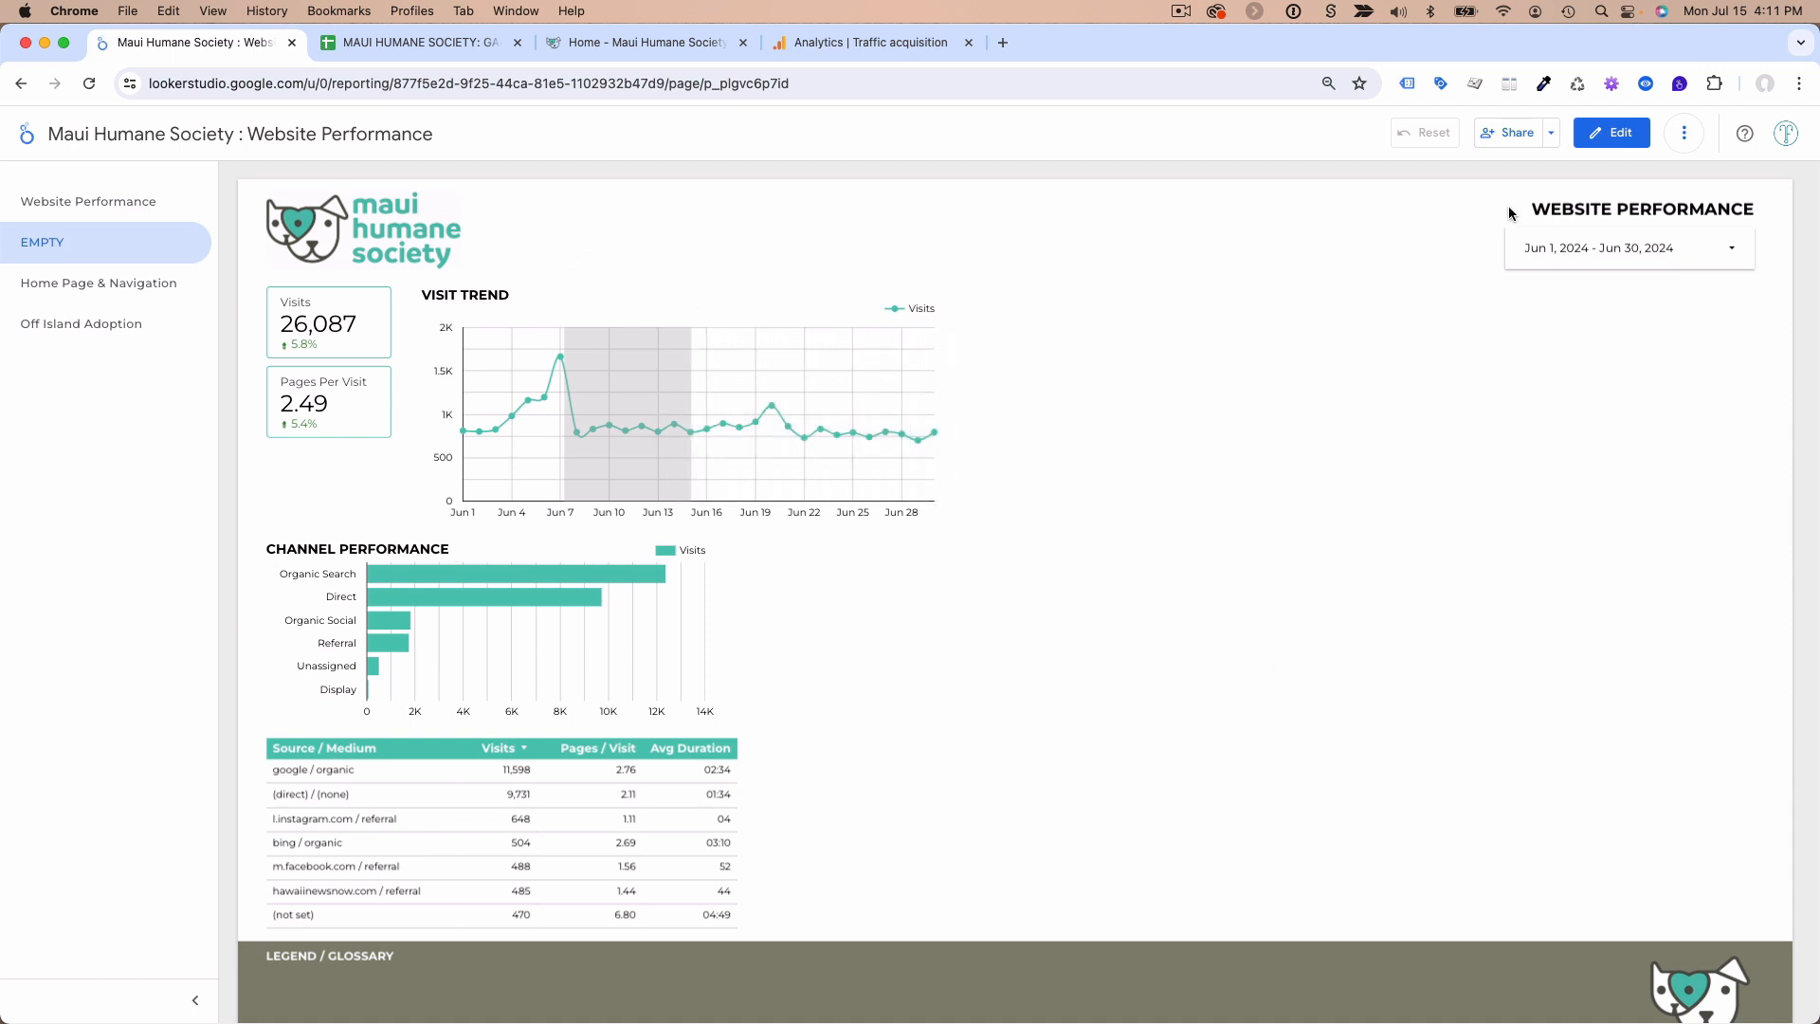
- Return to editing the report and look through the Visit Trend chart's axis, grid and legend style settings
click(1611, 133)
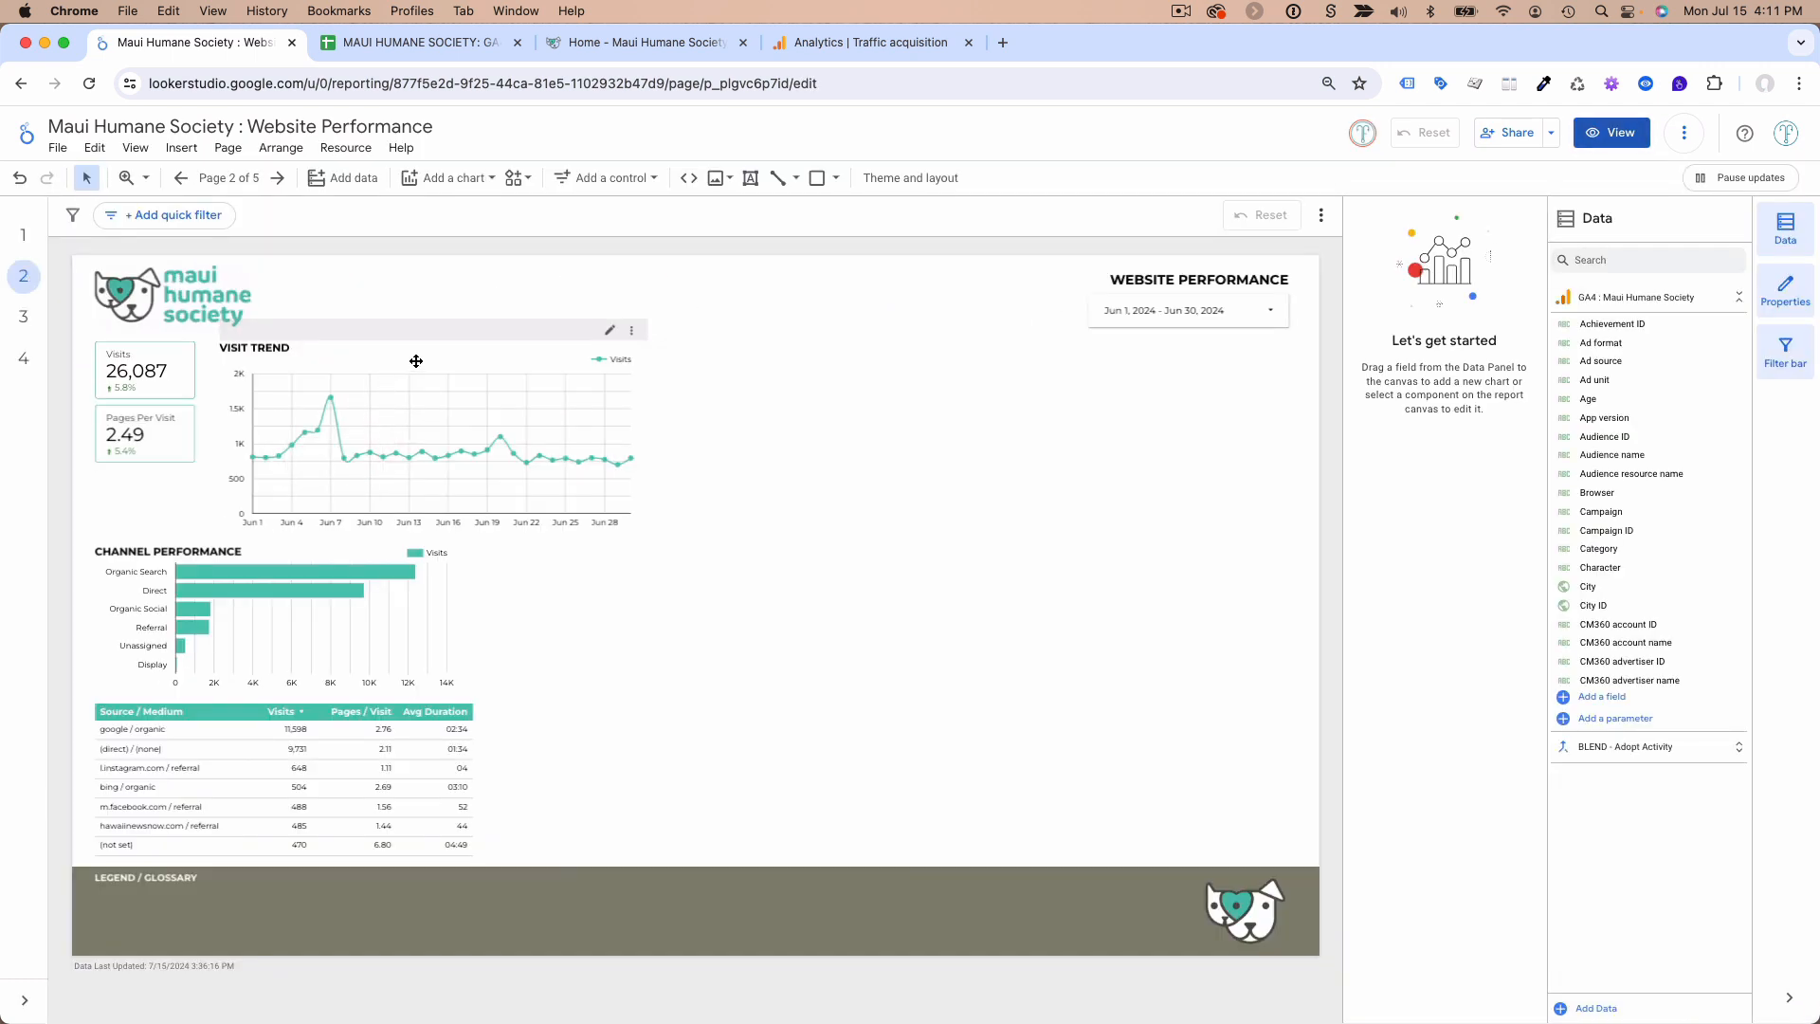
click(416, 362)
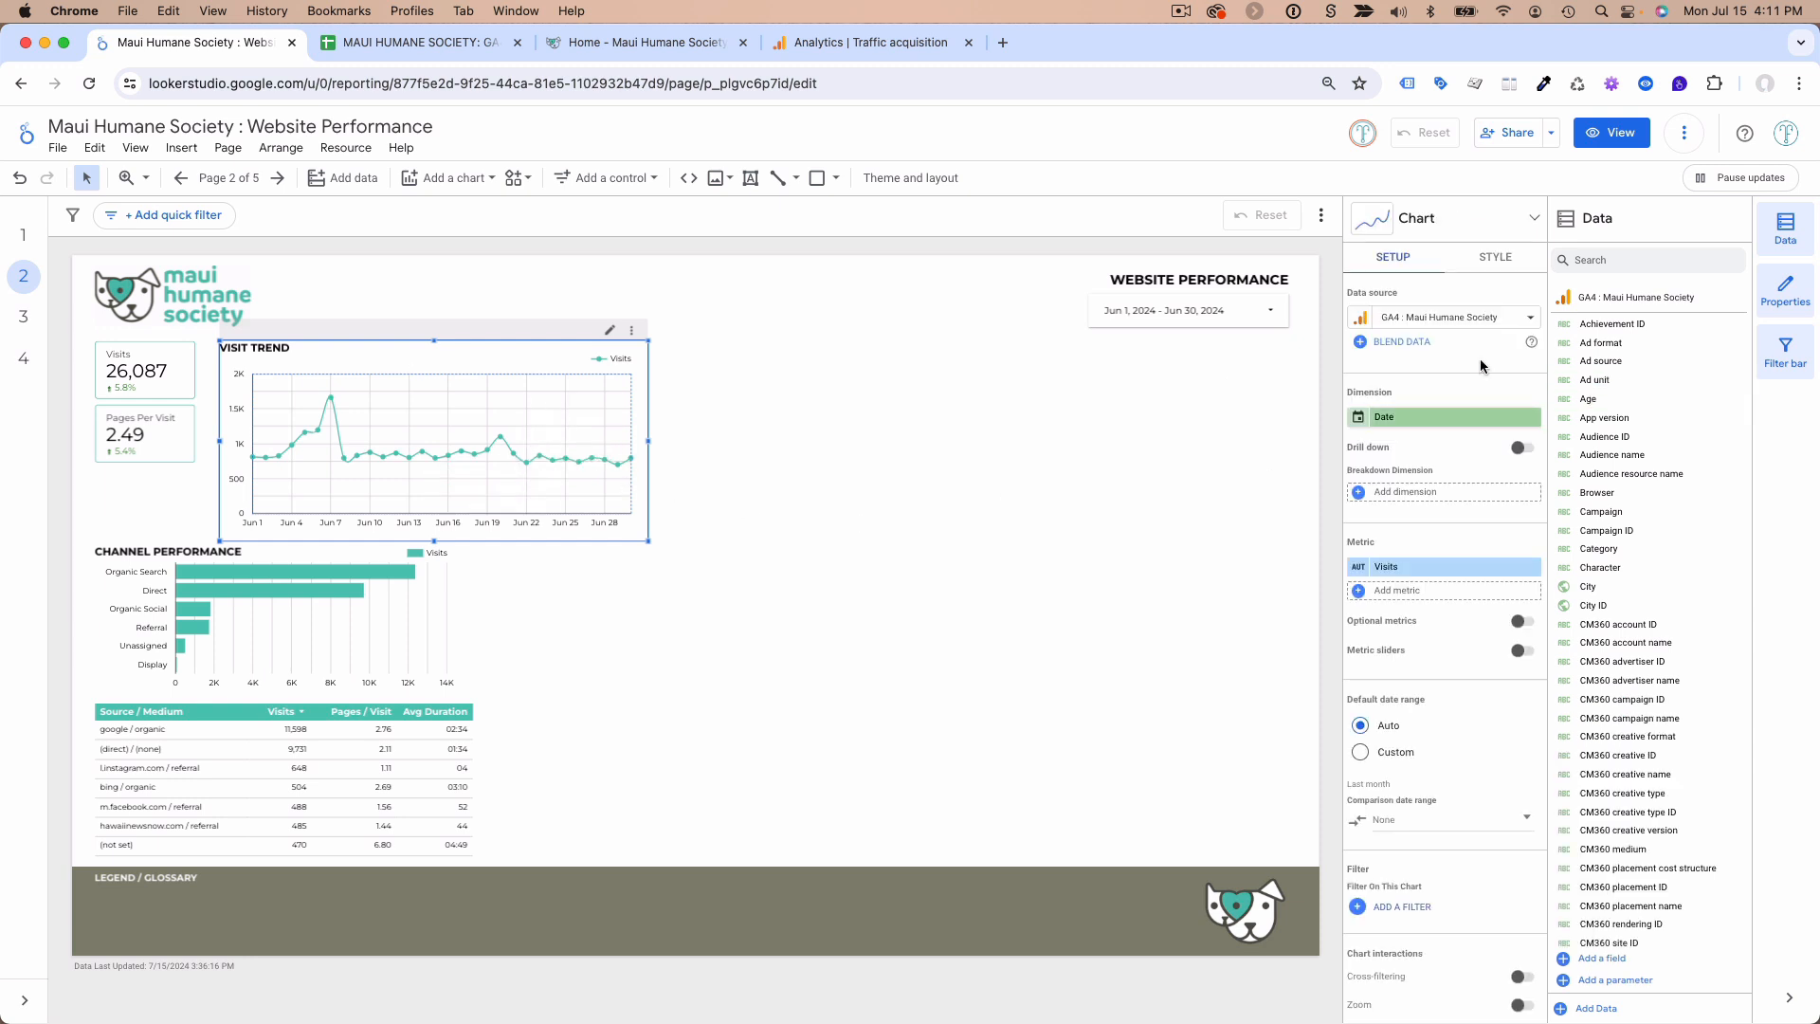
click(1512, 262)
scroll(1489, 455, down, 10)
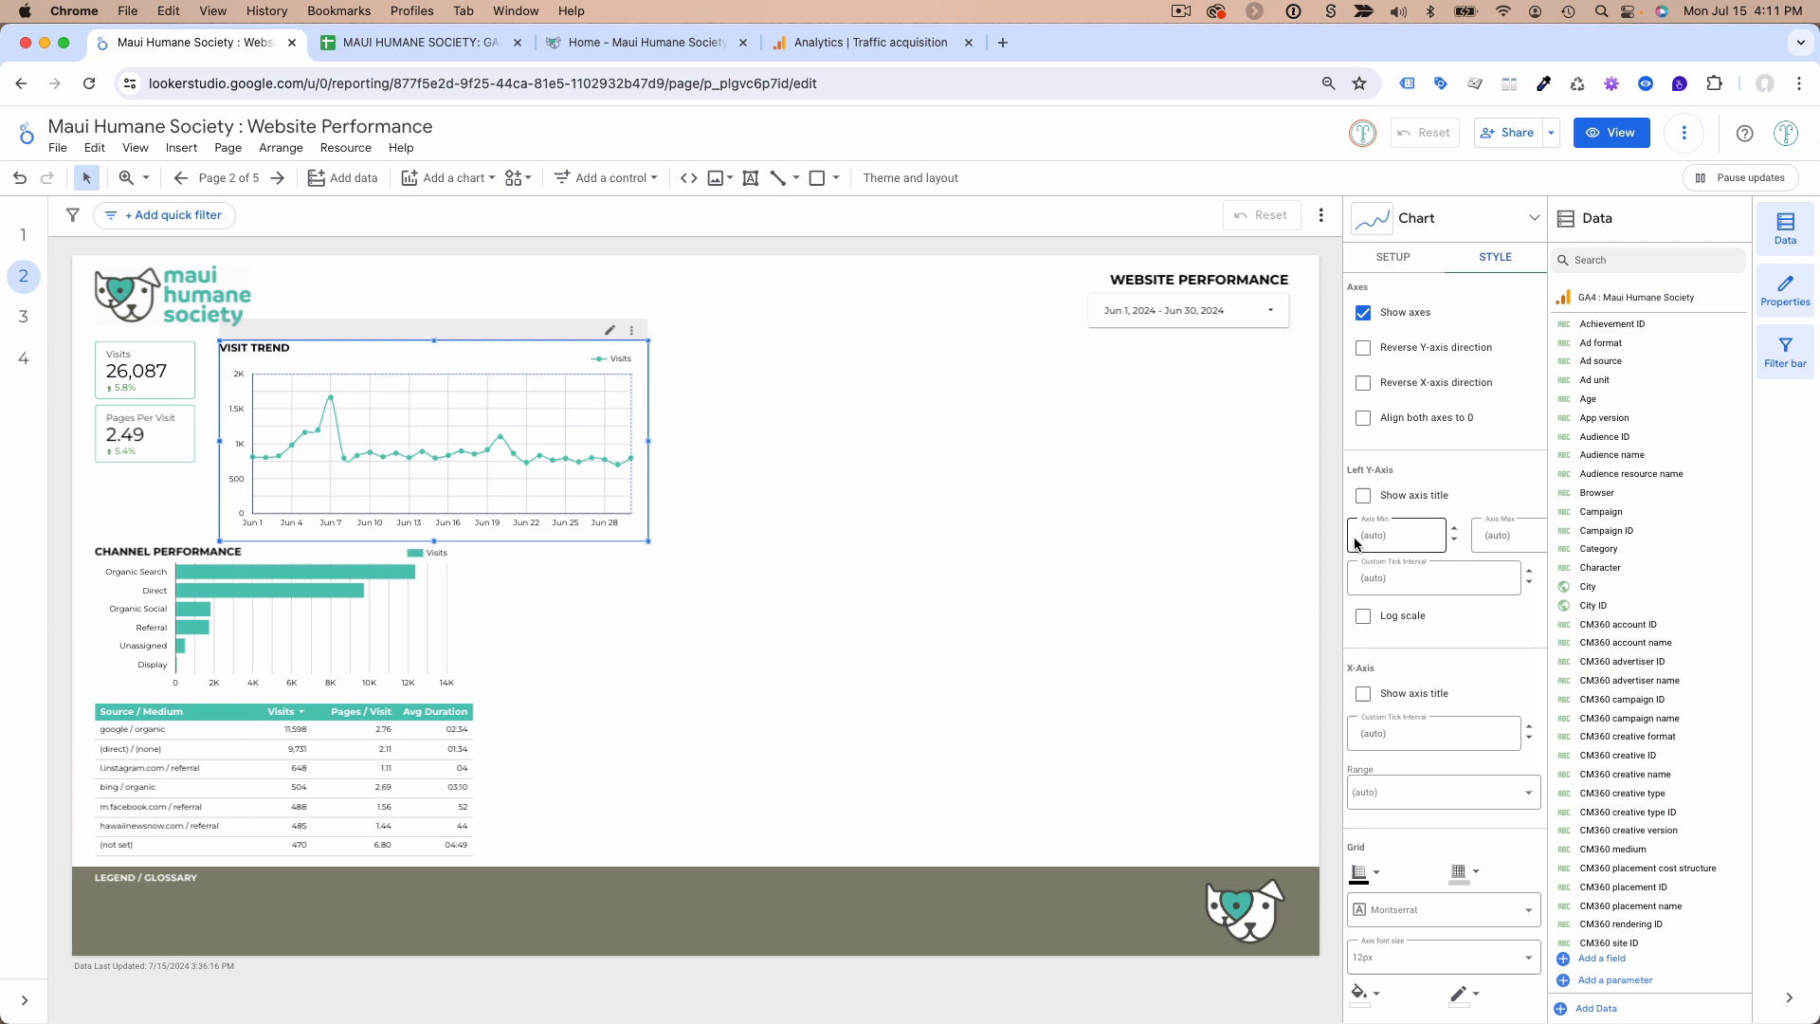
scroll(1479, 569, down, 5)
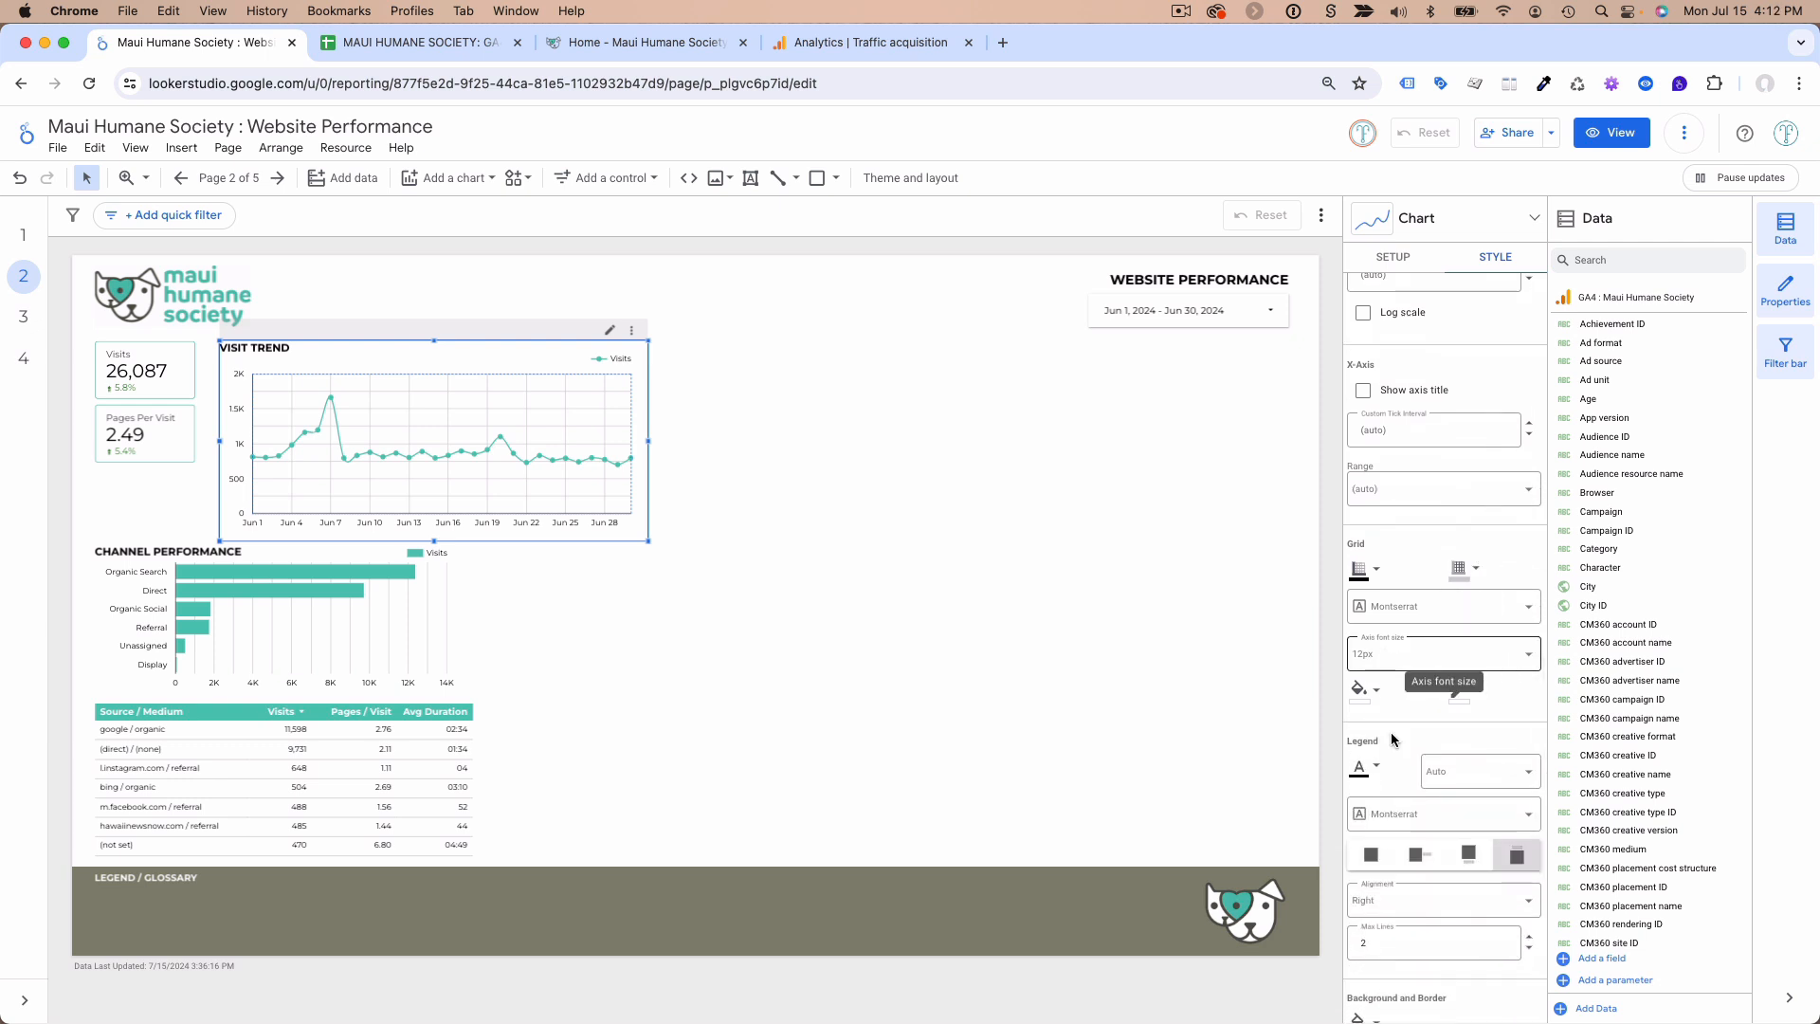
click(521, 671)
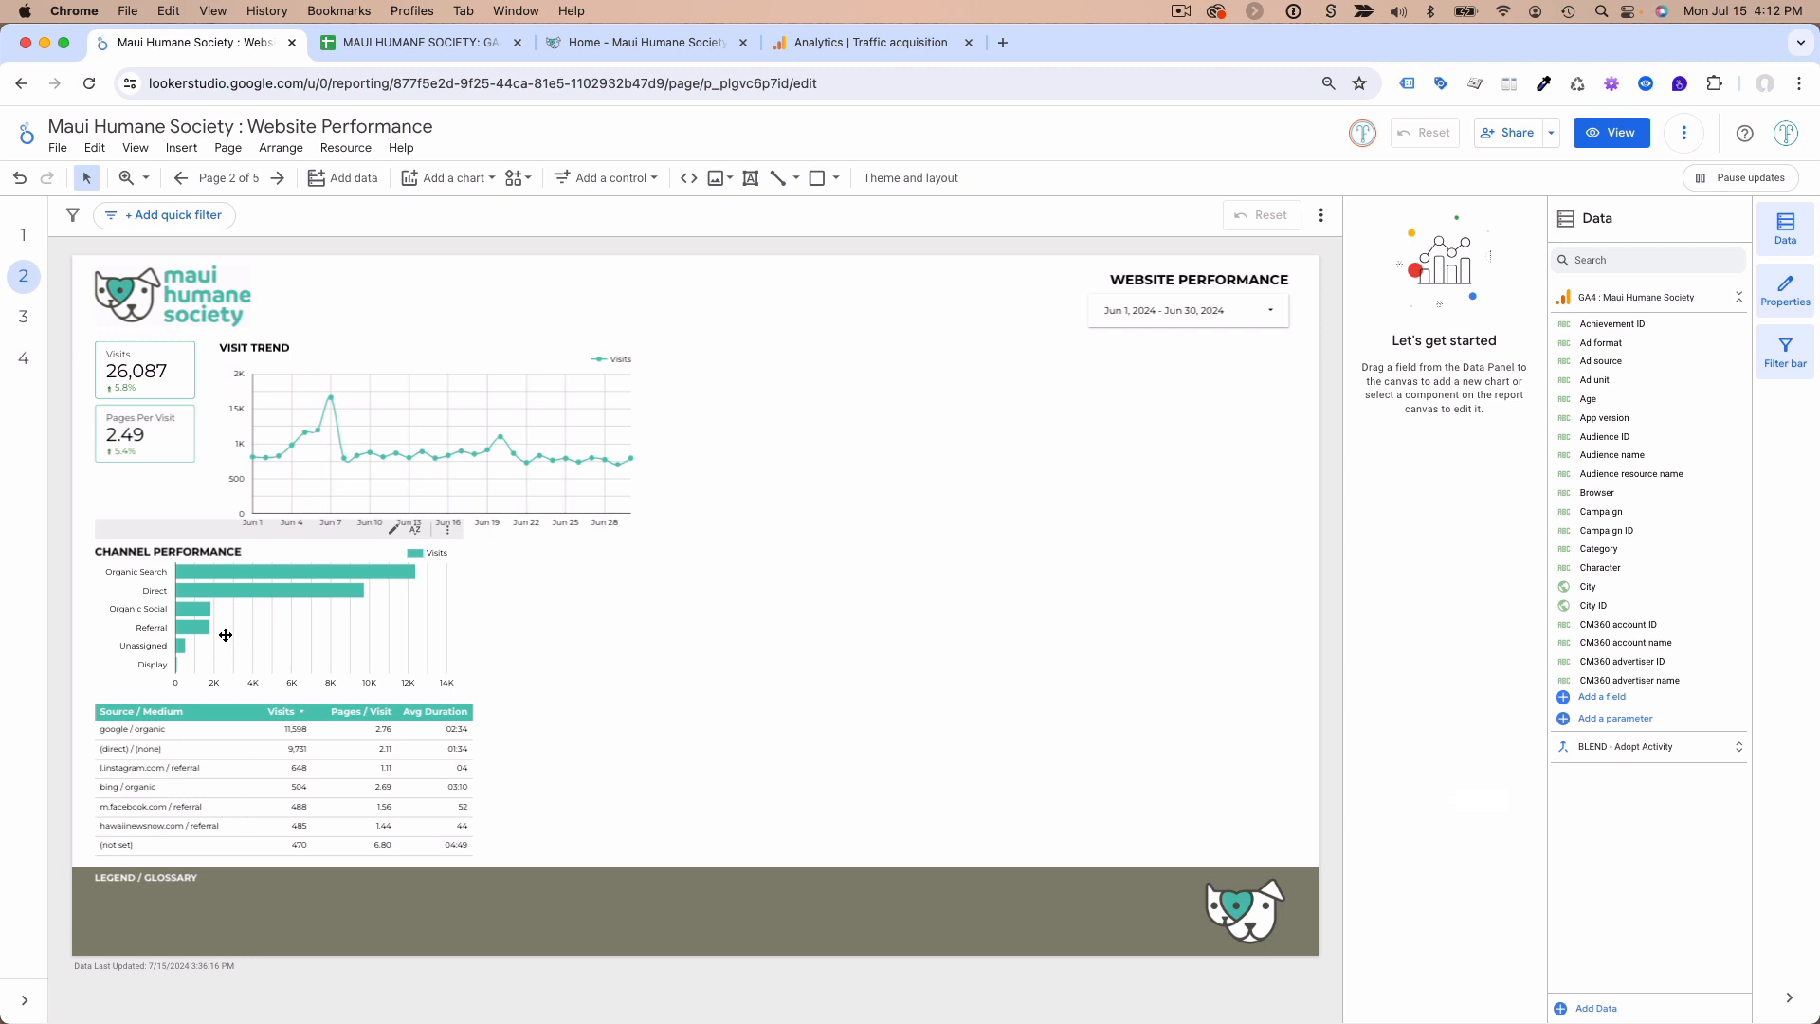
- Preview the report in view mode and present it full screen, then leave the presentation
click(1618, 133)
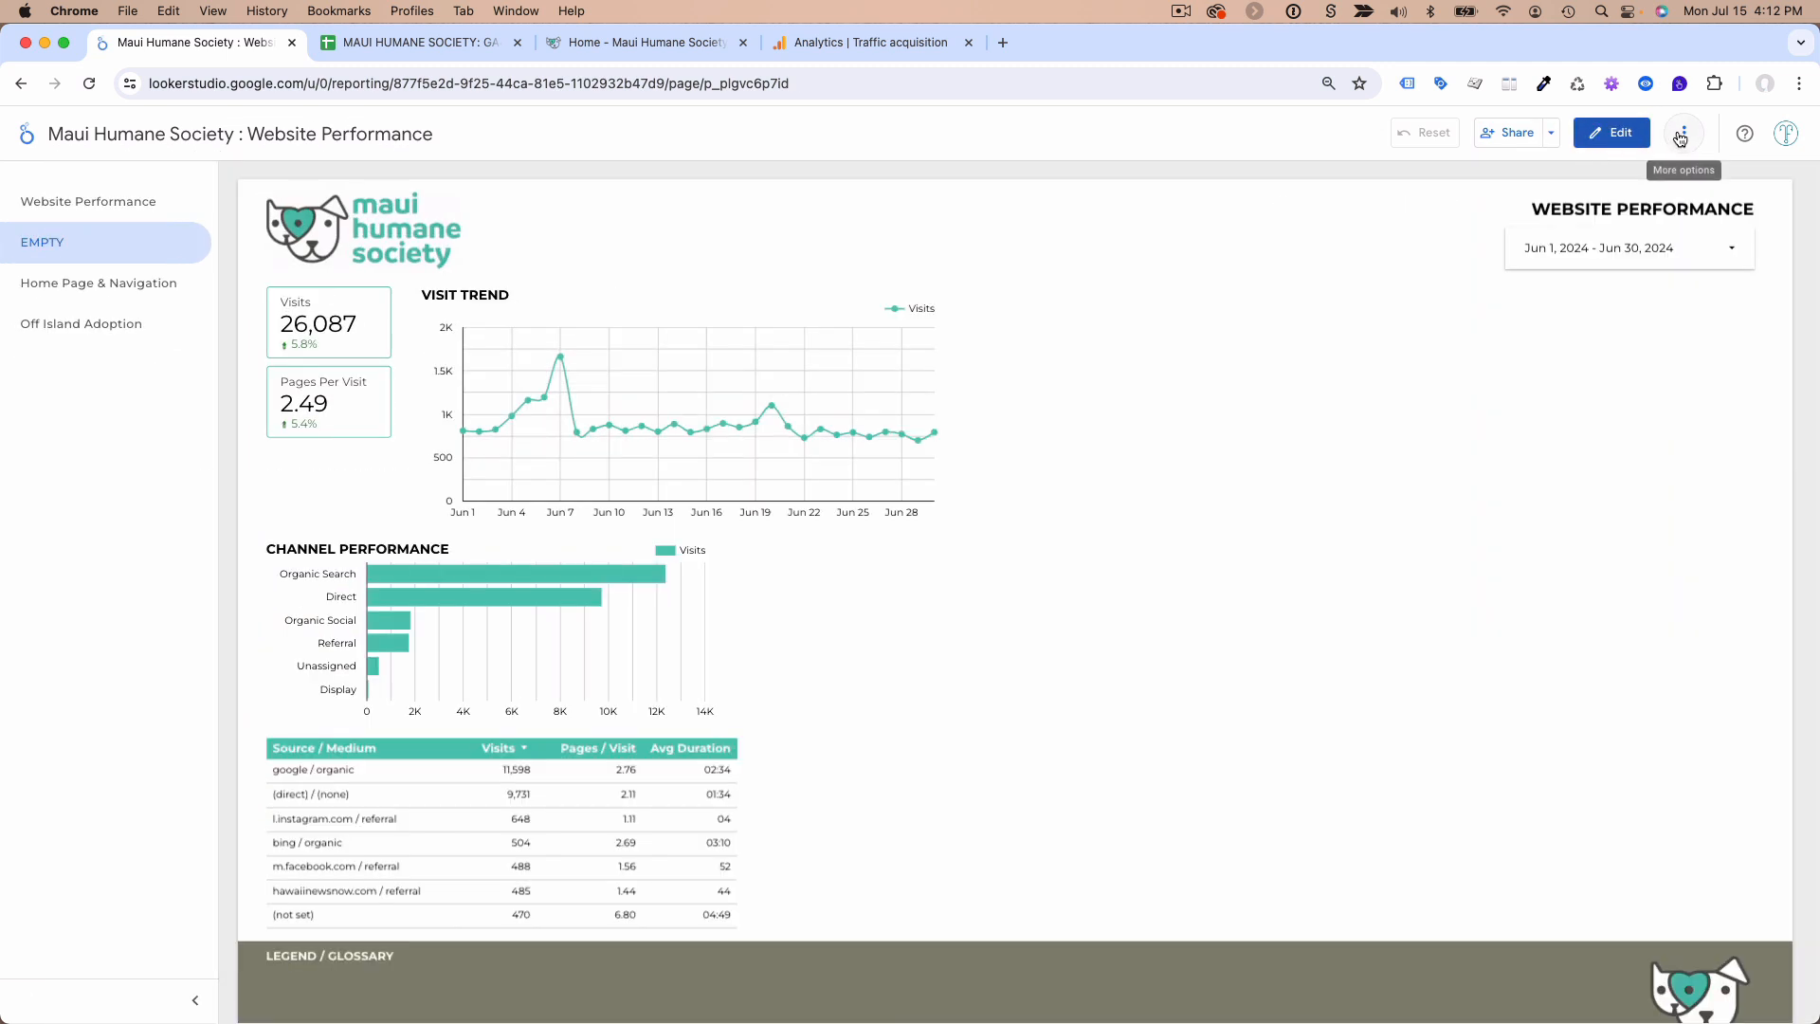
click(1684, 133)
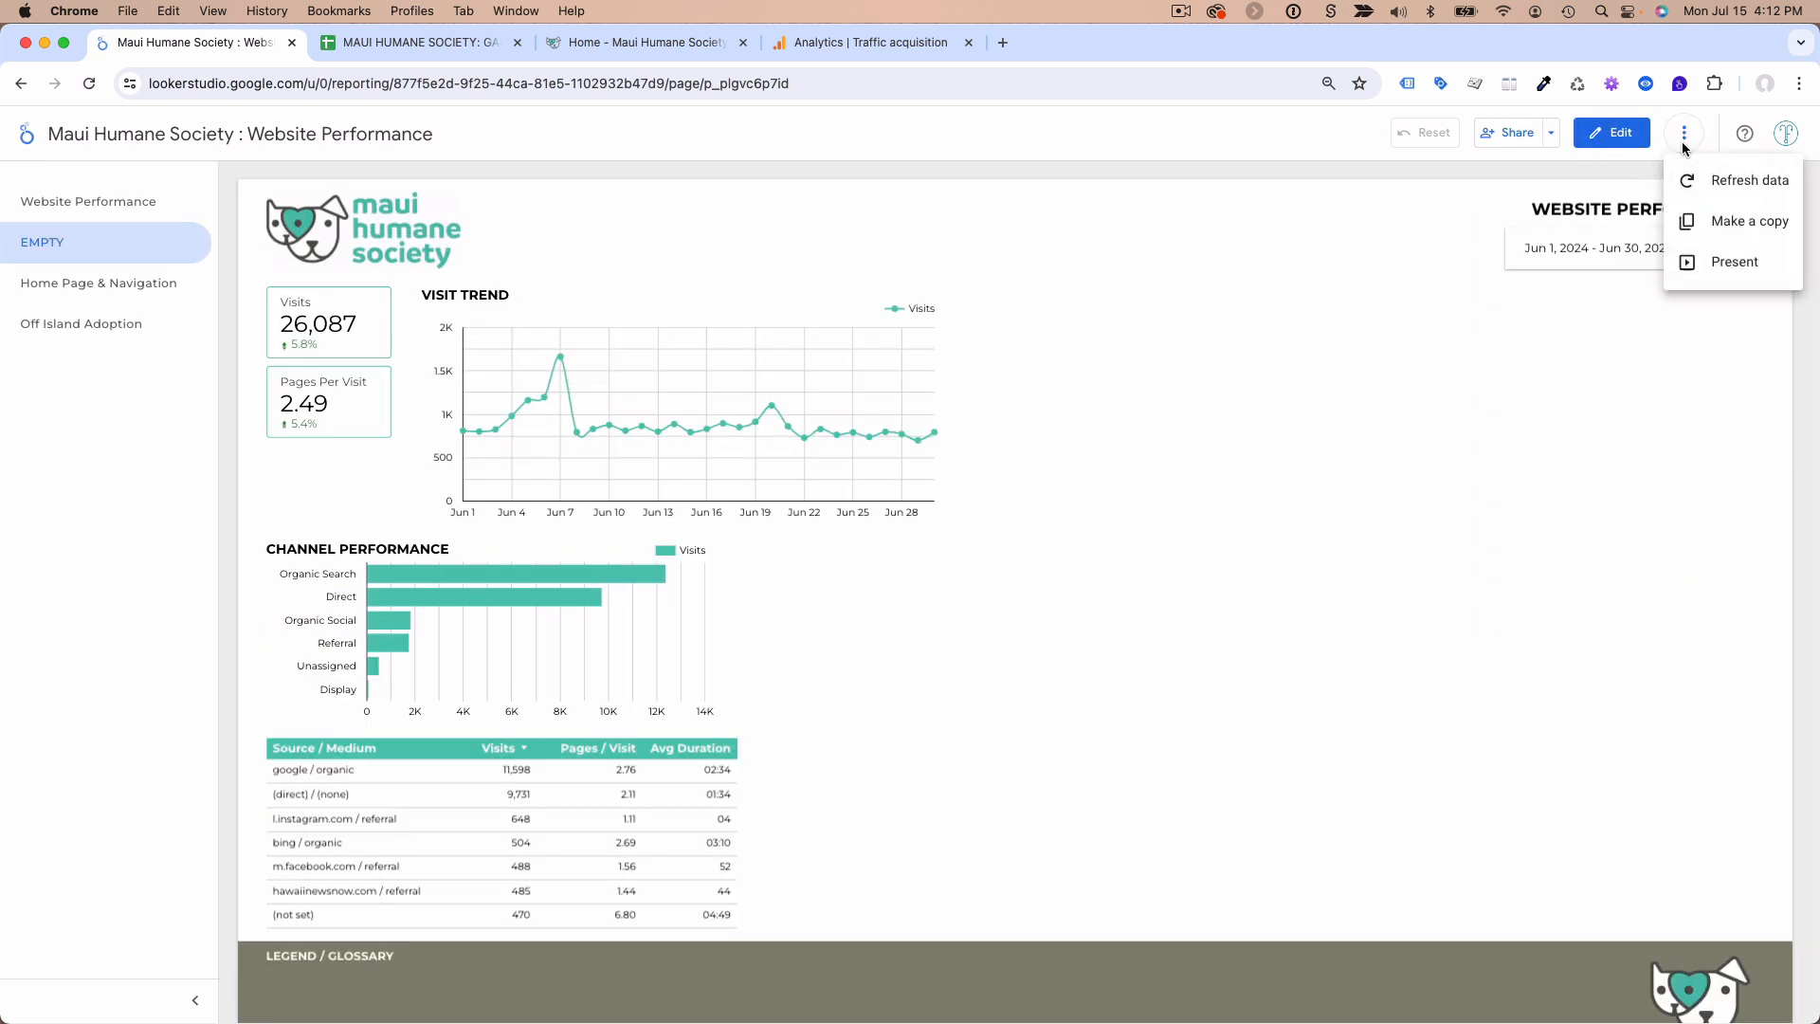
click(1725, 262)
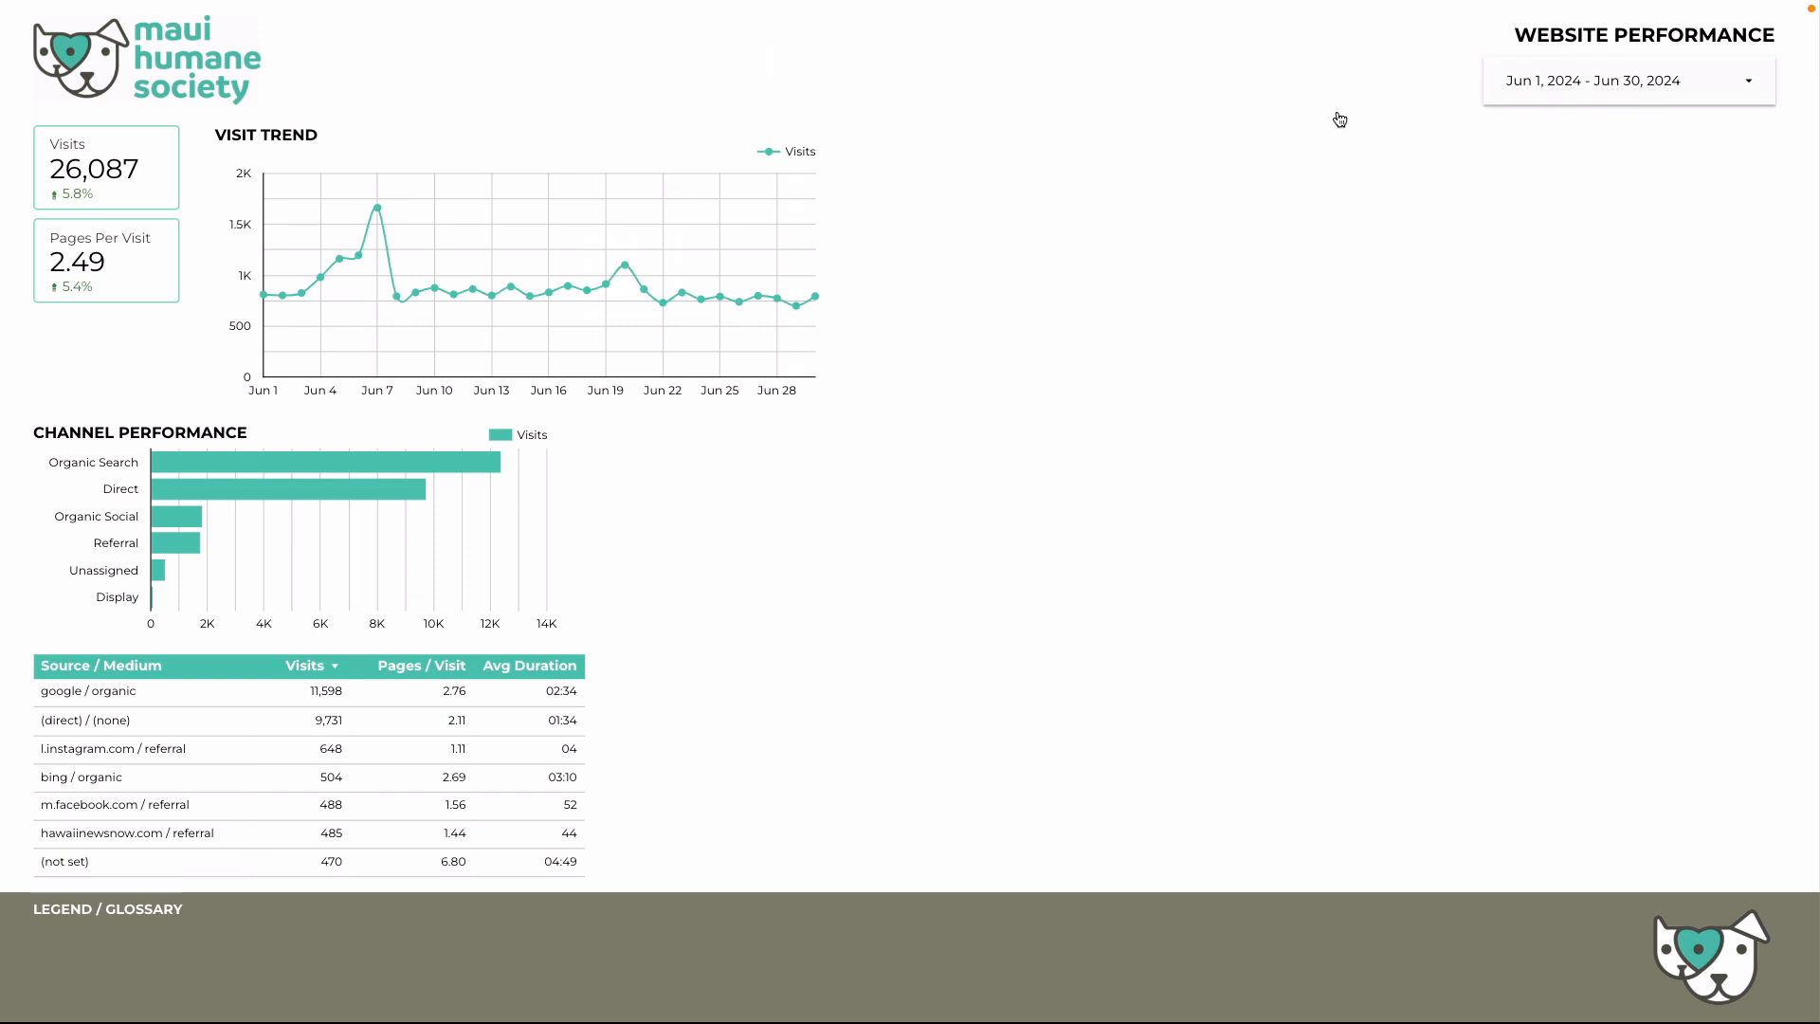
key(Escape)
- Review the overall visit trend and traffic quality questions in the GA4 documentation sheet, then view the Looker Studio report's Website Performance page
click(417, 41)
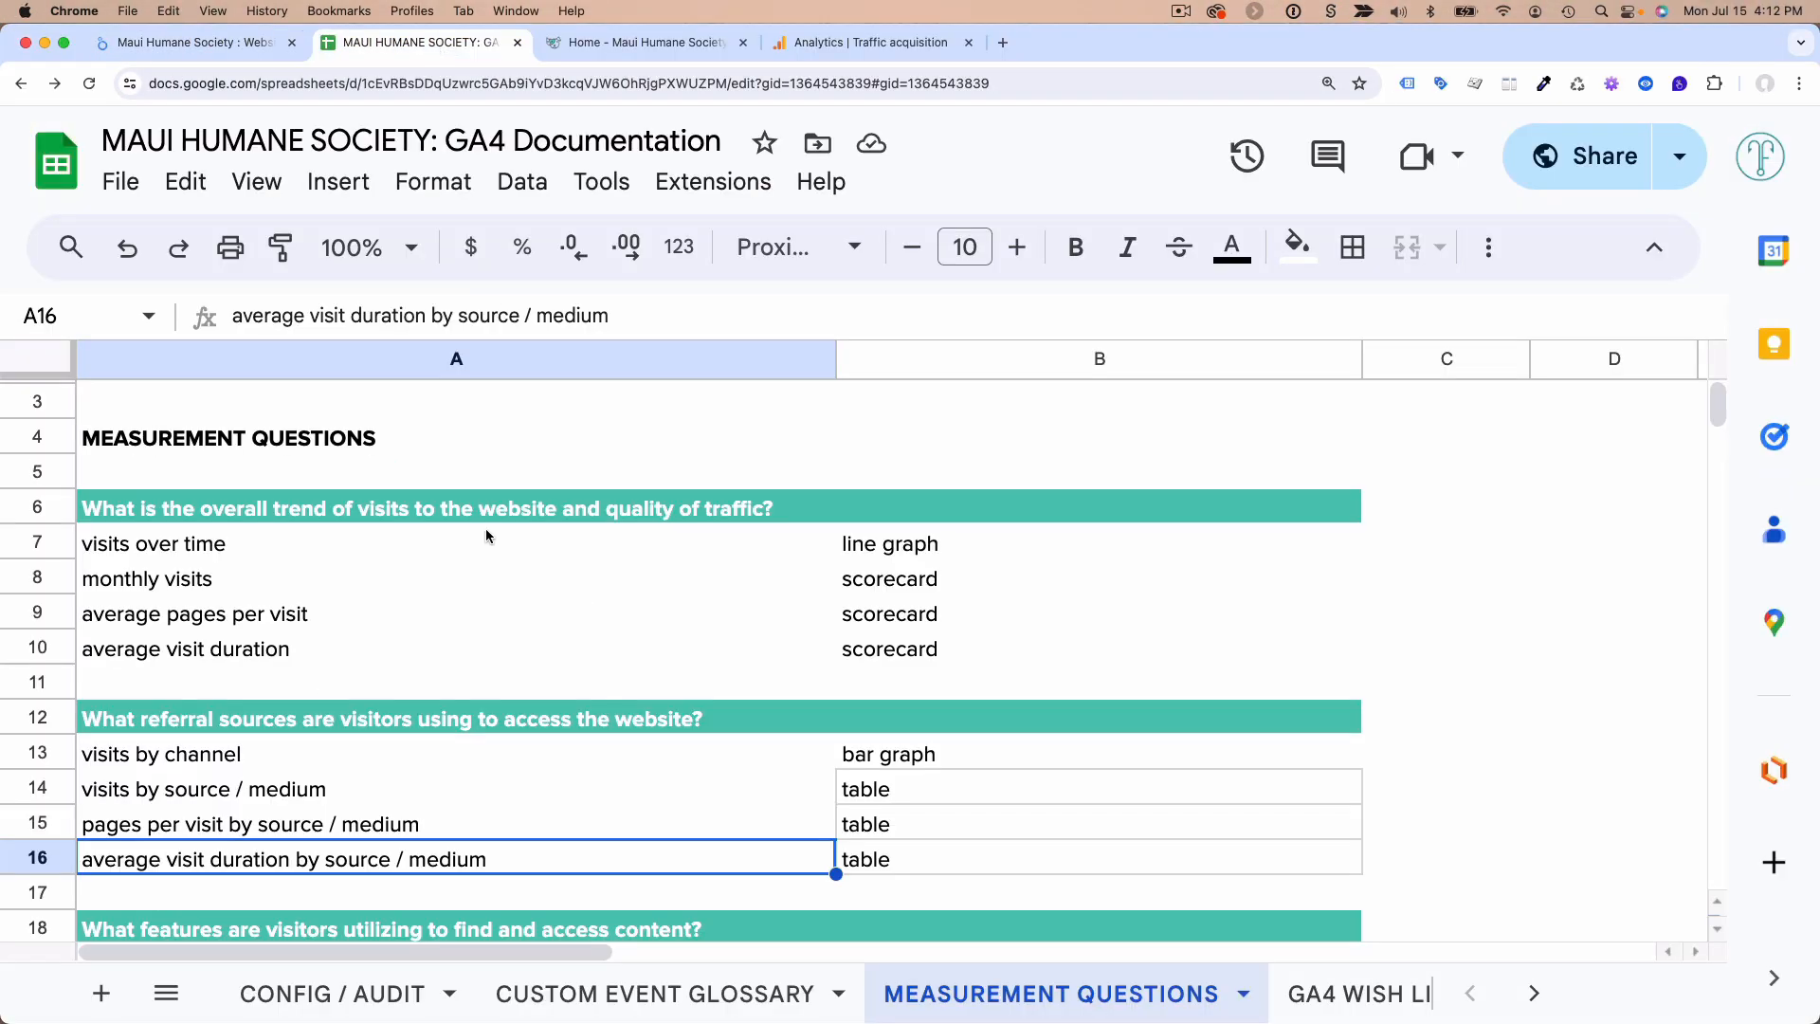
drag(486, 536, 474, 661)
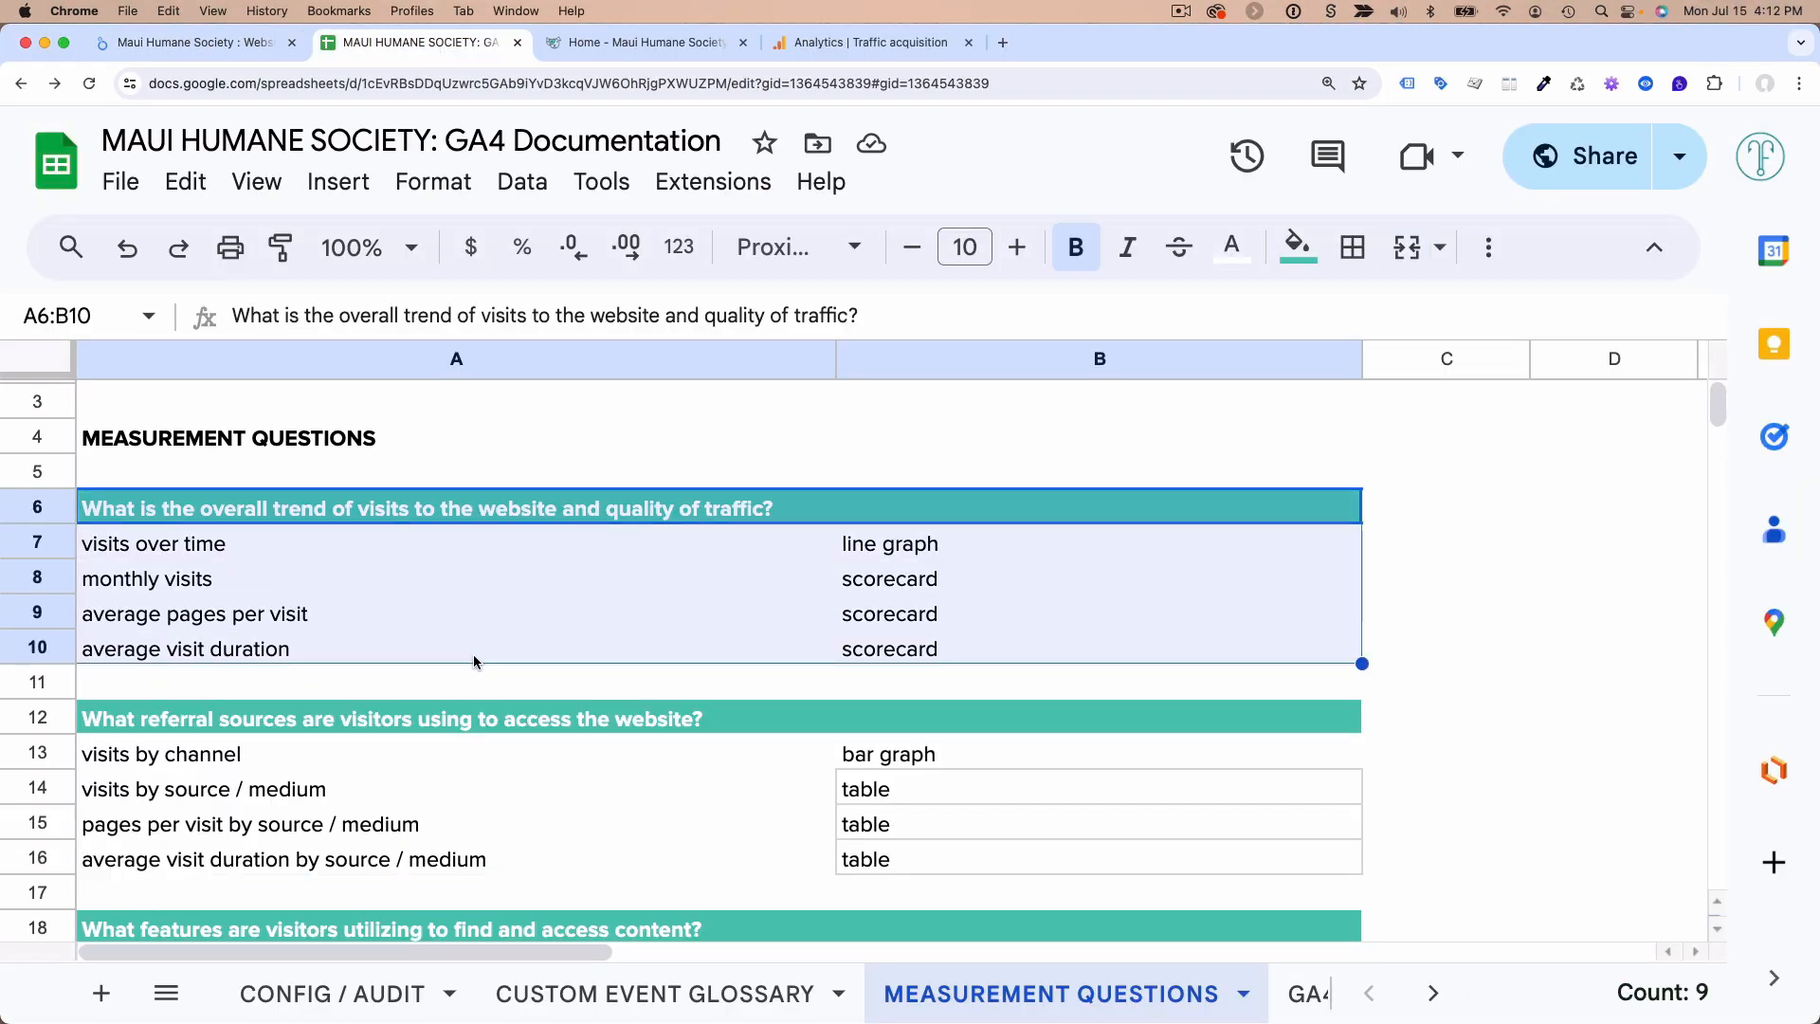
click(190, 42)
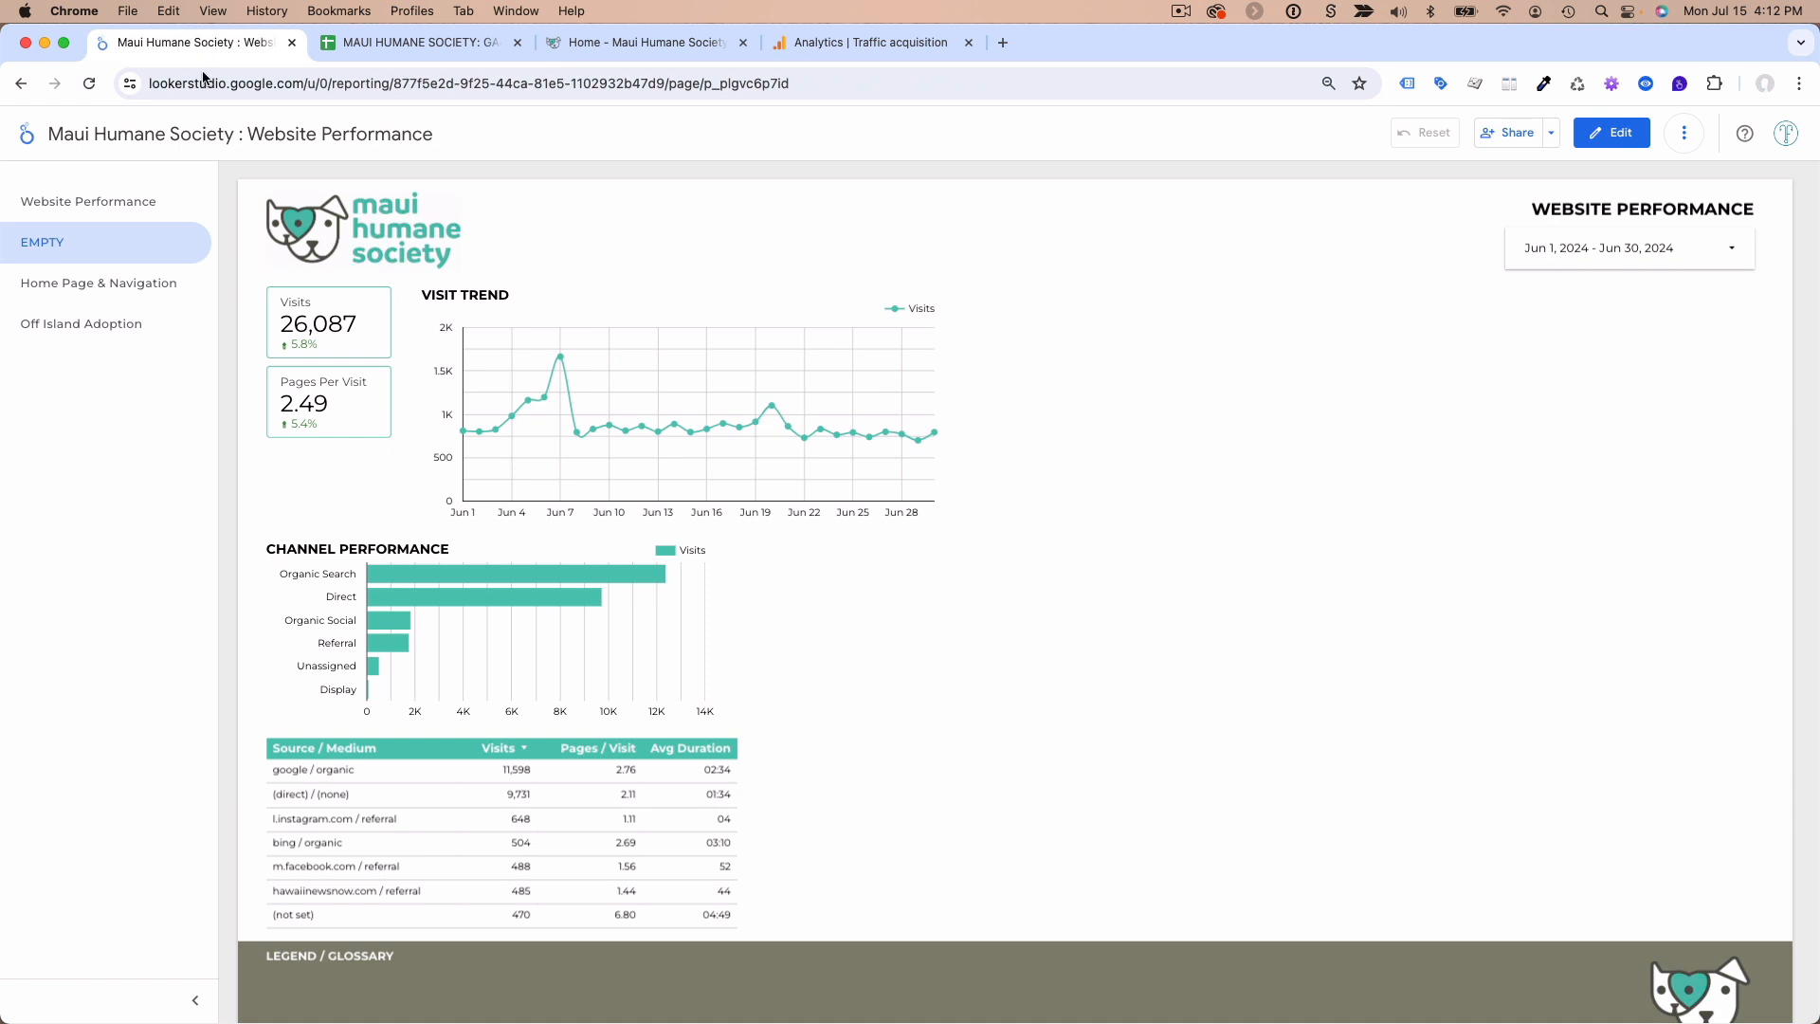
click(86, 211)
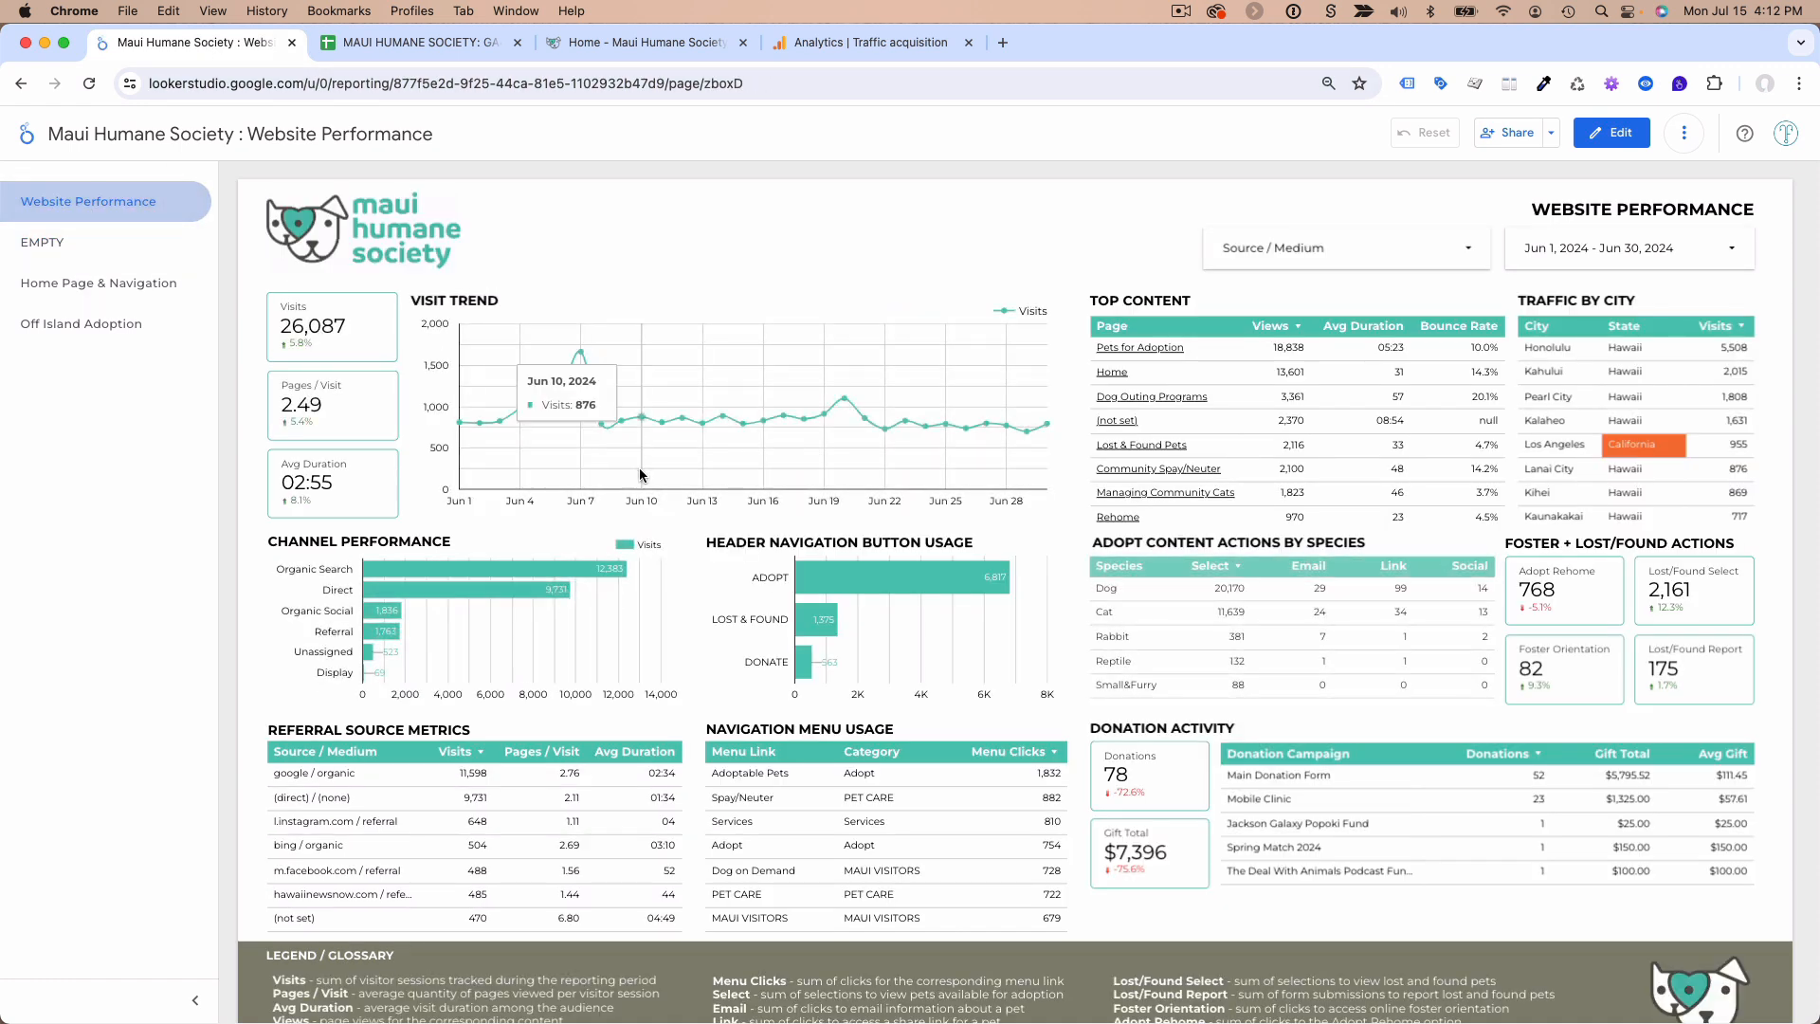